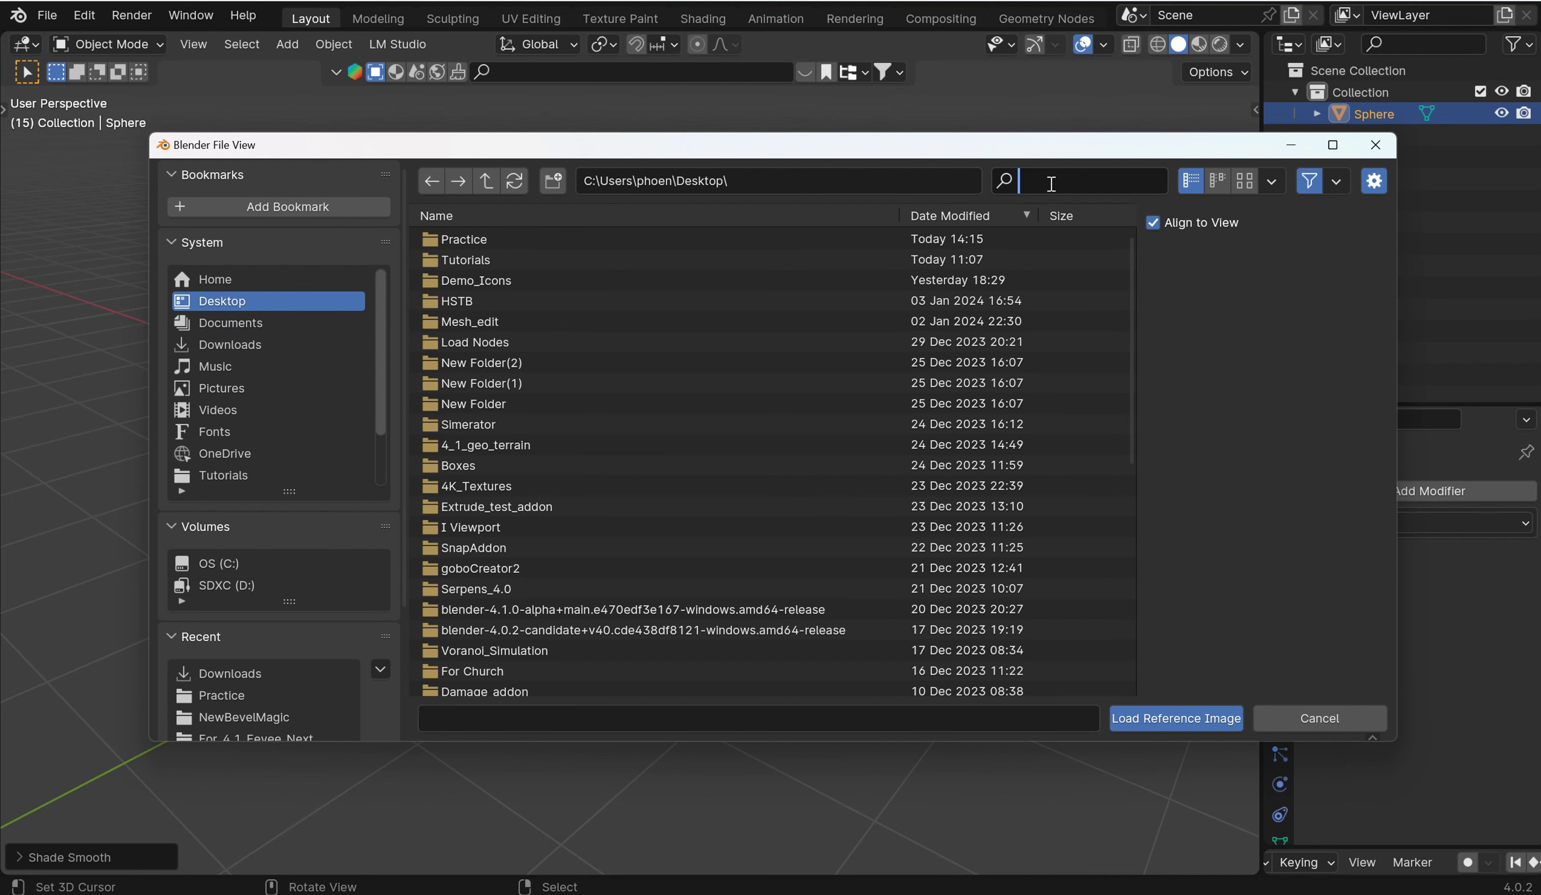
Load the PNG image of the two green spheres from the Practice folder as a reference image.
text(prac)
double_click(456, 233)
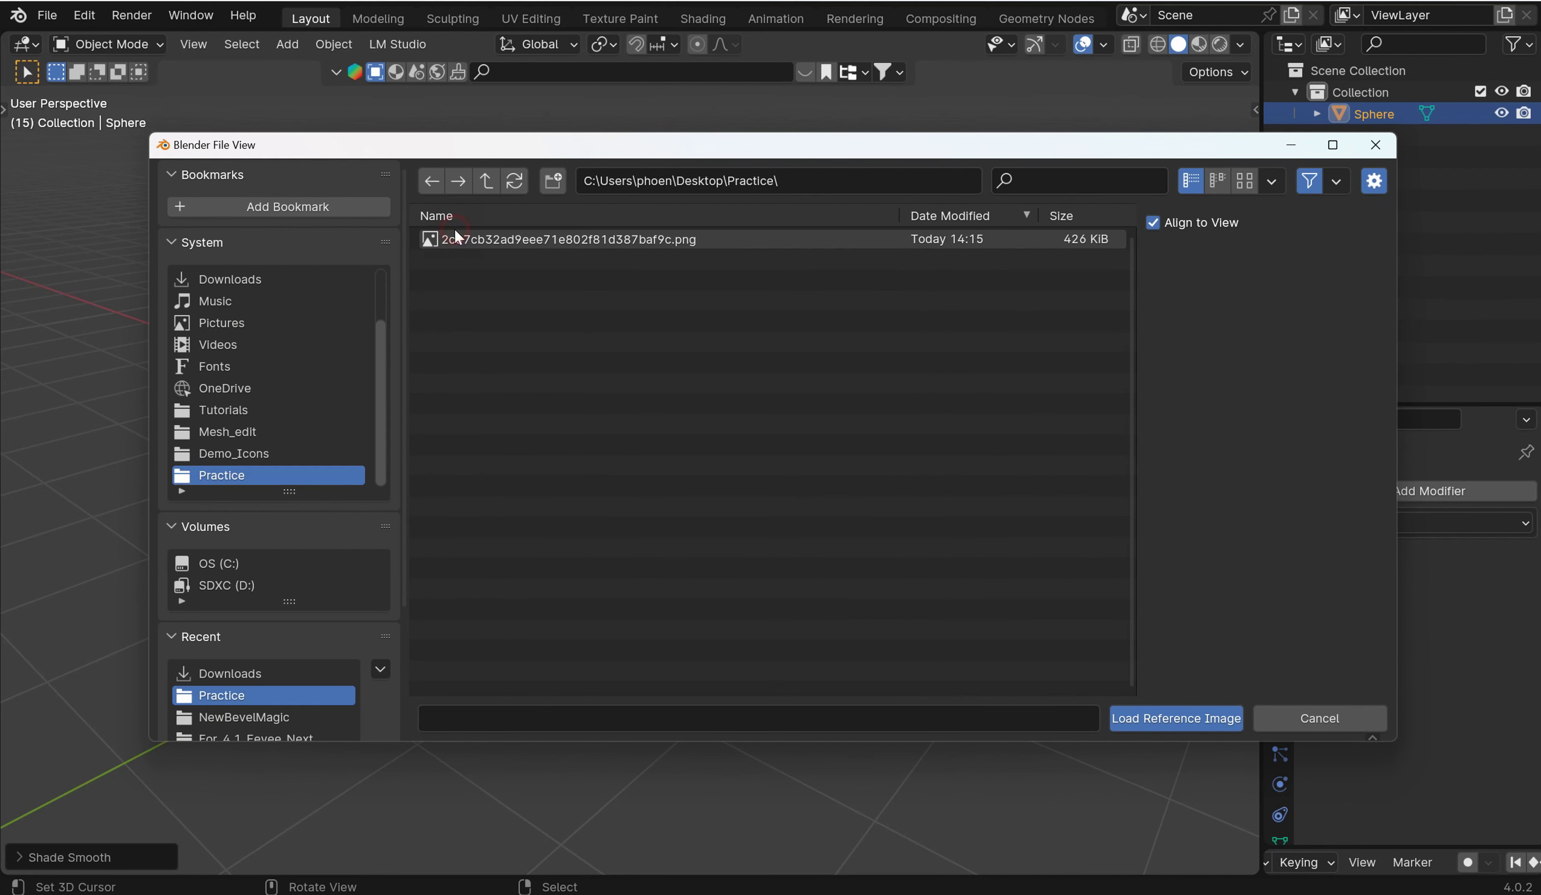
click(1242, 182)
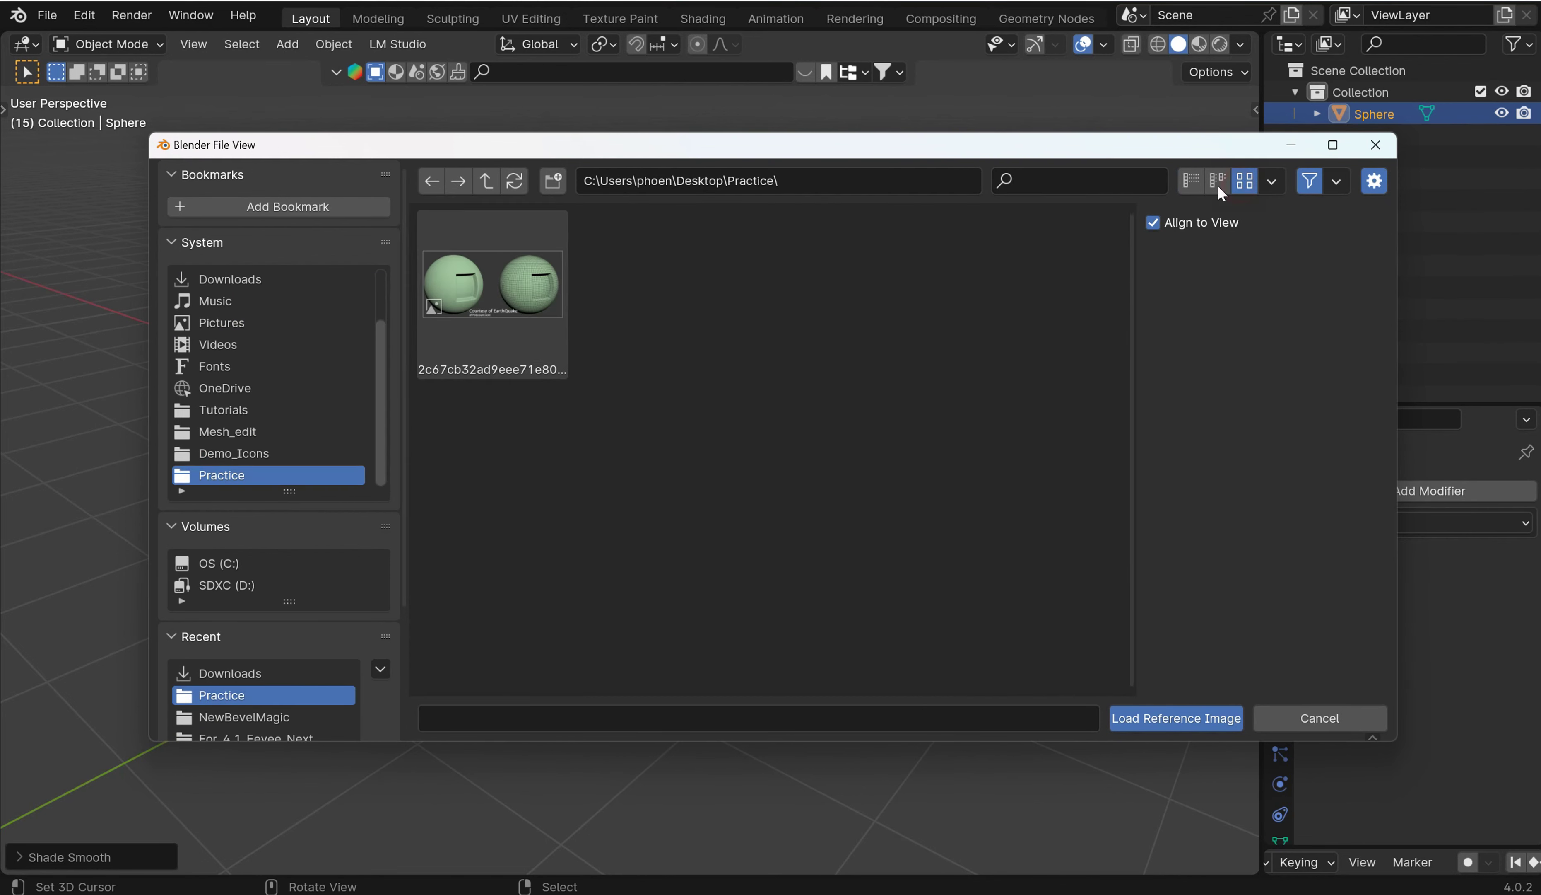
double_click(436, 265)
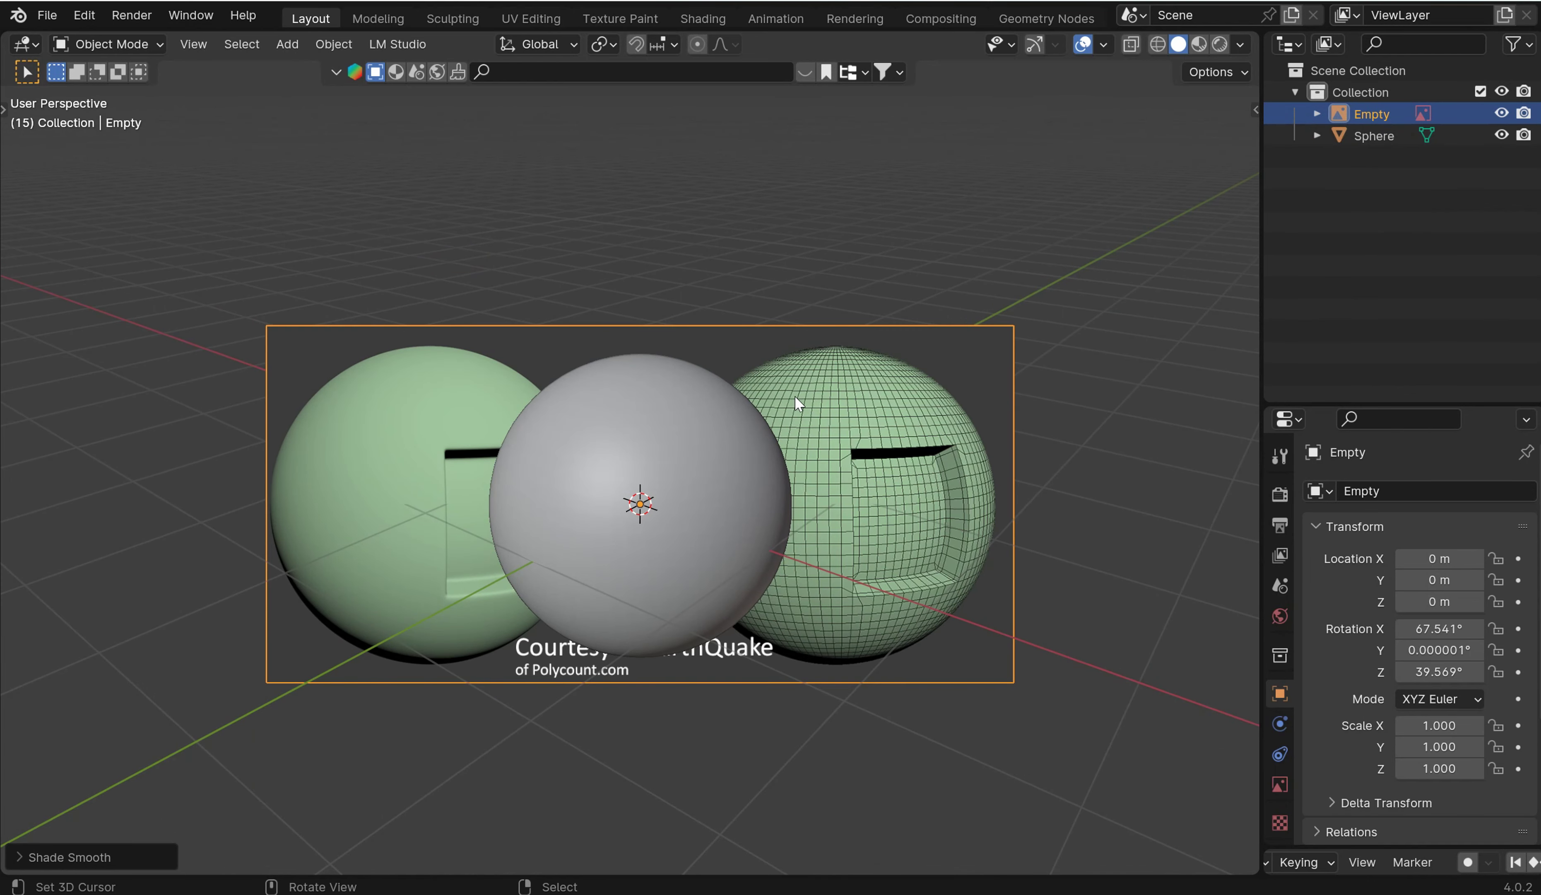
Clear the reference image's rotation and rotate it 90 degrees about X so it stands upright facing the front view.
middle_drag(795, 395, 774, 485)
key(KP_1)
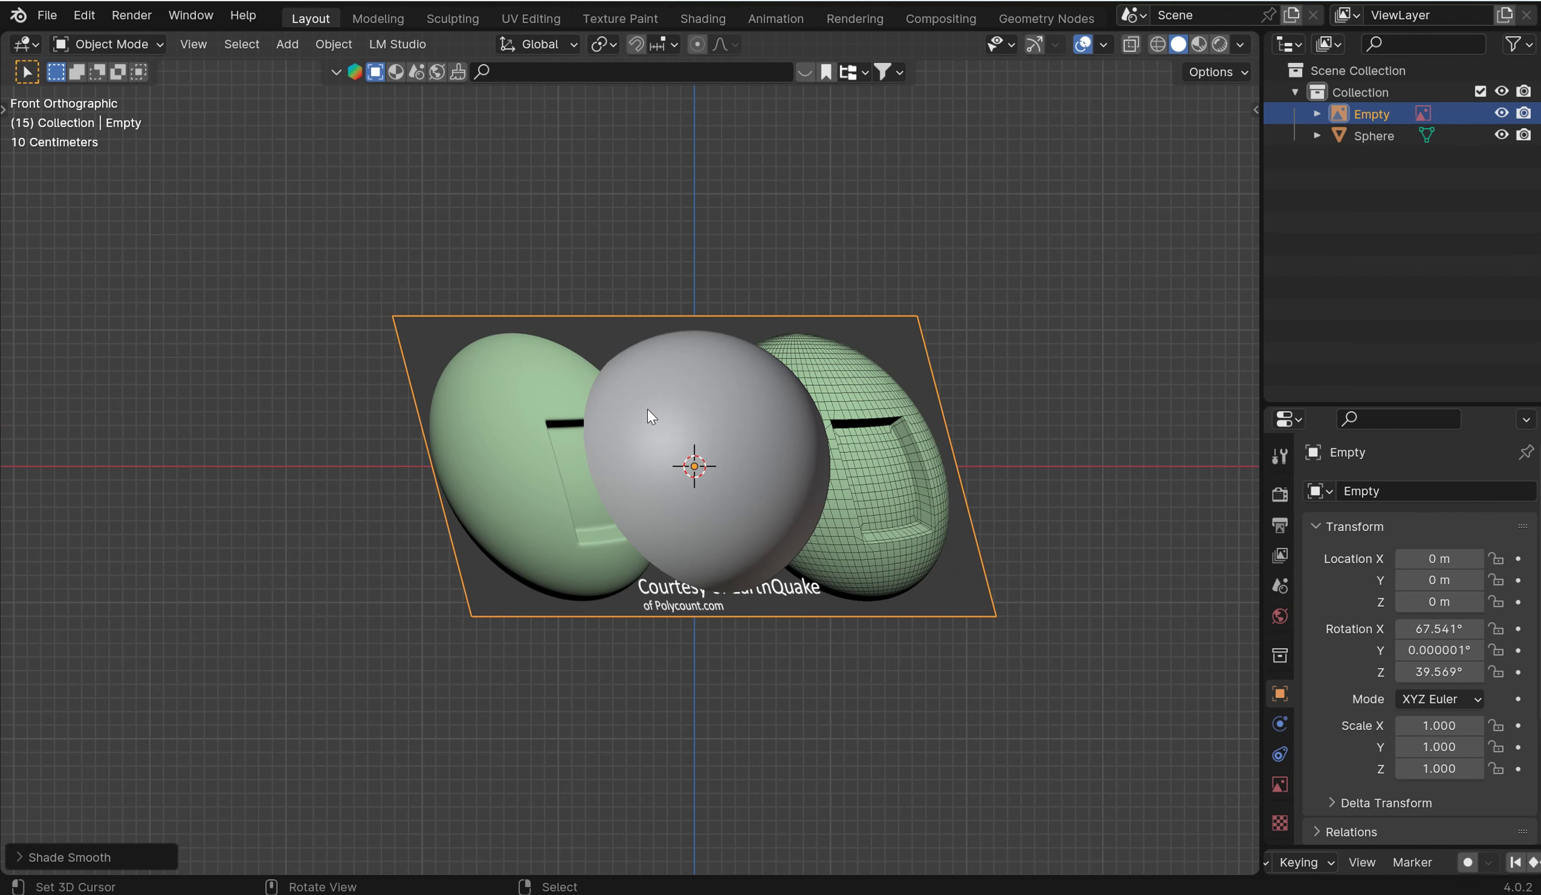
key(alt+r)
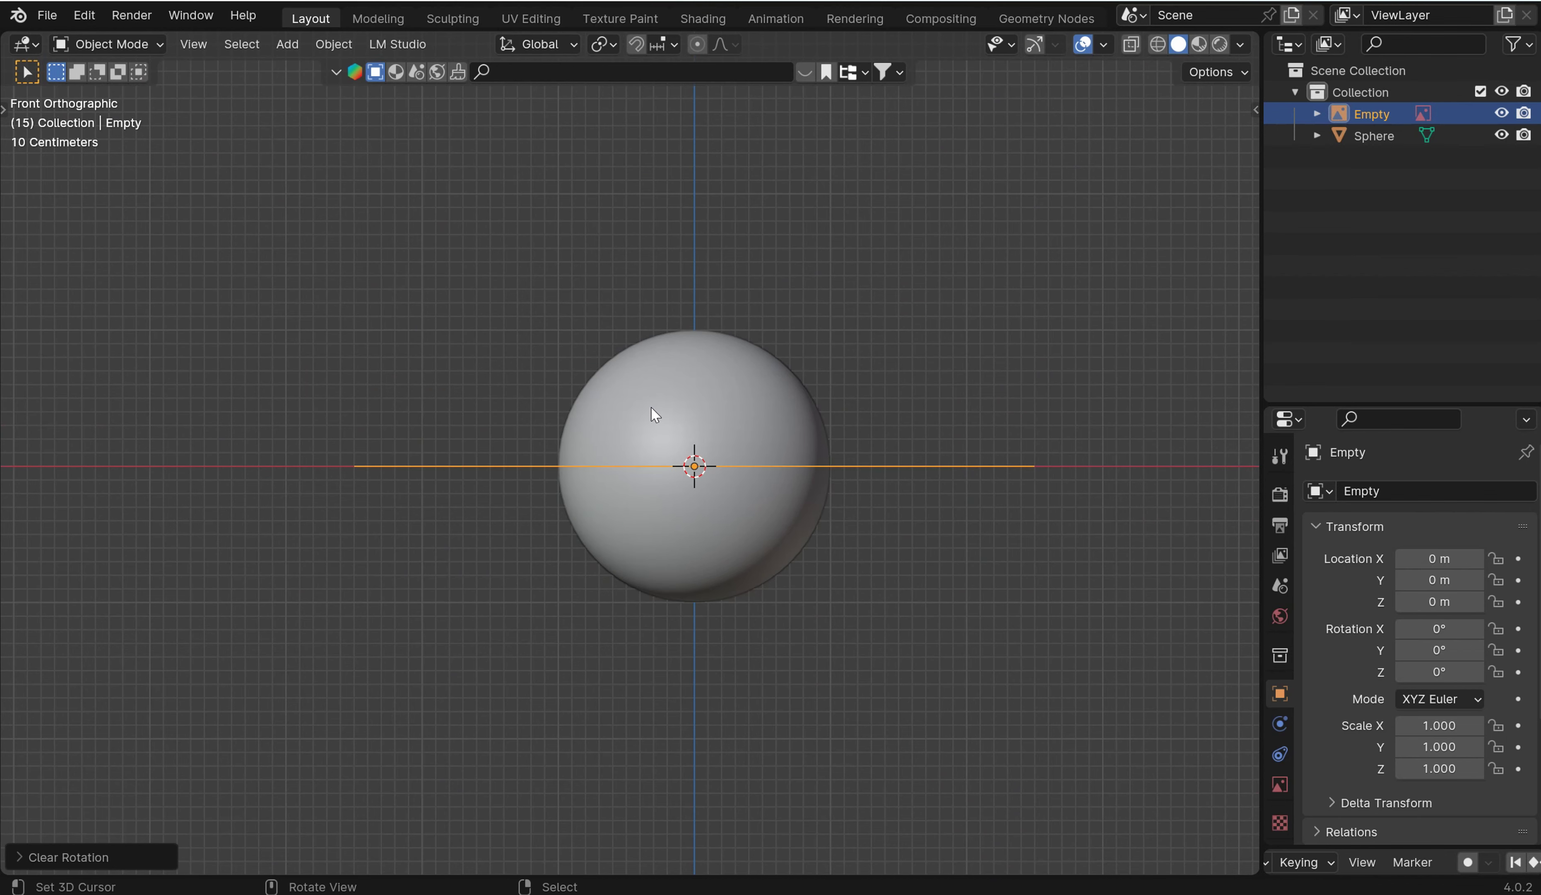
middle_drag(663, 400, 792, 462)
key(r)
text(x)
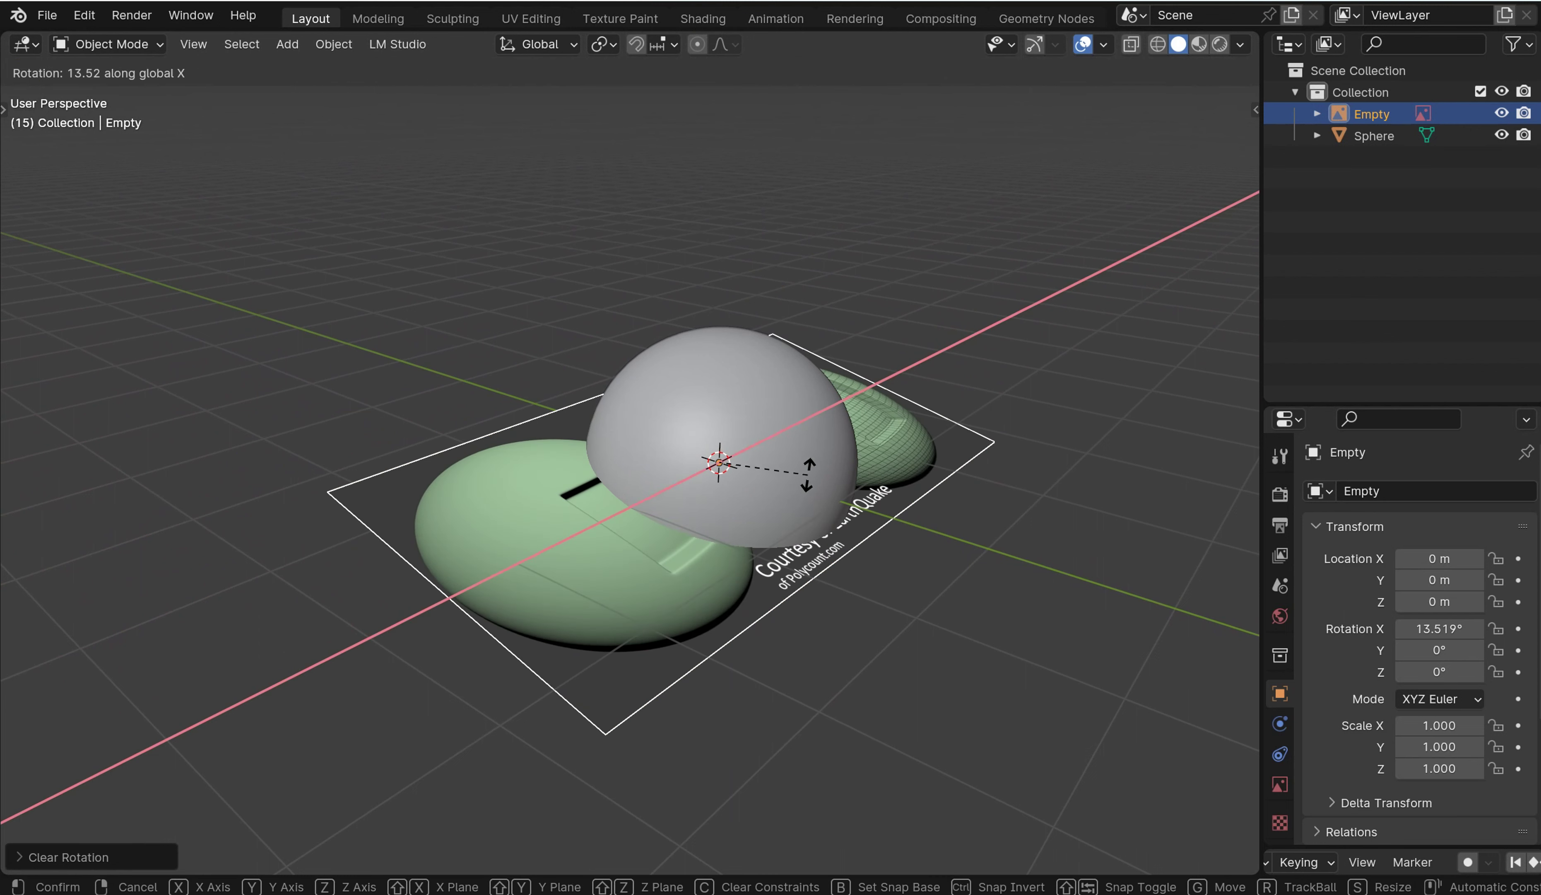
text(90)
key(Return)
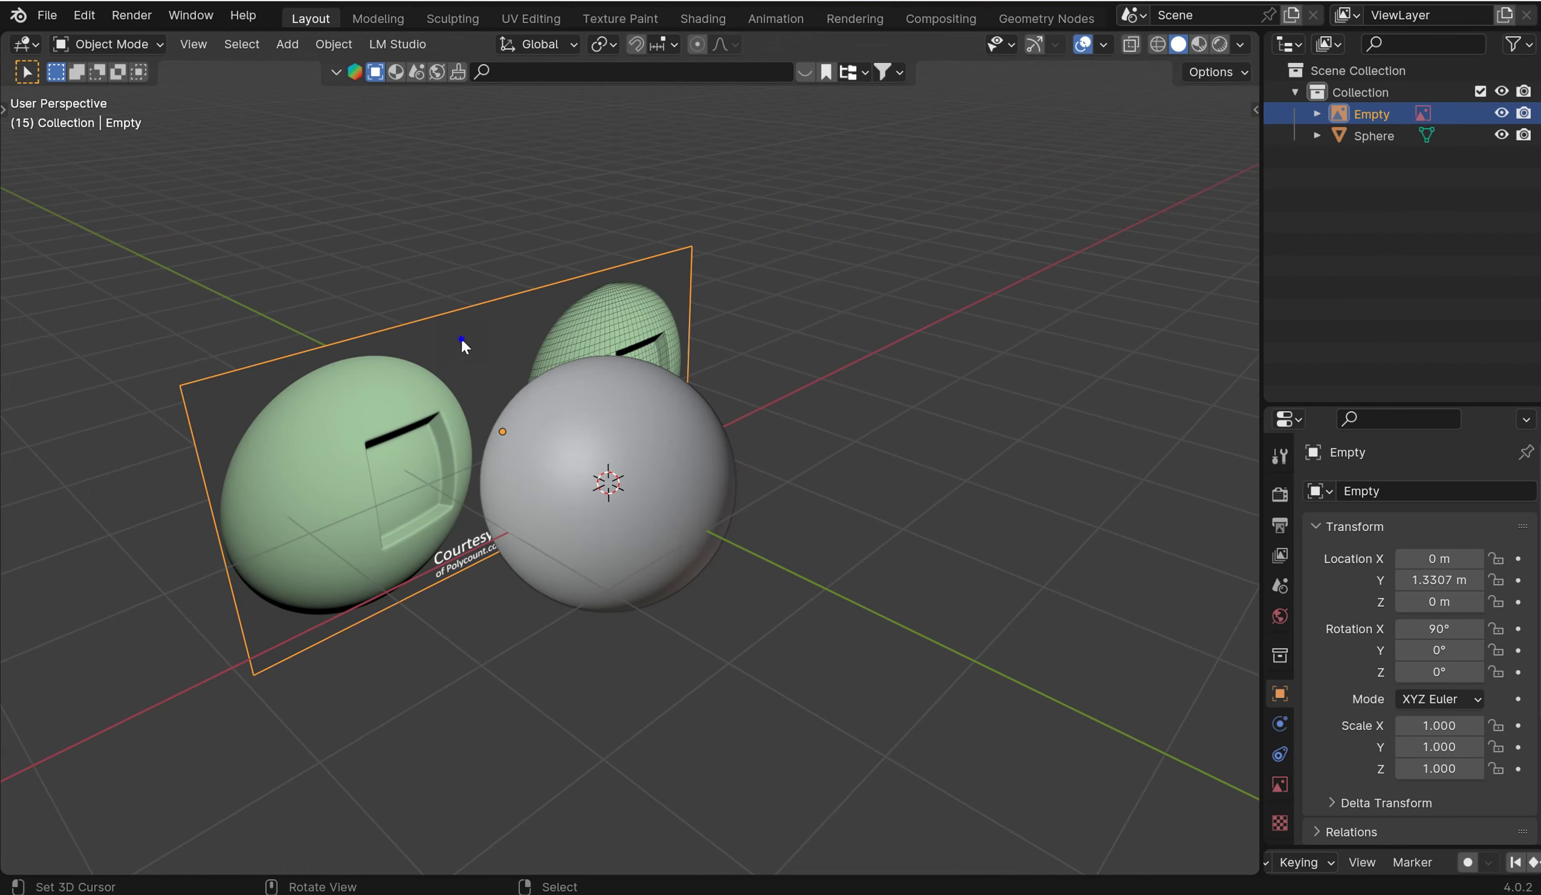
Move the reference image back along Y to about 2 m, behind the sphere.
key(g)
key(y)
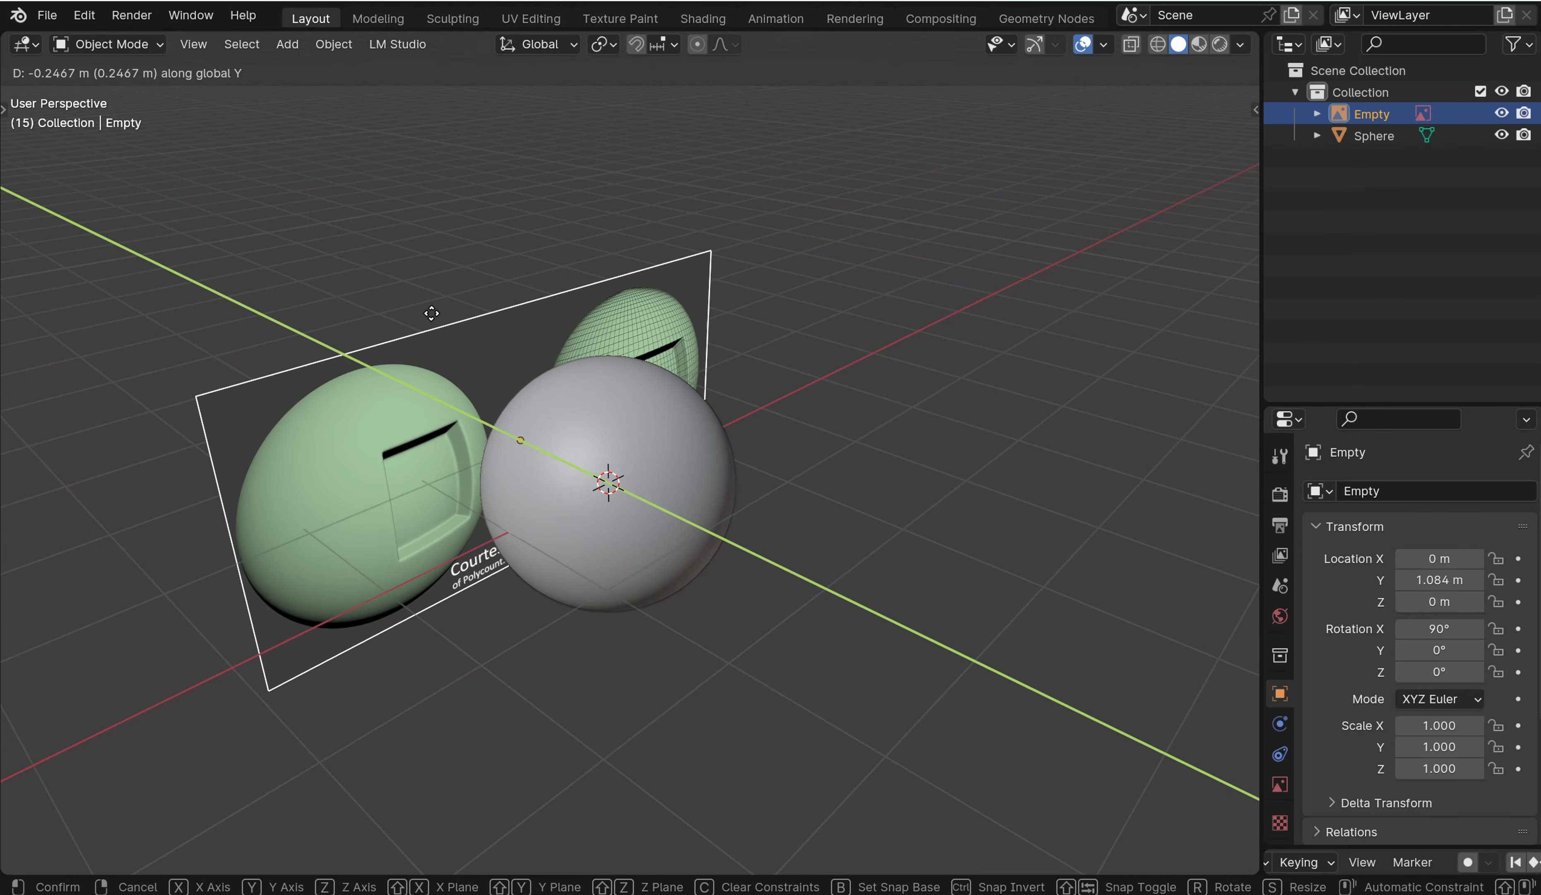
click(419, 315)
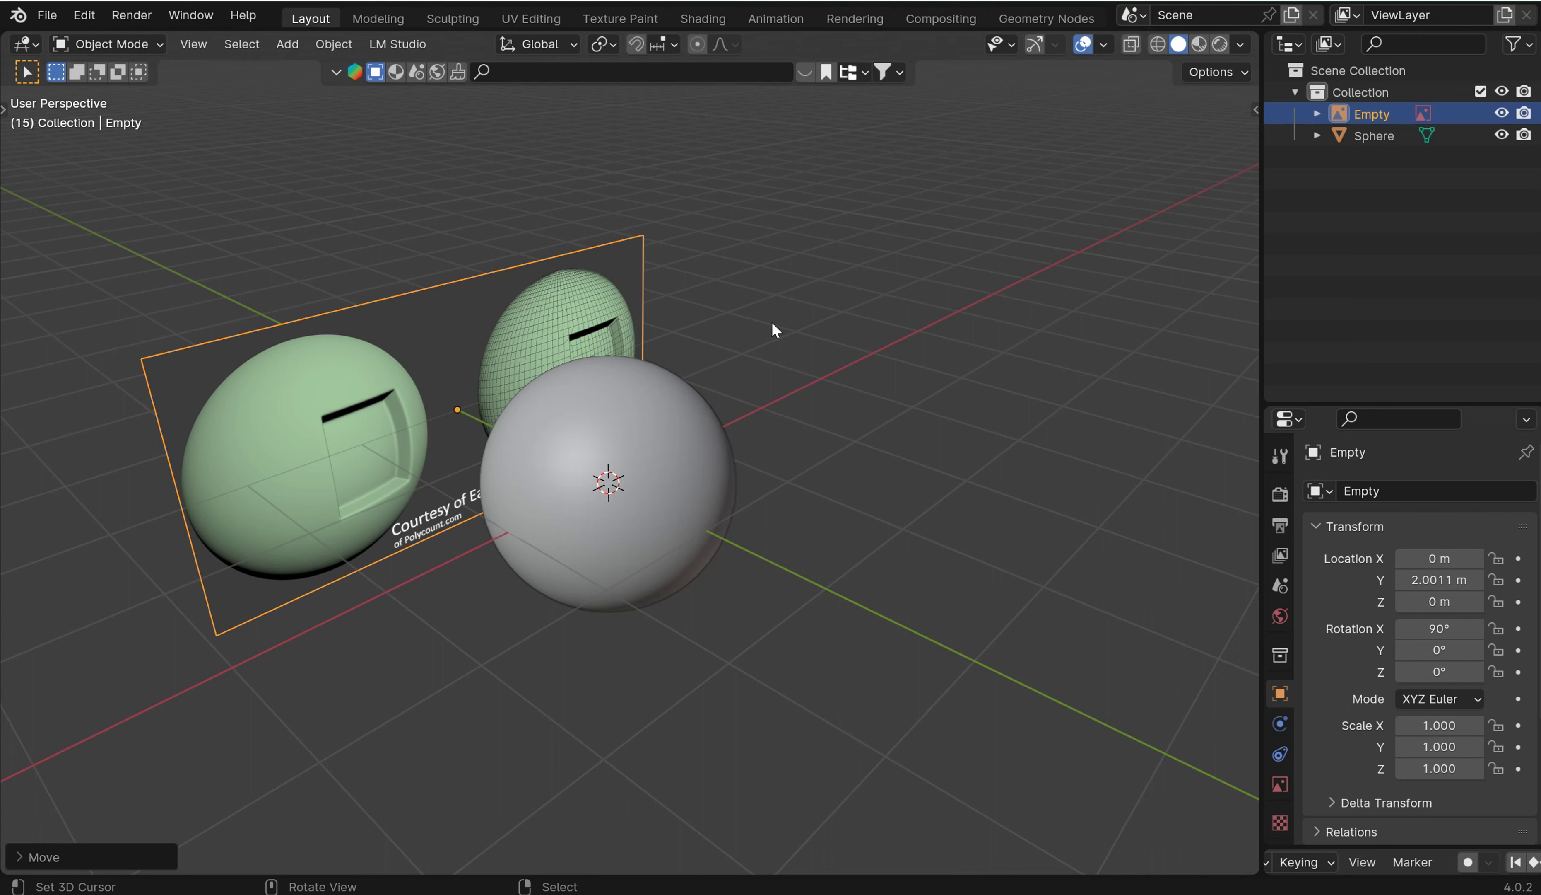
Turn off the reference image's display in perspective views, leaving orthographic display on.
drag(1384, 405, 1382, 259)
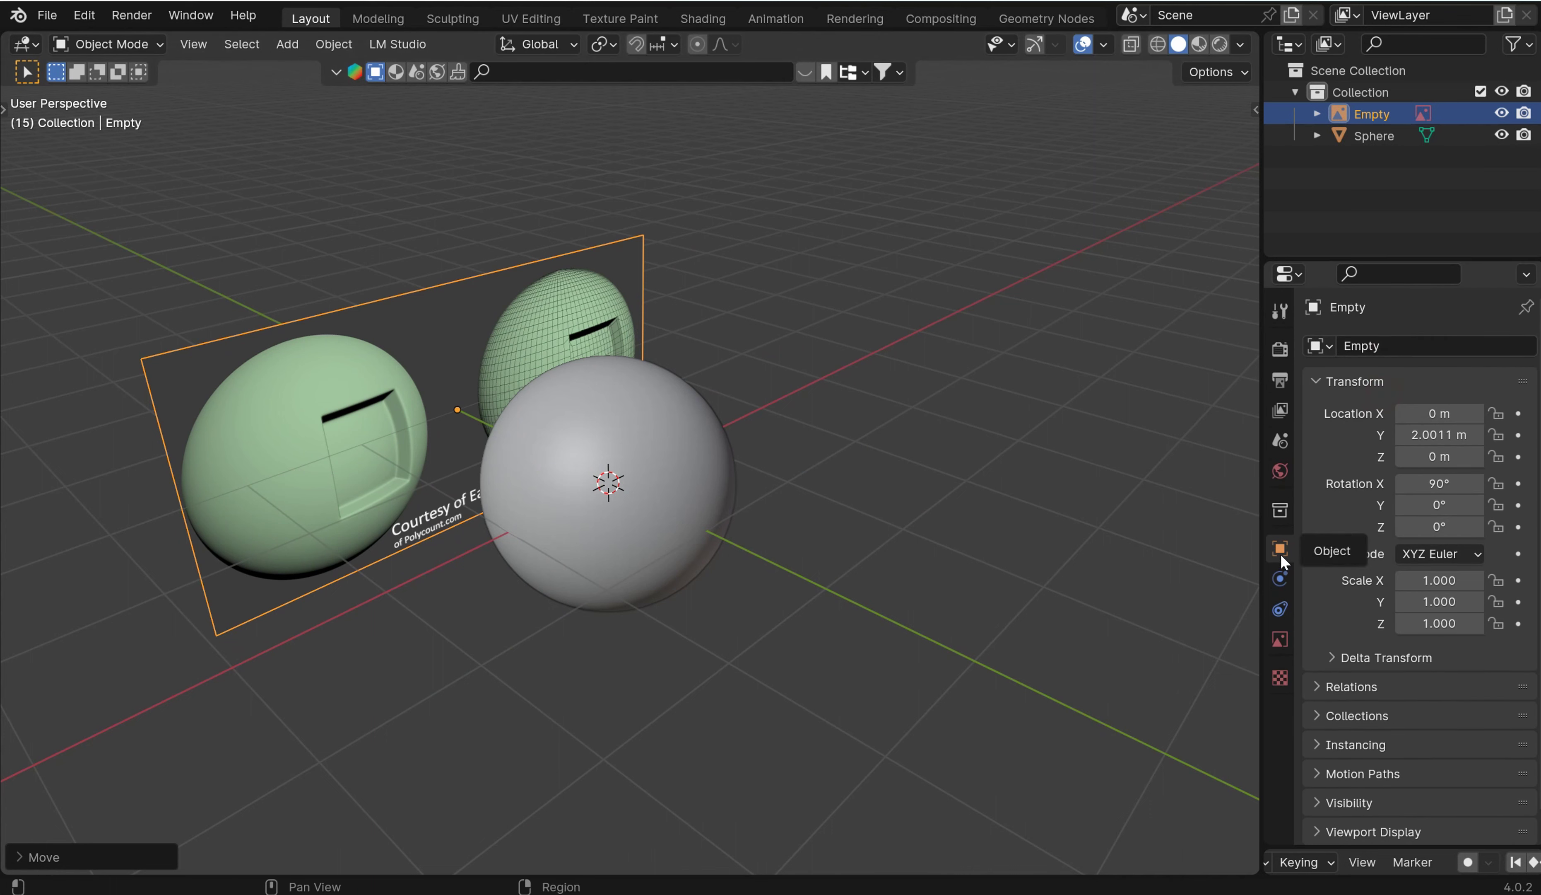
click(1280, 643)
drag(1261, 642, 1171, 642)
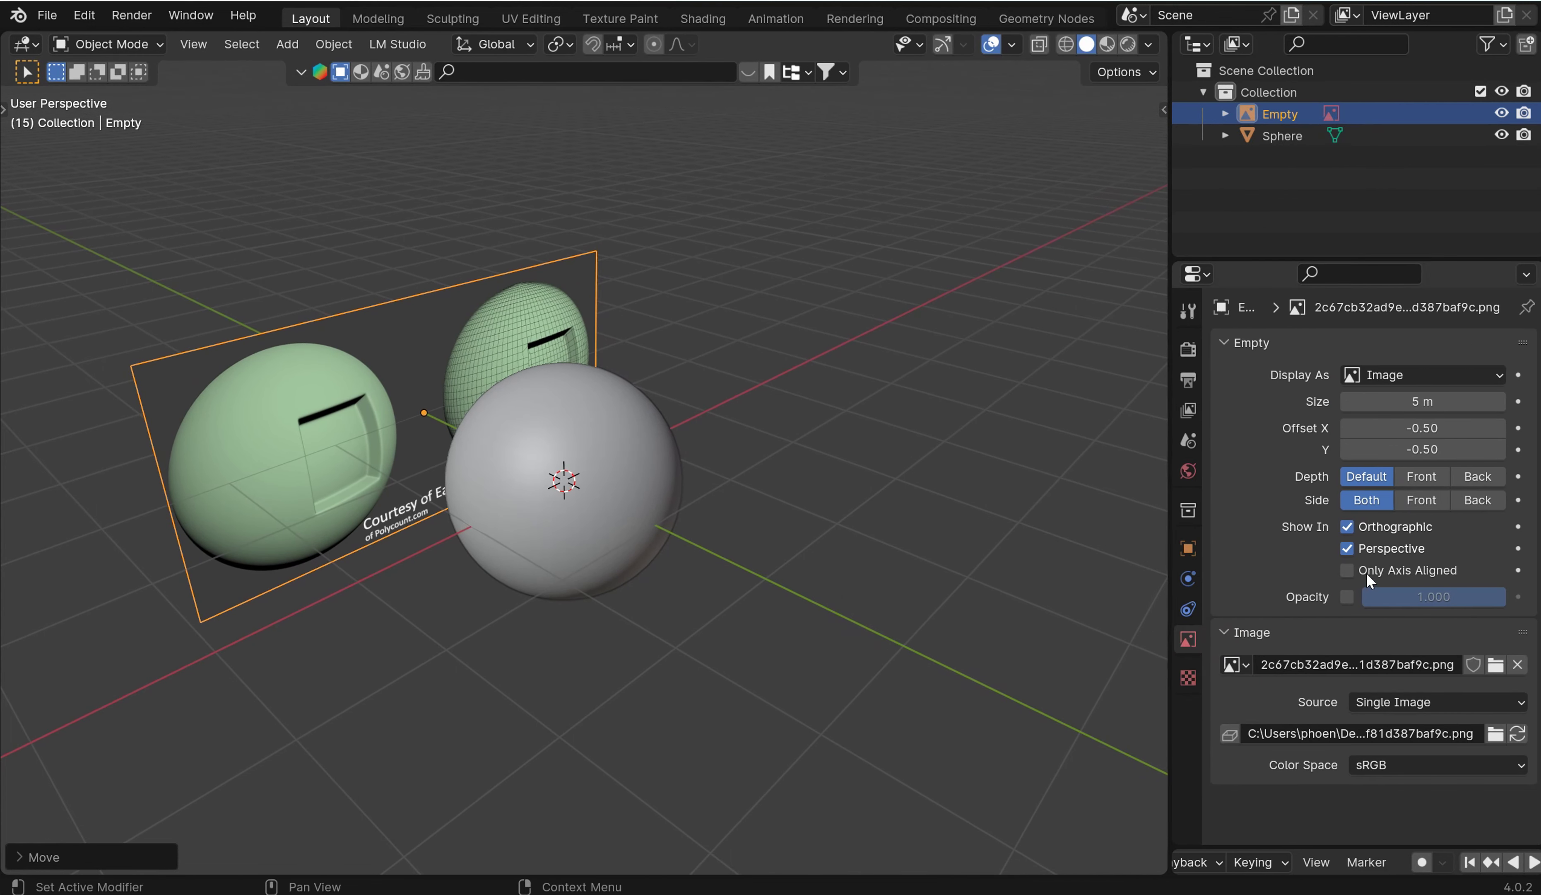
click(1347, 546)
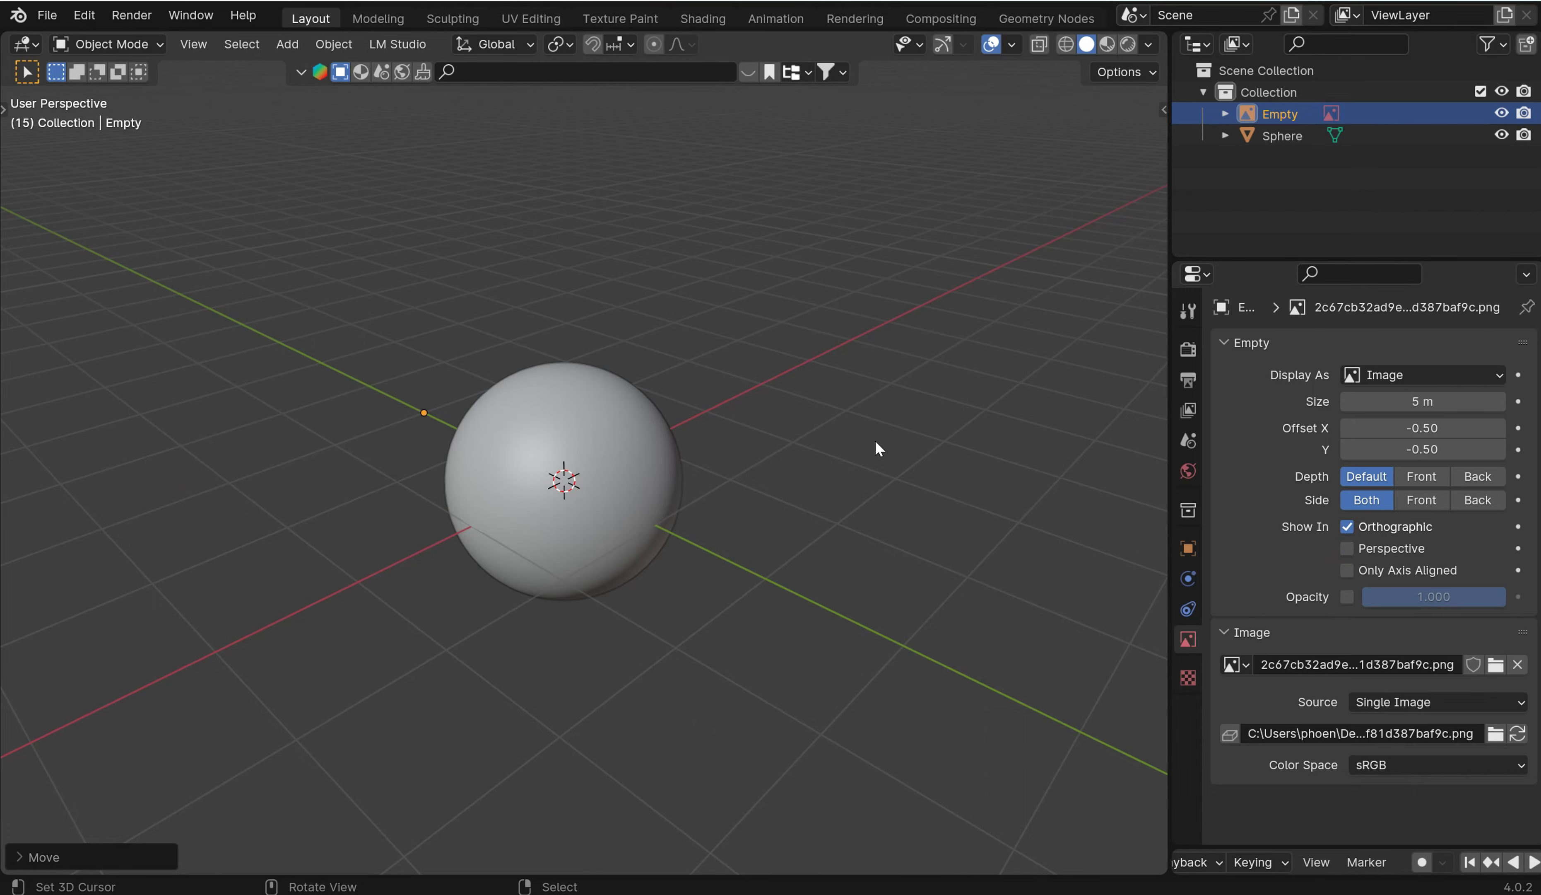
key(KP_1)
middle_drag(791, 418, 423, 433)
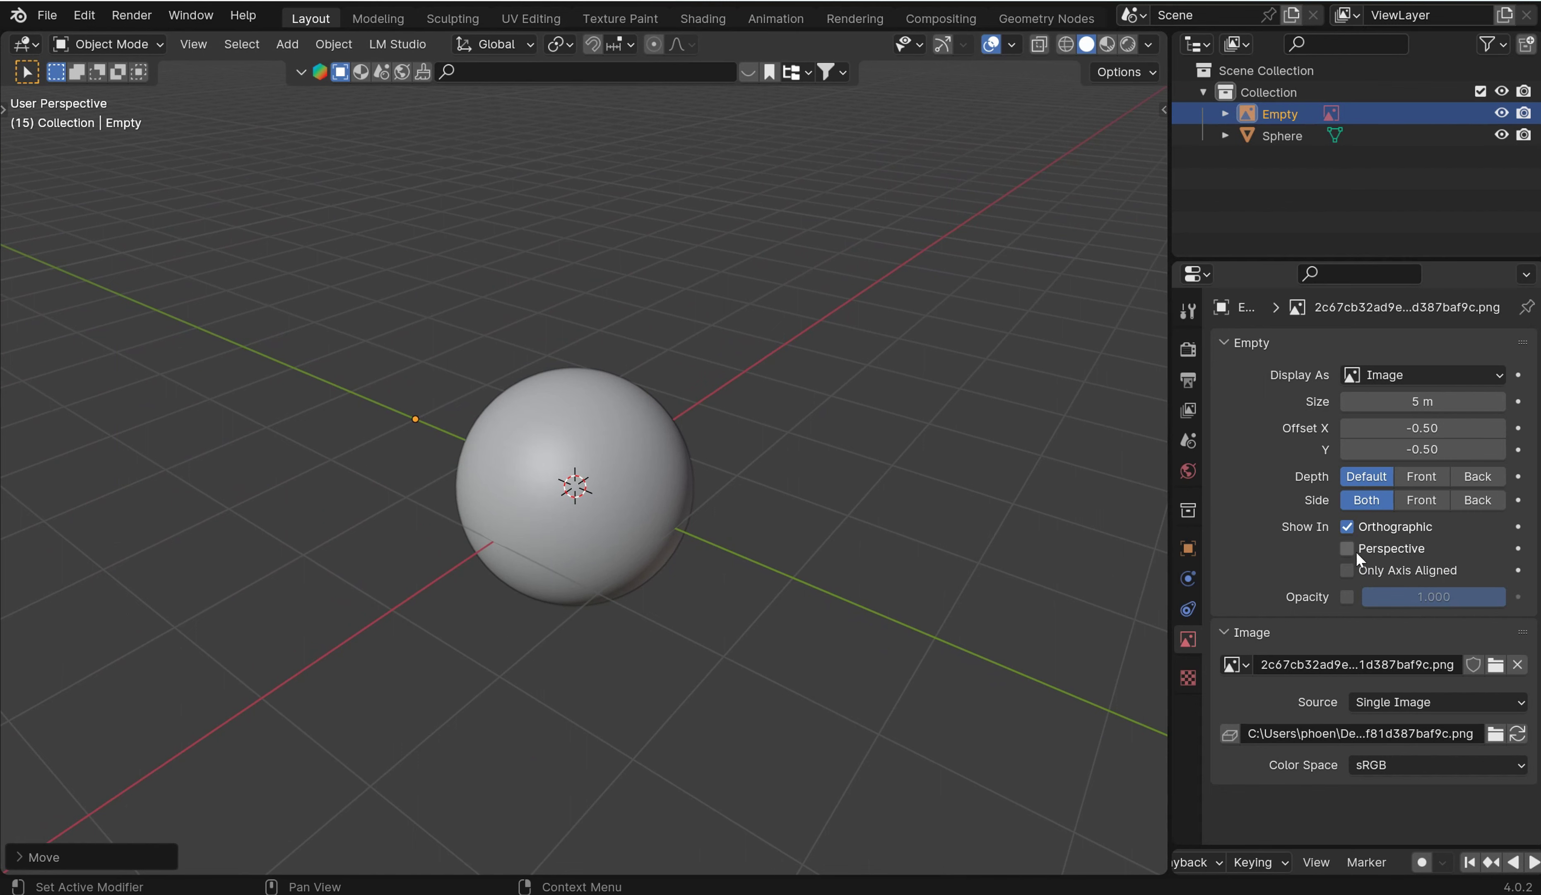
Enable opacity for the reference image and lower it to about 0.281.
key(KP_1)
click(1347, 596)
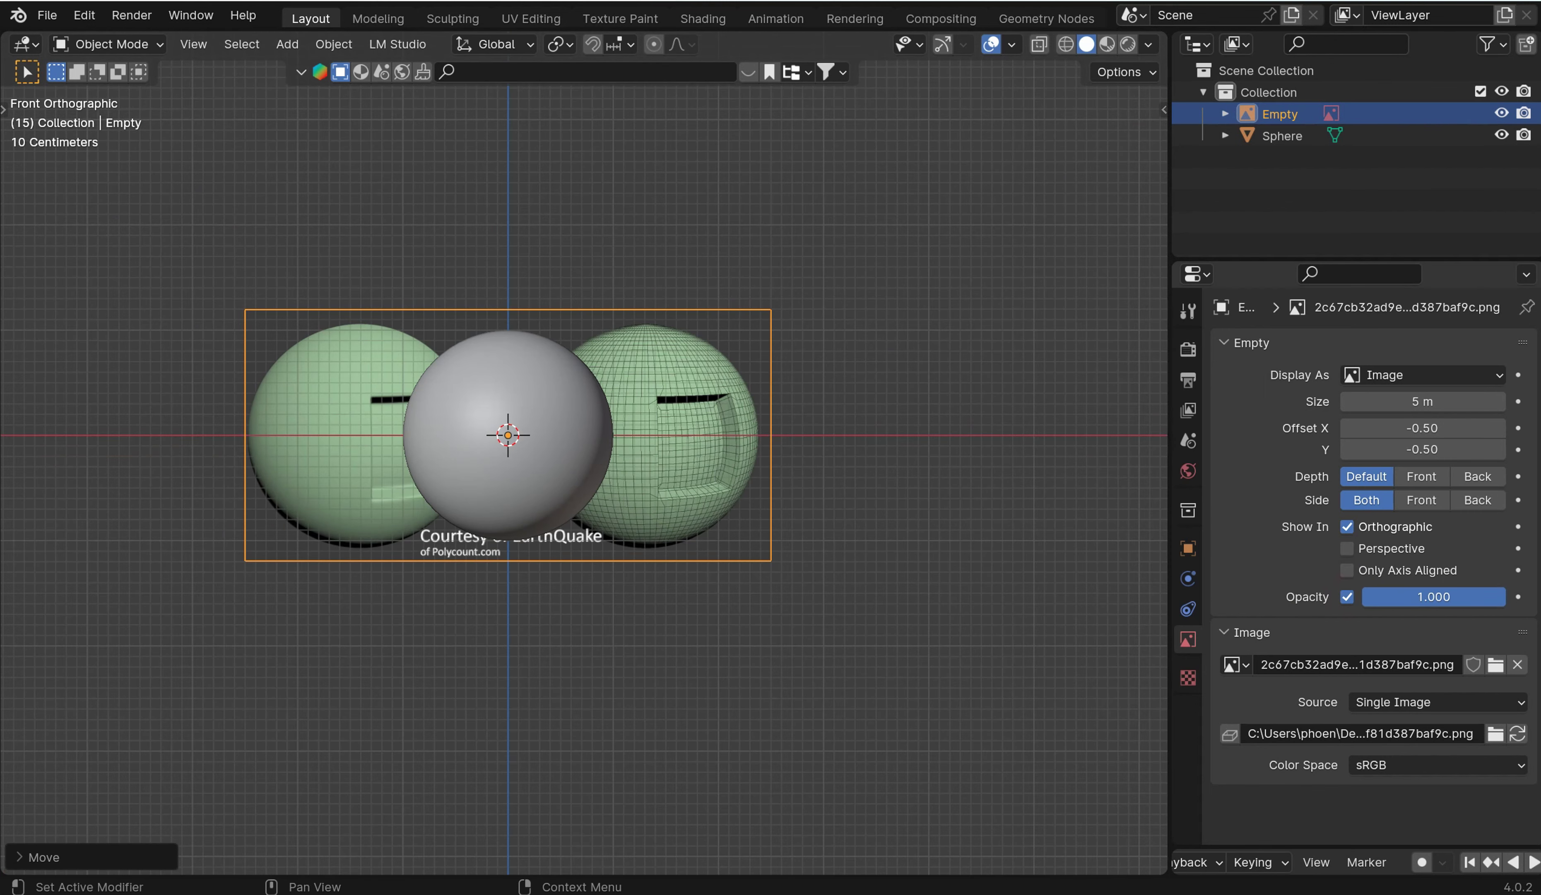
drag(1434, 596, 1402, 596)
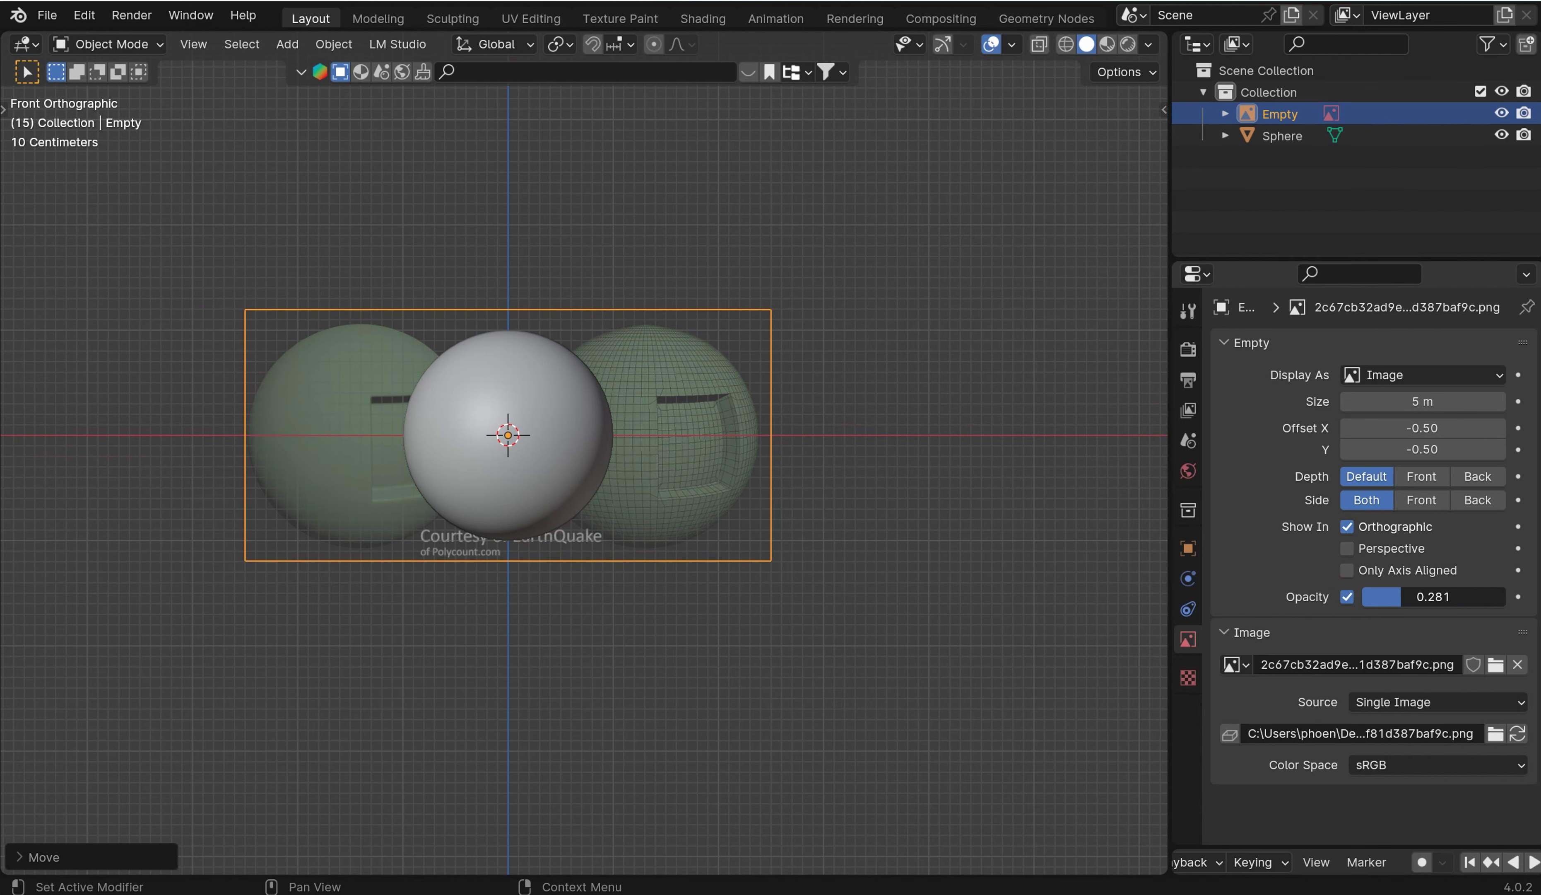
Turn perspective display of the reference image back on and move the image along Y to in front of the sphere.
middle_drag(443, 333, 578, 399)
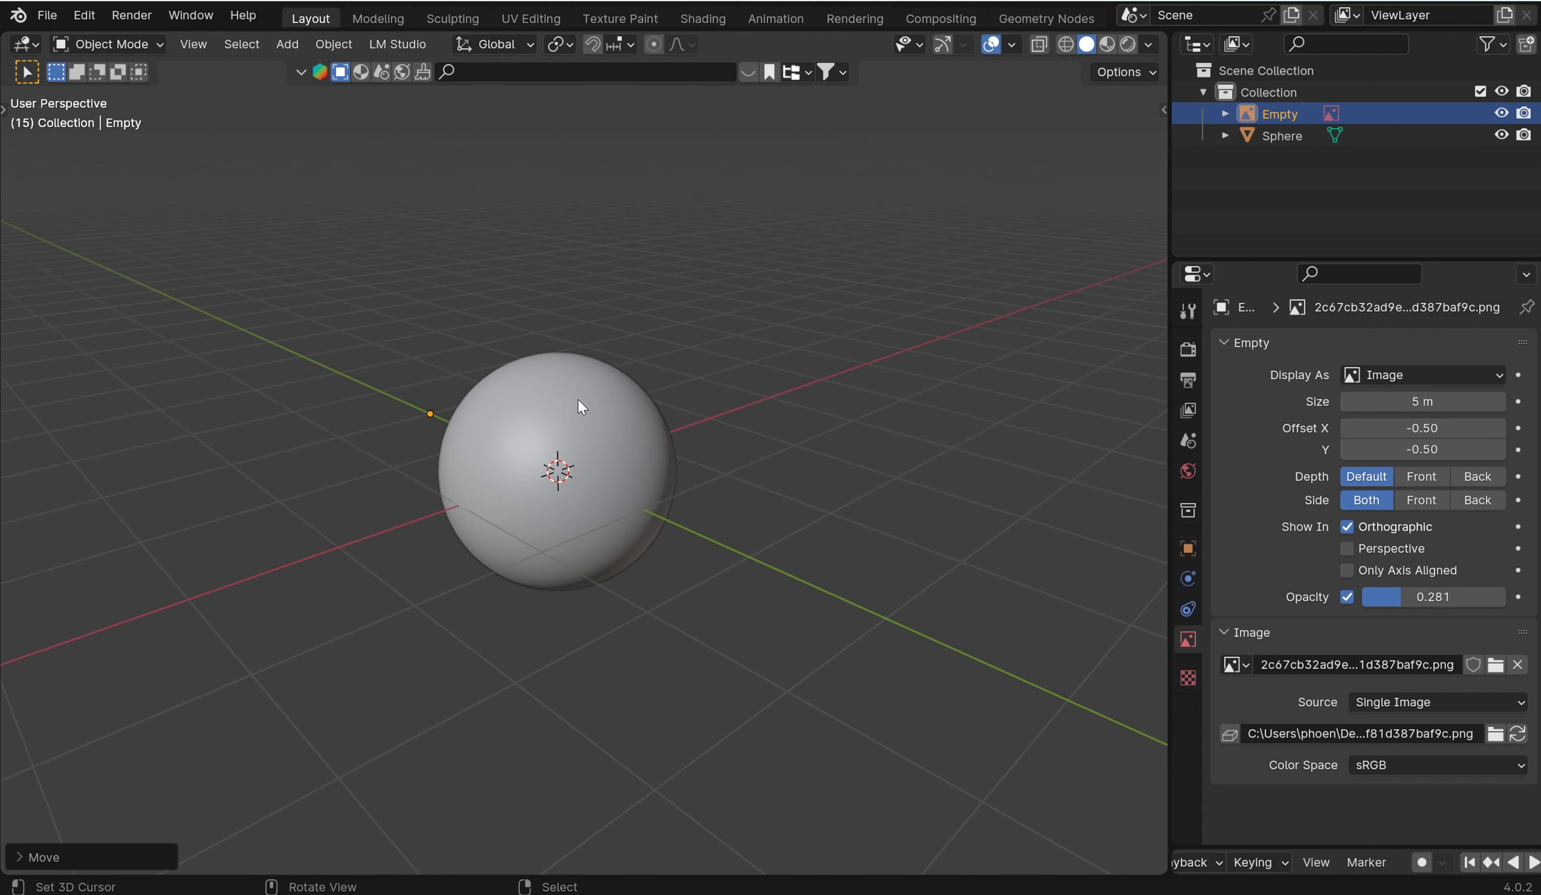
click(1347, 548)
key(g)
key(y)
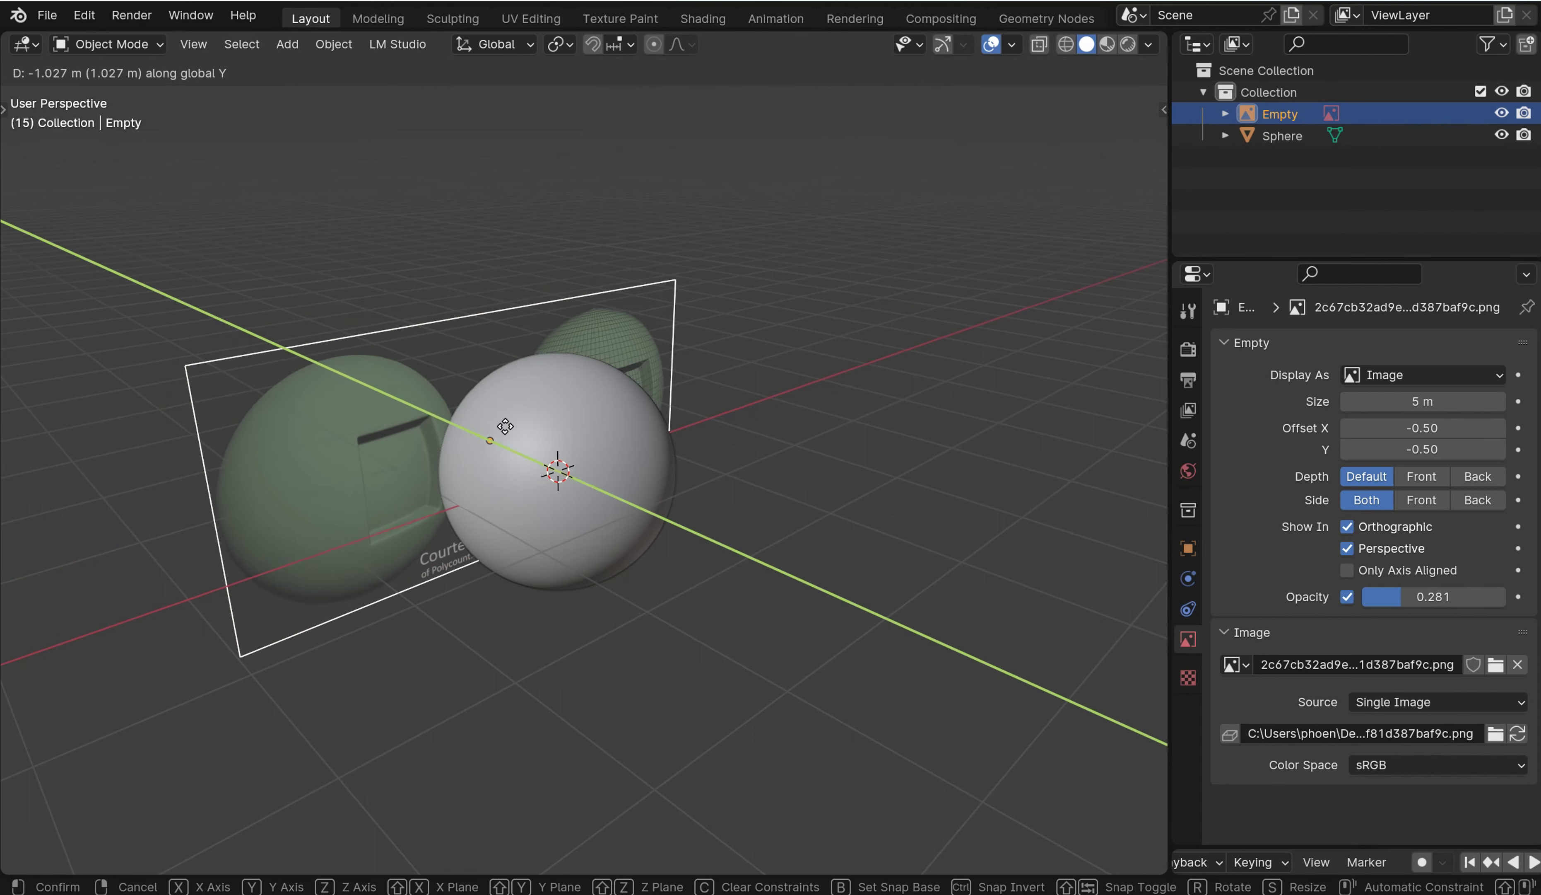
click(869, 530)
In the front view, move and scale down the reference image so its wireframe sphere overlays the sphere mesh.
key(KP_1)
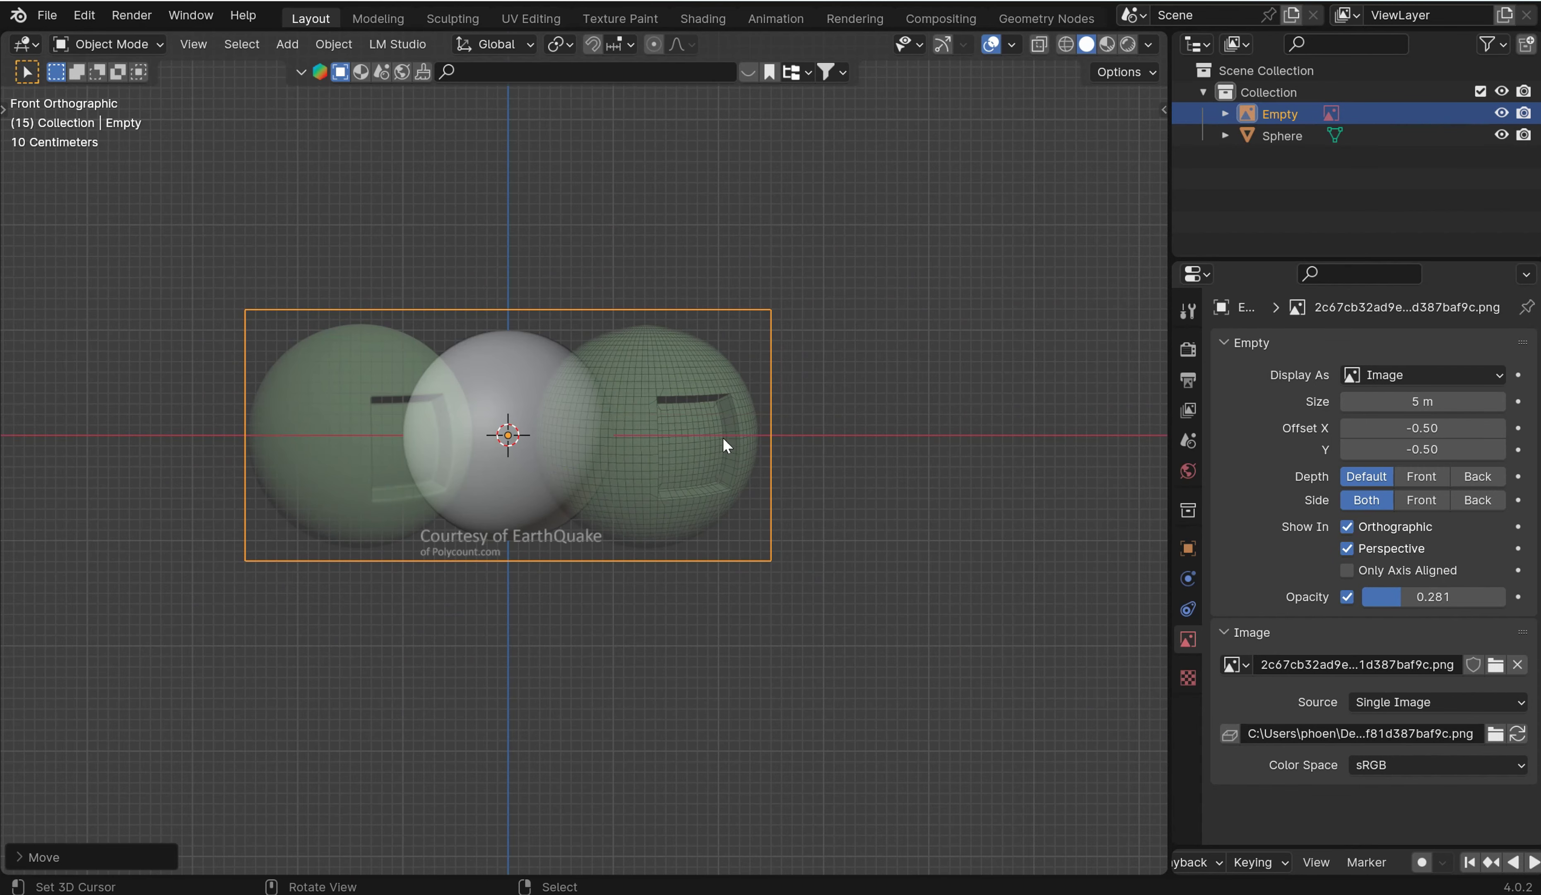
key(g)
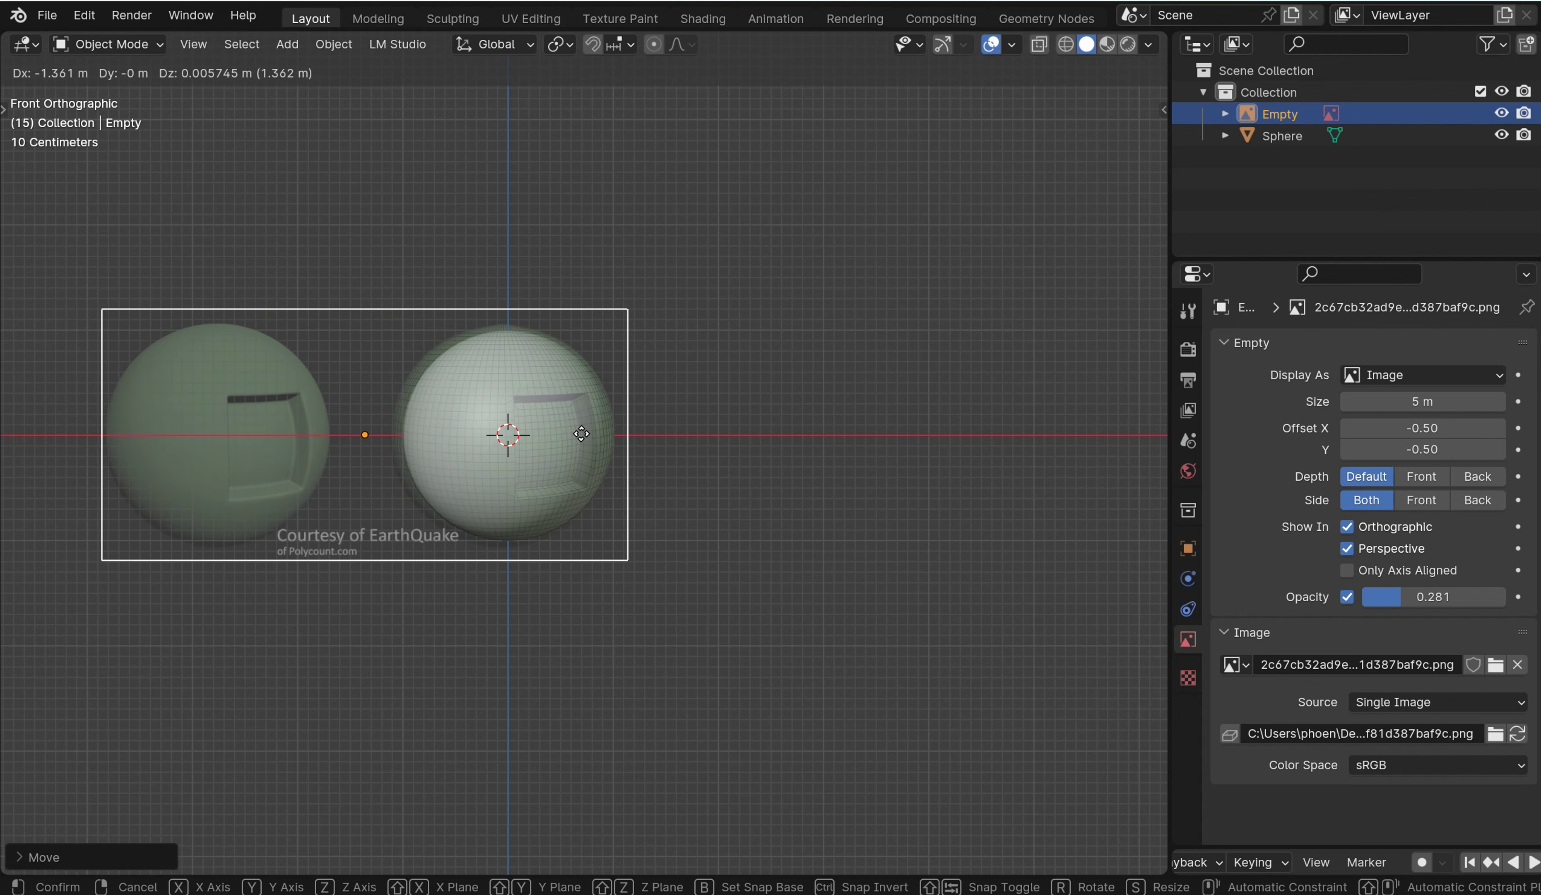
click(592, 437)
scroll(634, 422, up, 5)
shift+middle_drag(636, 423, 845, 440)
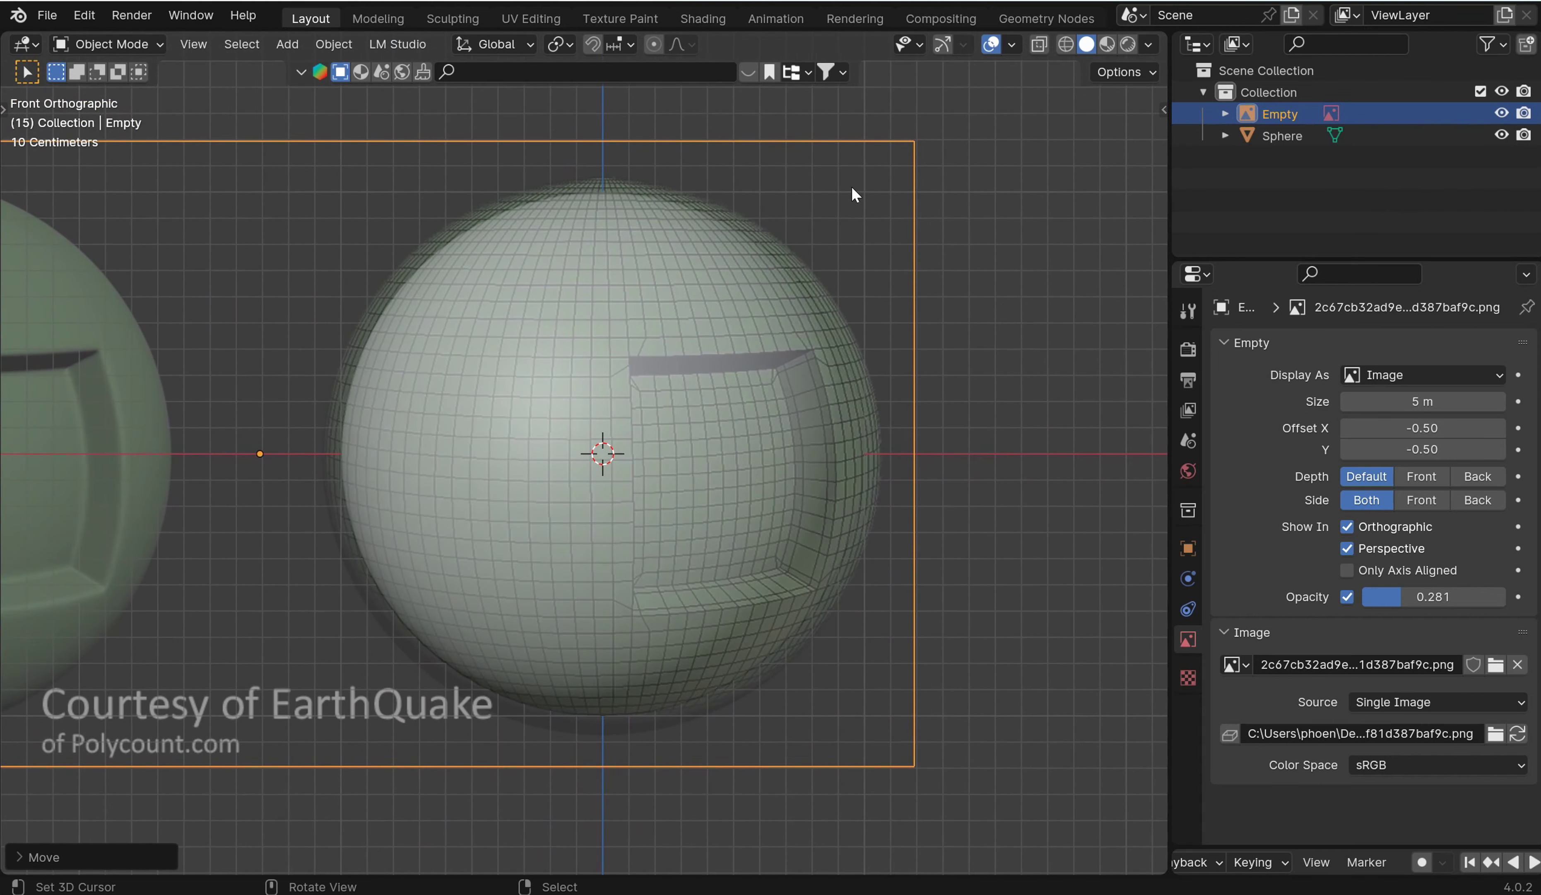
key(s)
click(824, 204)
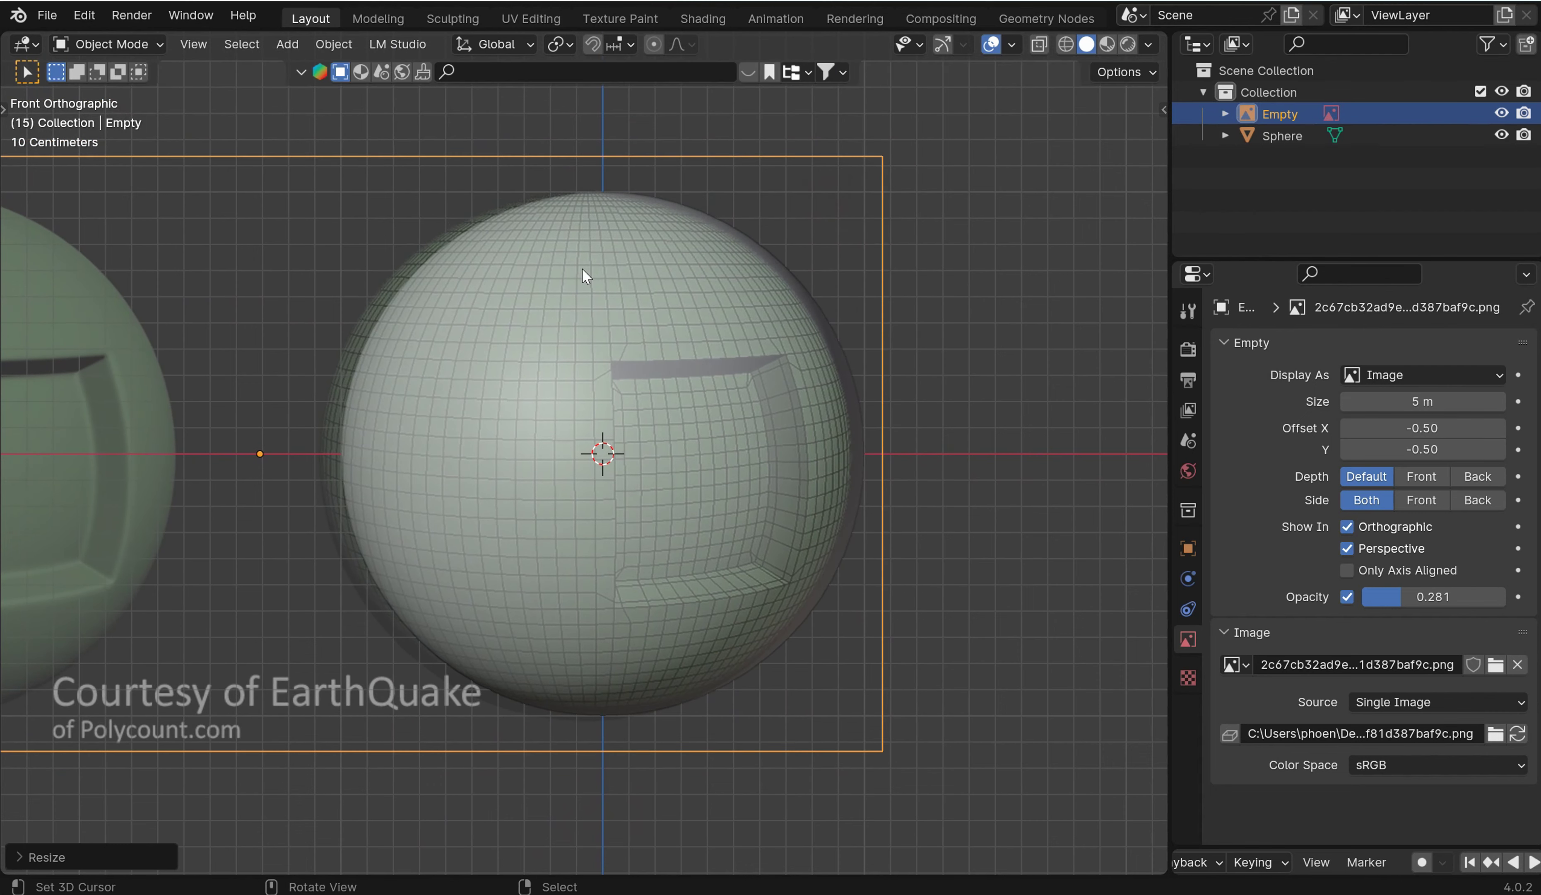
key(g)
click(605, 263)
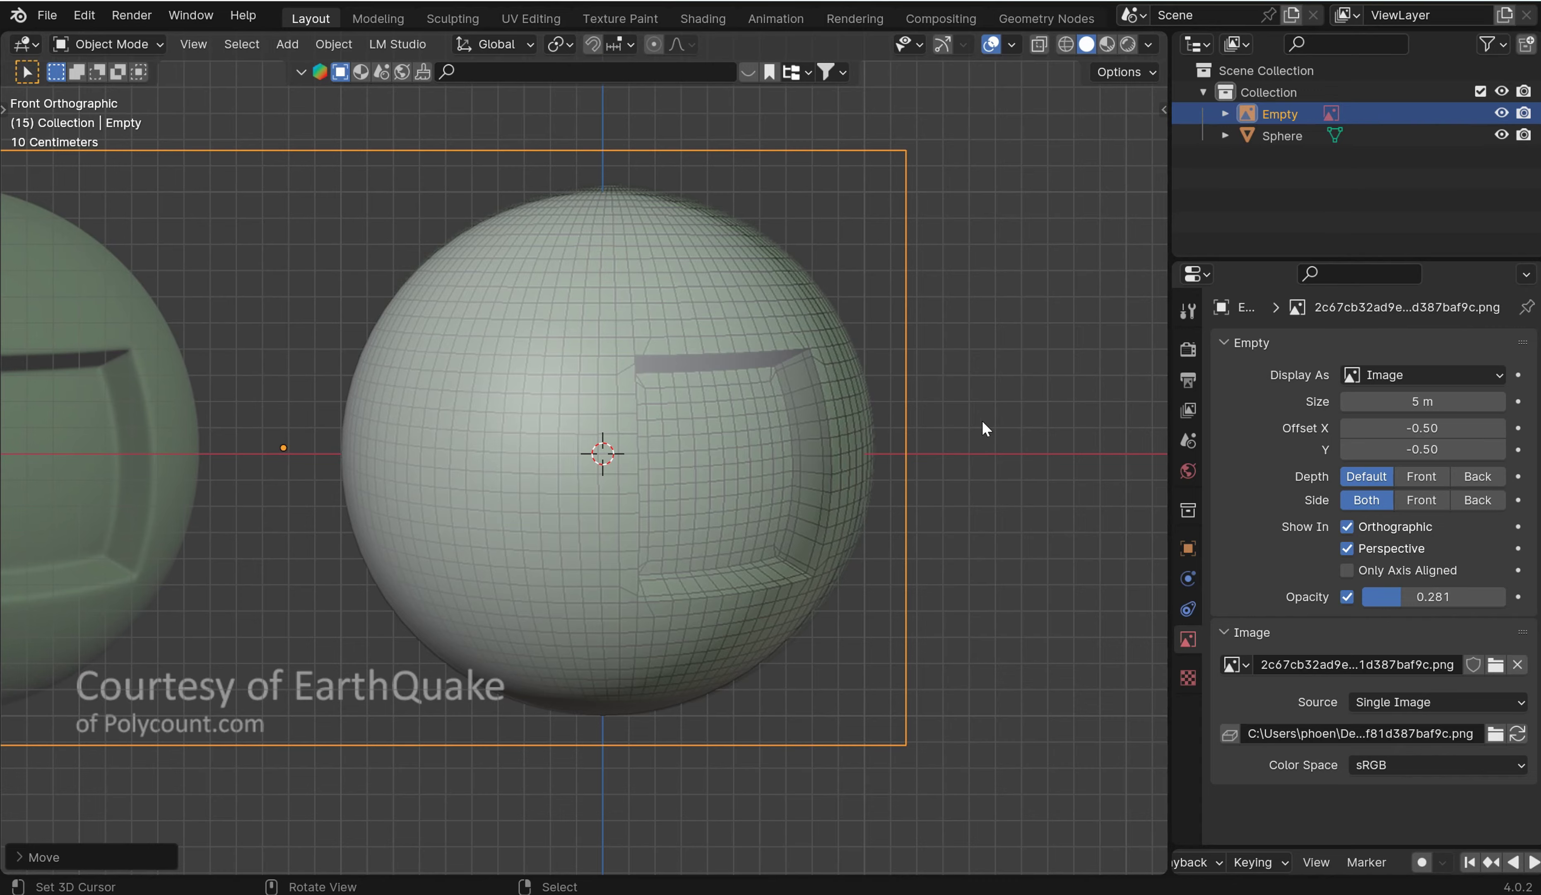
Turn off perspective display for the aligned reference image and return to the front orthographic view.
middle_drag(982, 424, 1081, 486)
click(1347, 547)
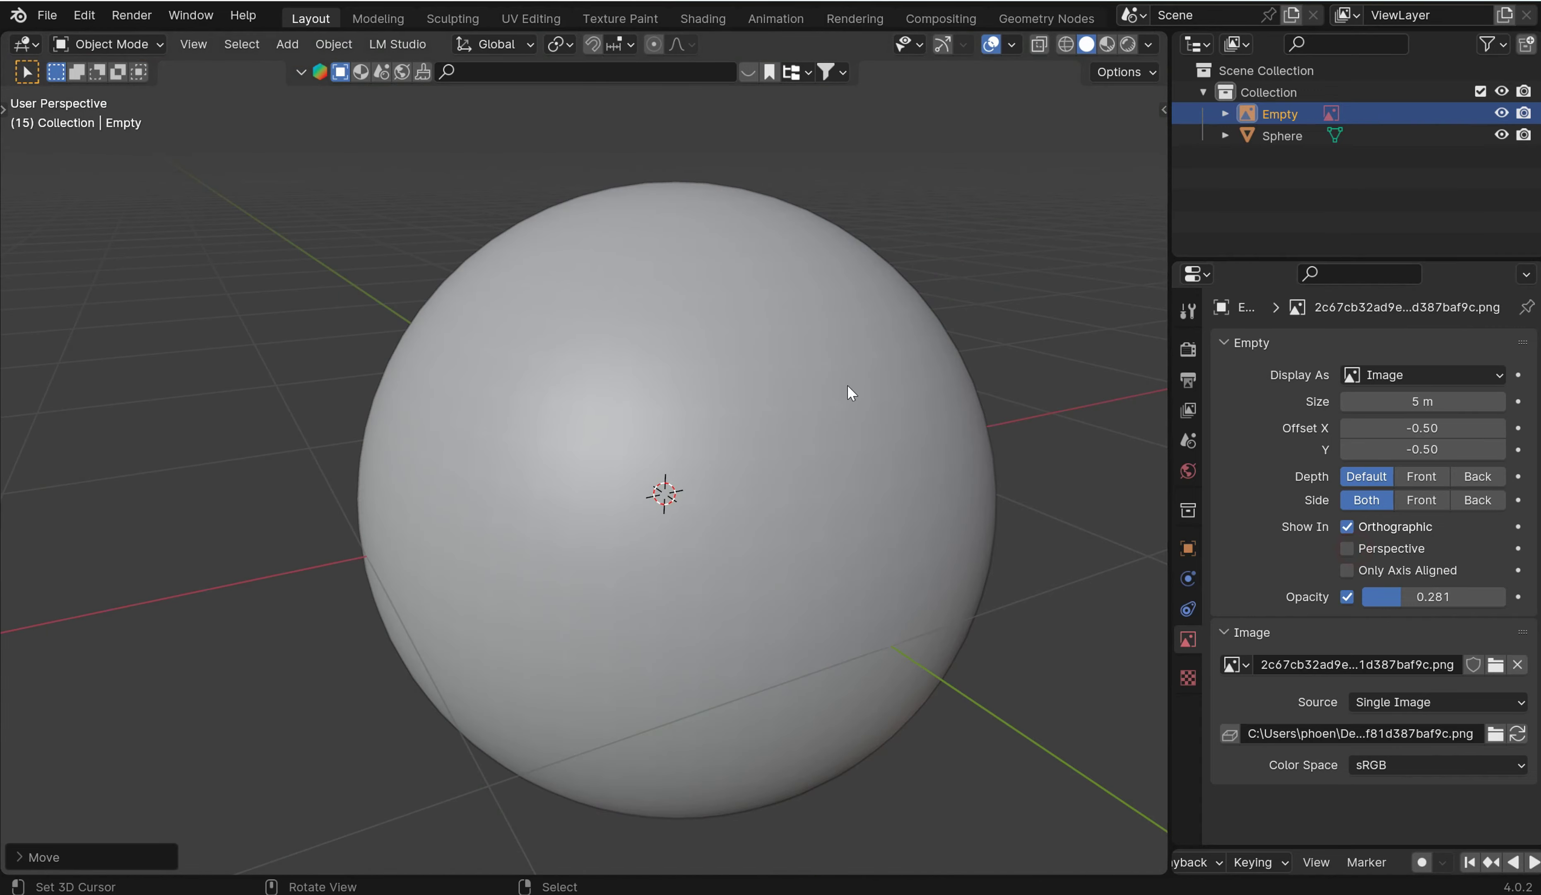
scroll(817, 424, down, 4)
key(KP_1)
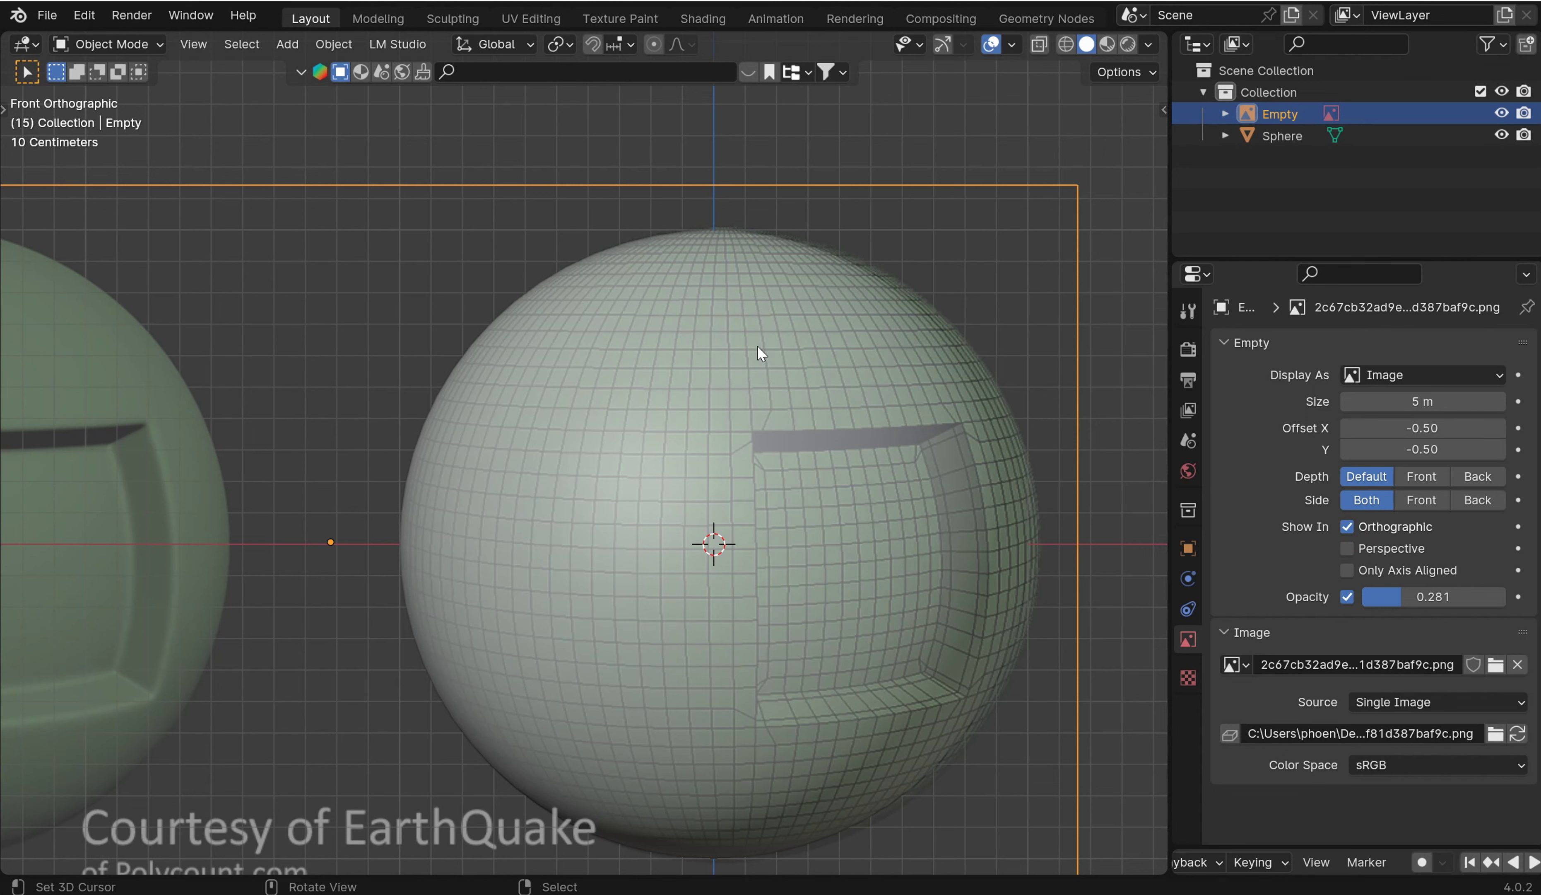
scroll(757, 345, down, 1)
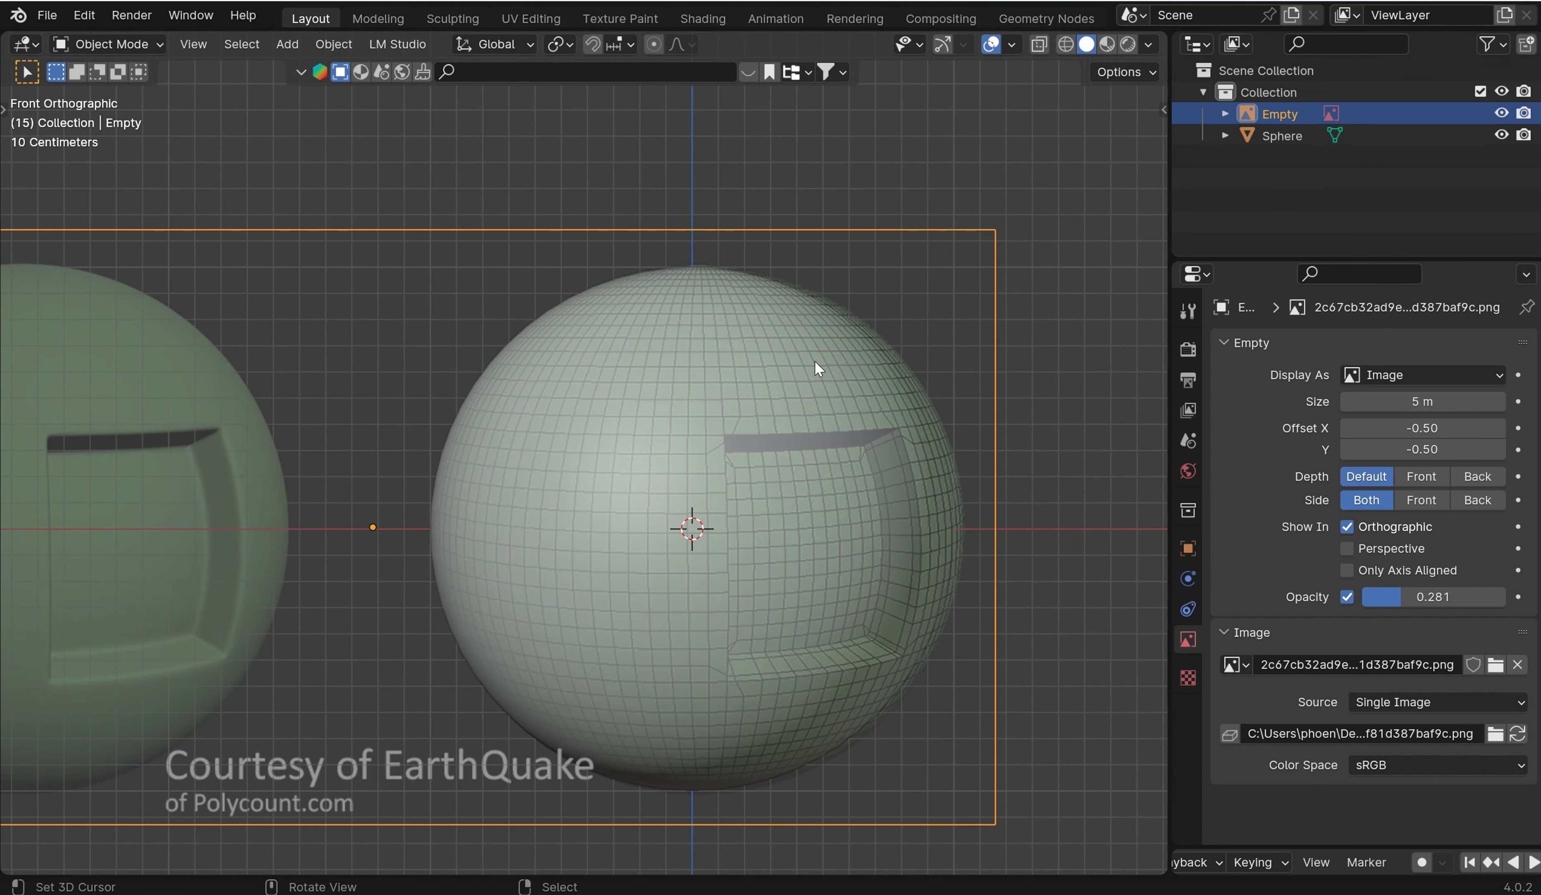
Hide the reference image, leaving only the sphere displayed.
key(h)
key(alt+h)
key(h)
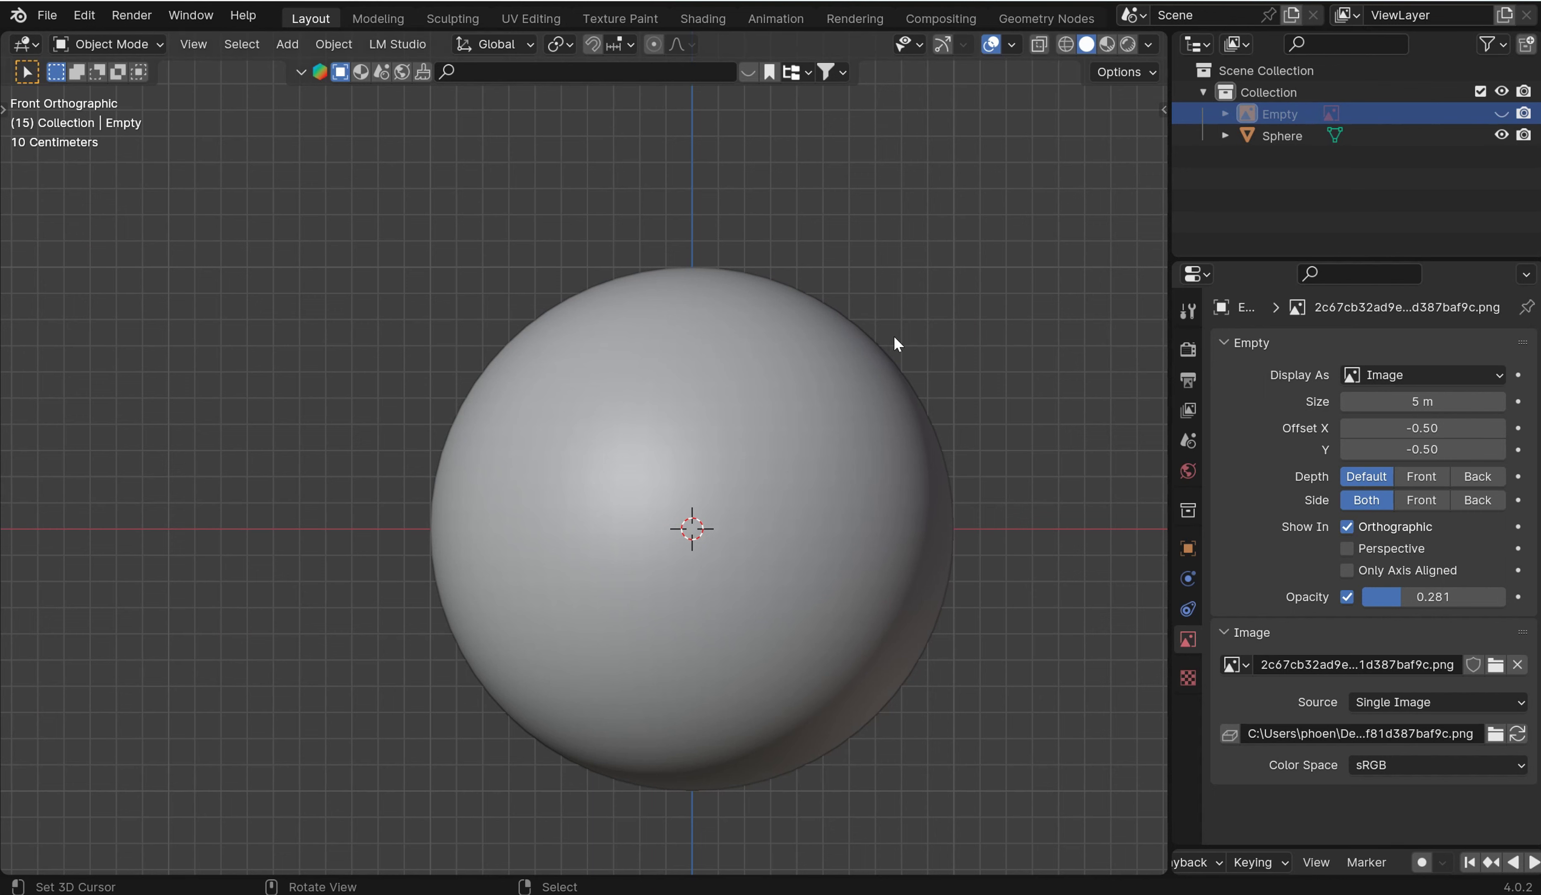
Select the sphere and enter Edit Mode on its mesh.
right_click(677, 465)
key(Tab)
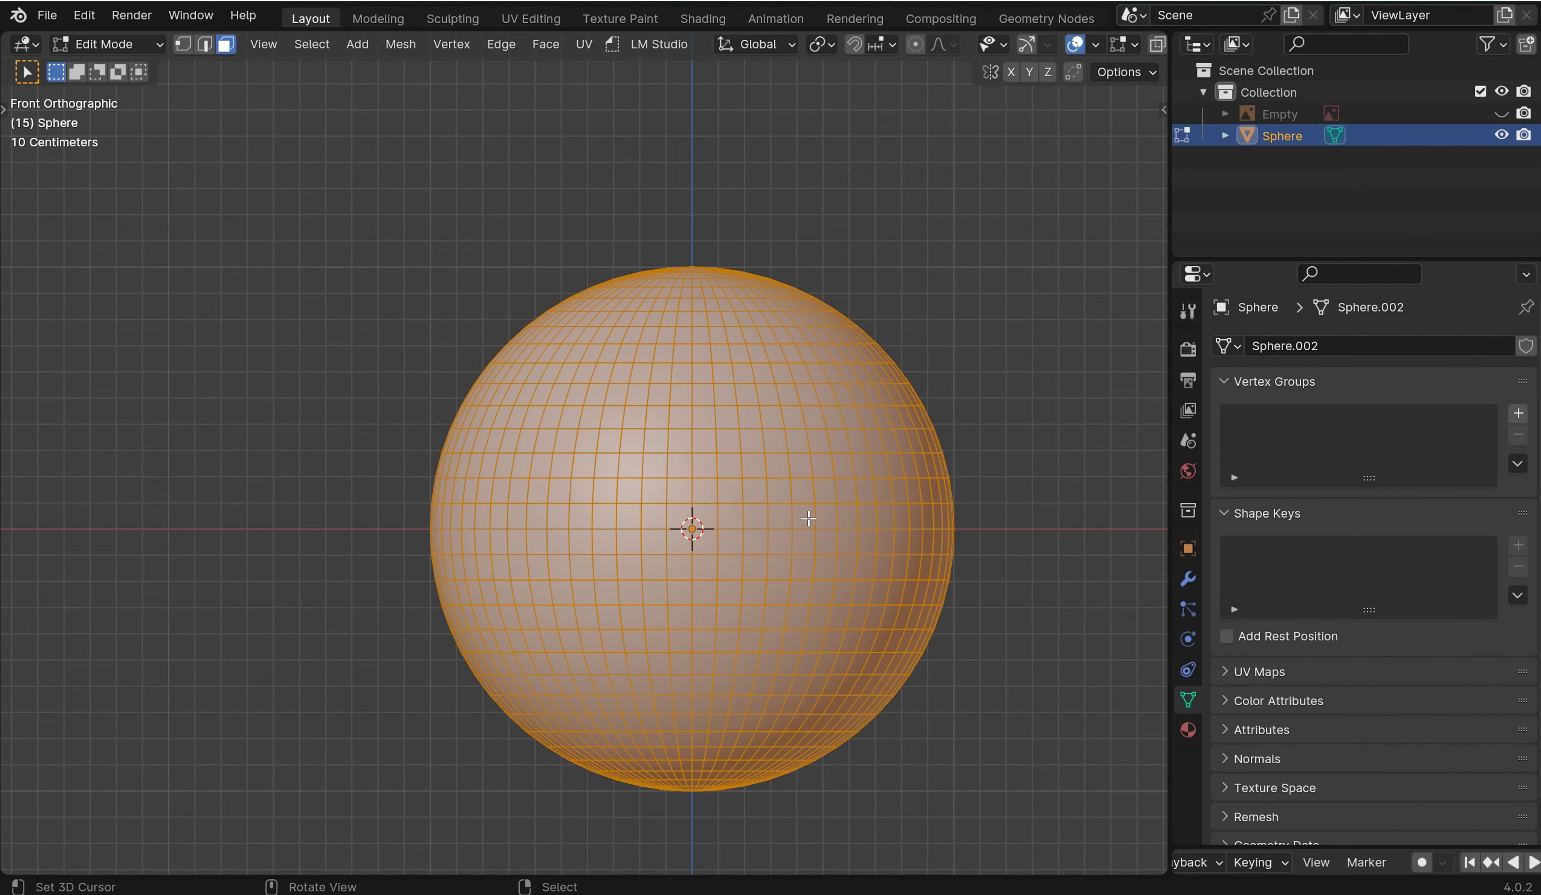
scroll(809, 518, up, 2)
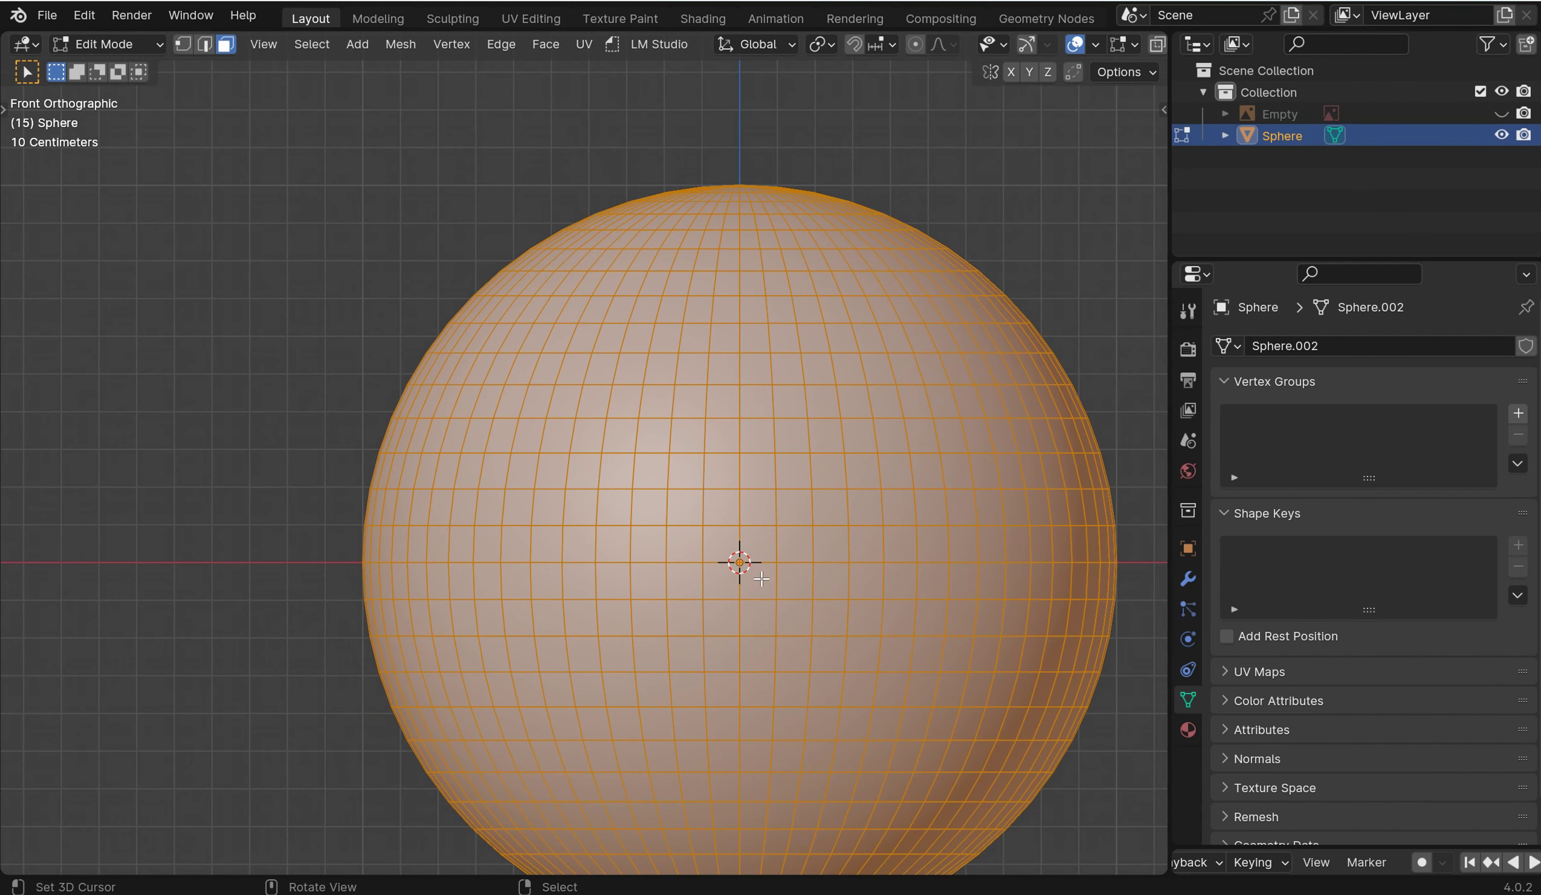
Select the four faces around the centre of the sphere's front and snap the 3D cursor to the world origin.
click(764, 581)
drag(774, 592, 716, 539)
key(shift+s)
click(561, 633)
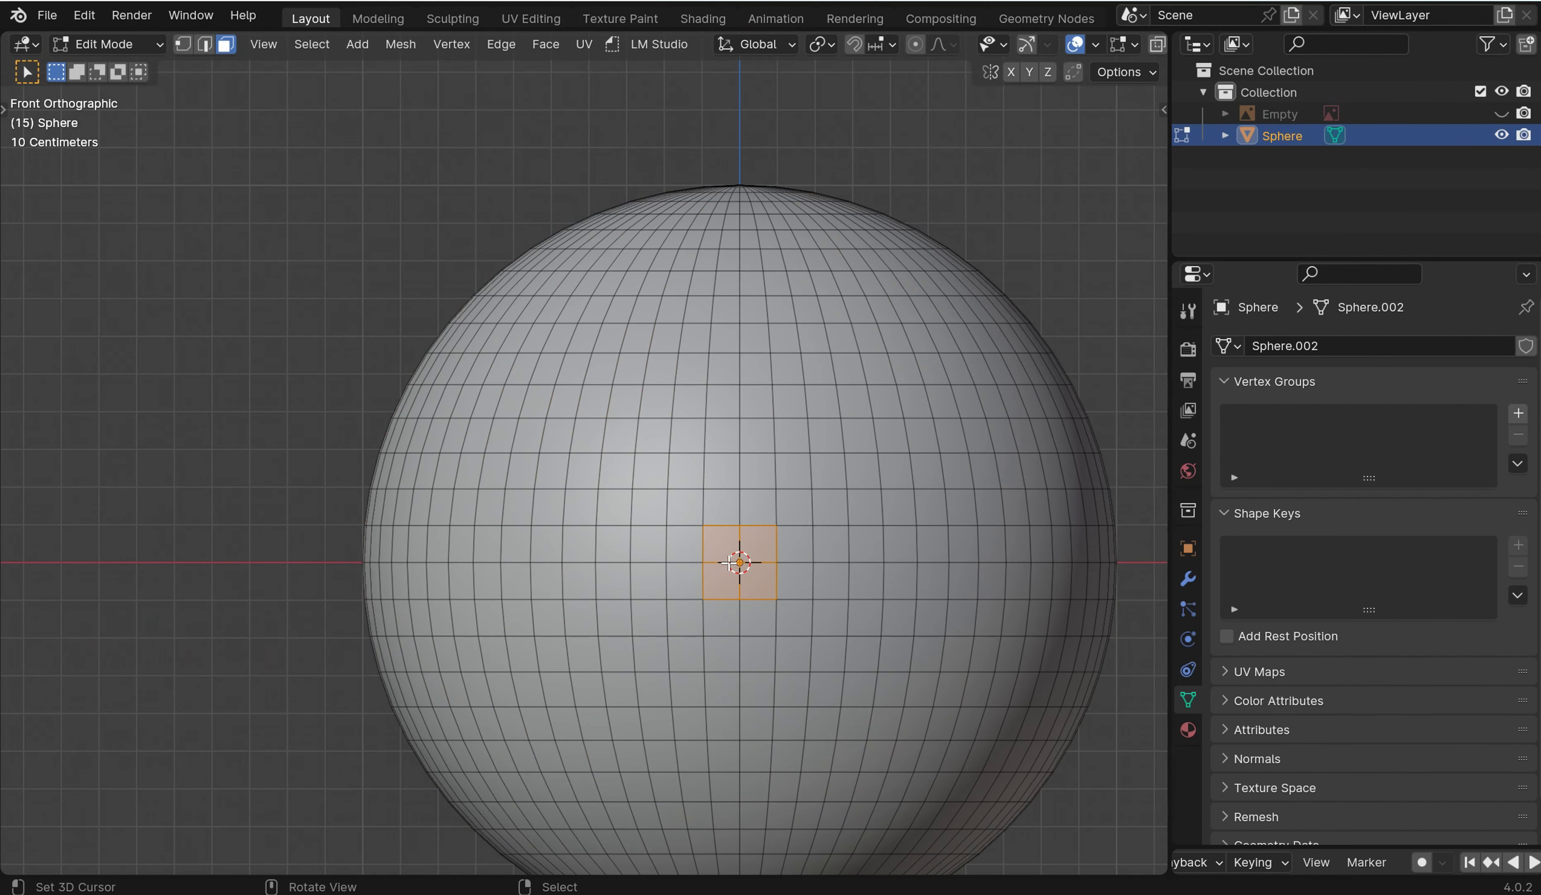
Grow the central face selection five times into a large square patch on the sphere's front.
shift+middle_drag(762, 561, 723, 483)
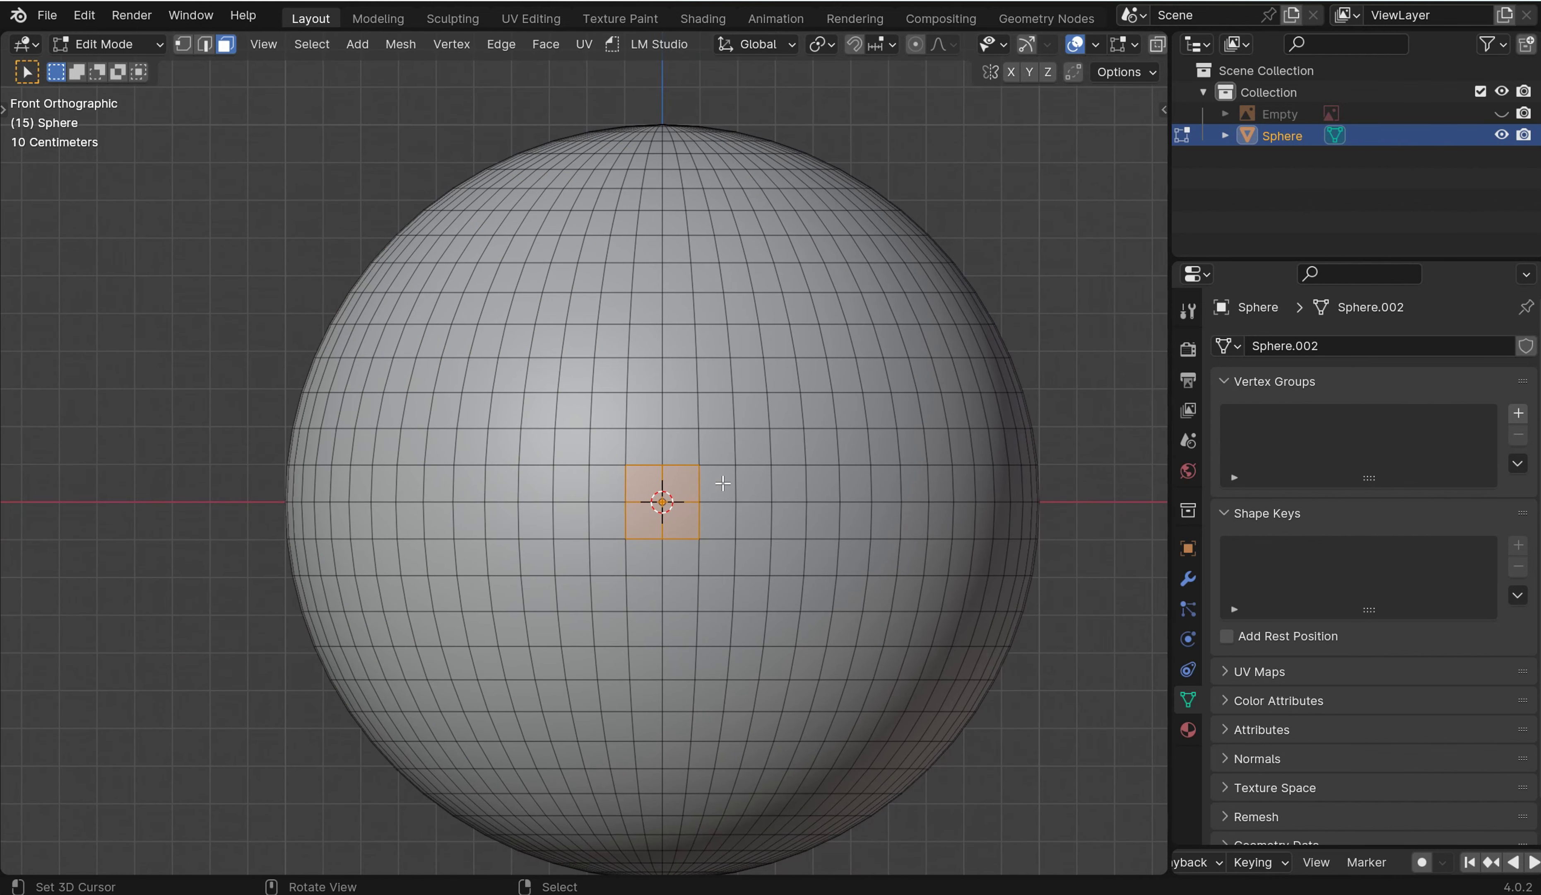
key(ctrl)
key(ctrl+KP_Add)
key(ctrl+KP_Add)
key(ctrl+KP_Add)
key(ctrl+KP_Add)
key(ctrl+KP_Add)
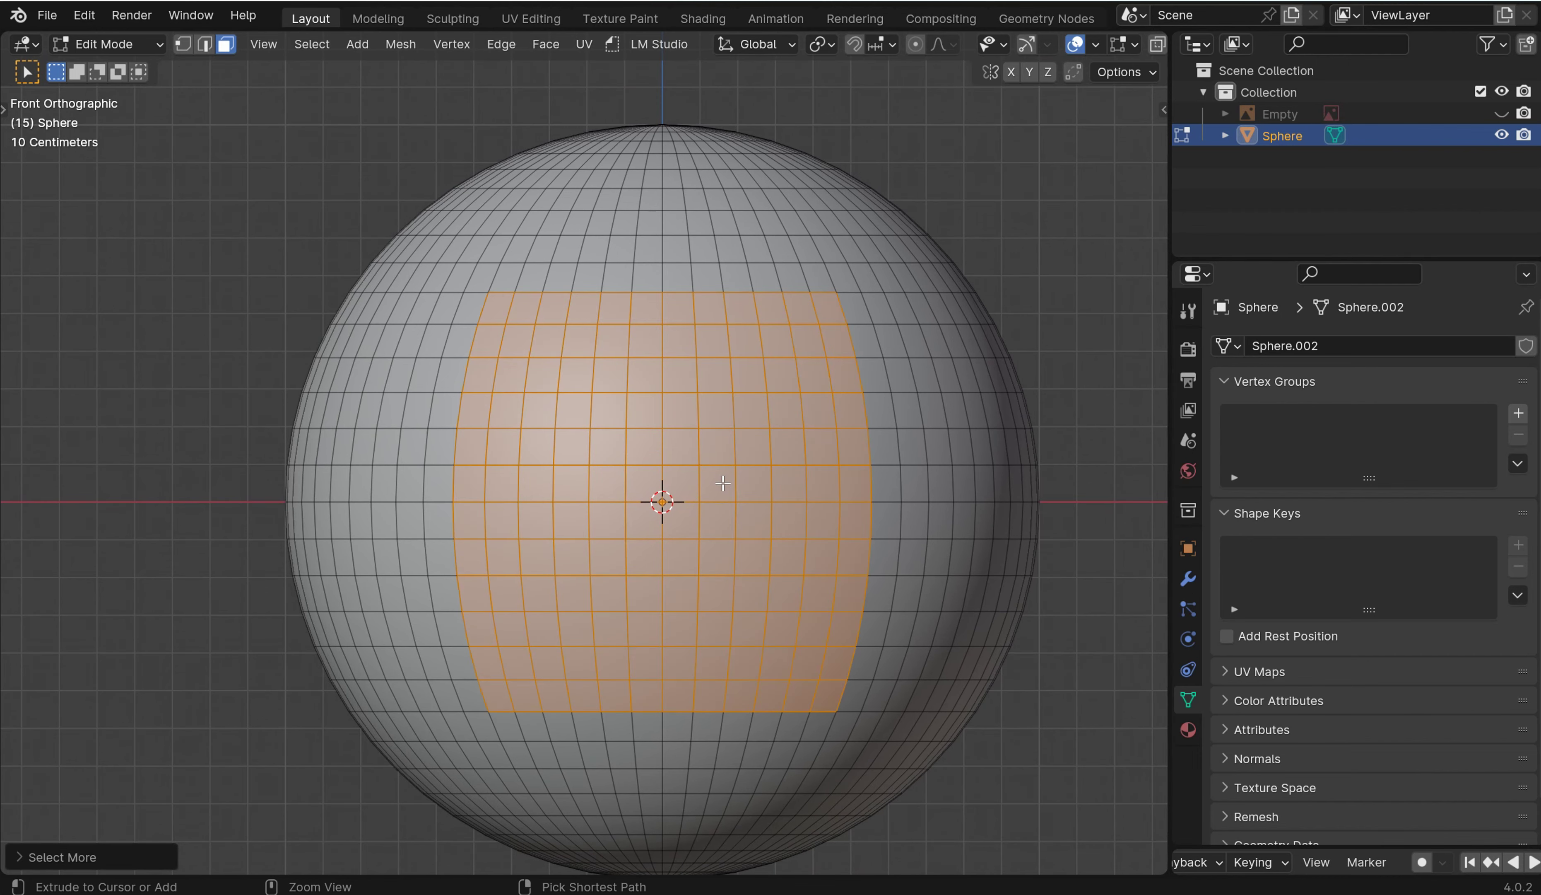
Try scaling the selected face patch down to about 0.9.
scroll(734, 398, down, 4)
middle_drag(734, 398, 815, 442)
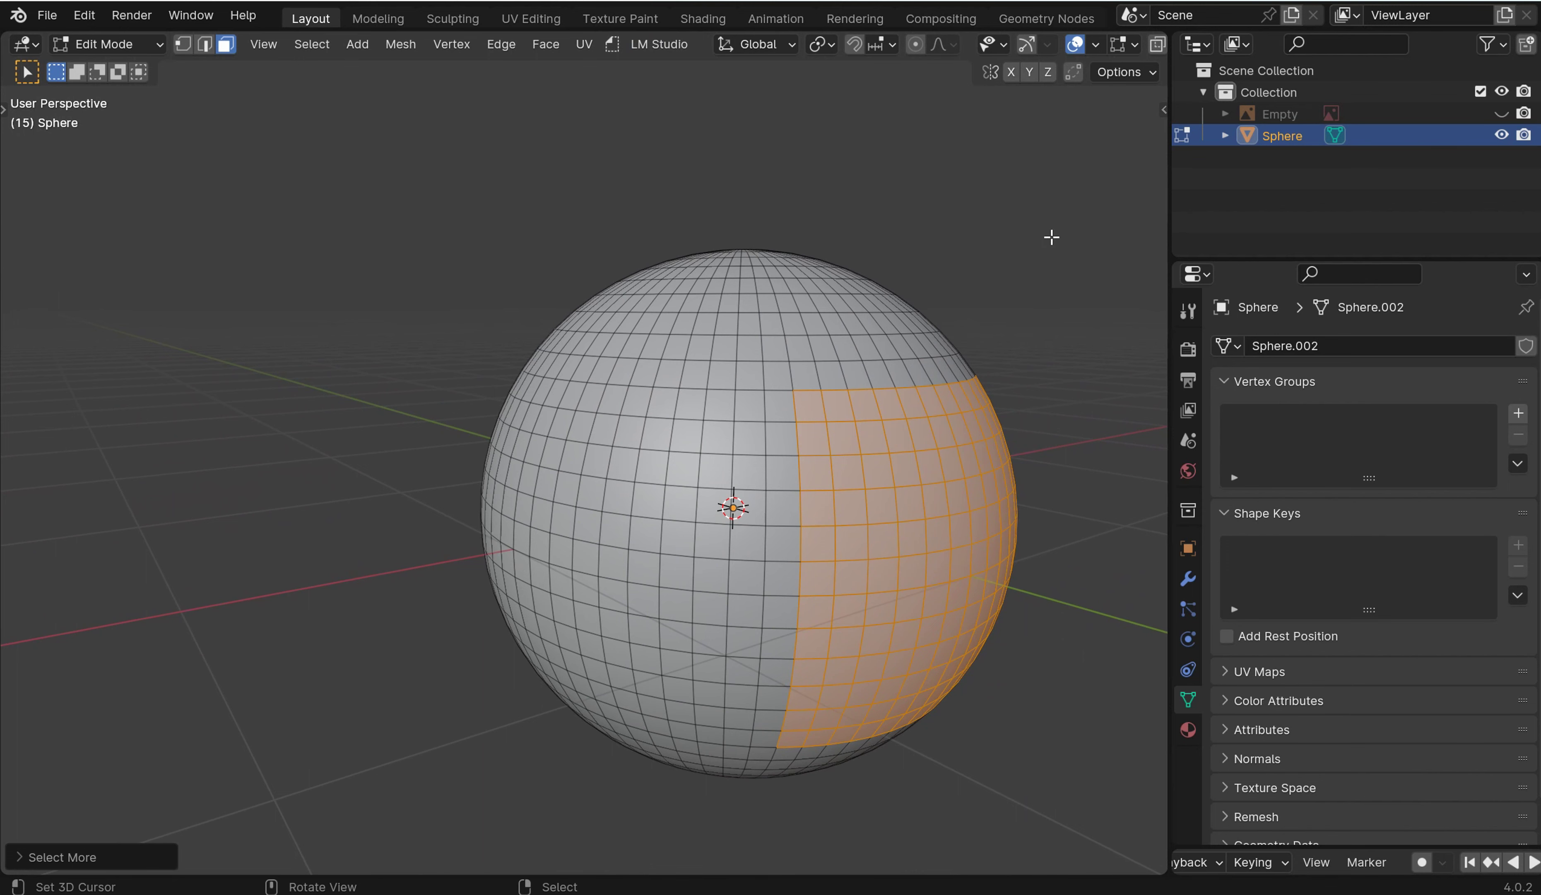
middle_drag(1051, 237, 1022, 263)
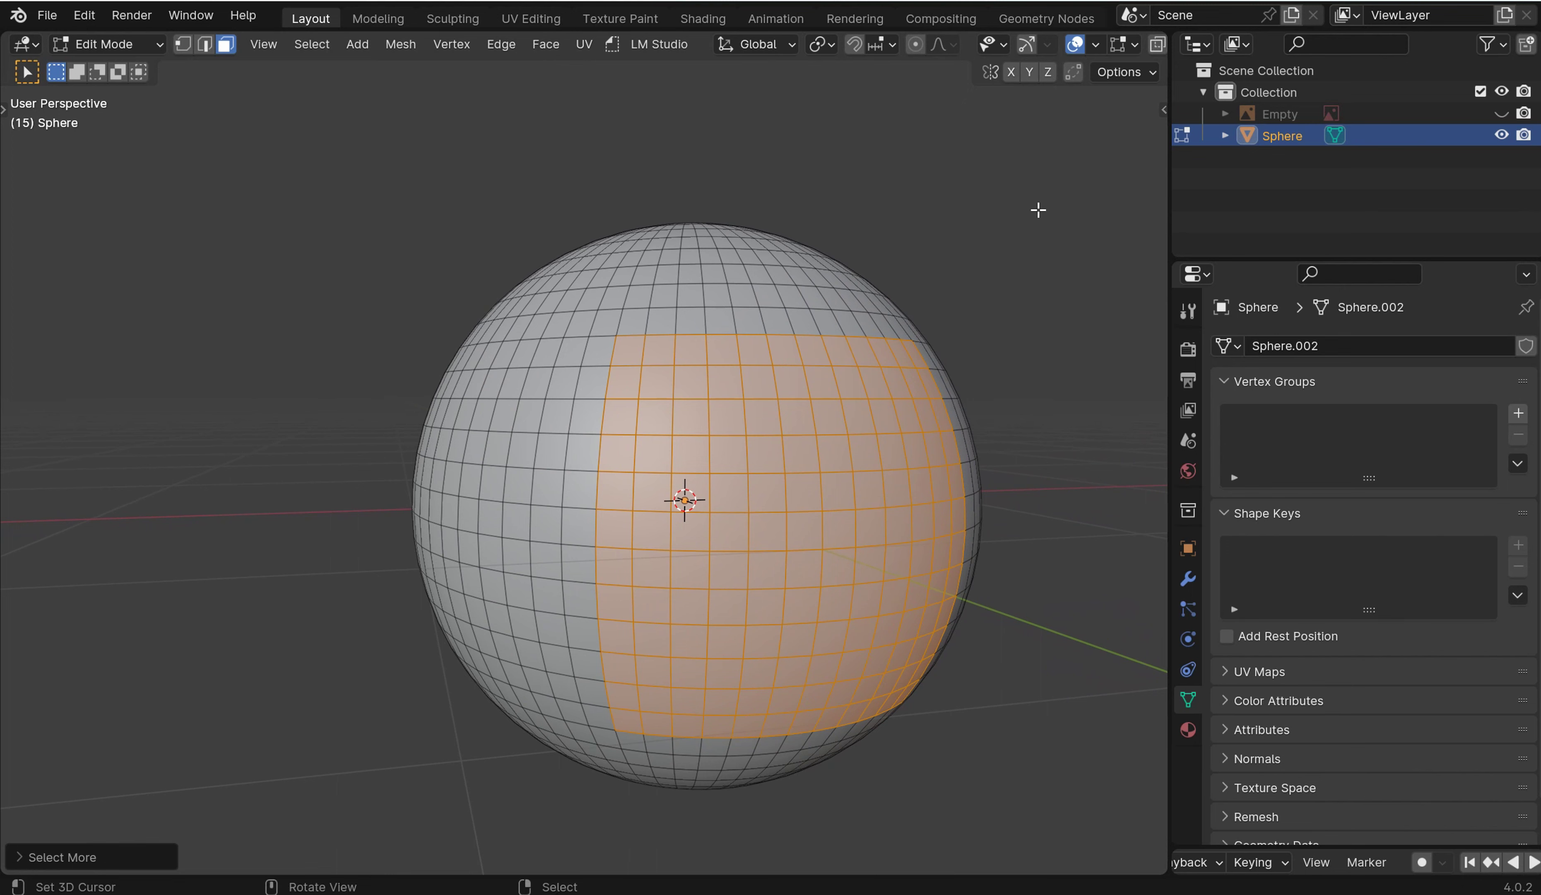
key(s)
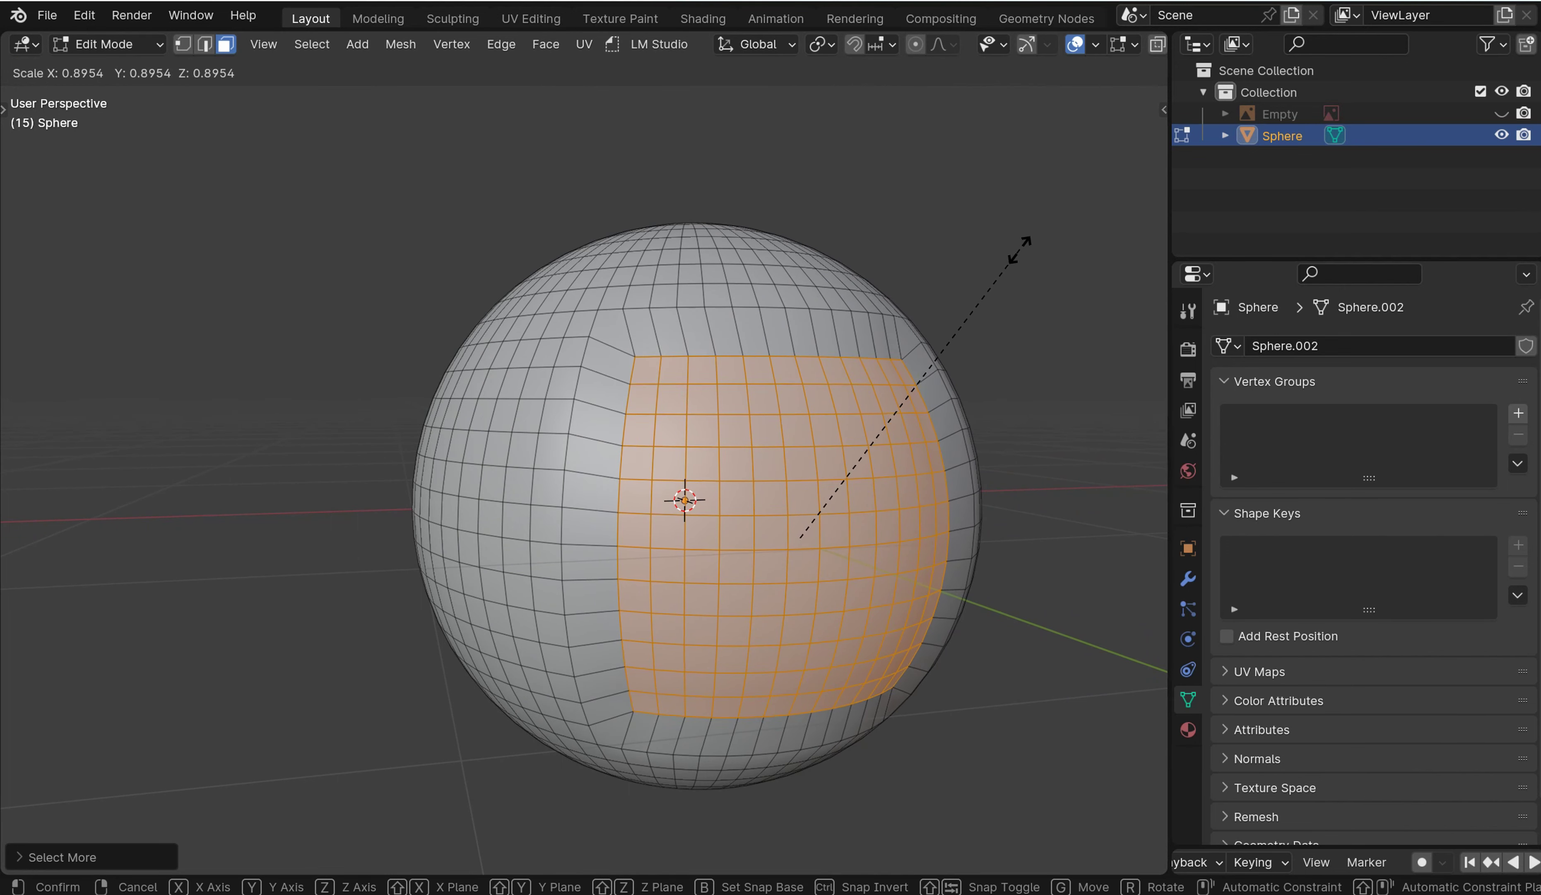
right_click(1012, 258)
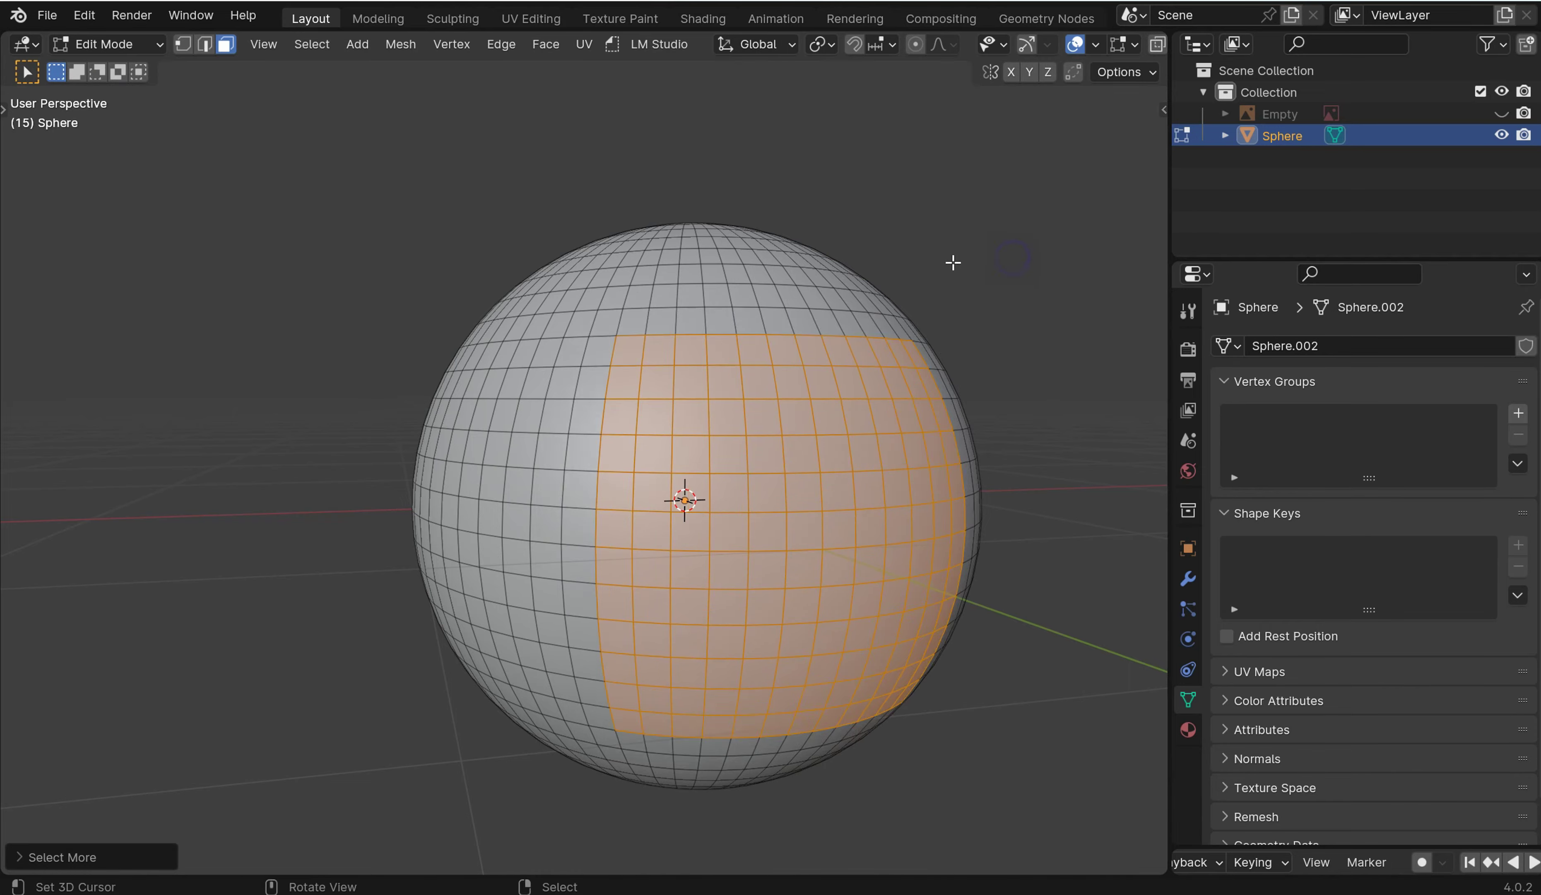
Flatten the selected face patch into a plane by scaling it to 0 along the global Y axis.
middle_drag(953, 263, 1039, 272)
key(KP_3)
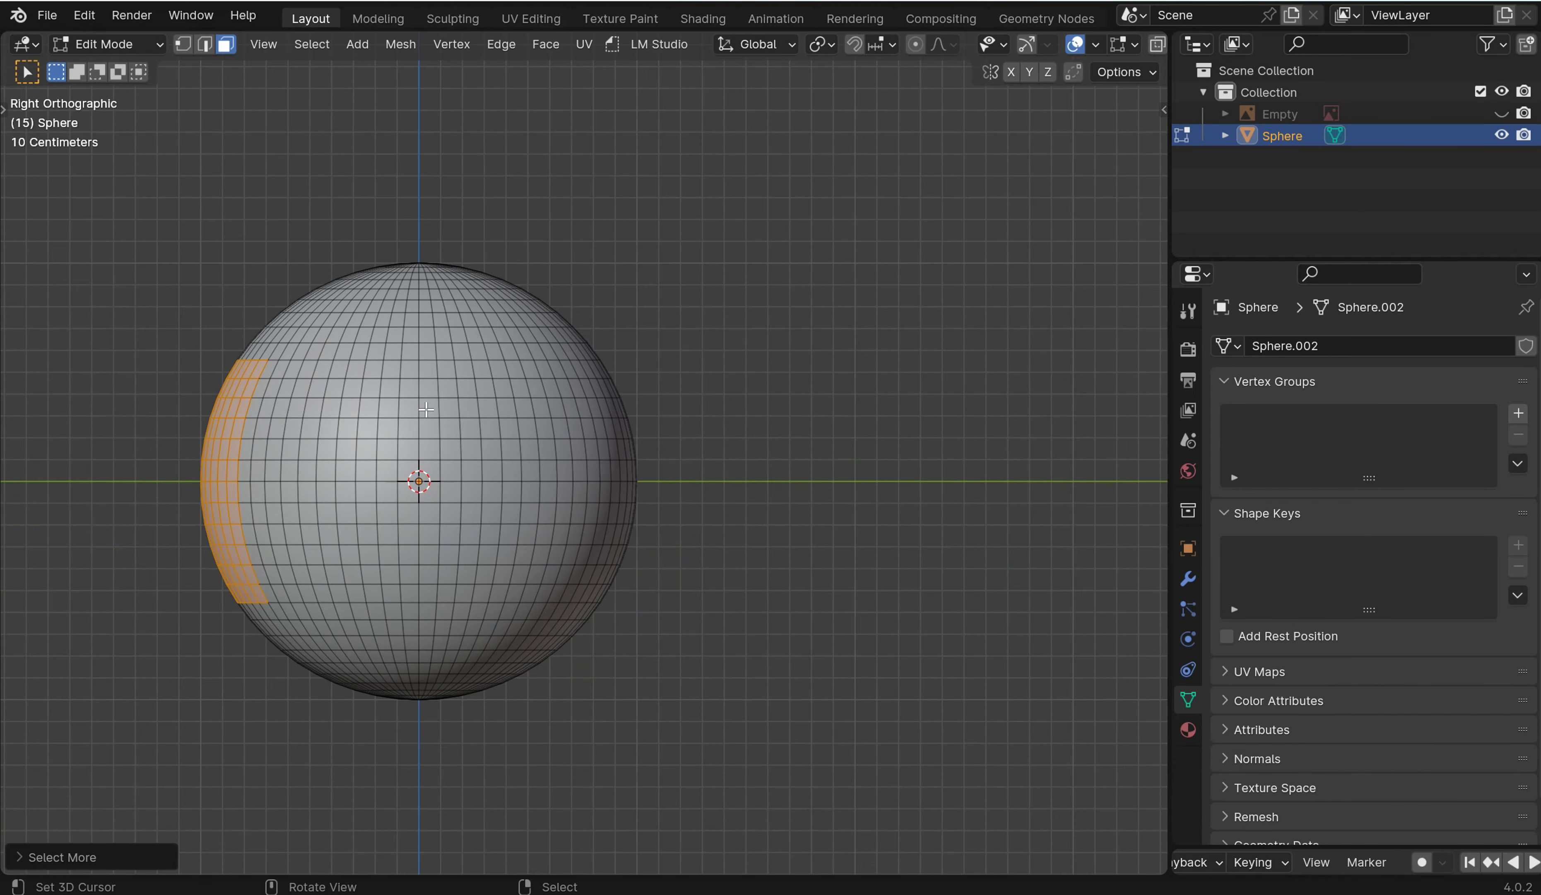
shift+middle_drag(426, 409, 842, 389)
scroll(625, 396, up, 4)
scroll(626, 396, down, 2)
key(s)
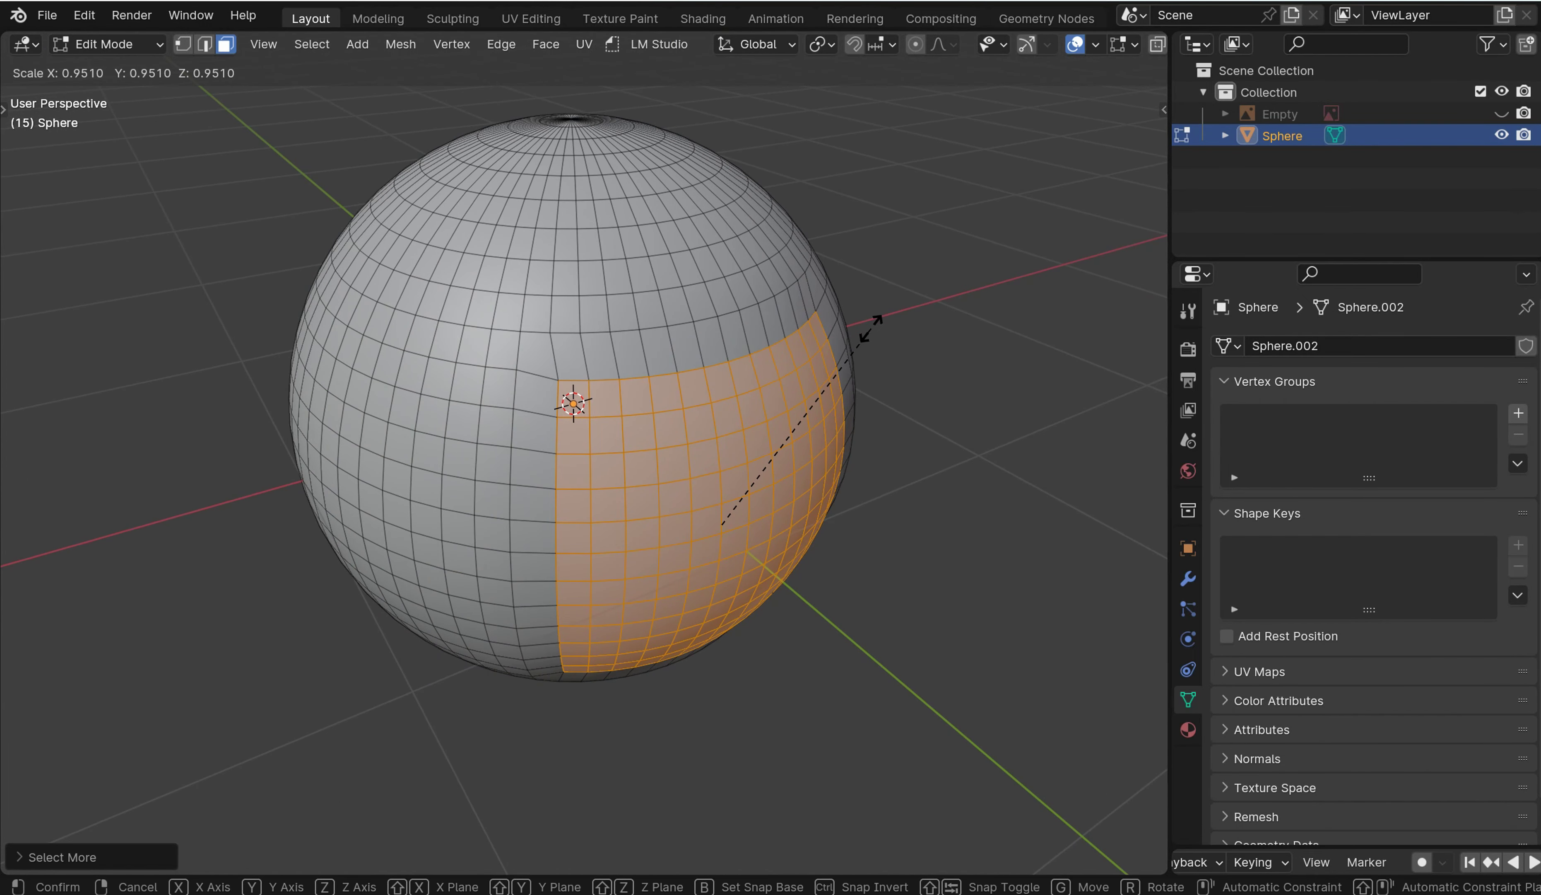
text(y)
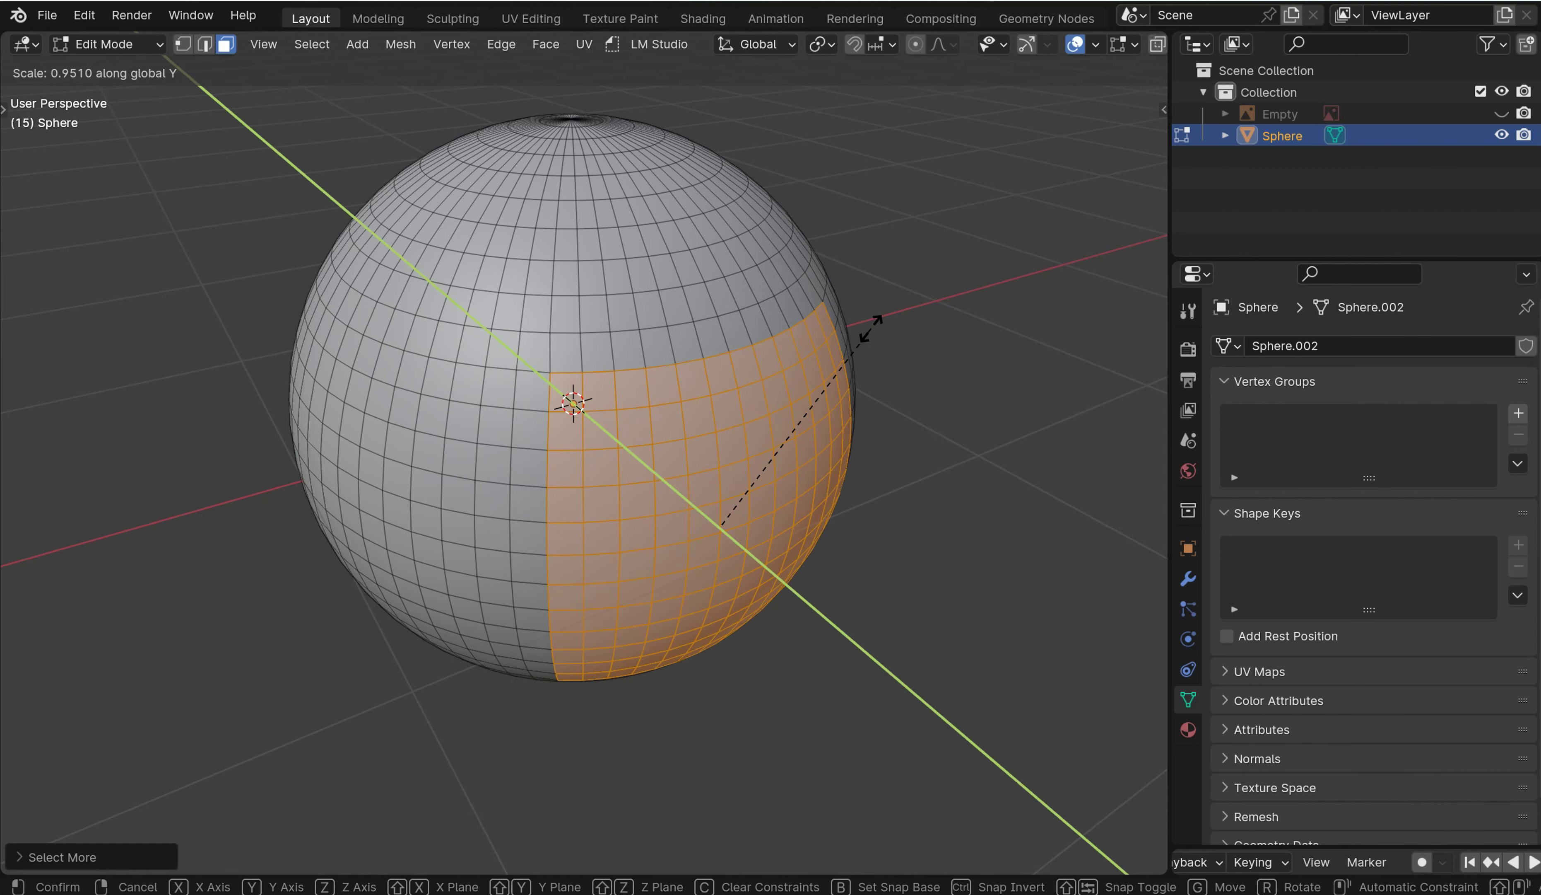
text(0)
key(Return)
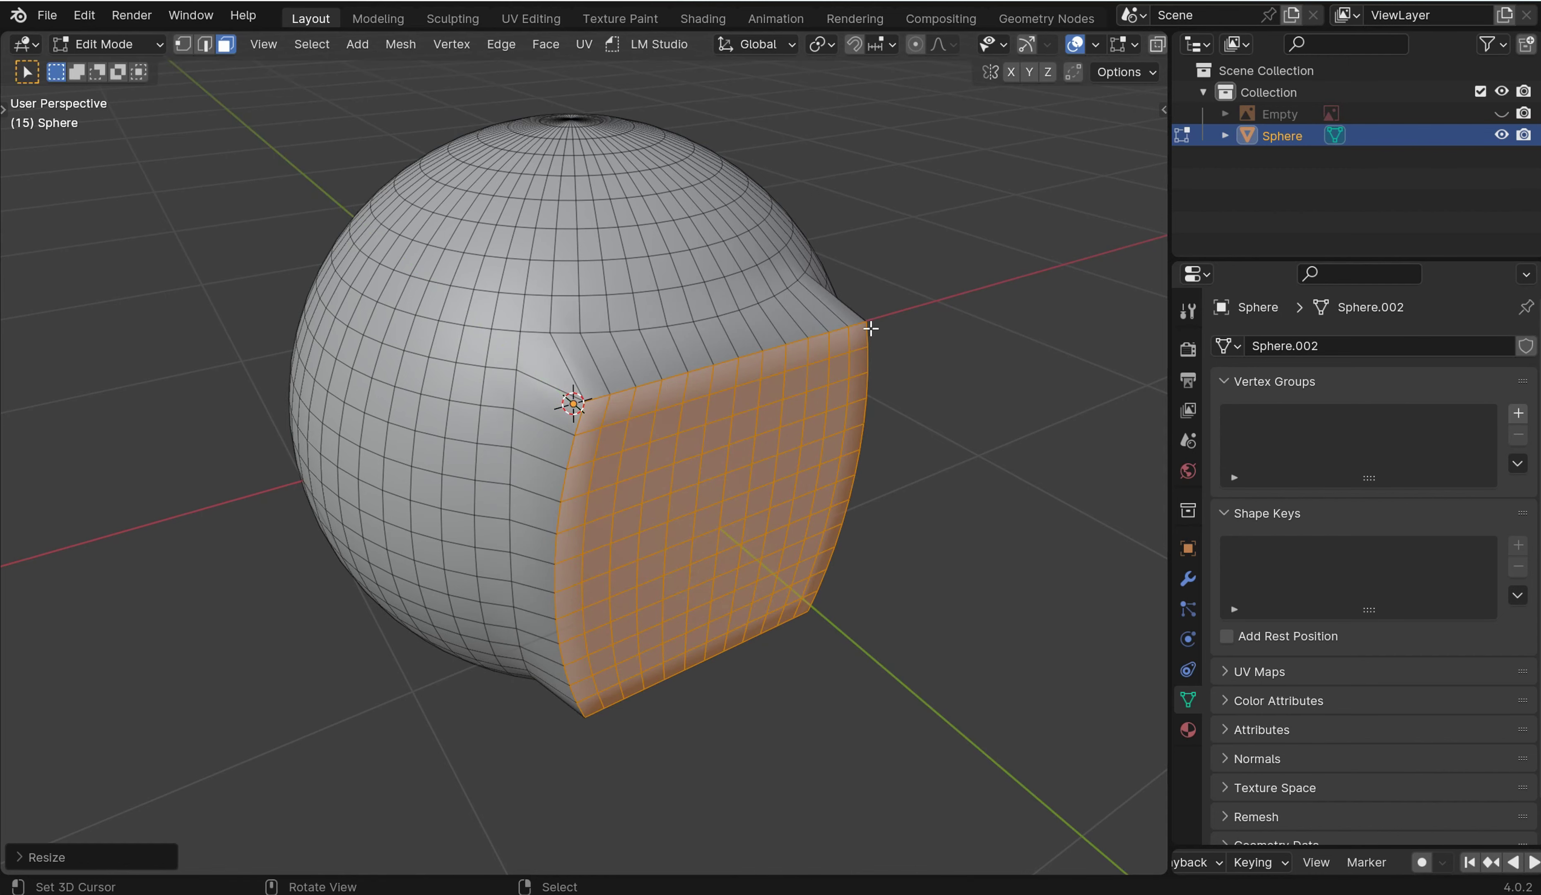
Push the flattened patch about 0.34 m along Y into the sphere and inspect the recess in Object Mode.
middle_drag(735, 407, 779, 353)
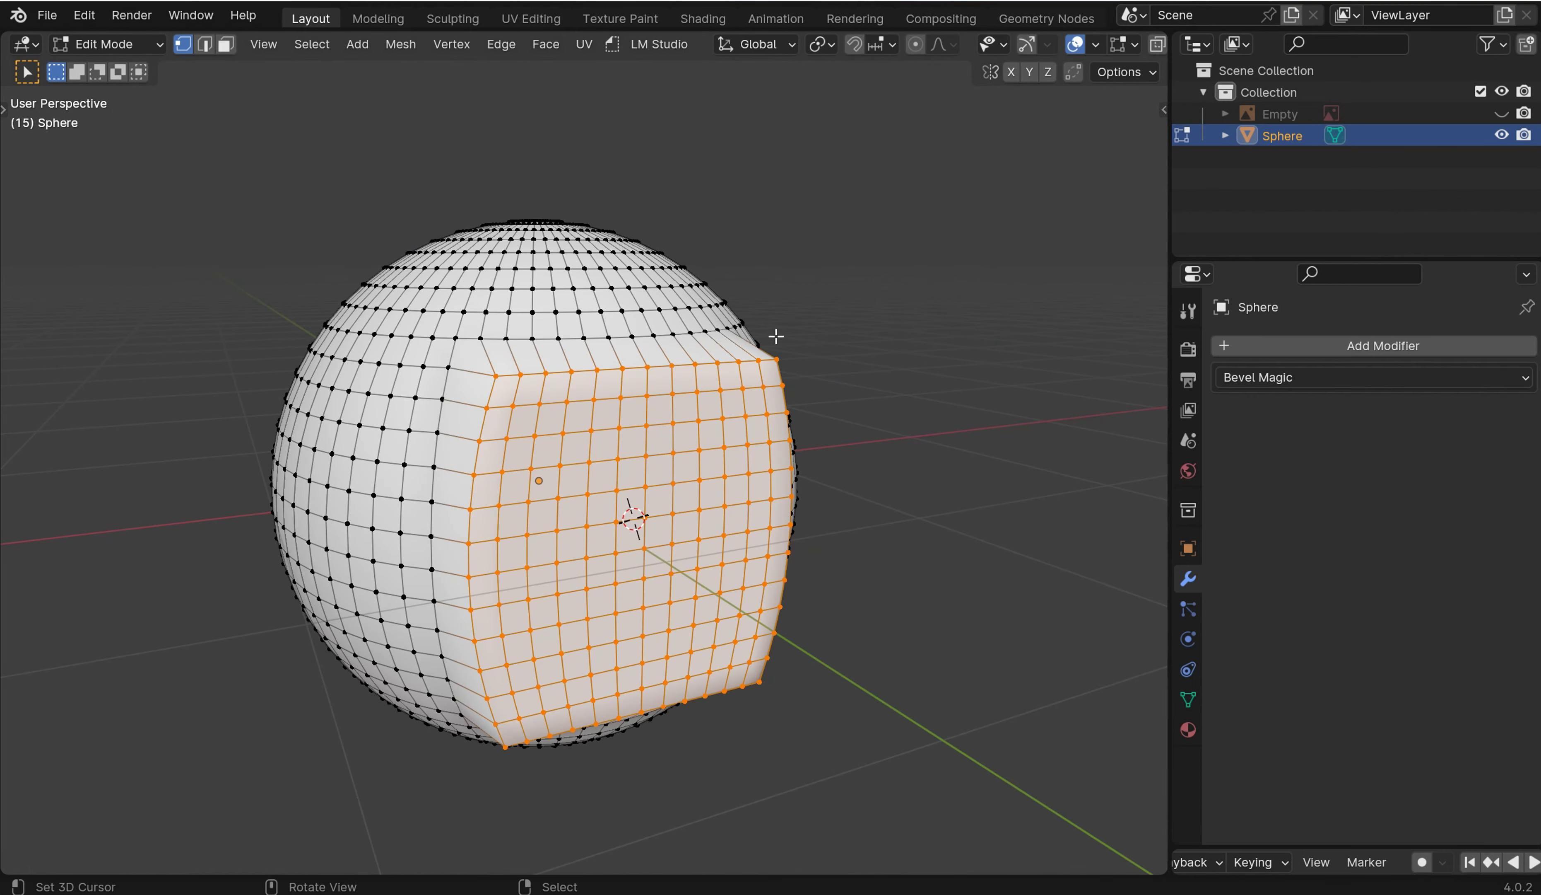
middle_drag(712, 320, 553, 270)
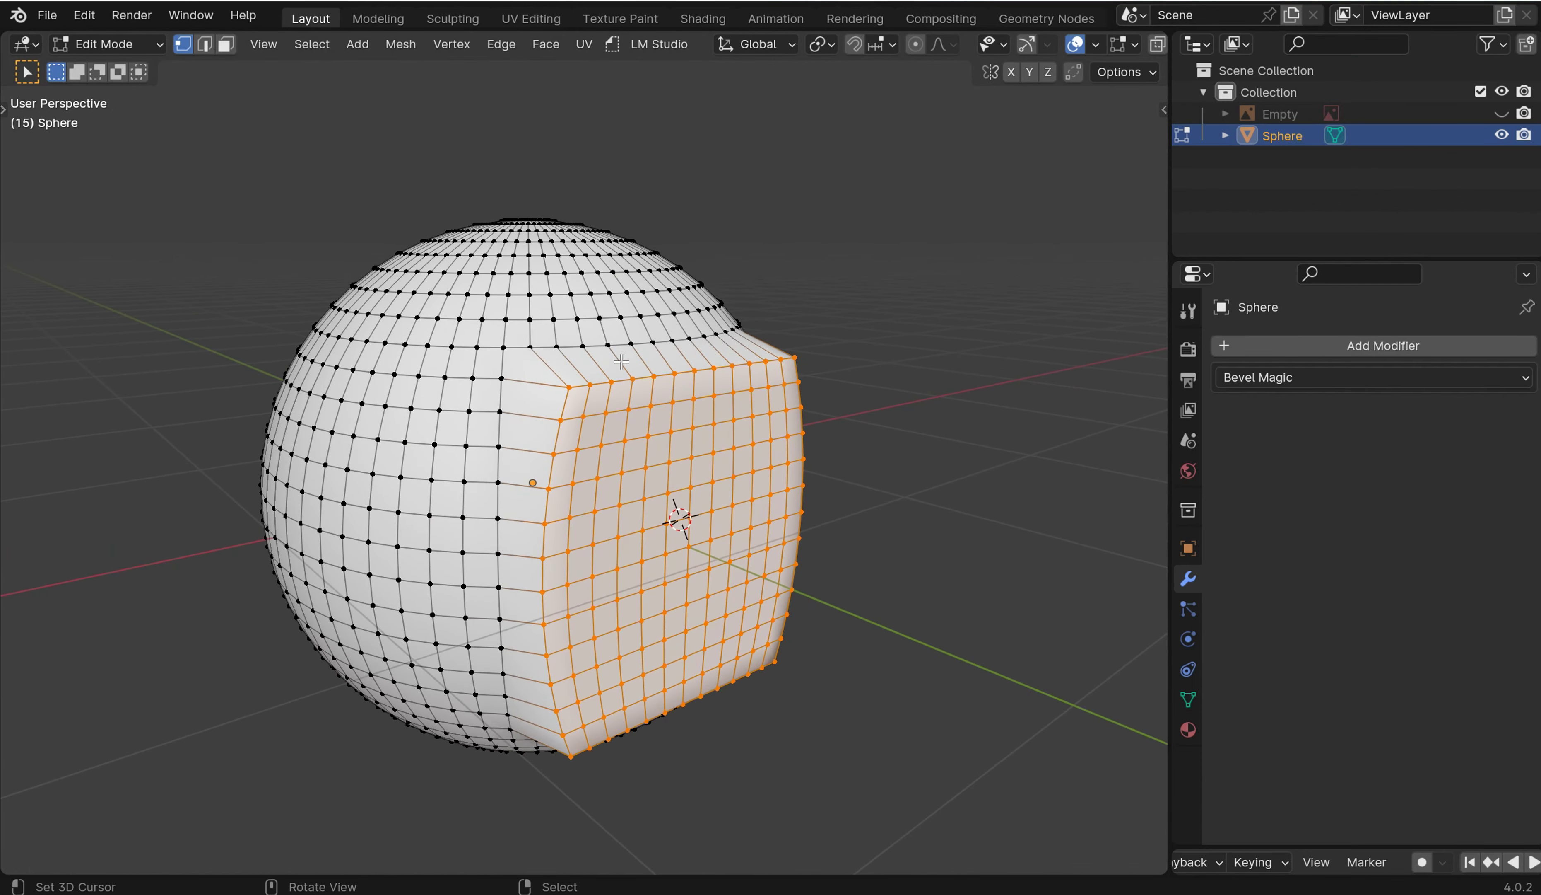
scroll(542, 264, up, 3)
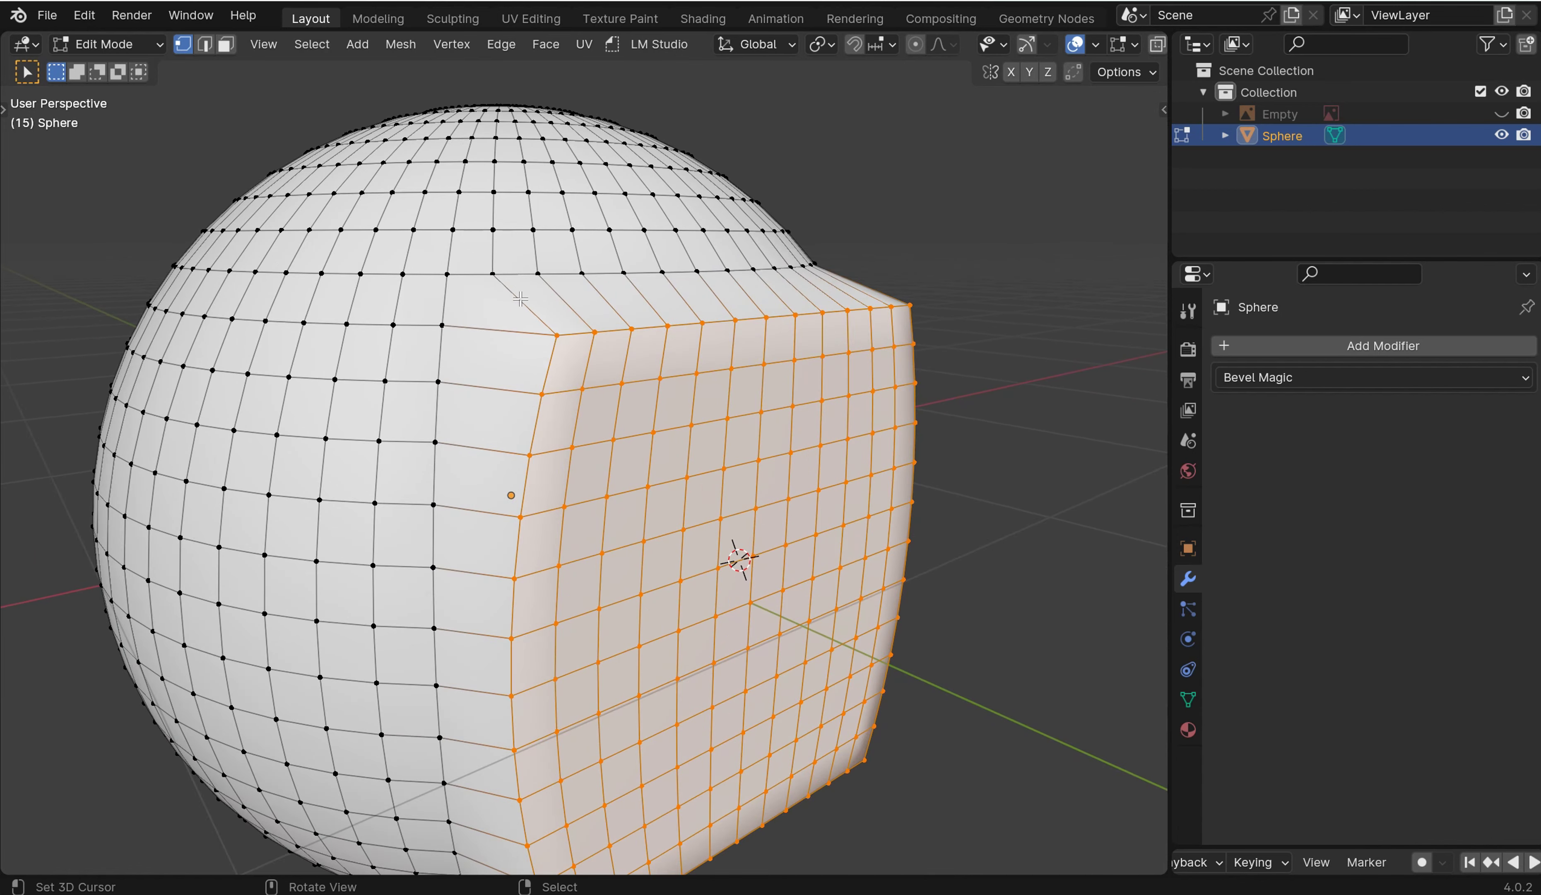
scroll(688, 379, down, 1)
middle_drag(688, 378, 726, 399)
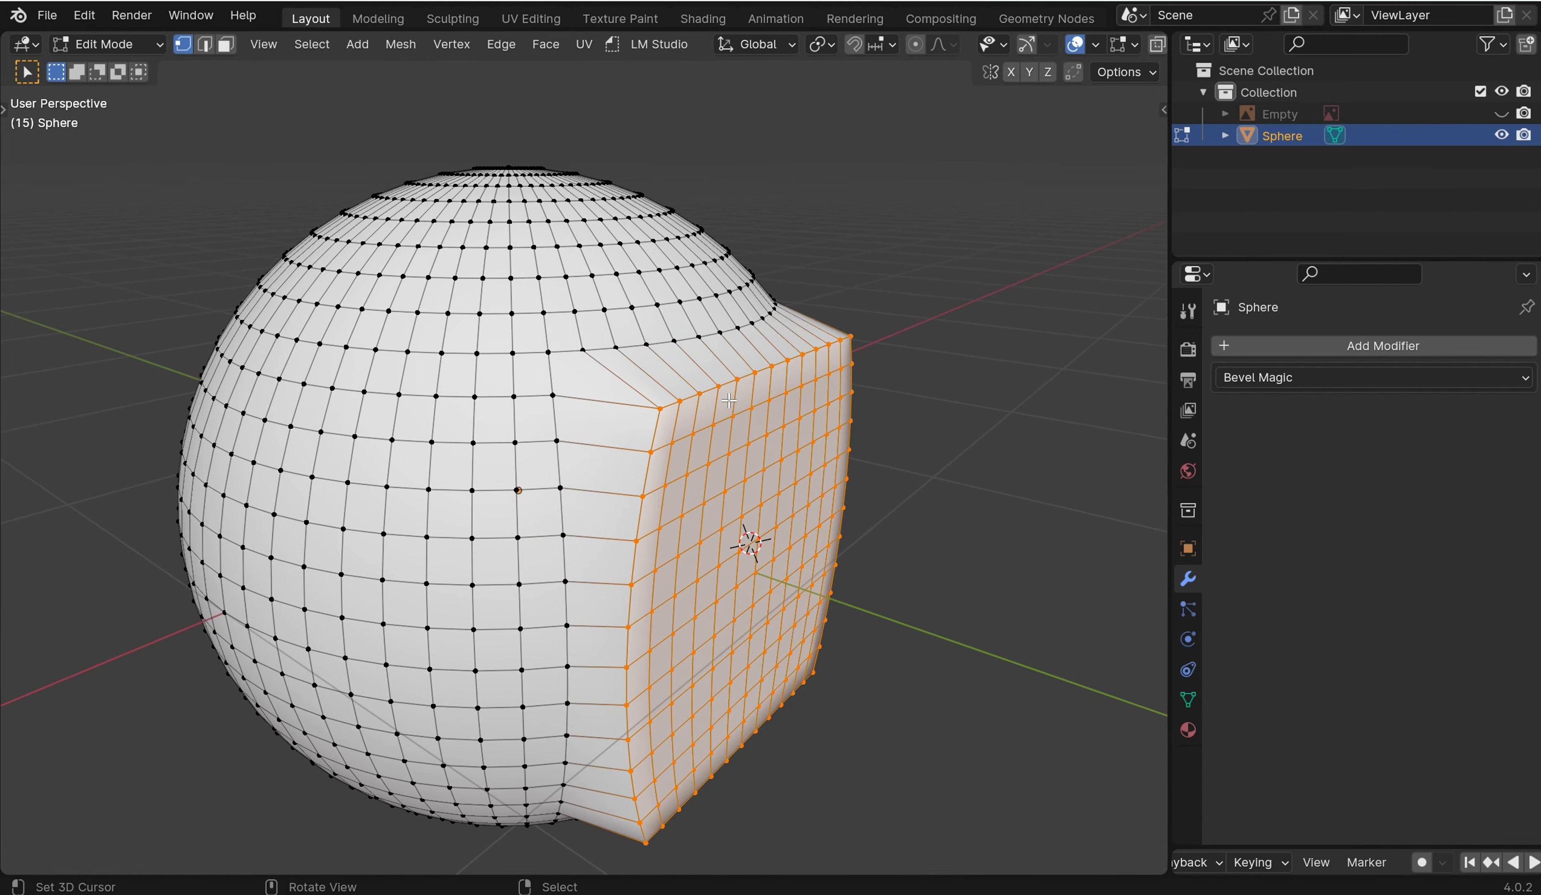
key(g)
key(y)
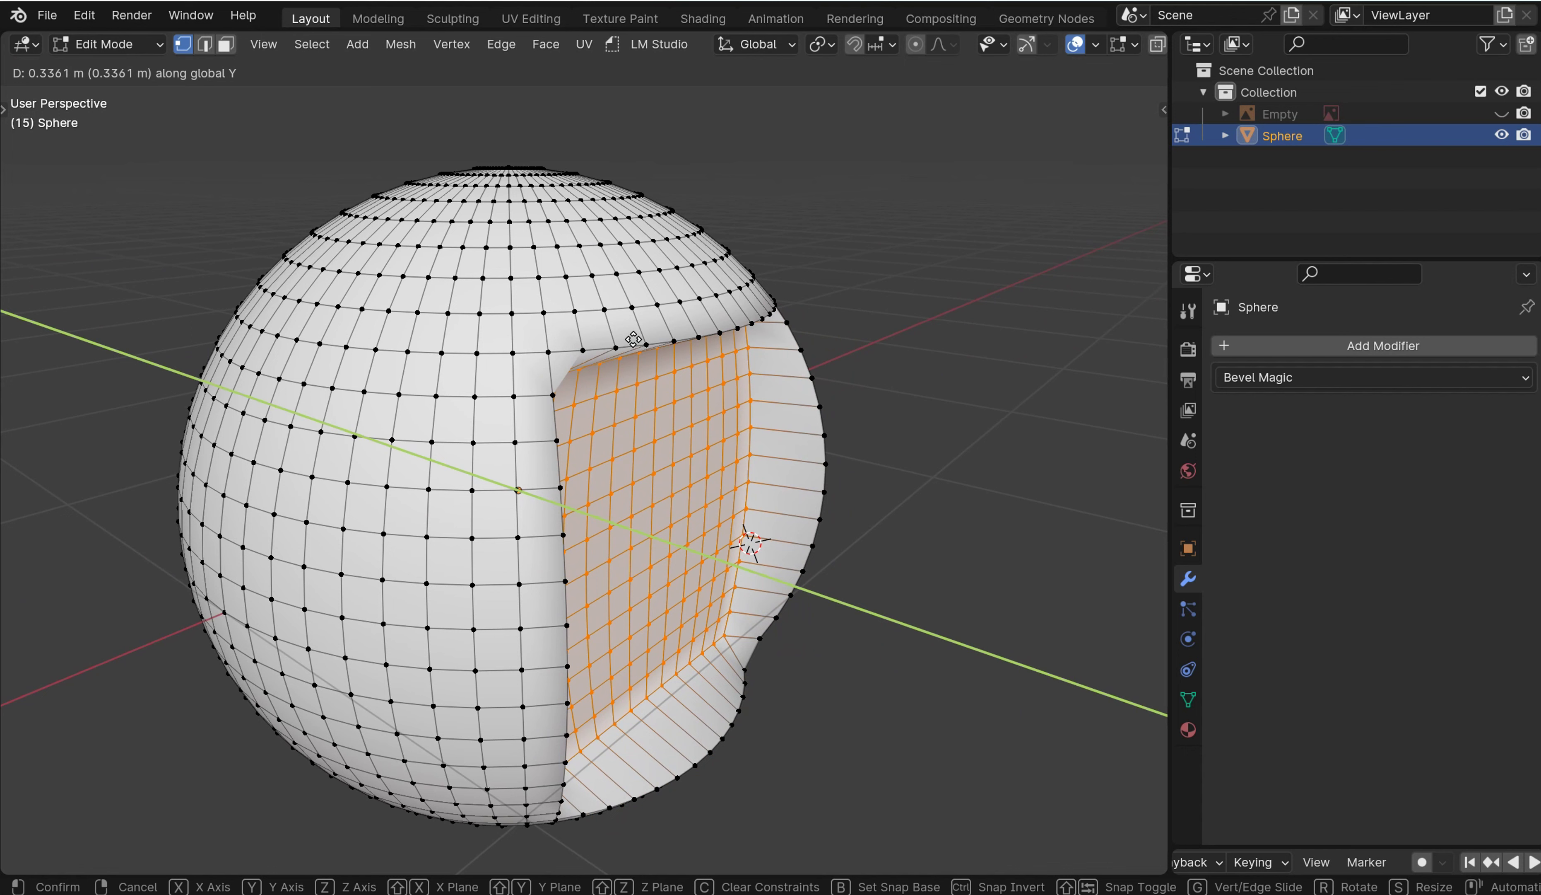
click(634, 338)
key(Tab)
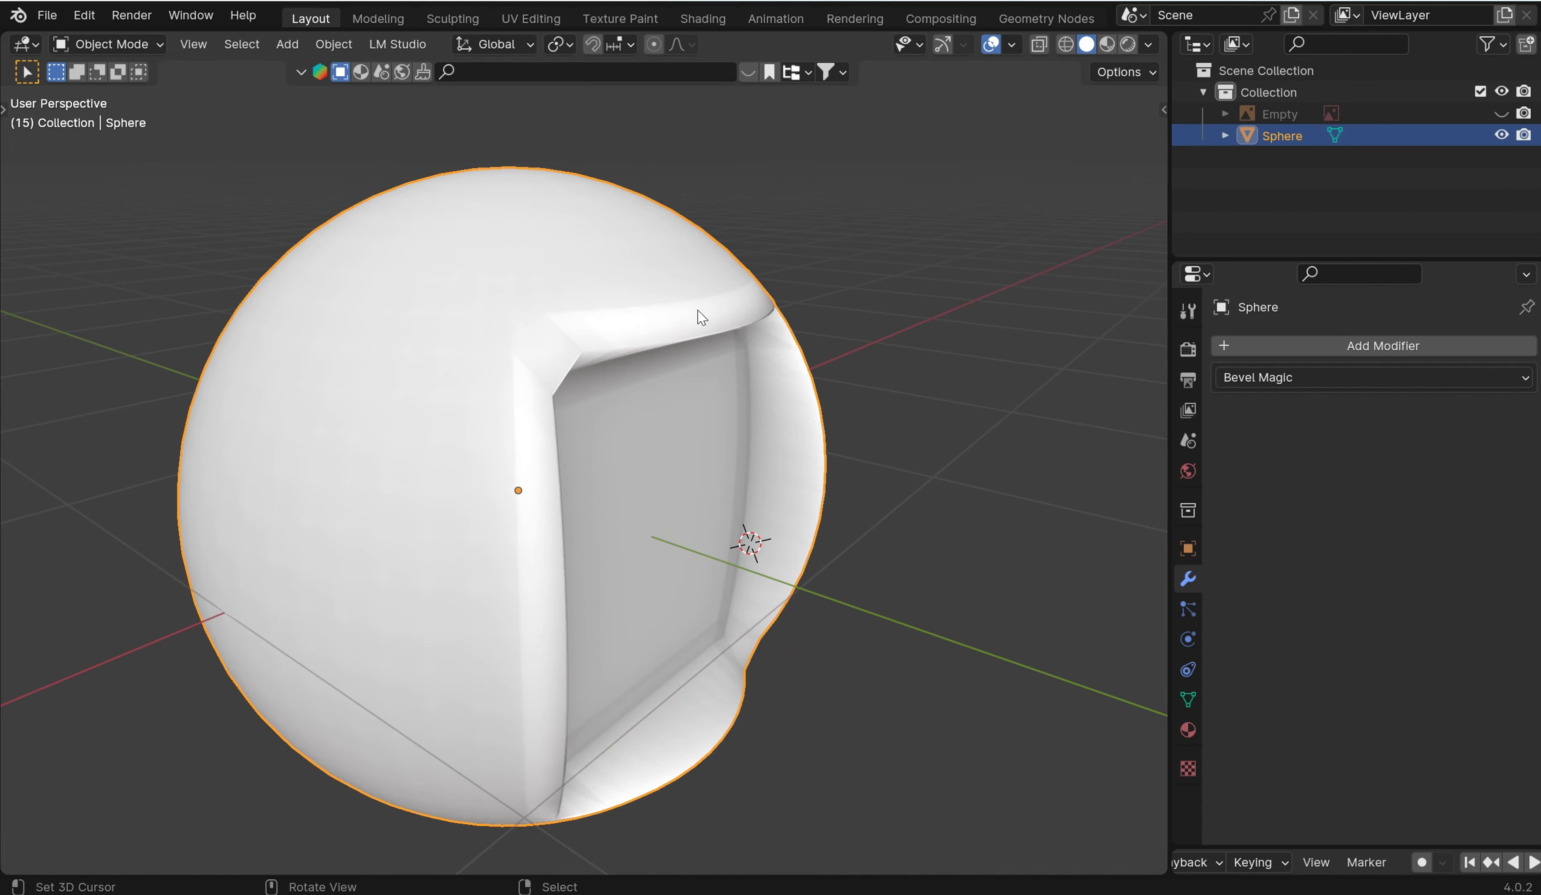
mouse_move(703, 317)
middle_down()
mouse_move(624, 295)
mouse_move(683, 327)
middle_up()
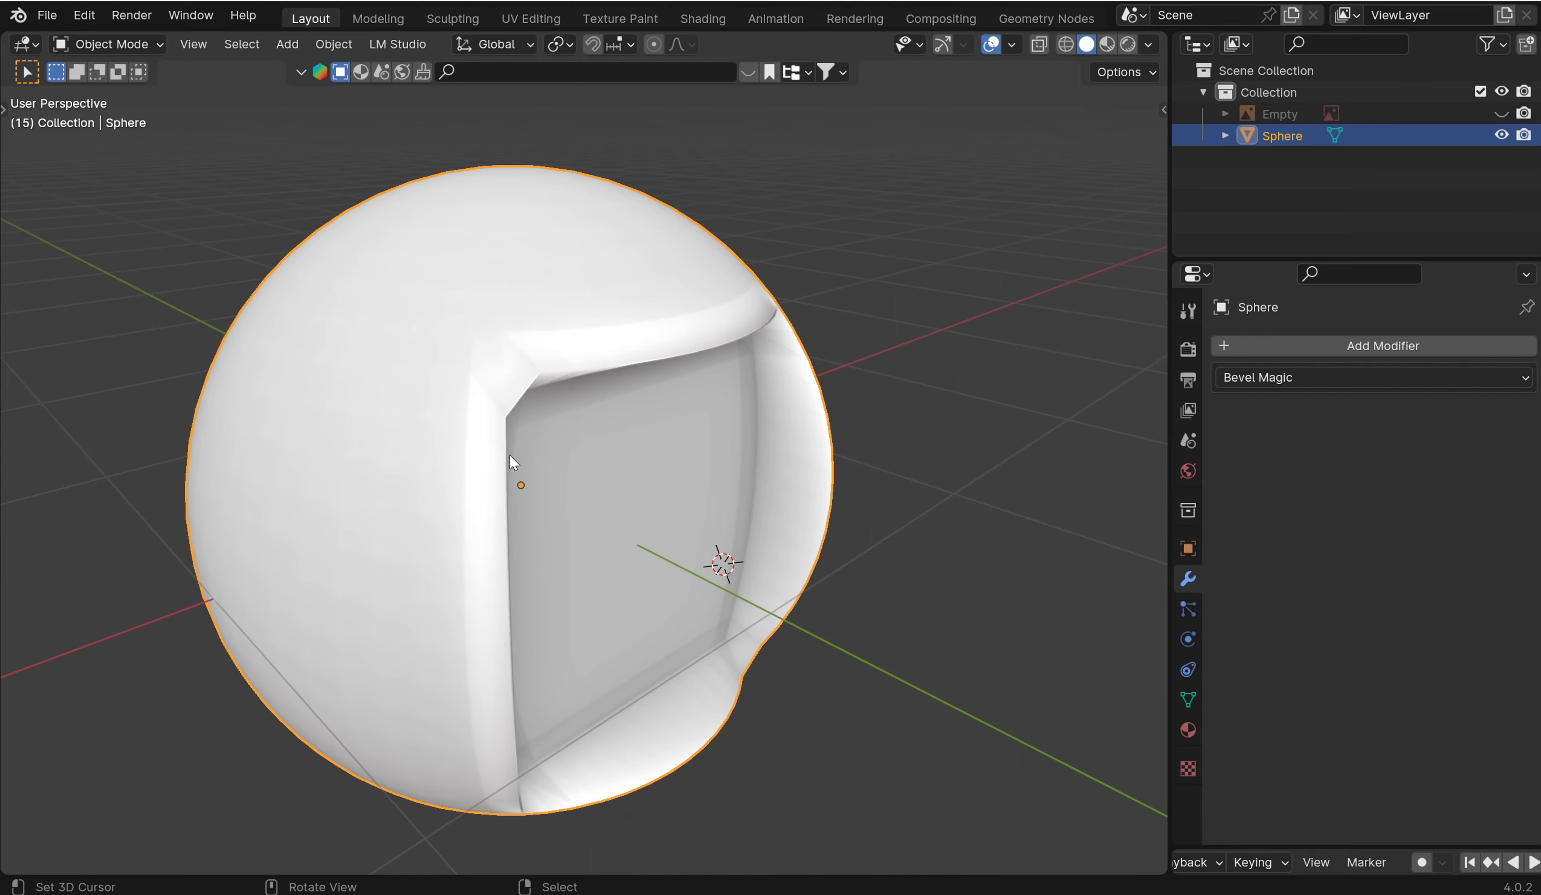
Return to Edit Mode on the sphere and undo the inward move of the flattened patch.
key(Tab)
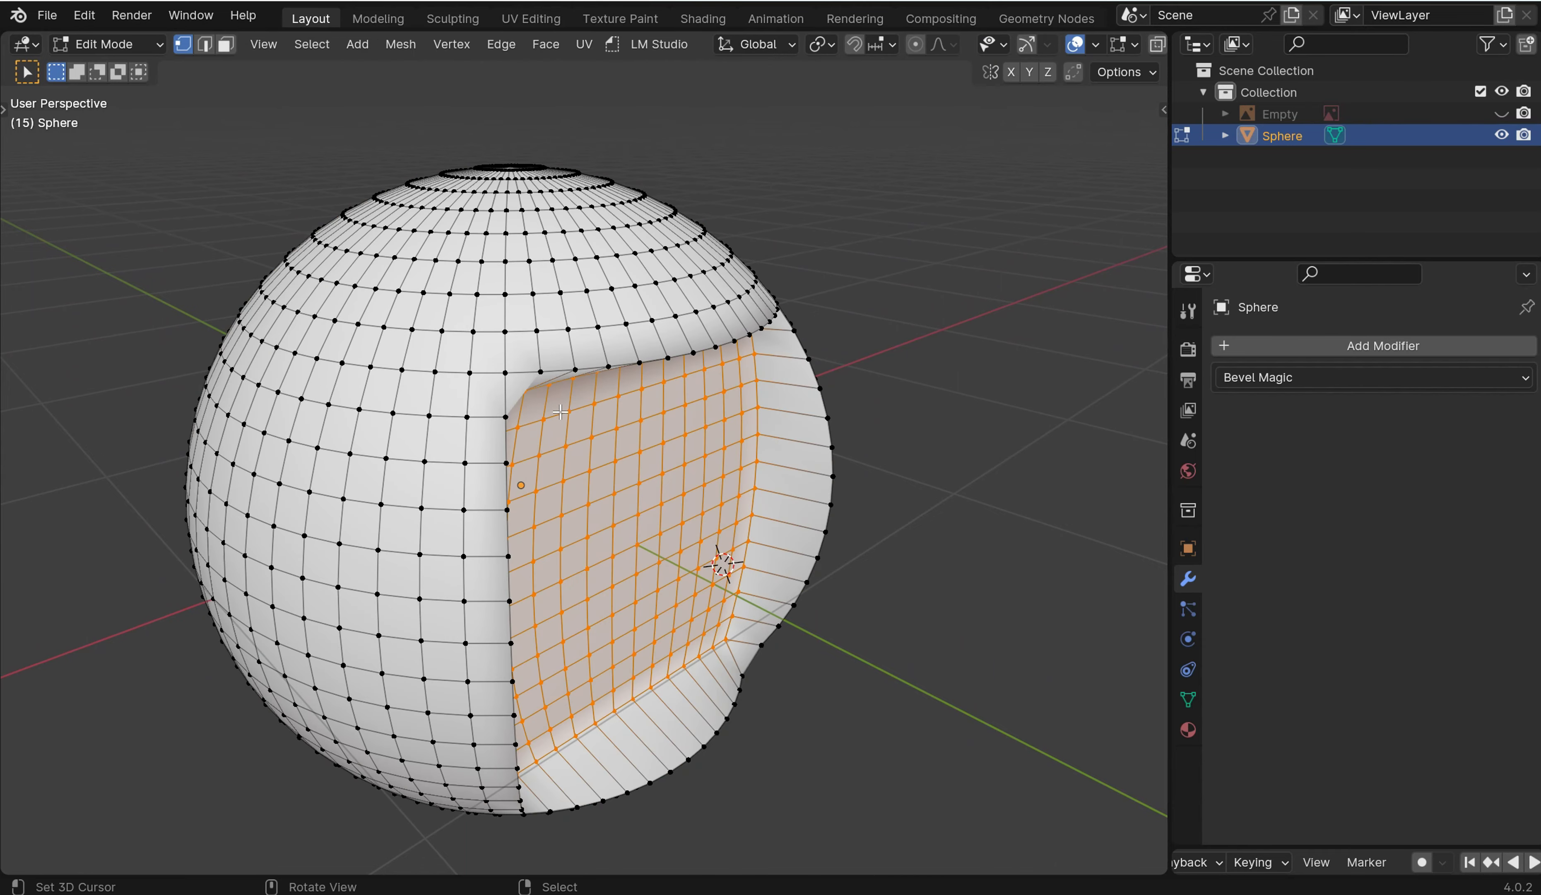
middle_drag(577, 405, 565, 376)
key(ctrl+z)
key(ctrl+z)
key(ctrl+z)
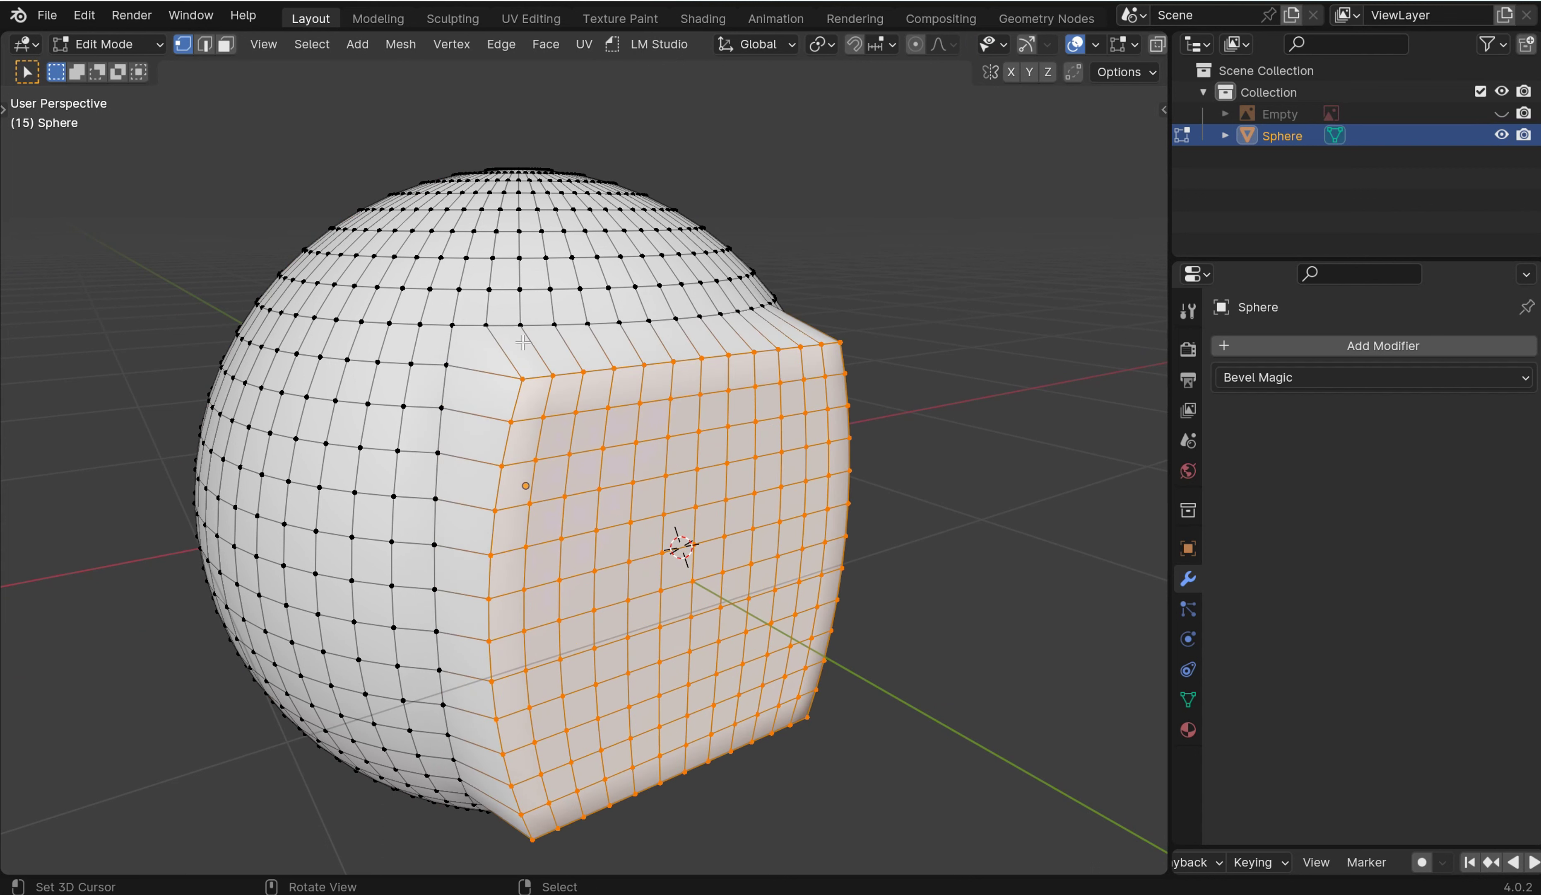
Knife a diagonal edge between the two sphere vertices beside one upper corner of the flattened patch.
key(k)
click(486, 325)
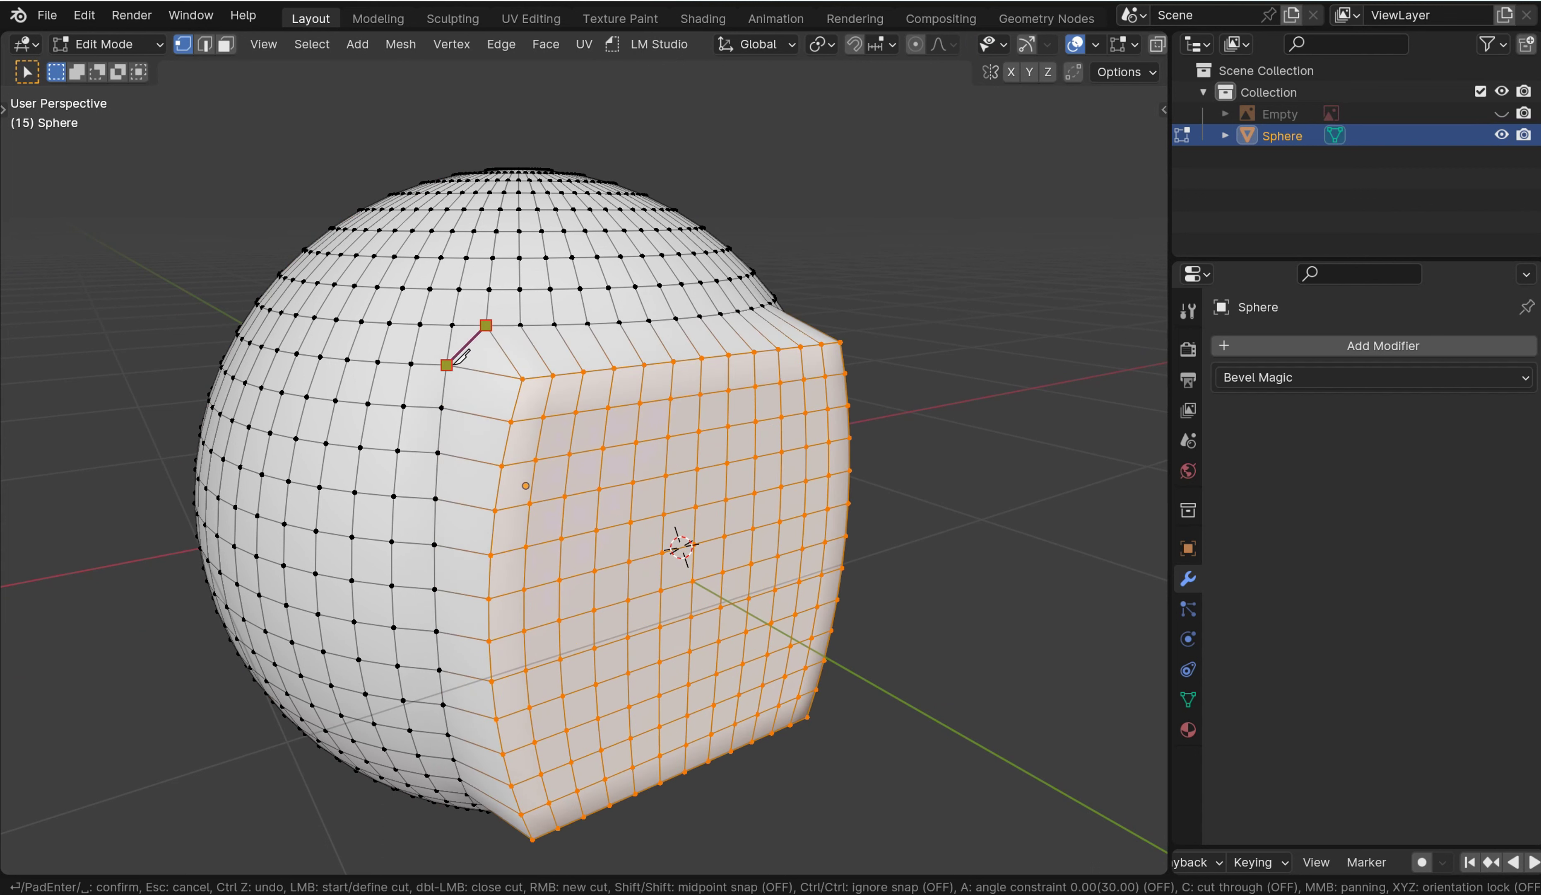
click(459, 356)
key(Return)
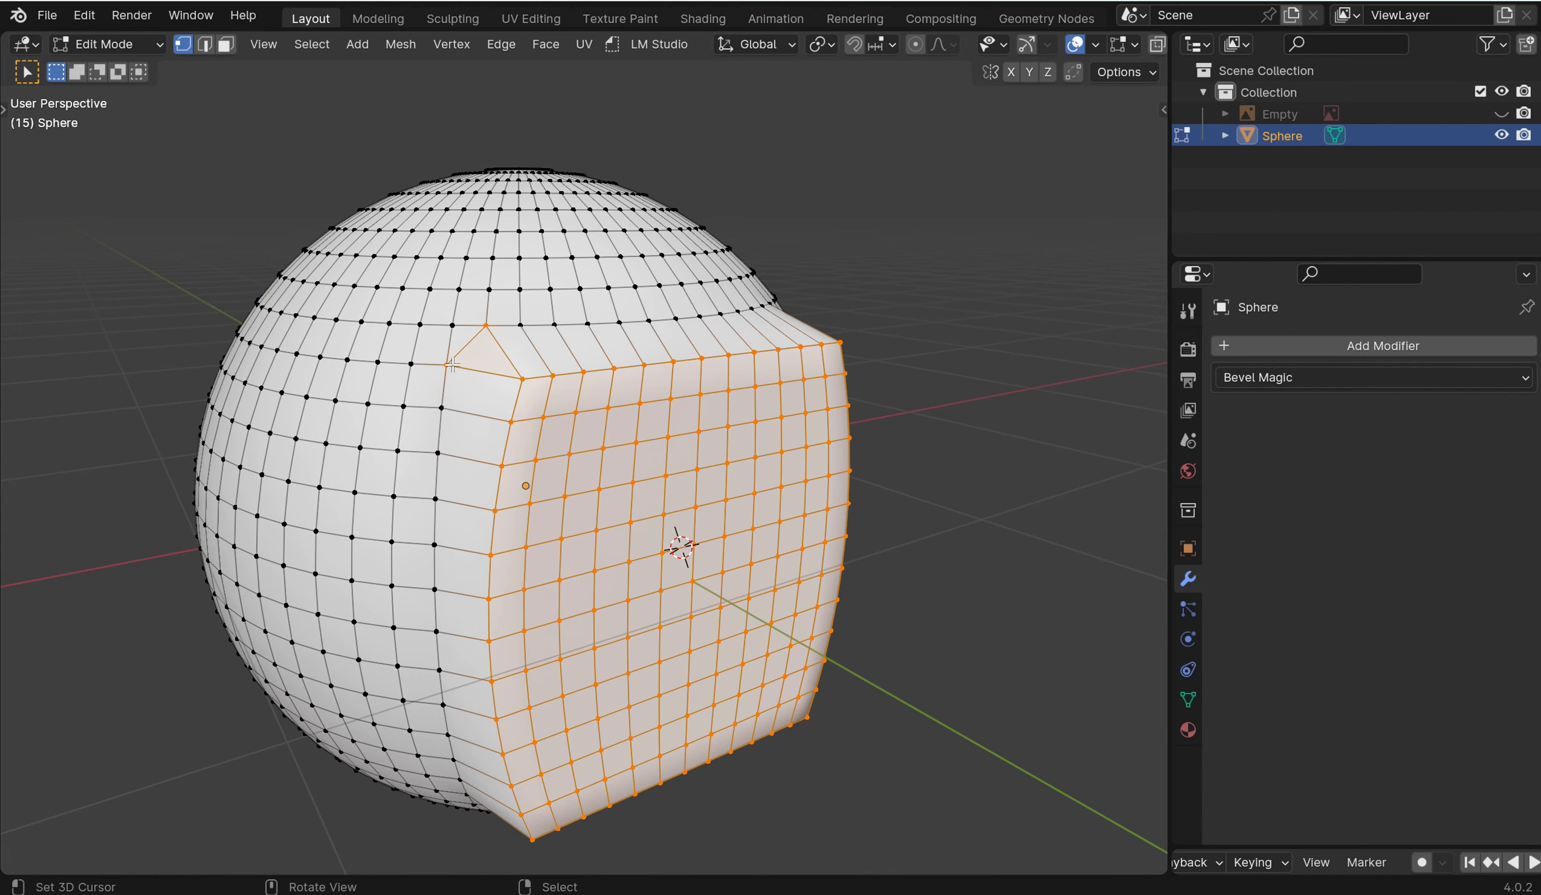
middle_drag(510, 345, 570, 448)
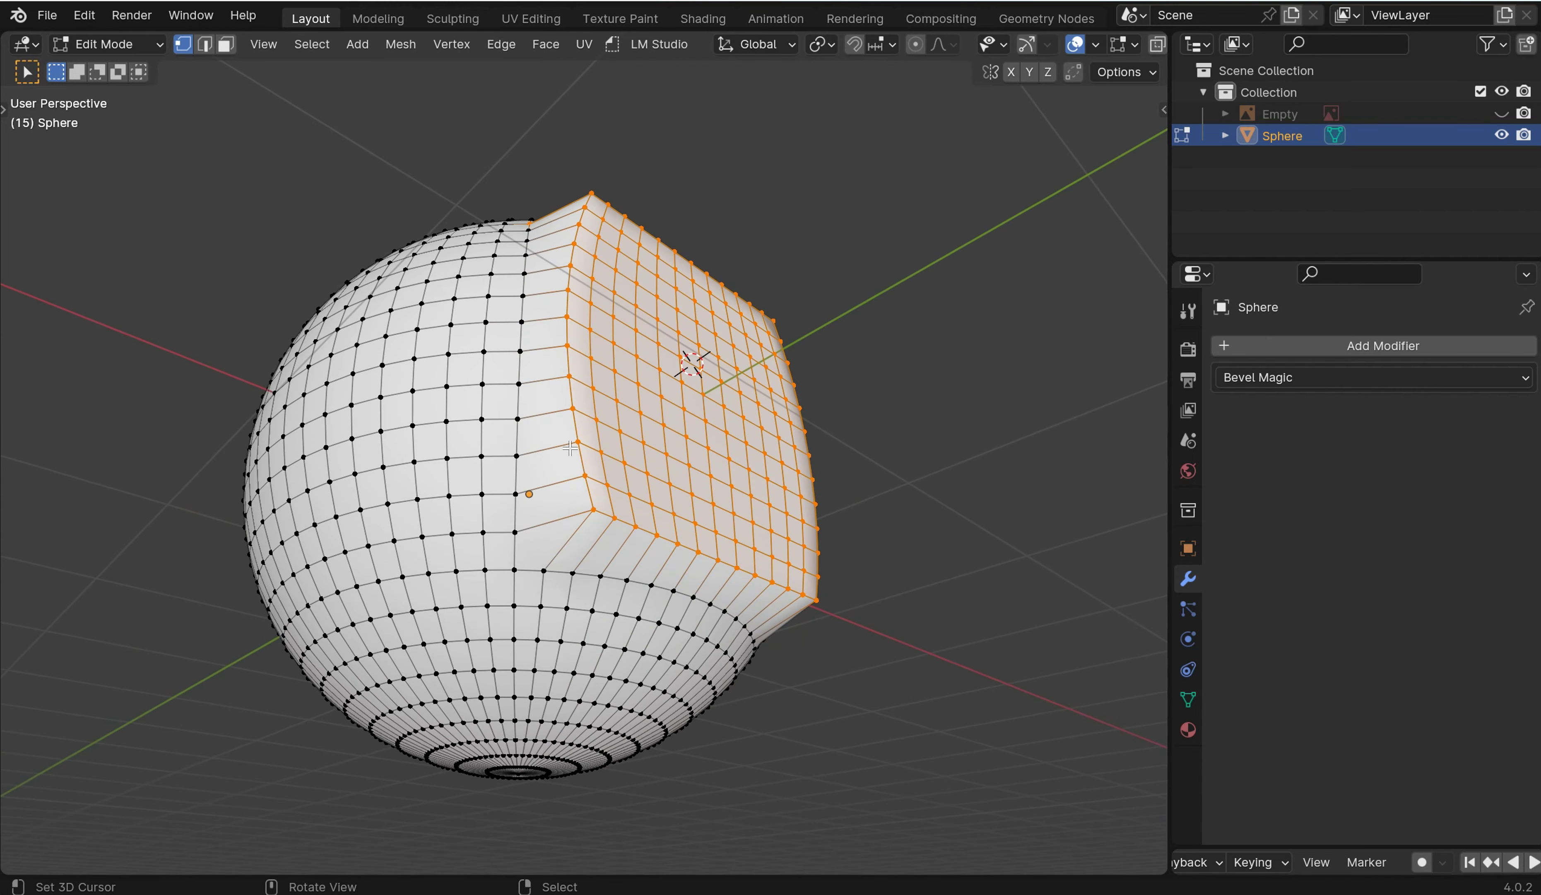
key(k)
click(543, 570)
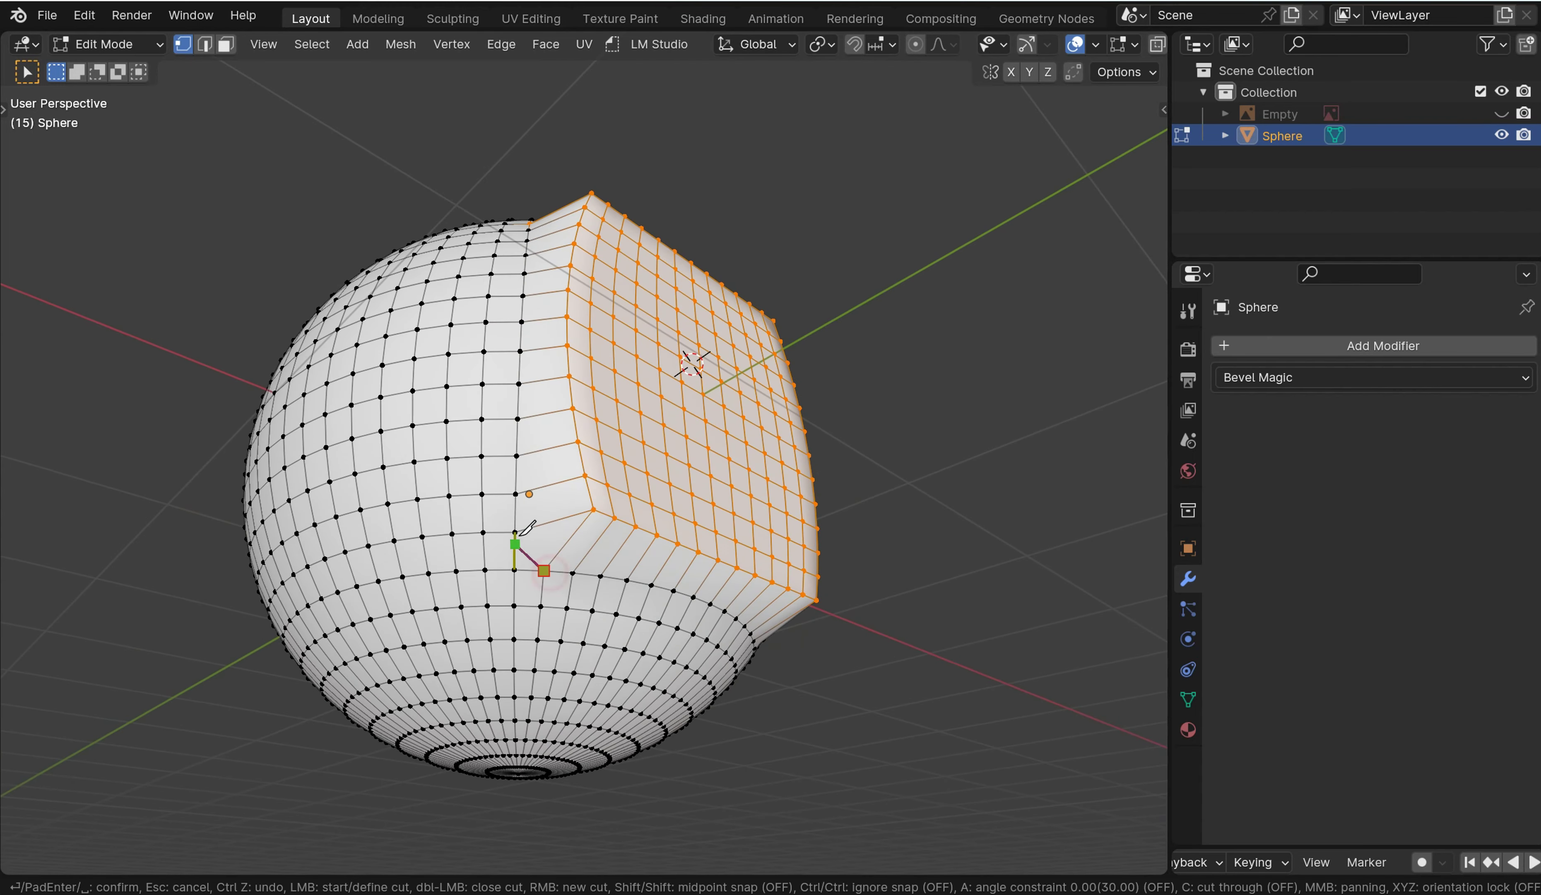
key(Escape)
Show the toolbar, make a face near the patch's lower corner active, and display the Auto Mirror options.
middle_drag(525, 527, 535, 652)
key(t)
middle_drag(829, 427, 754, 381)
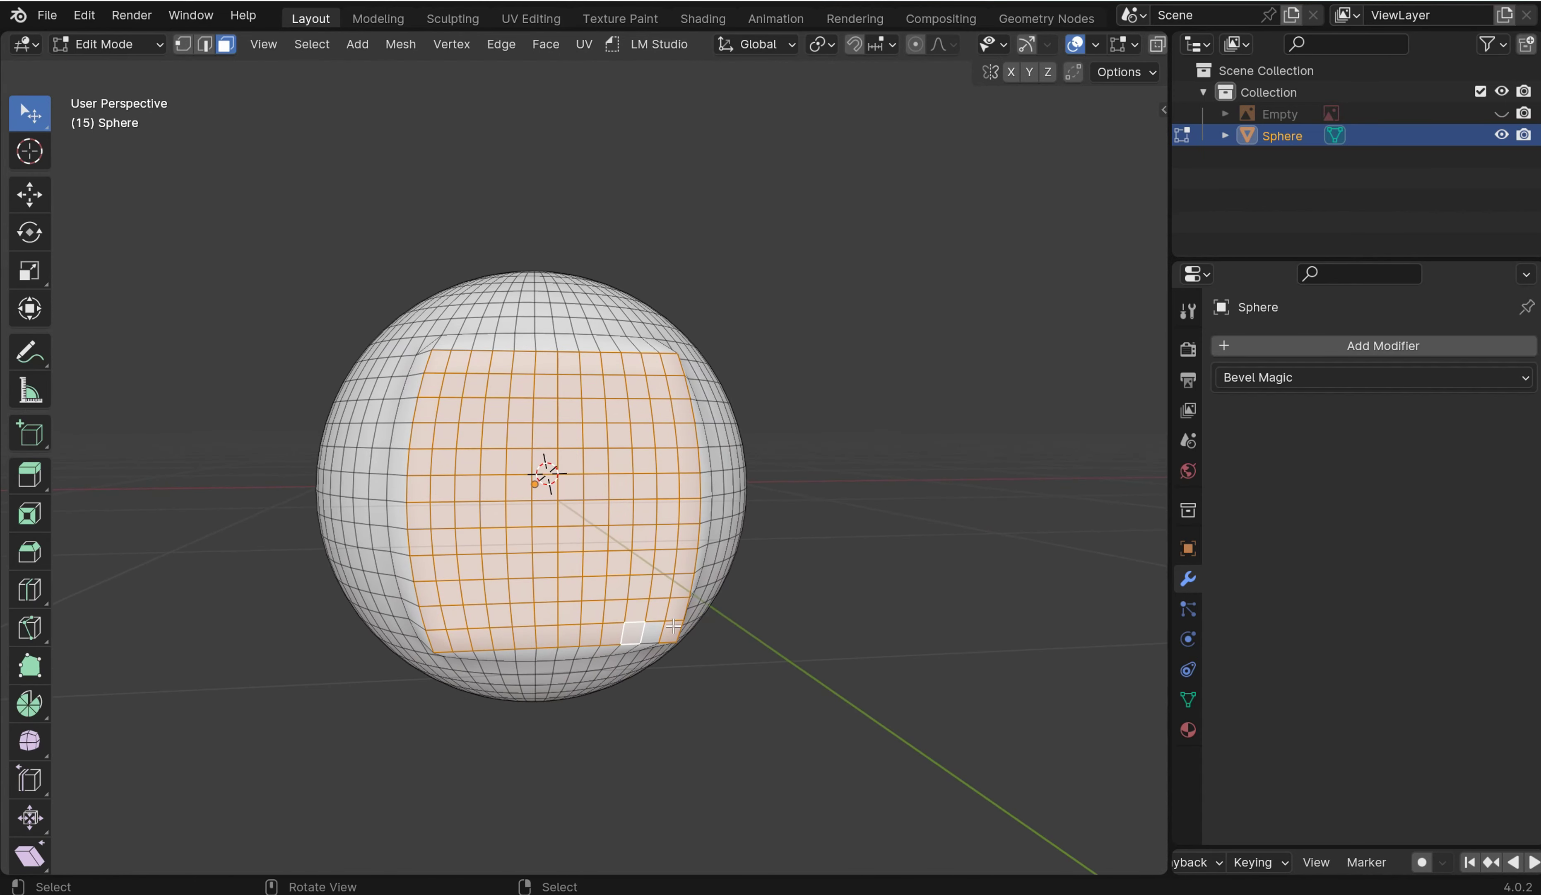
shift+click(651, 626)
key(n)
click(1156, 258)
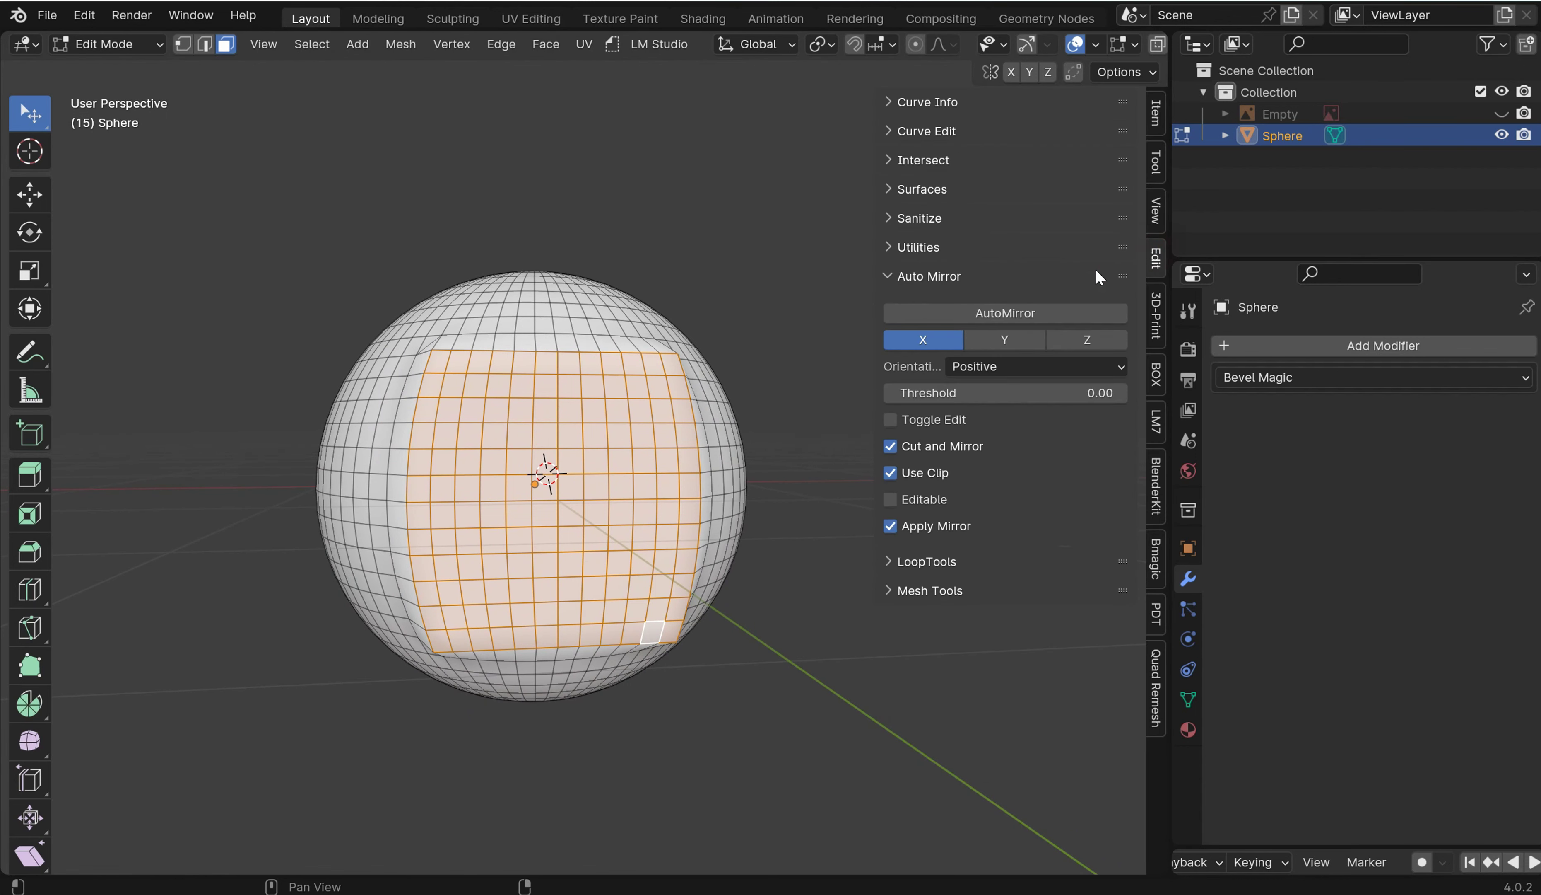
click(898, 278)
click(898, 278)
Run AutoMirror on the sphere mesh across the X axis with the orientation set to Negative.
middle_drag(522, 344, 594, 388)
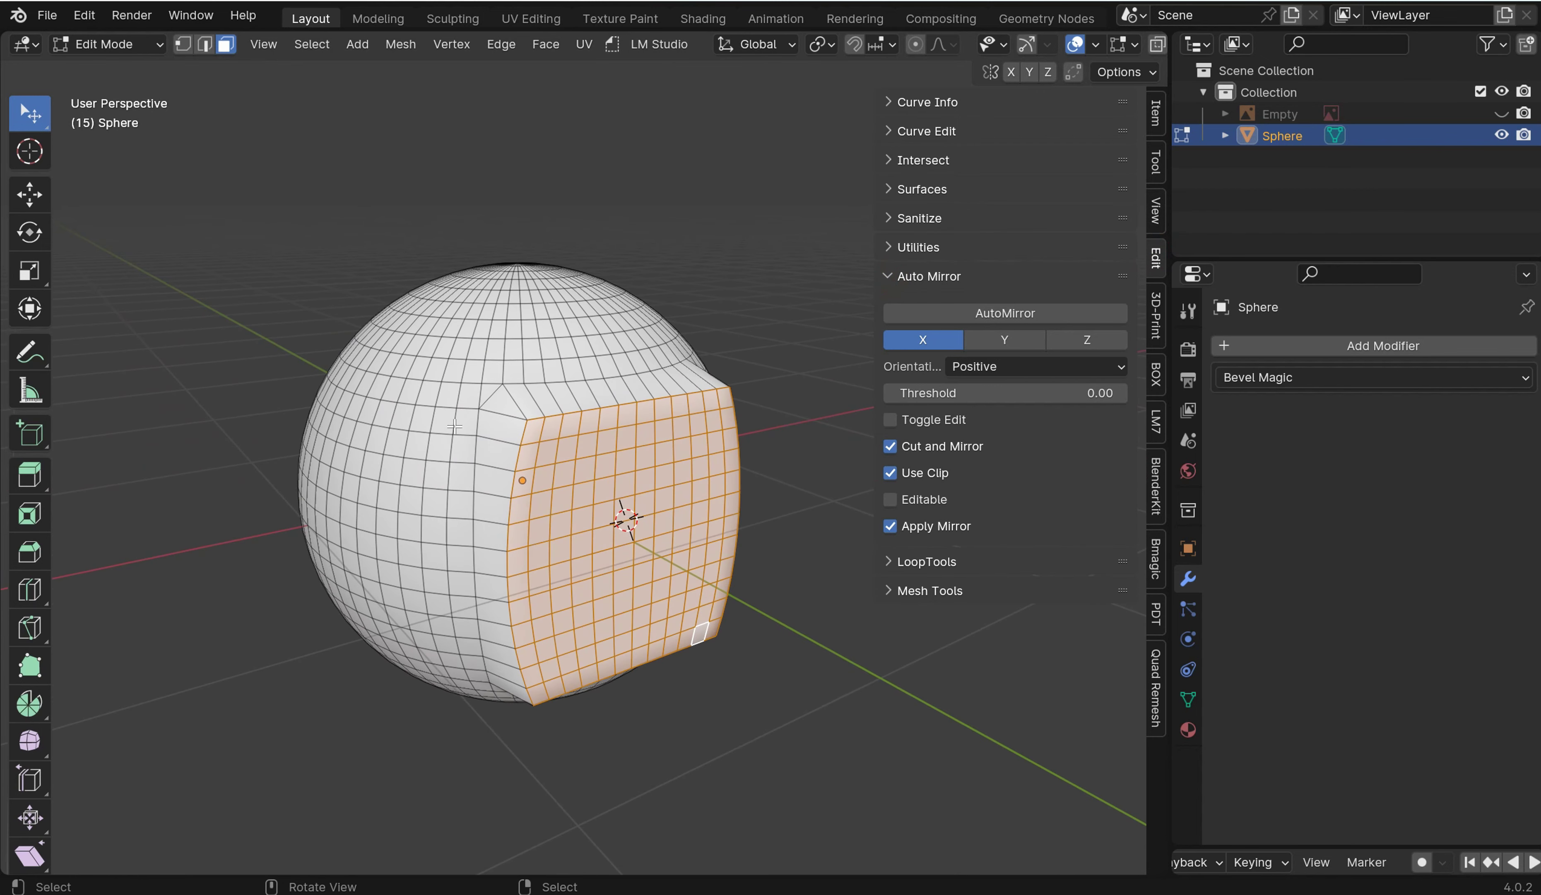
middle_drag(790, 334, 635, 398)
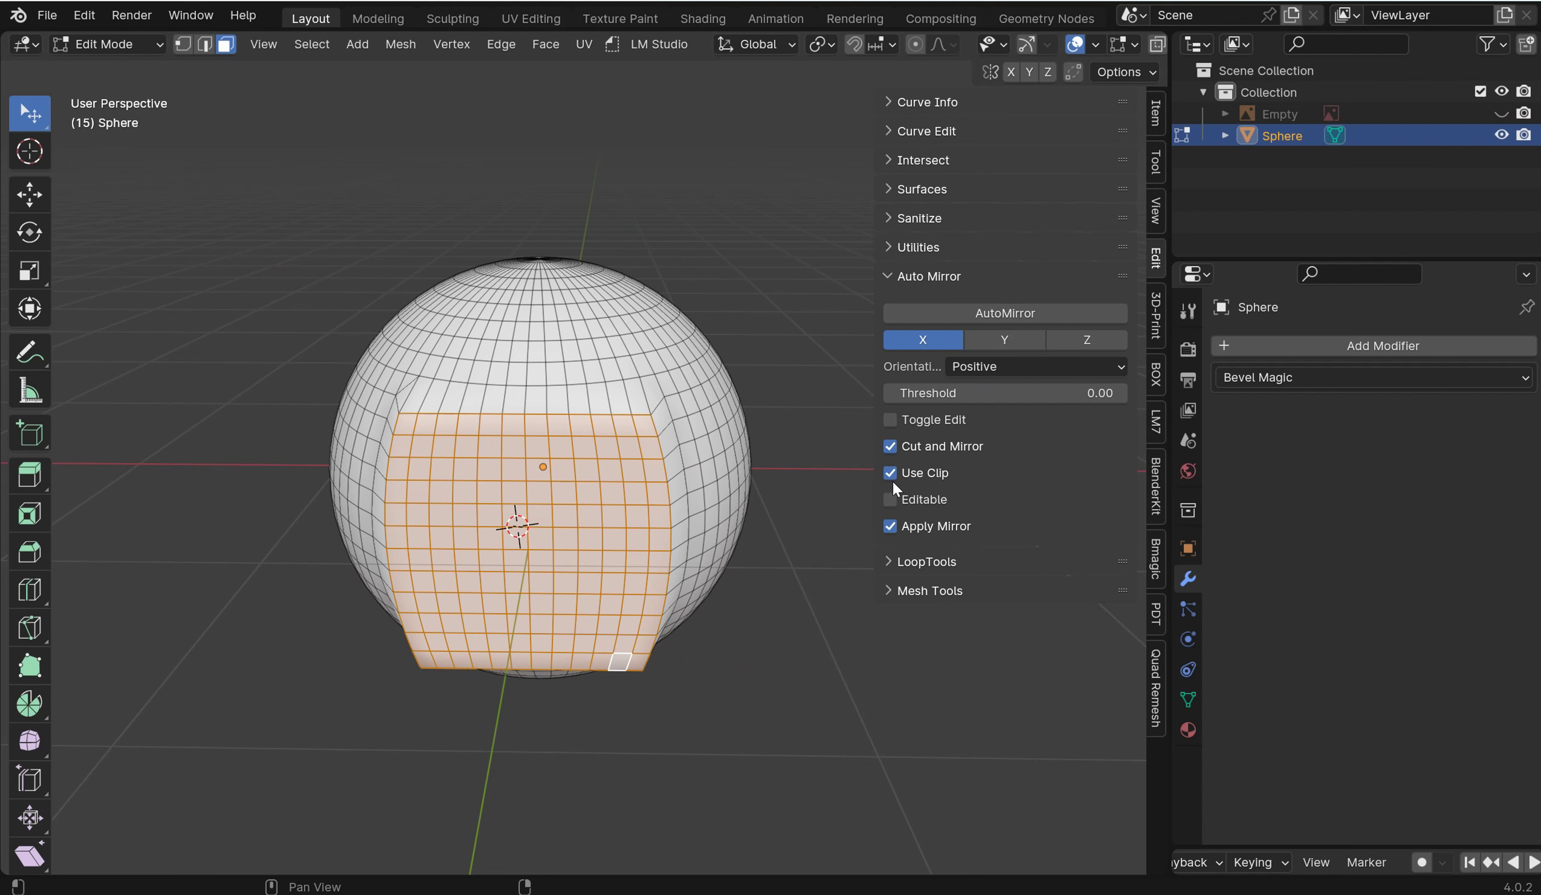
middle_drag(869, 393, 854, 445)
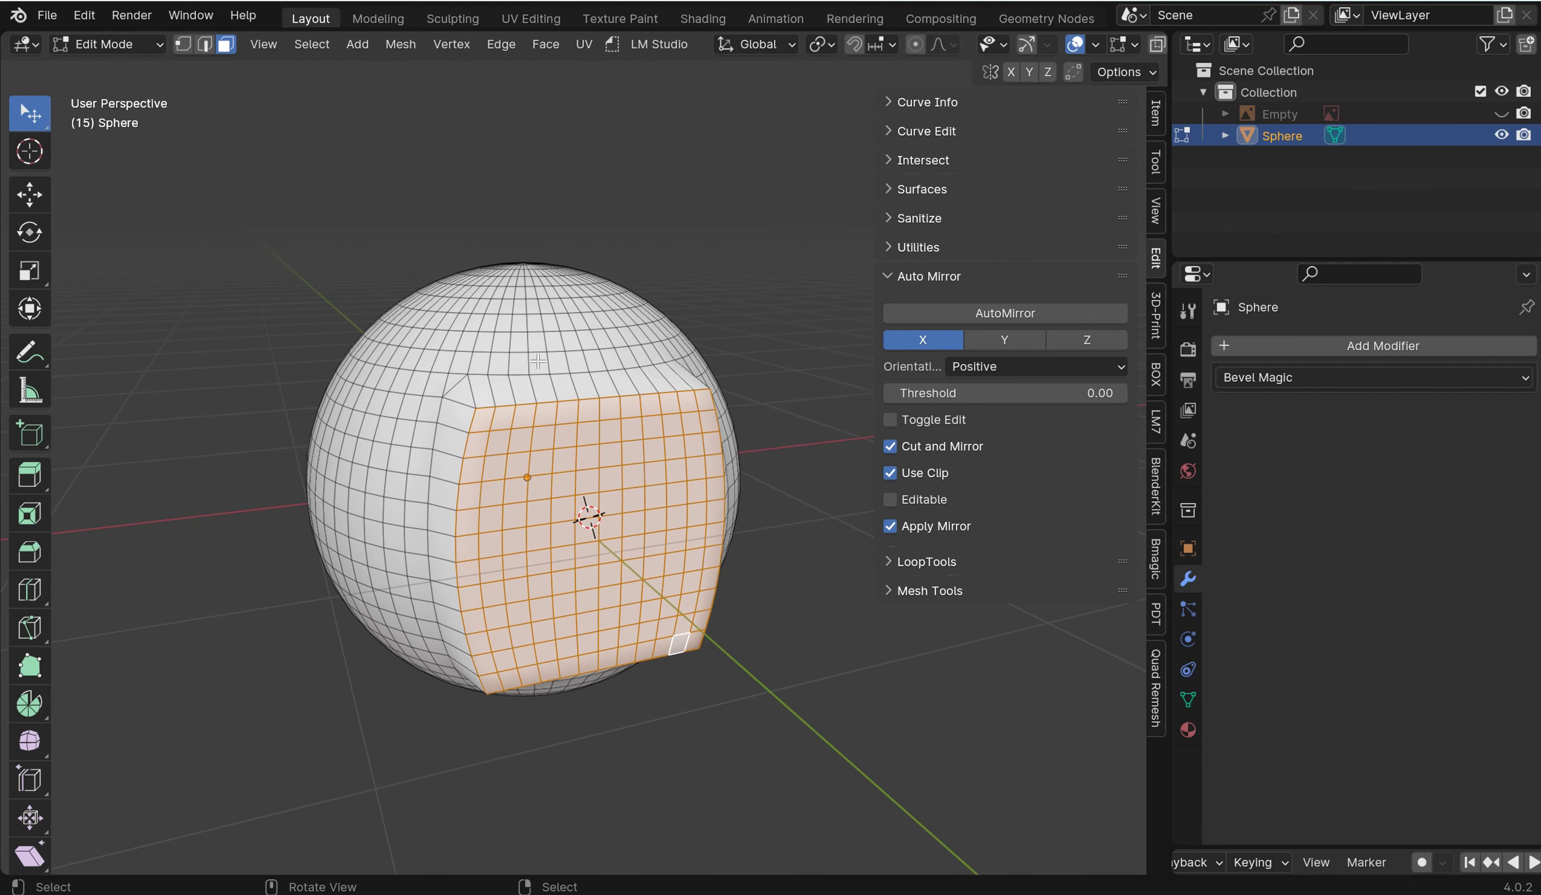
click(993, 366)
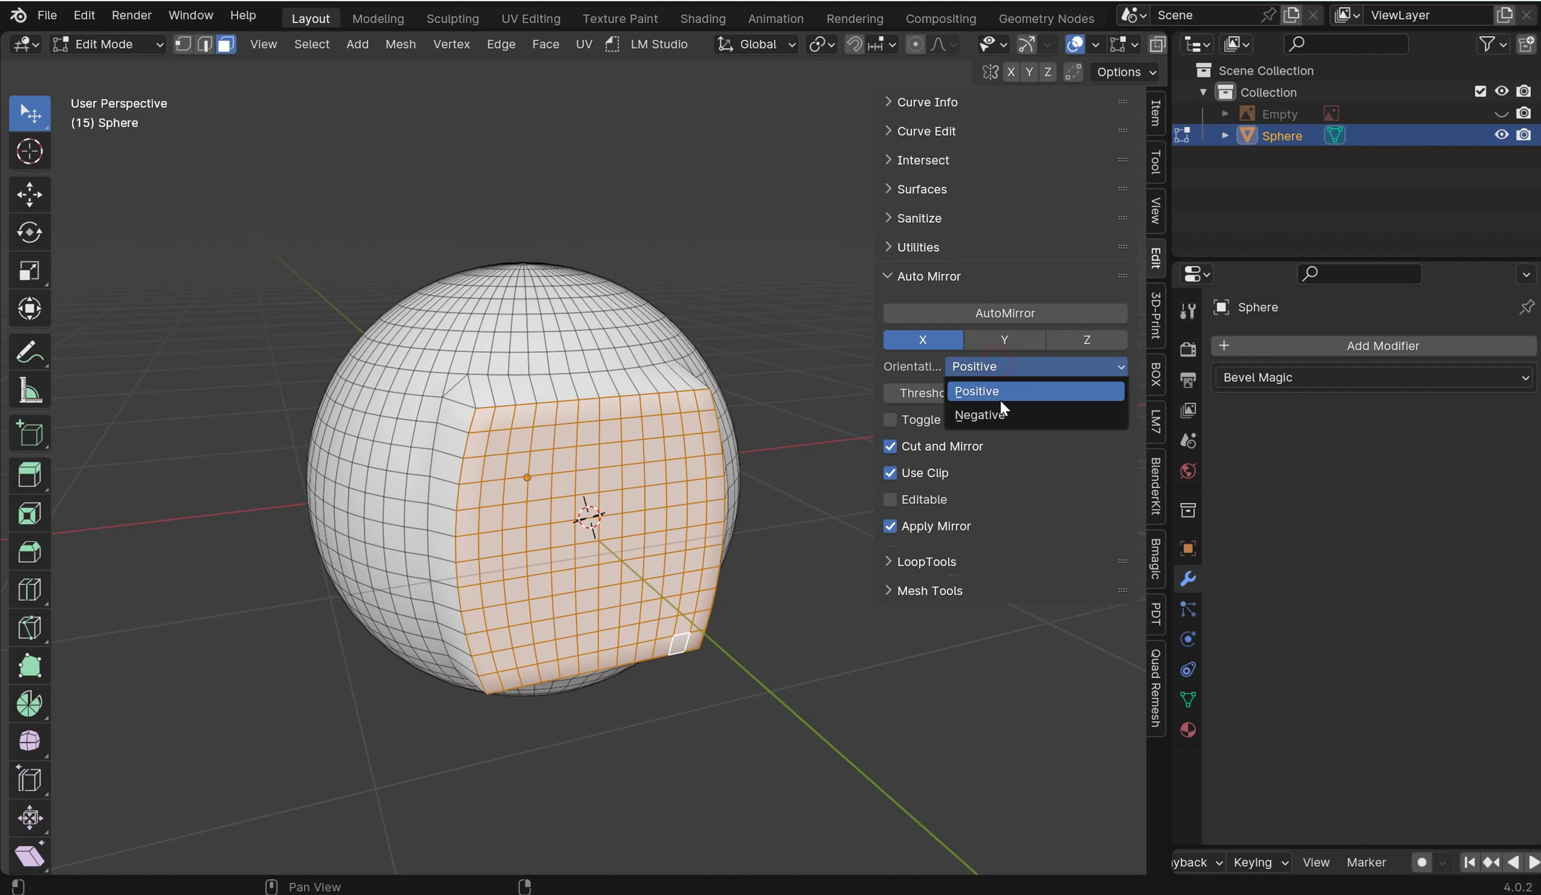
click(1000, 413)
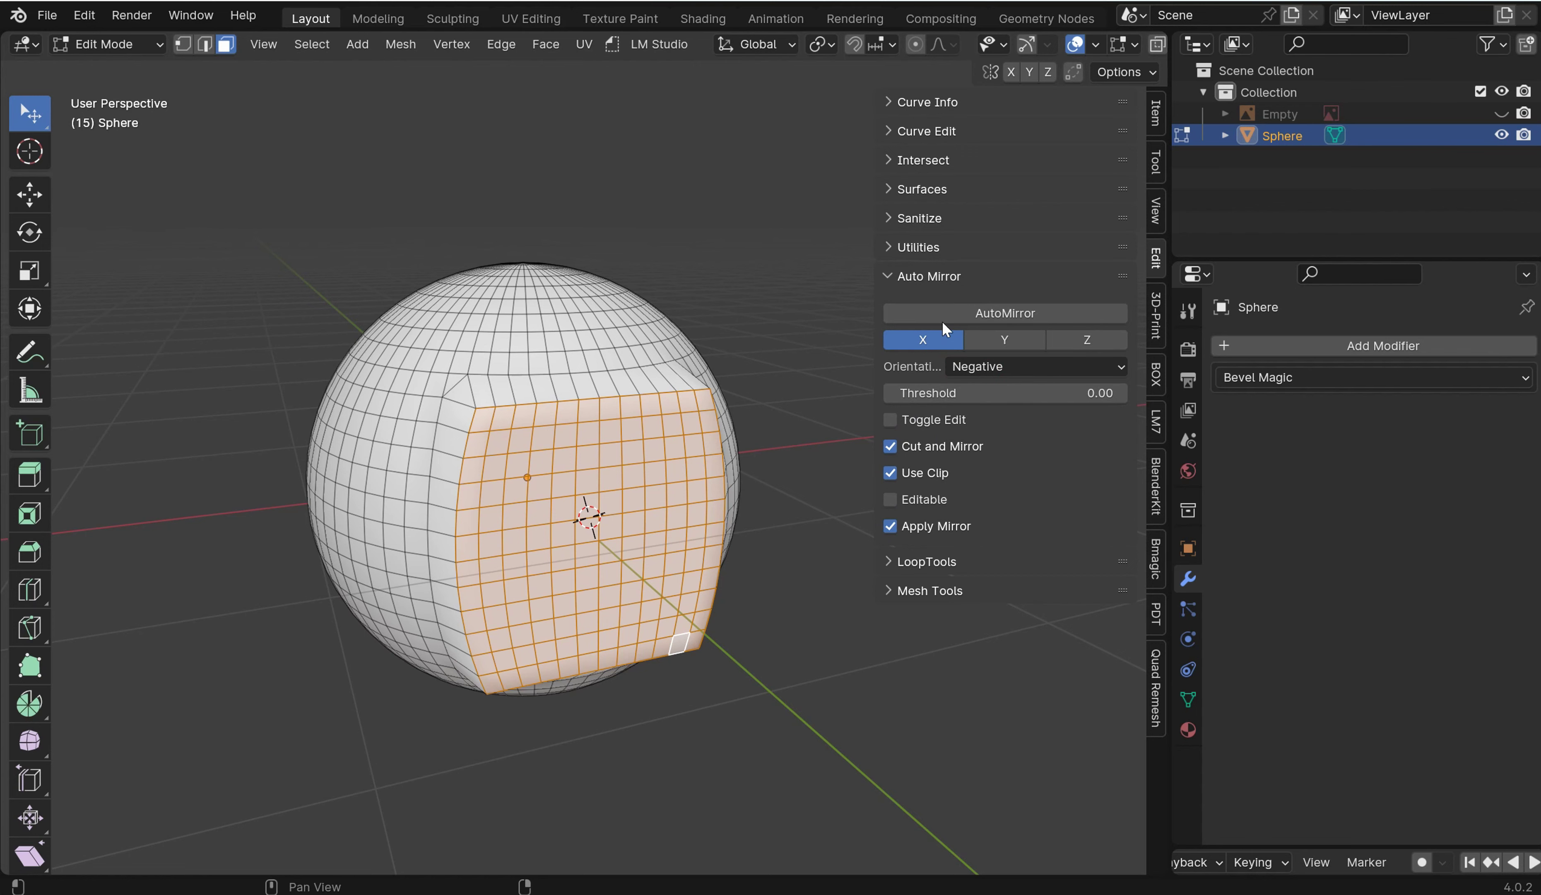
click(977, 315)
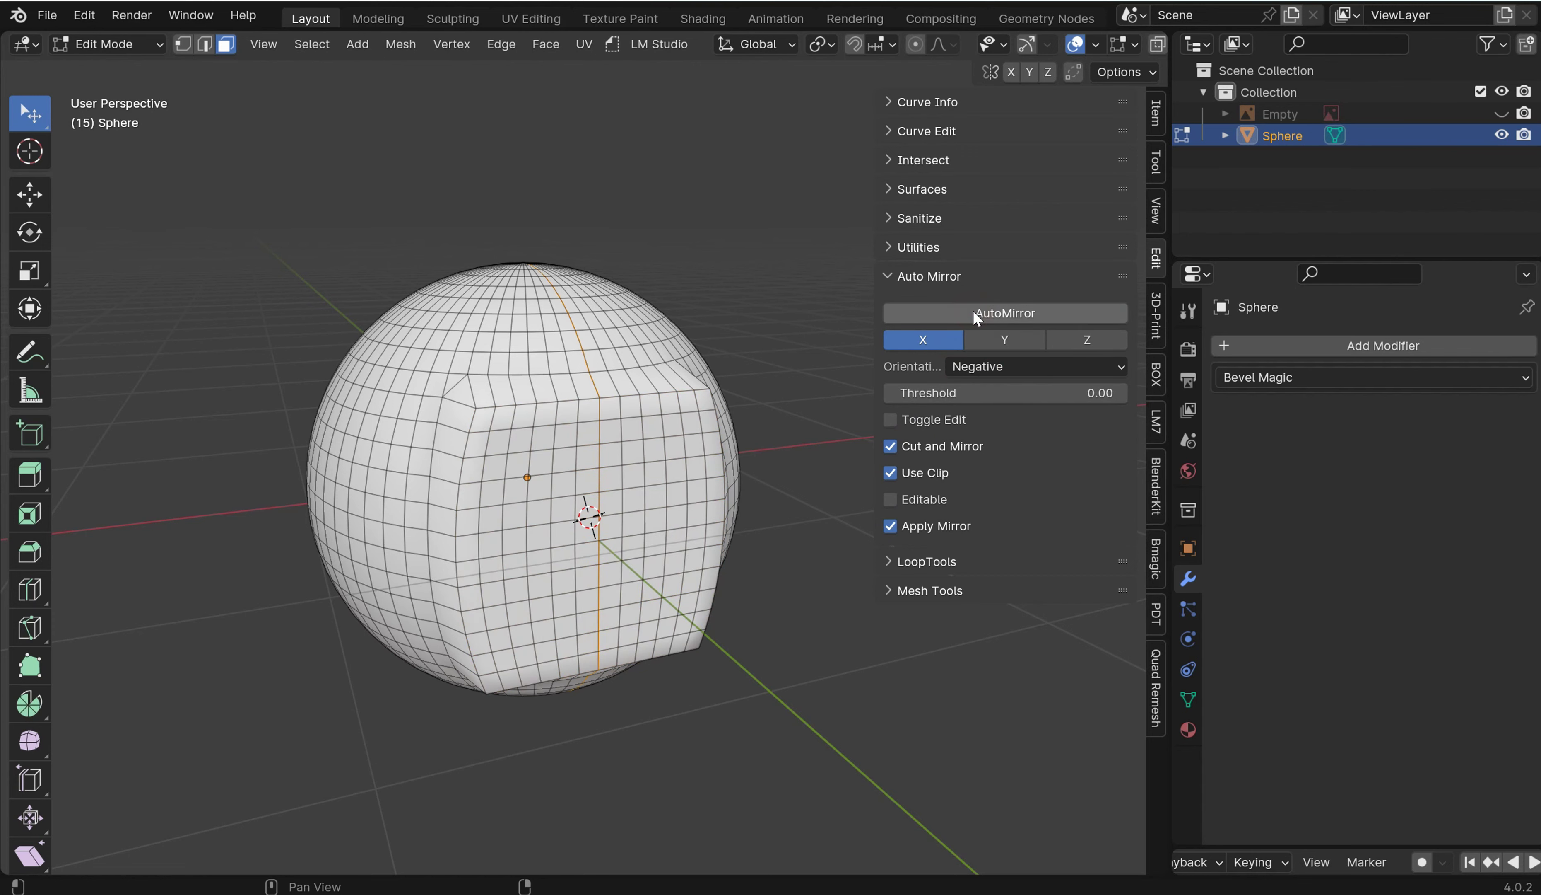
Try dissolving the selected vertical edge loop running along the sphere's mirror centreline.
middle_drag(731, 357, 623, 373)
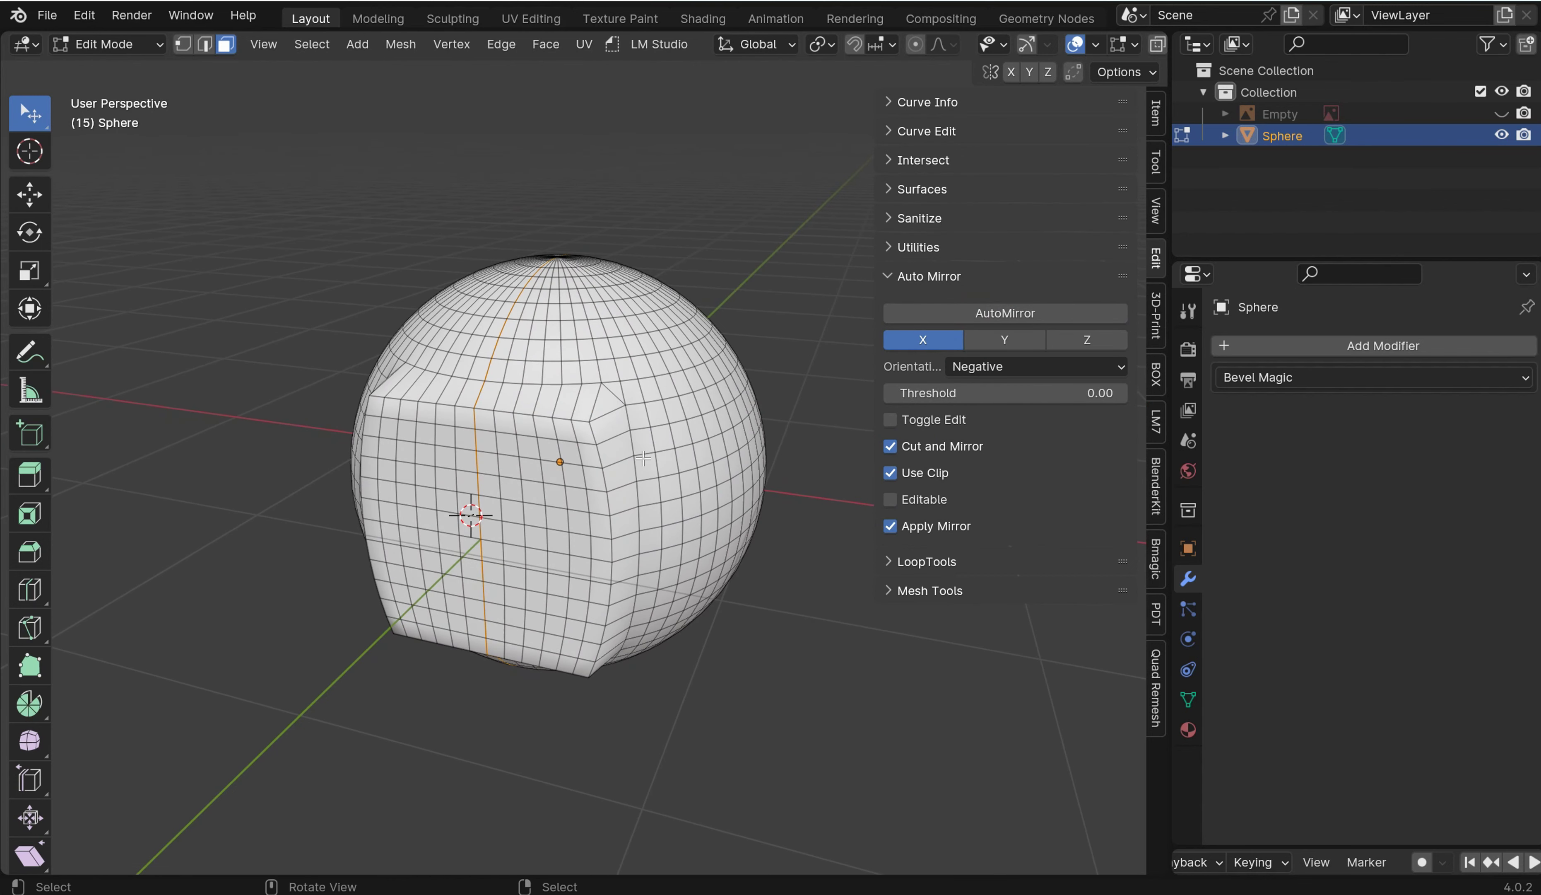
middle_drag(612, 641, 706, 639)
scroll(681, 460, up, 2)
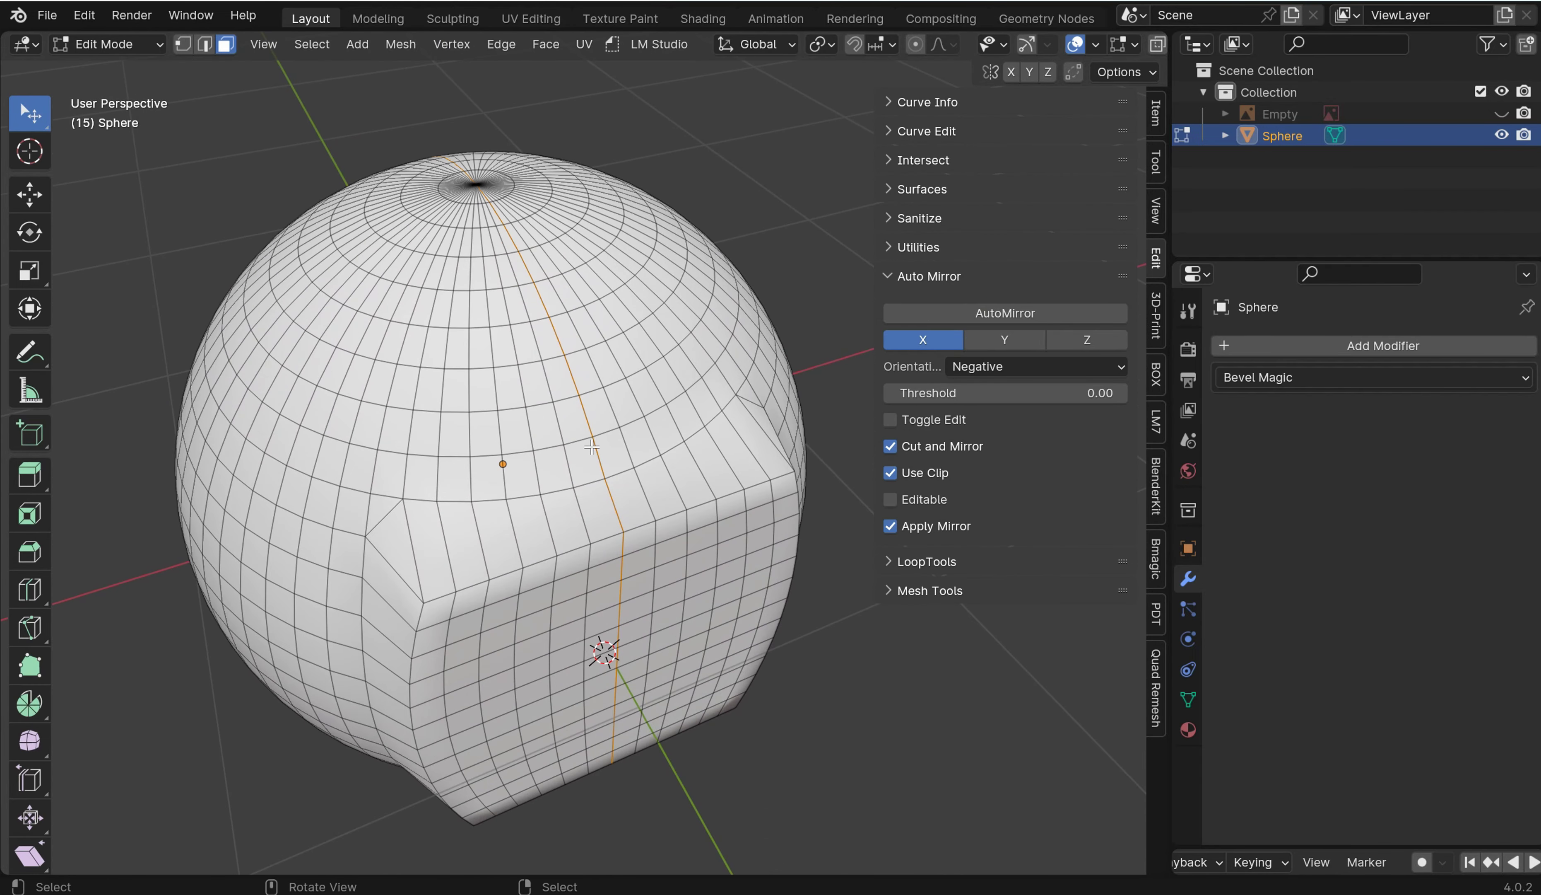
middle_drag(647, 513, 562, 359)
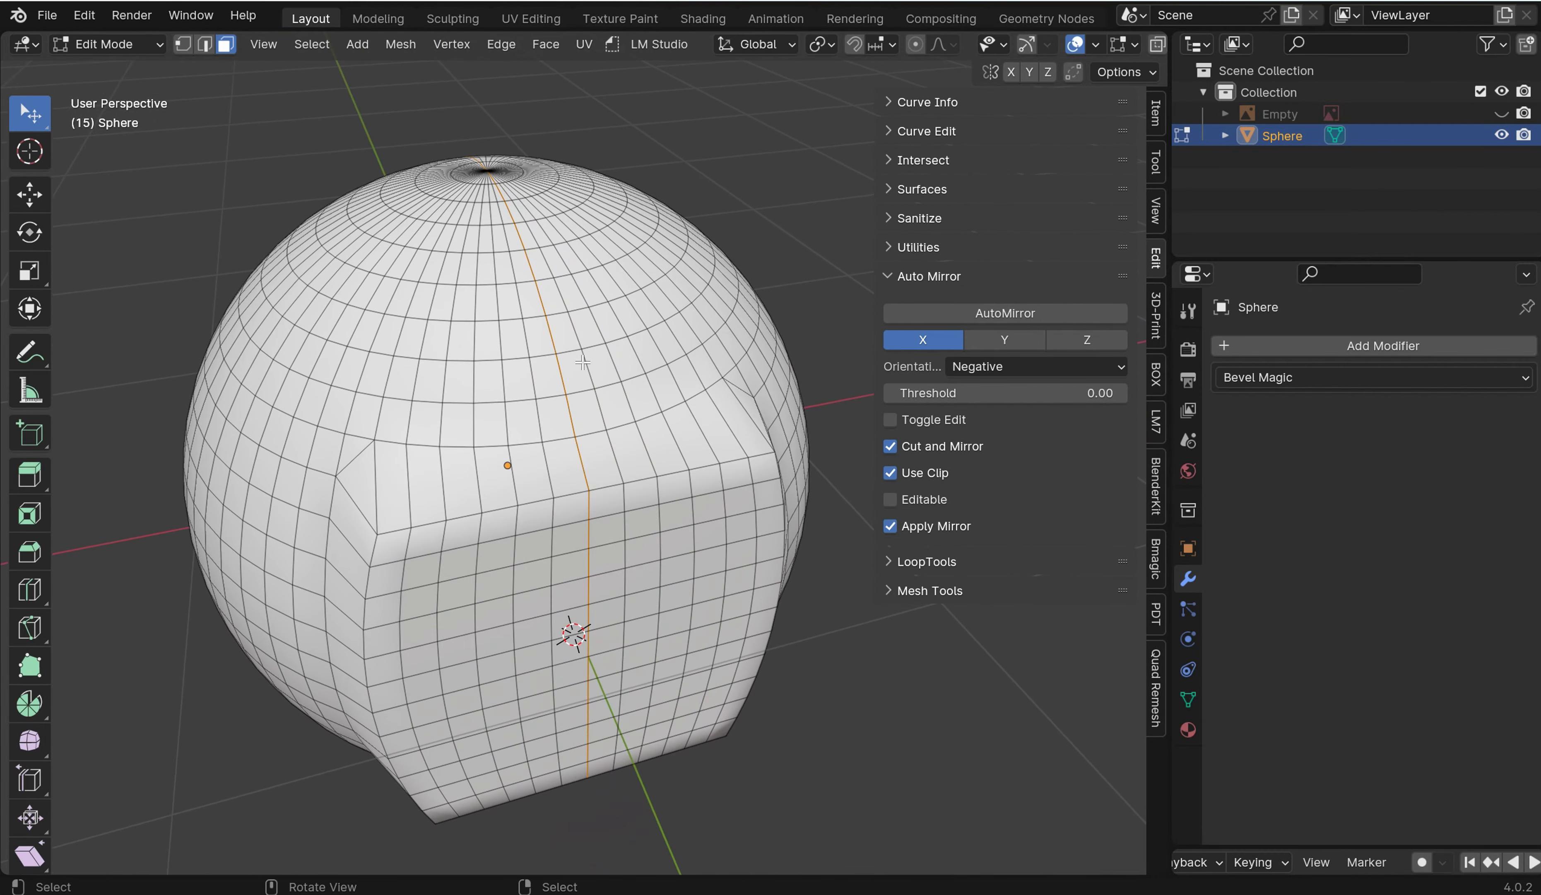
key(x)
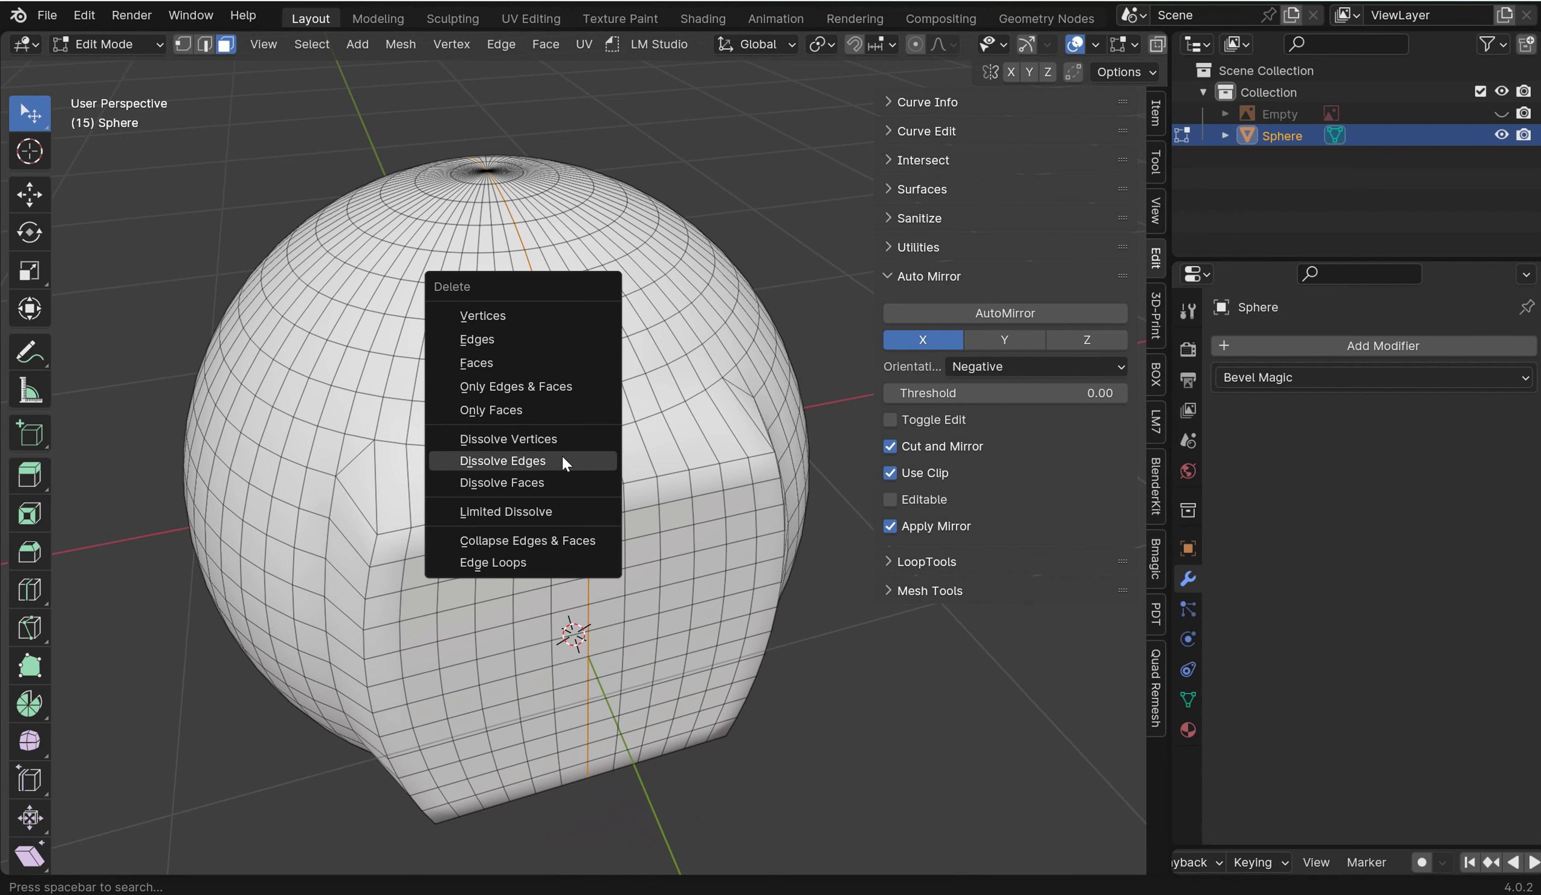
click(564, 460)
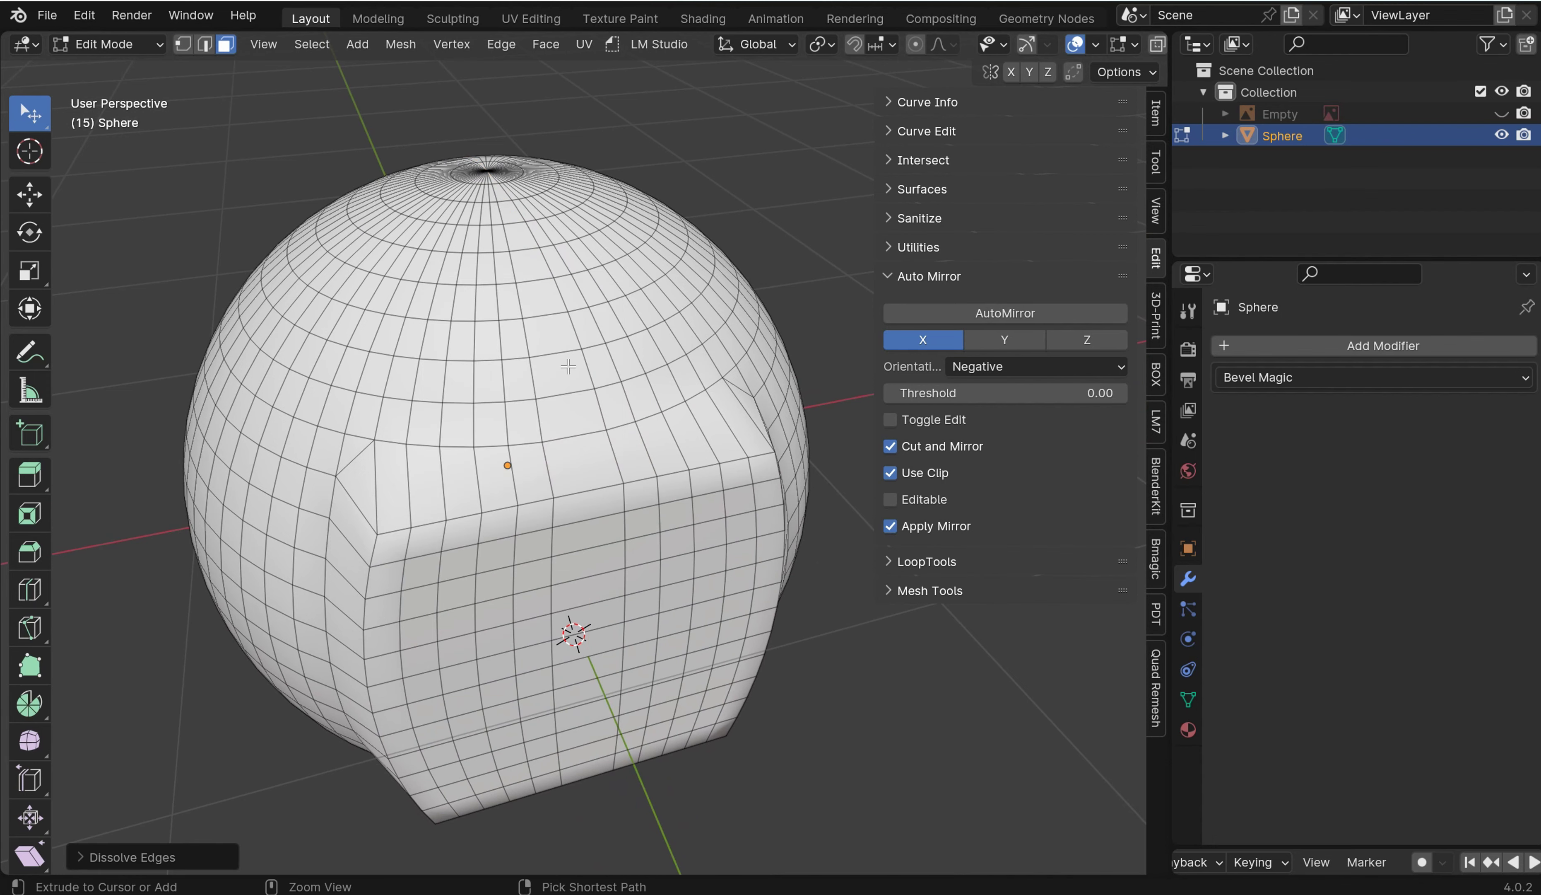
Undo the edge dissolve and the mirroring, and hide the sidebar.
key(ctrl+z)
middle_drag(470, 363, 491, 307)
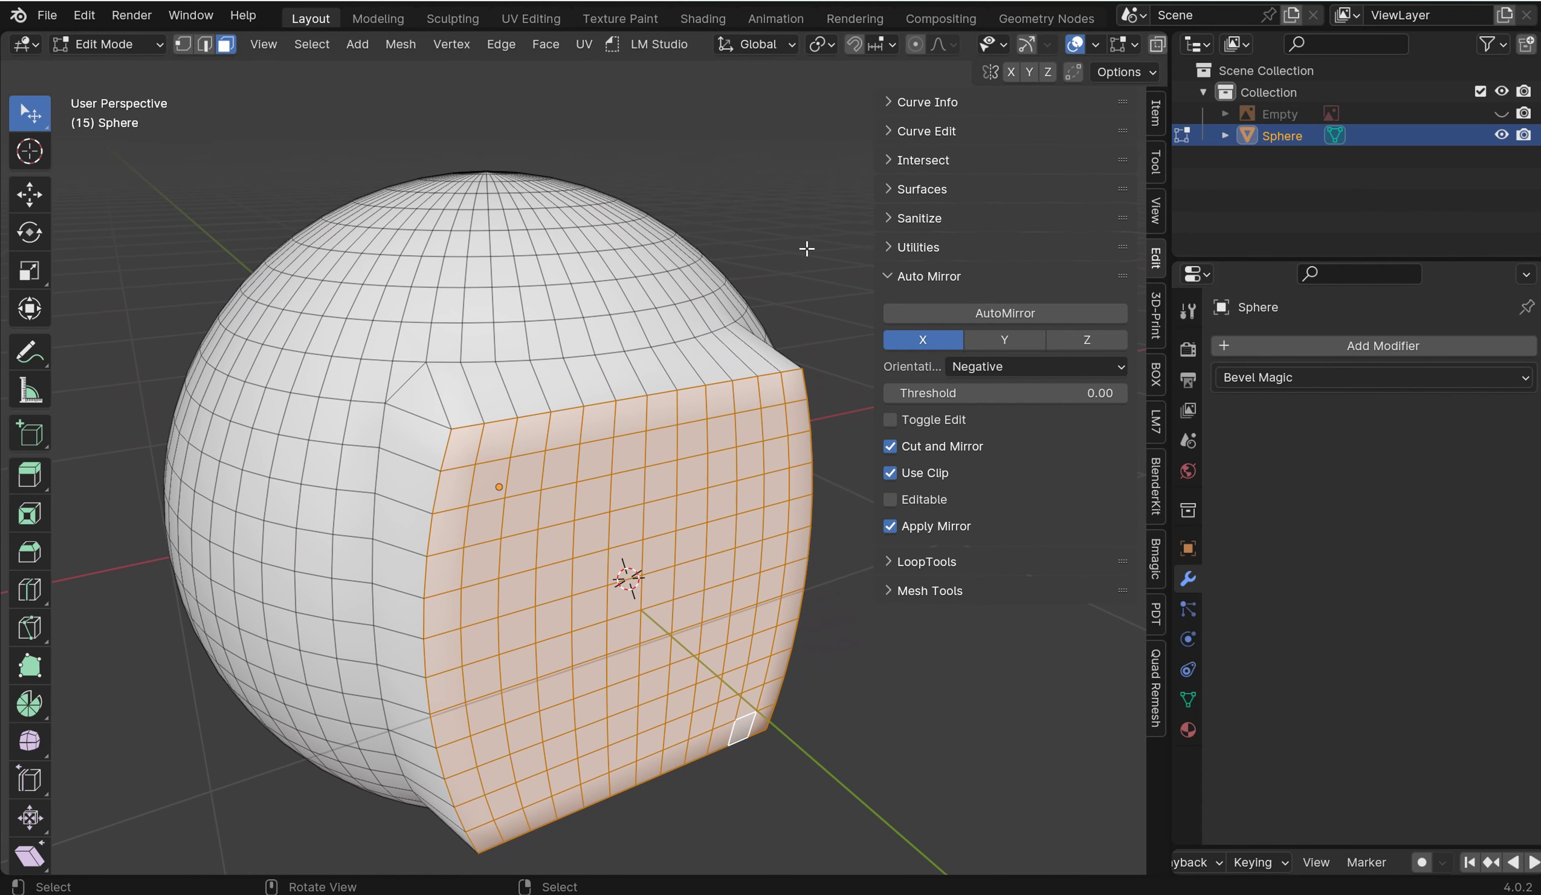
key(n)
Move the flattened face patch about 0.3 m along the global Y axis into the sphere.
middle_drag(667, 428, 711, 411)
key(g)
key(y)
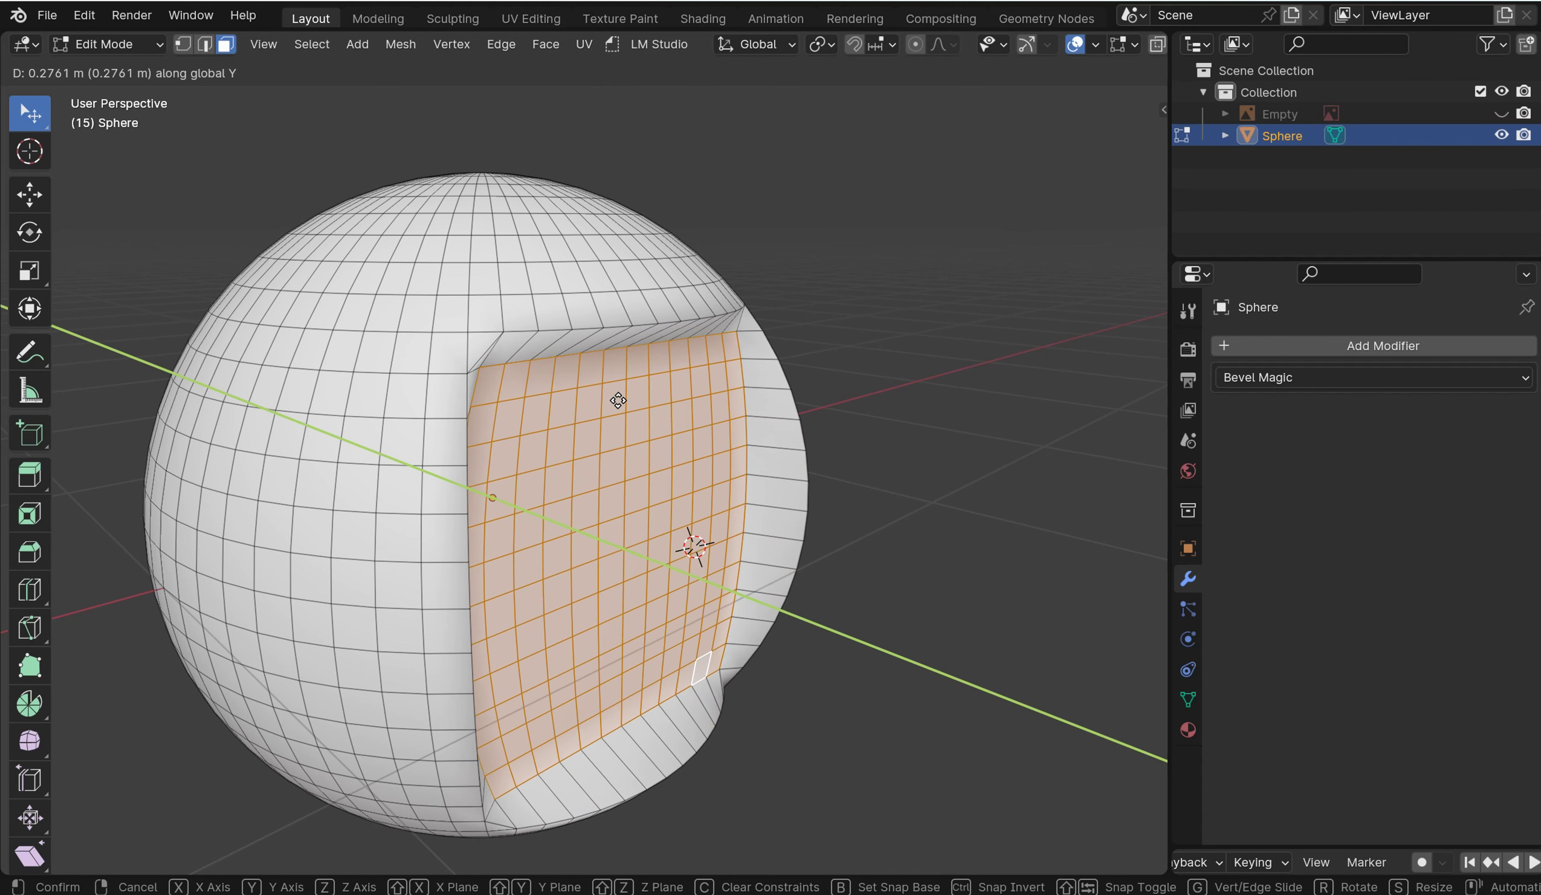
click(606, 394)
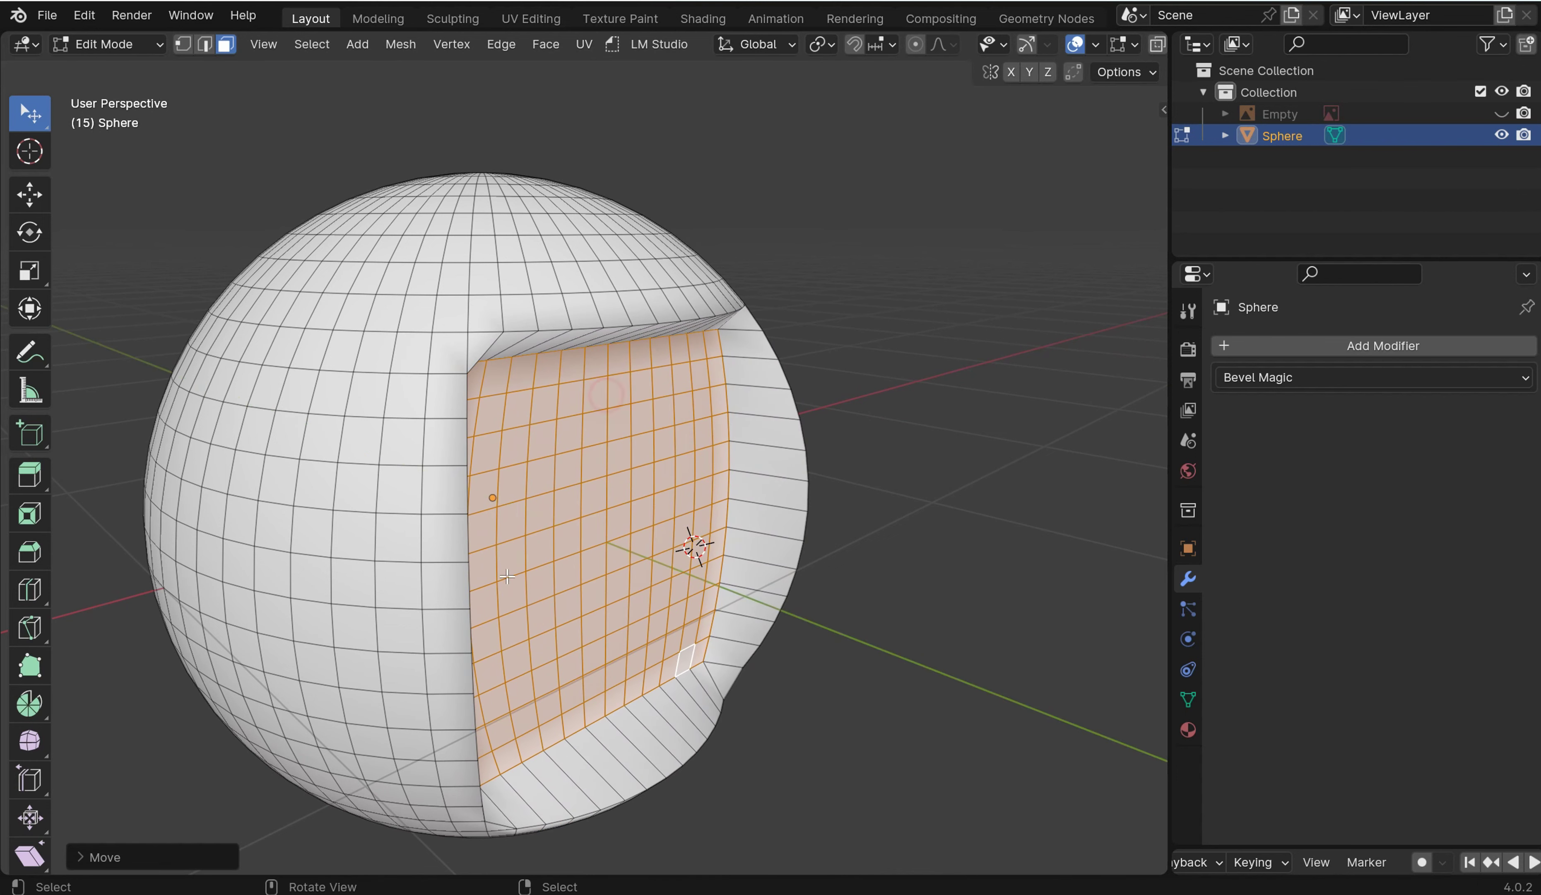
Apply Shade Auto Smooth to the recessed sphere in Object Mode.
middle_drag(686, 669, 695, 626)
key(Tab)
click(765, 413)
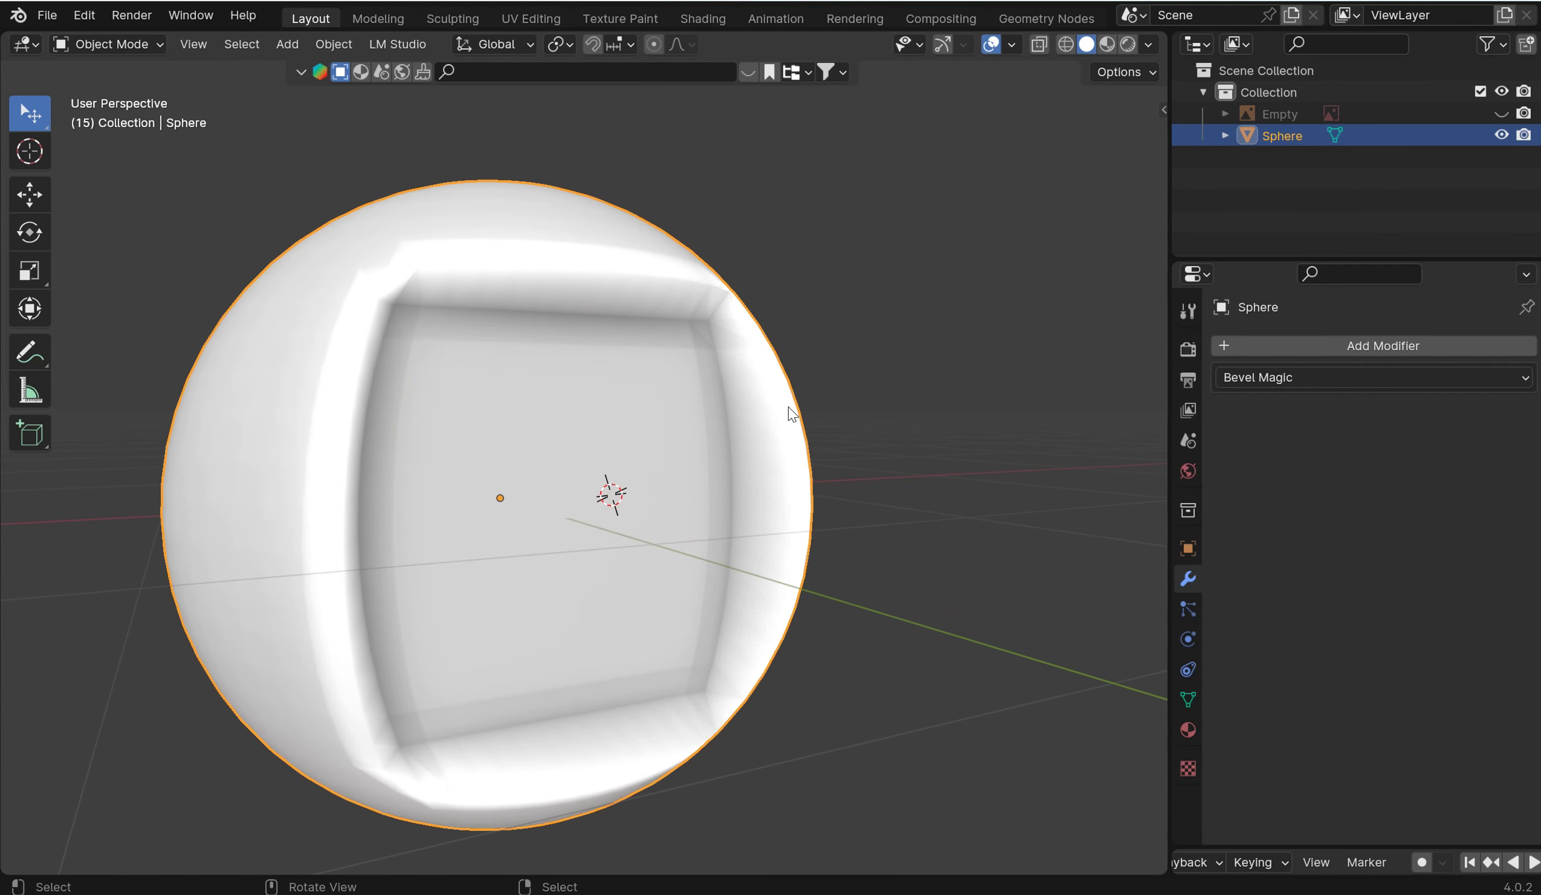
middle_drag(791, 404, 789, 399)
key(q)
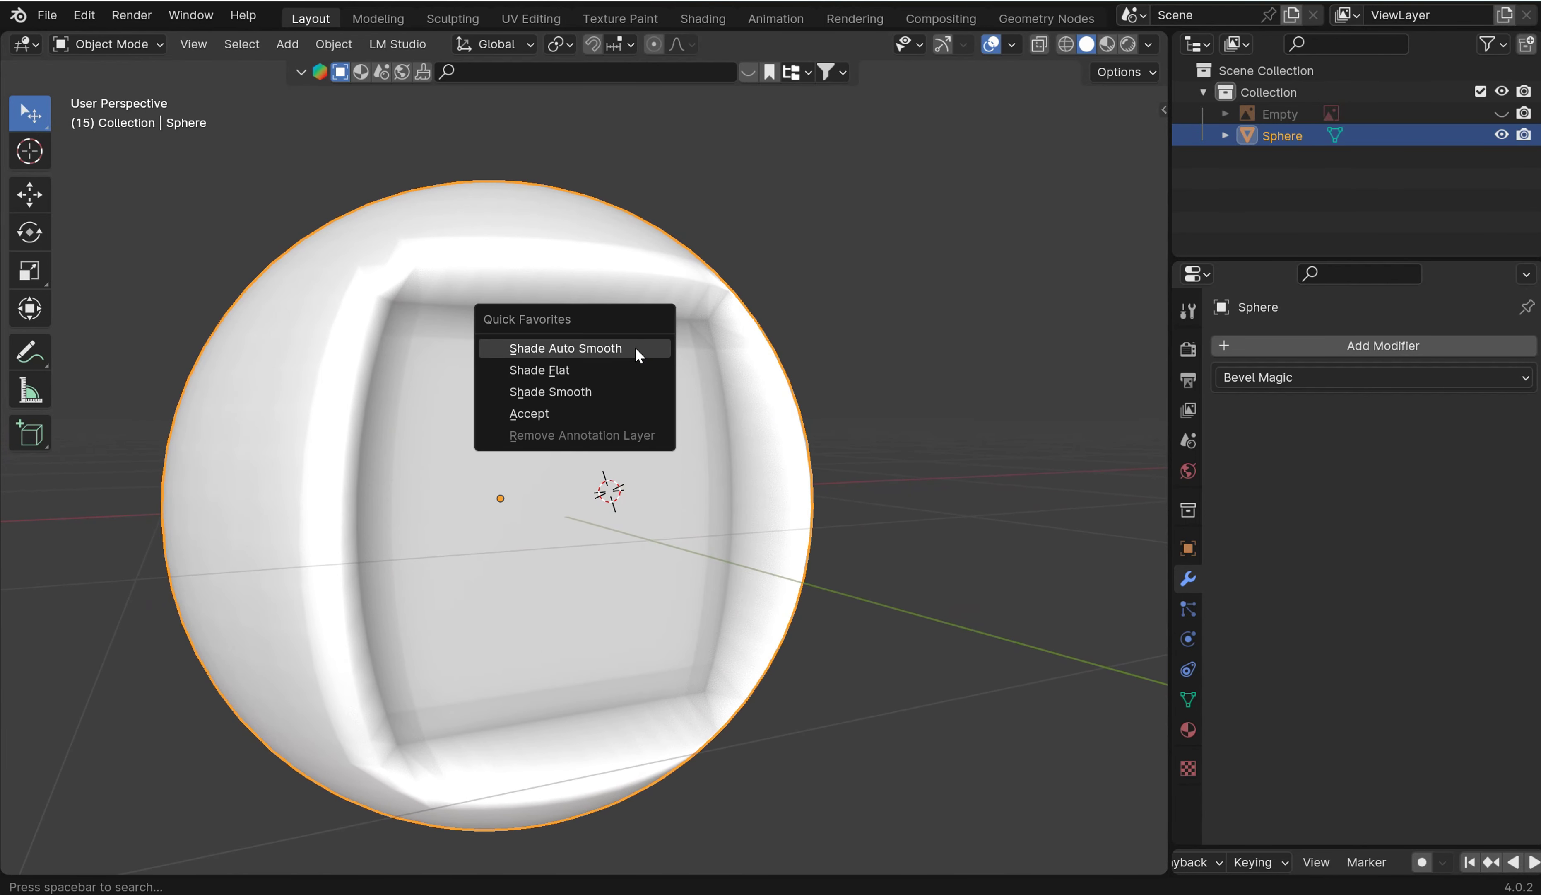
click(637, 349)
middle_drag(775, 372, 903, 437)
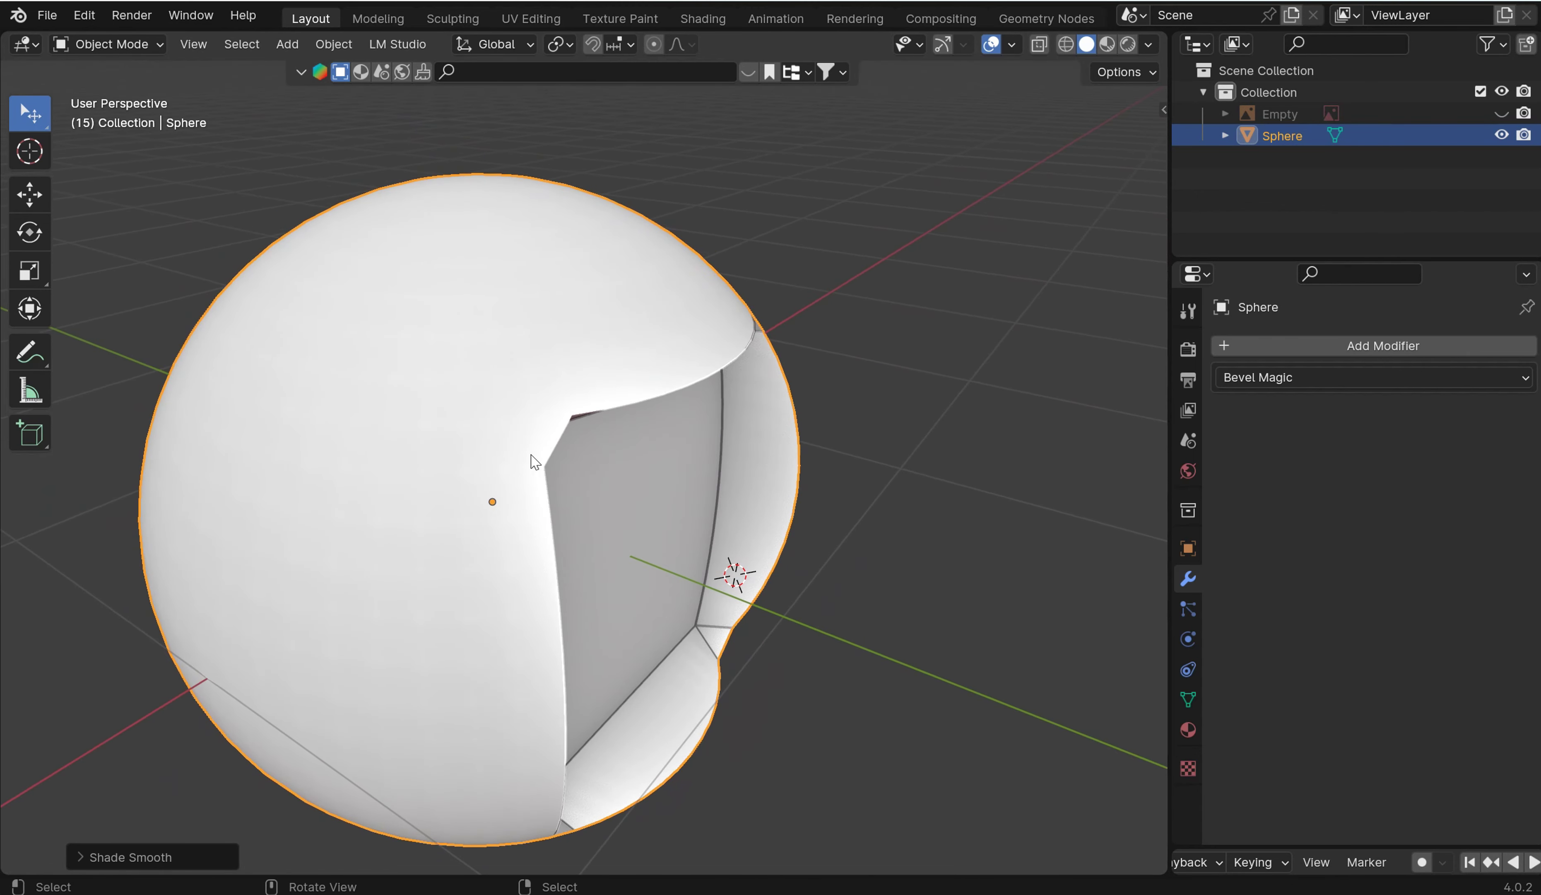
middle_drag(868, 377, 798, 319)
Run AutoMirror on the sphere across the X axis with Negative orientation, Toggle Edit enabled and Apply Mirror disabled.
key(n)
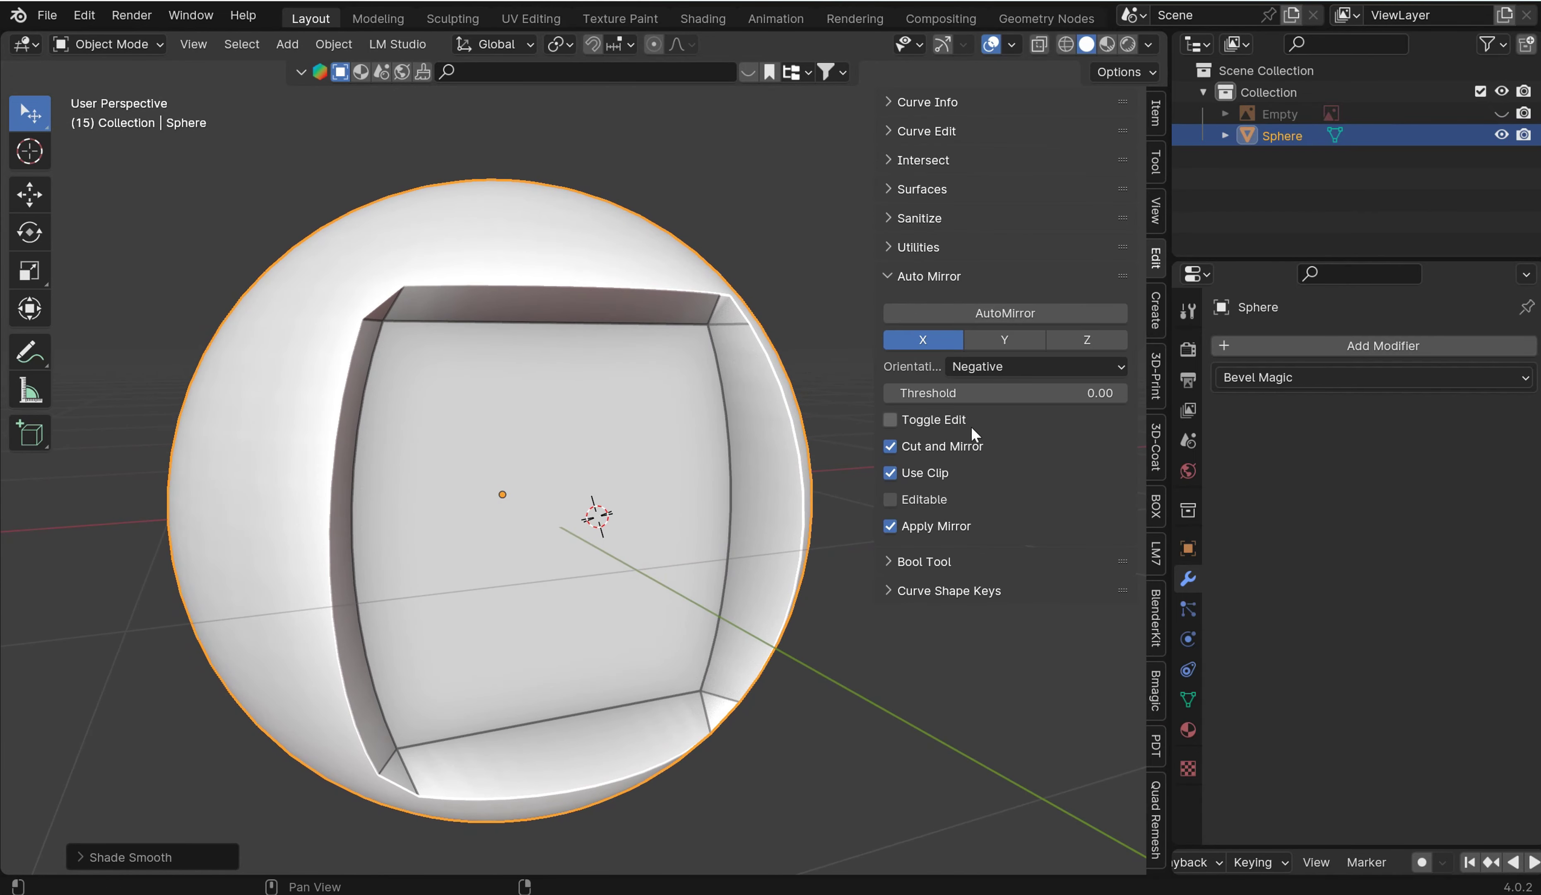
click(1005, 313)
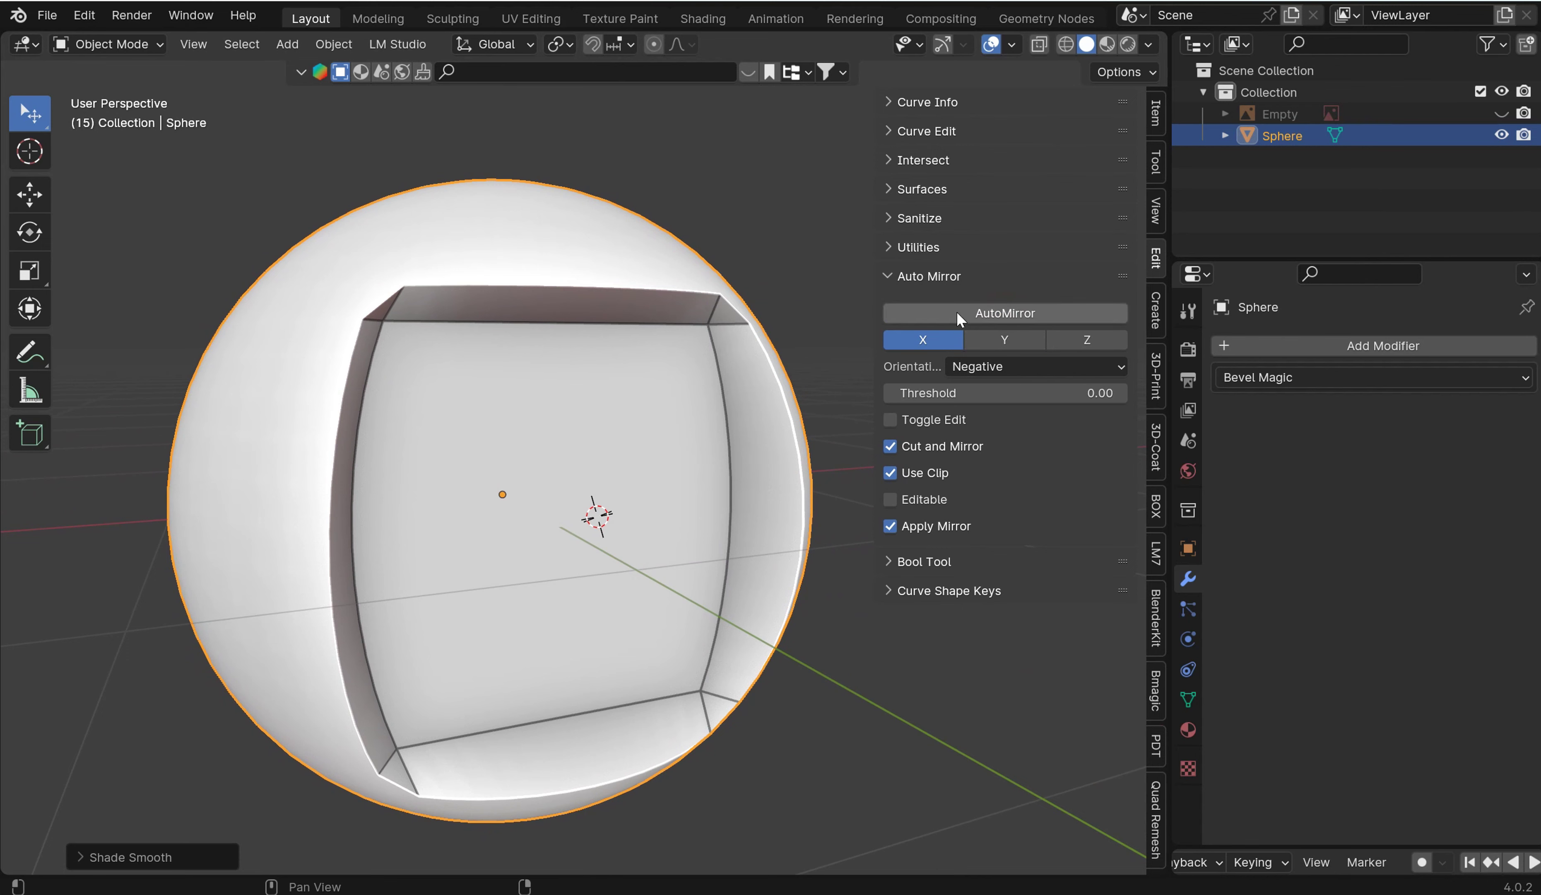
scroll(816, 296, down, 1)
middle_drag(817, 298, 691, 439)
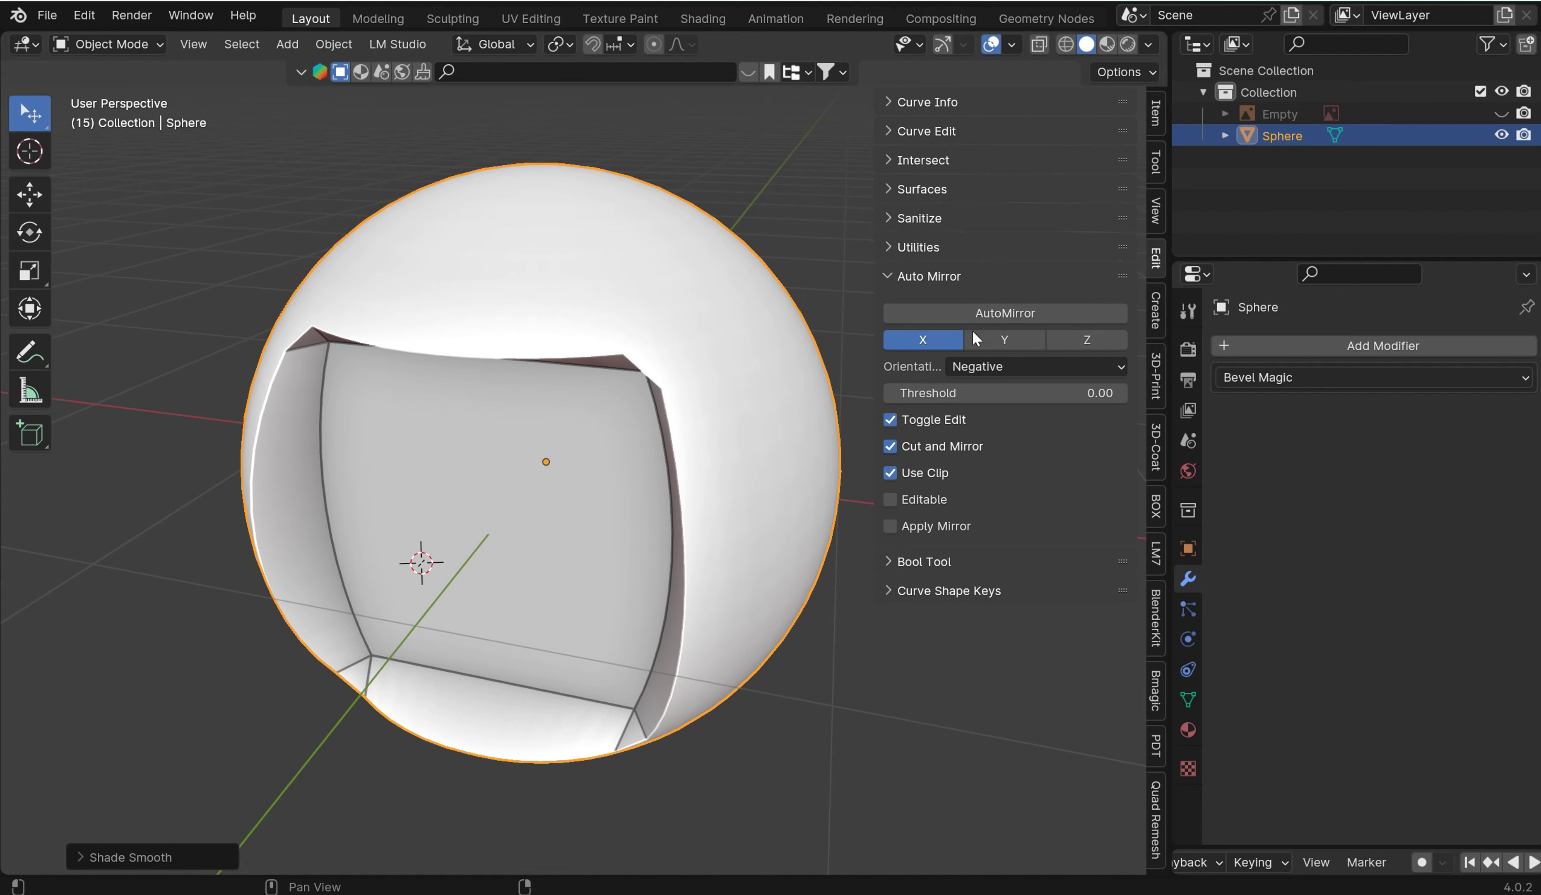
click(988, 313)
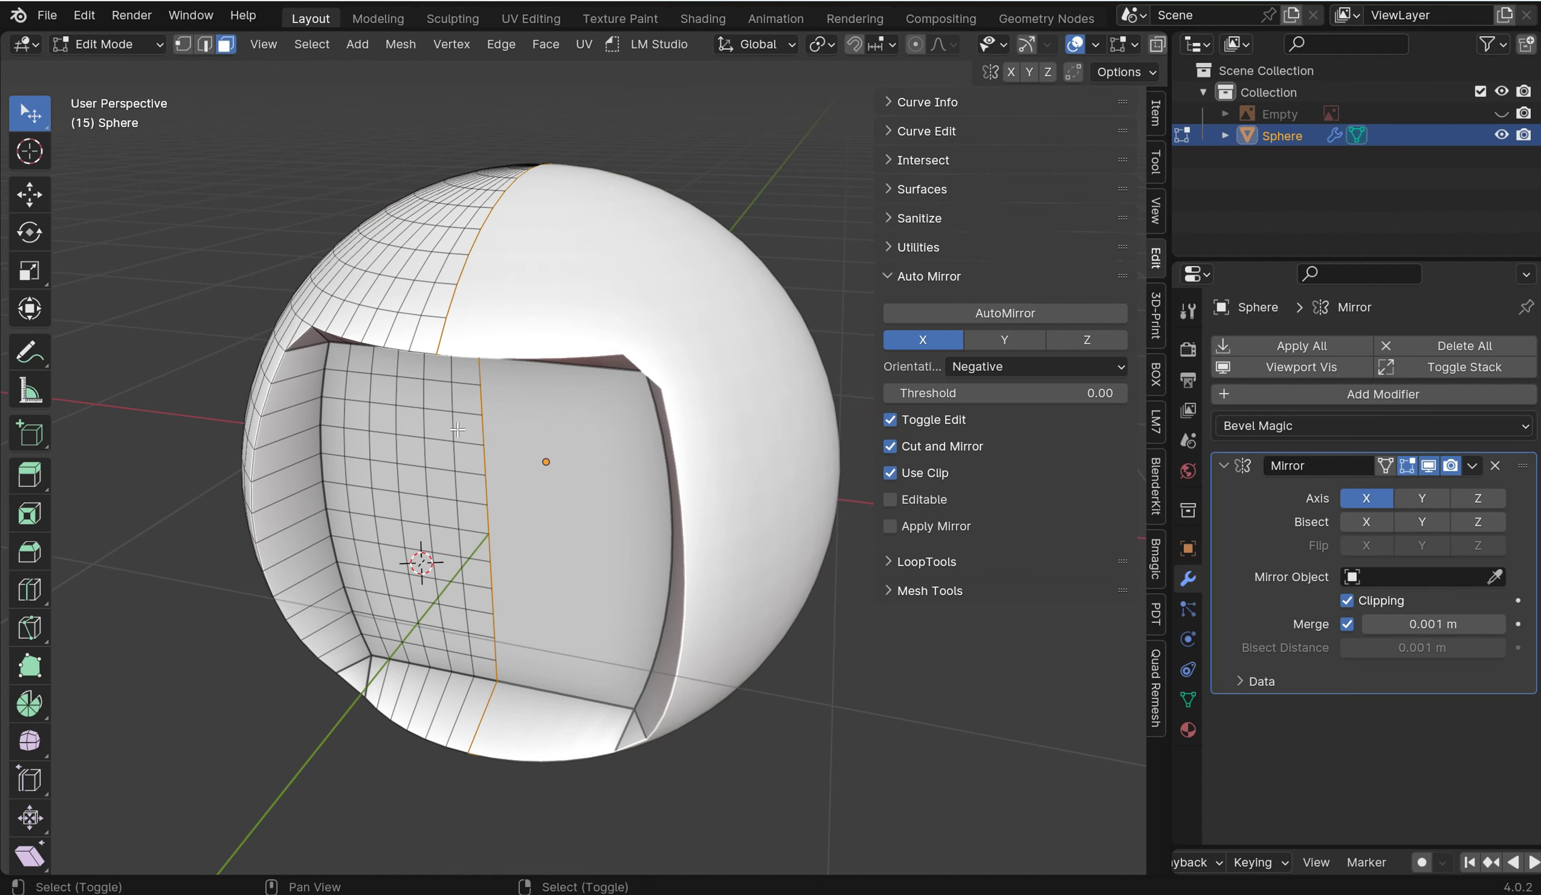
middle_drag(358, 374, 343, 362)
scroll(302, 330, up, 5)
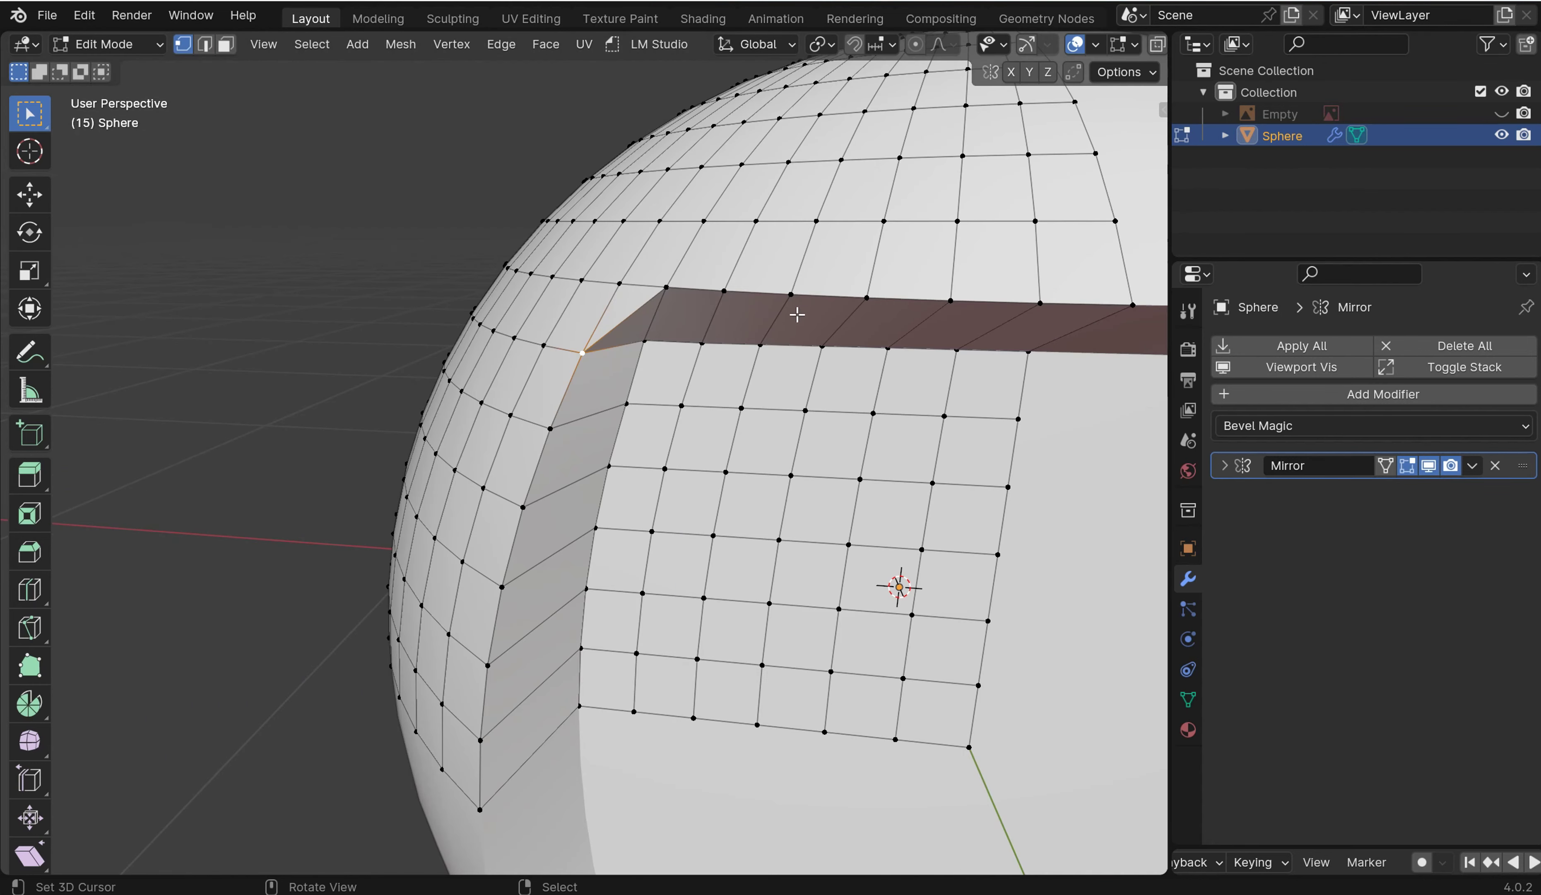
Examine the recess's upper corner topology against the temporarily shown reference image and in the right side view.
scroll(798, 314, down, 8)
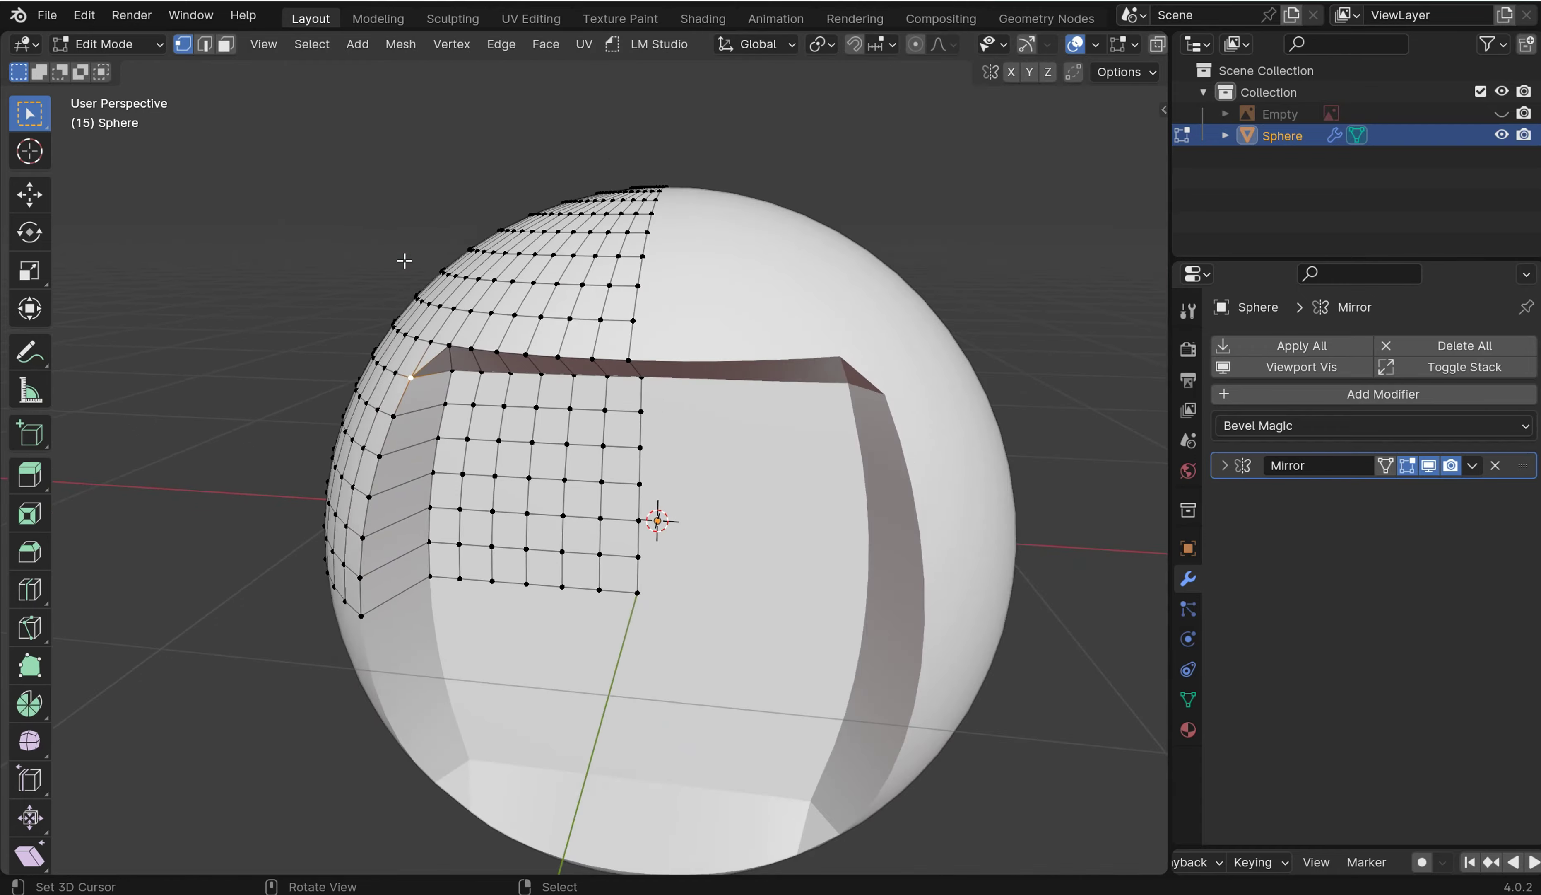
middle_drag(402, 258, 495, 256)
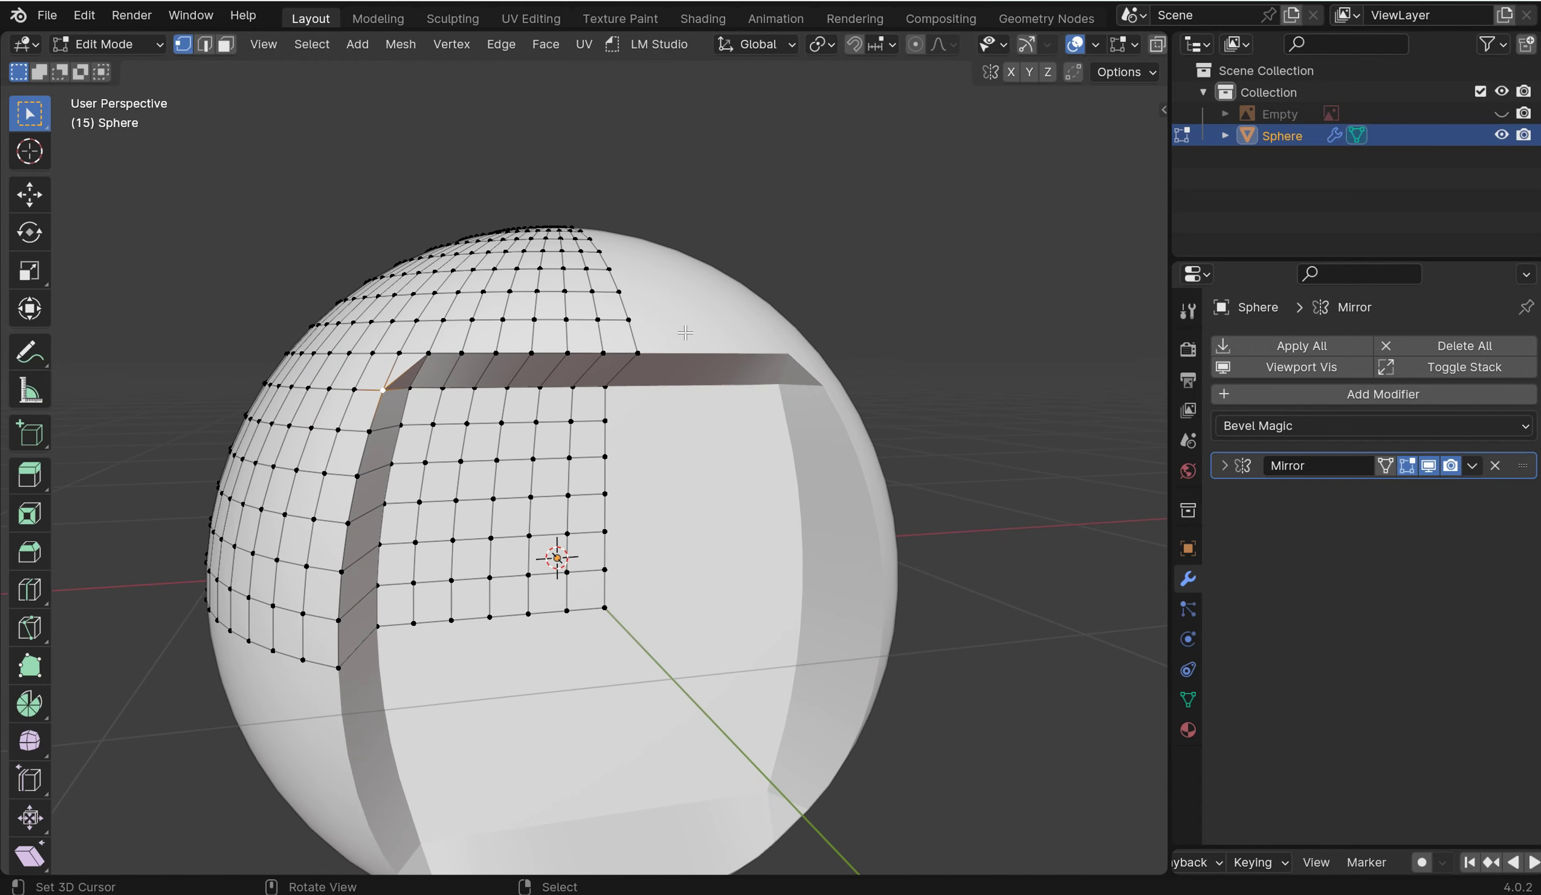
click(1502, 113)
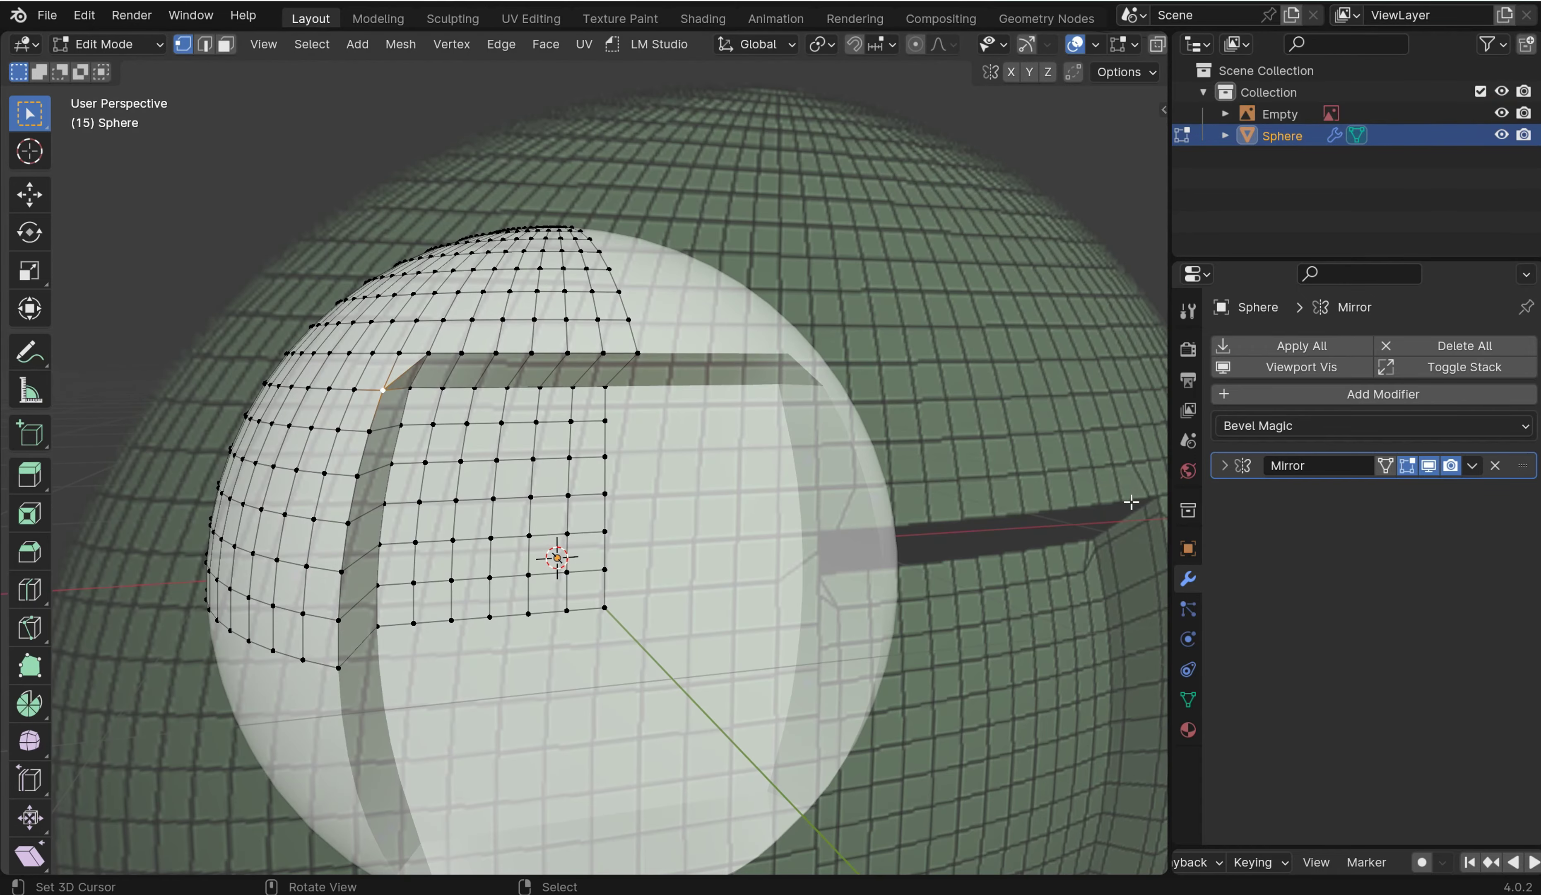
shift+middle_drag(1114, 491, 860, 206)
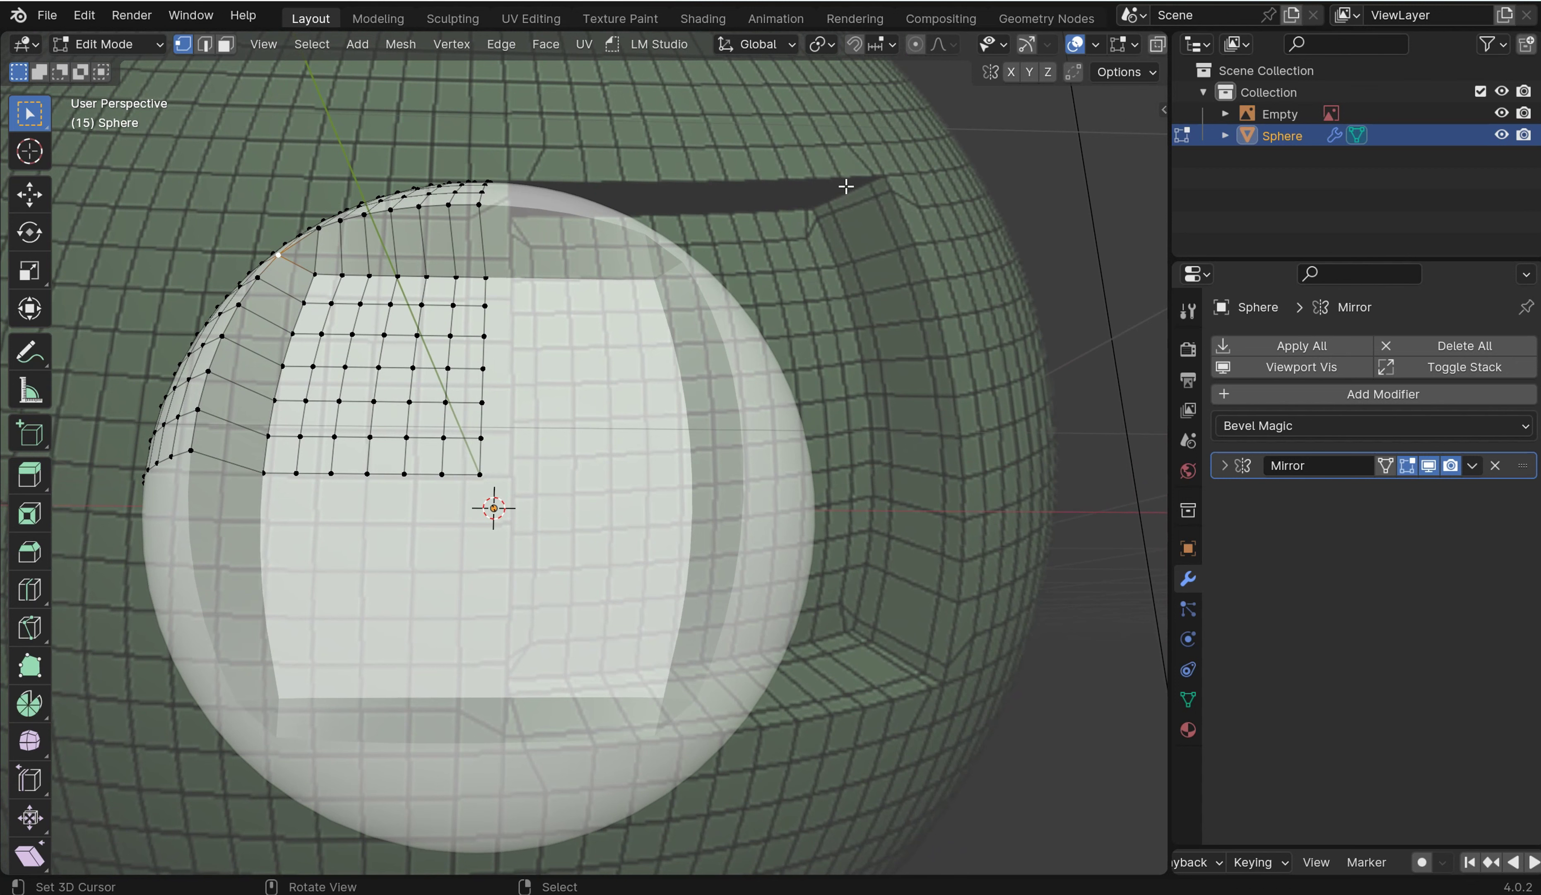
click(1502, 113)
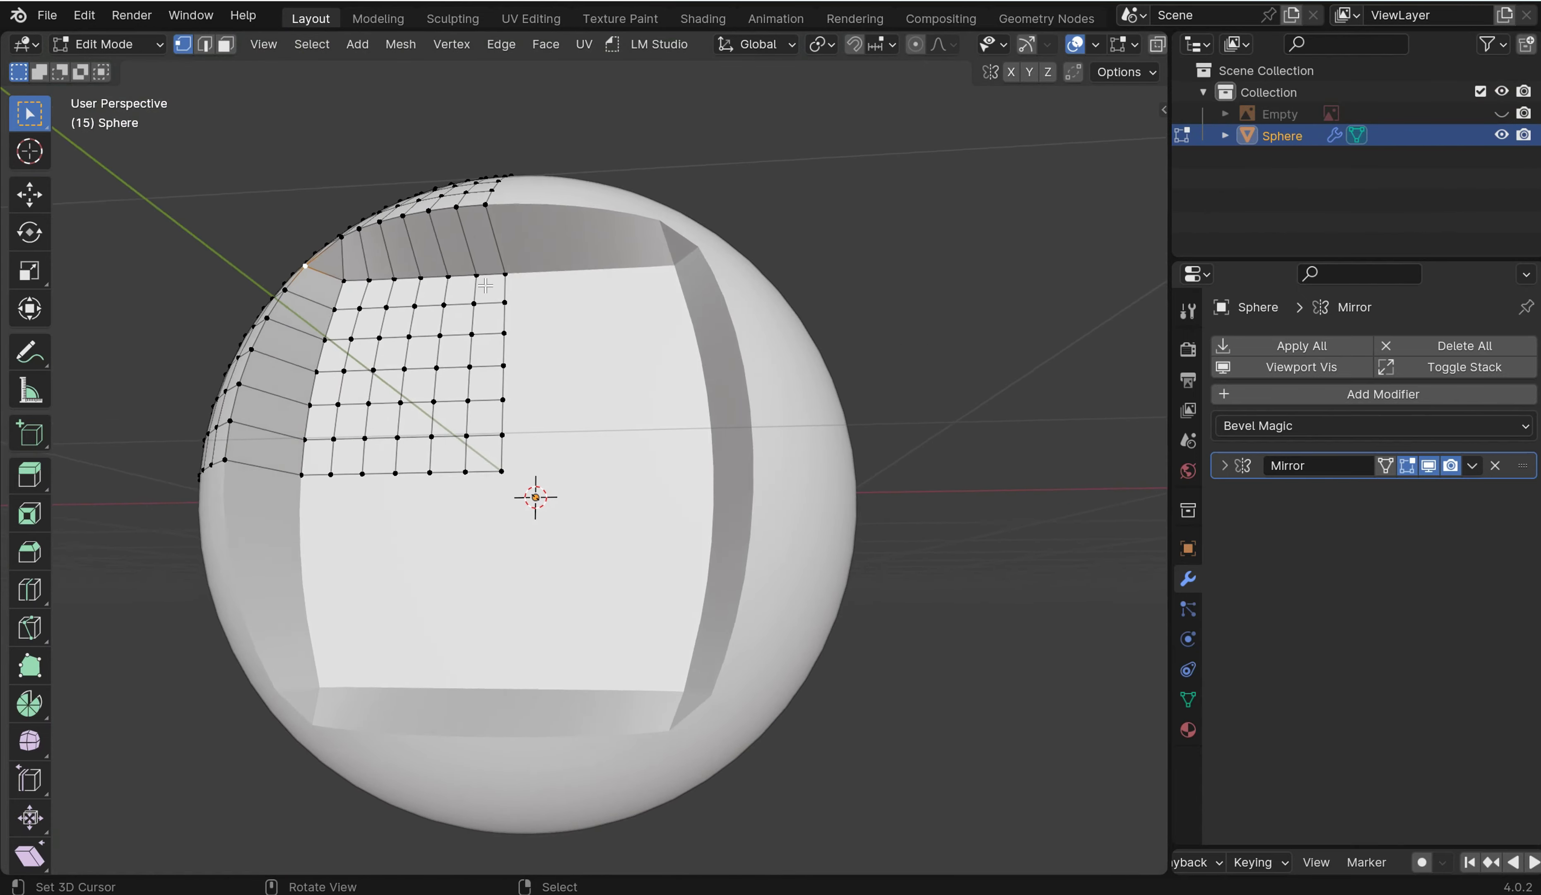
key(KP_3)
scroll(721, 337, up, 5)
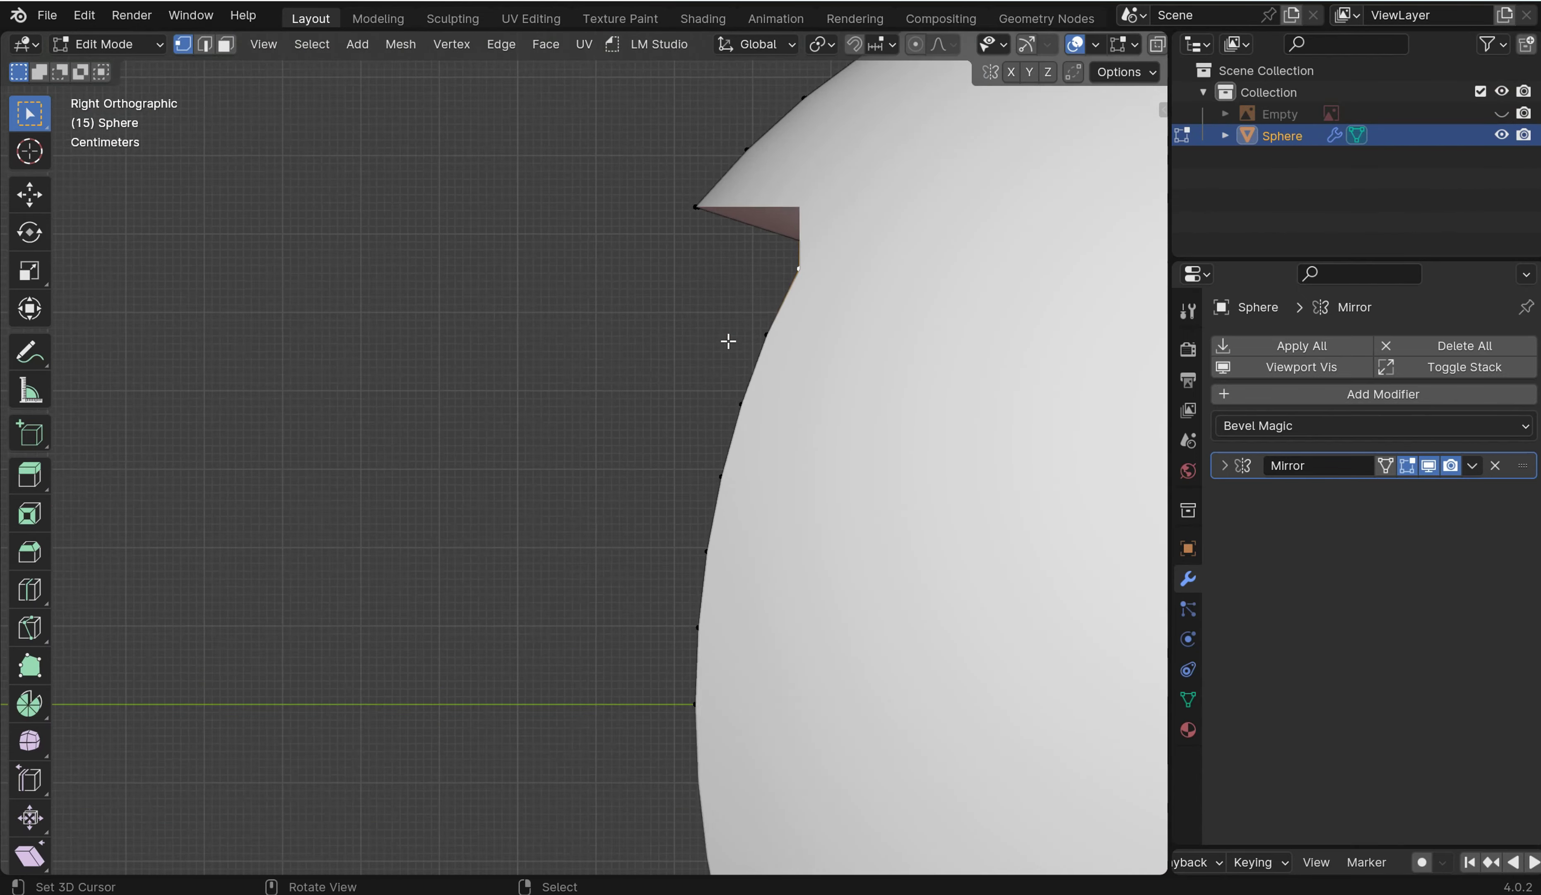
scroll(636, 310, down, 5)
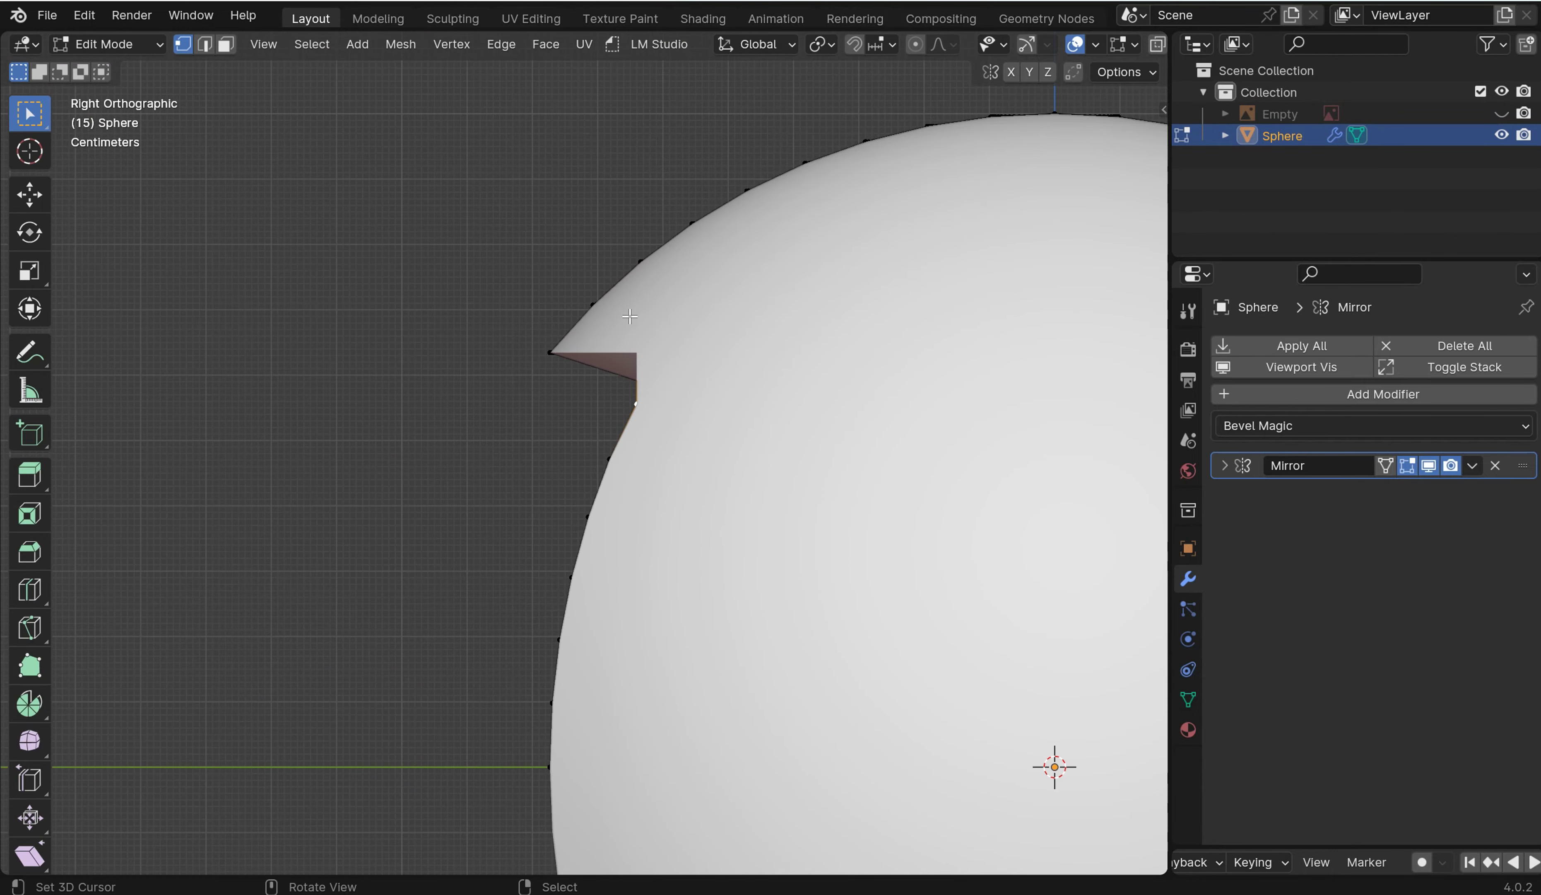
middle_drag(636, 311, 583, 433)
scroll(578, 429, up, 3)
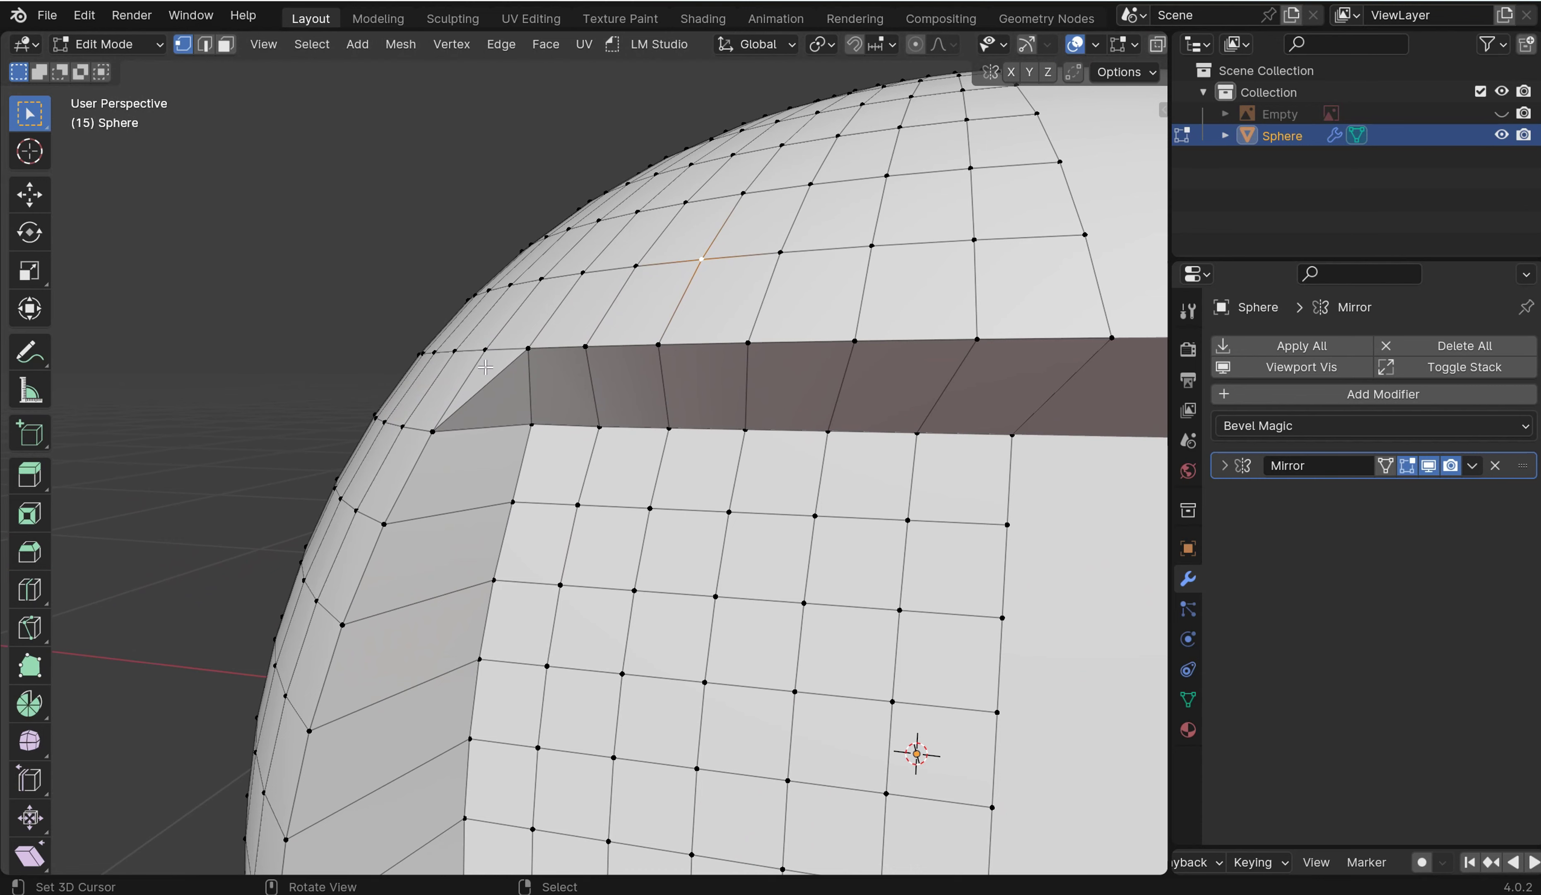
Select the two triangular faces at the recess's upper corner to inspect the faulty topology.
key(3)
click(521, 385)
shift+click(485, 355)
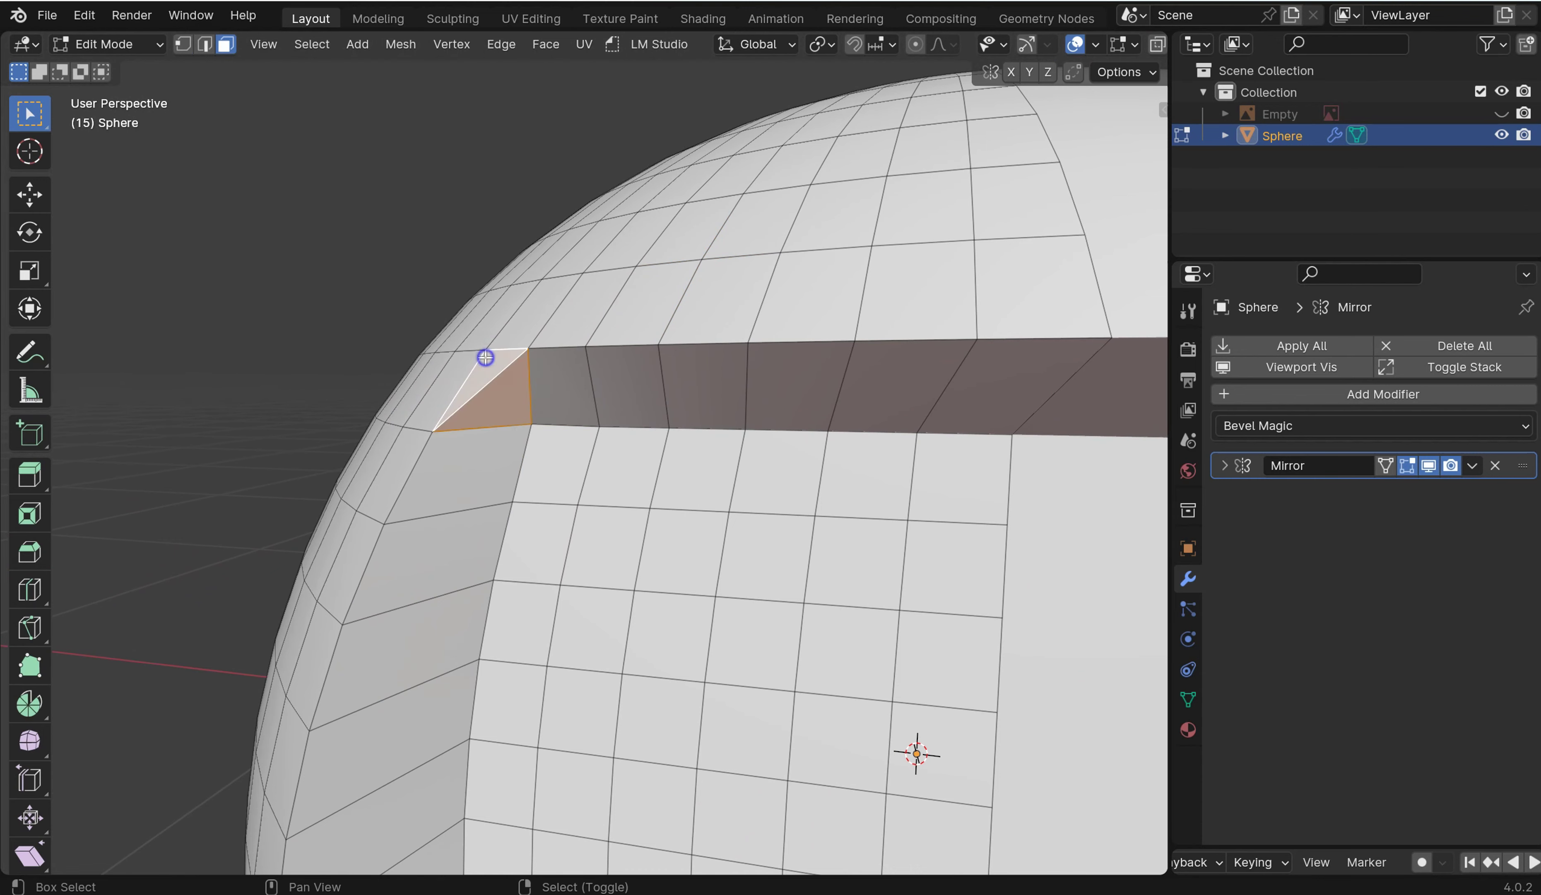
middle_drag(485, 355, 591, 368)
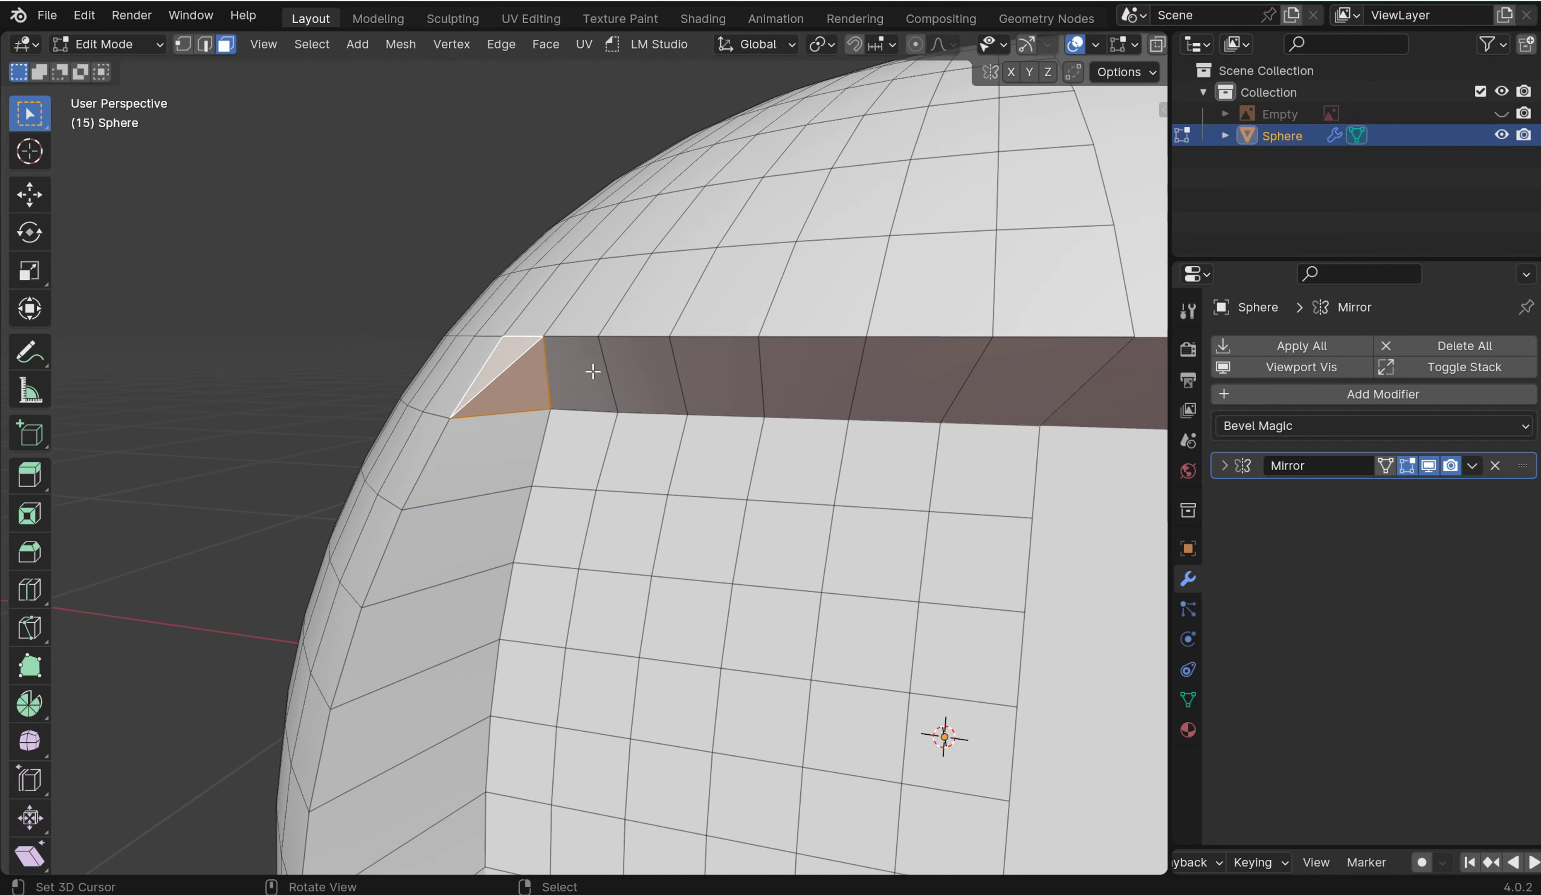
Enable Auto Merge Vertices and slide the outer corner vertex by a factor of 1 onto the neighbouring rim vertex.
key(1)
click(452, 418)
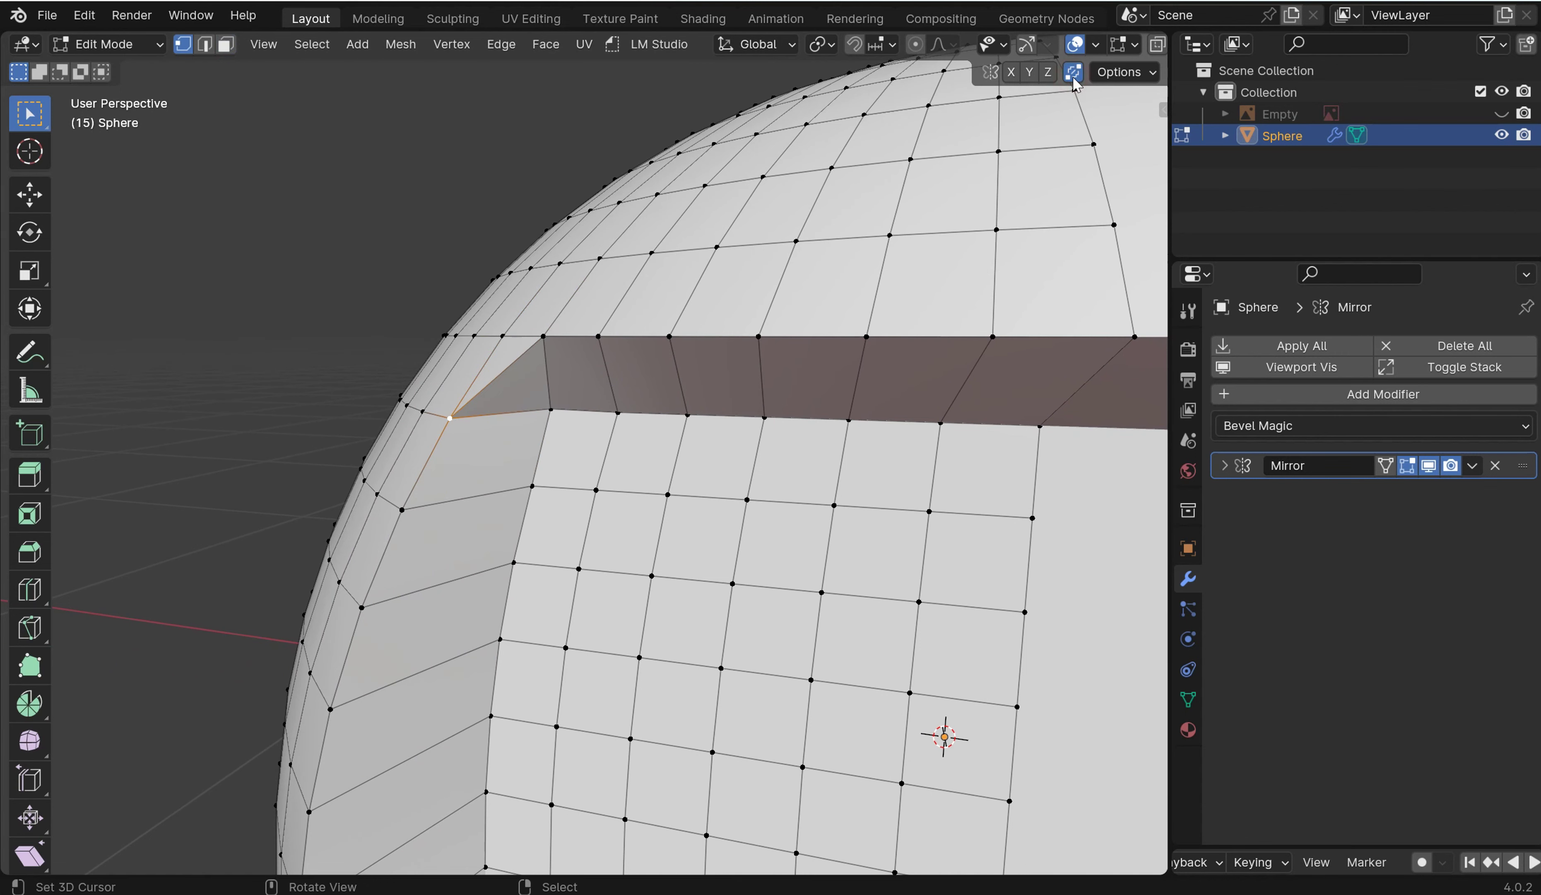
middle_drag(470, 403, 453, 369)
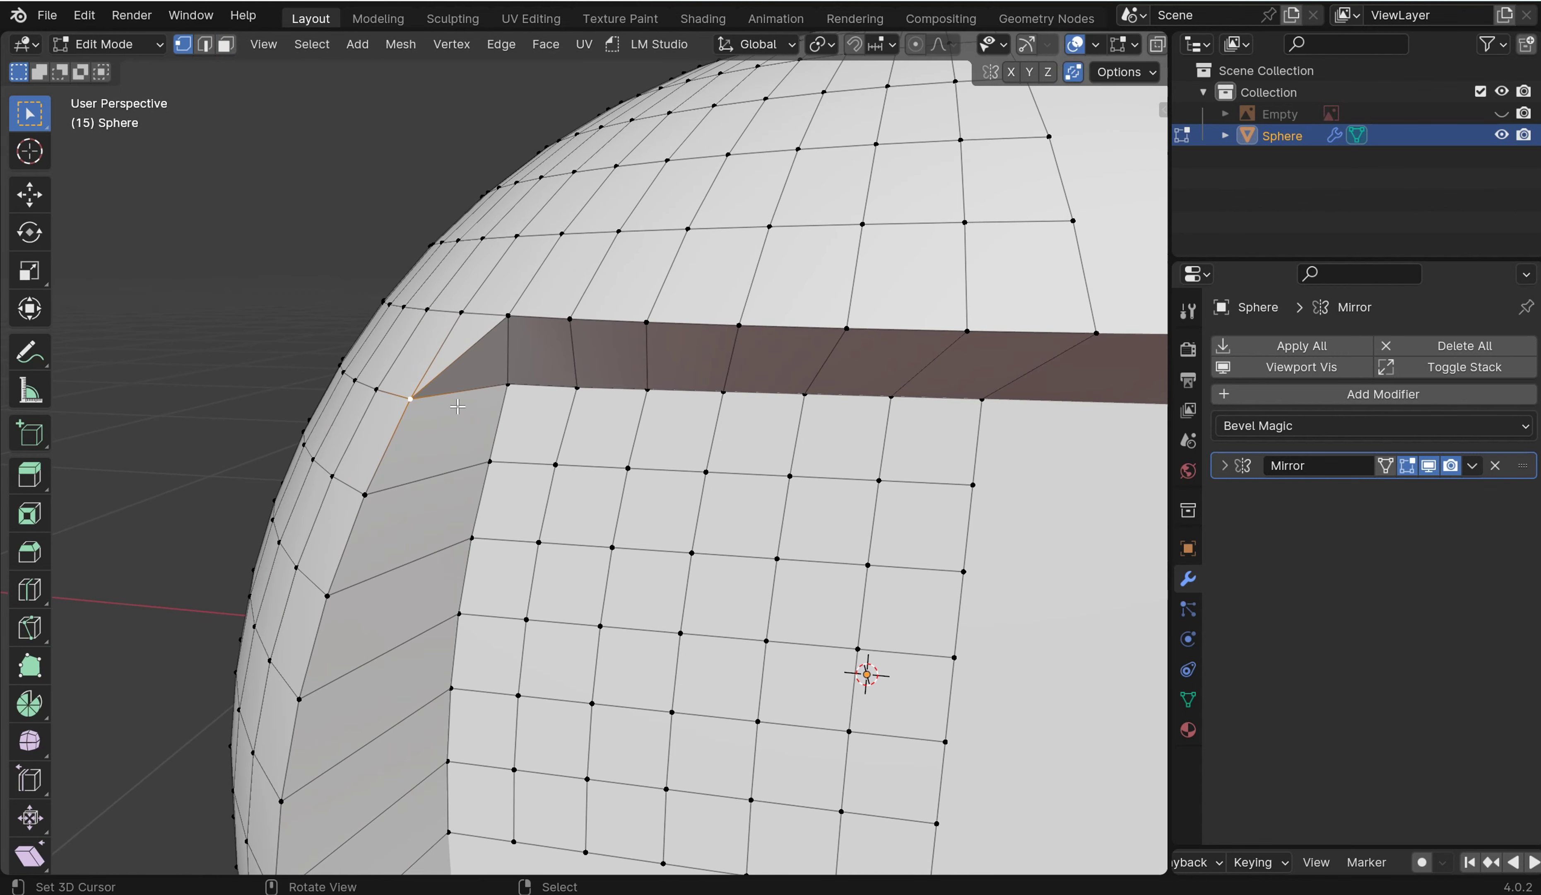
key(shift+v)
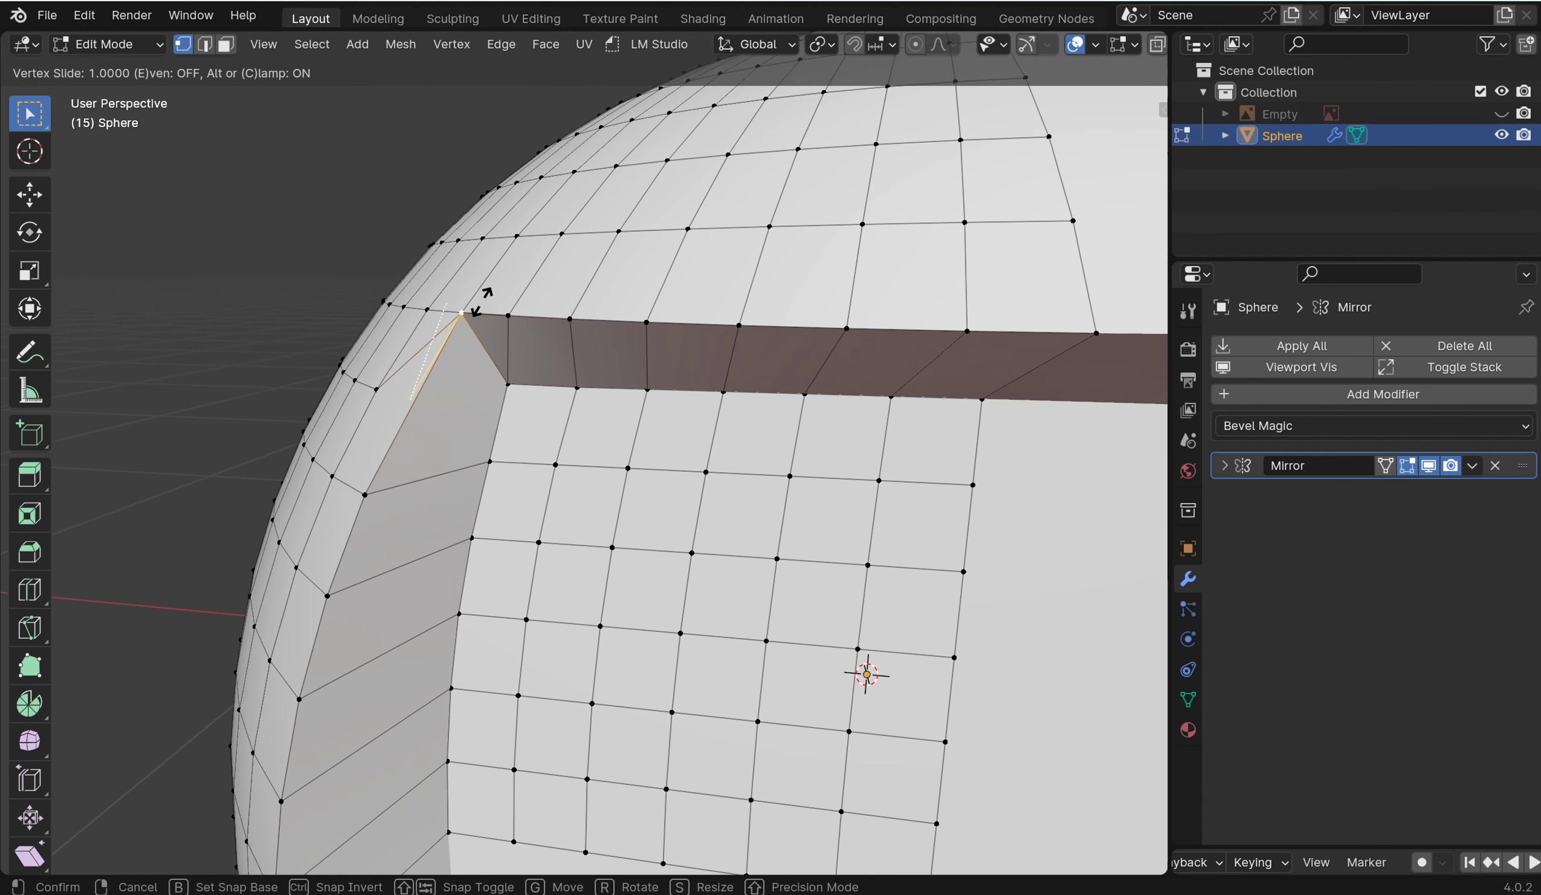
click(482, 301)
middle_drag(485, 326, 473, 420)
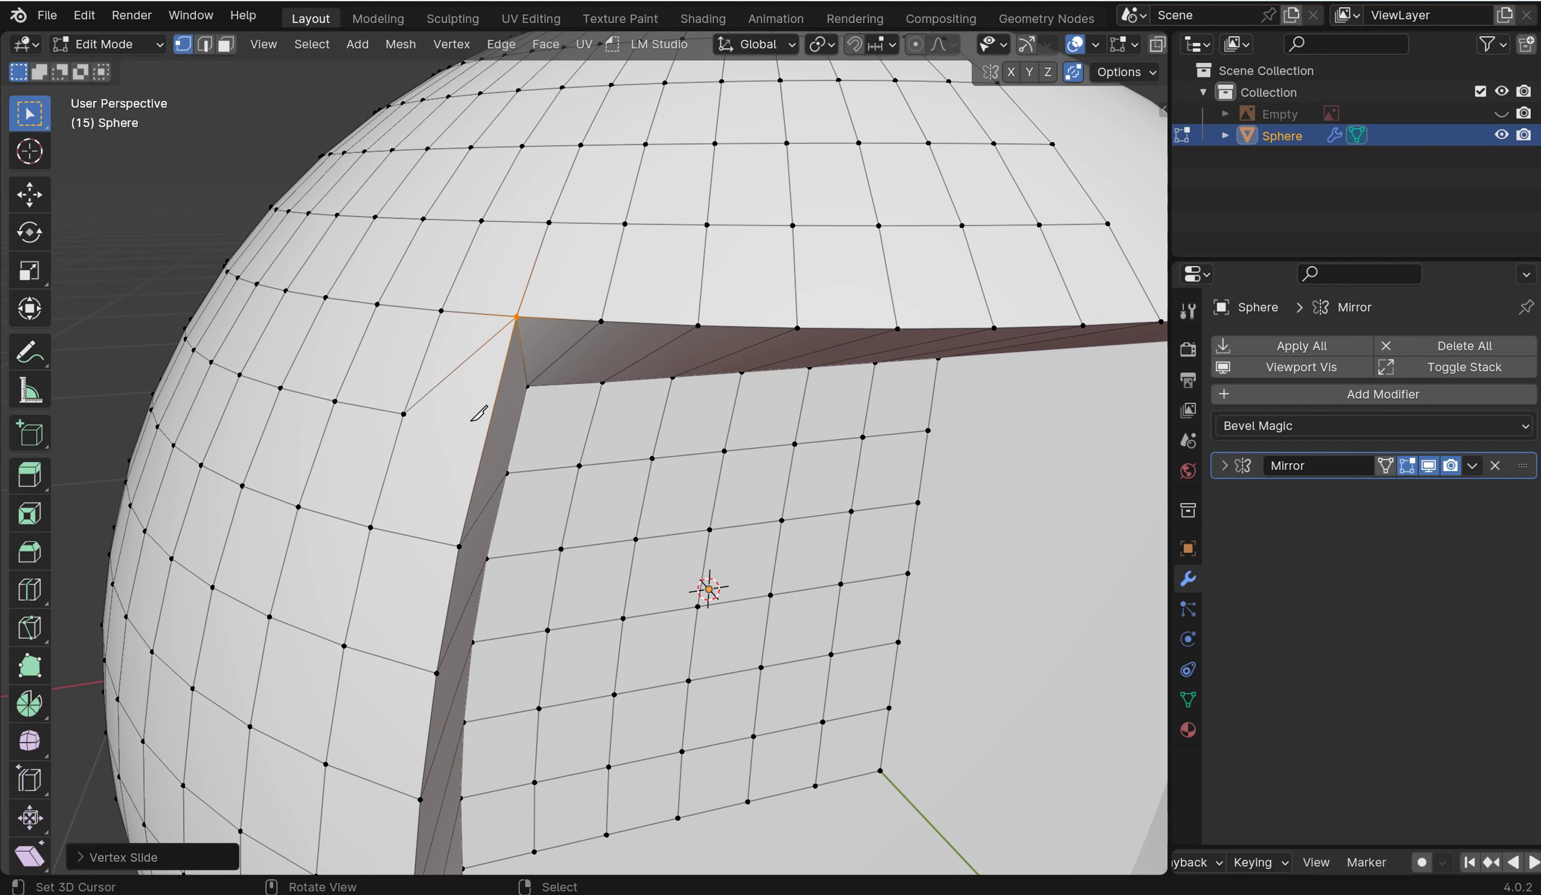
key(k)
click(403, 413)
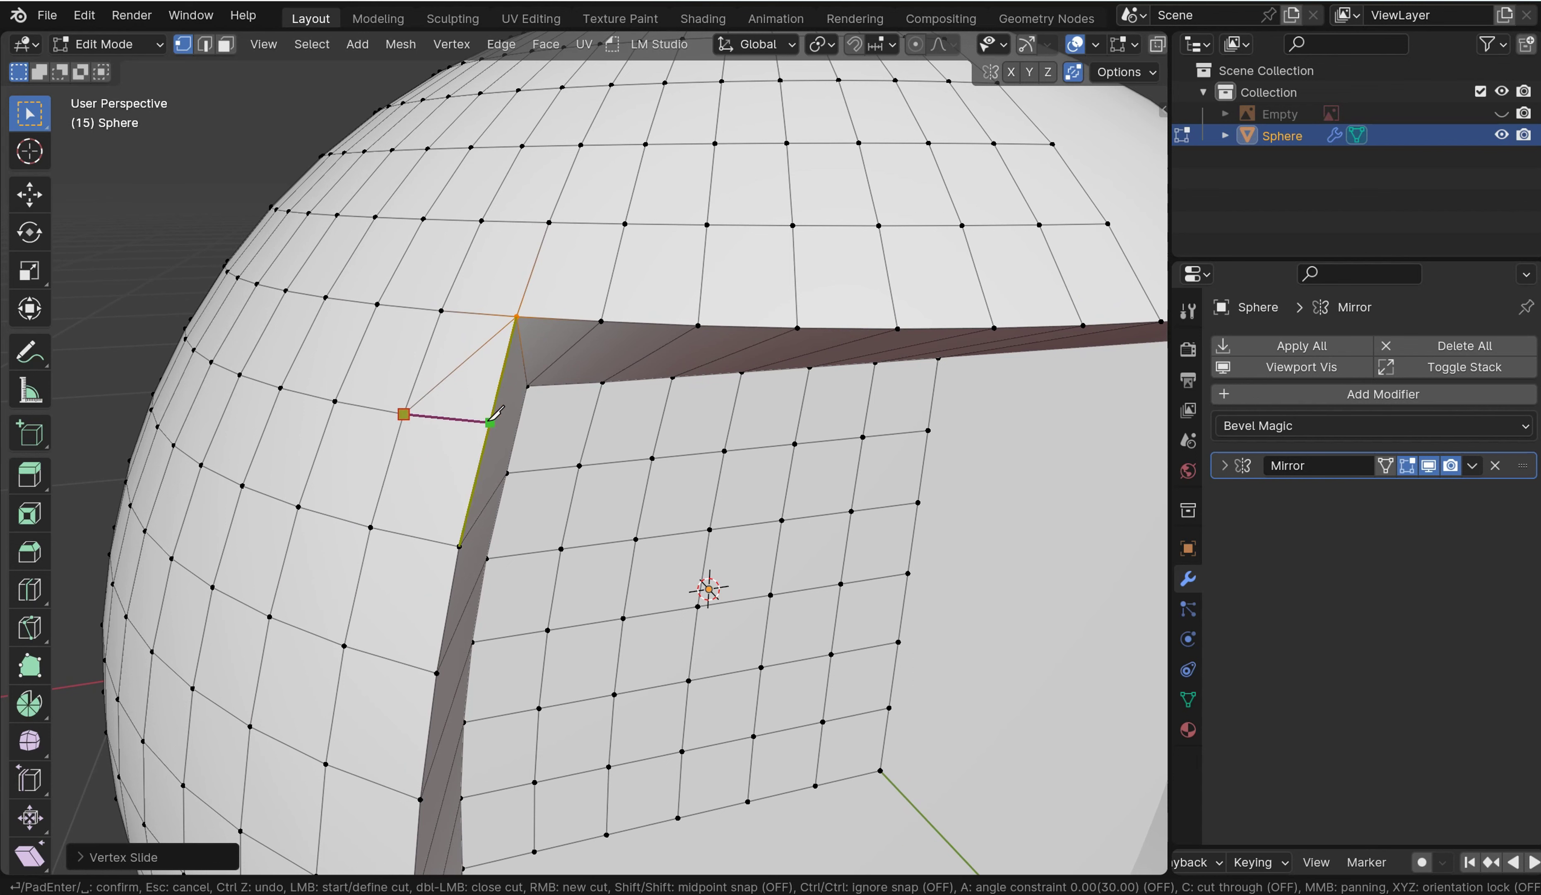
key(x)
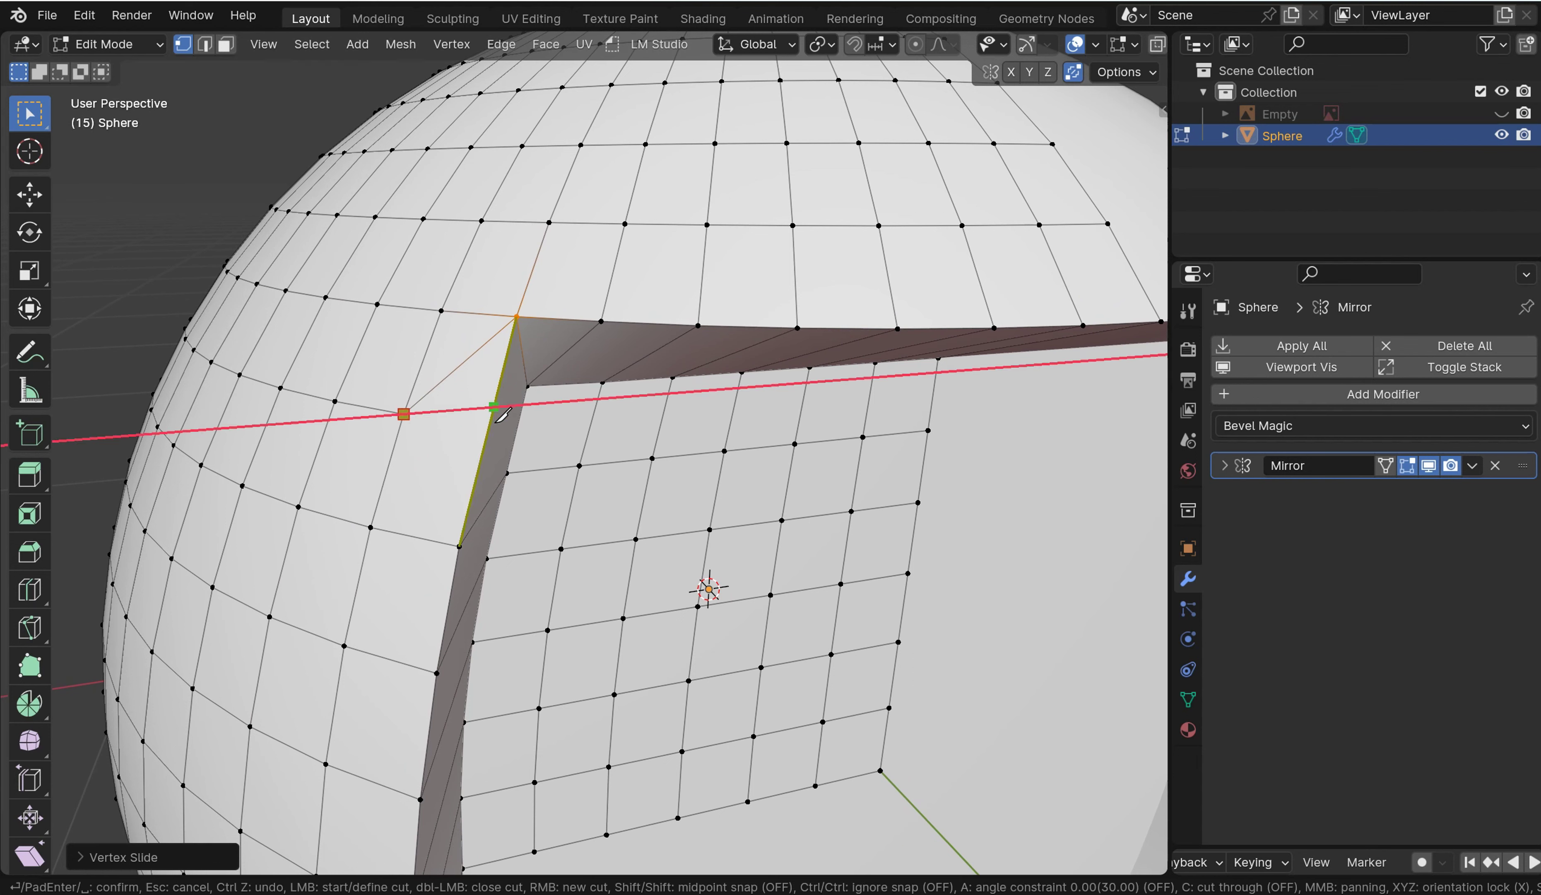
key(x)
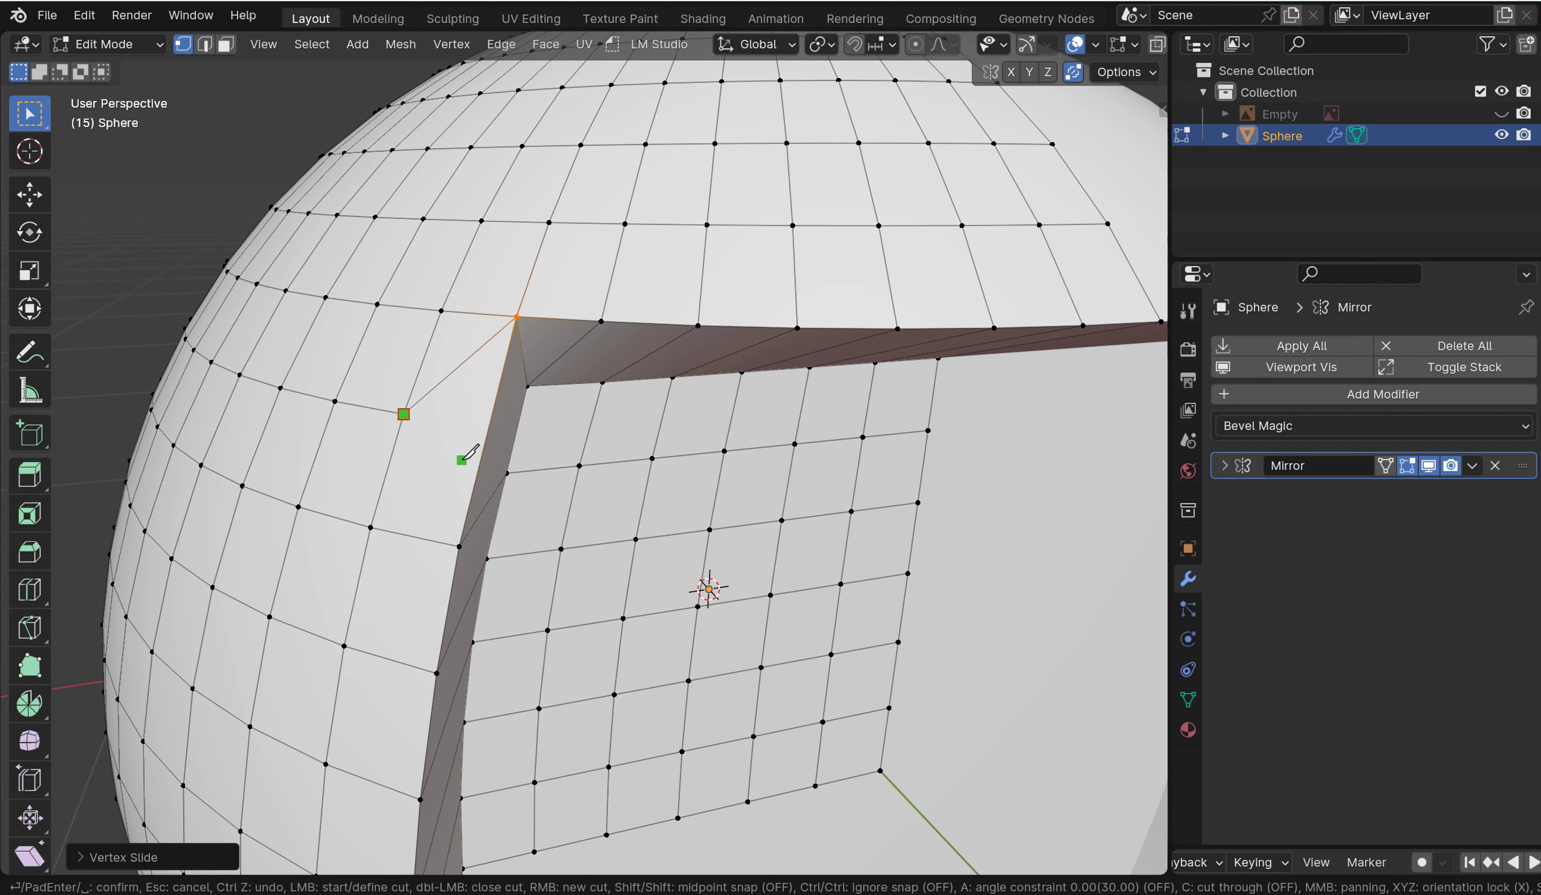
key(Escape)
Knife-cut an edge from the vertex beside the merged corner across to the recess's vertical rim edge.
key(k)
click(404, 414)
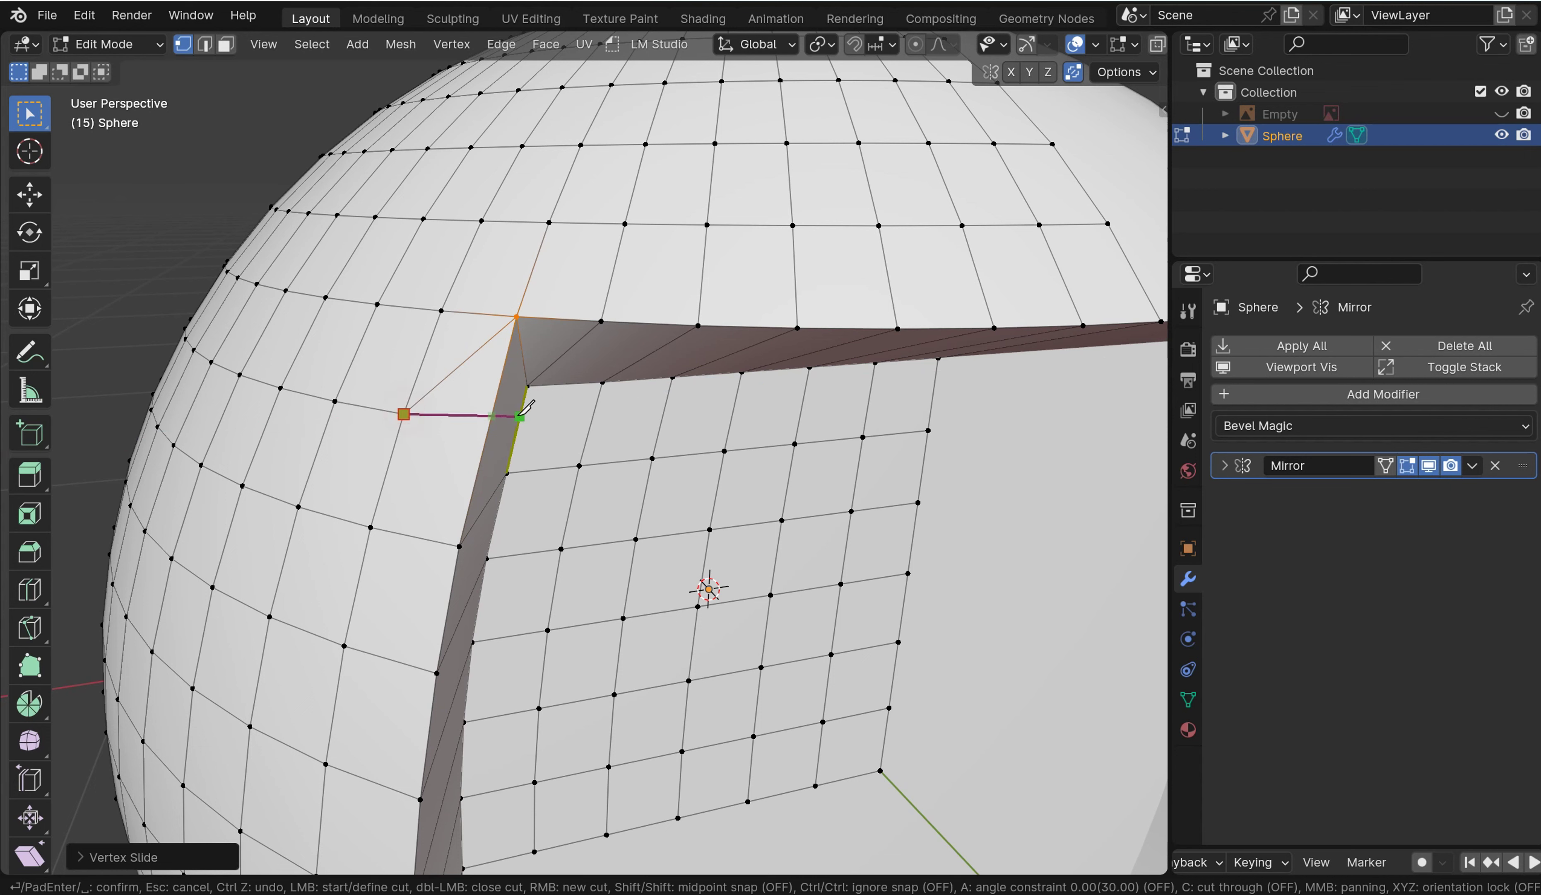
click(489, 422)
key(Return)
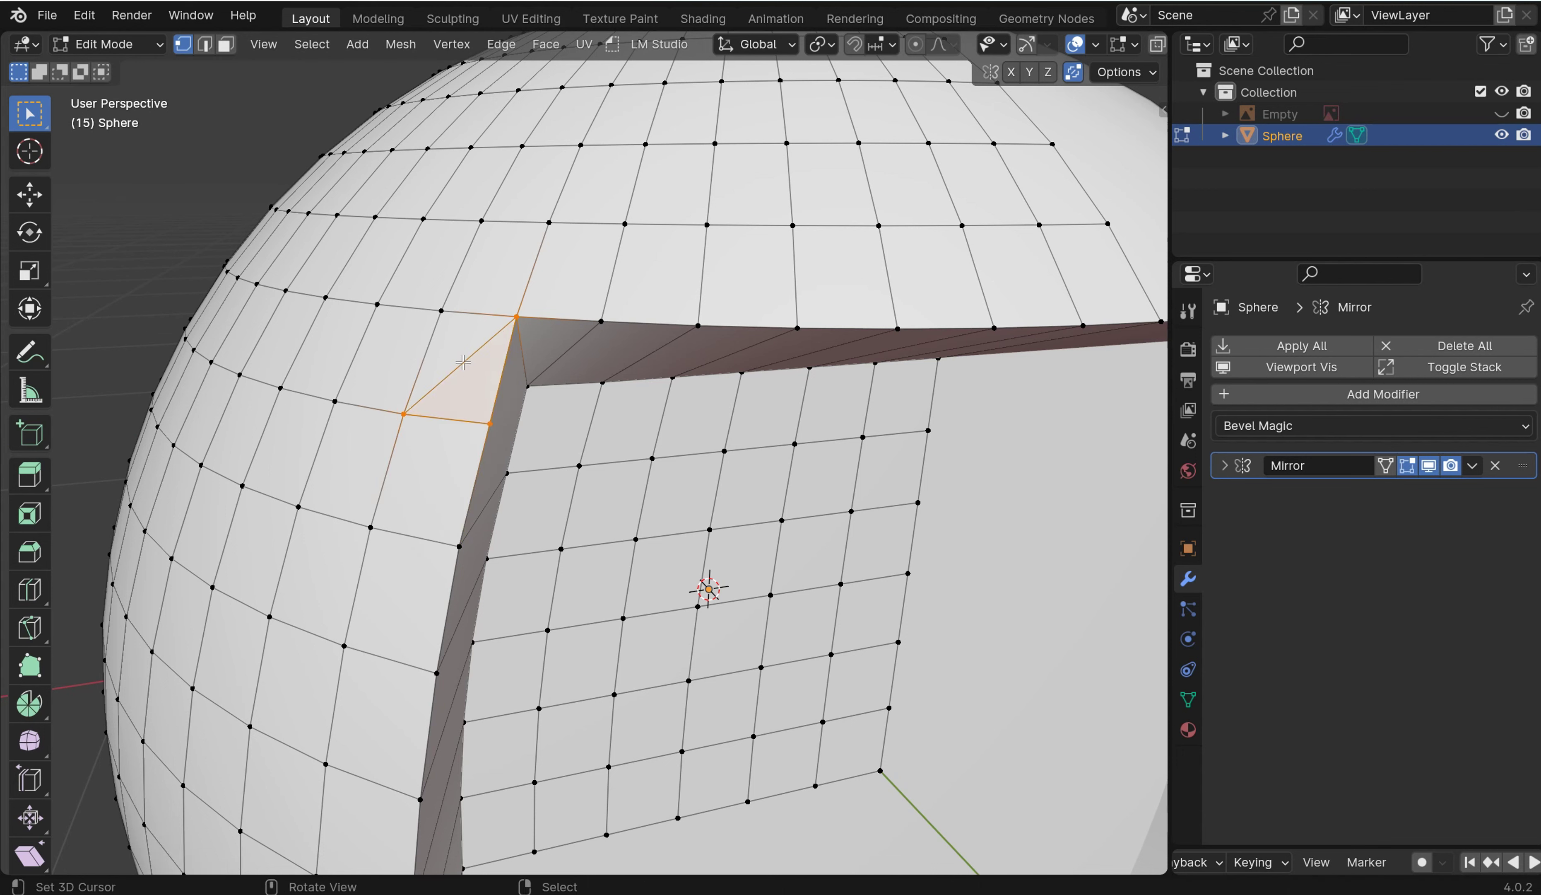
Dissolve the diagonal edge of the corner triangle beside the recess and check the corner in Object Mode.
key(2)
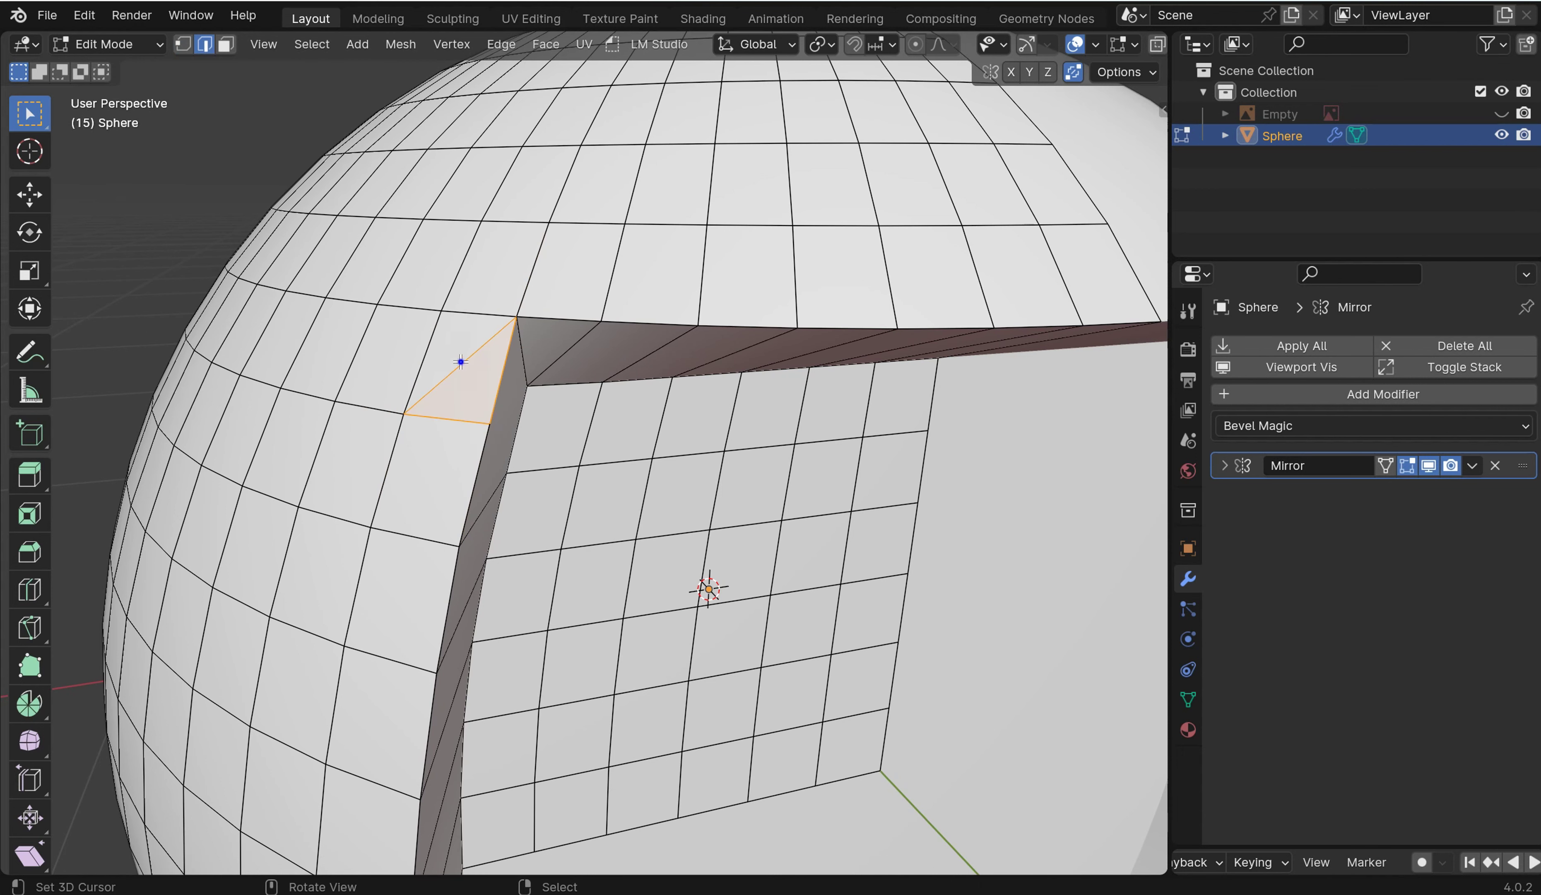
click(461, 361)
key(x)
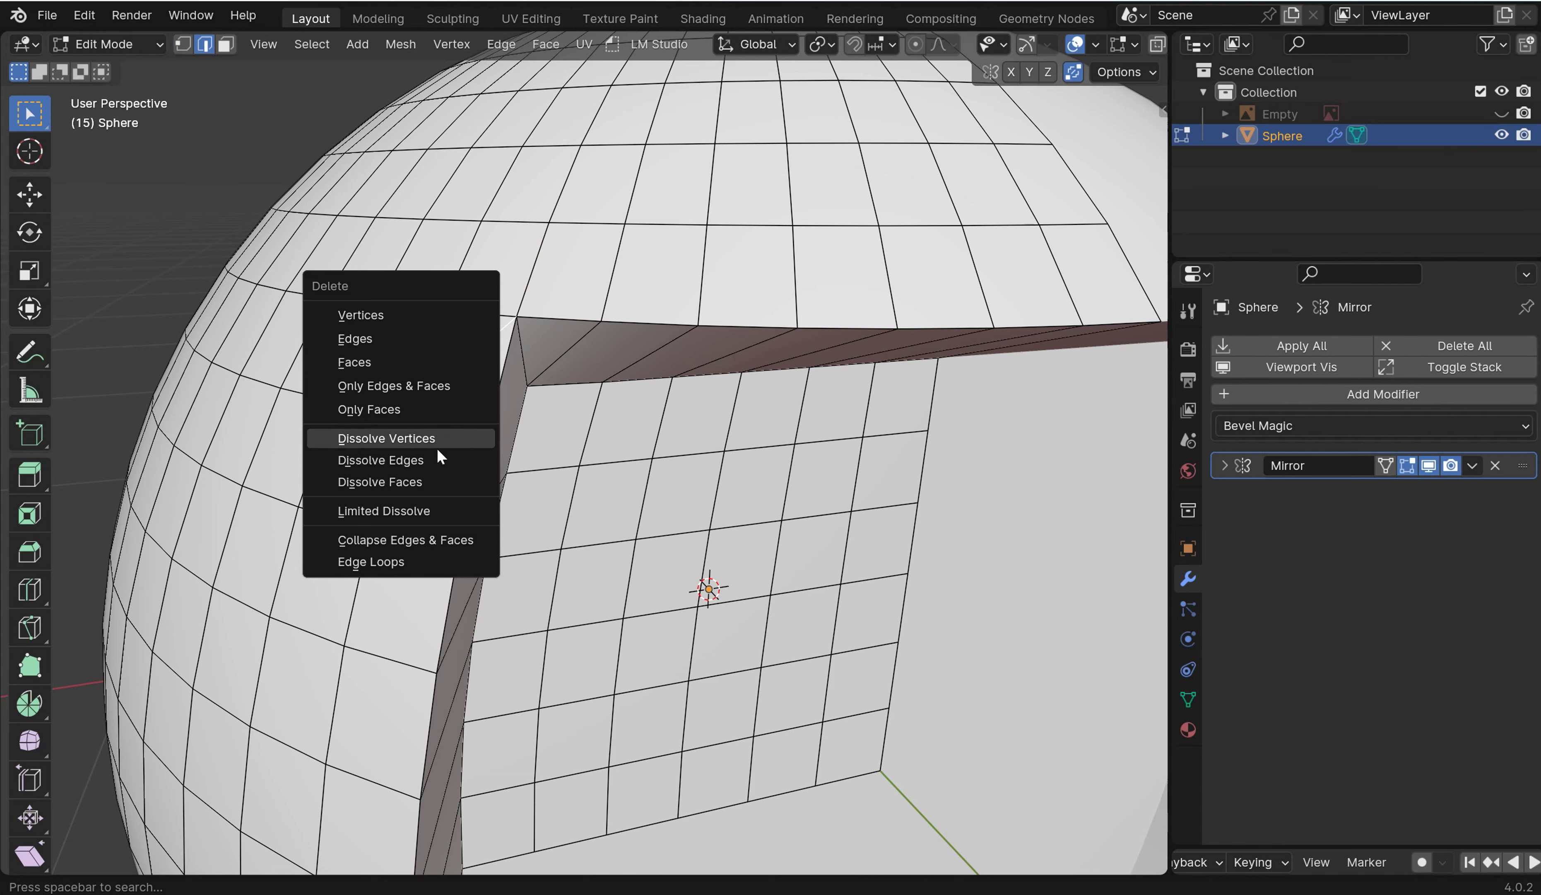
click(438, 458)
mouse_move(623, 353)
middle_down()
mouse_move(594, 348)
mouse_move(645, 338)
middle_up()
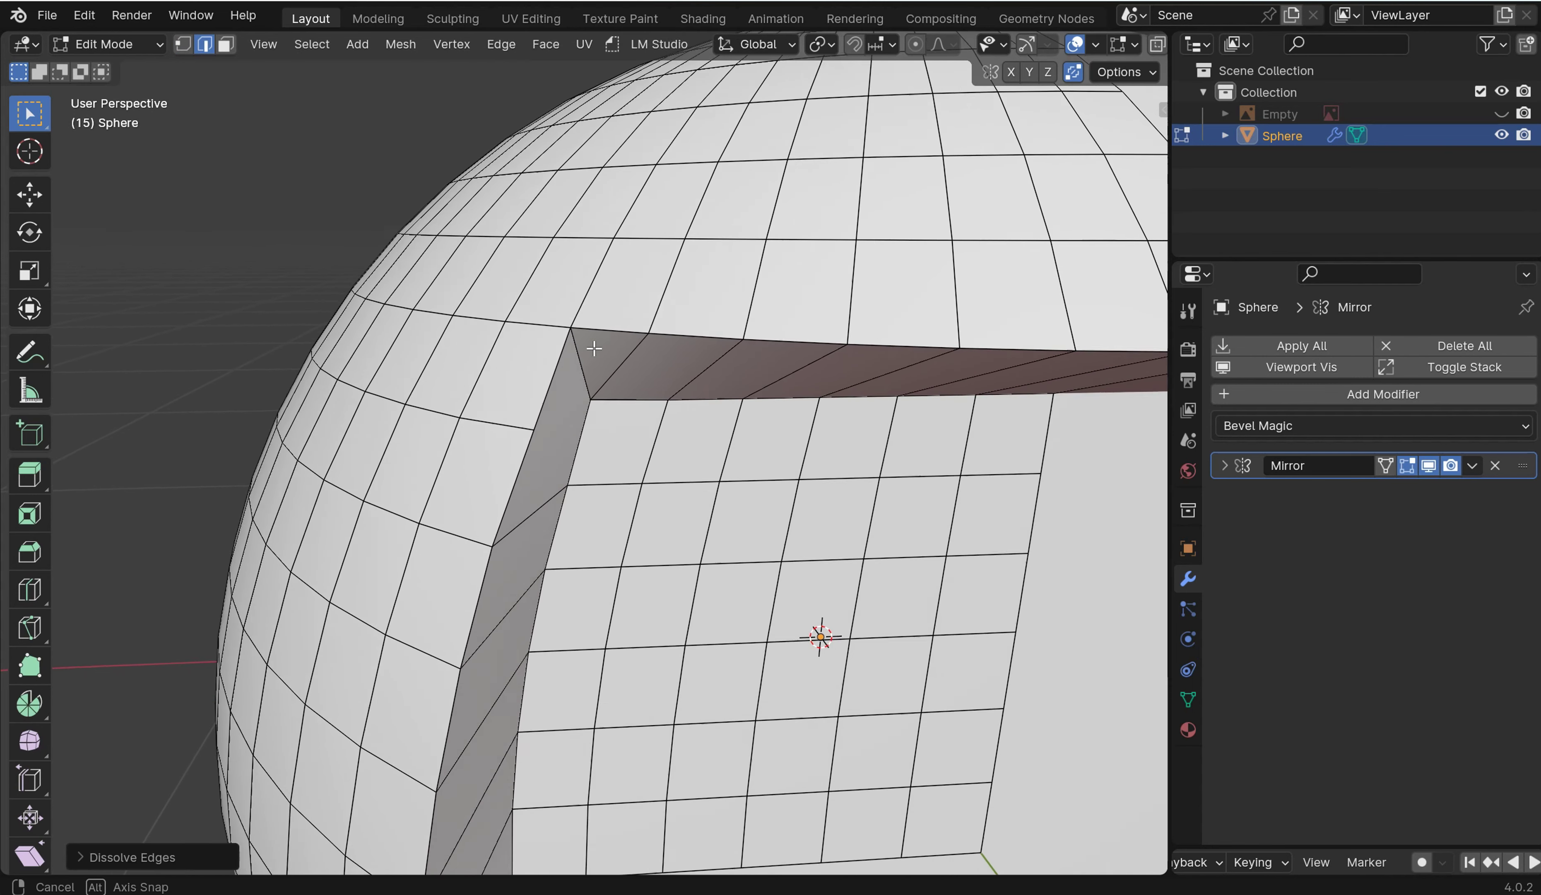
key(Tab)
scroll(829, 389, down, 3)
middle_drag(843, 372, 674, 309)
scroll(688, 230, down, 2)
Save the file and apply all modifiers on the sphere in Object Mode.
key(Tab)
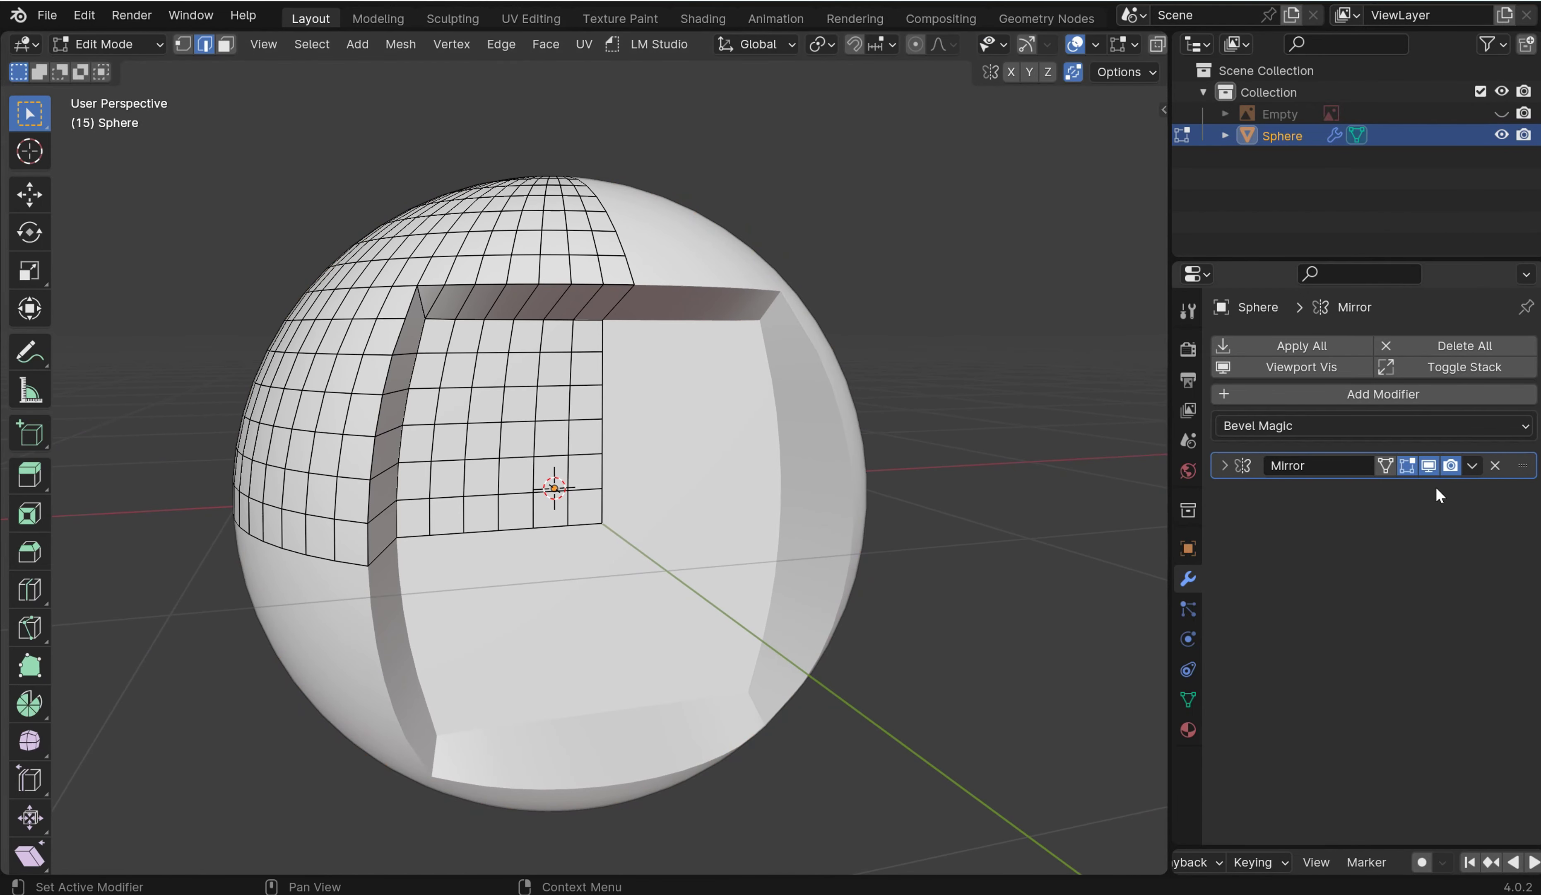
middle_drag(775, 354, 825, 373)
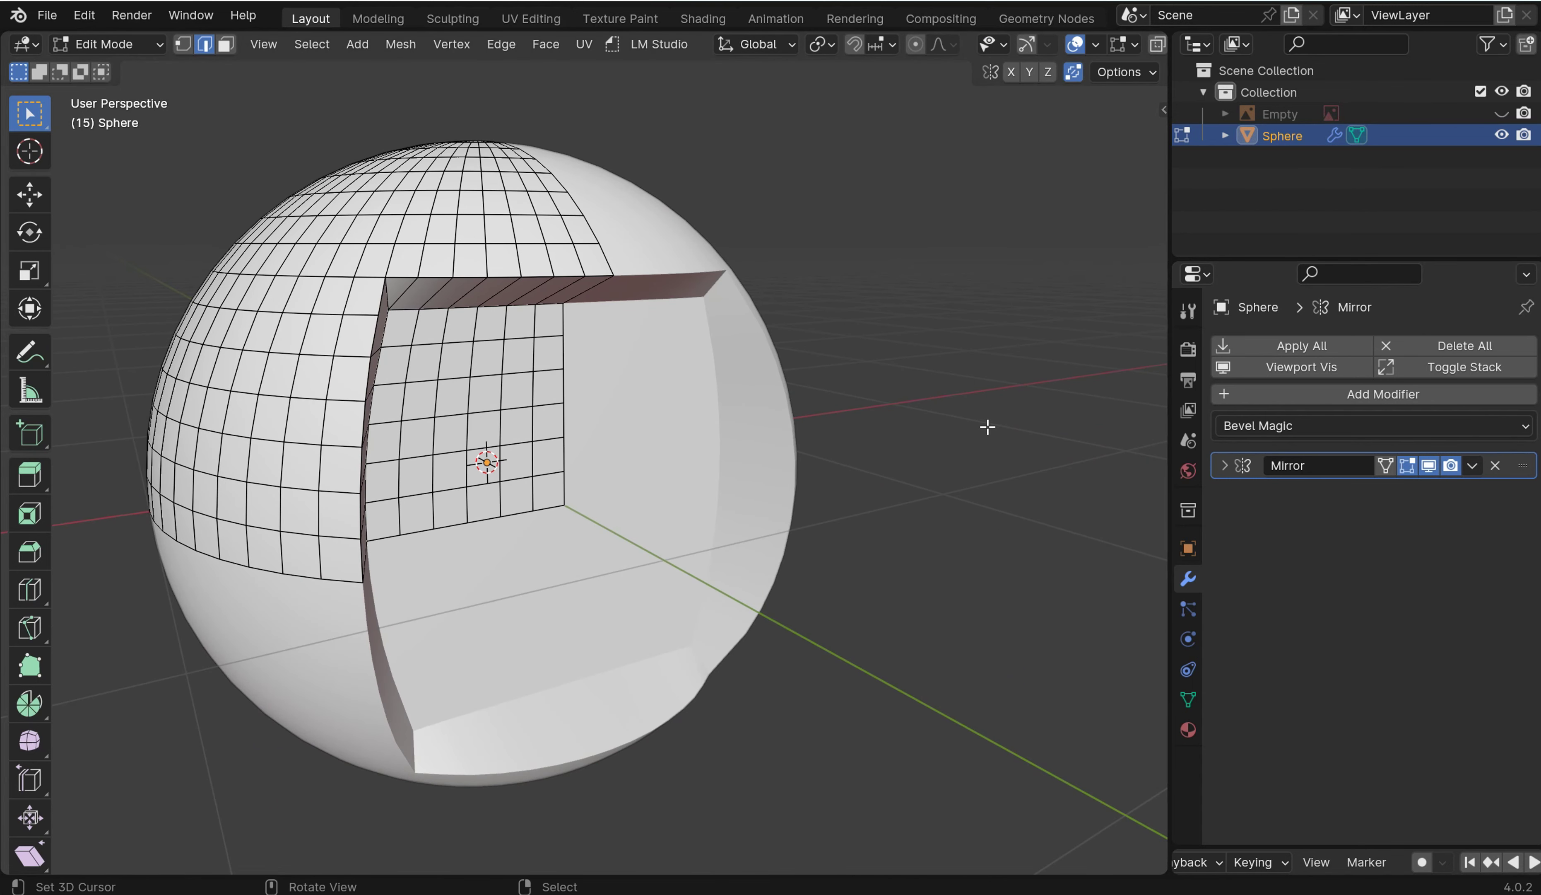
key(ctrl+s)
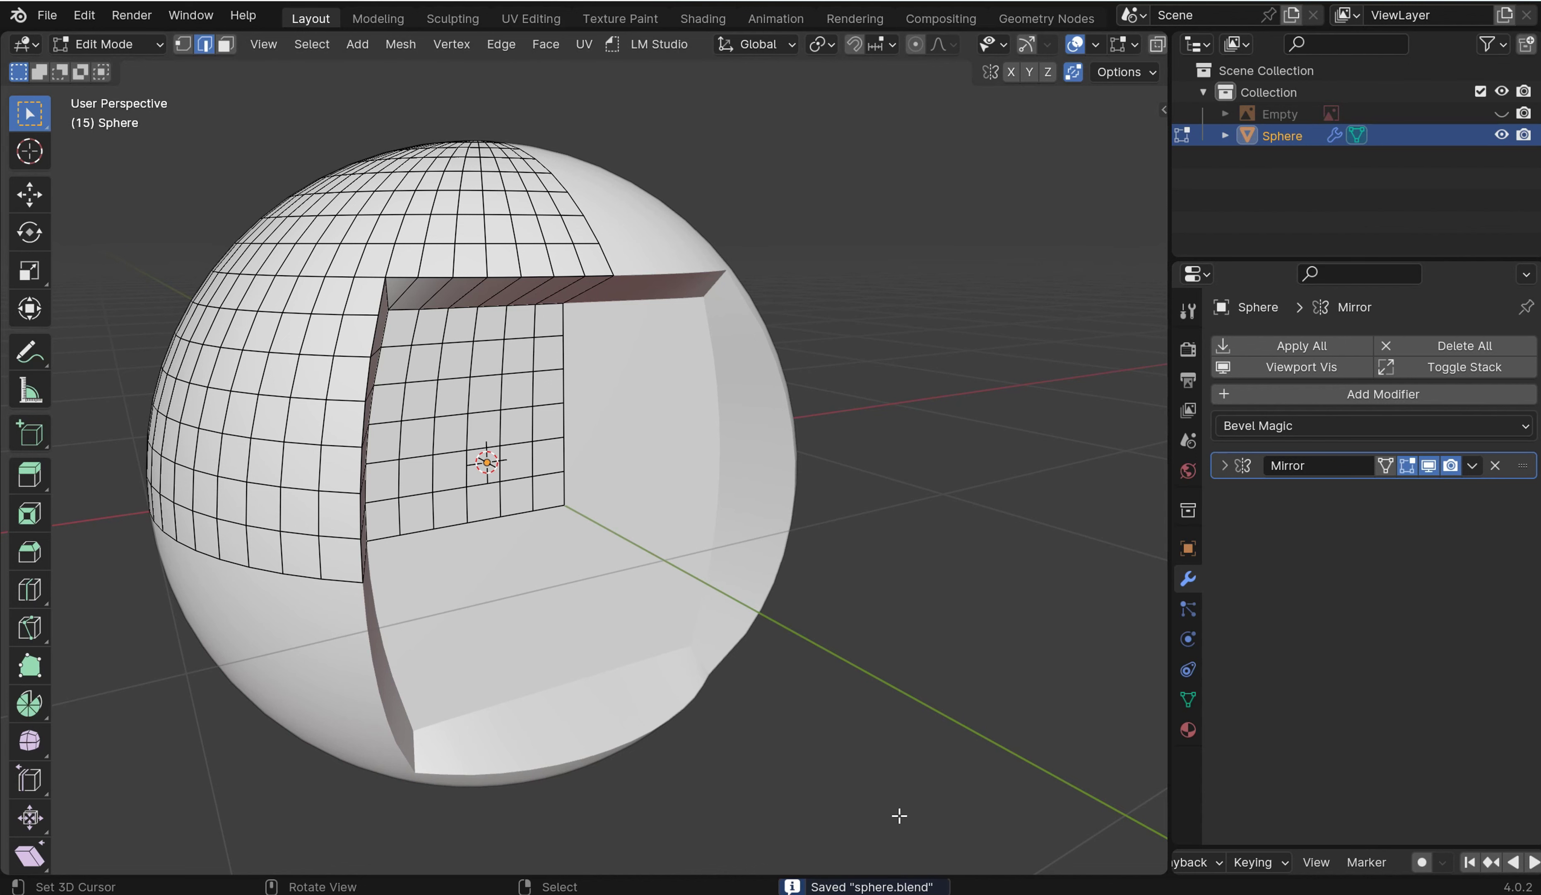
key(Tab)
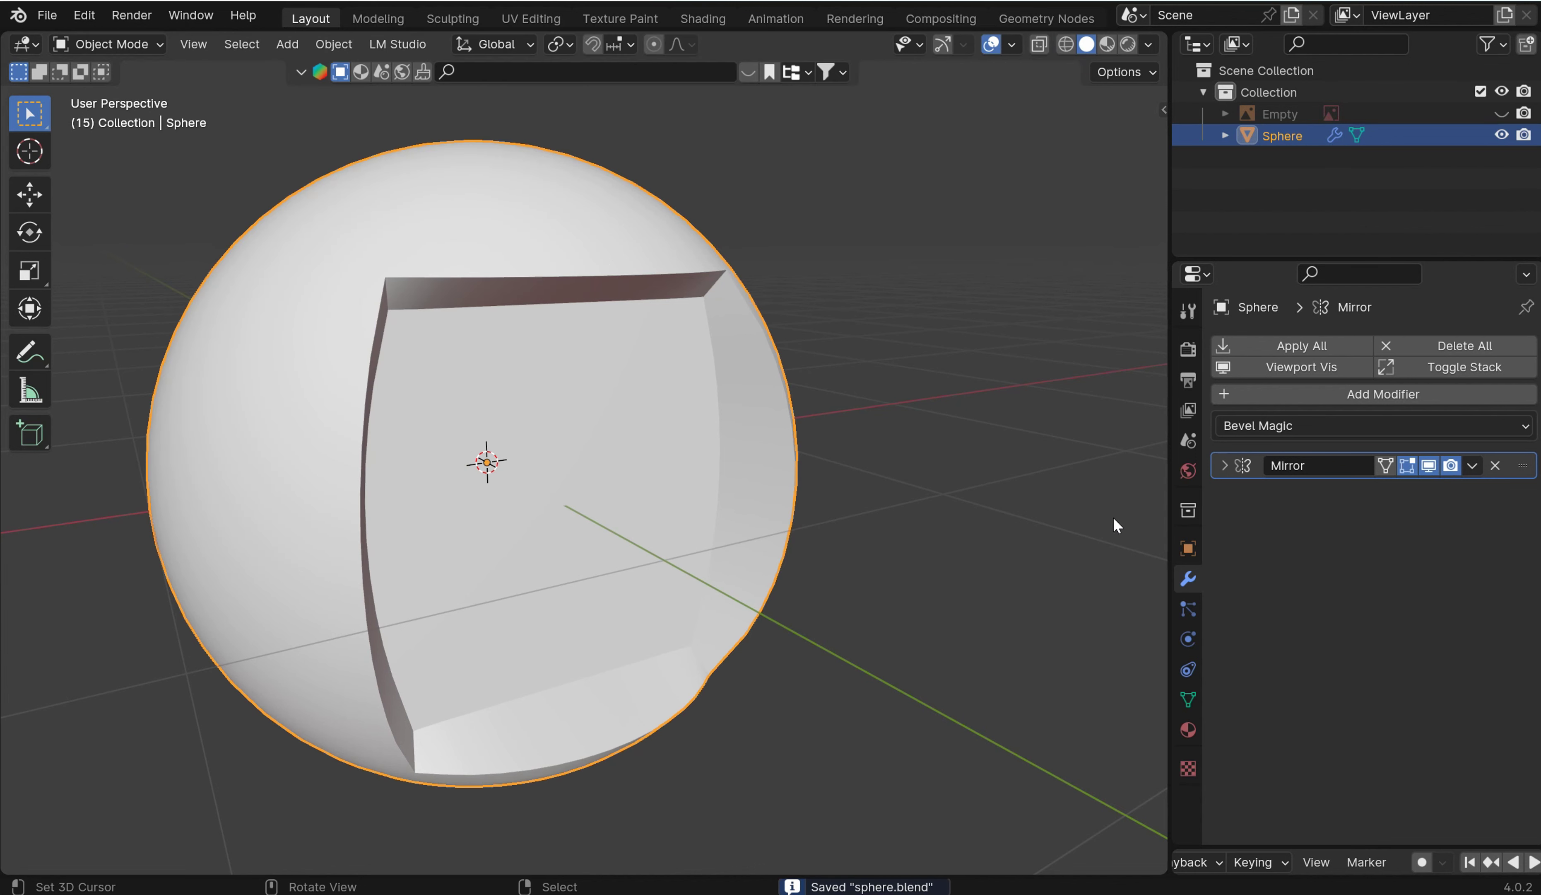
click(1332, 344)
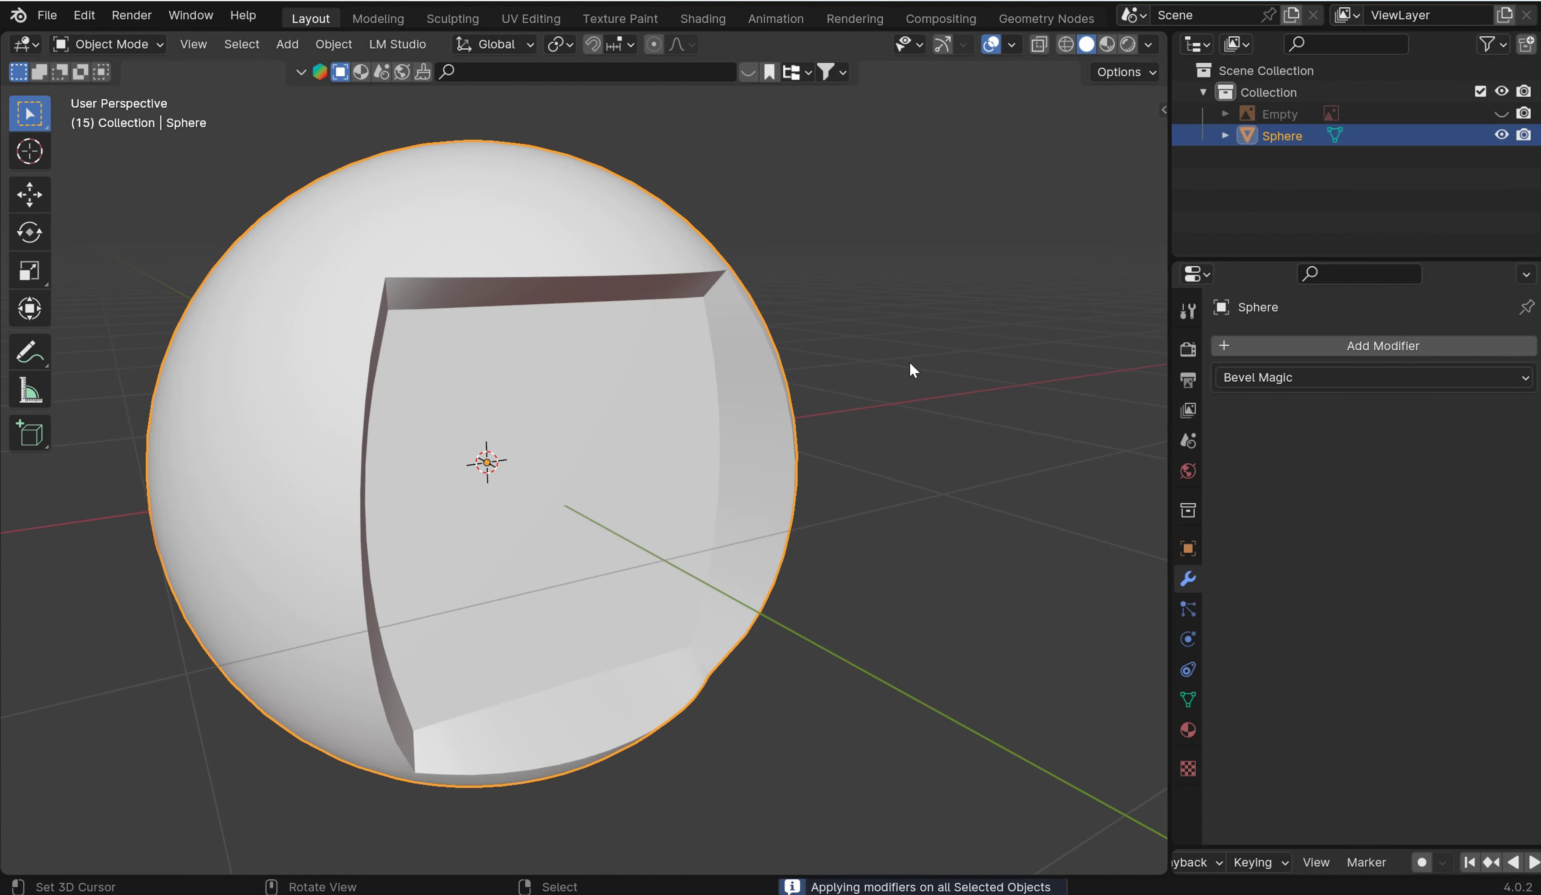
Add a Bevel modifier to the sphere and inspect the bevelled recess edges in Object Mode.
key(Tab)
mouse_move(915, 405)
middle_down()
mouse_move(709, 451)
mouse_move(949, 417)
mouse_move(987, 372)
mouse_move(954, 364)
mouse_move(898, 399)
middle_up()
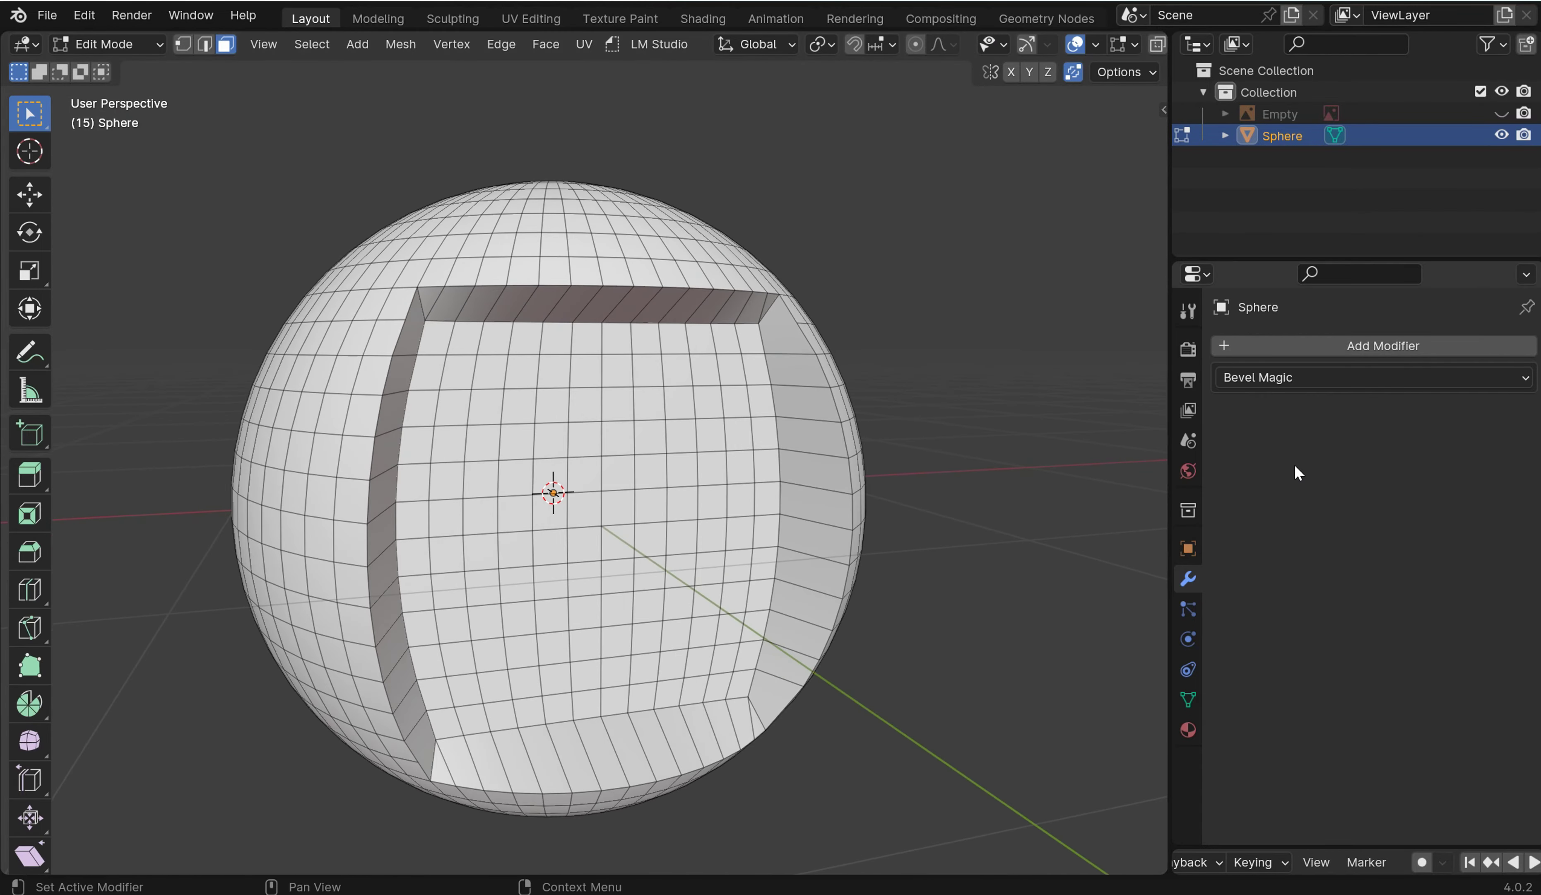
click(1306, 347)
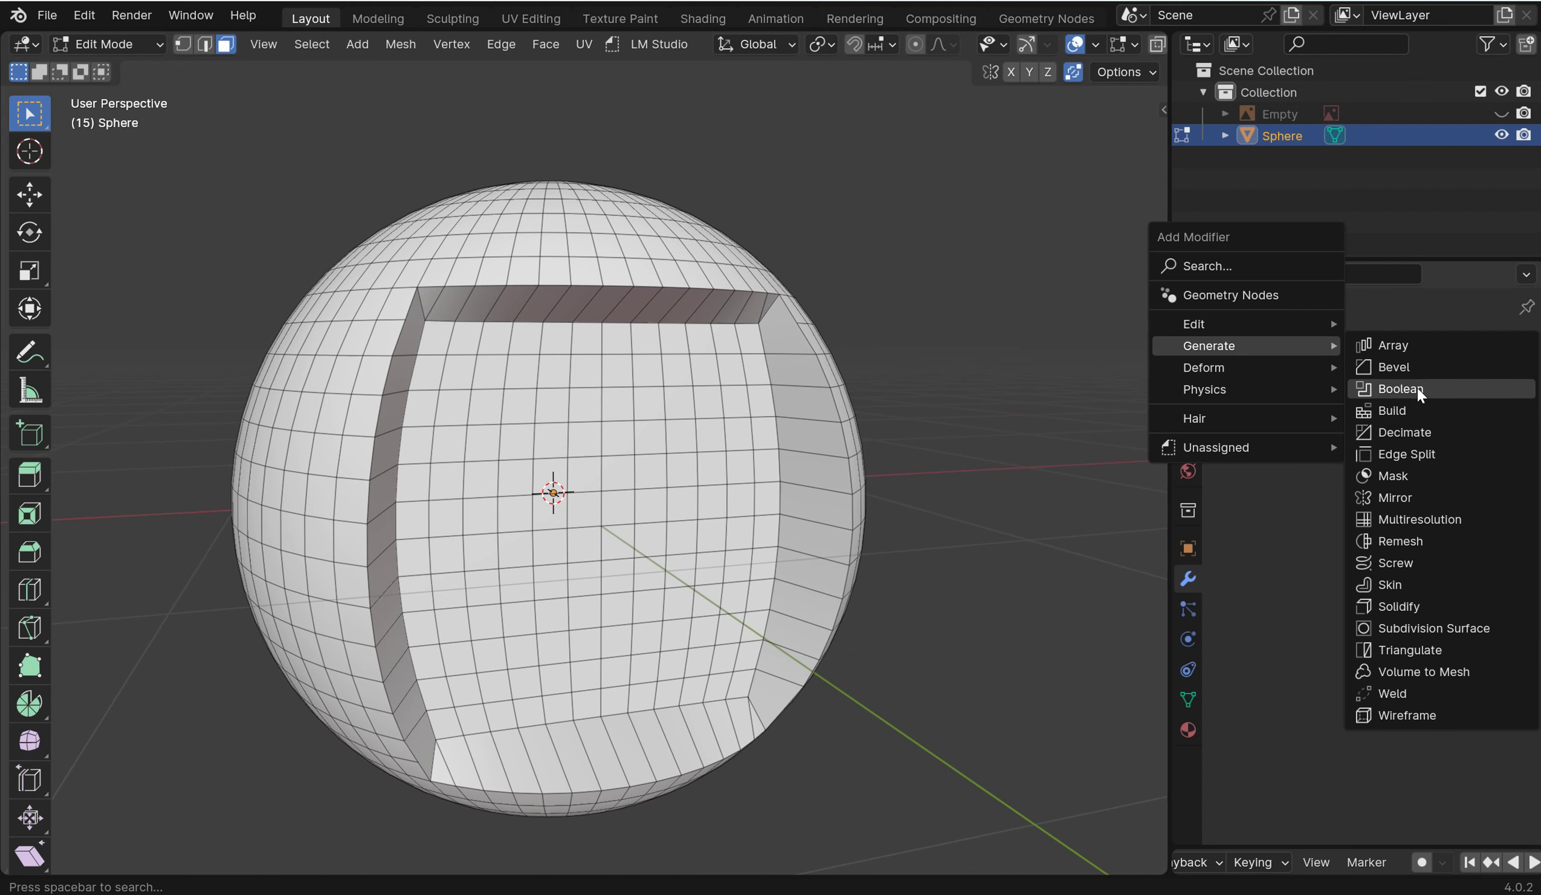
click(1424, 366)
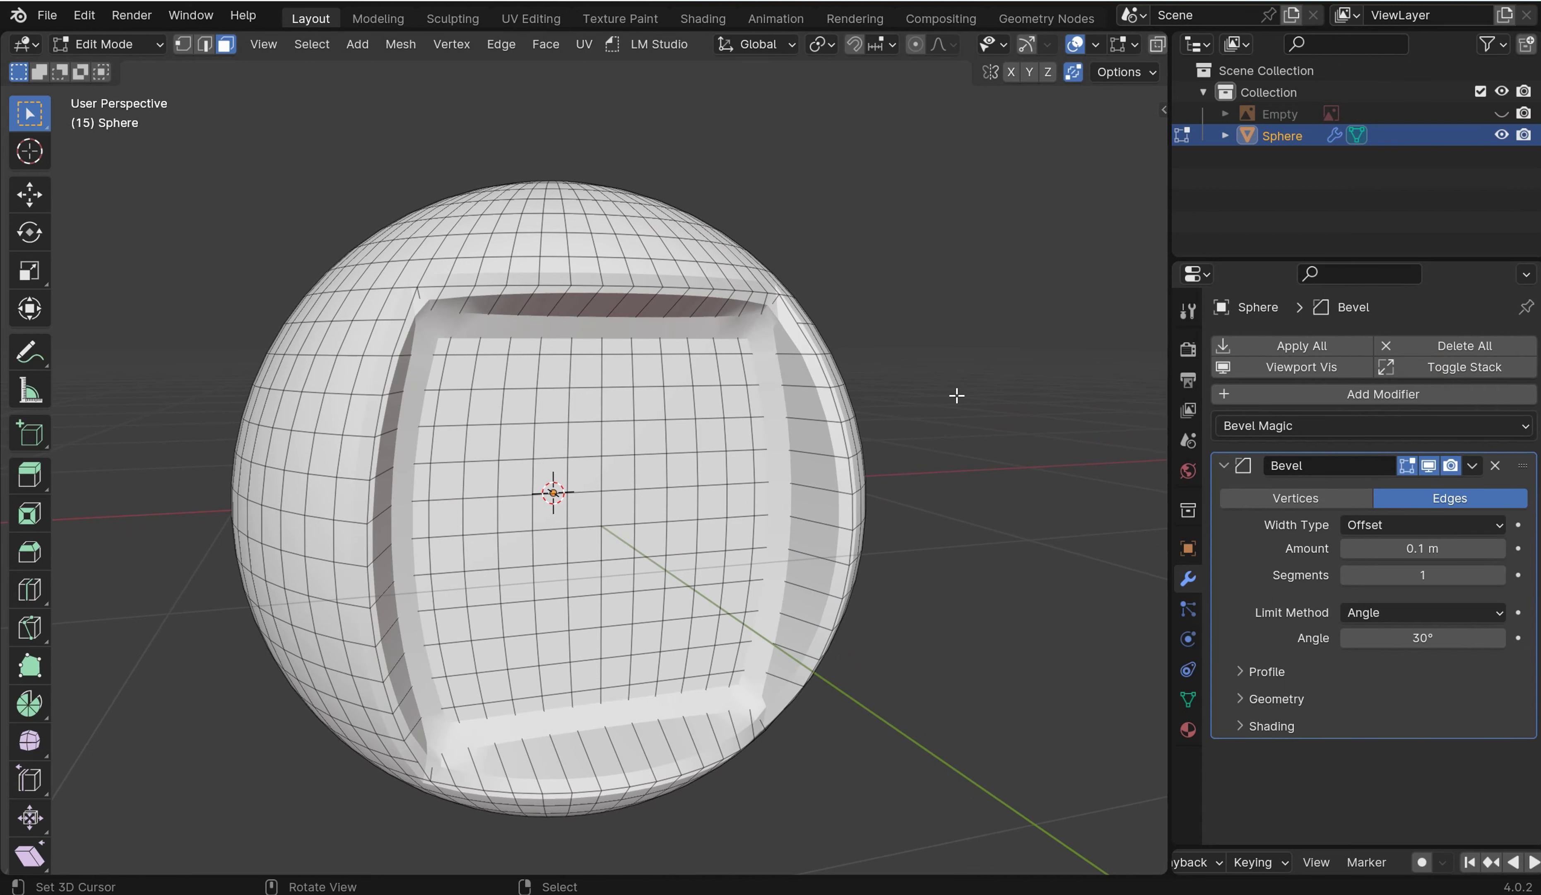
key(Tab)
middle_drag(936, 330, 1135, 154)
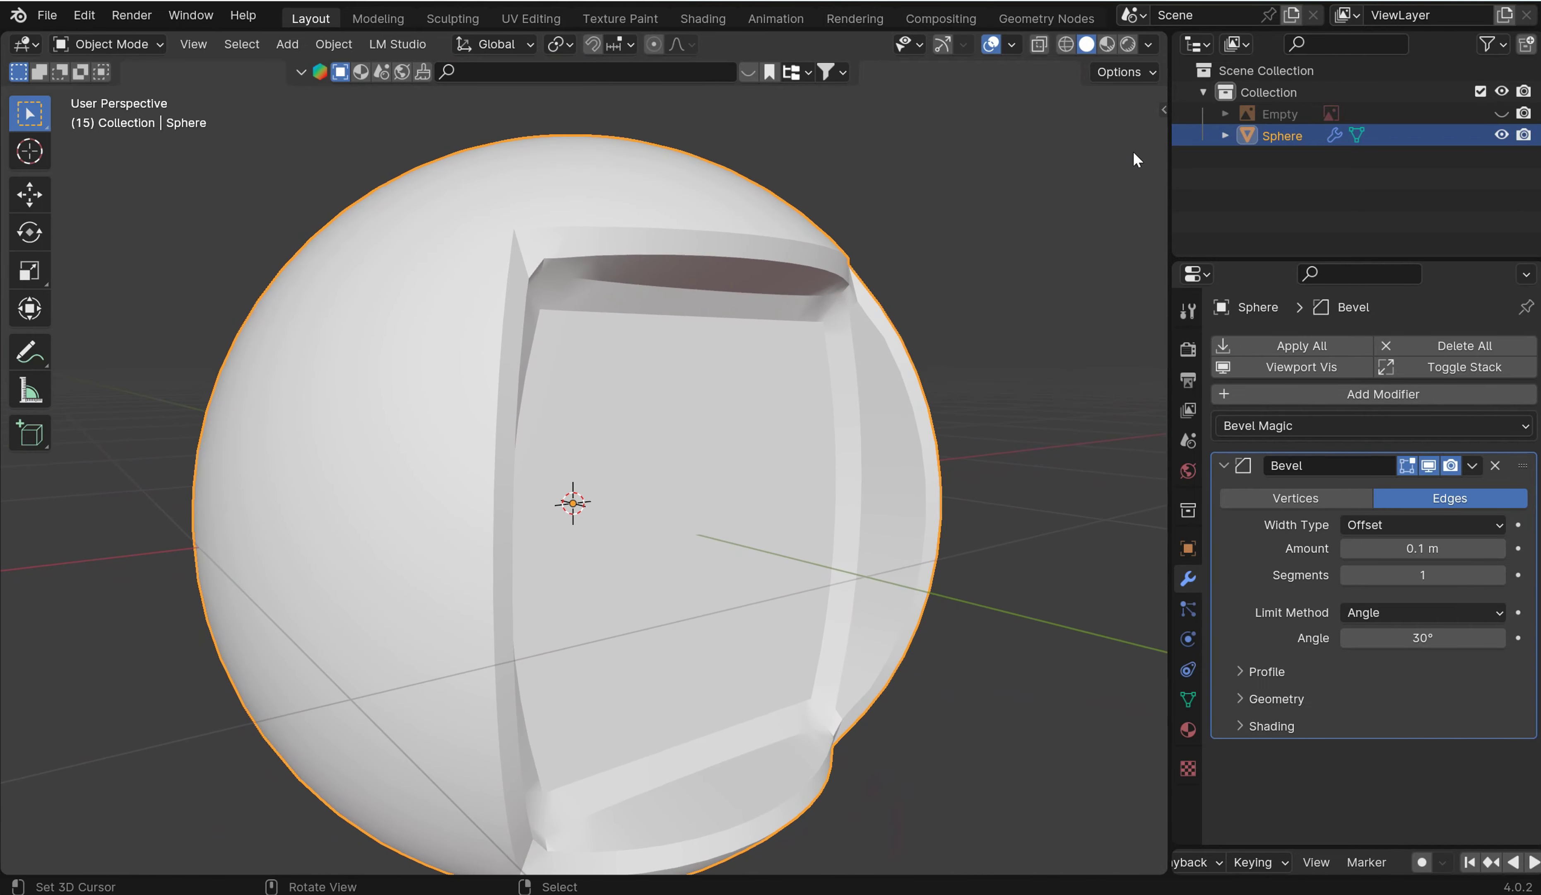
Switch the viewport lighting to MatCap with the glossy dark grey sphere and inspect the reflections around the recess.
click(1148, 45)
click(1129, 147)
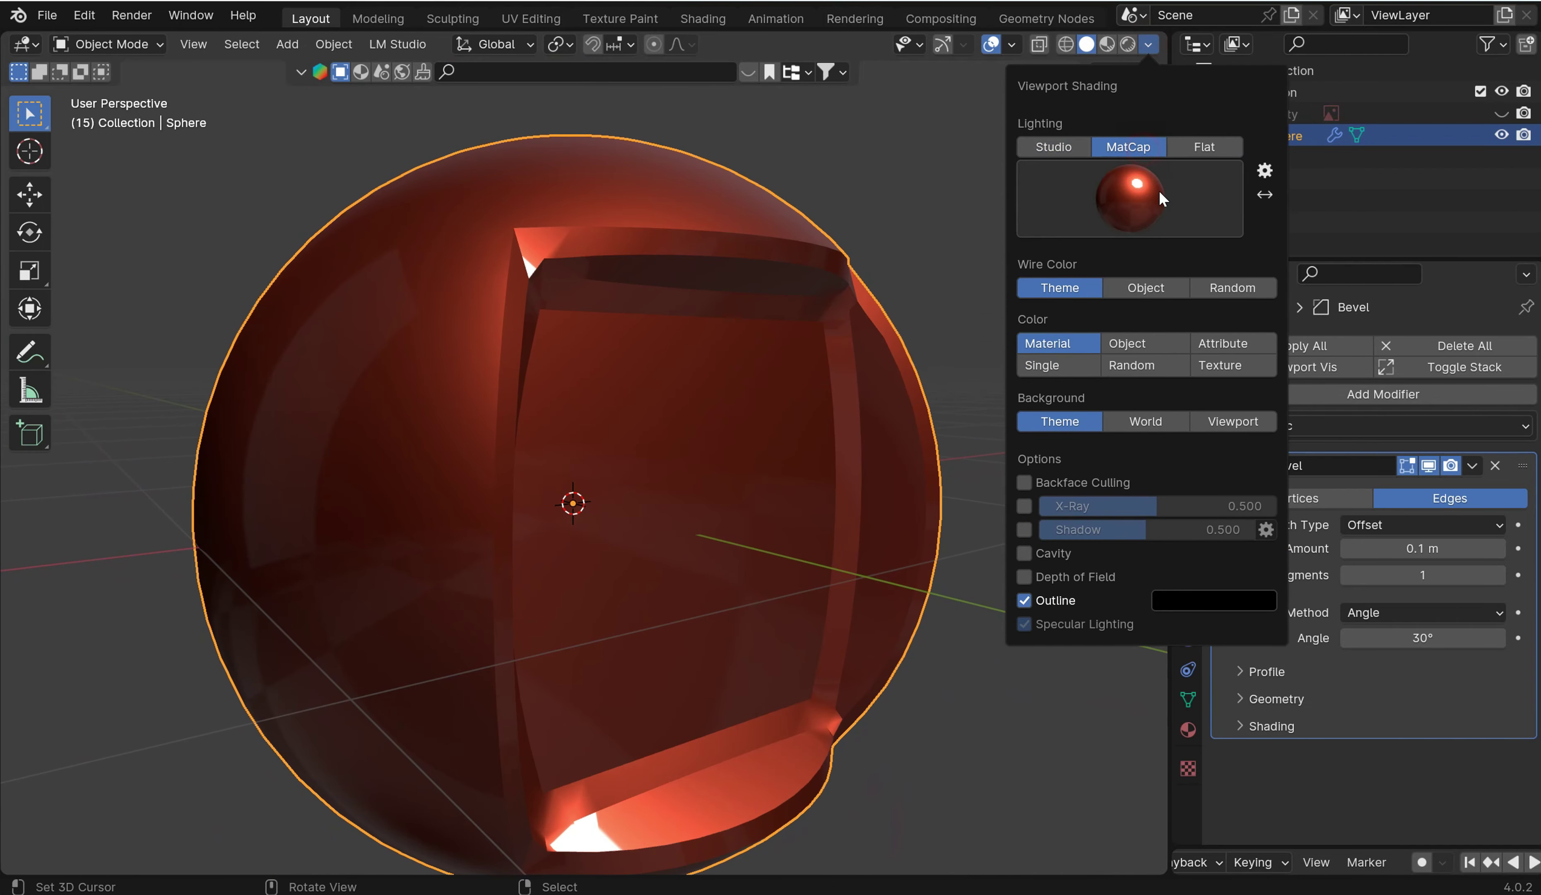
click(1160, 191)
click(1193, 366)
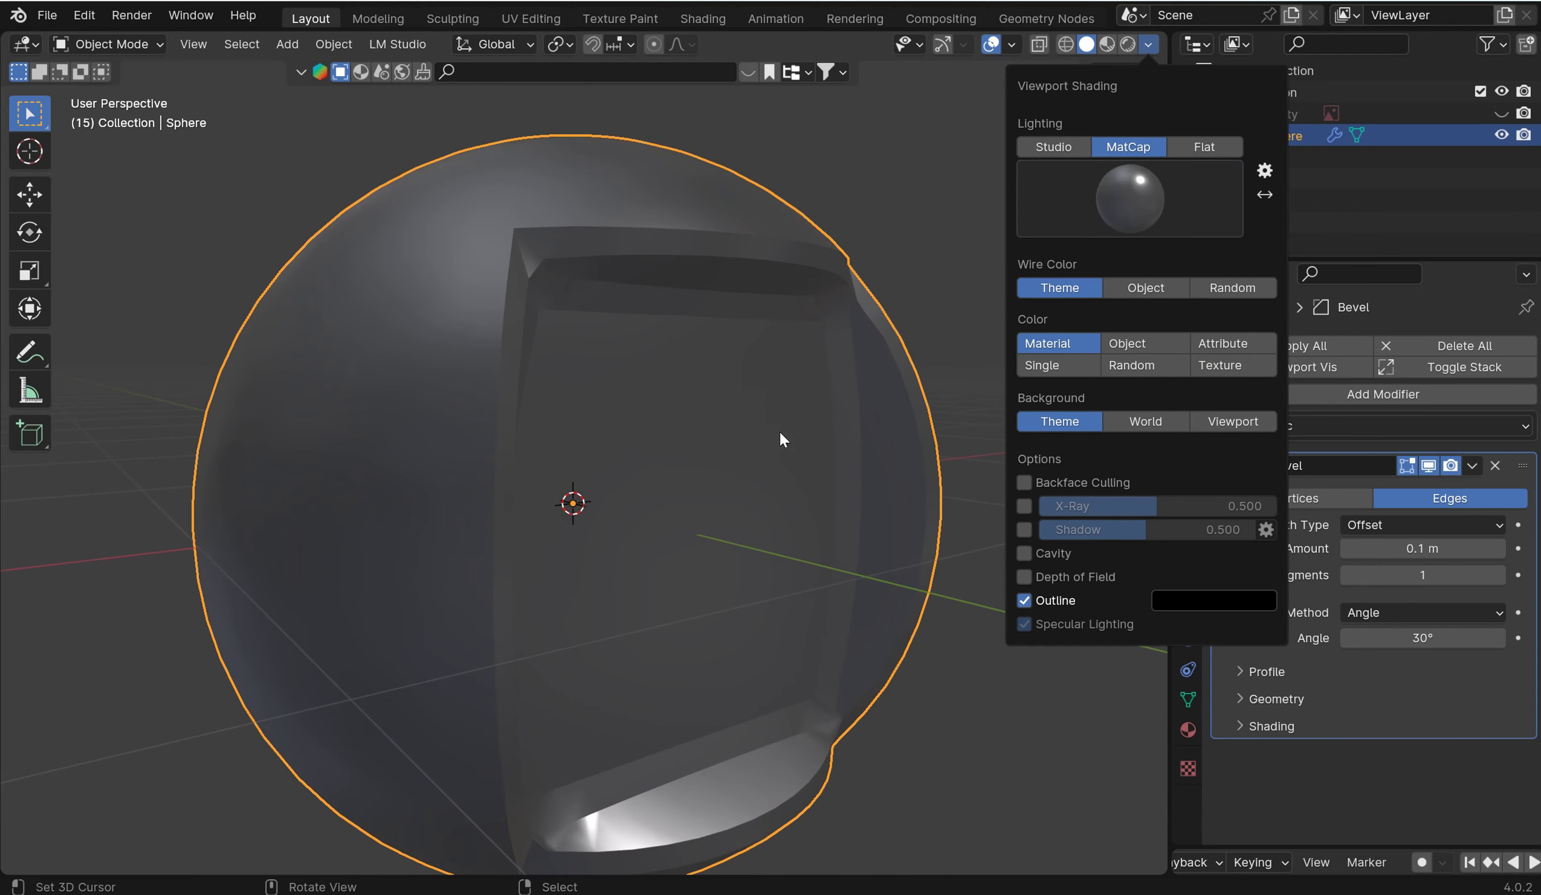
mouse_move(780, 431)
middle_down()
mouse_move(674, 419)
mouse_move(557, 348)
mouse_move(754, 354)
middle_up()
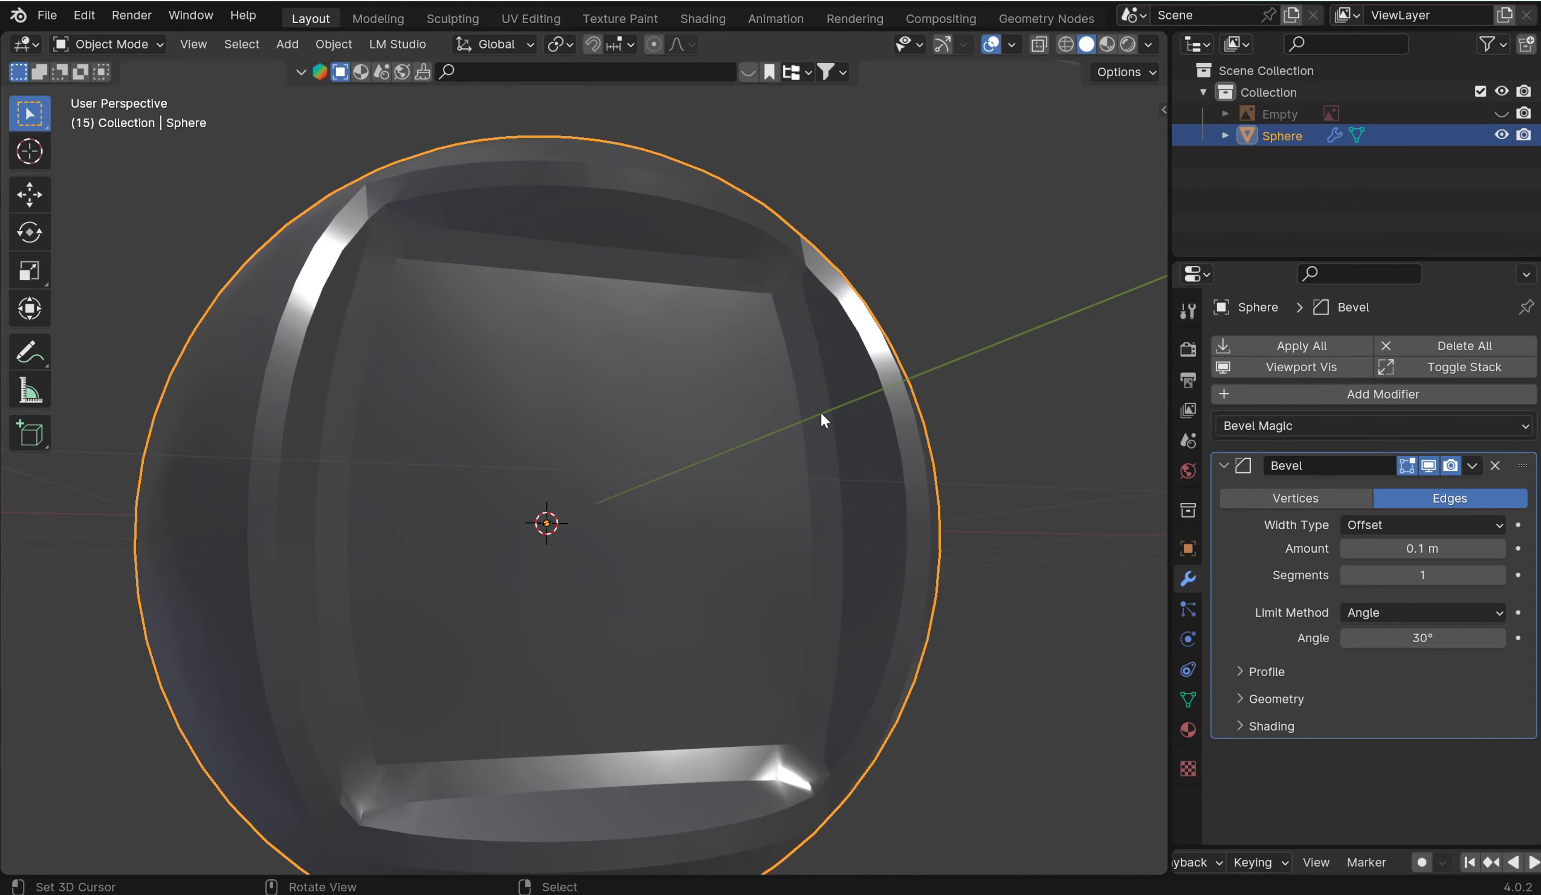
mouse_move(821, 413)
middle_down()
mouse_move(813, 361)
mouse_move(825, 386)
middle_up()
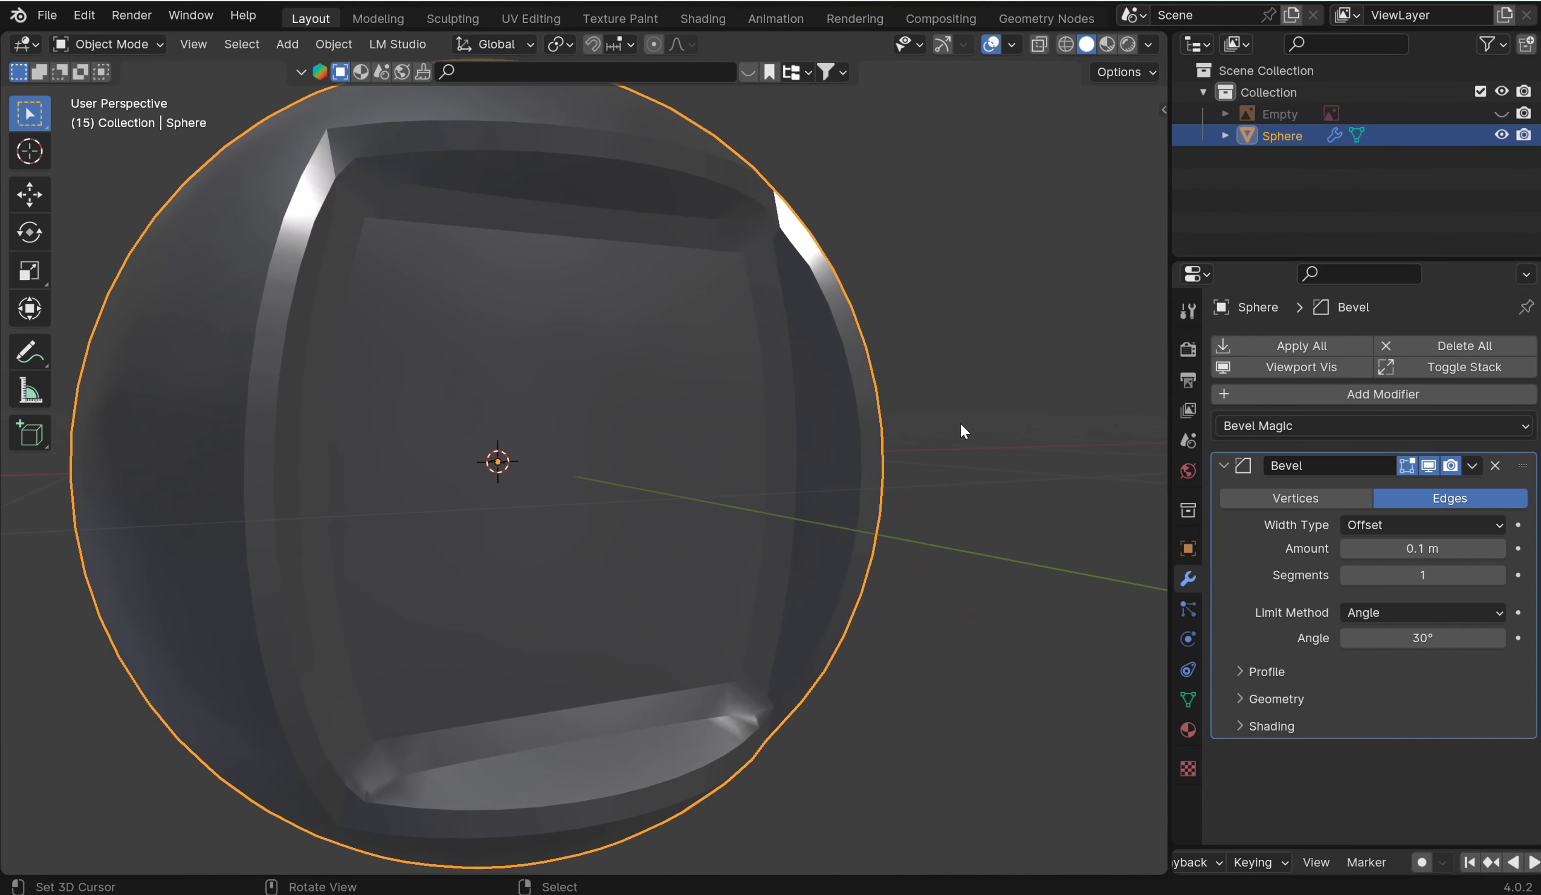
Set the bevel to 4 segments, enable Harden Normals, and inspect the recess's upper corner.
key(t)
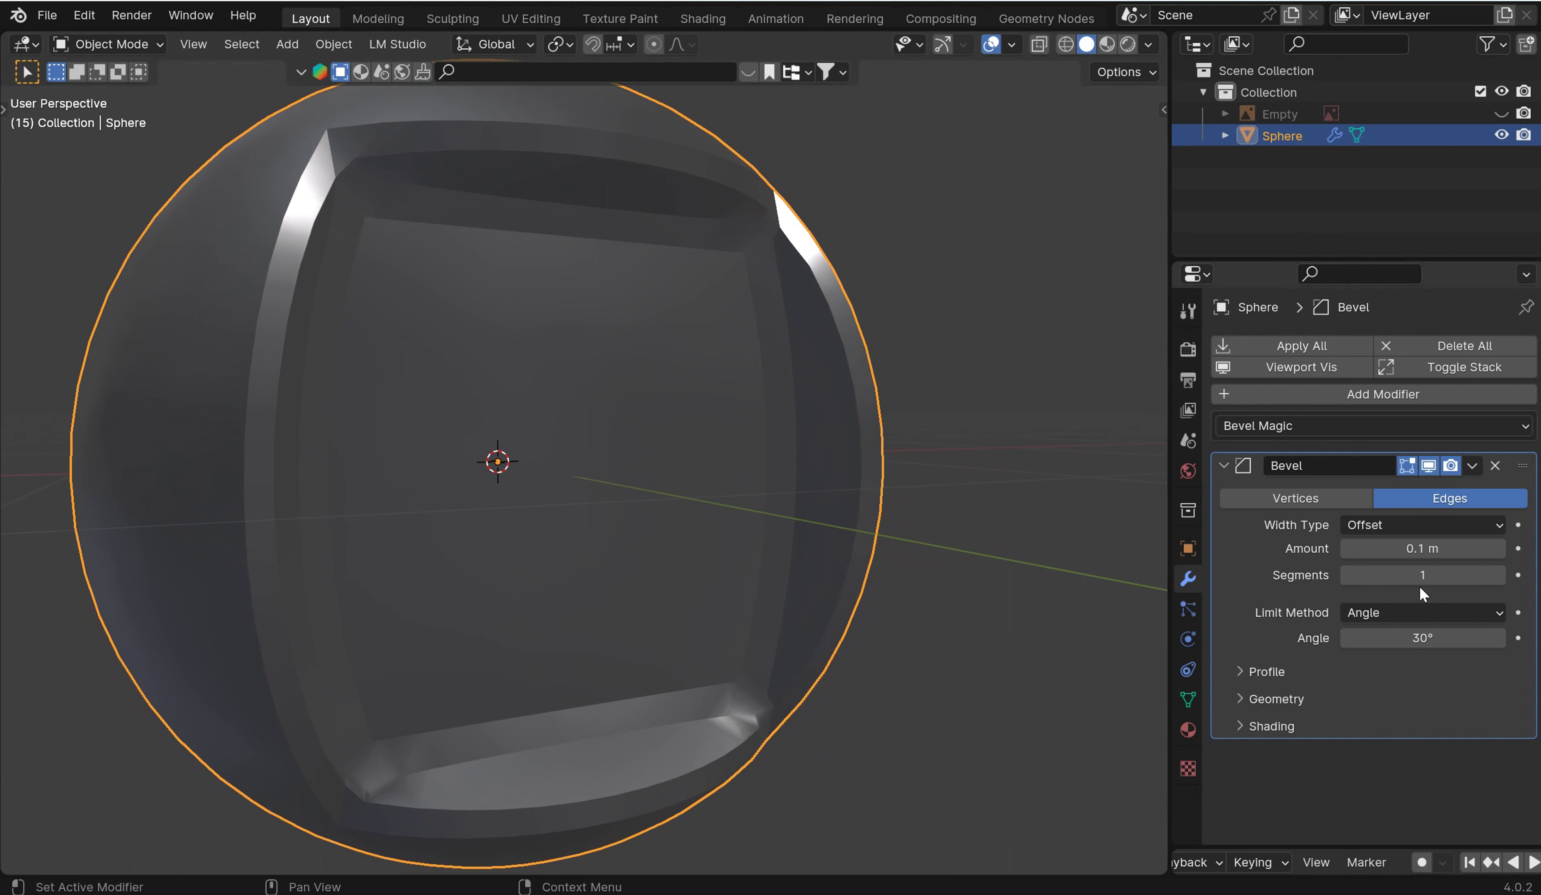
click(1499, 575)
click(1501, 574)
click(1500, 574)
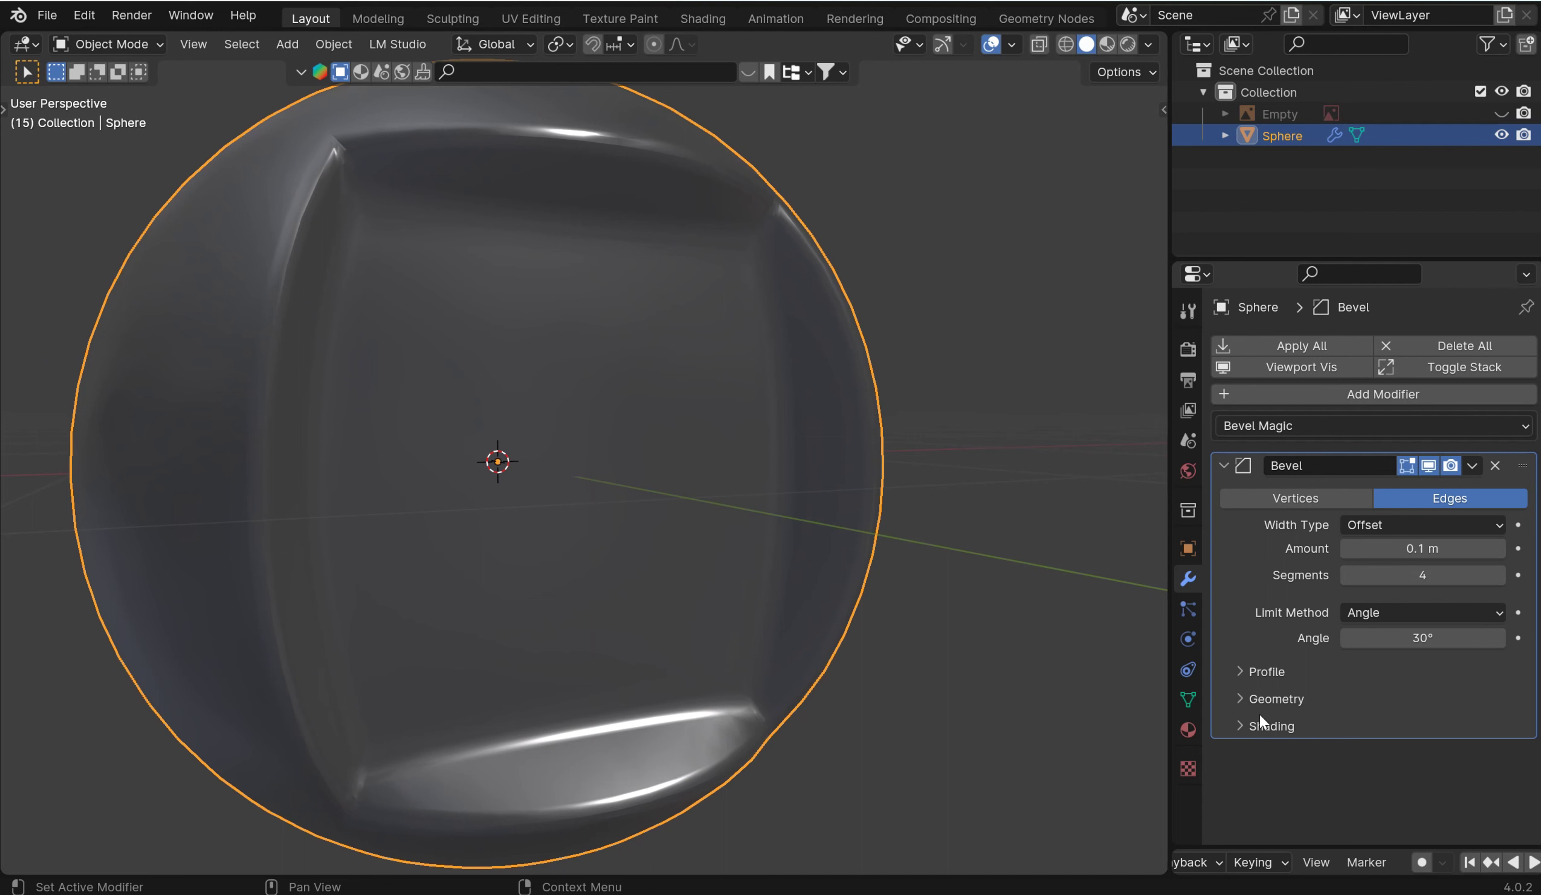
click(1250, 727)
click(1348, 758)
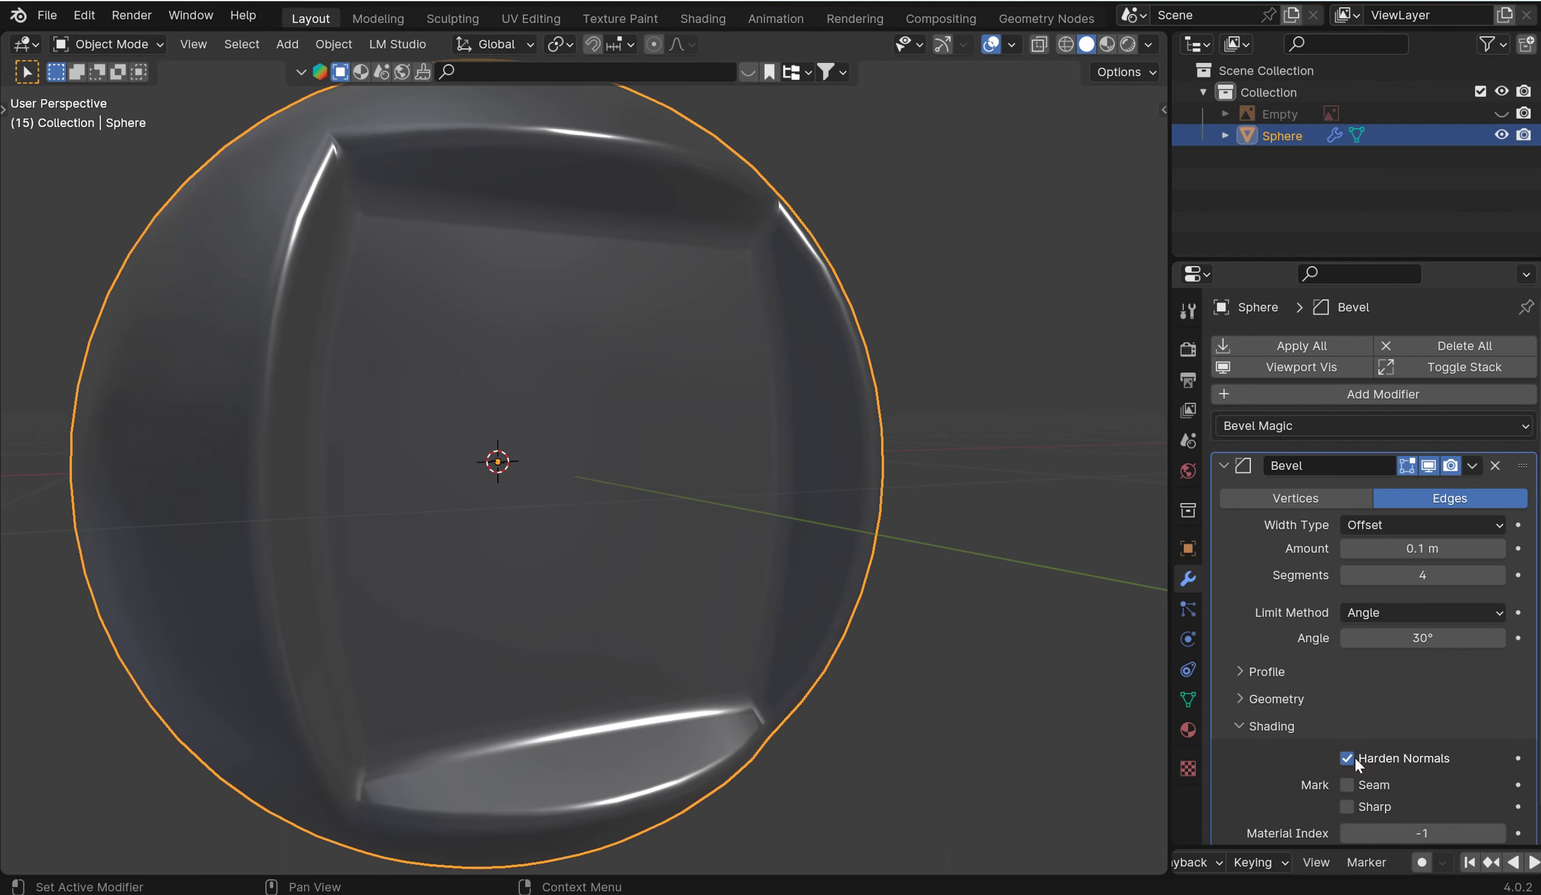
middle_drag(866, 295, 770, 410)
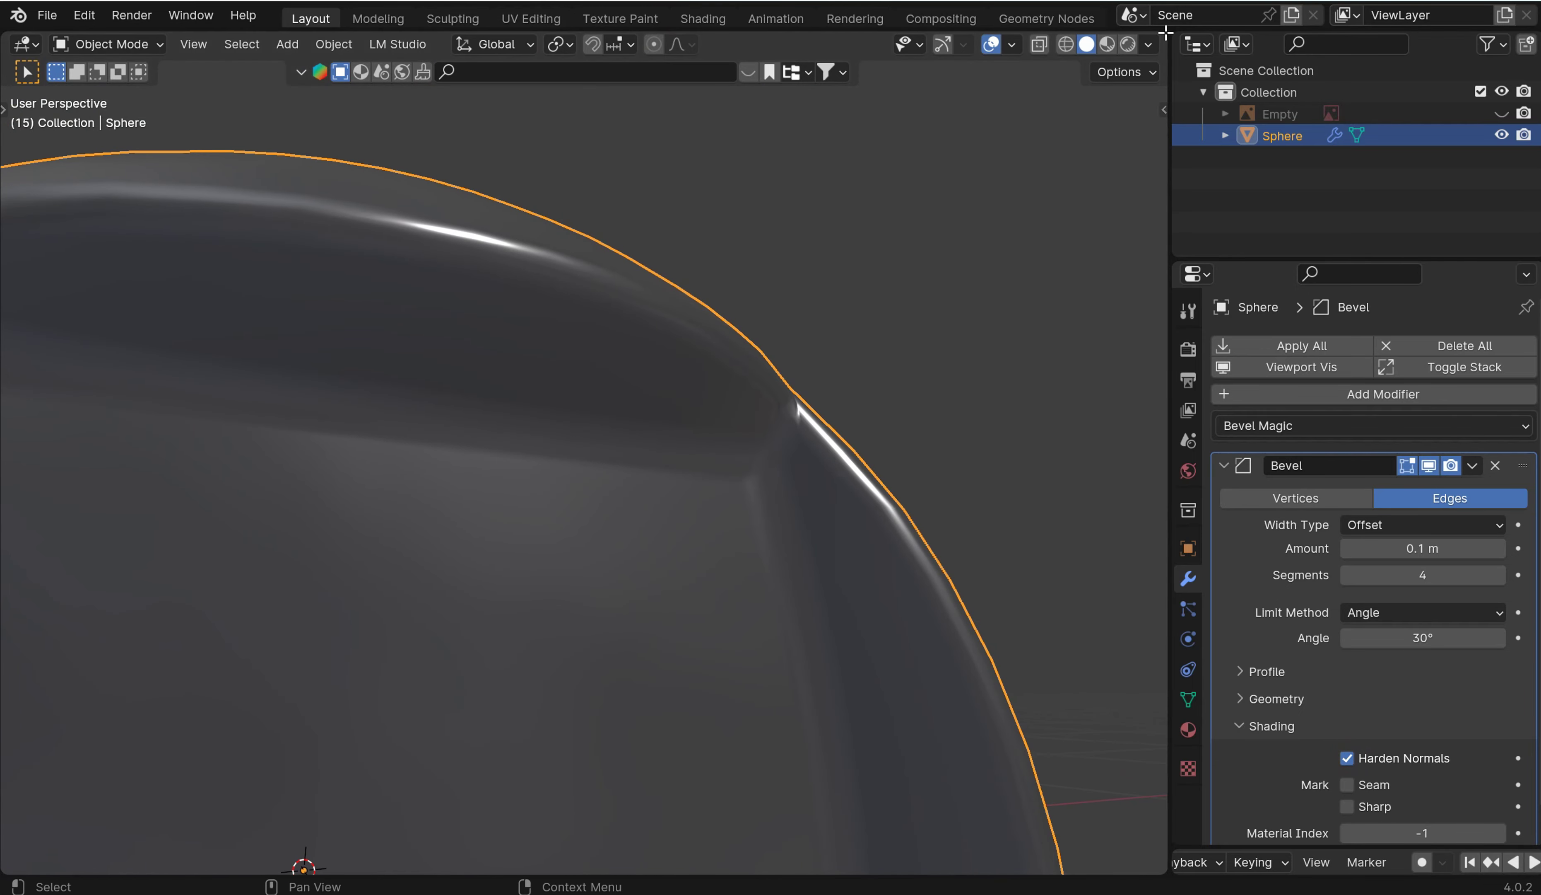
Change the viewport MatCap to the blue-grey metallic sphere with the orange highlight.
click(1147, 44)
click(1131, 184)
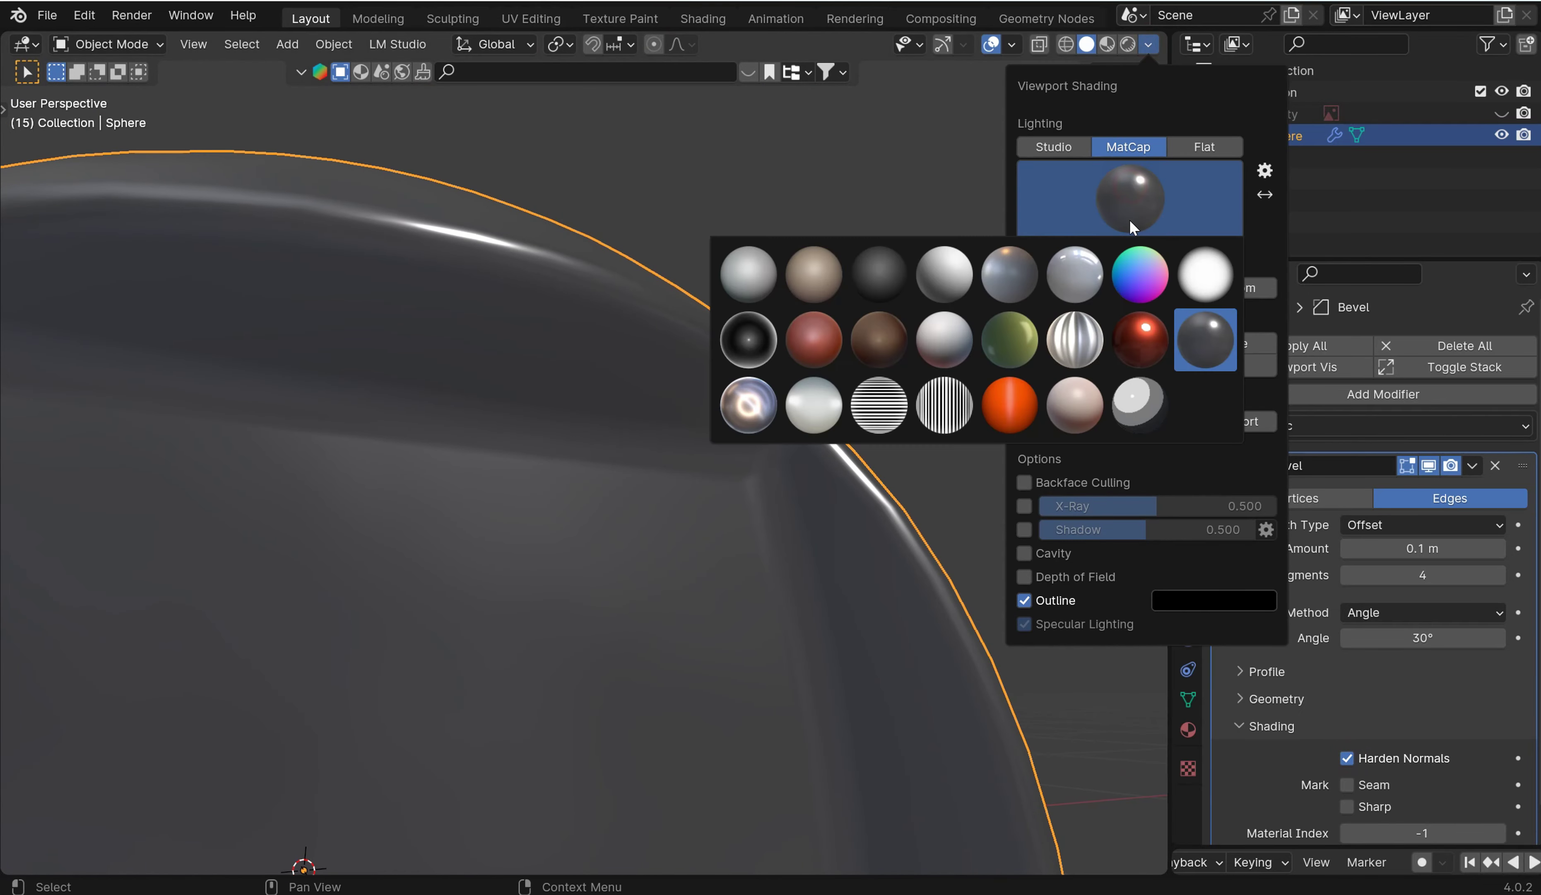
click(1012, 267)
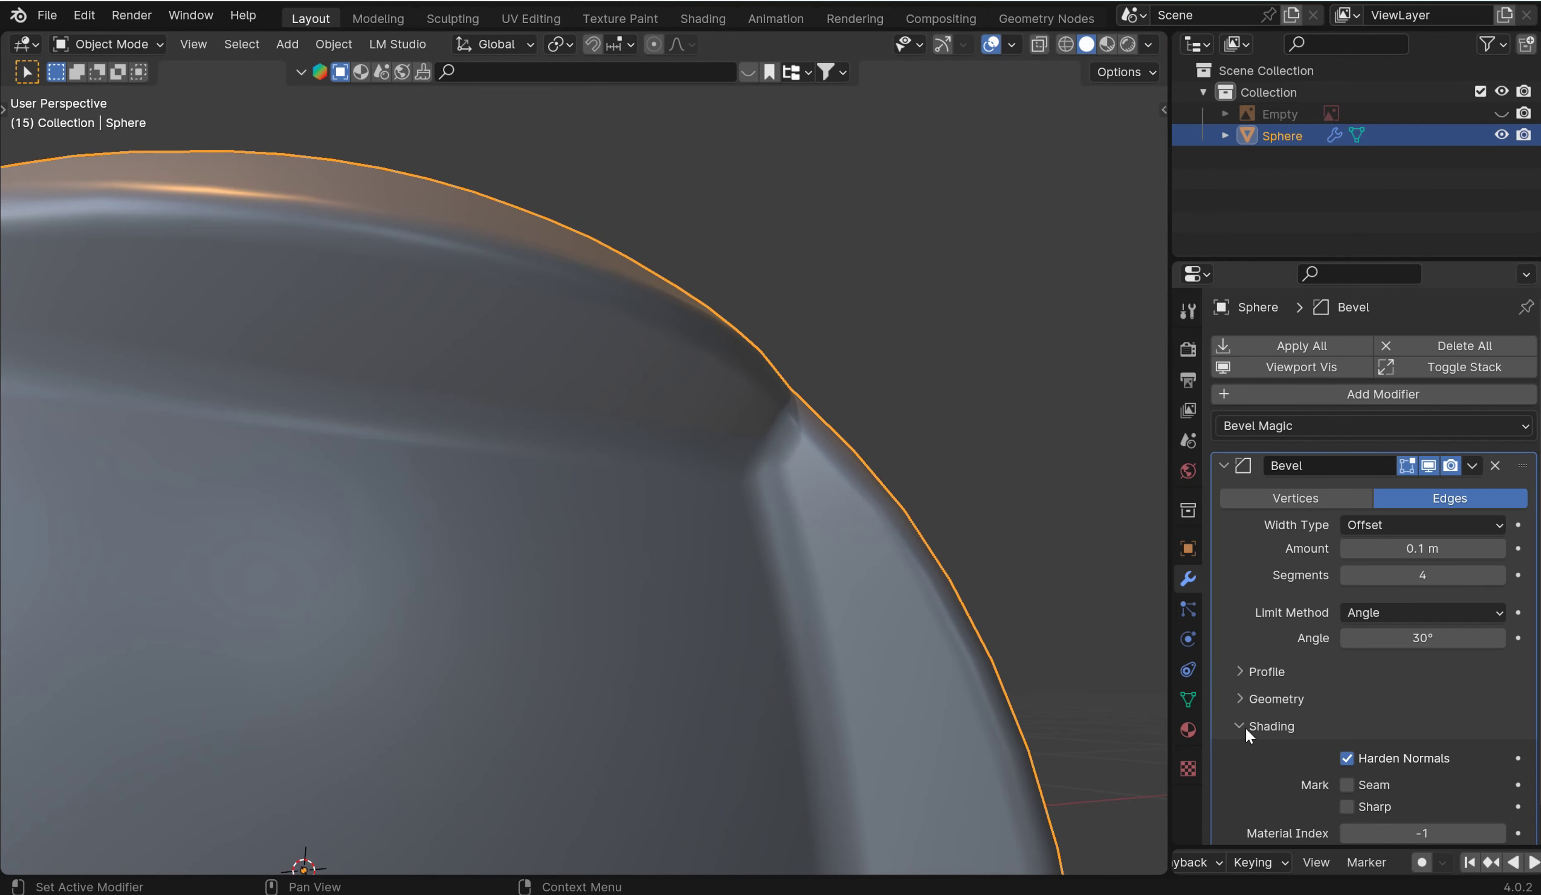
Compare the Sharp and Arc outer miters on the recess corner and set the bevel's outer miter to Arc.
click(1246, 700)
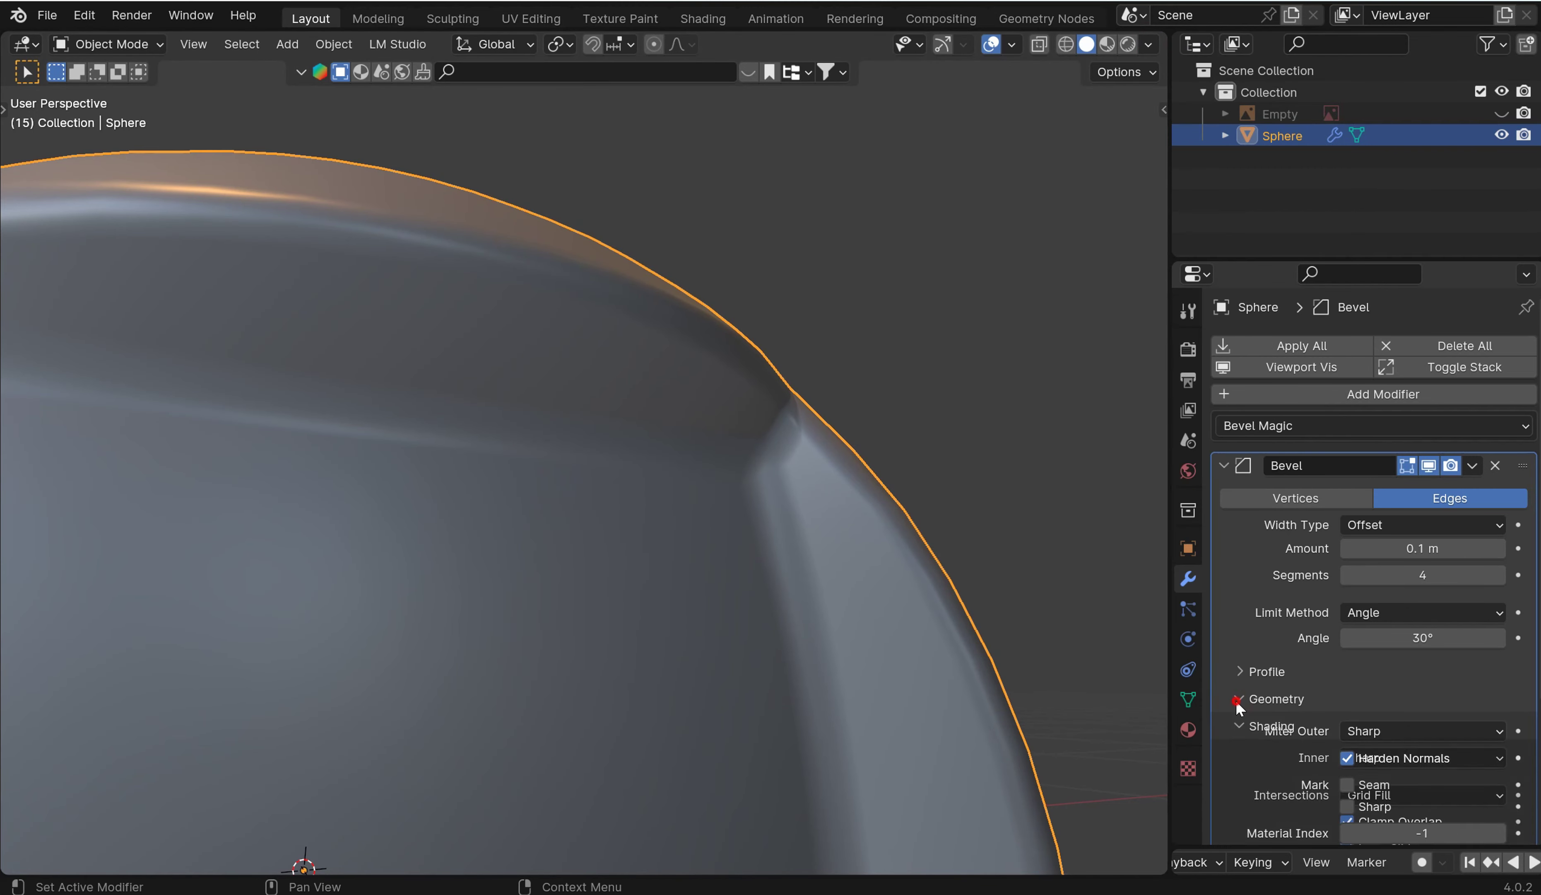
click(1380, 731)
click(1391, 800)
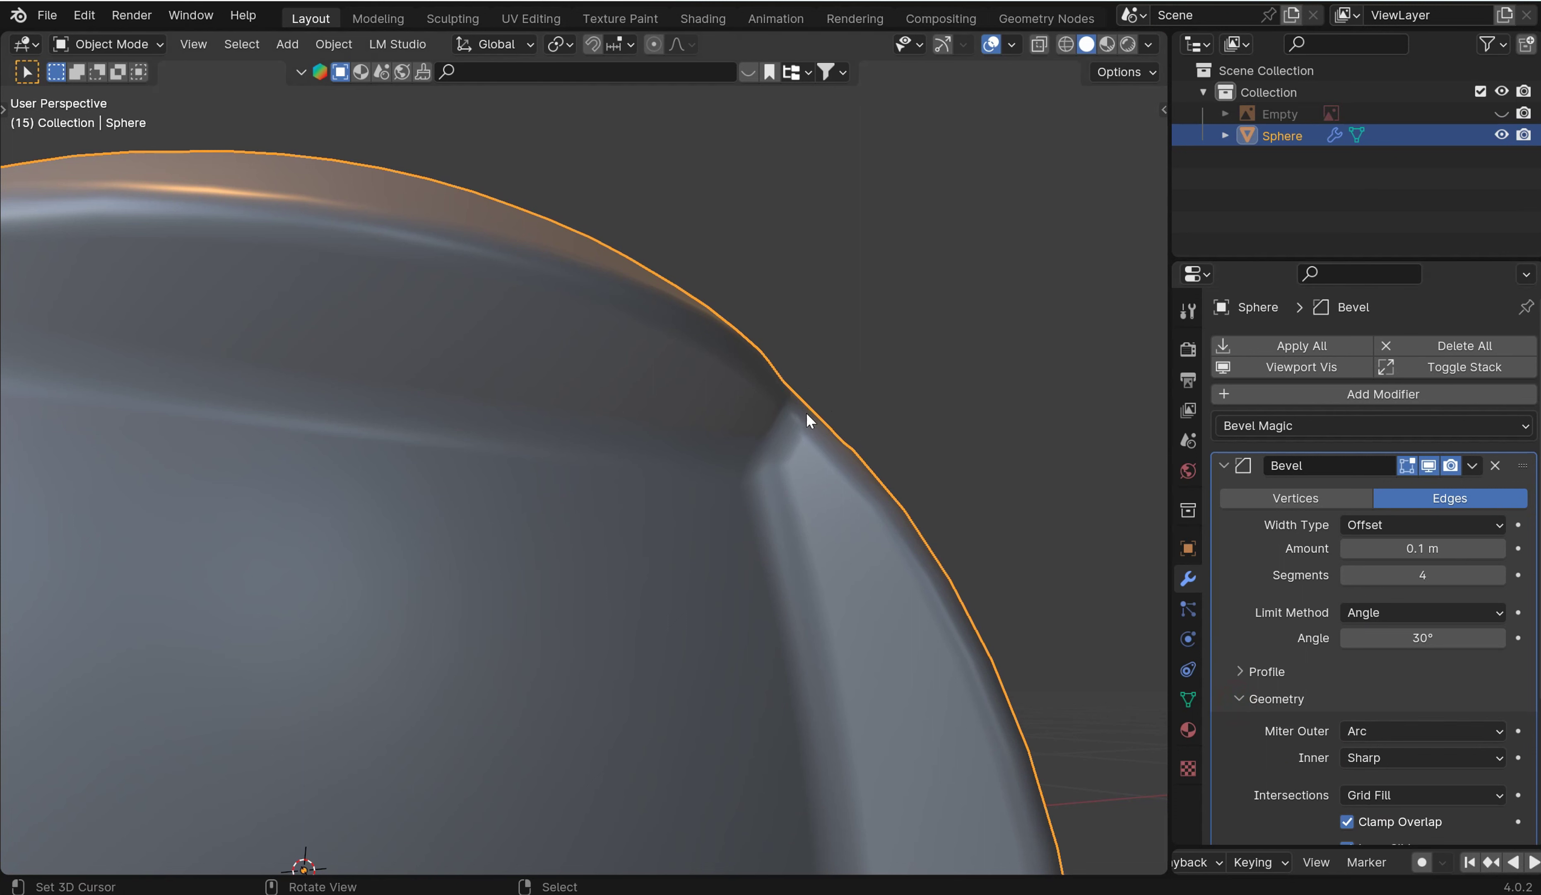
click(1388, 734)
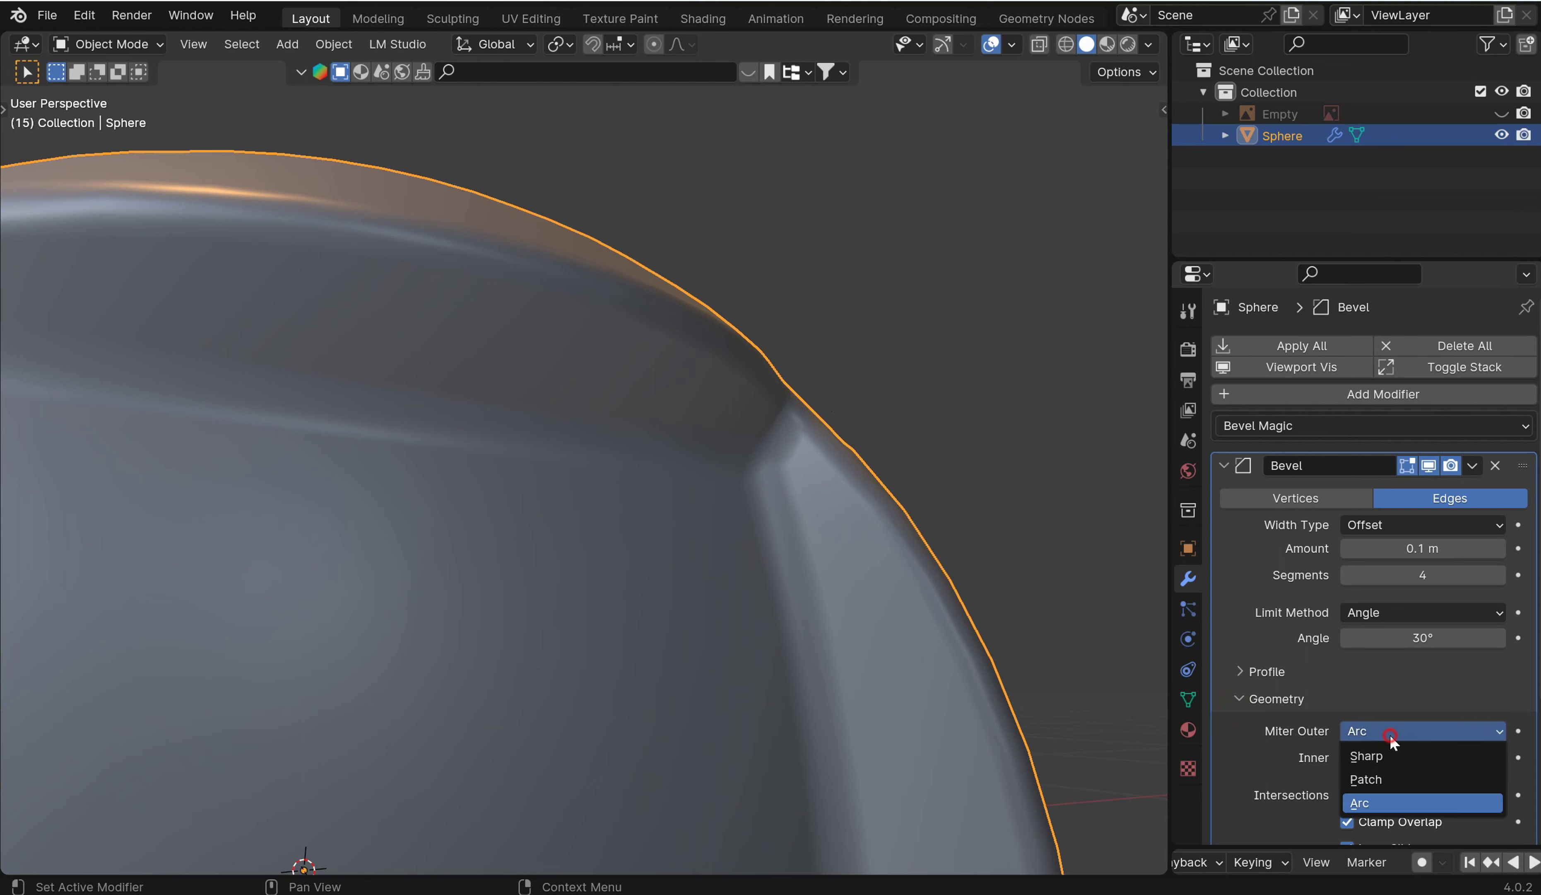
click(1386, 752)
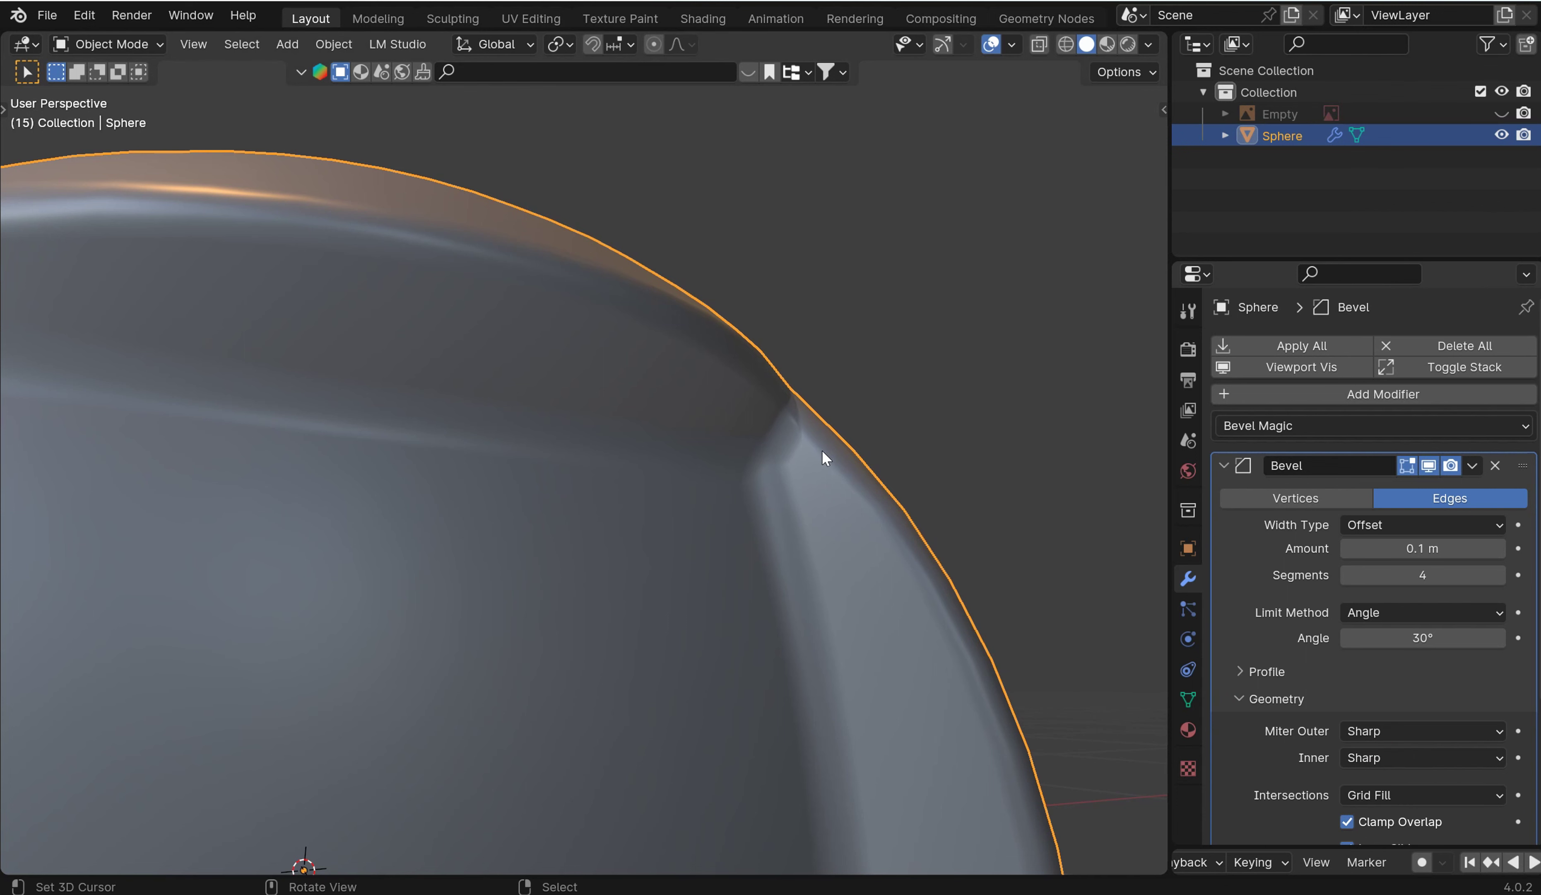
click(1393, 733)
click(1391, 802)
scroll(880, 399, down, 6)
middle_drag(902, 365, 1038, 535)
Reduce the bevel amount to 0.012 m and collapse the modifier's Profile, Geometry and Shading settings.
click(1419, 548)
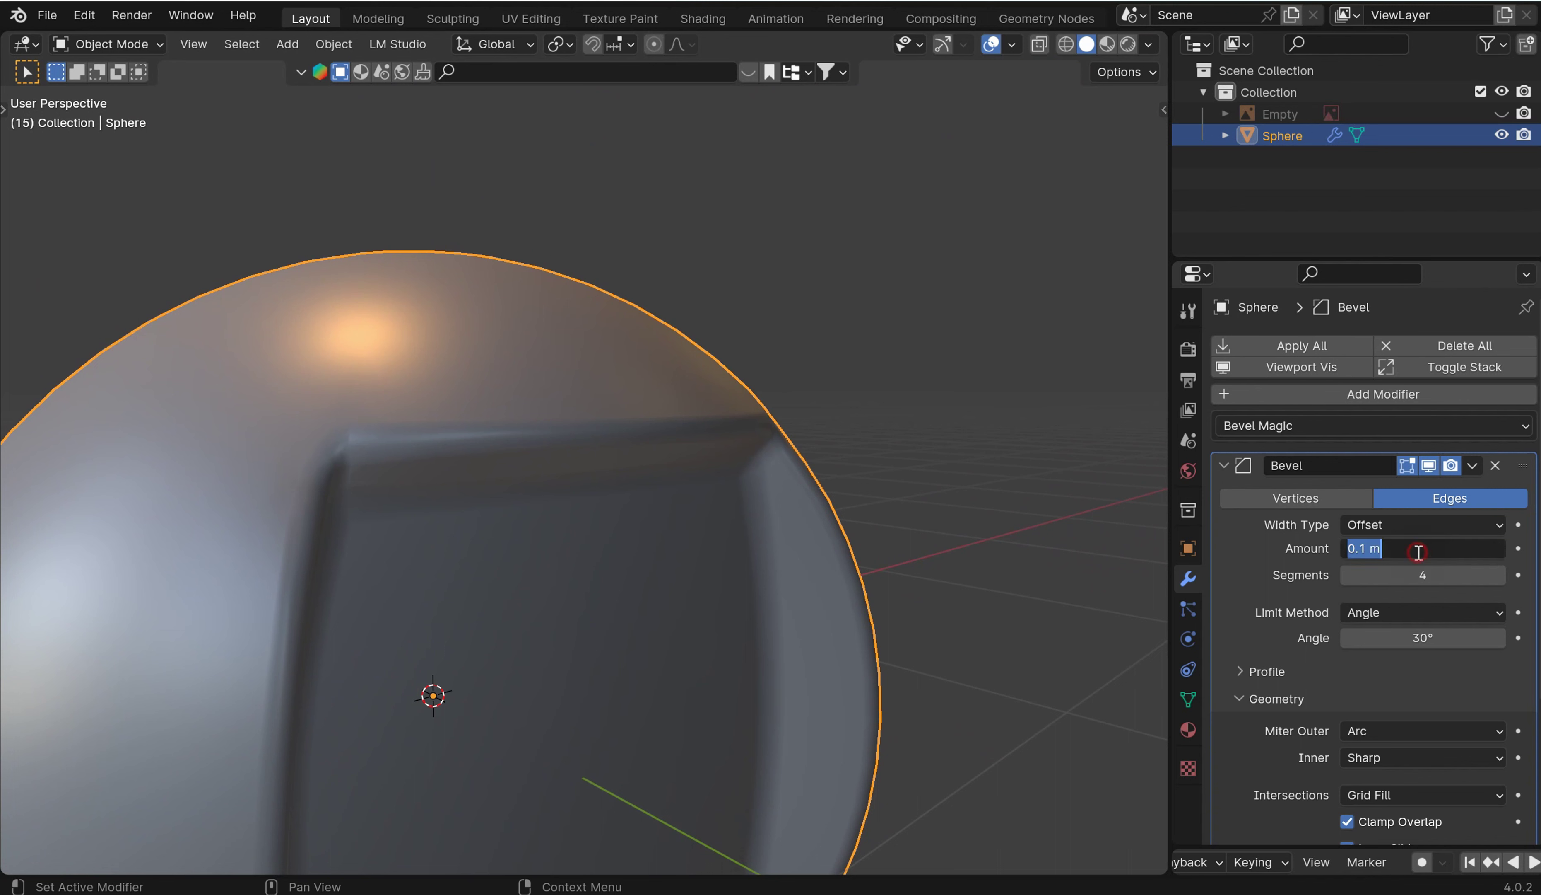
key(Escape)
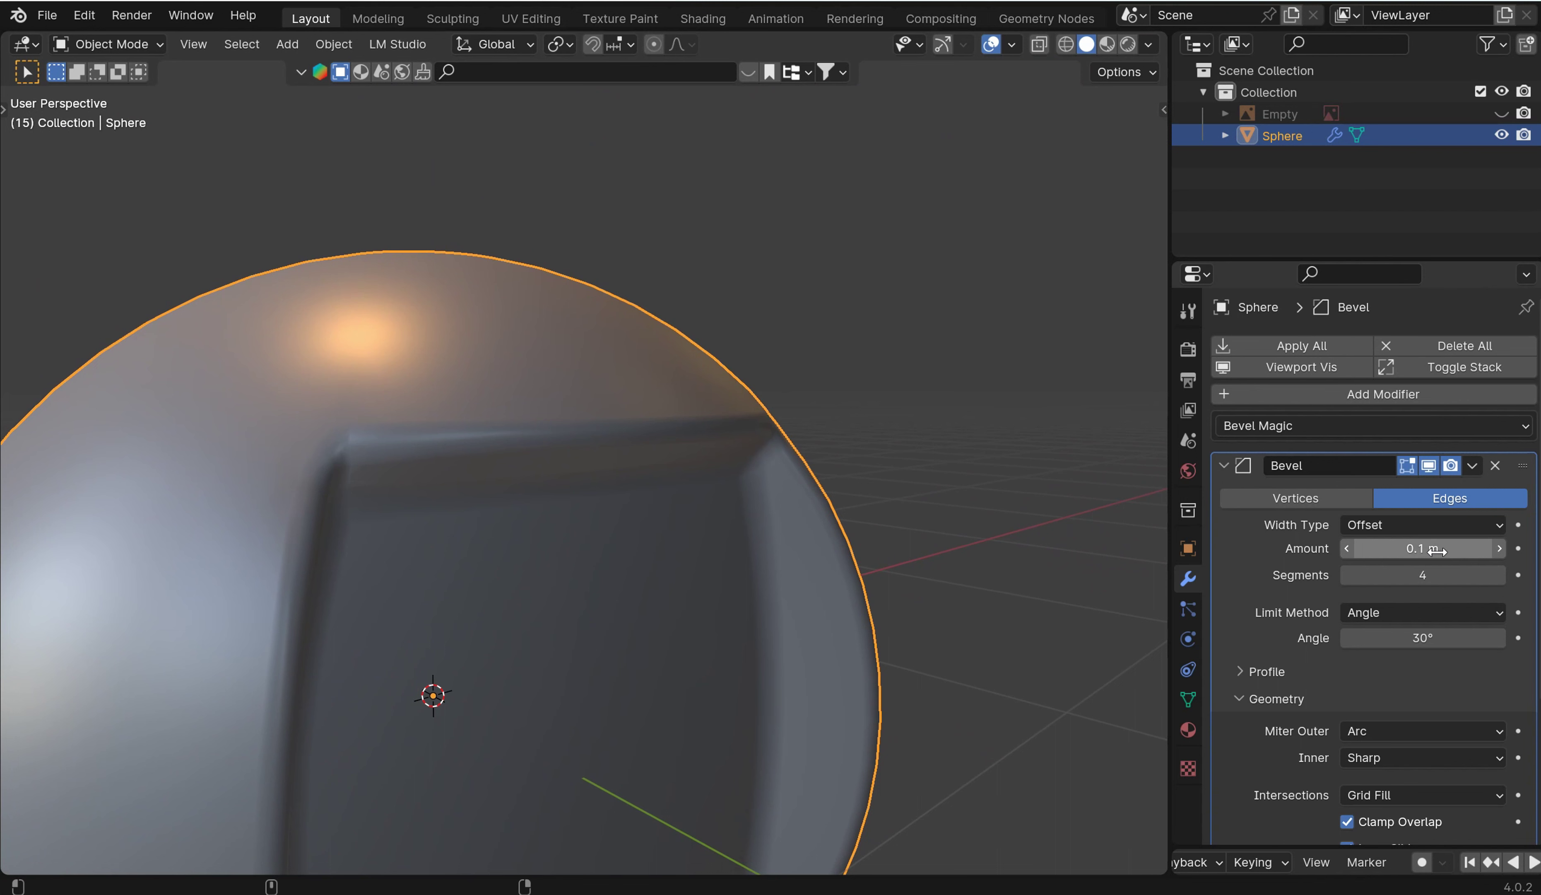
drag(1437, 551, 1341, 551)
click(1244, 671)
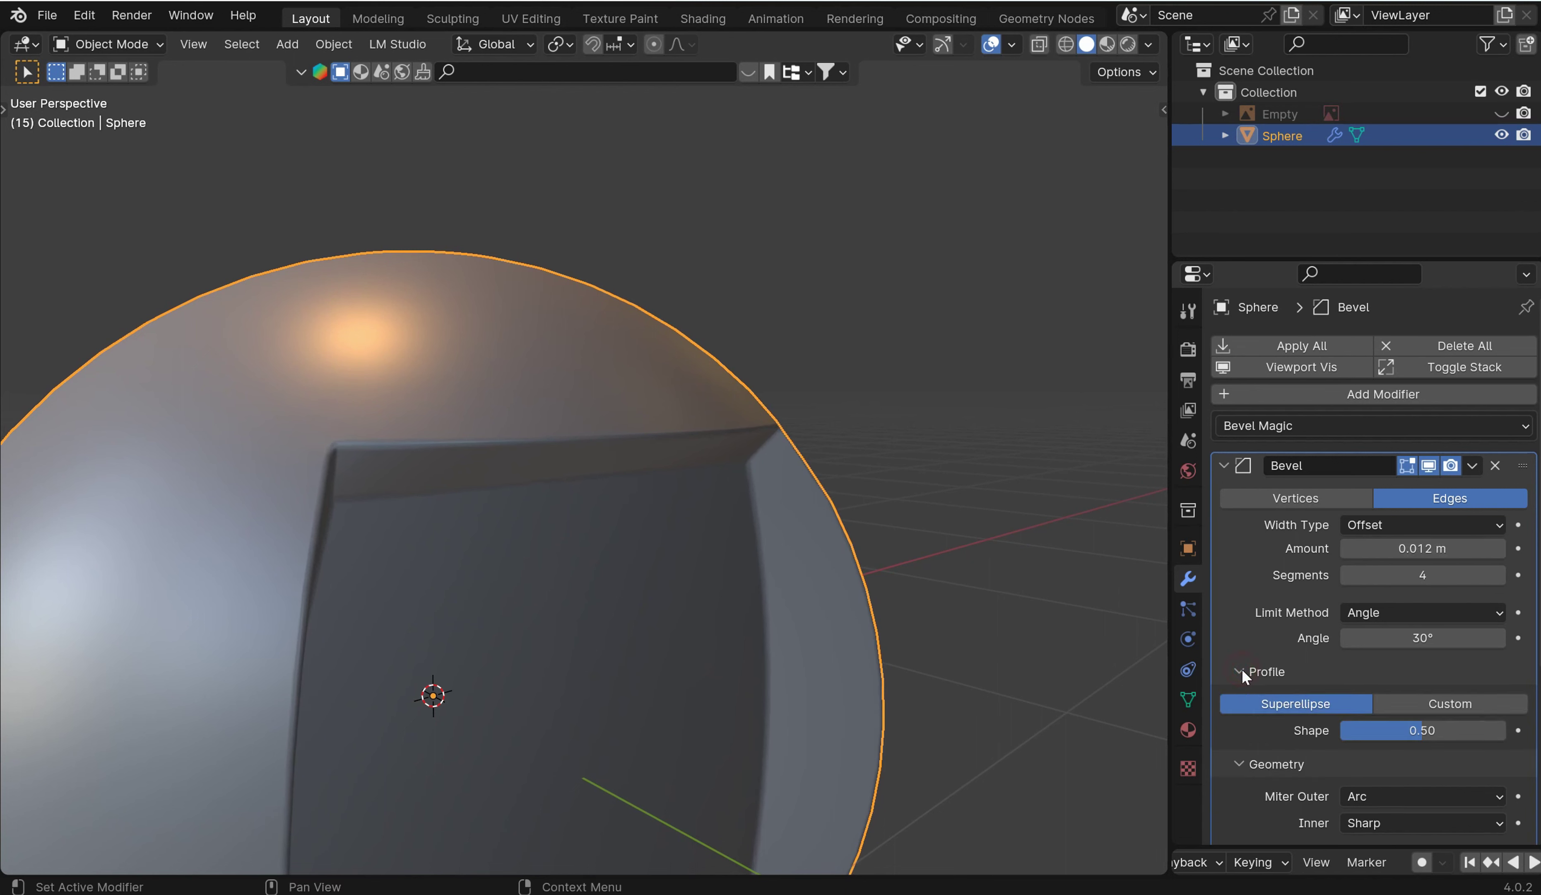
click(1242, 671)
click(1240, 699)
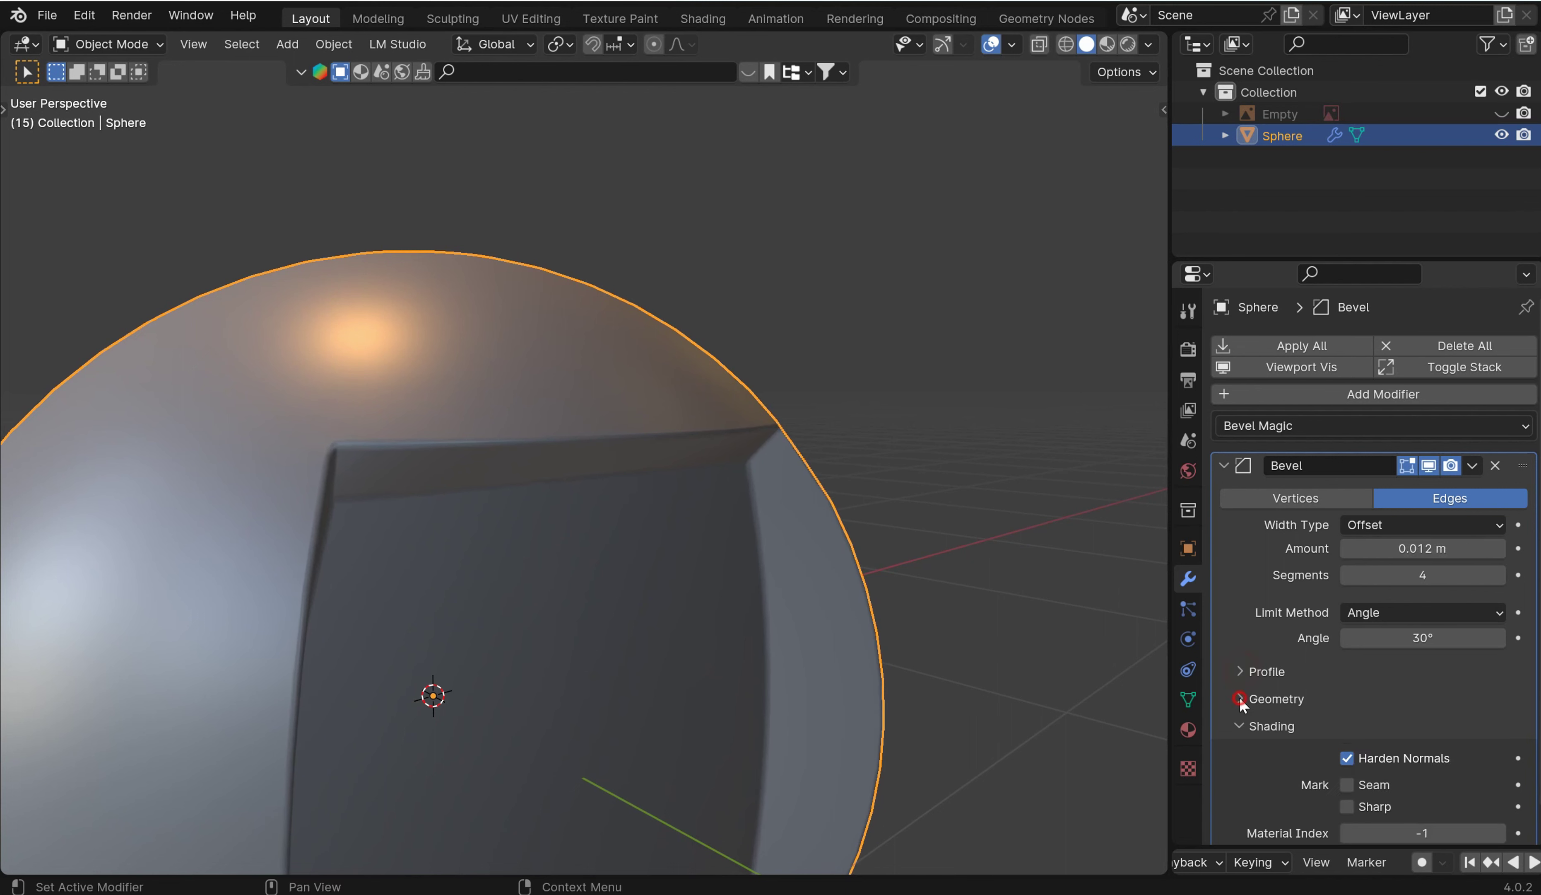
click(1243, 726)
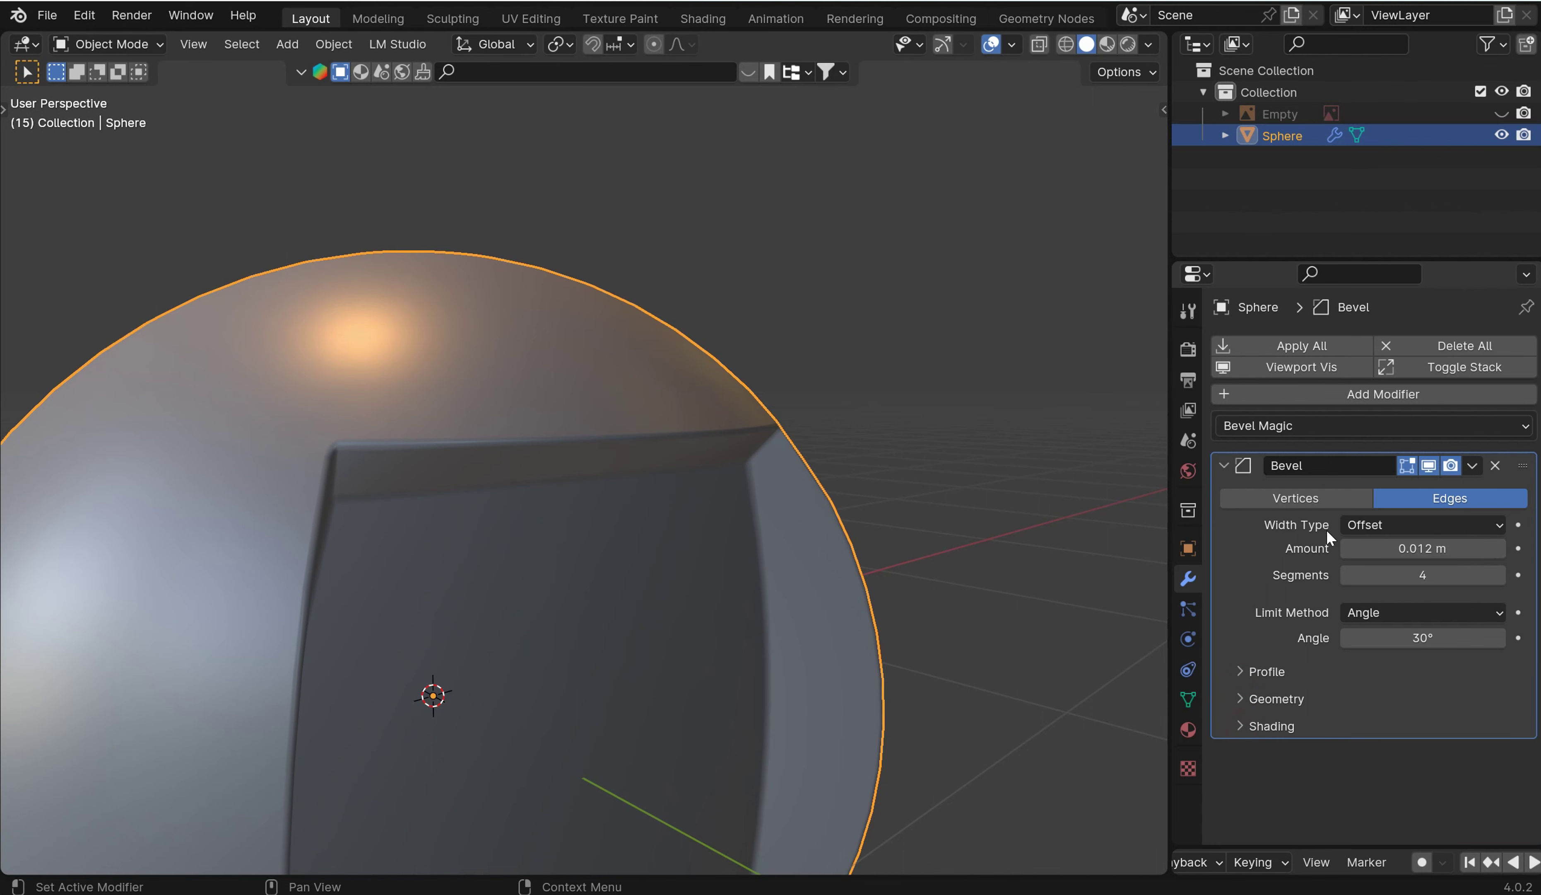
In Edit Mode, select only the fan of triangles around the sphere's top pole from the top view.
shift+middle_drag(848, 307, 890, 98)
scroll(775, 244, down, 2)
middle_drag(697, 261, 1014, 293)
key(Tab)
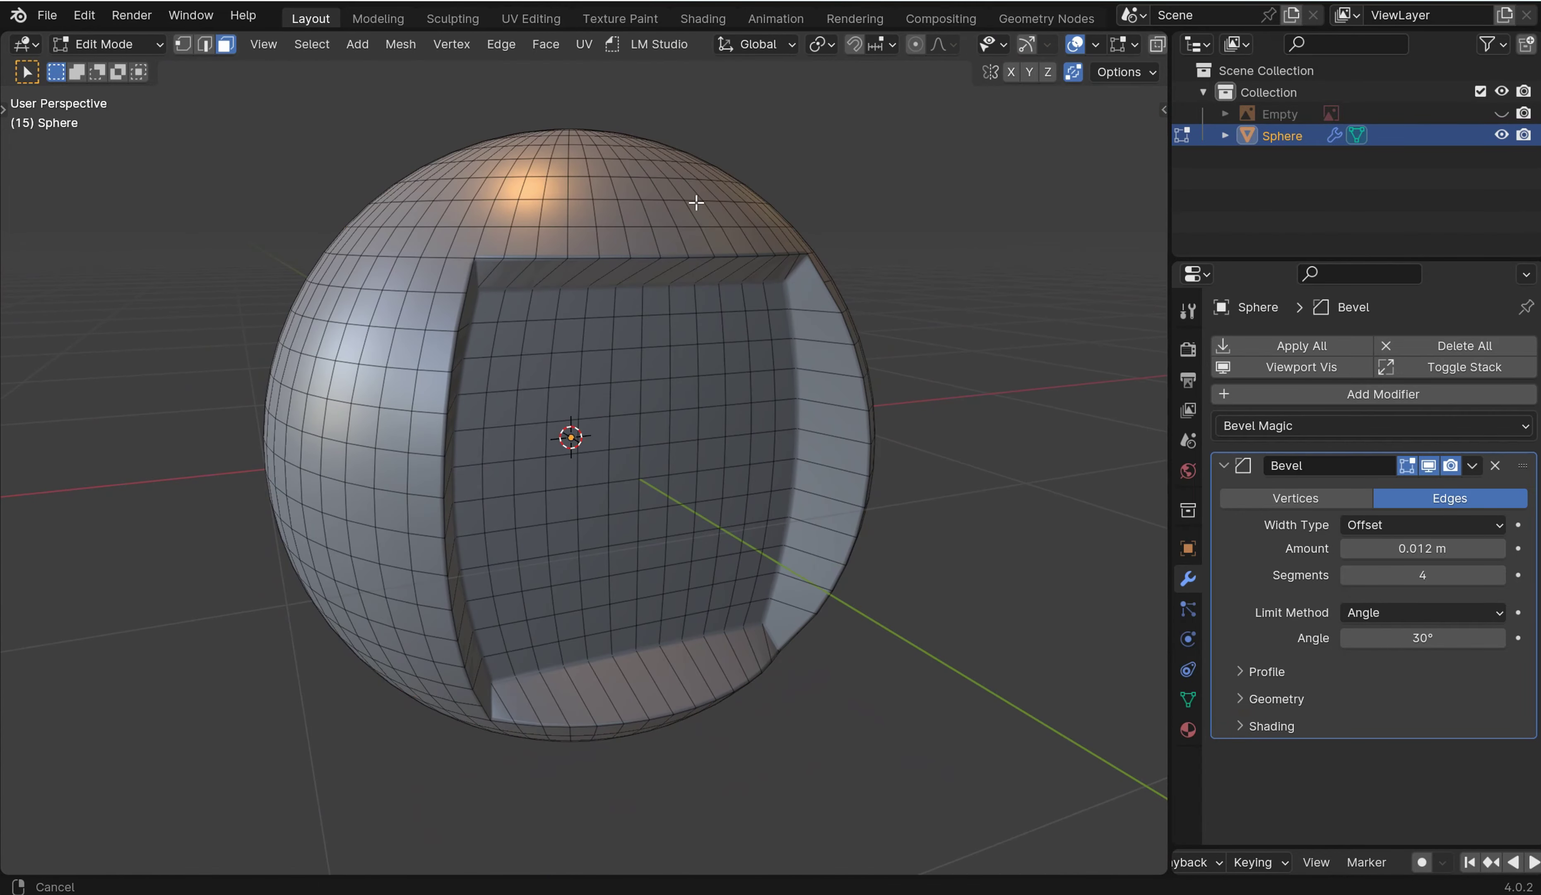
middle_drag(705, 197, 683, 526)
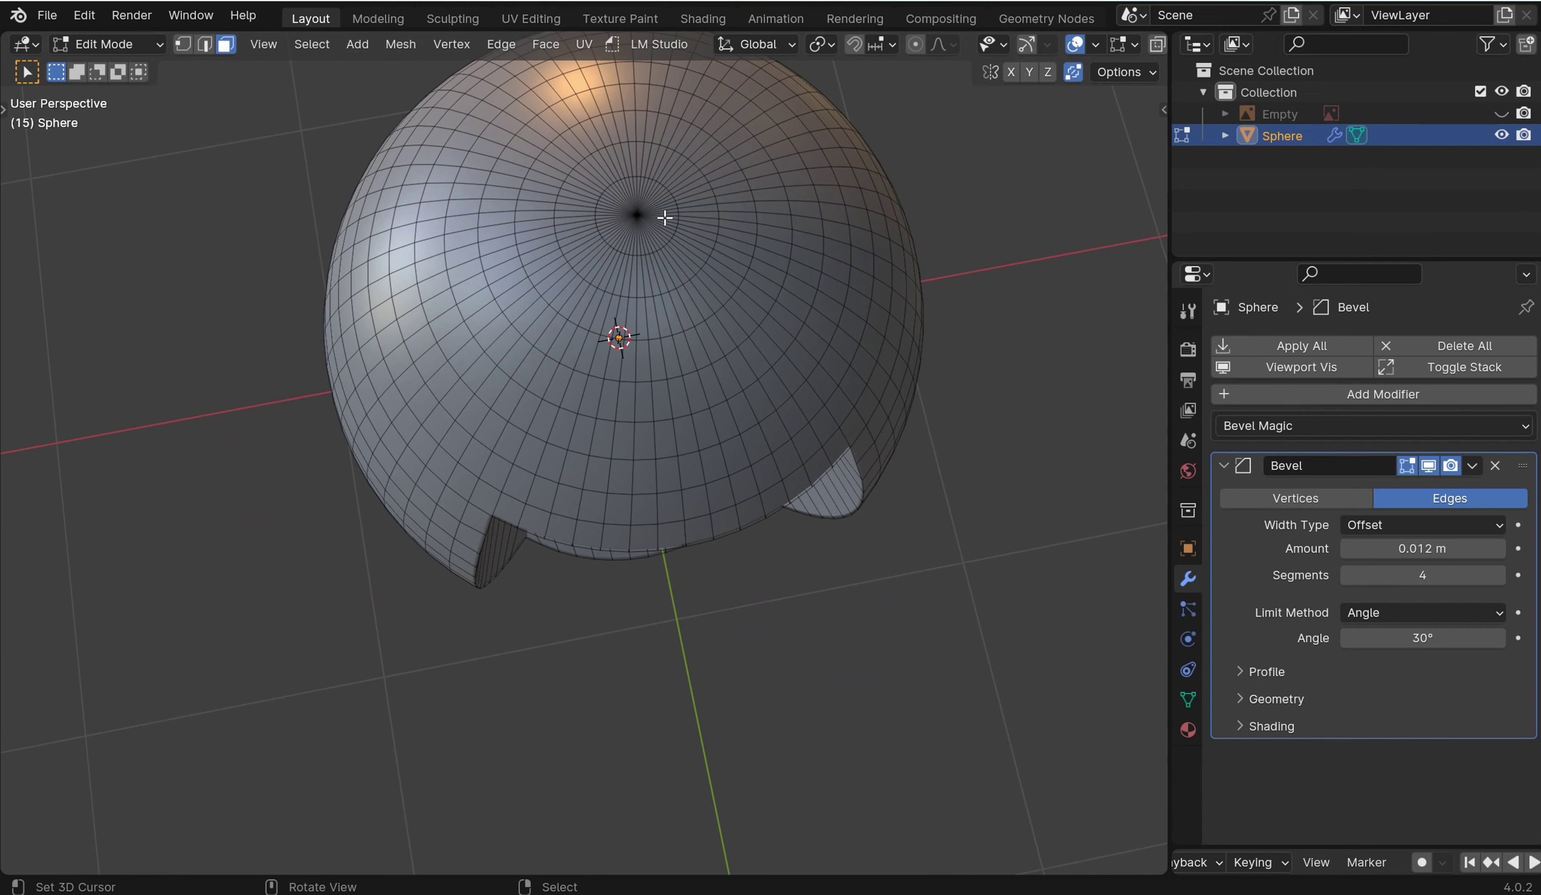
drag(654, 228, 612, 172)
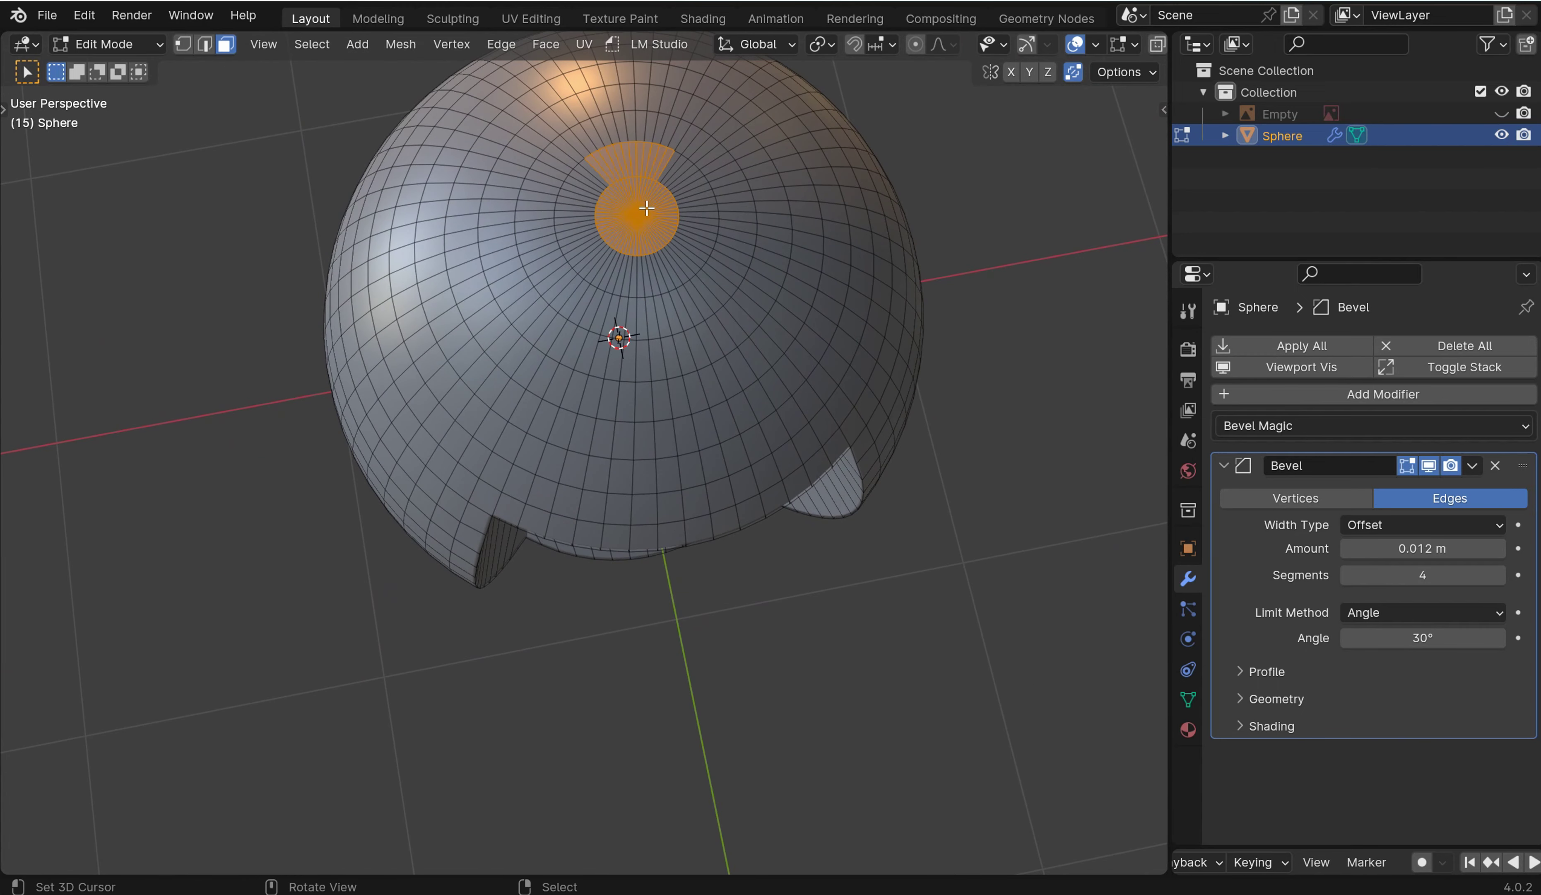
key(KP_7)
key(alt+a)
key(b)
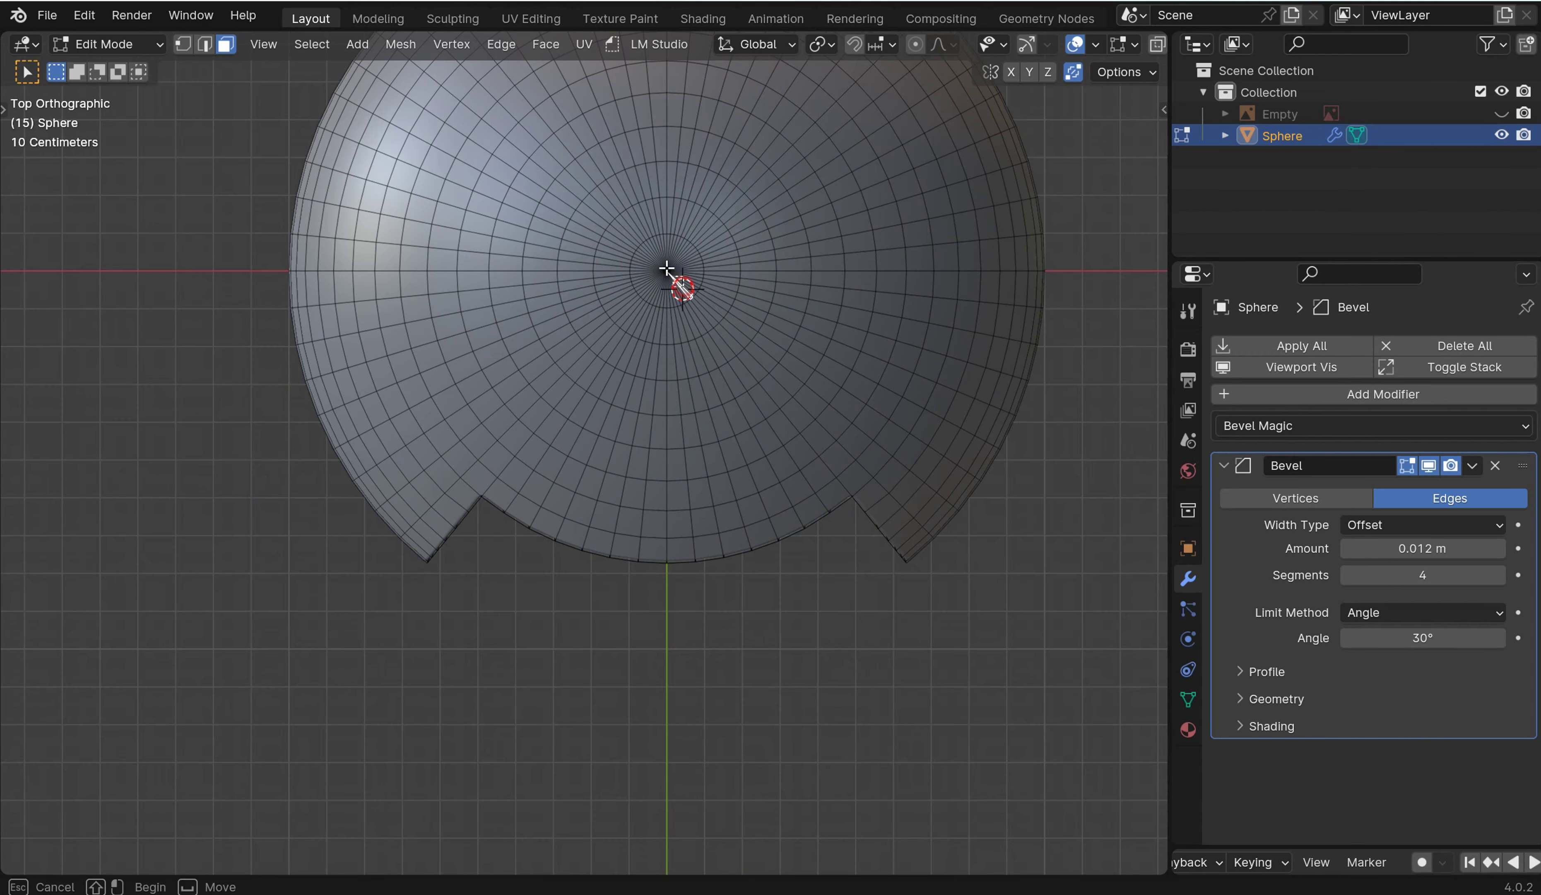
drag(636, 236, 700, 304)
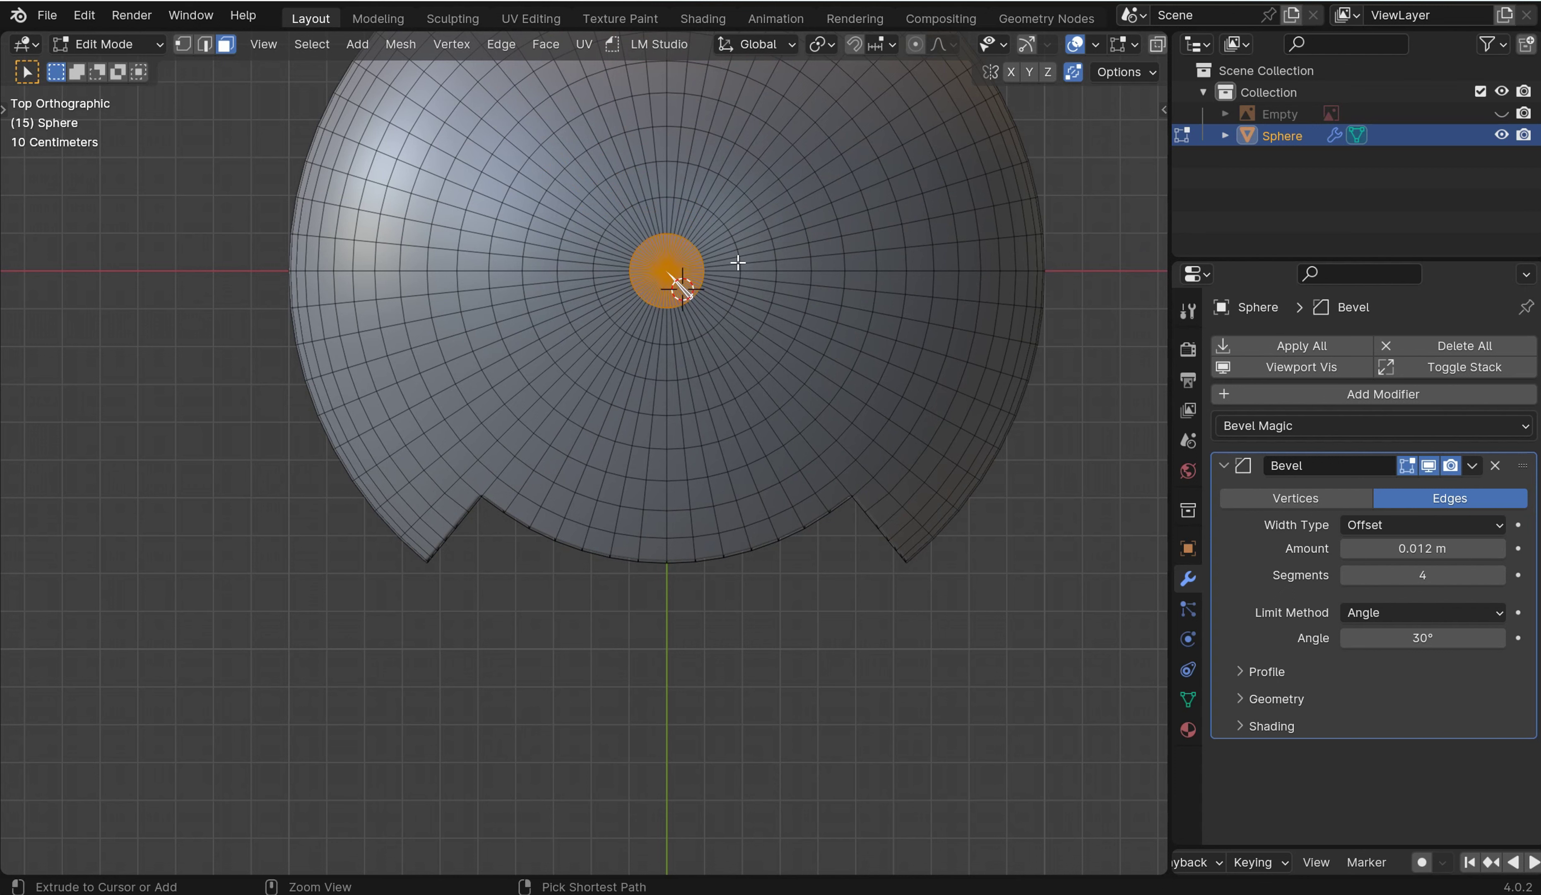
Grow the pole selection by six face rings, replace it with a single flat face, and check the result in Object Mode.
key(ctrl+KP_Add)
key(ctrl+KP_Add)
key(ctrl+KP_Add)
key(ctrl+KP_Add)
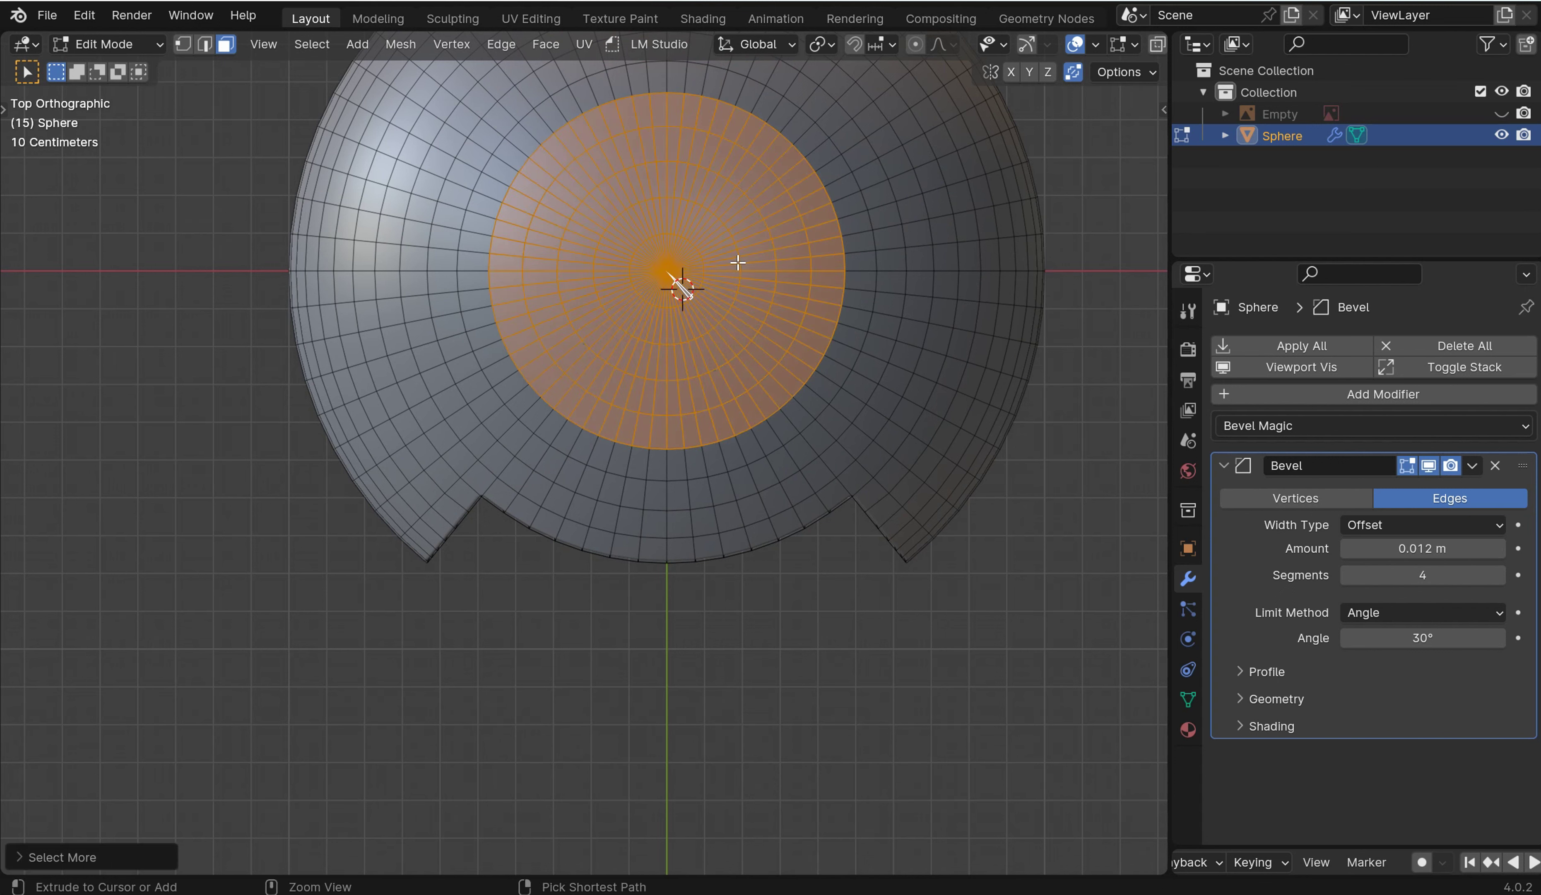
middle_drag(890, 385, 942, 237)
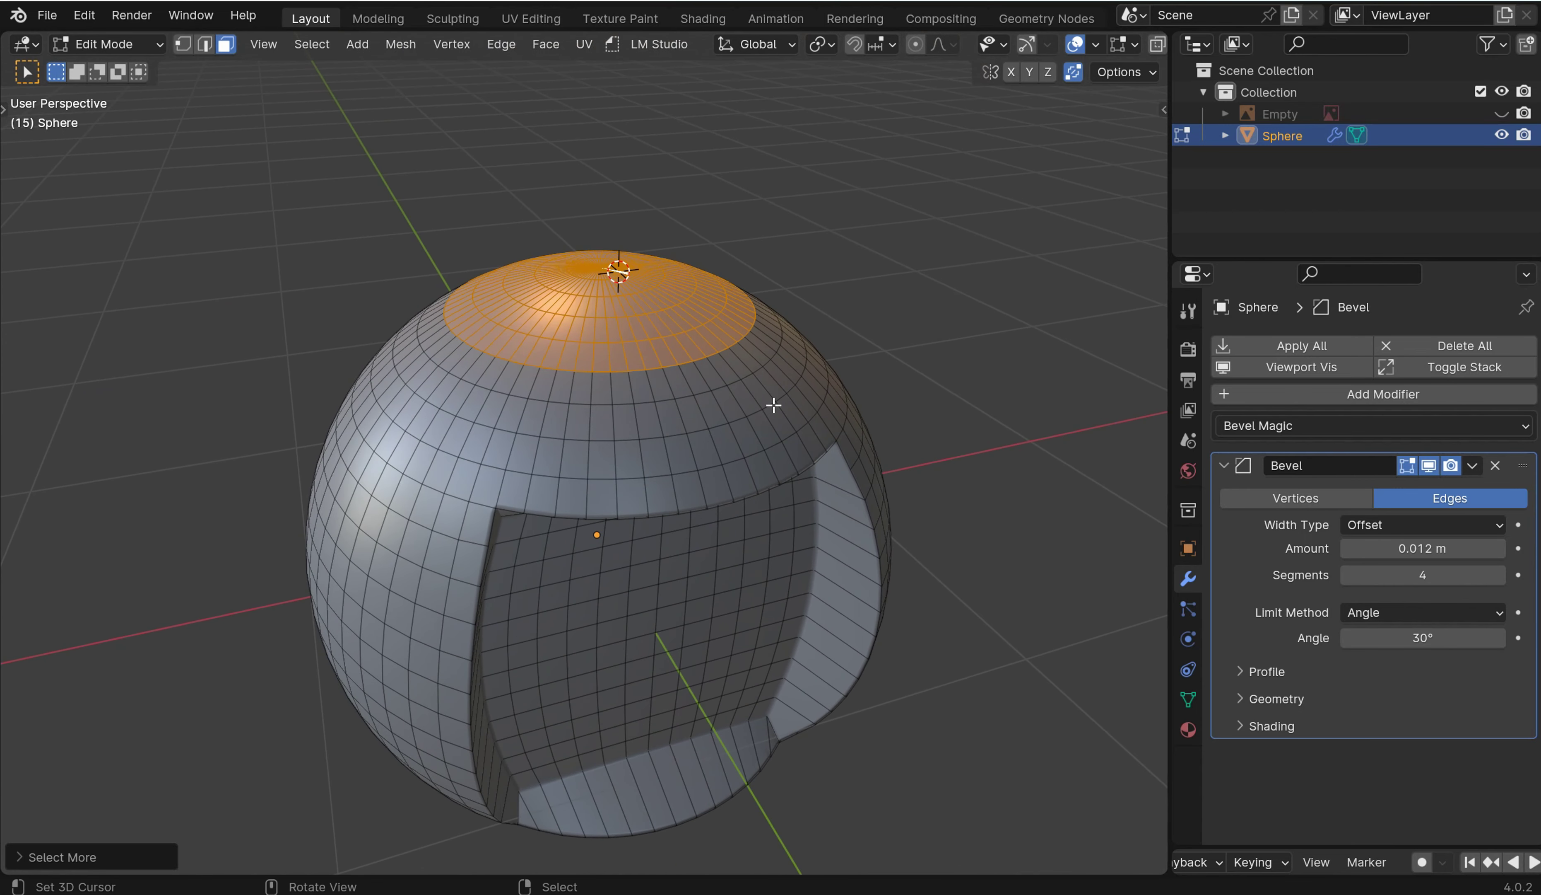
key(ctrl+KP_Add)
key(ctrl+KP_Add)
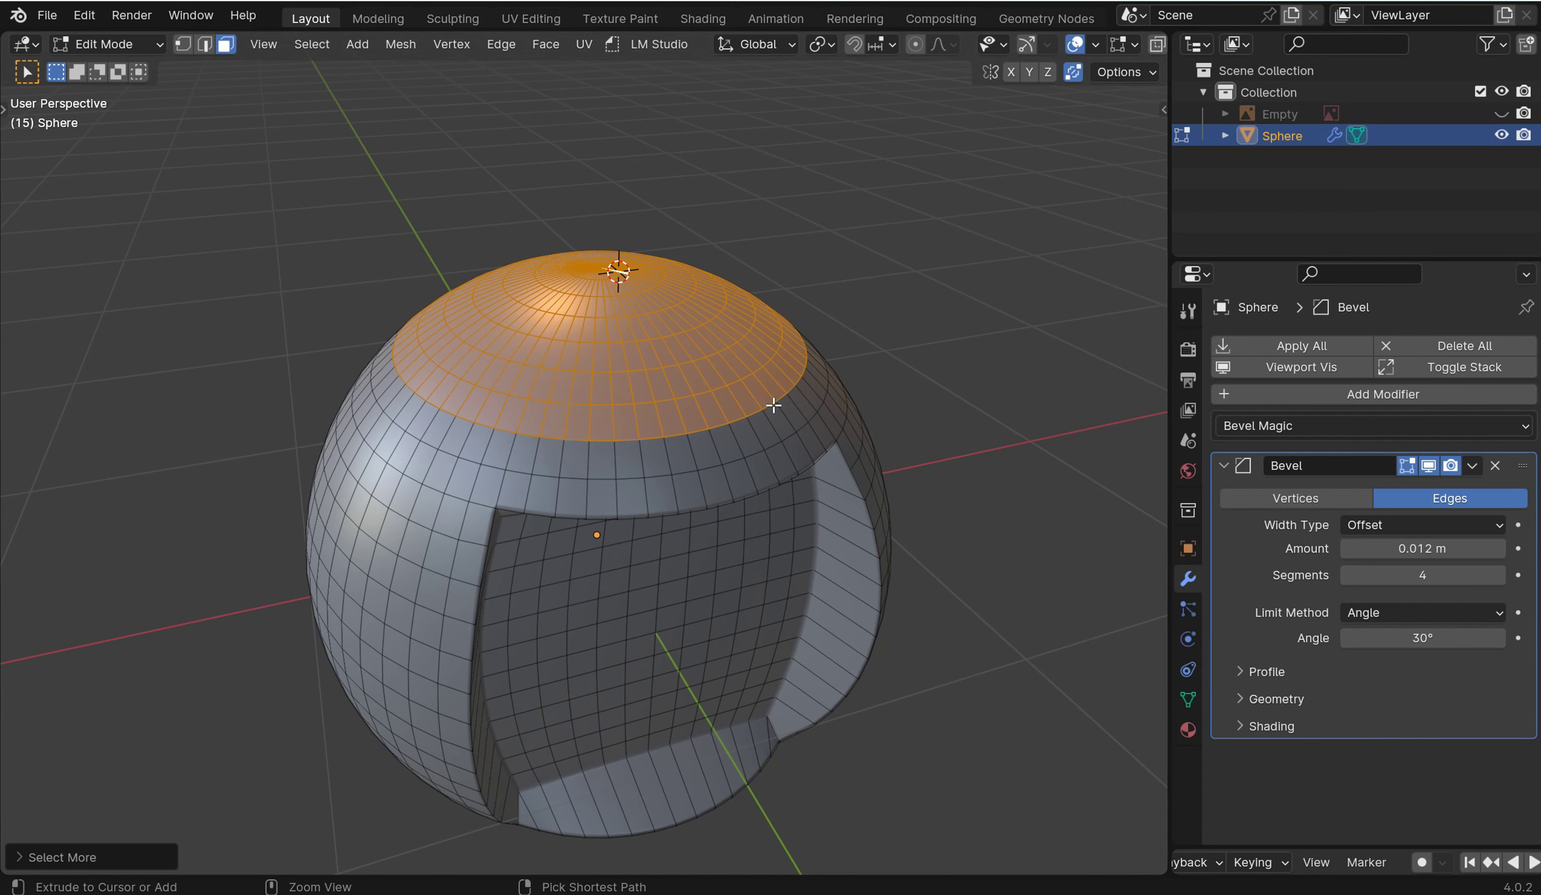
key(f)
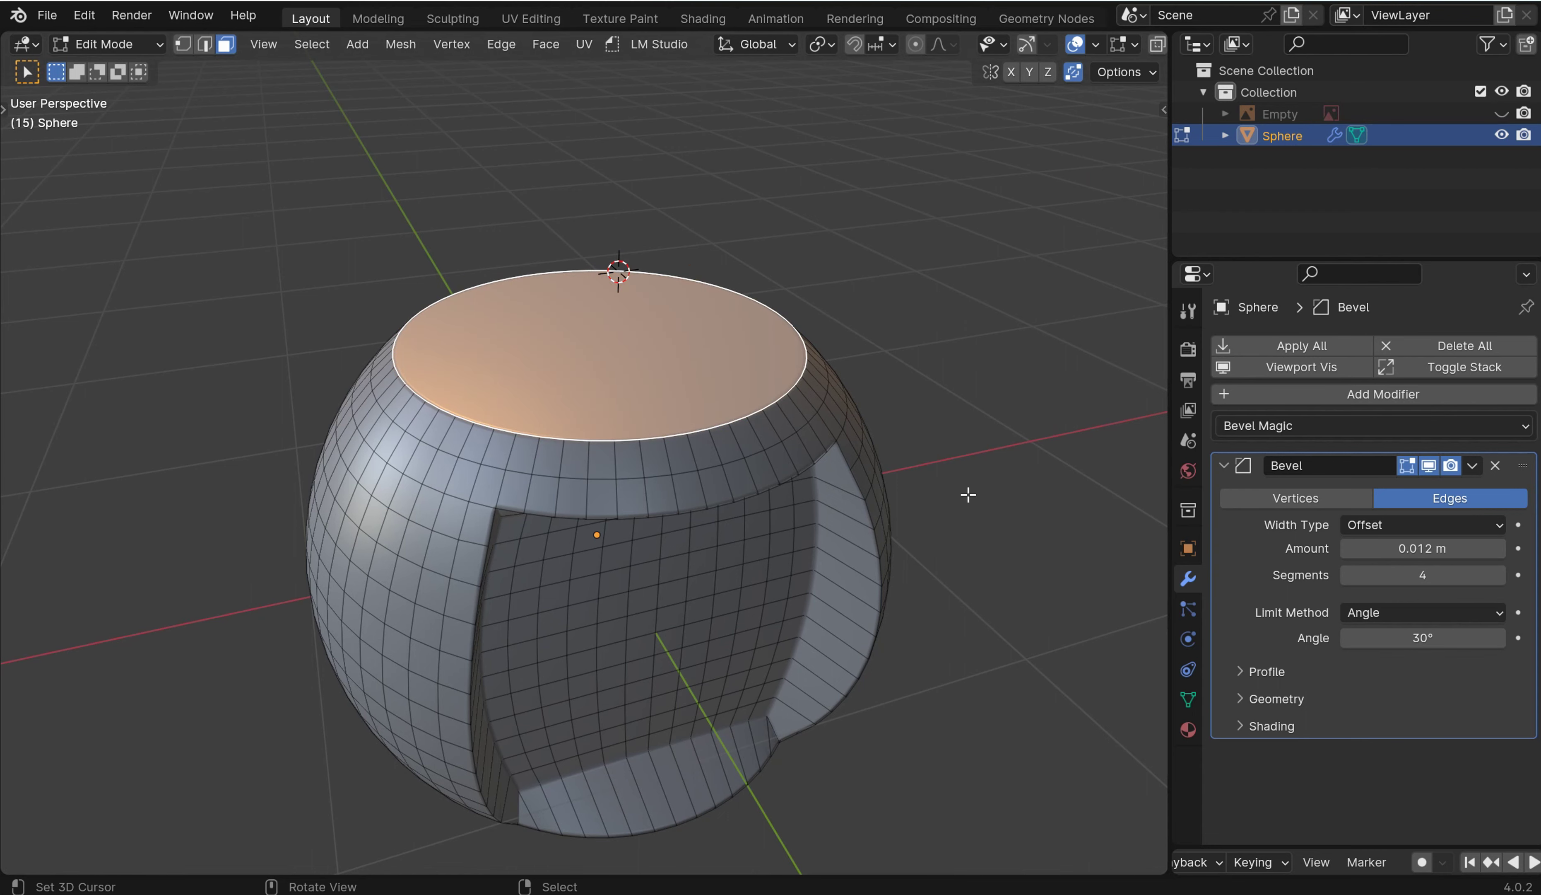
middle_drag(968, 495, 920, 399)
key(Tab)
scroll(804, 526, down, 4)
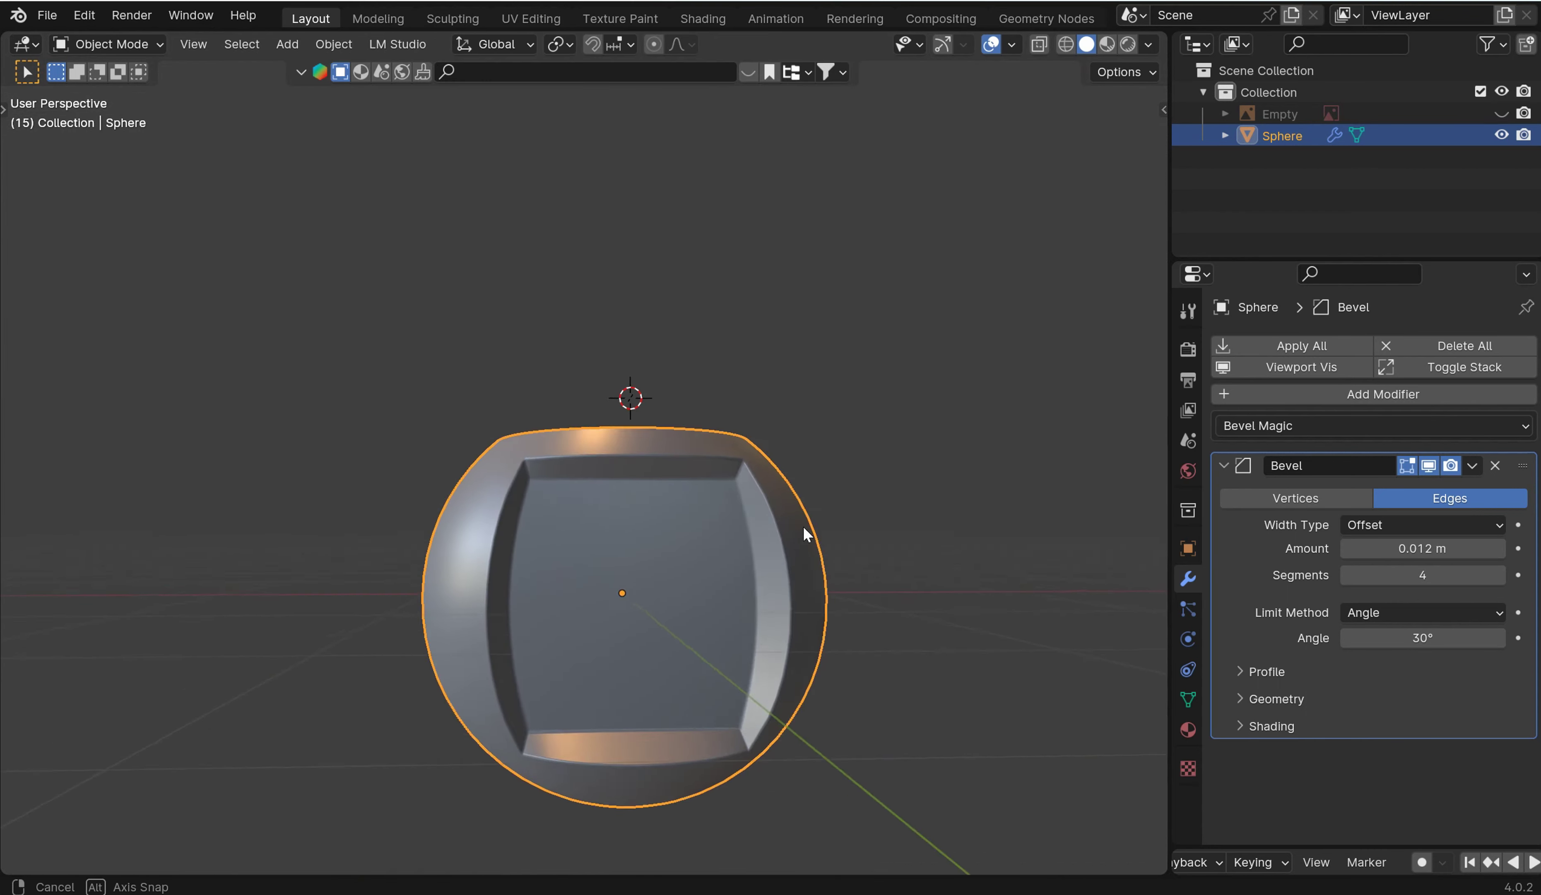
middle_drag(804, 525, 994, 422)
Mirror the sphere's upper half onto the lower half with AutoMirror on Z, Positive orientation and Apply Mirror enabled, and return to Object Mode.
key(n)
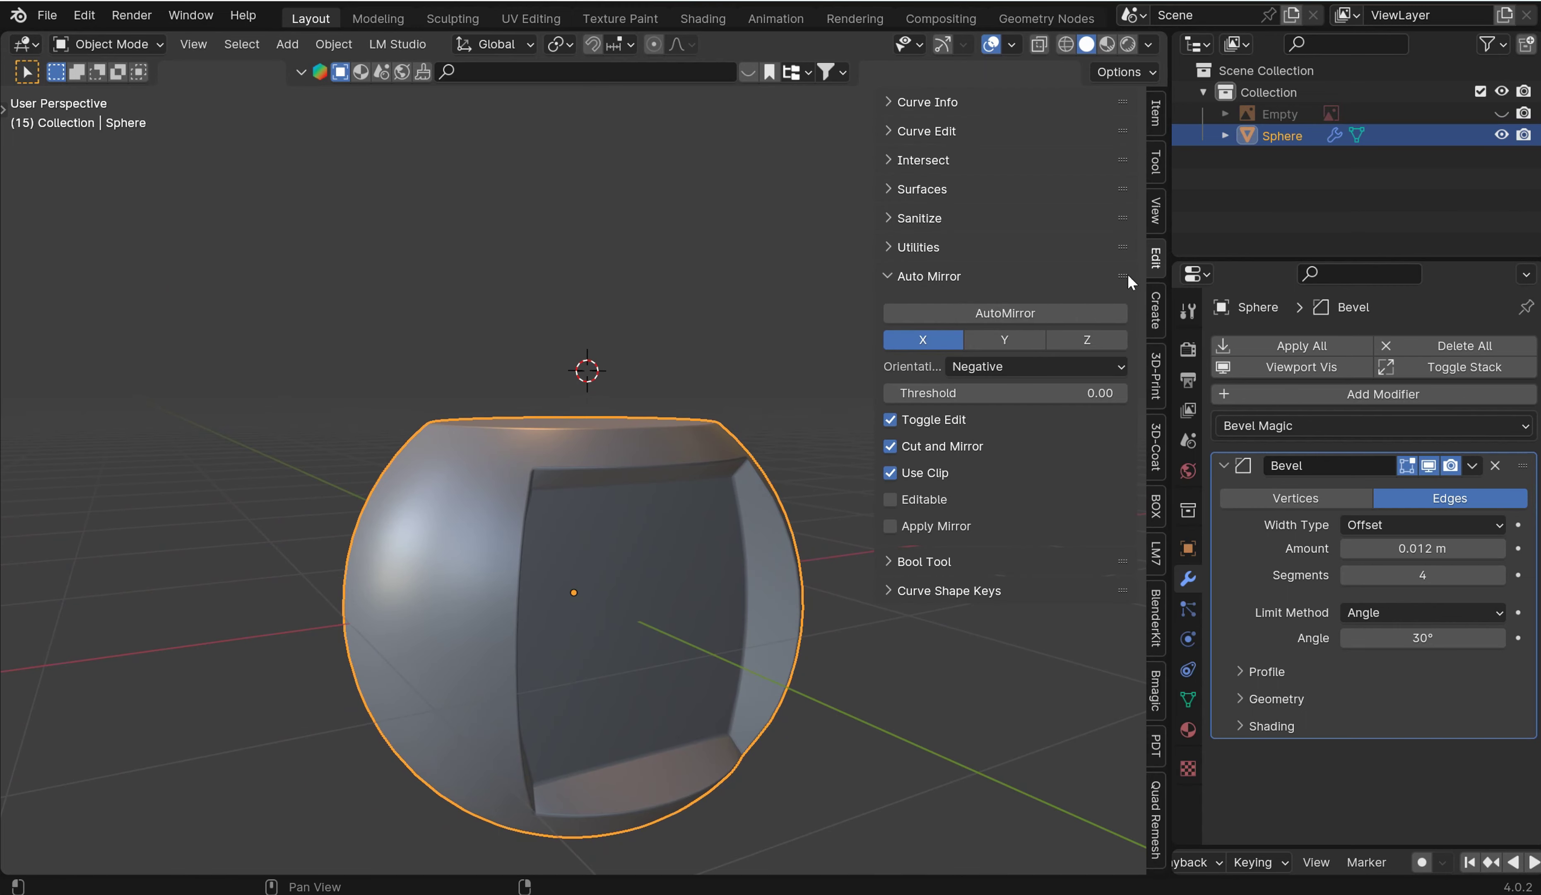
click(1084, 340)
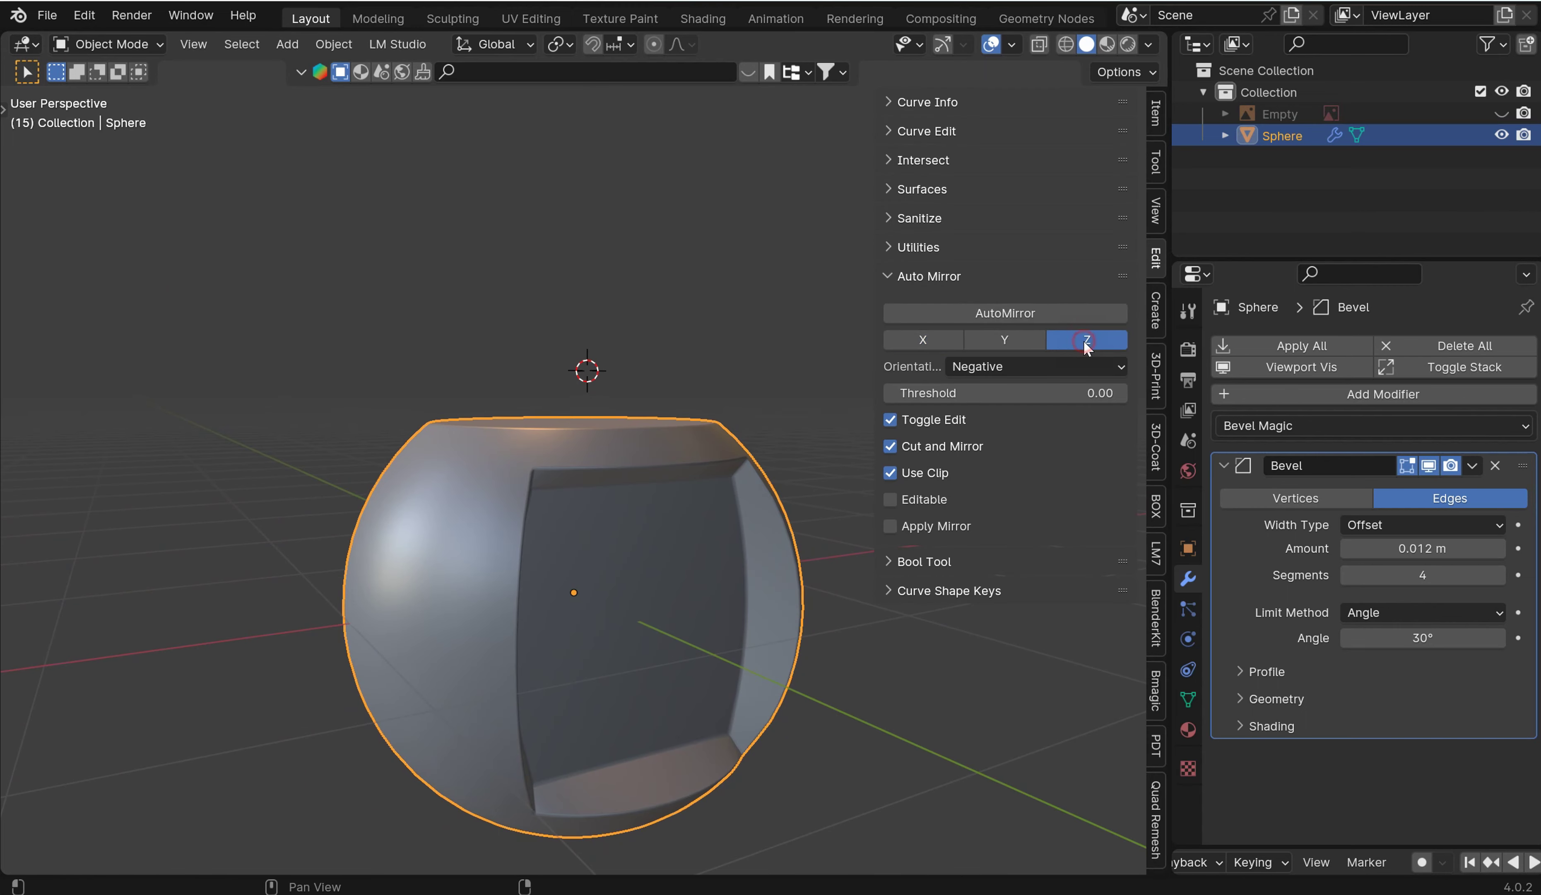
click(1031, 368)
click(1018, 391)
click(892, 526)
click(1001, 312)
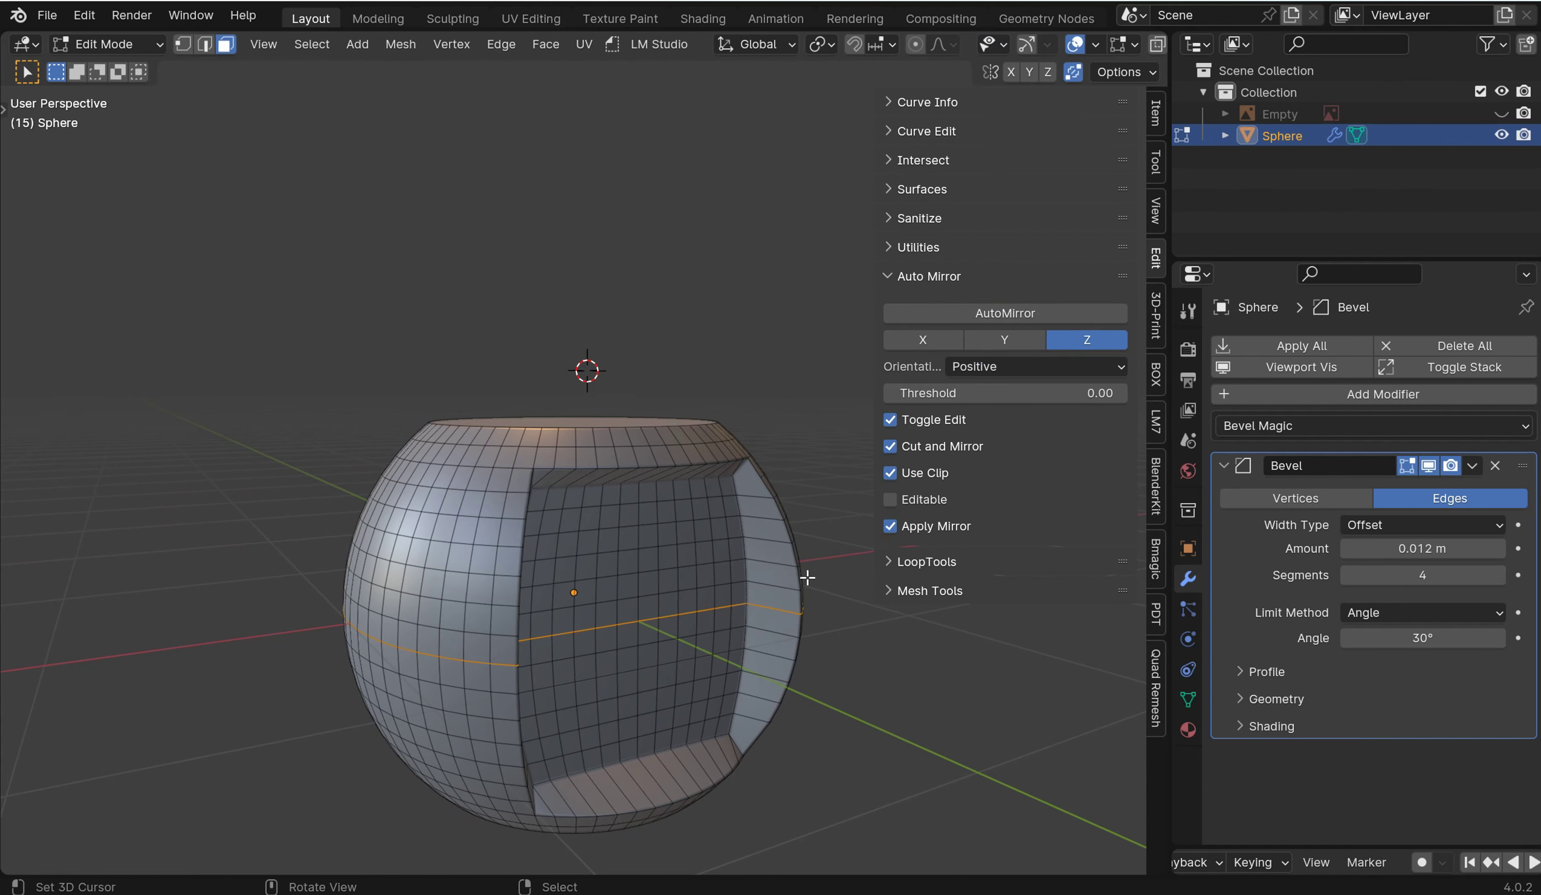
middle_drag(802, 574, 654, 483)
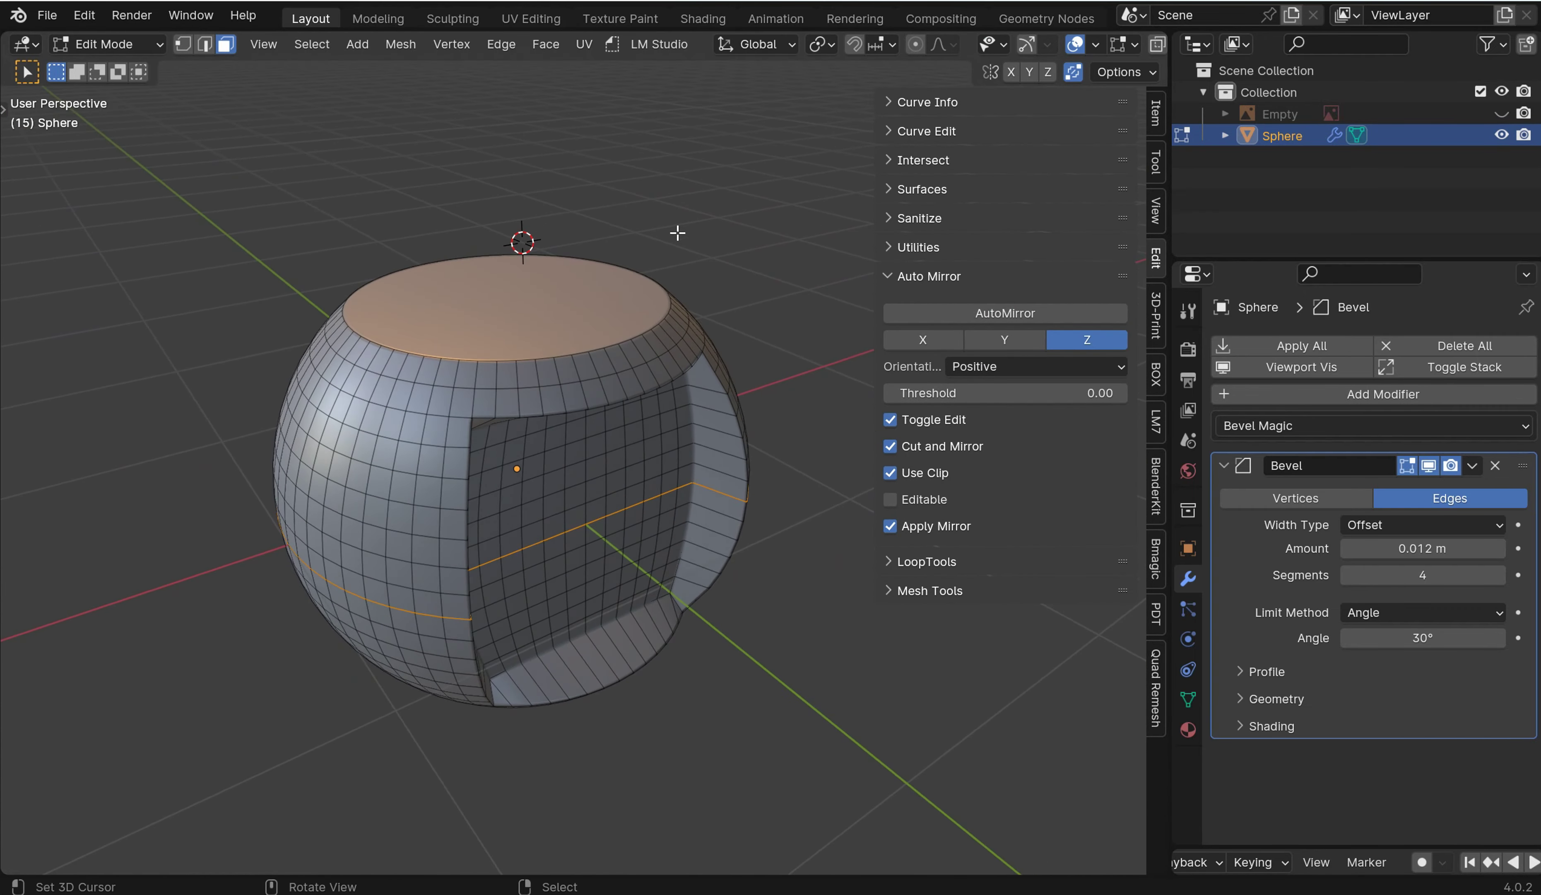
key(Tab)
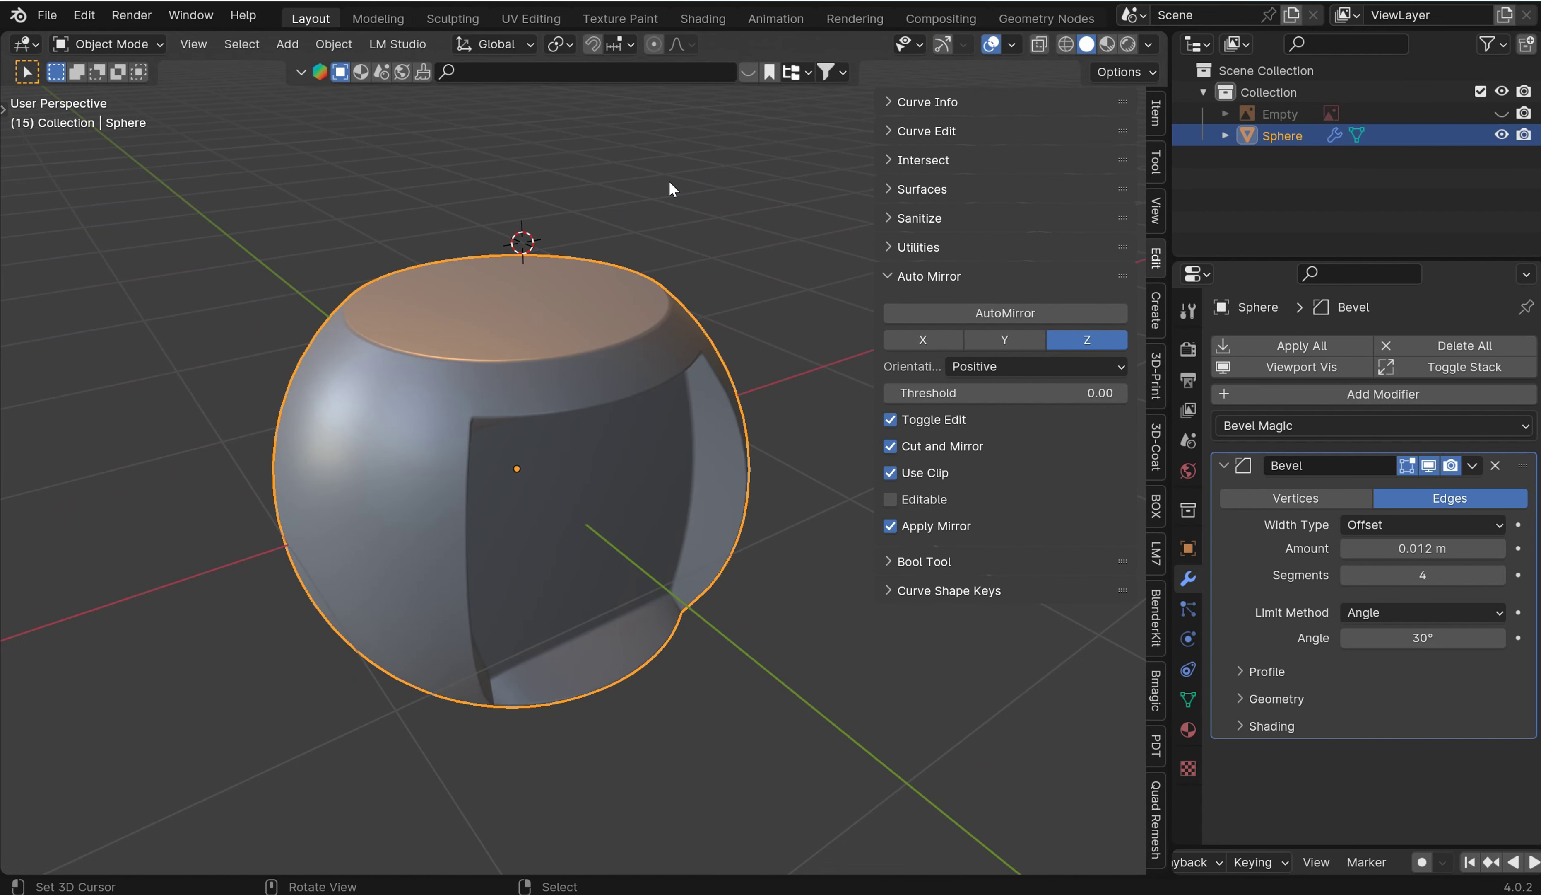
key(n)
Switch to the top view and snap the 3D cursor to the sphere's origin.
key(KP_7)
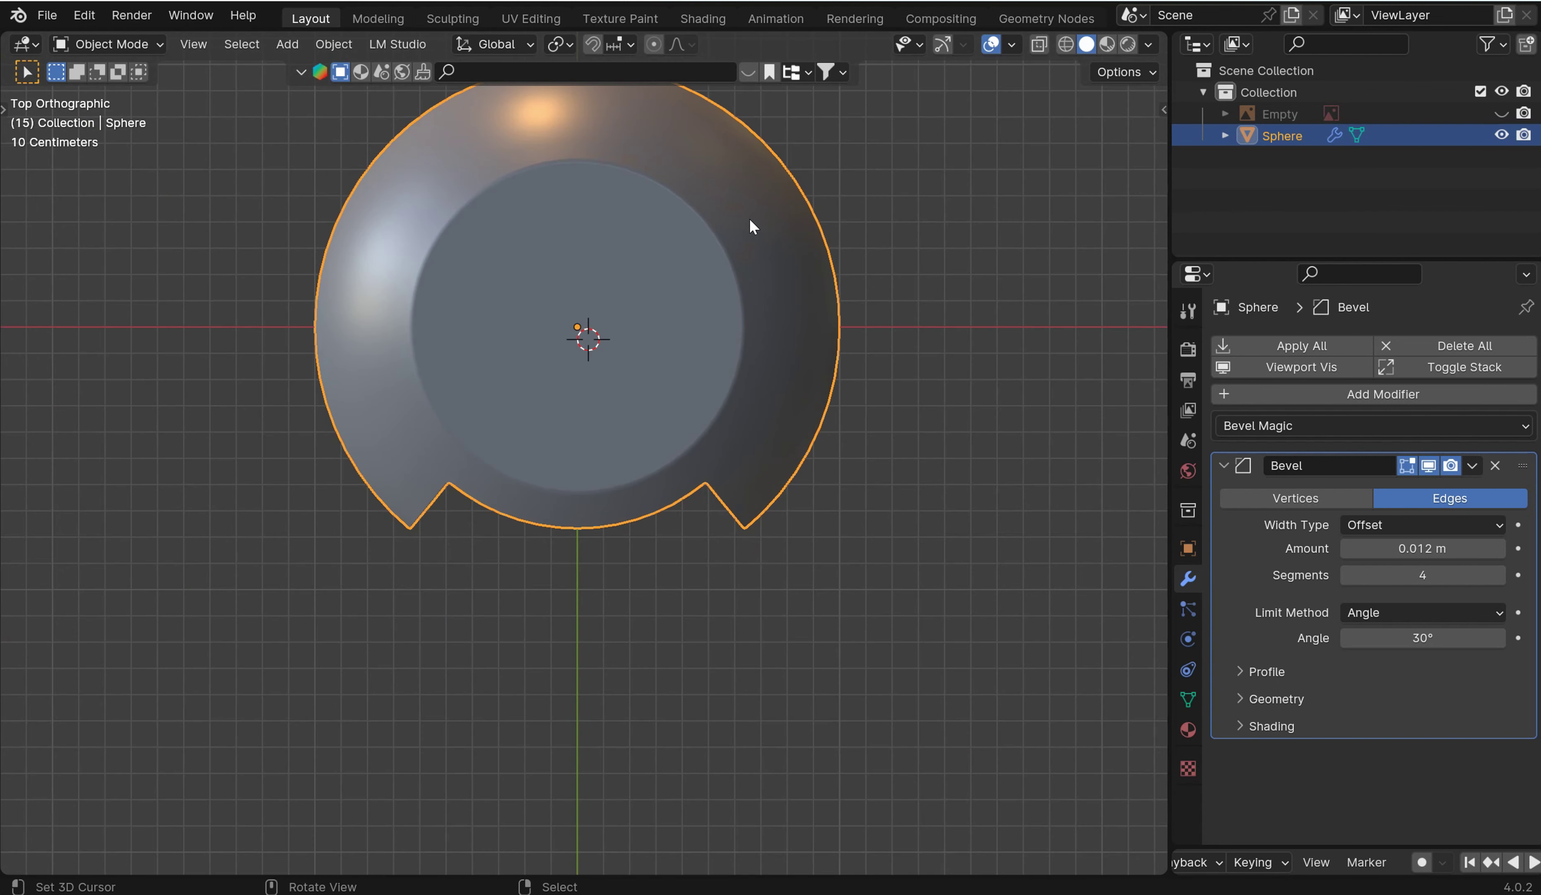
key(shift+s)
click(594, 289)
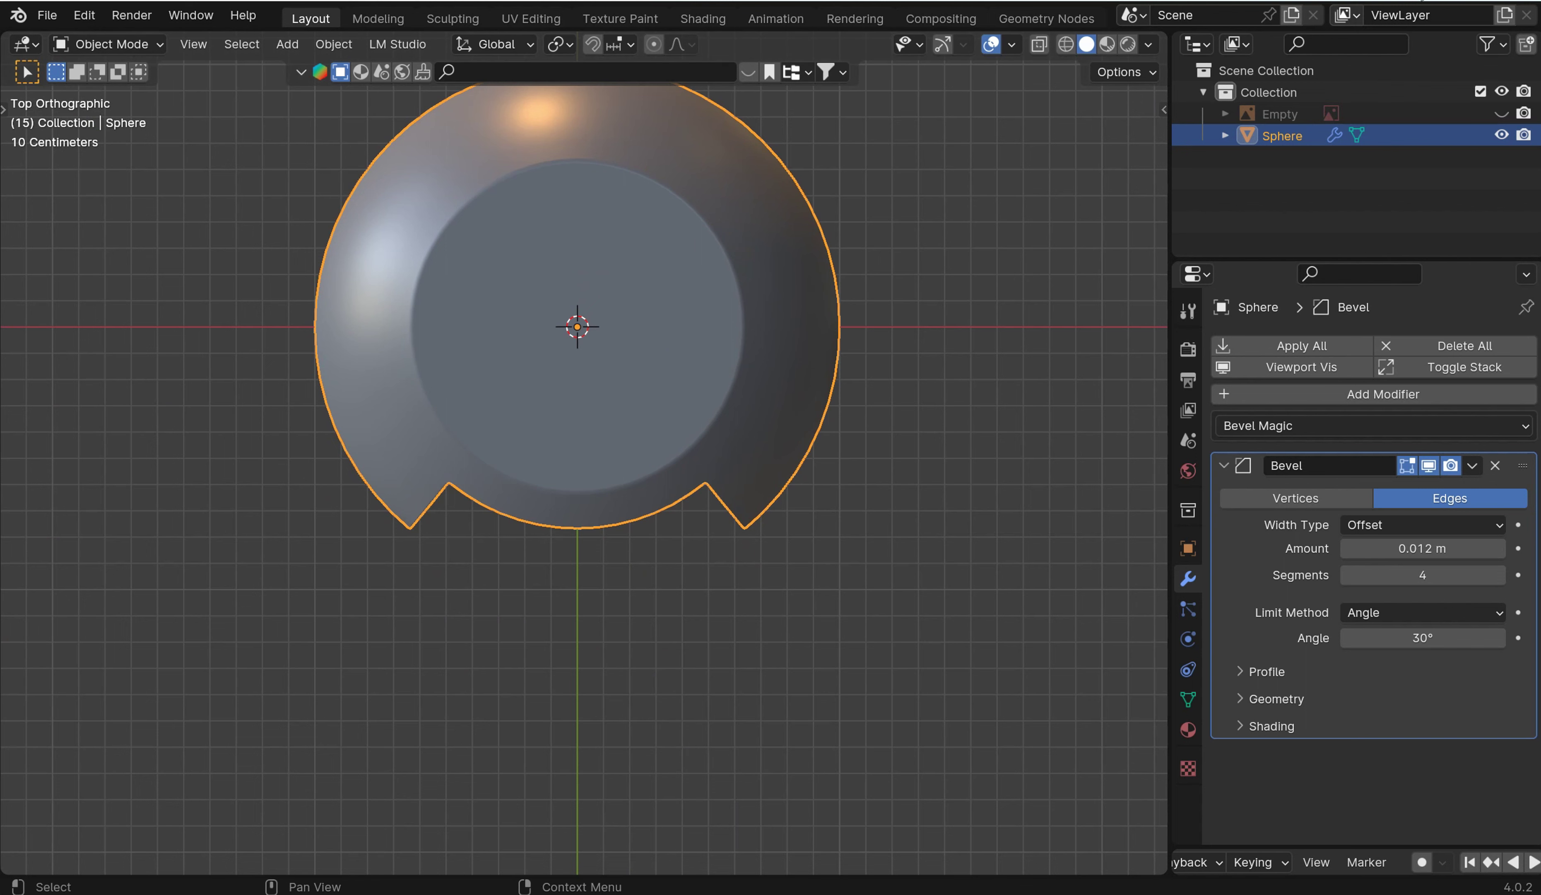
Search the add-on preferences for "carv", check that Object: Carver is enabled, and review its details and shortcut.
click(84, 15)
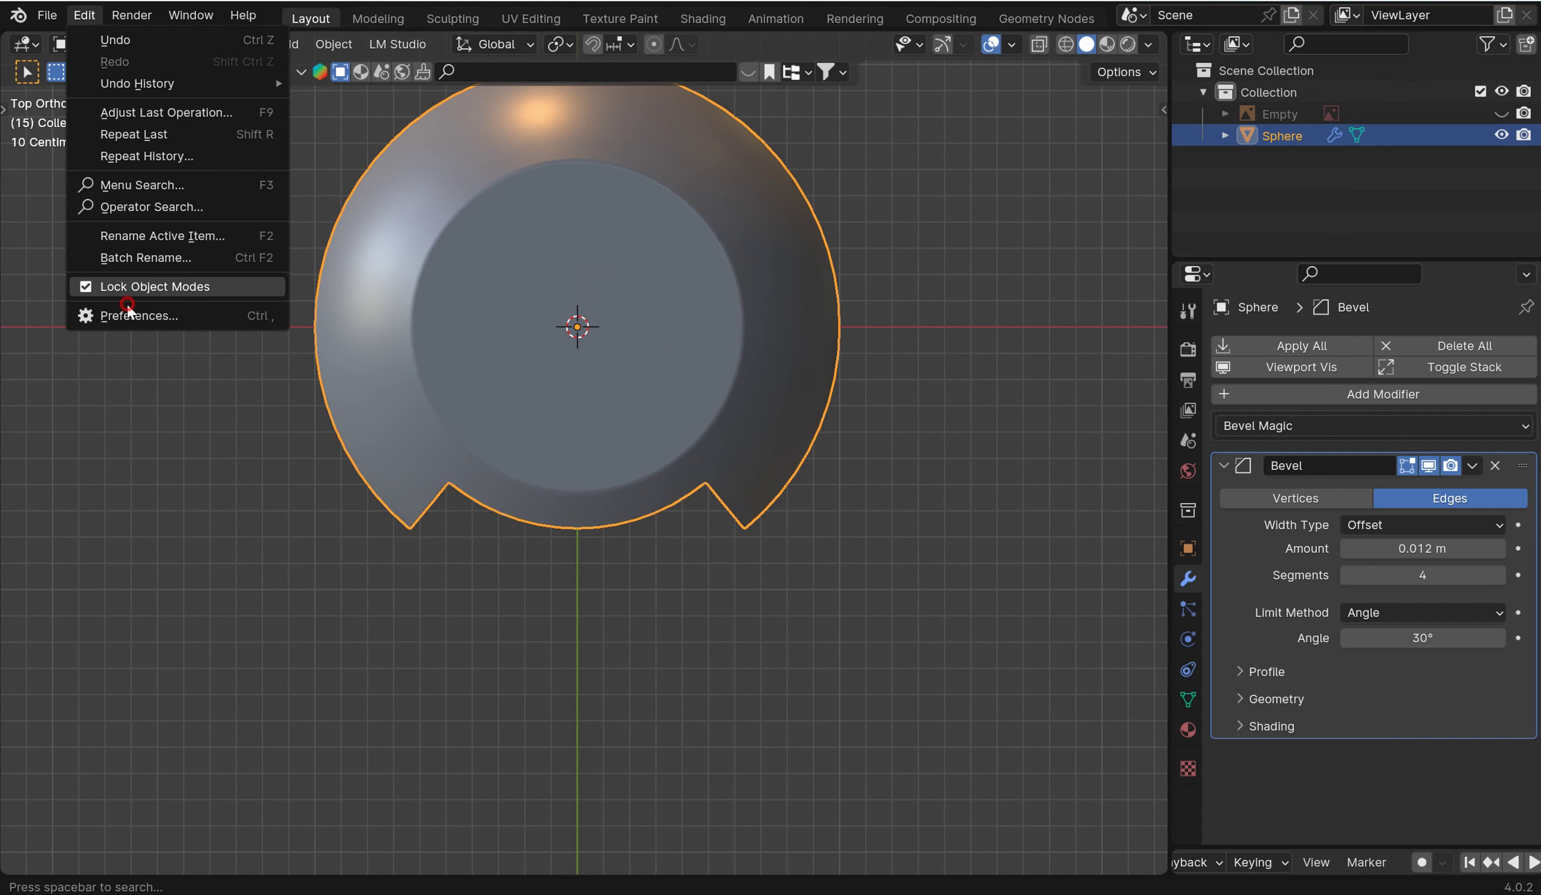
click(132, 316)
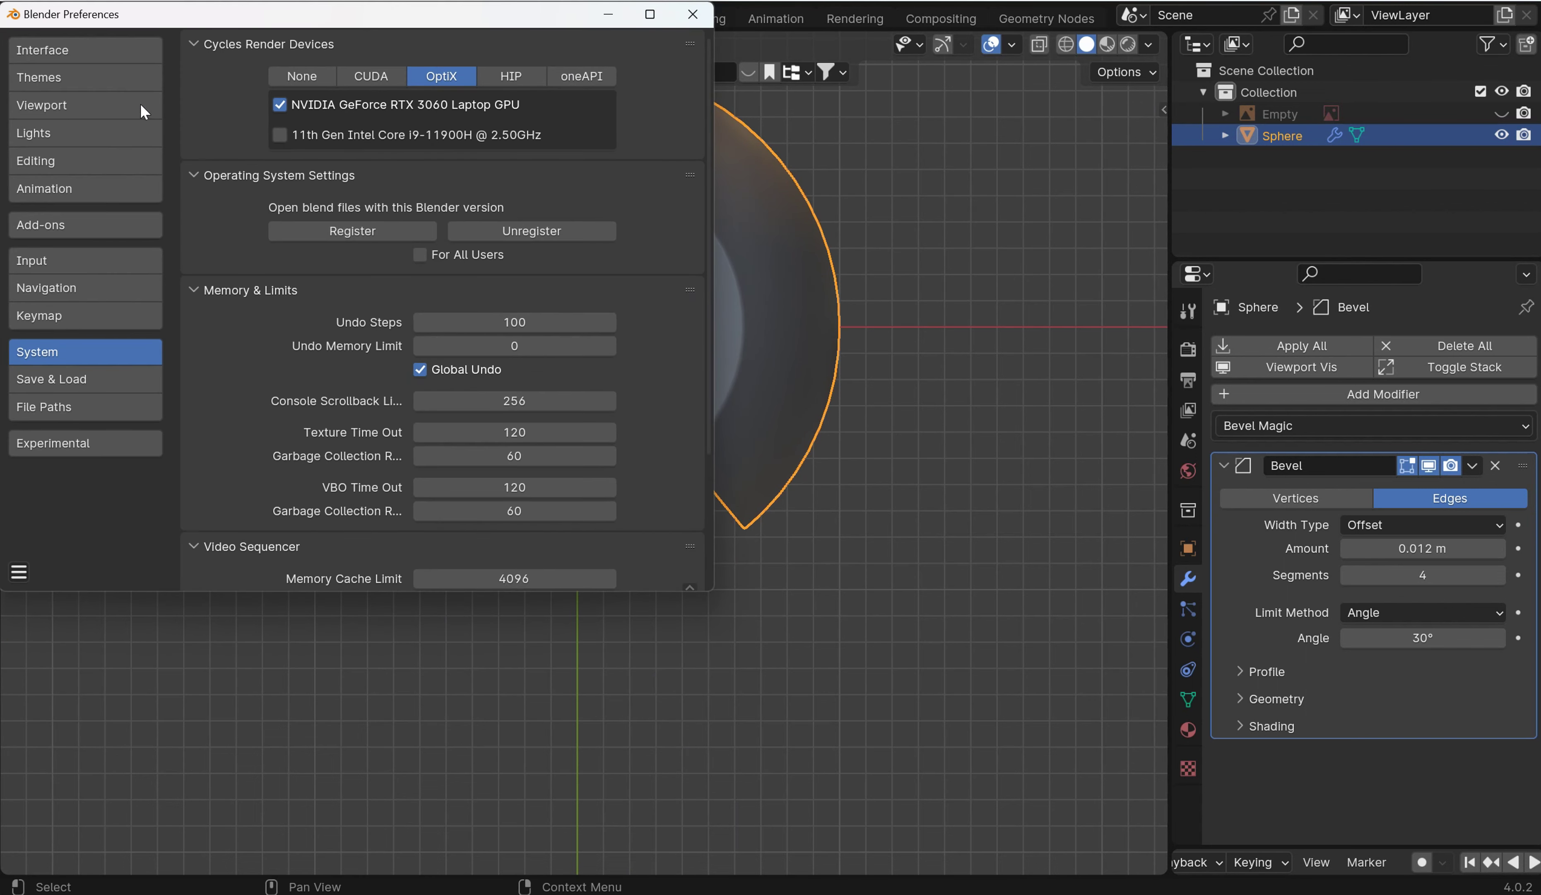
click(53, 225)
click(695, 72)
click(671, 72)
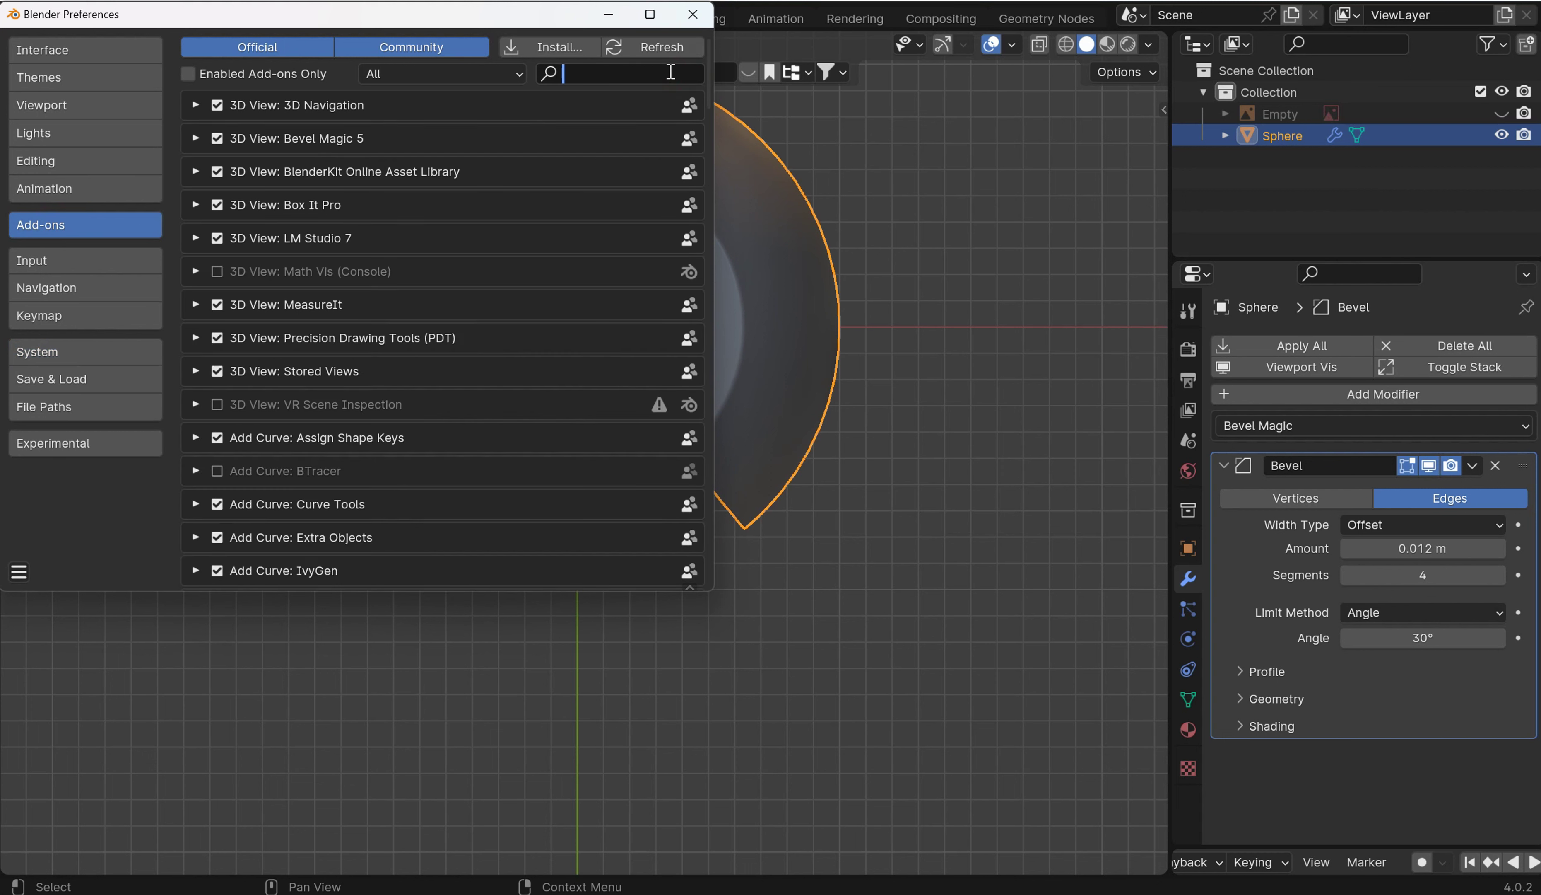
text(carv)
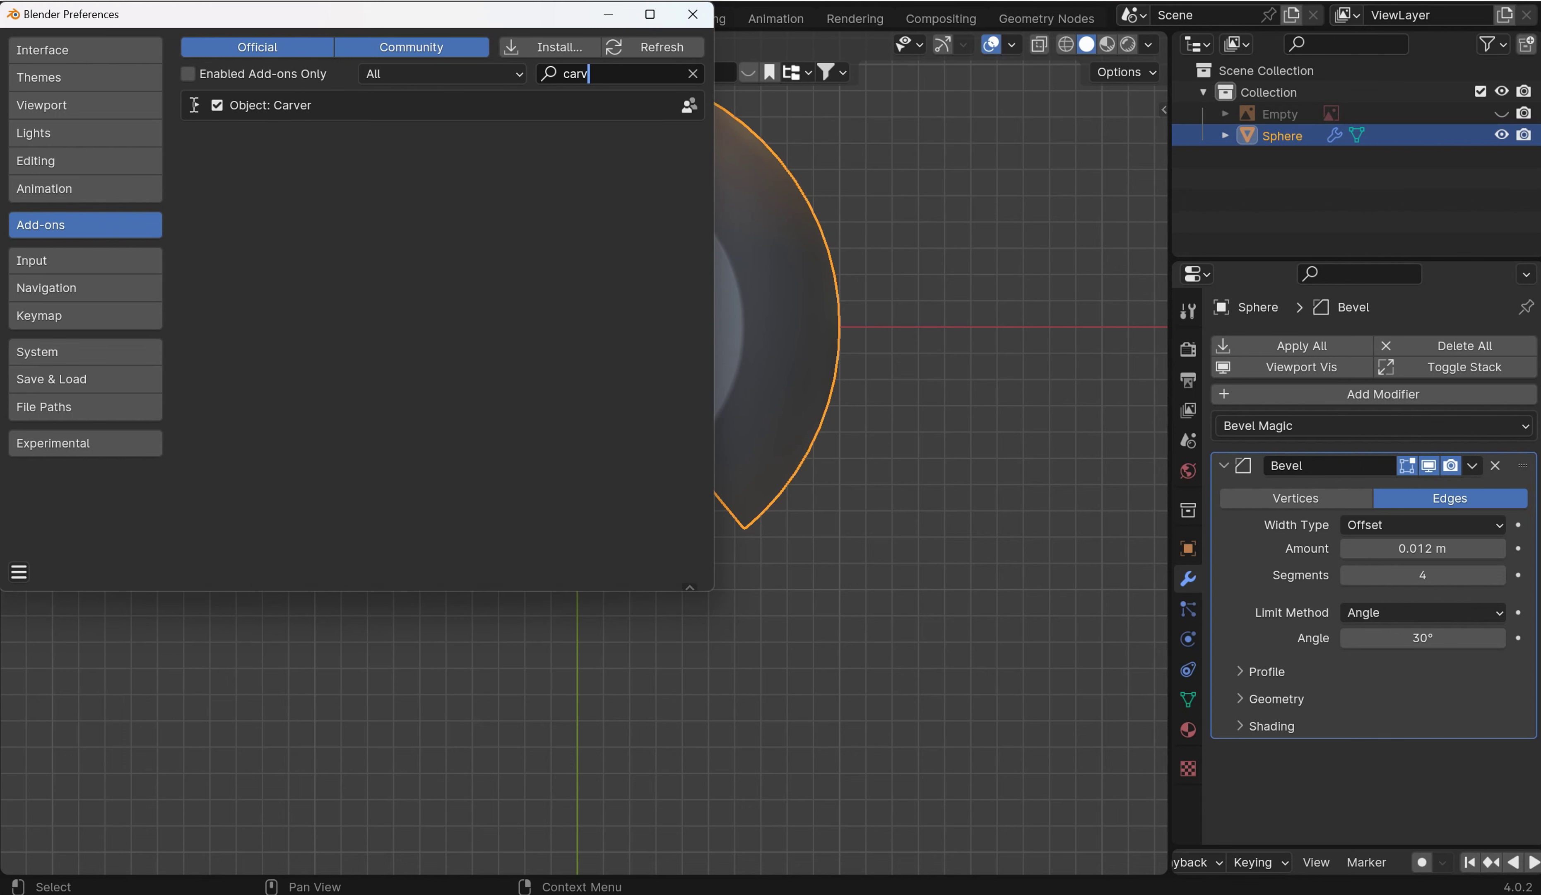
click(195, 105)
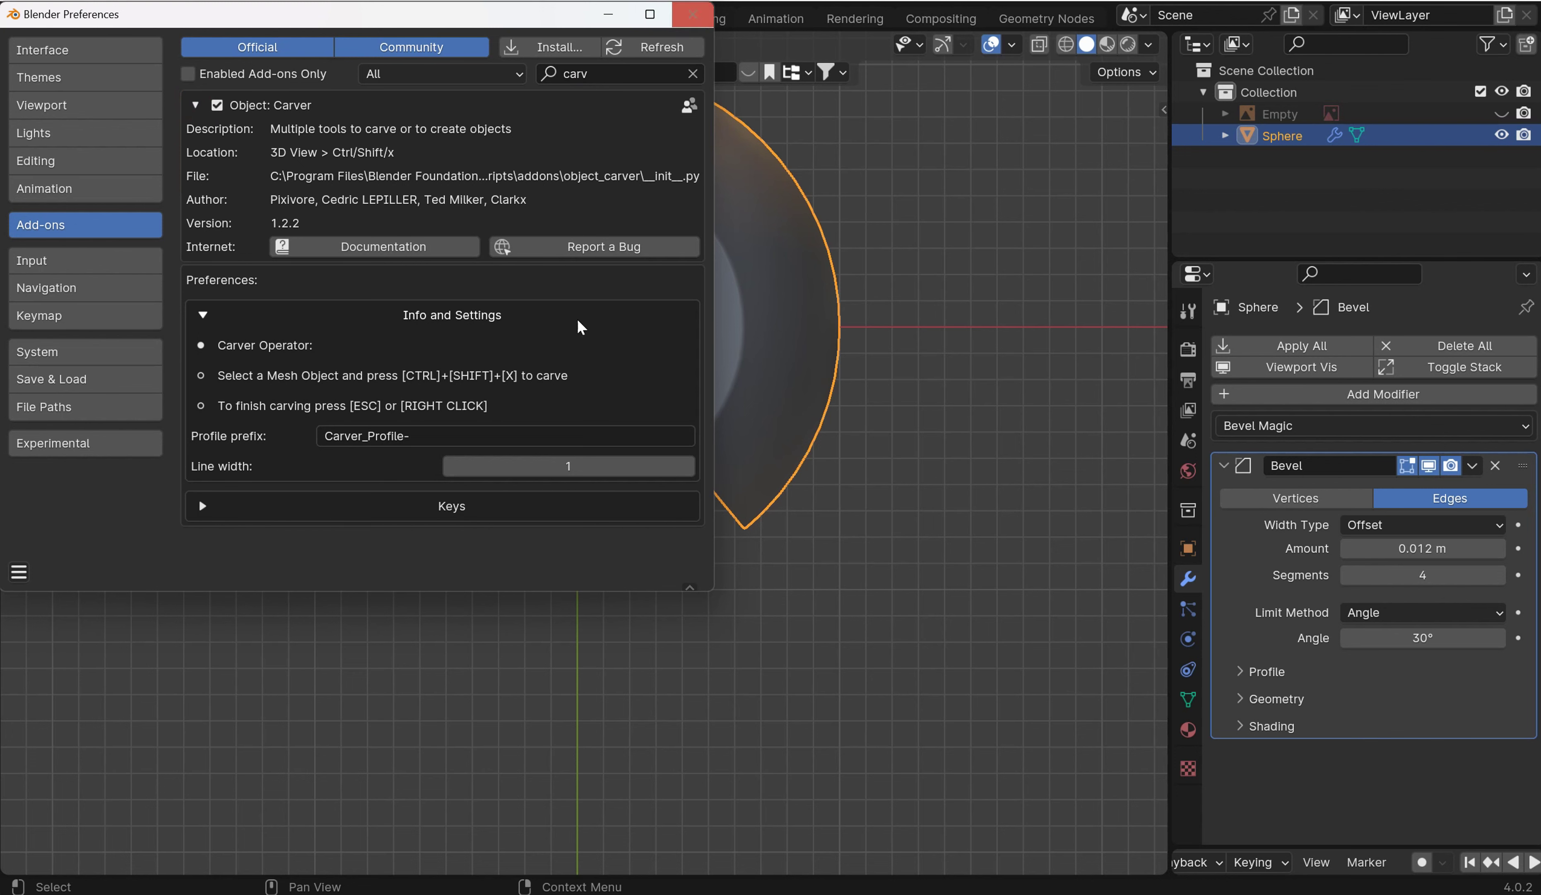
click(693, 15)
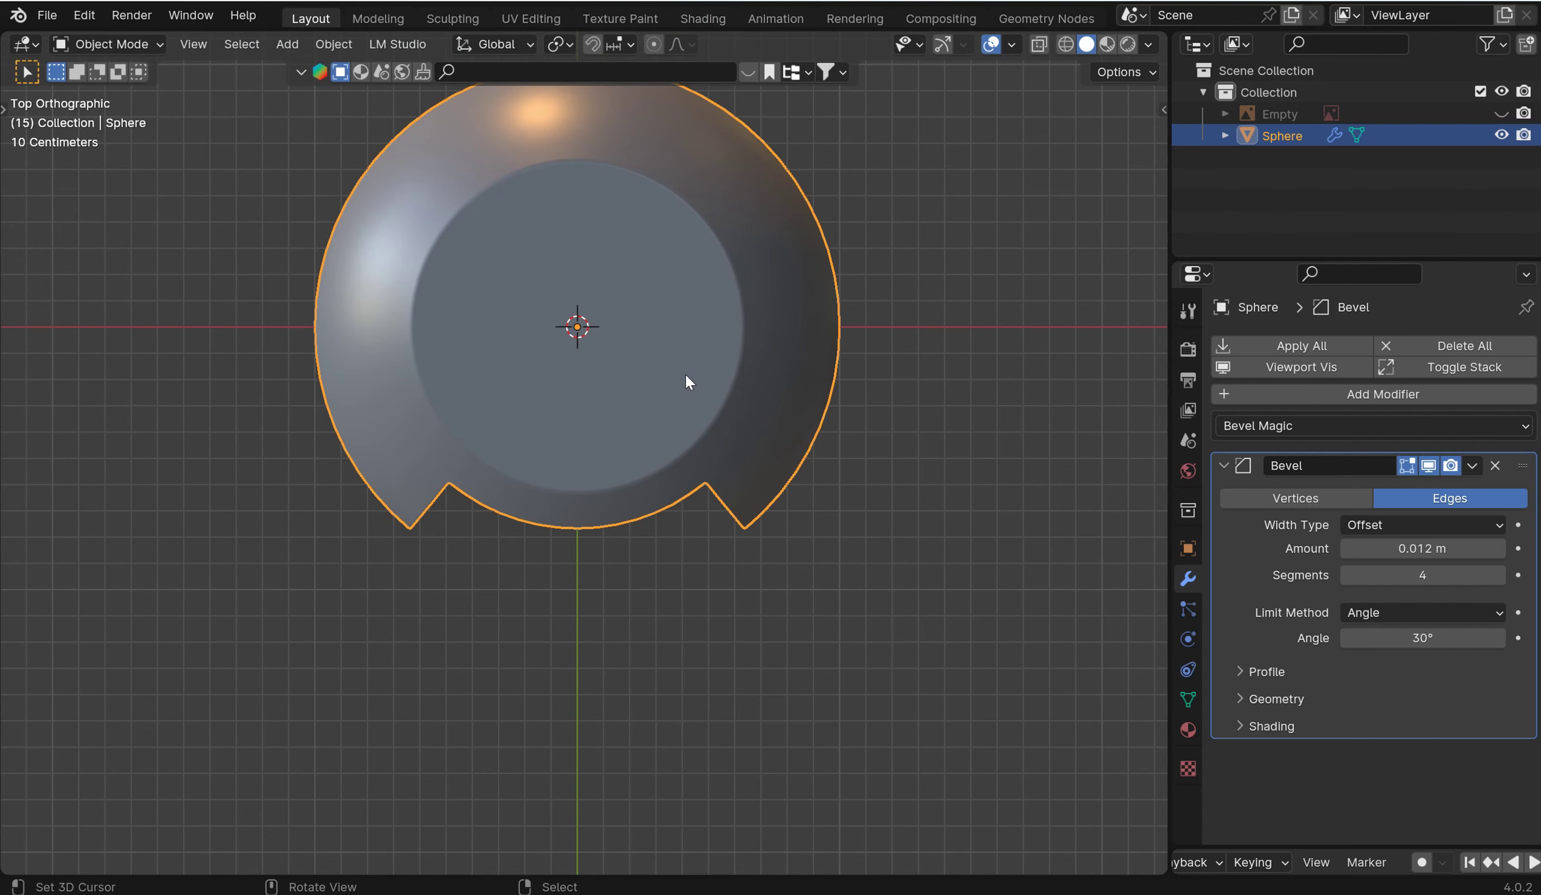
Use Carver's 90-subdivision circle in Rebool mode to cut a circle around the 3D cursor, about three quarters of the flat top's diameter.
key(ctrl+shift)
key(ctrl+shift+x)
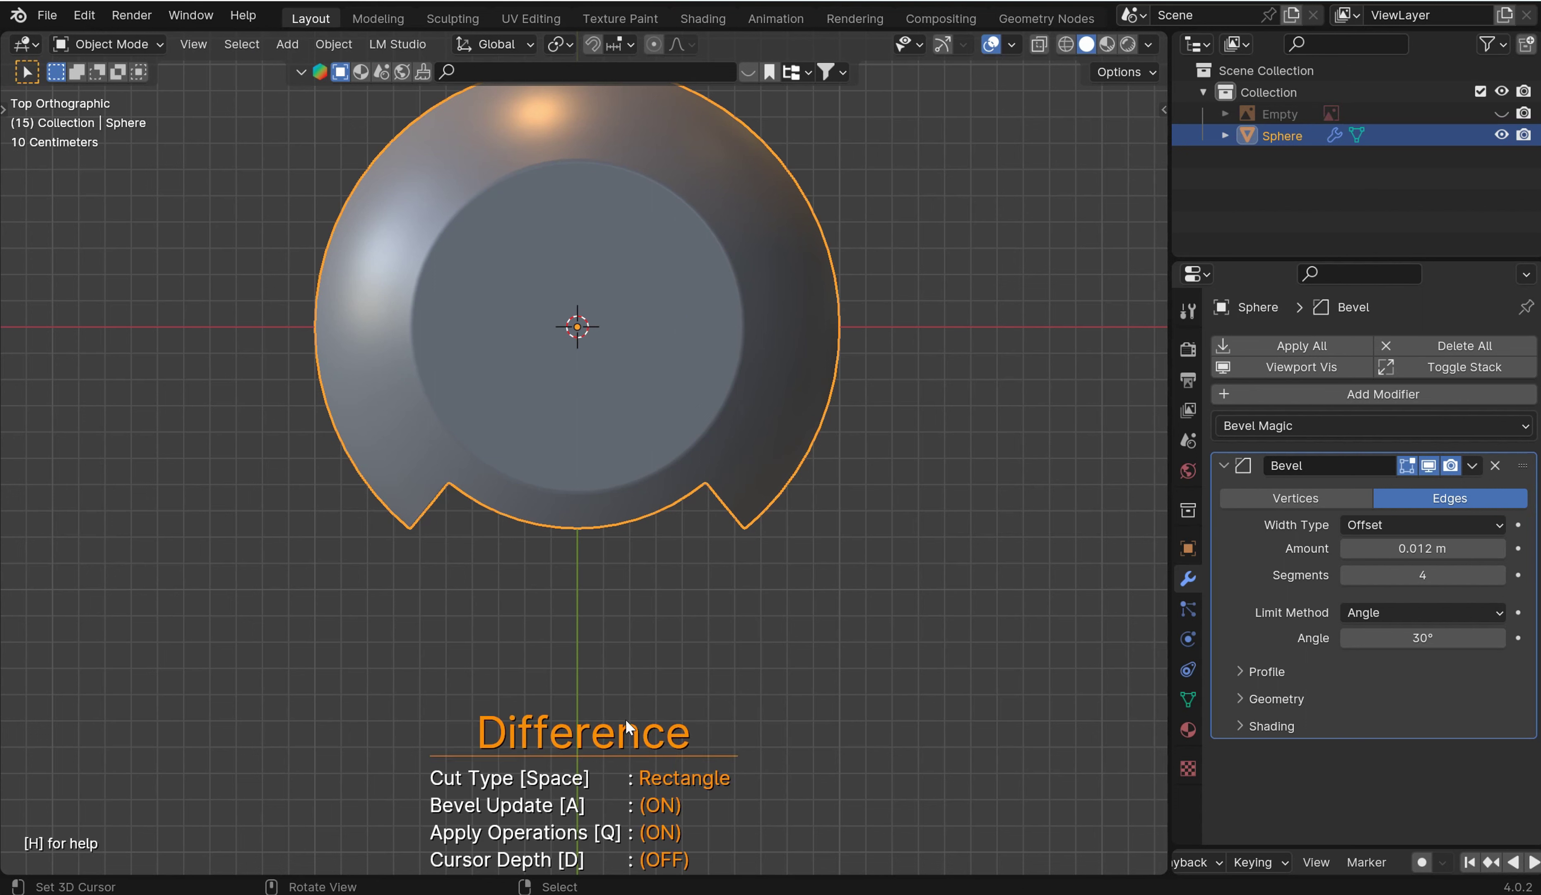
key(space)
key(space)
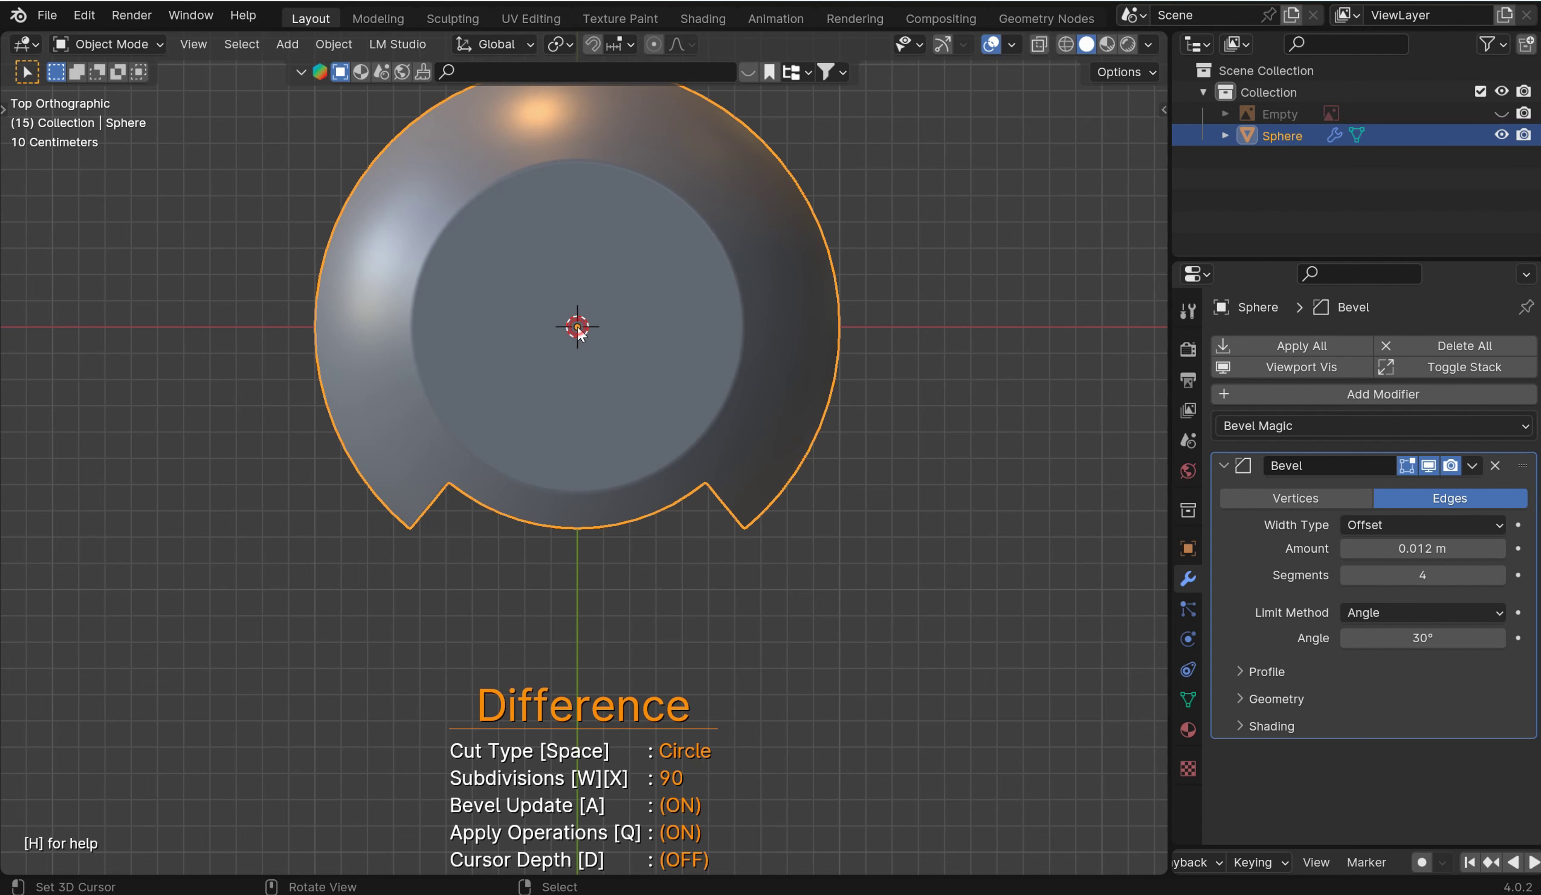
drag(623, 371, 707, 435)
key(shift)
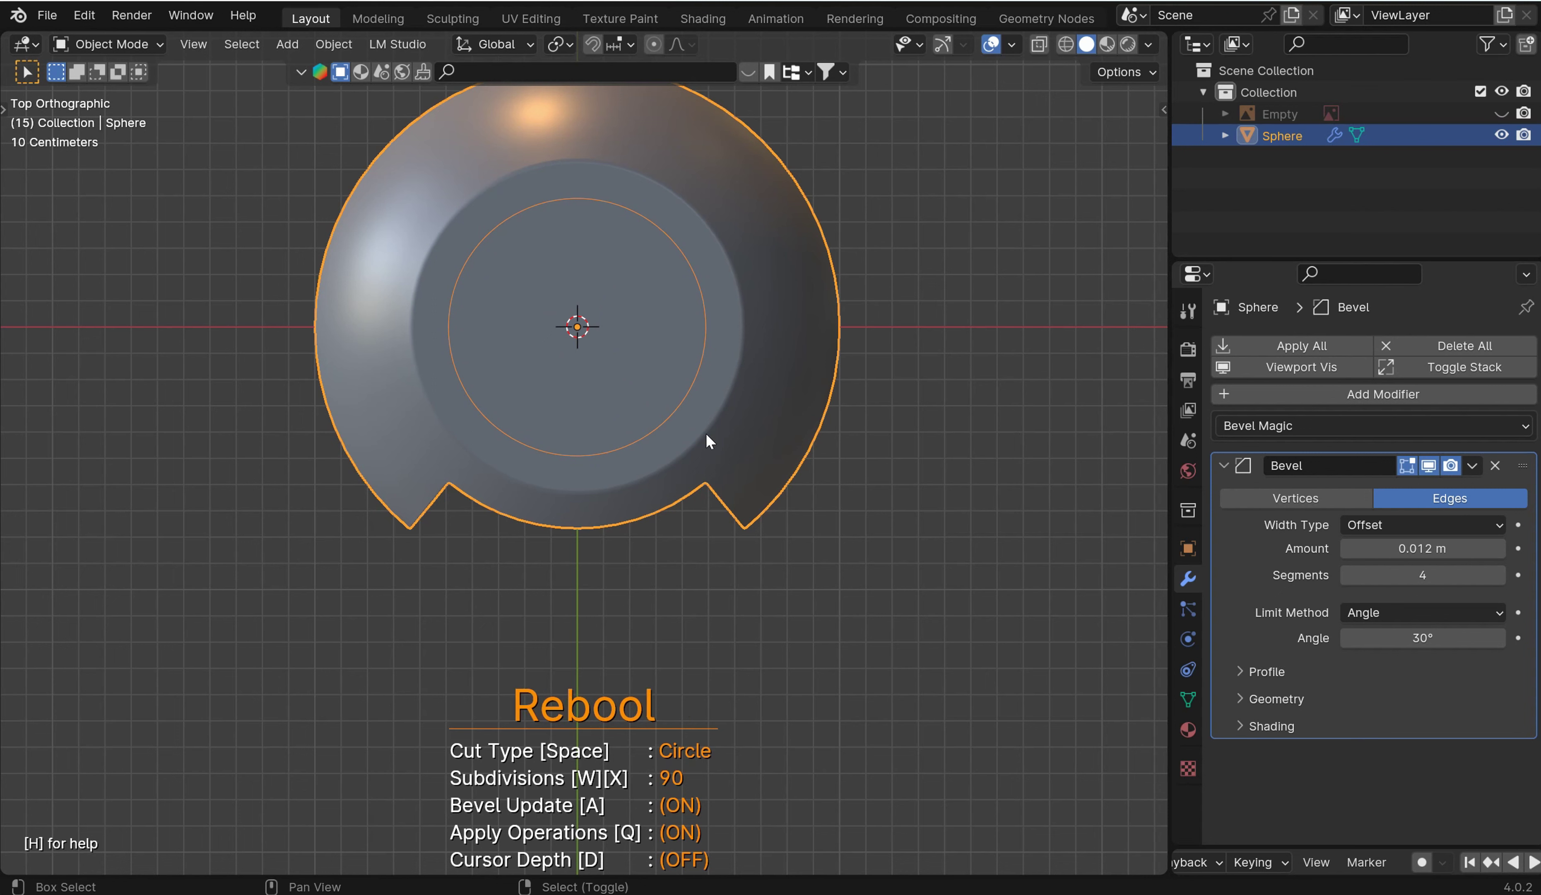
drag(706, 432, 705, 433)
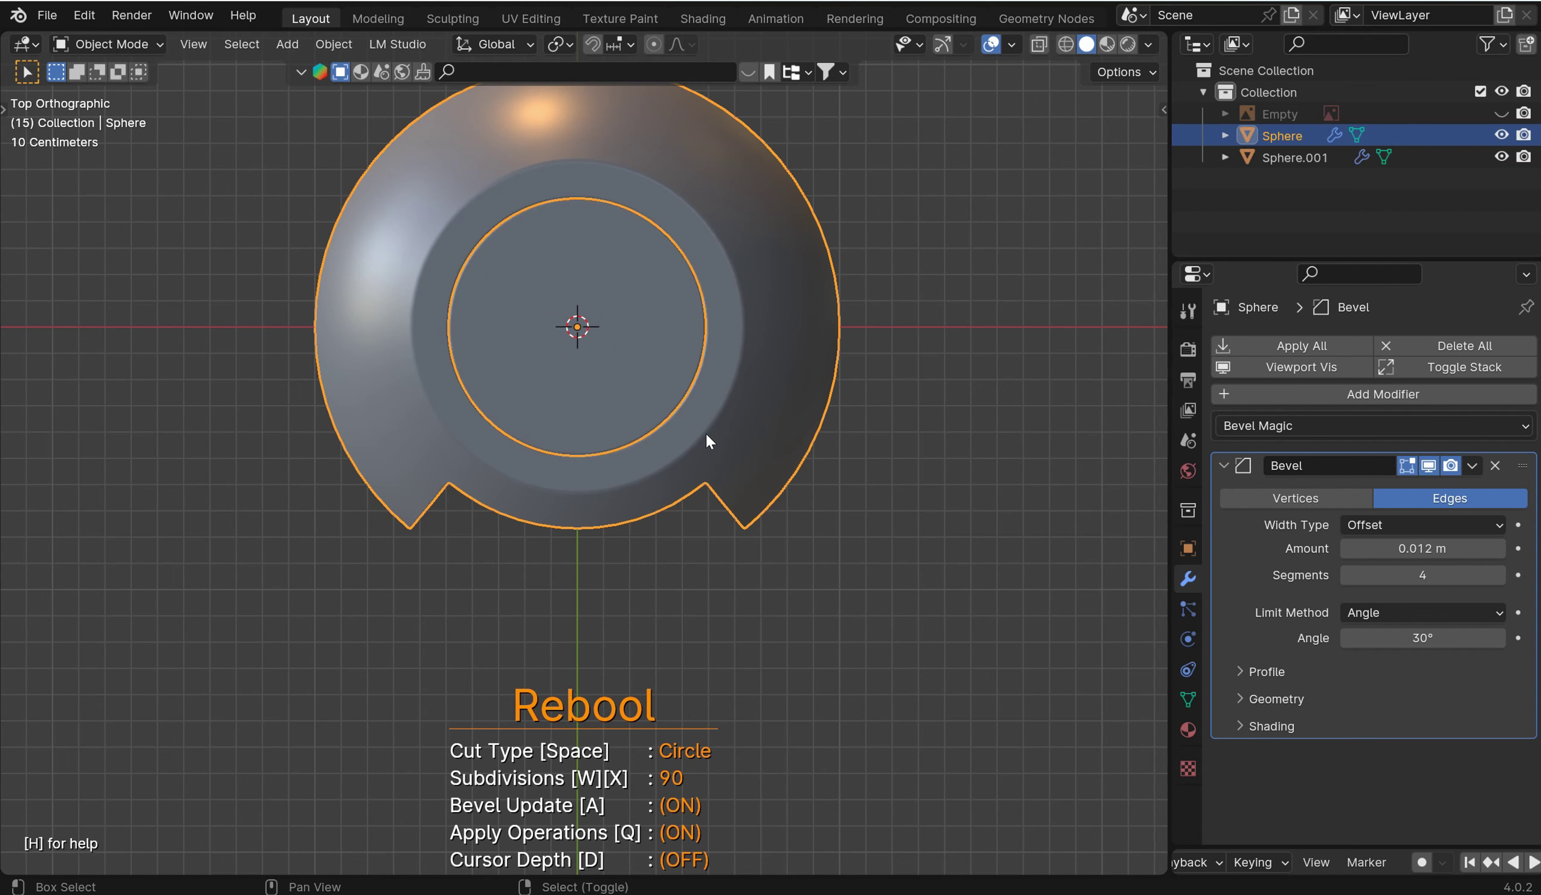
Inspect the separated cylinder and the hole beneath it by trial-moving the cylinder out of the sphere and cancelling the move.
middle_drag(781, 584, 844, 397)
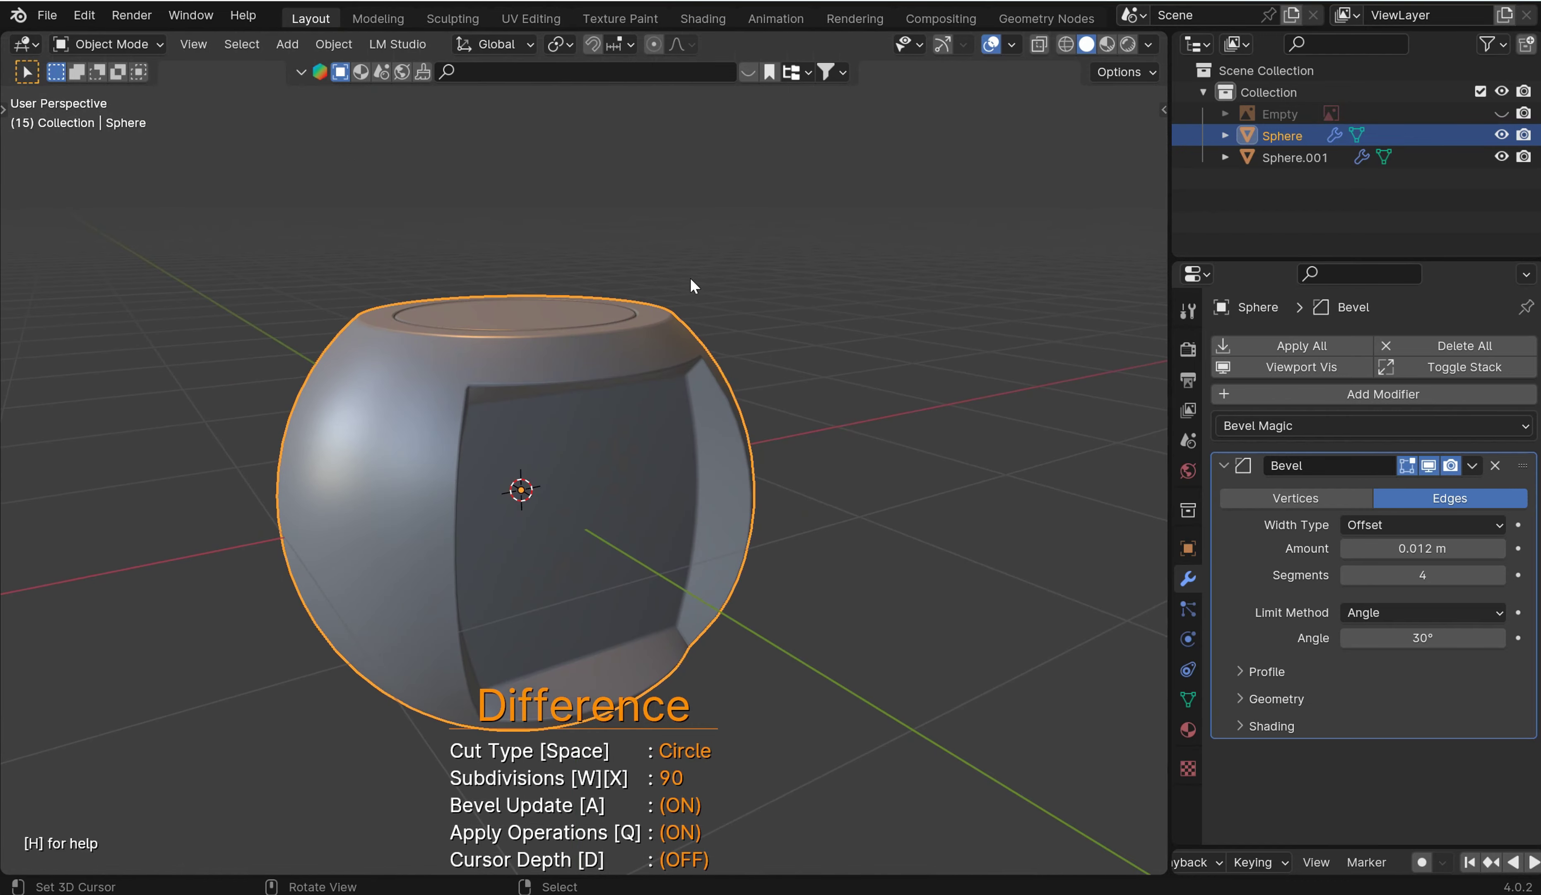
middle_drag(691, 277, 687, 382)
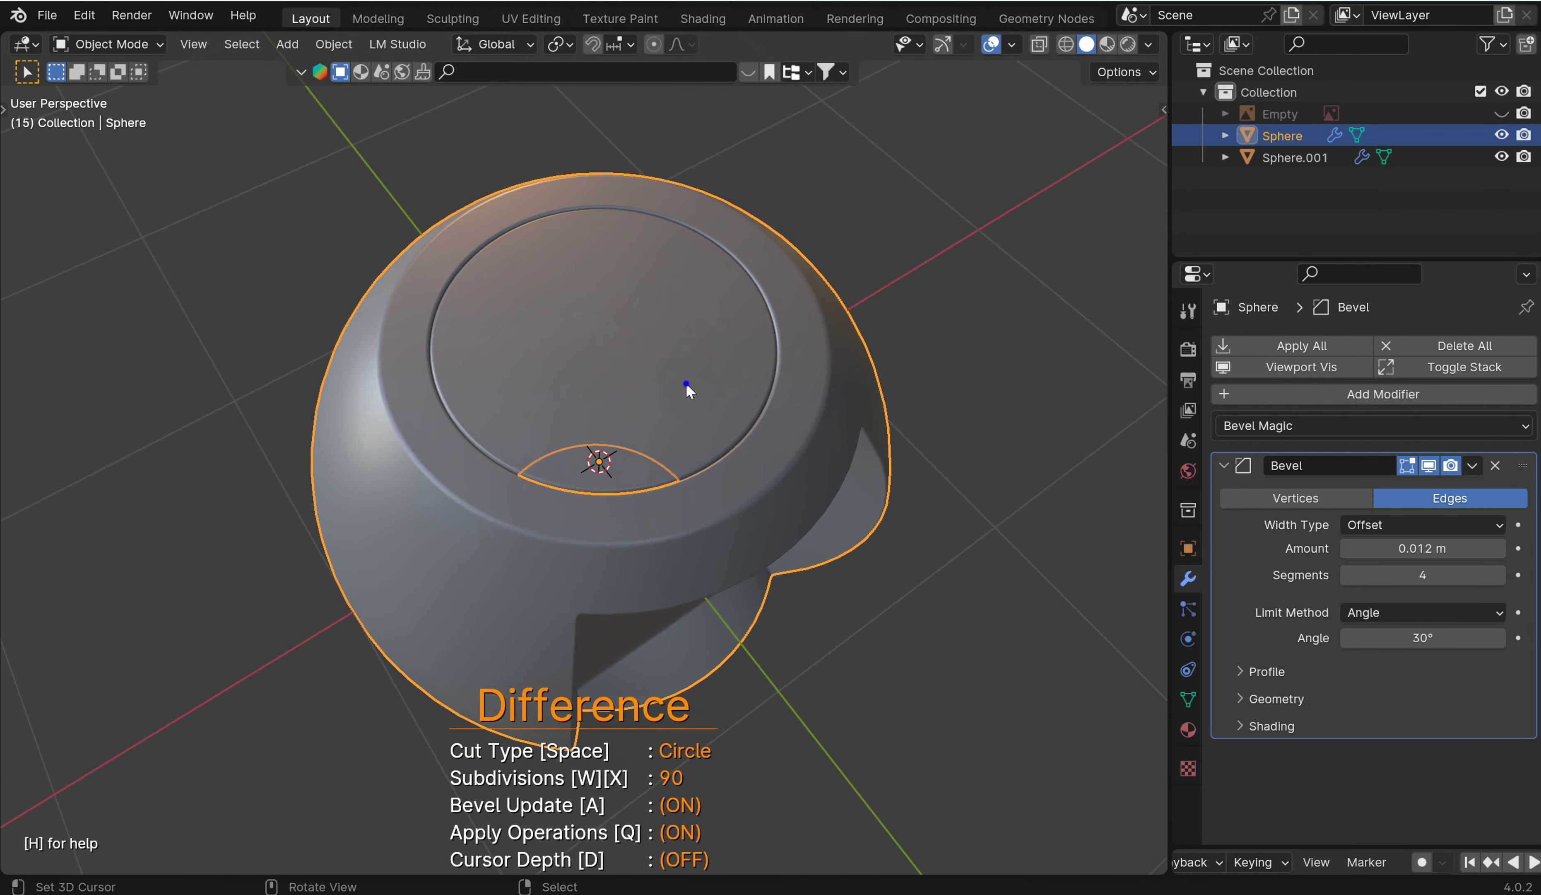
click(686, 383)
key(g)
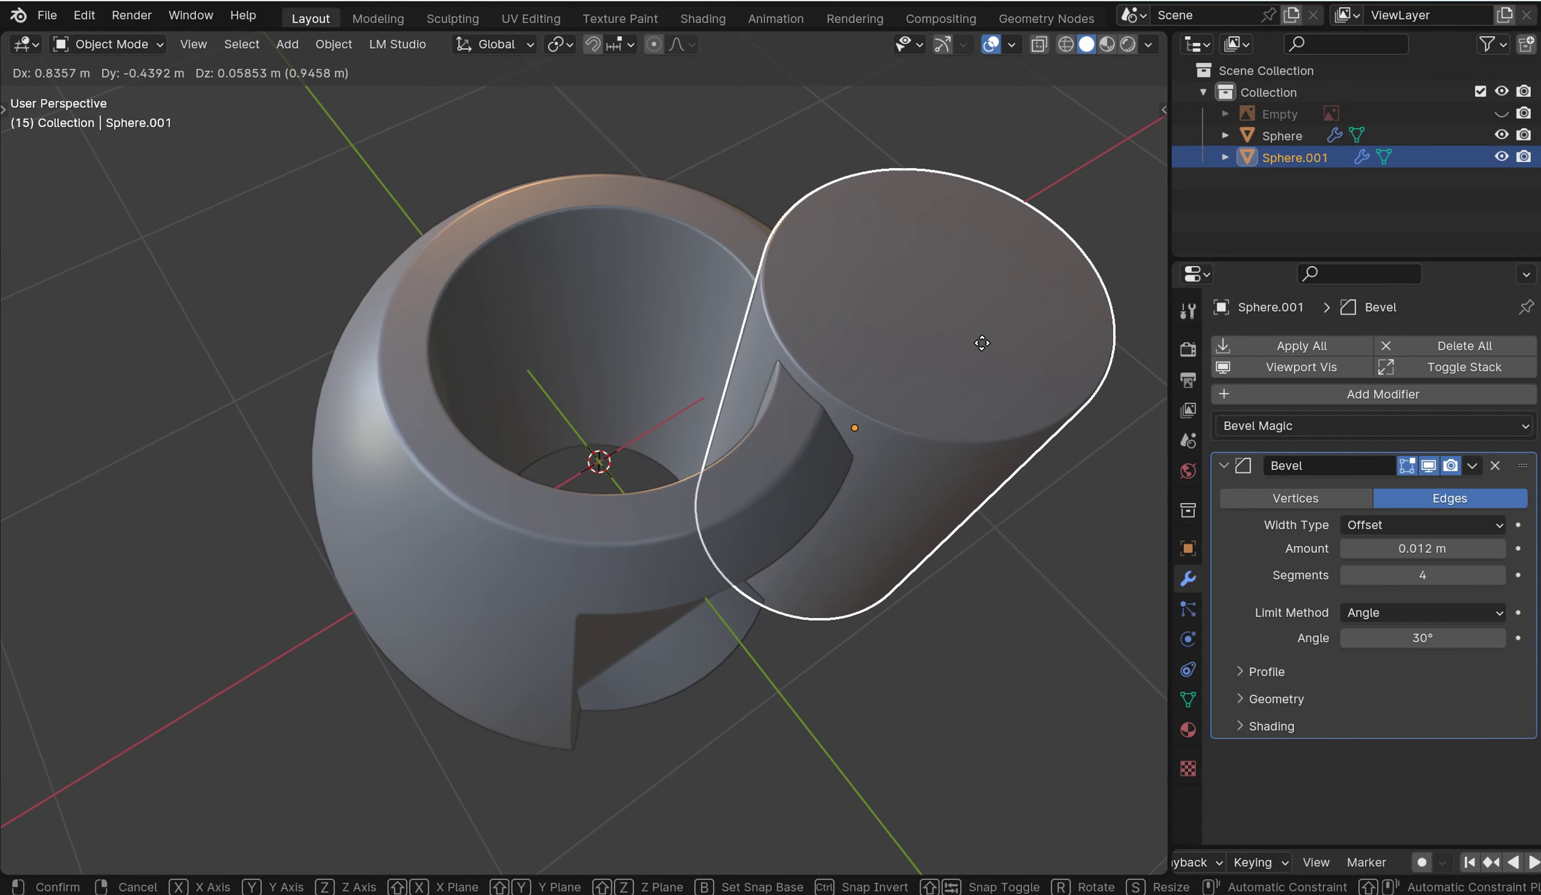
right_click(981, 342)
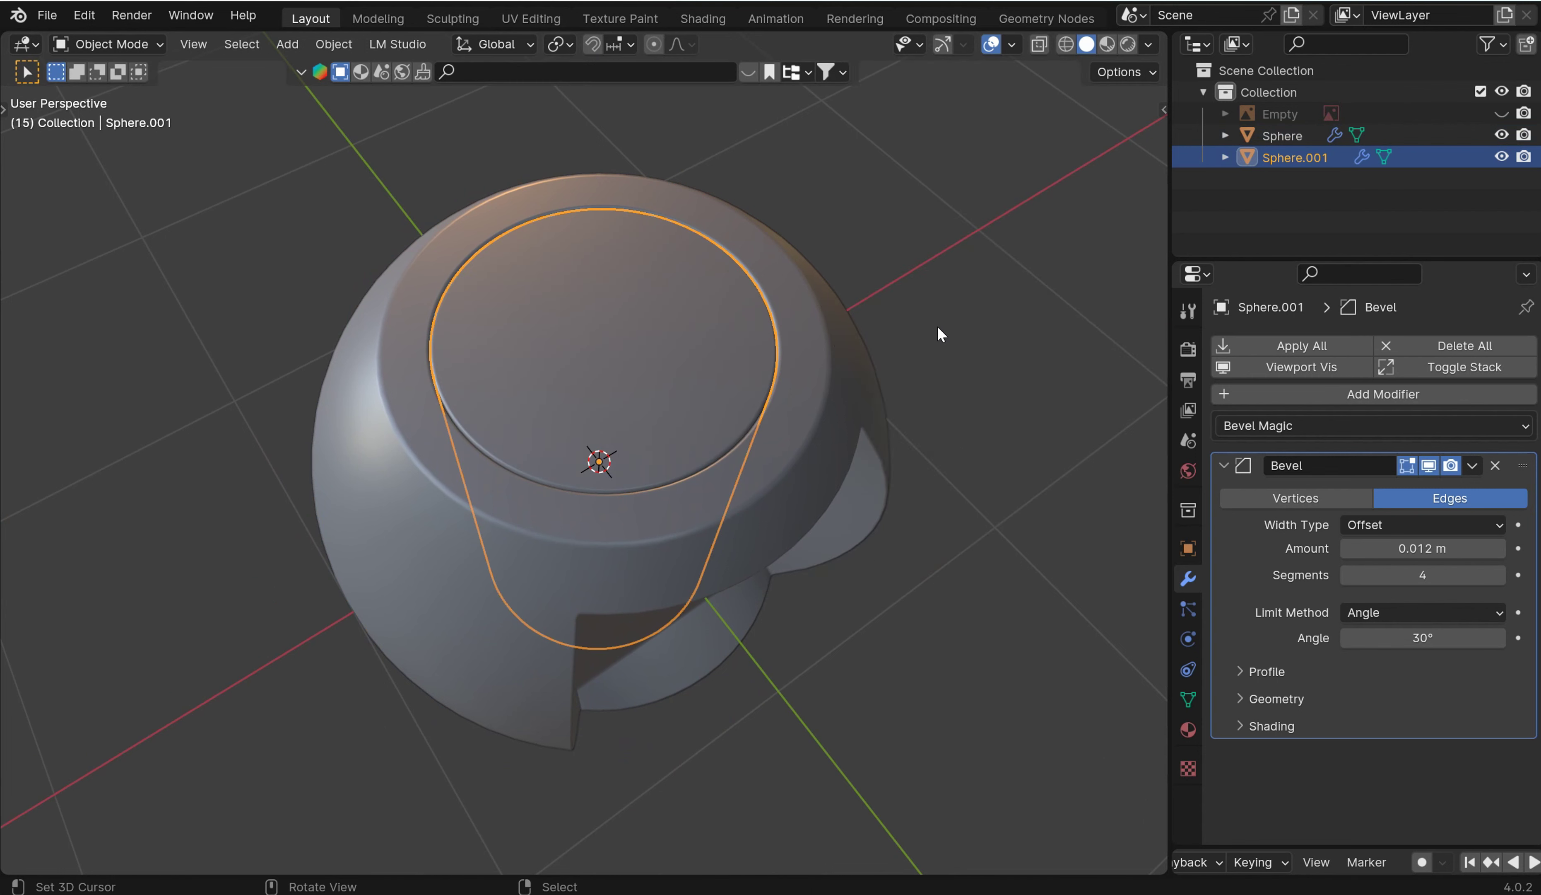
scroll(933, 328, up, 8)
key(Tab)
click(588, 553)
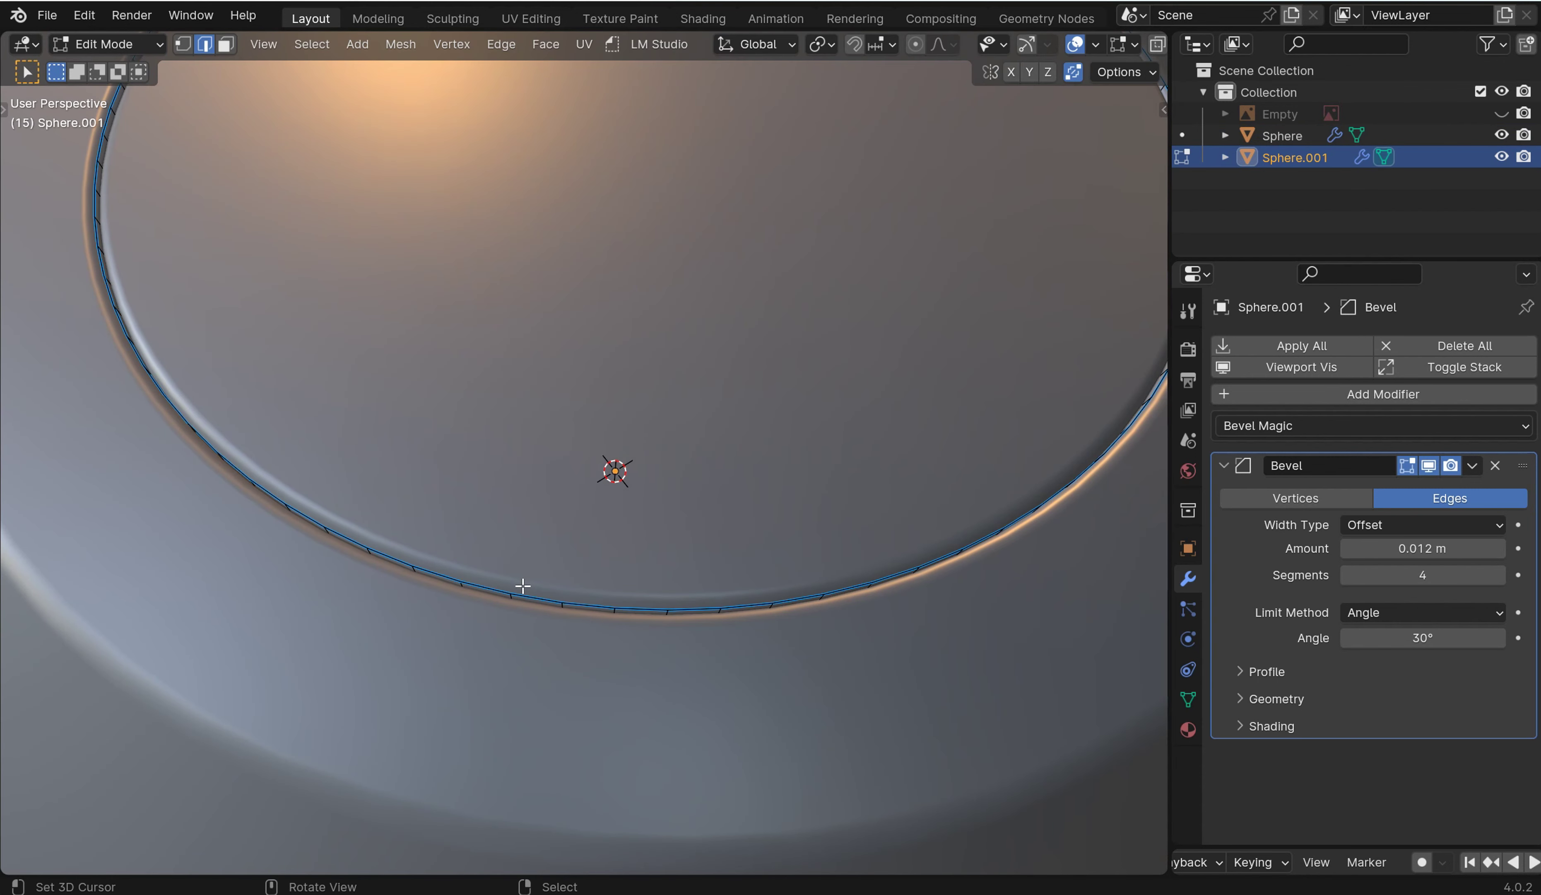
right_click(523, 586)
scroll(613, 543, down, 2)
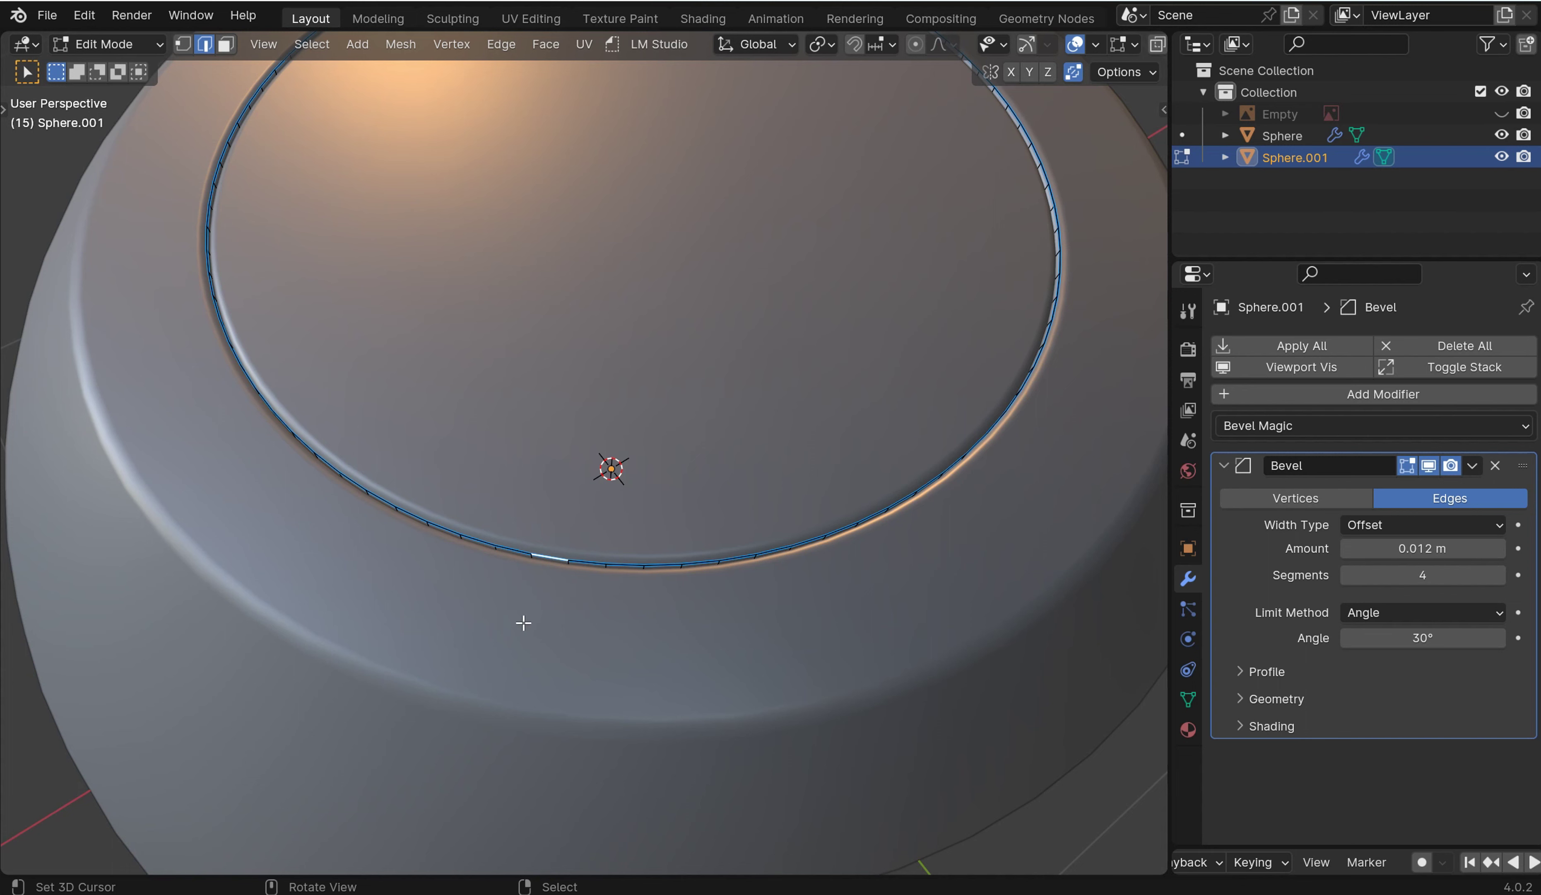
key(Tab)
Enter edge editing on the main sphere body and select the edge loop around the rim of its top circular hole.
click(508, 634)
key(Tab)
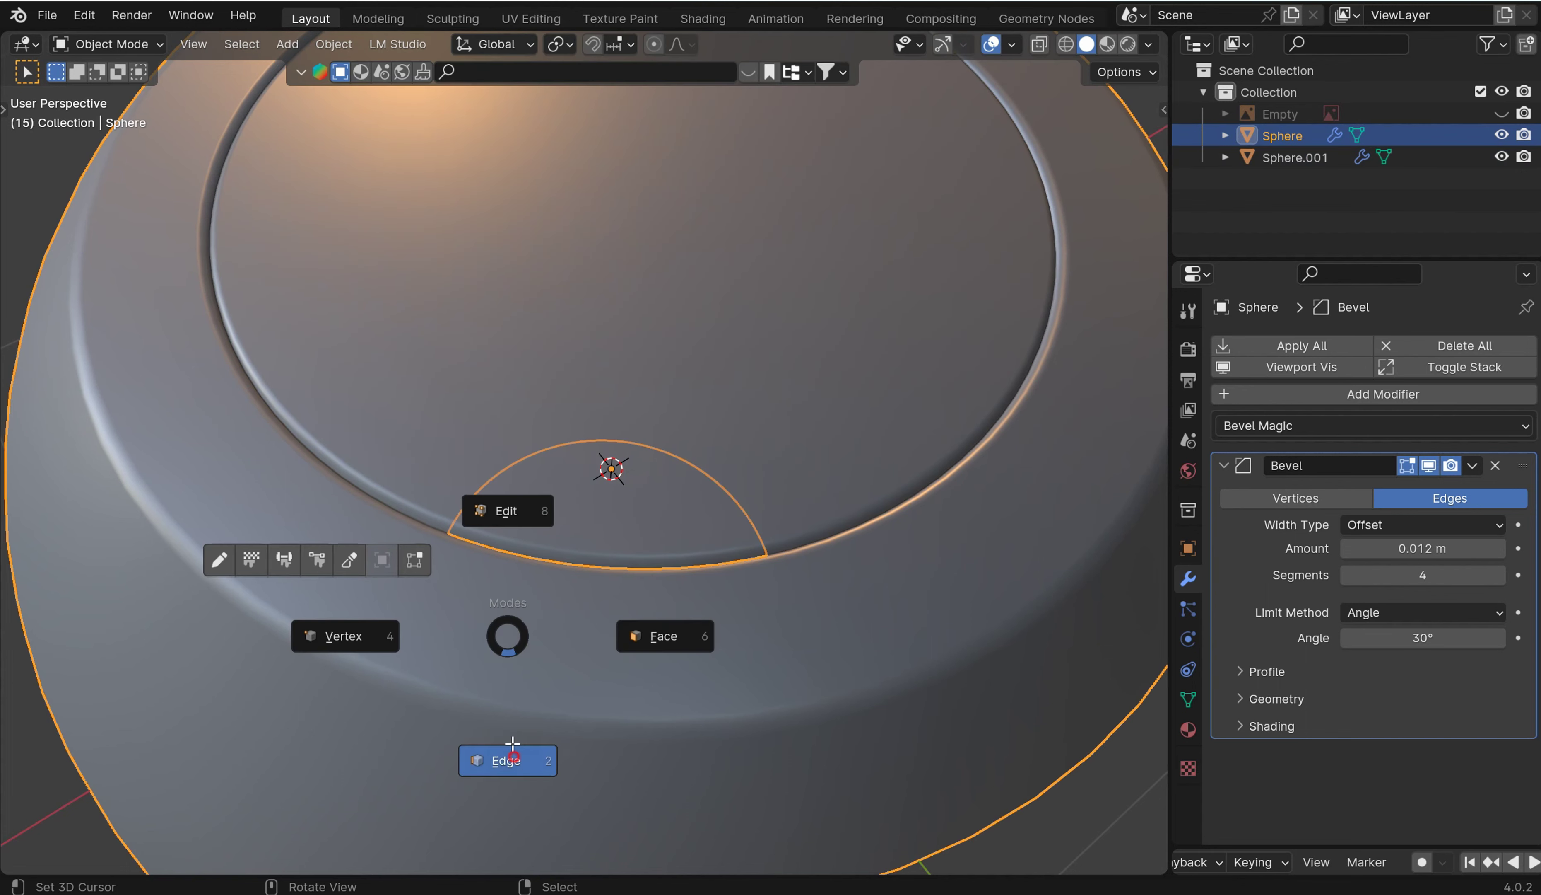
click(507, 757)
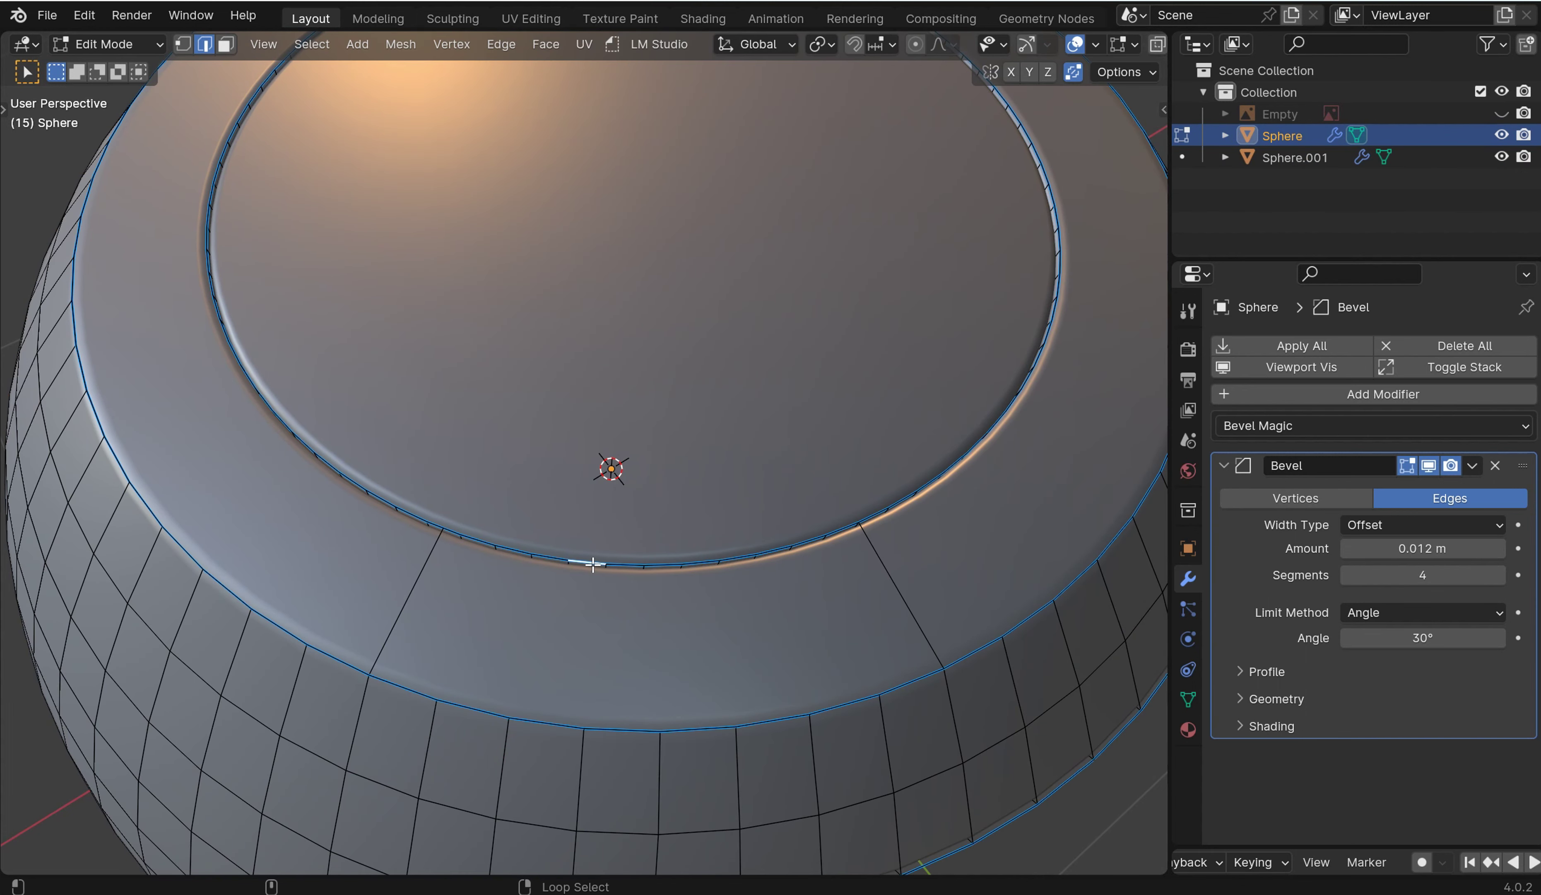
alt+click(443, 525)
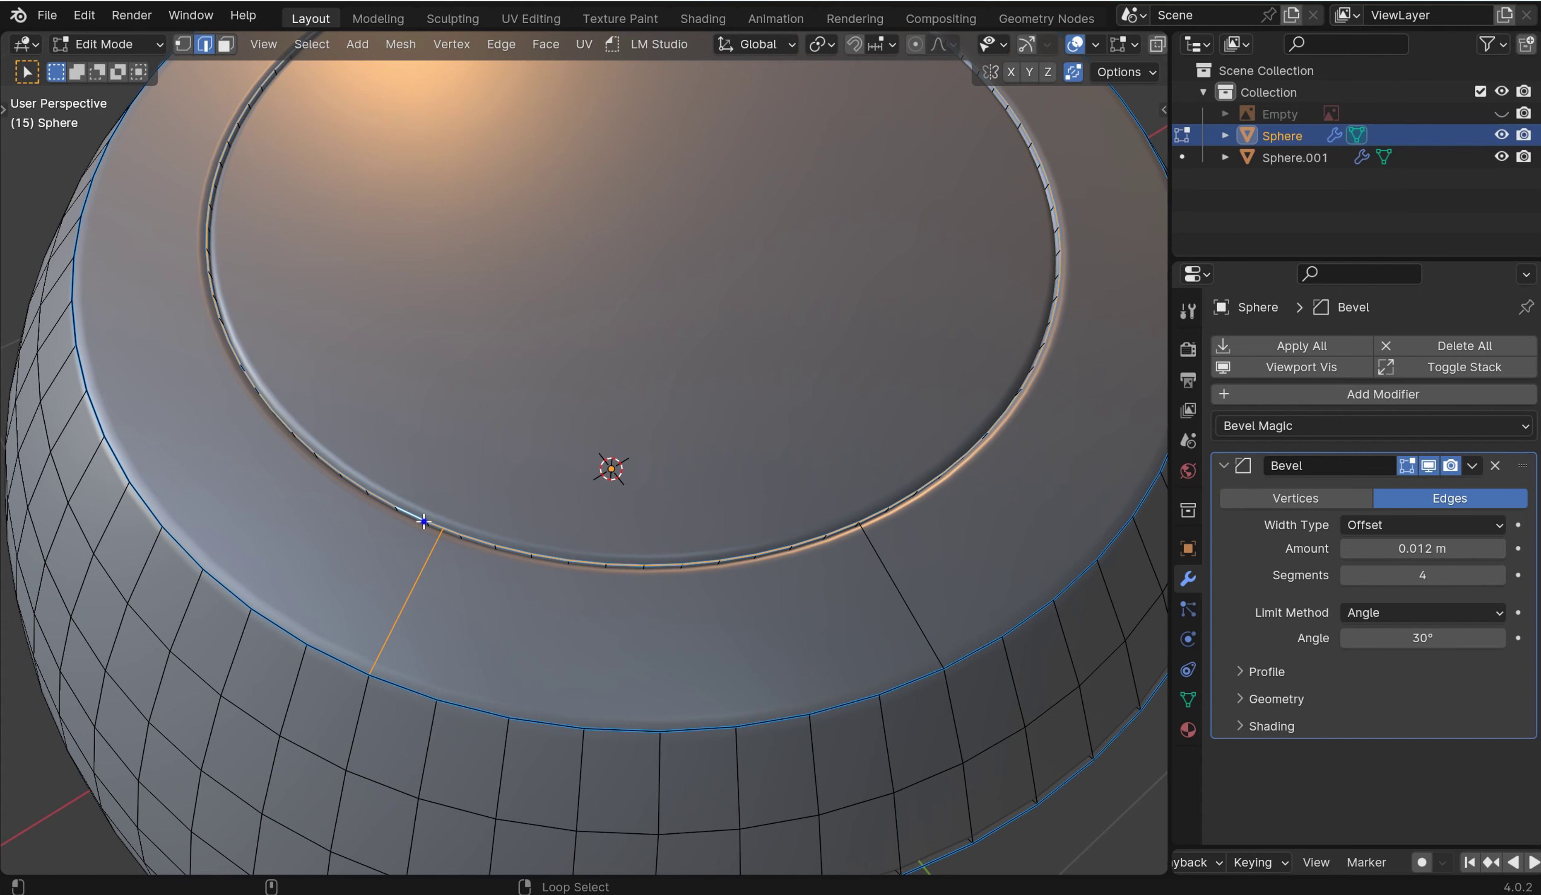
middle_drag(918, 155, 914, 431)
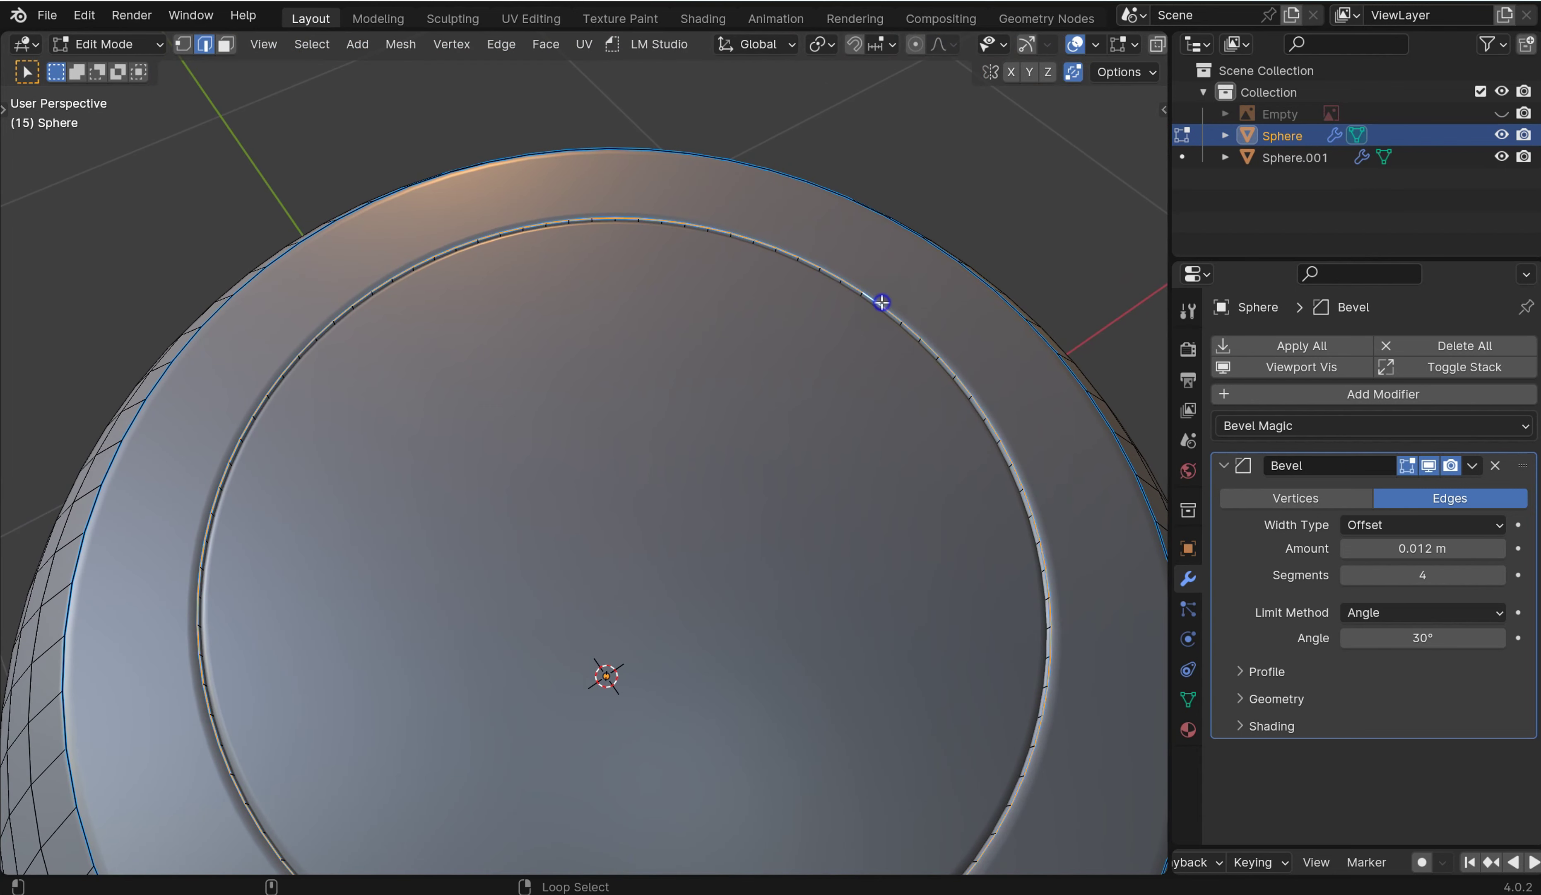
scroll(881, 303, down, 5)
scroll(835, 372, up, 2)
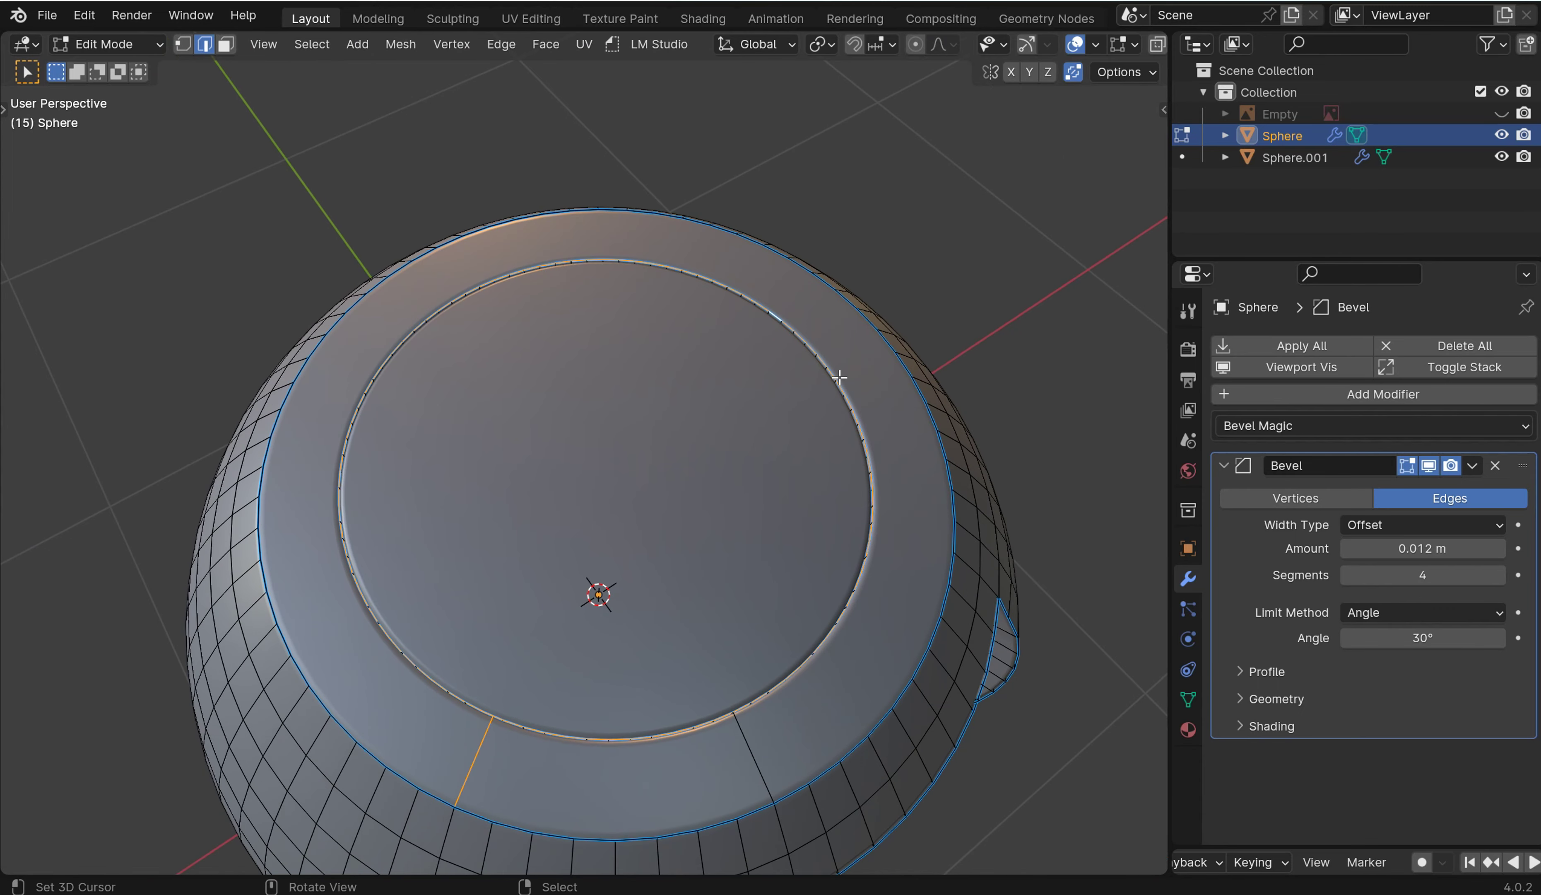
Apply Flip Normals to the current rim edge selection.
key(n)
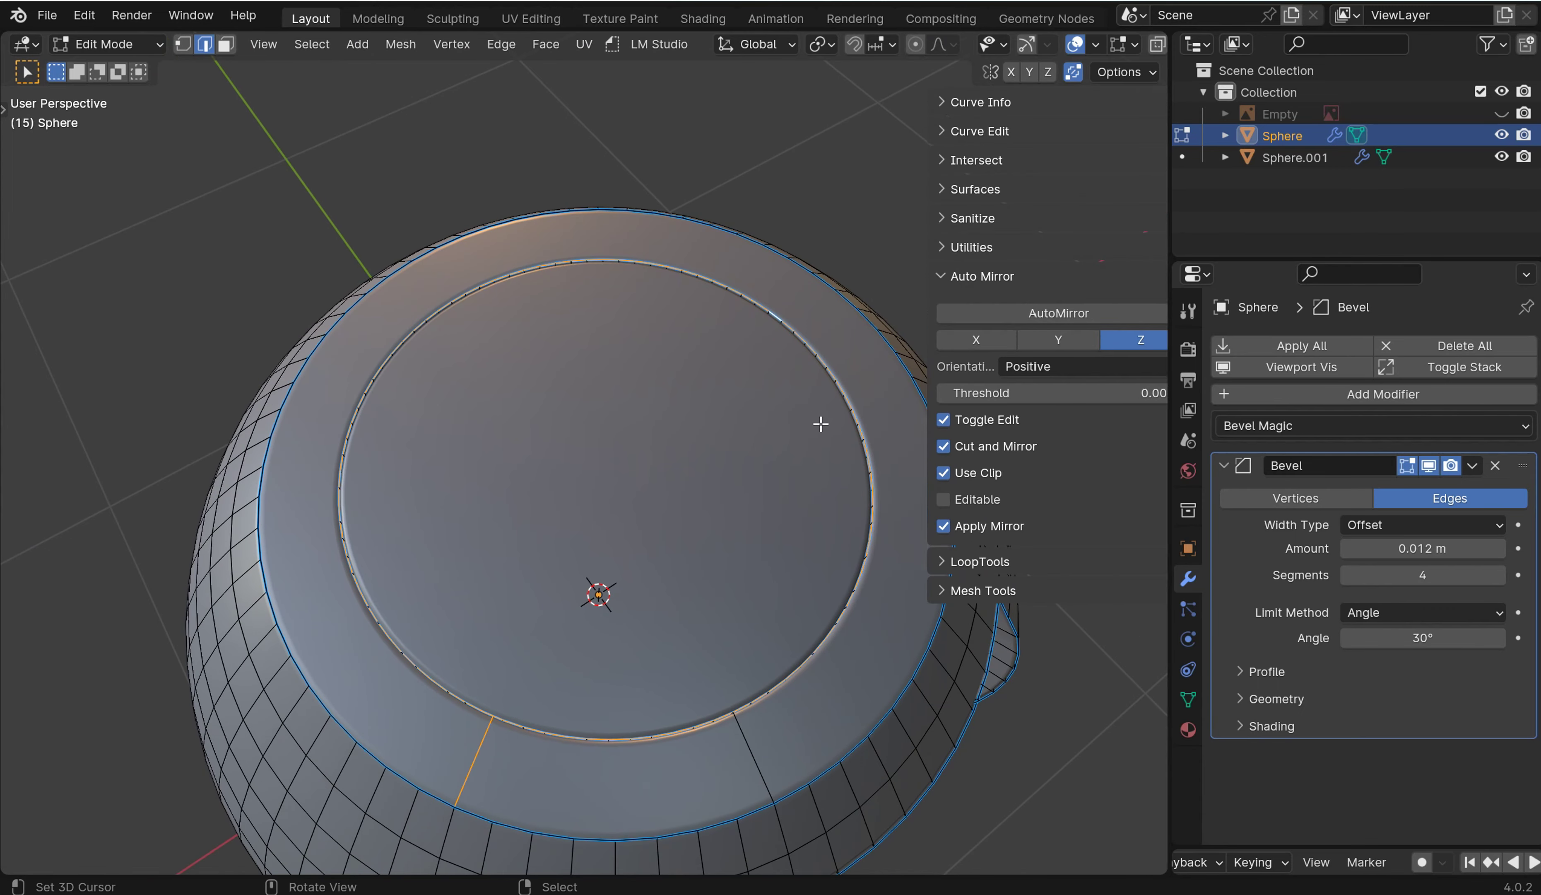
key(n)
key(alt+n)
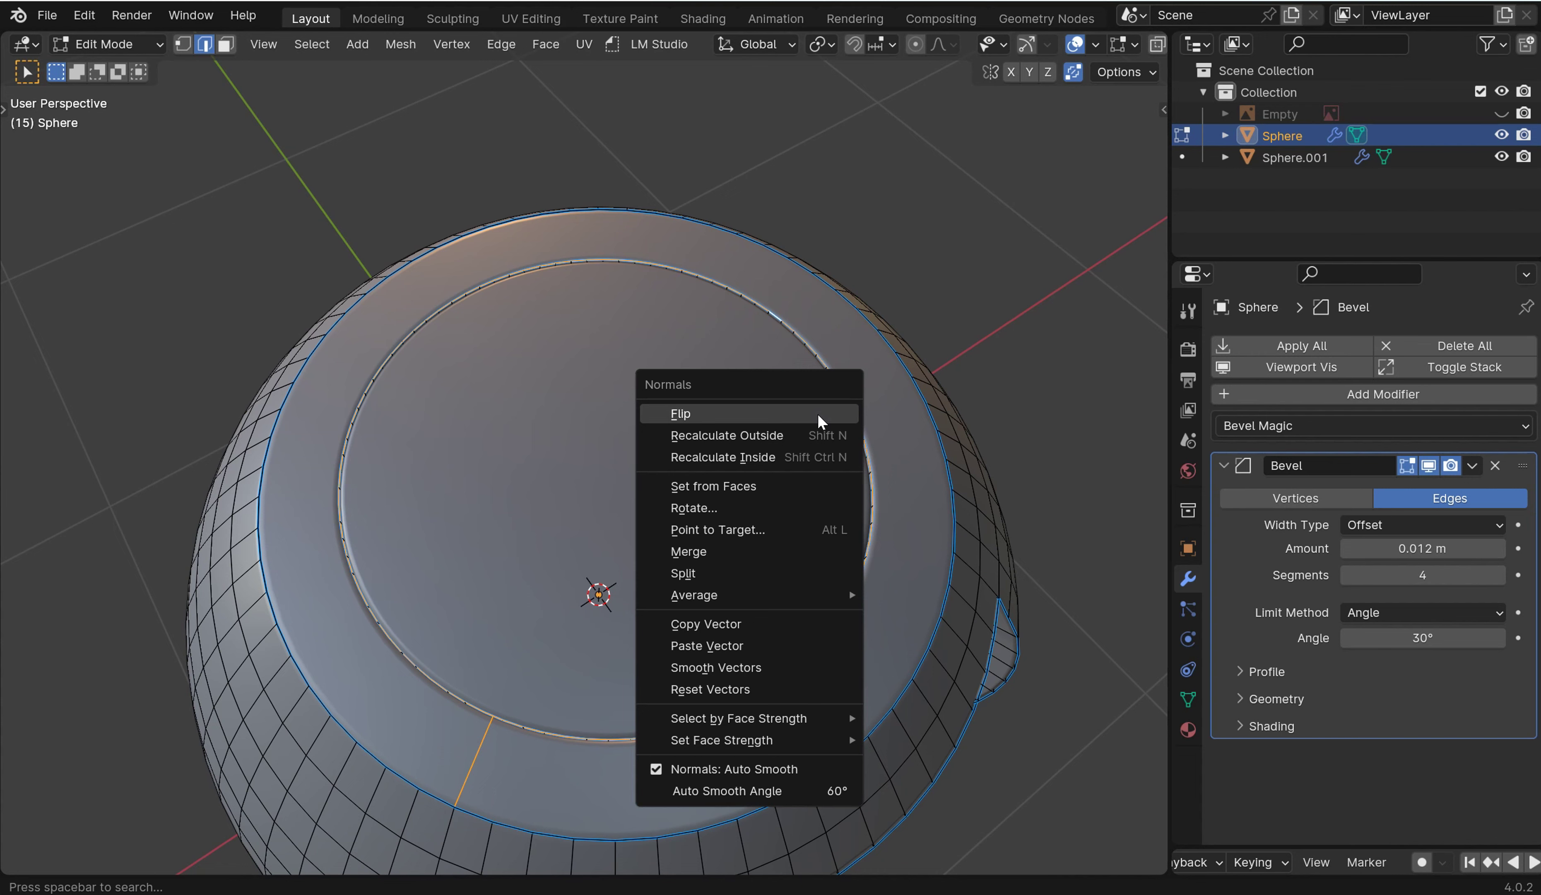
click(820, 418)
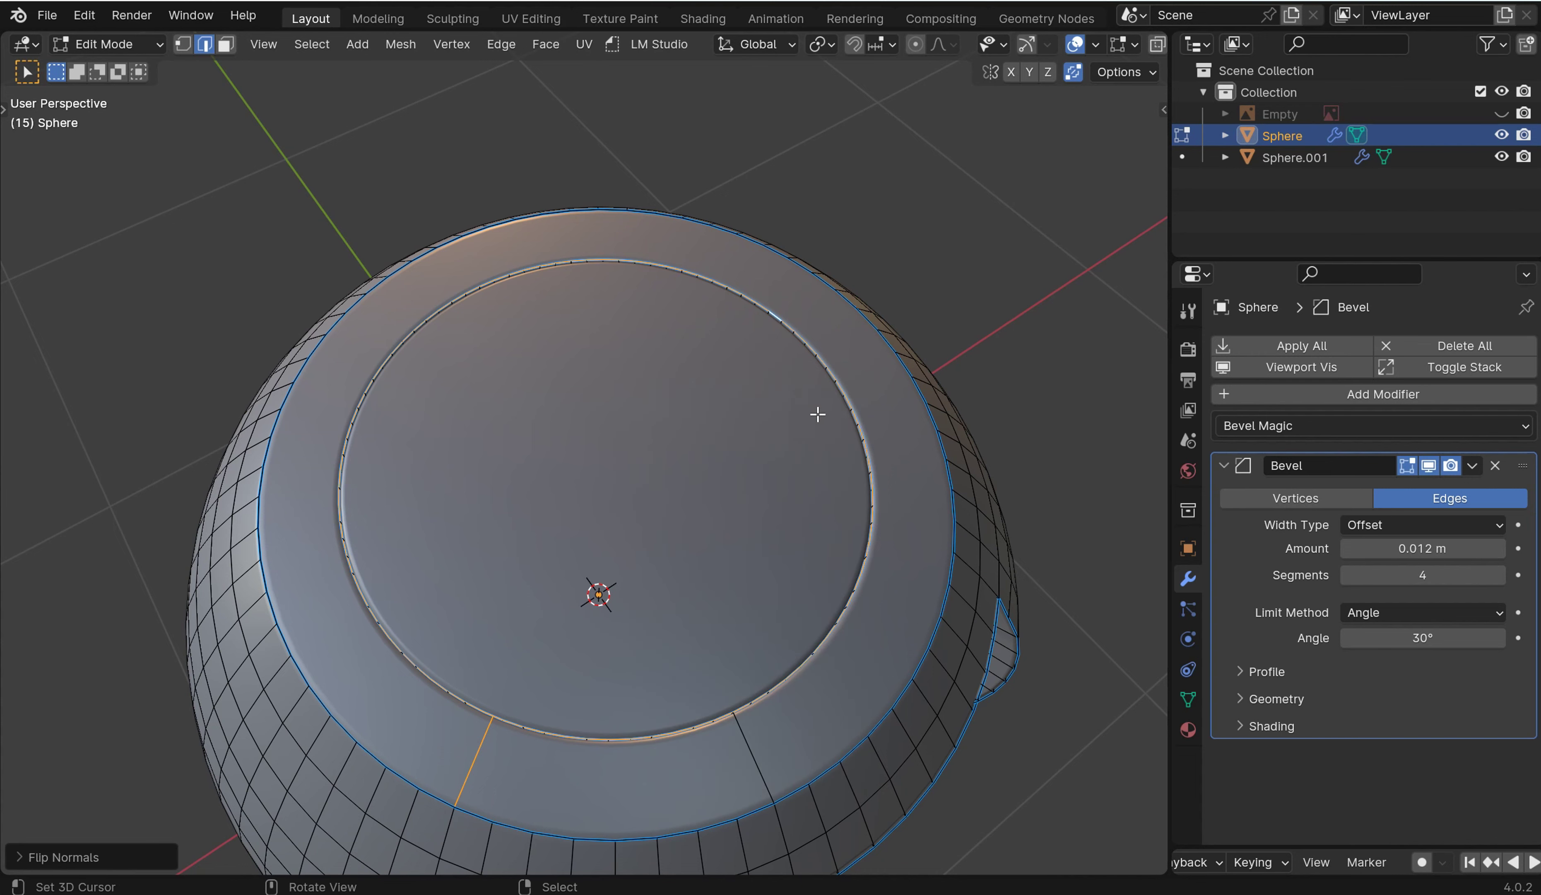
key(ctrl+b)
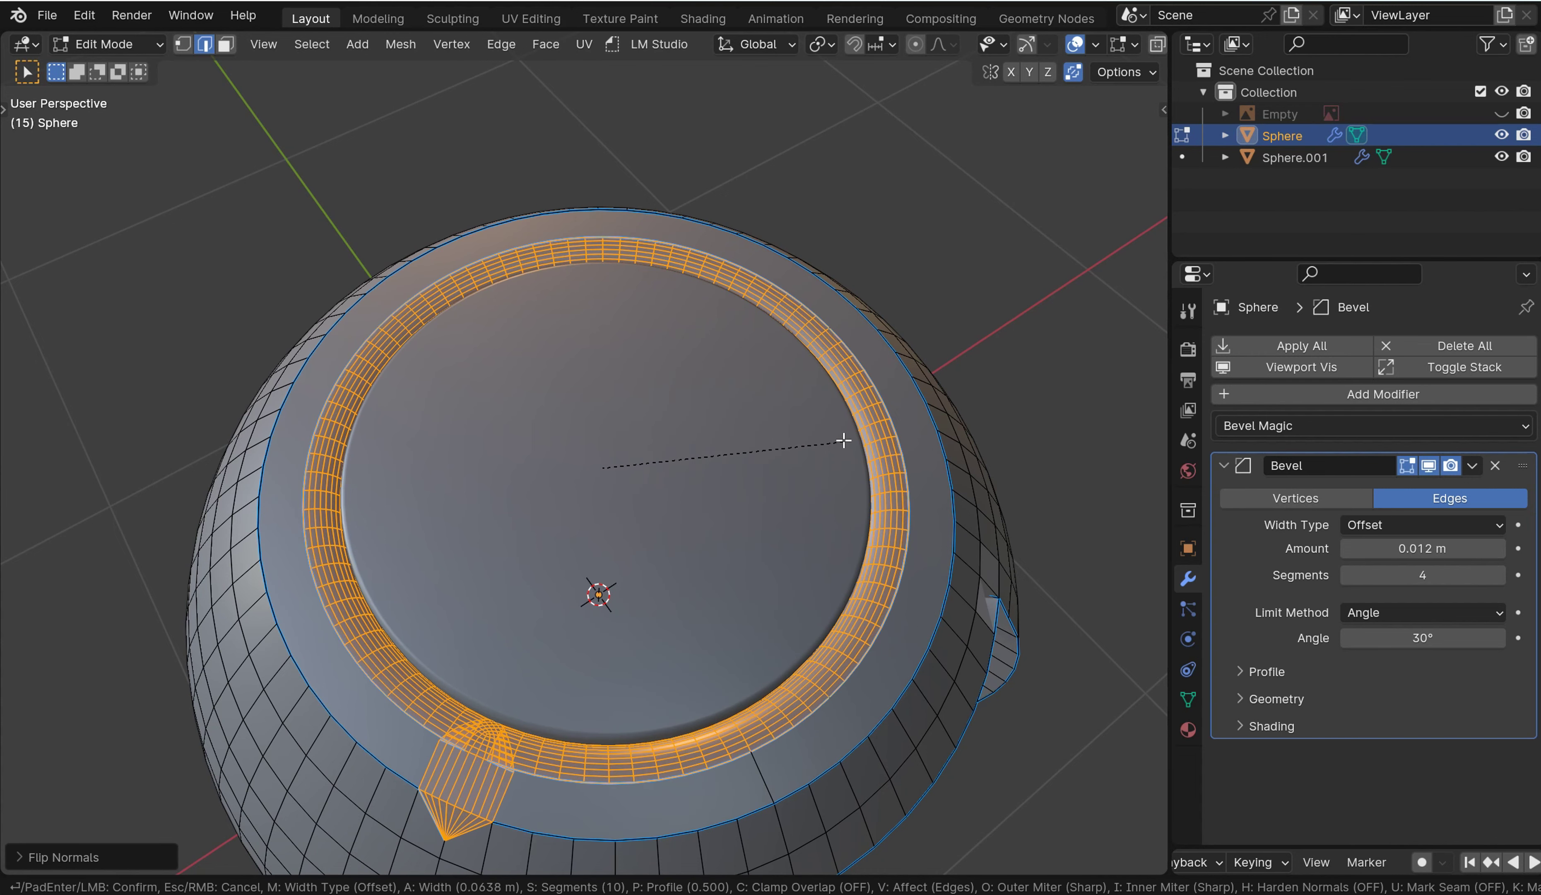
scroll(844, 440, down, 7)
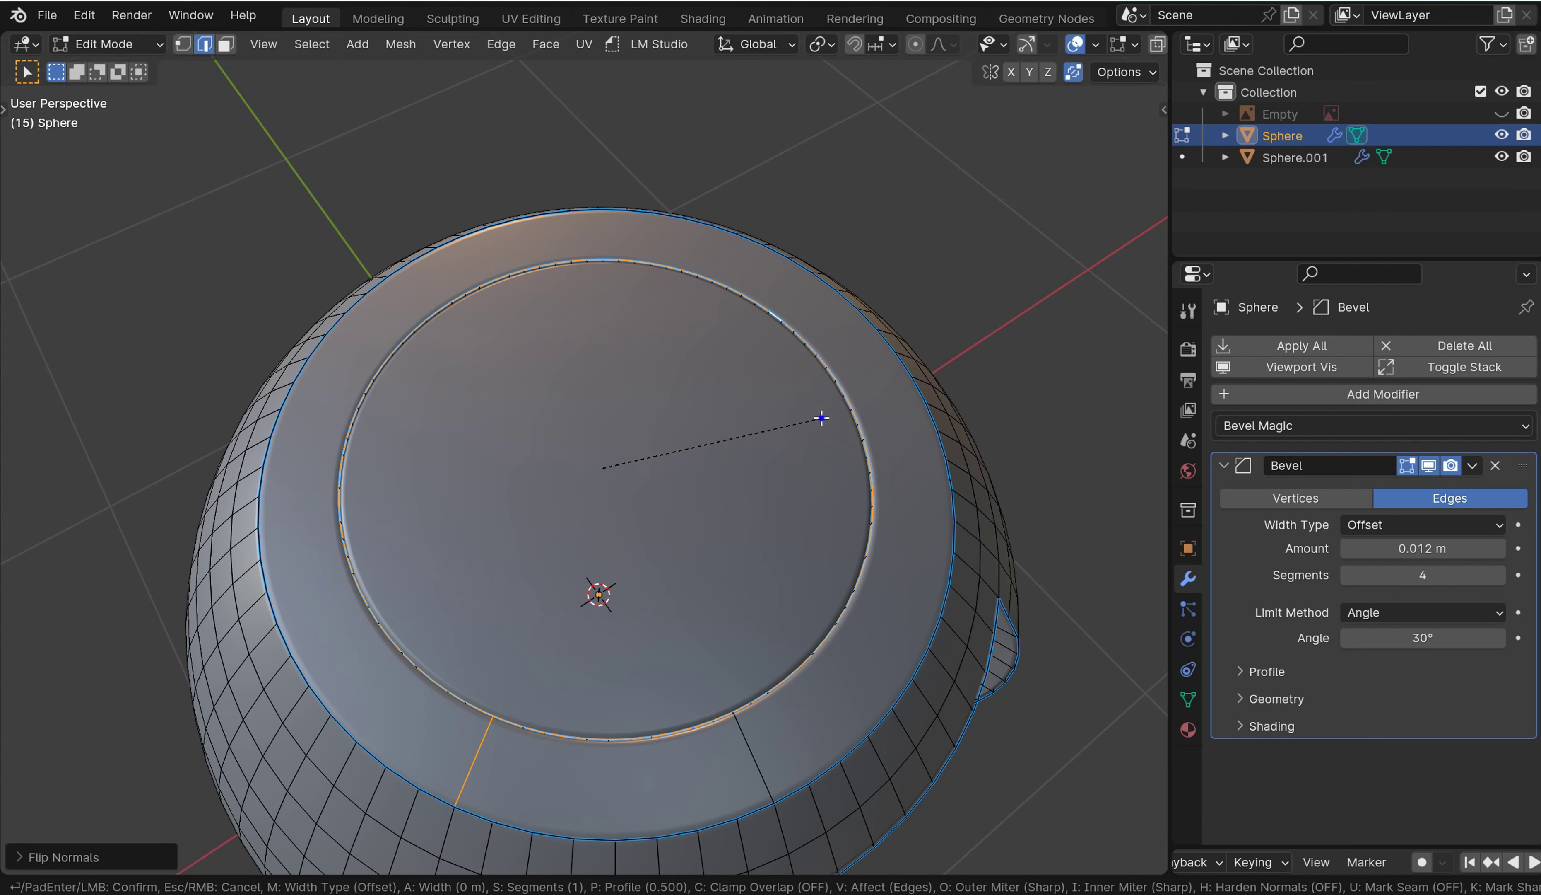
key(Escape)
Deselect the stray side edge and bevel the top hole's rim loop with 1 segment, about 0.074 m wide.
click(482, 730)
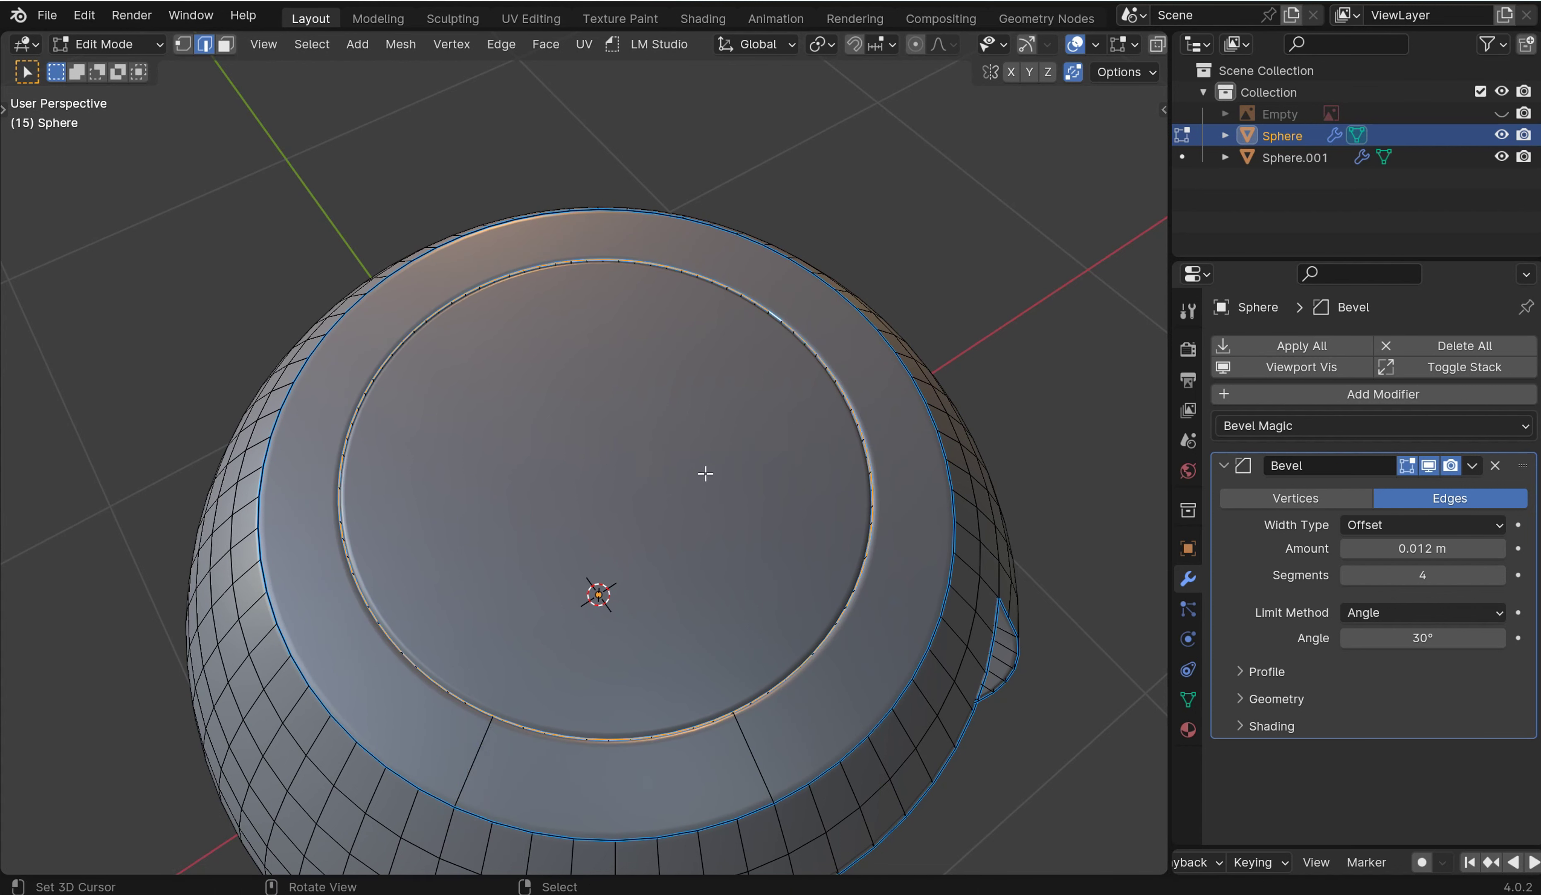
key(ctrl+b)
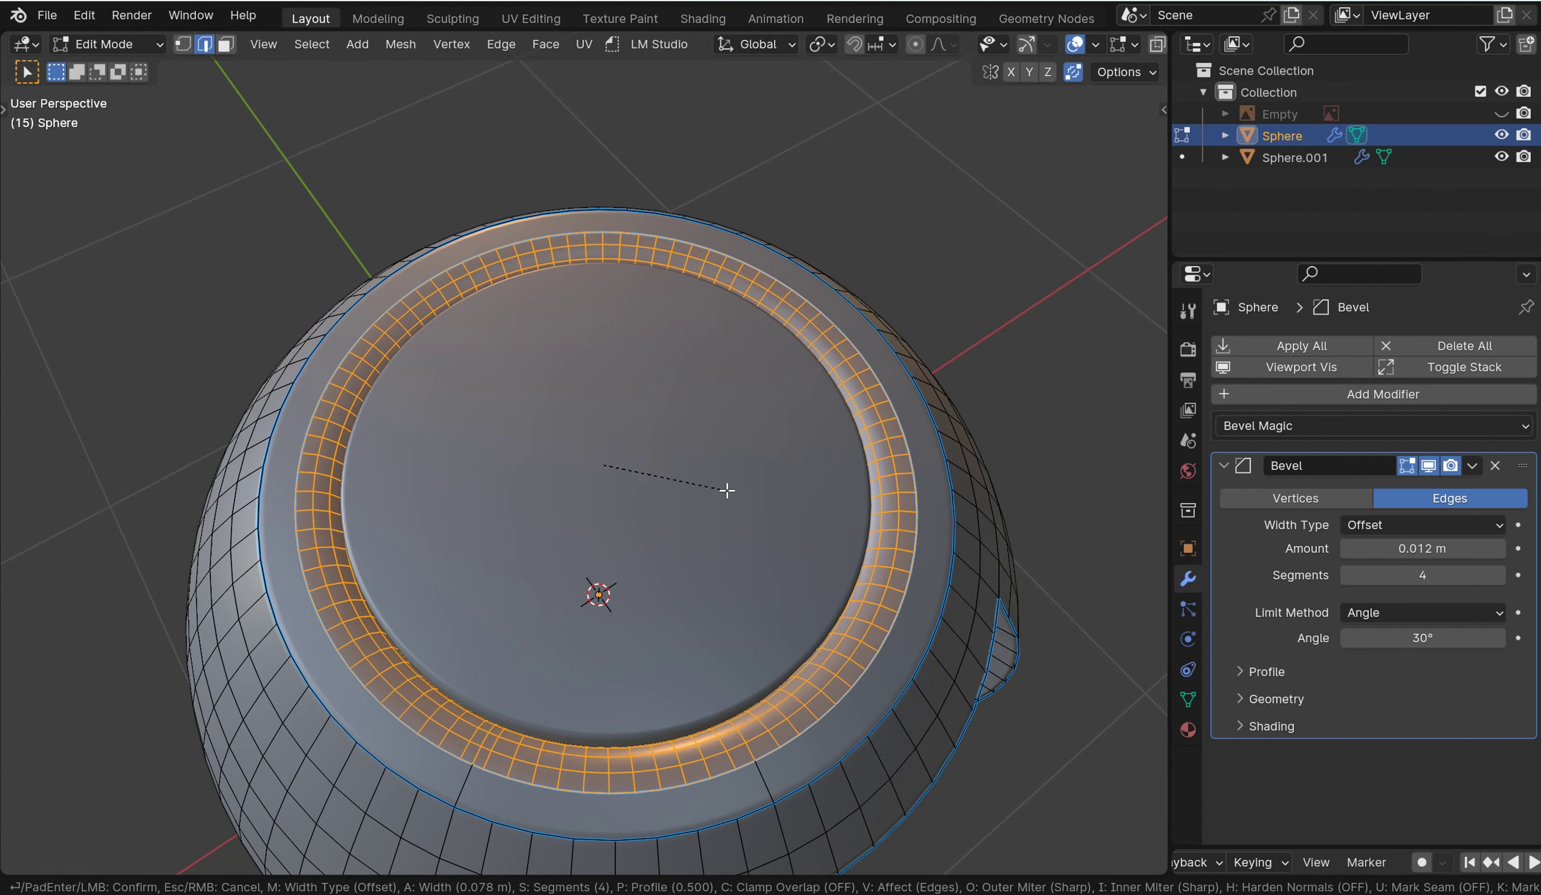
scroll(727, 490, down, 3)
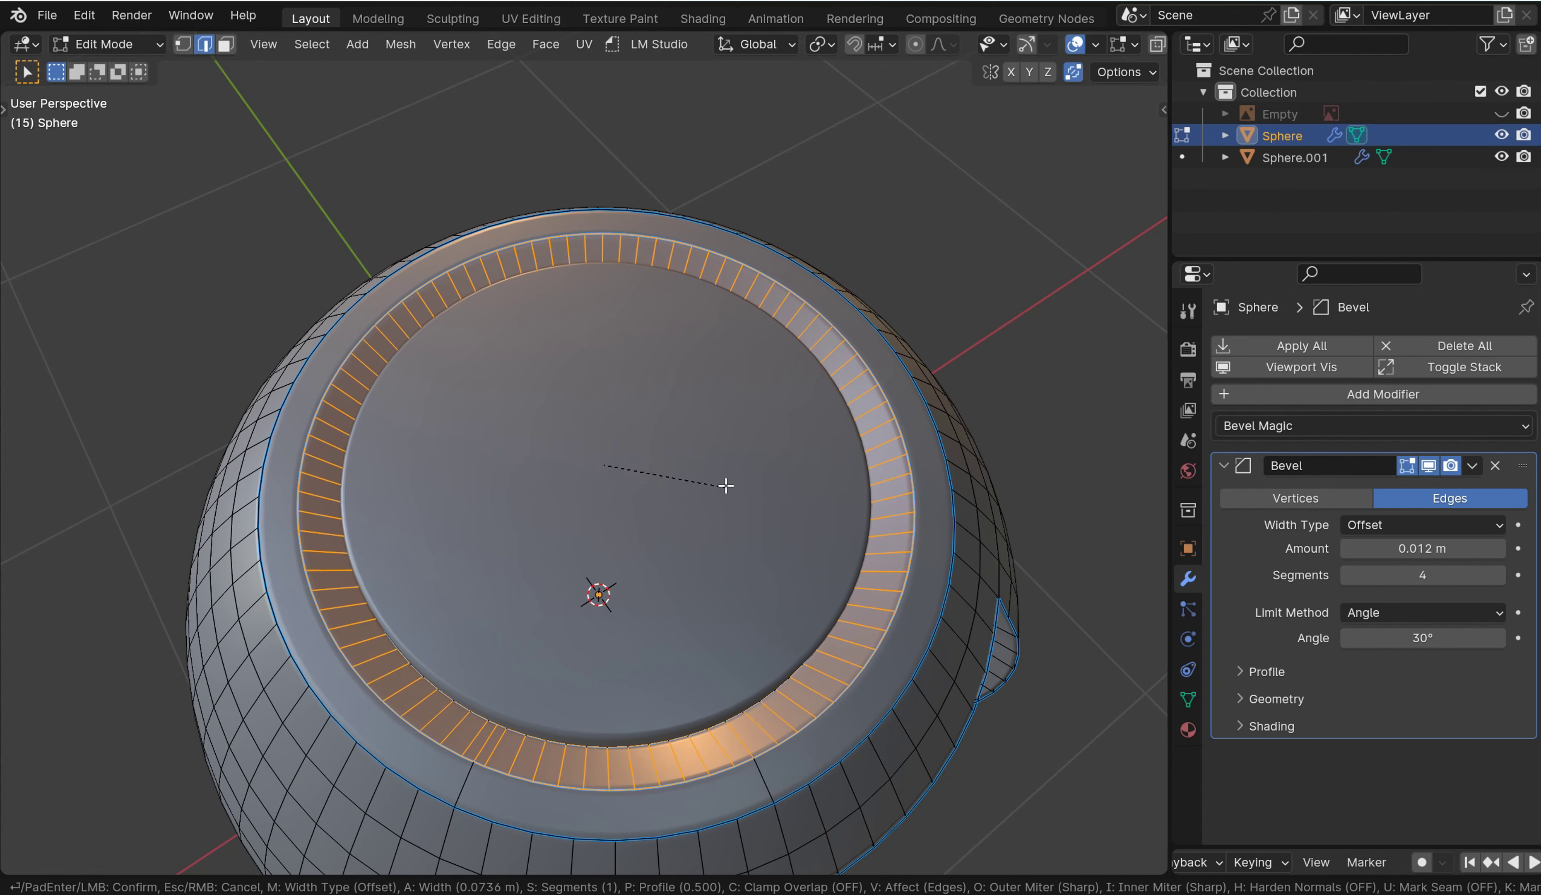
click(725, 487)
key(Tab)
In front view, use Carver's rectangle in Rebool mode to slice off the body's +X side beyond about three quarters of its radius.
middle_drag(728, 353, 729, 265)
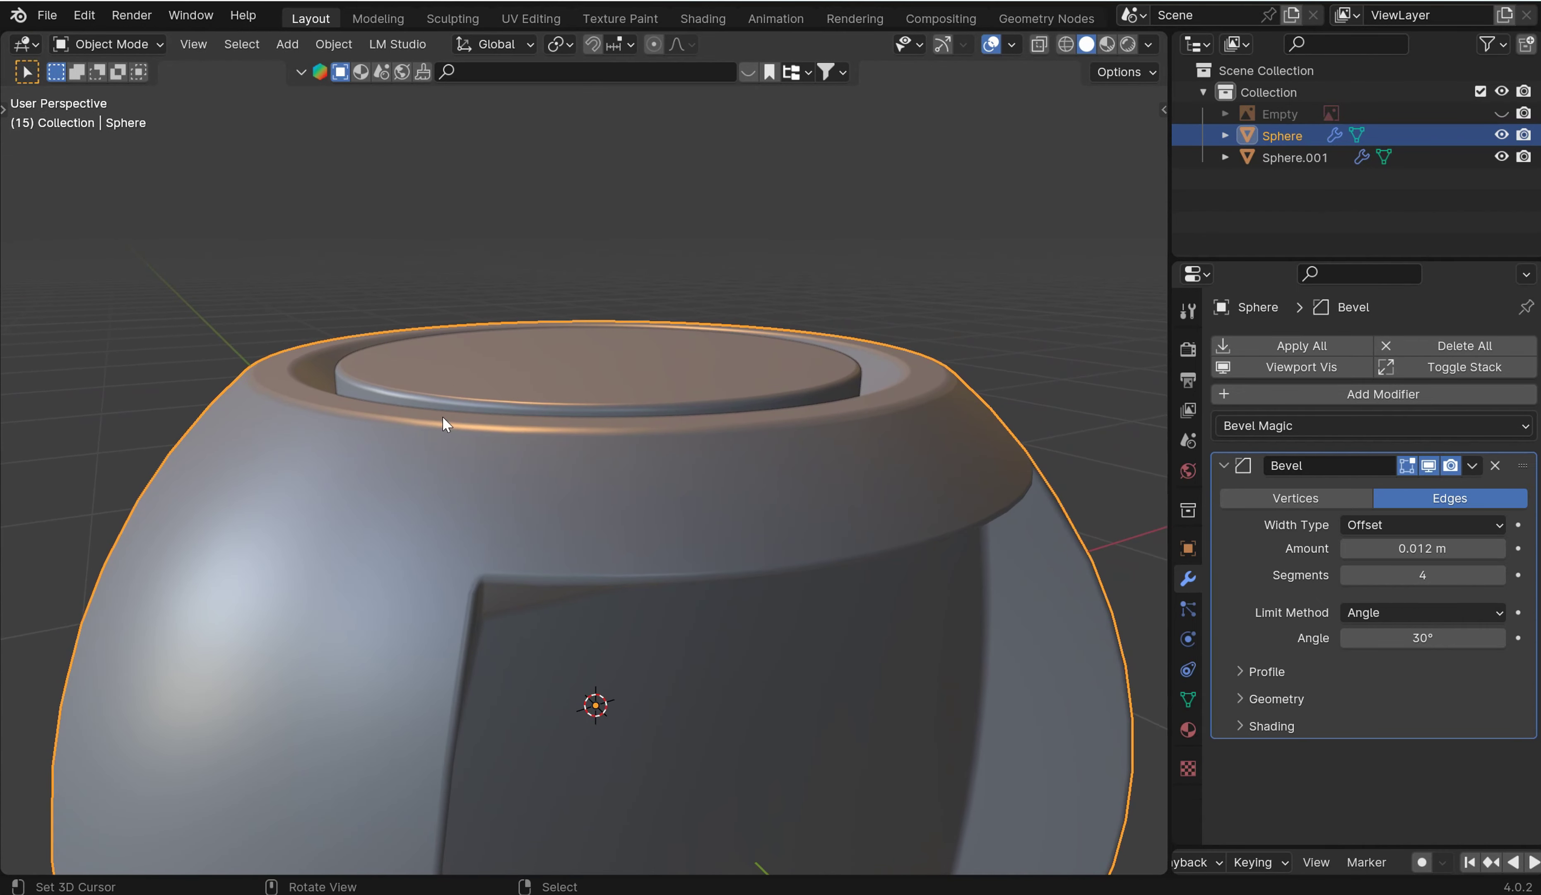
middle_drag(653, 376, 722, 451)
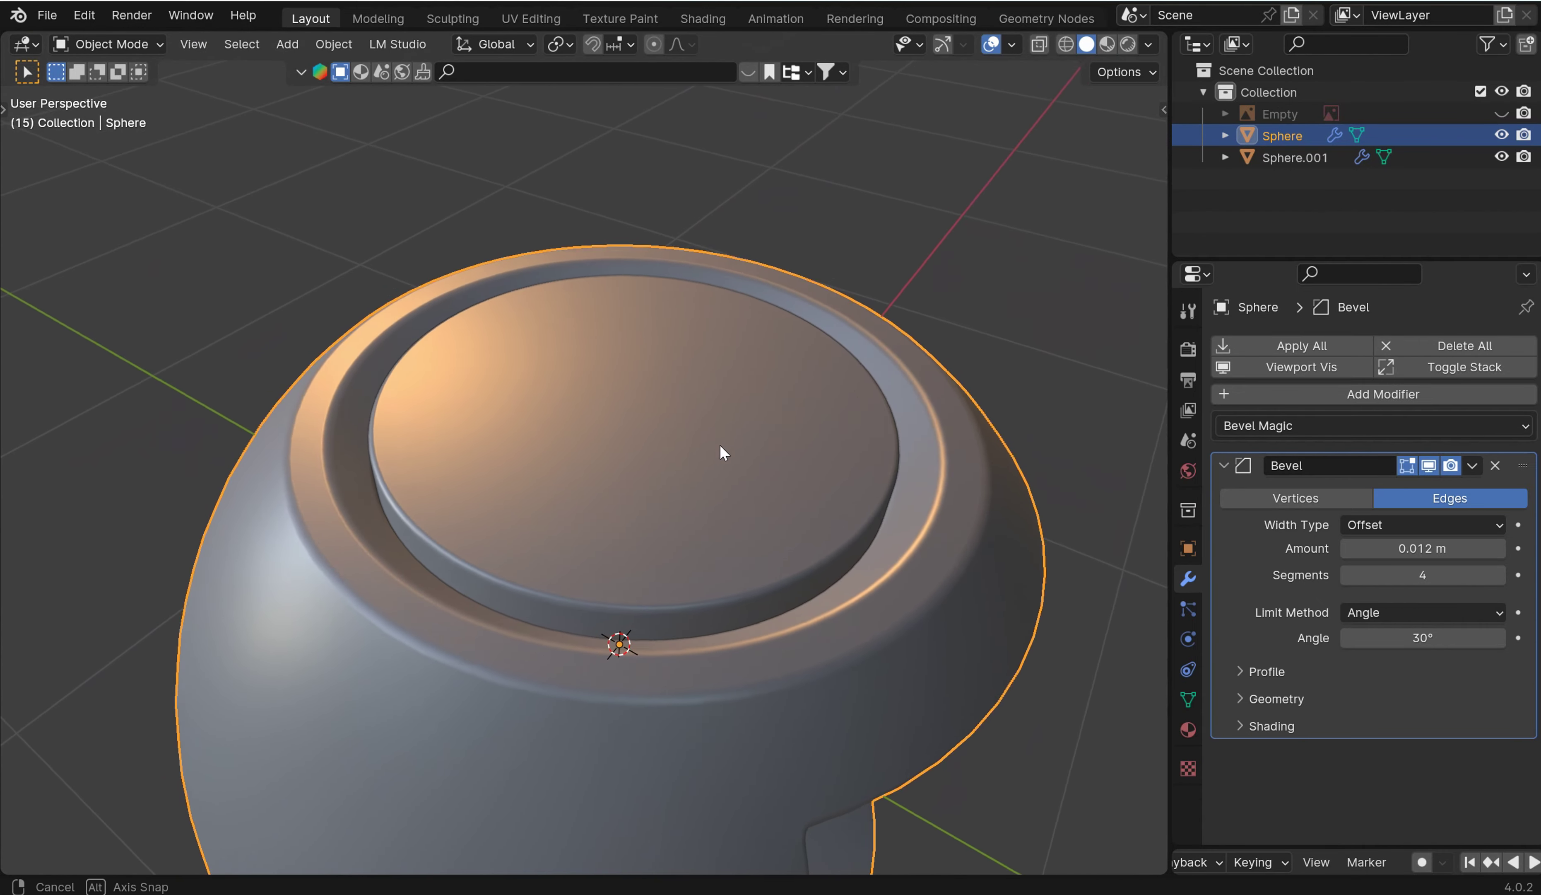
middle_drag(692, 564, 686, 408)
scroll(693, 436, down, 4)
middle_drag(712, 515, 671, 516)
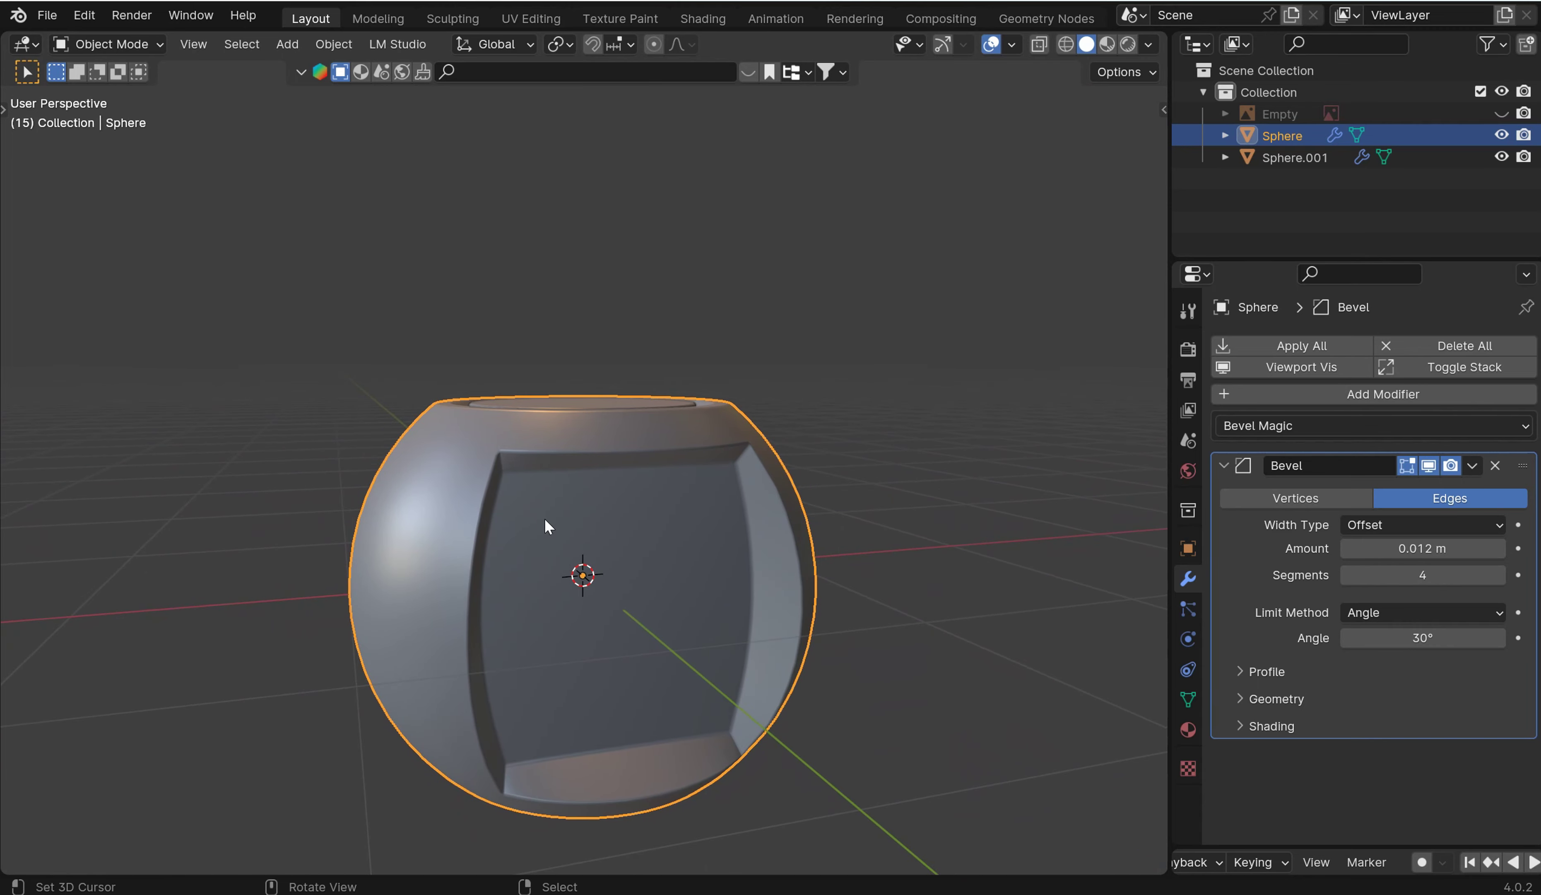
key(KP_1)
scroll(817, 532, up, 3)
shift+middle_drag(877, 551, 793, 321)
key(ctrl+shift+x)
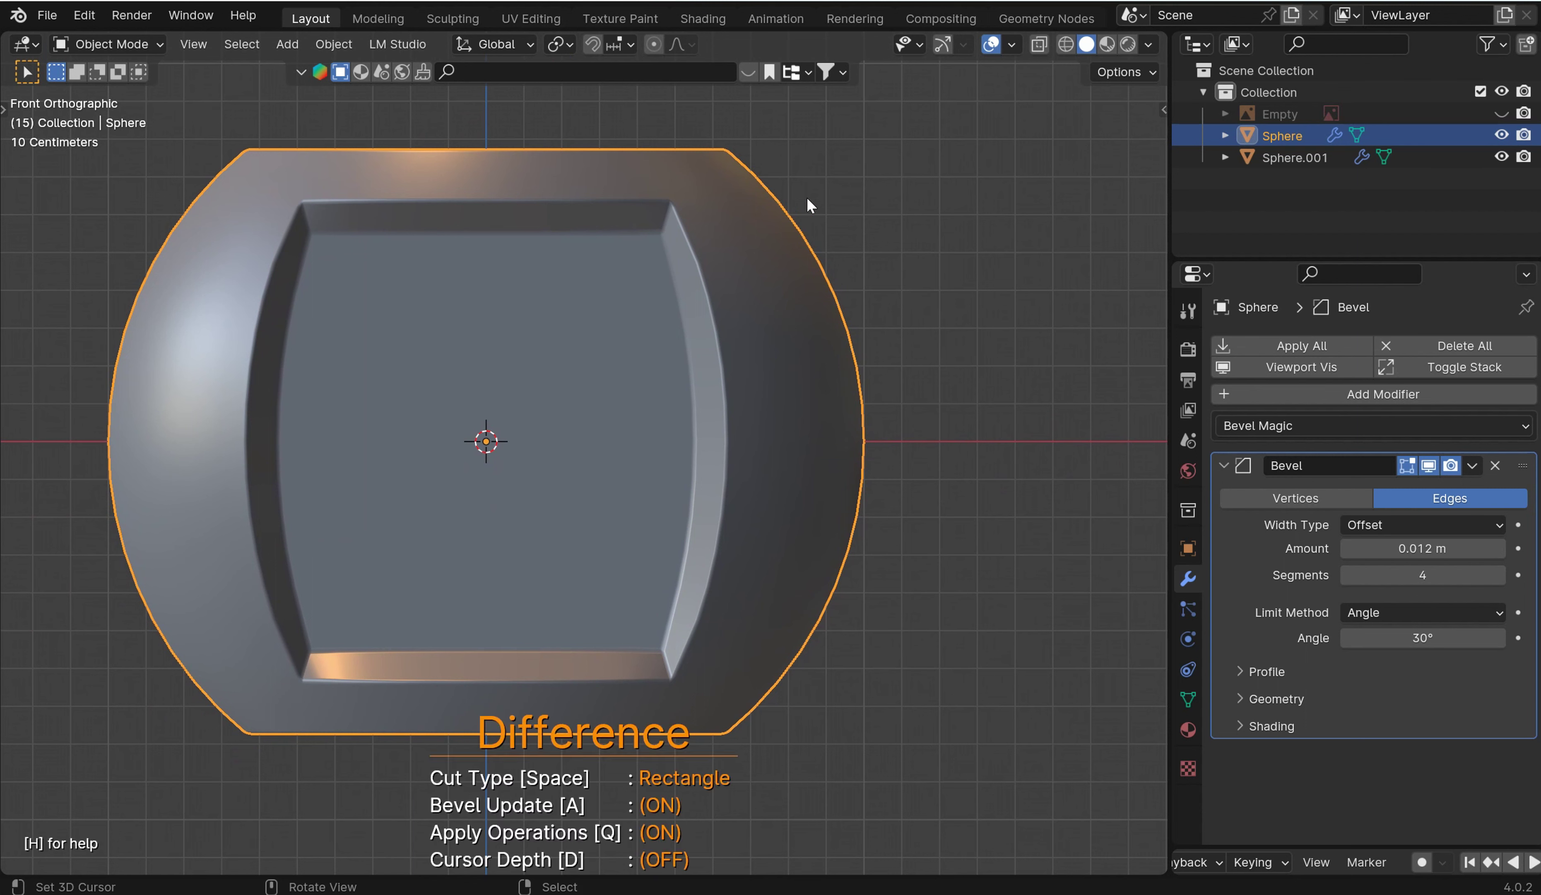
drag(778, 185, 926, 766)
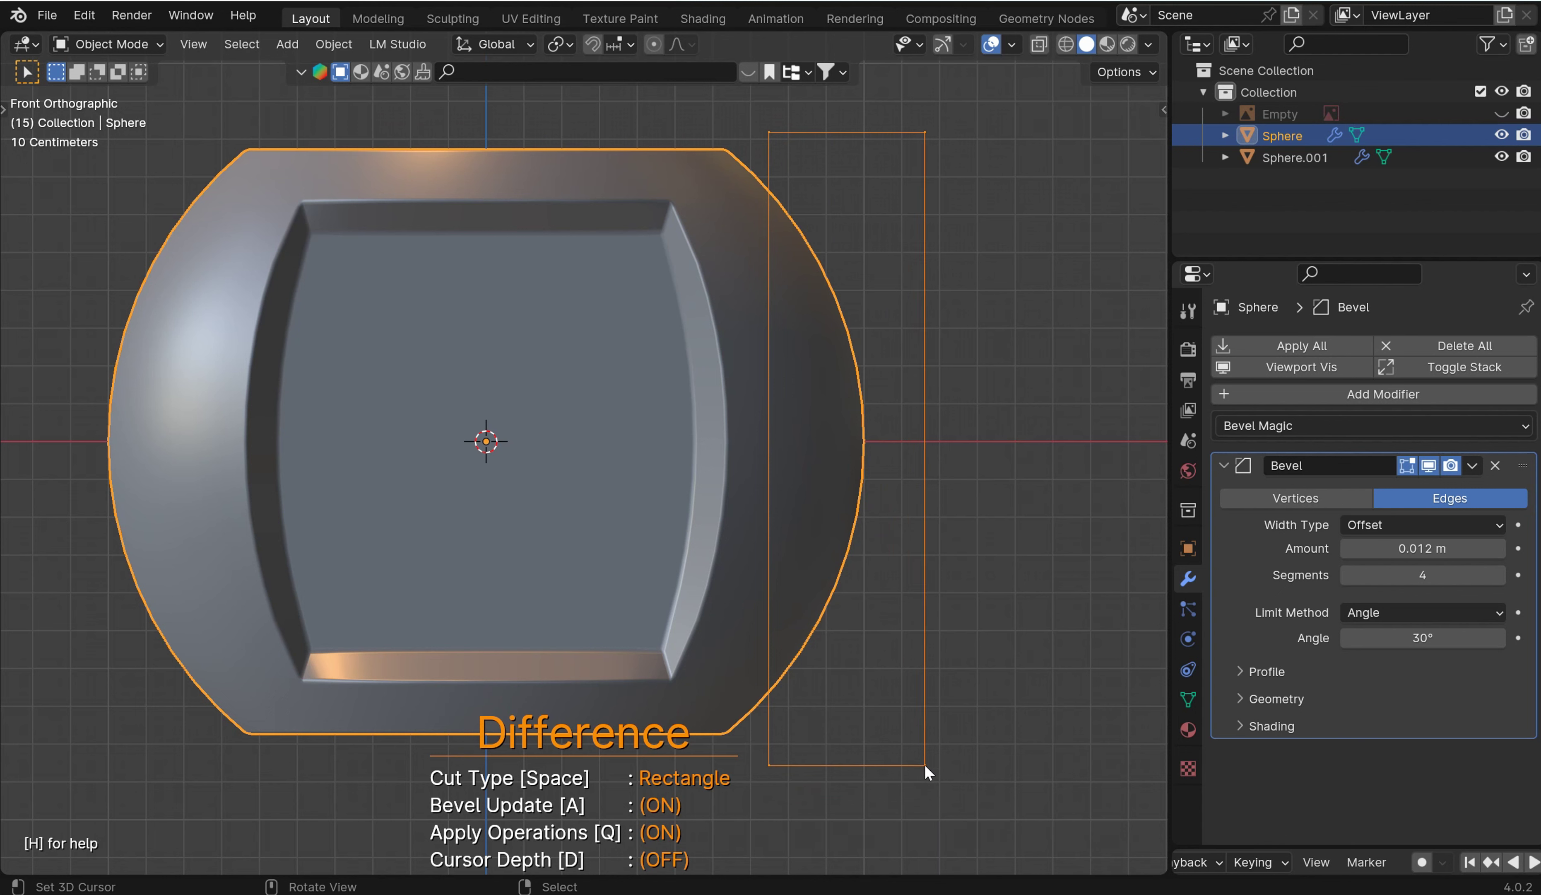
key(shift)
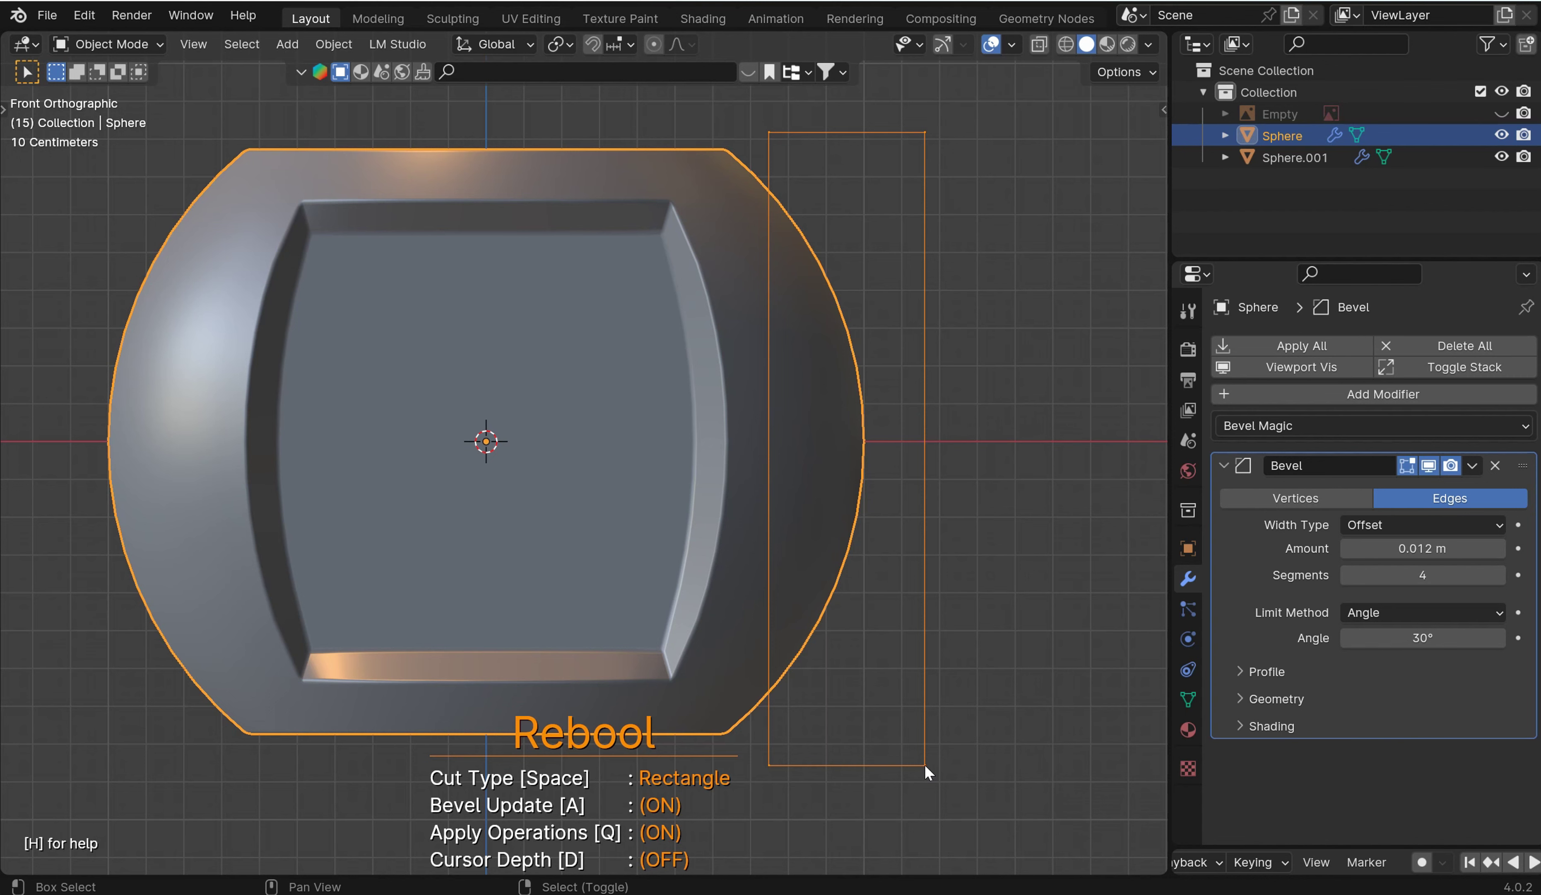
drag(925, 763, 925, 764)
Examine the separated +X side cap and its seam against the main body from several angles.
middle_drag(925, 764, 843, 285)
middle_drag(792, 344, 670, 406)
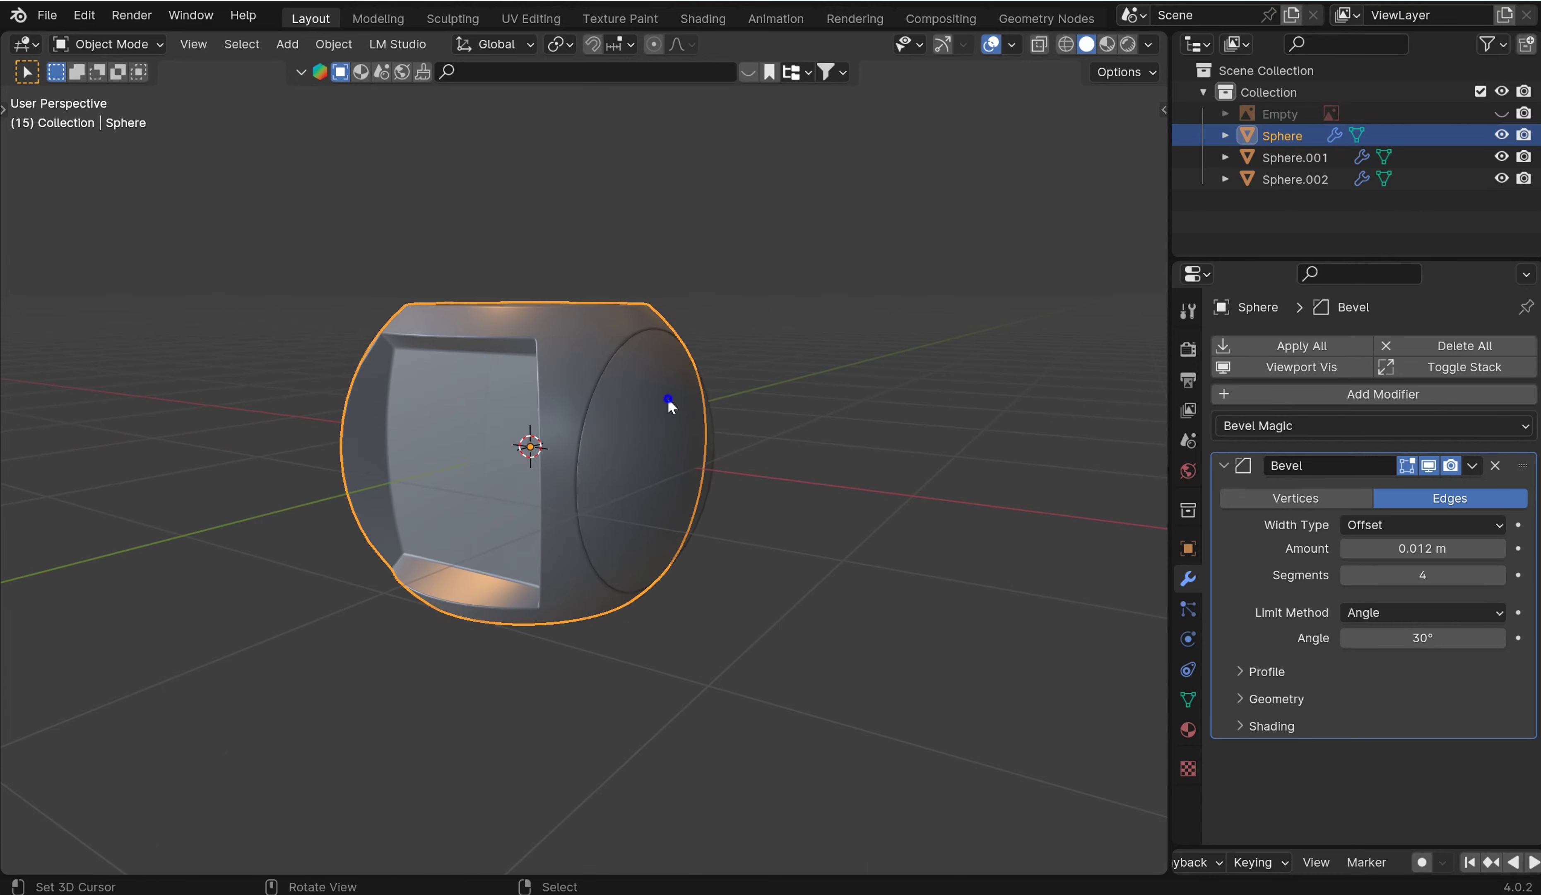
click(671, 406)
mouse_move(738, 360)
middle_down()
mouse_move(728, 376)
mouse_move(768, 365)
middle_up()
click(768, 365)
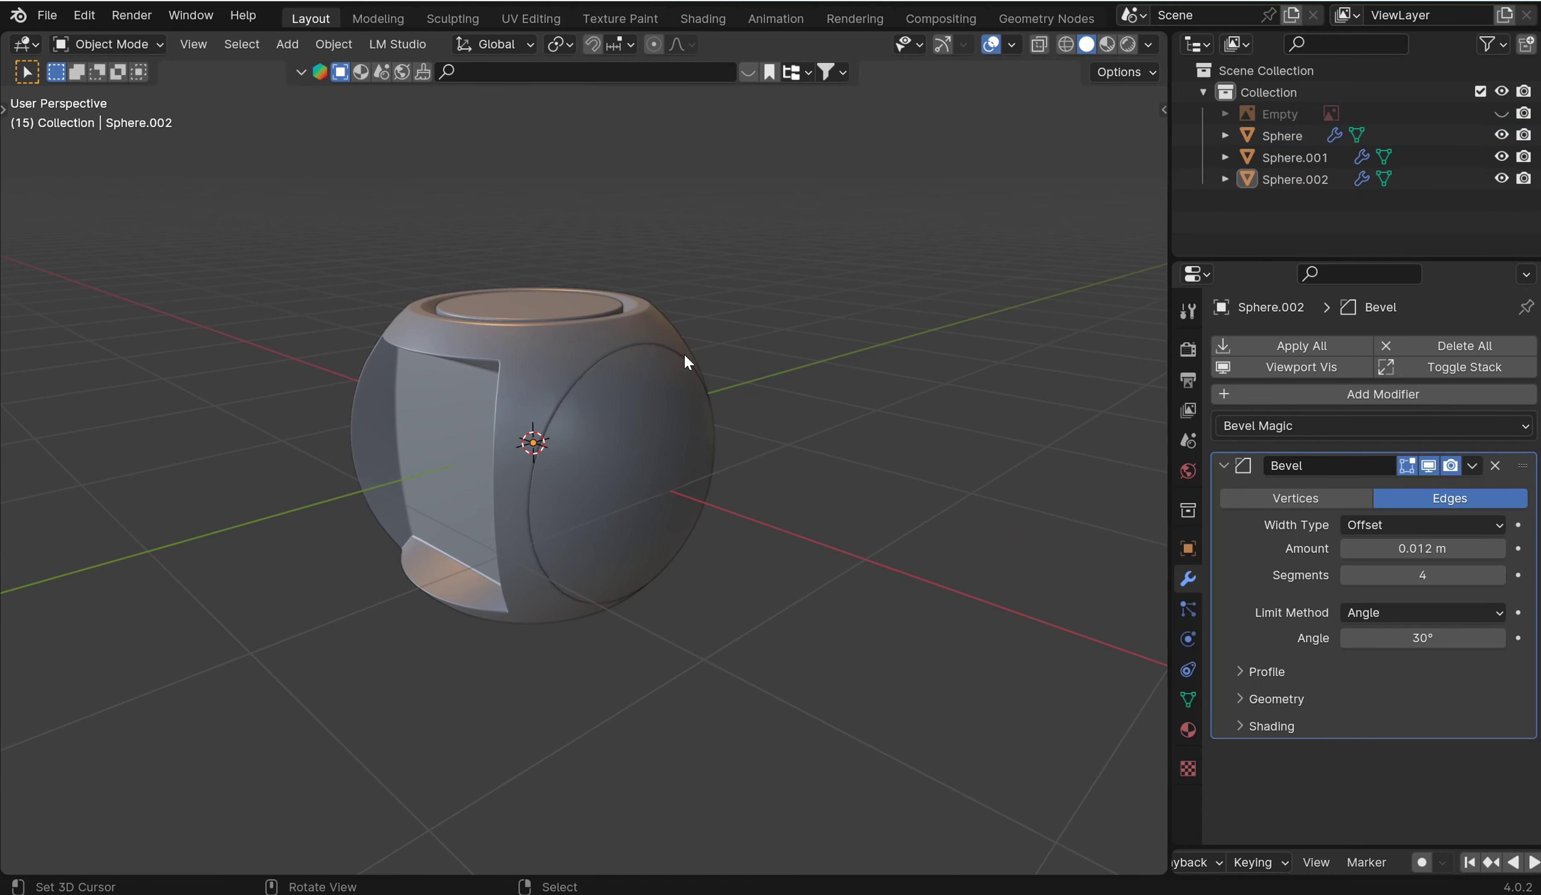
scroll(684, 353, up, 3)
click(621, 369)
middle_drag(620, 366, 802, 359)
scroll(818, 351, down, 3)
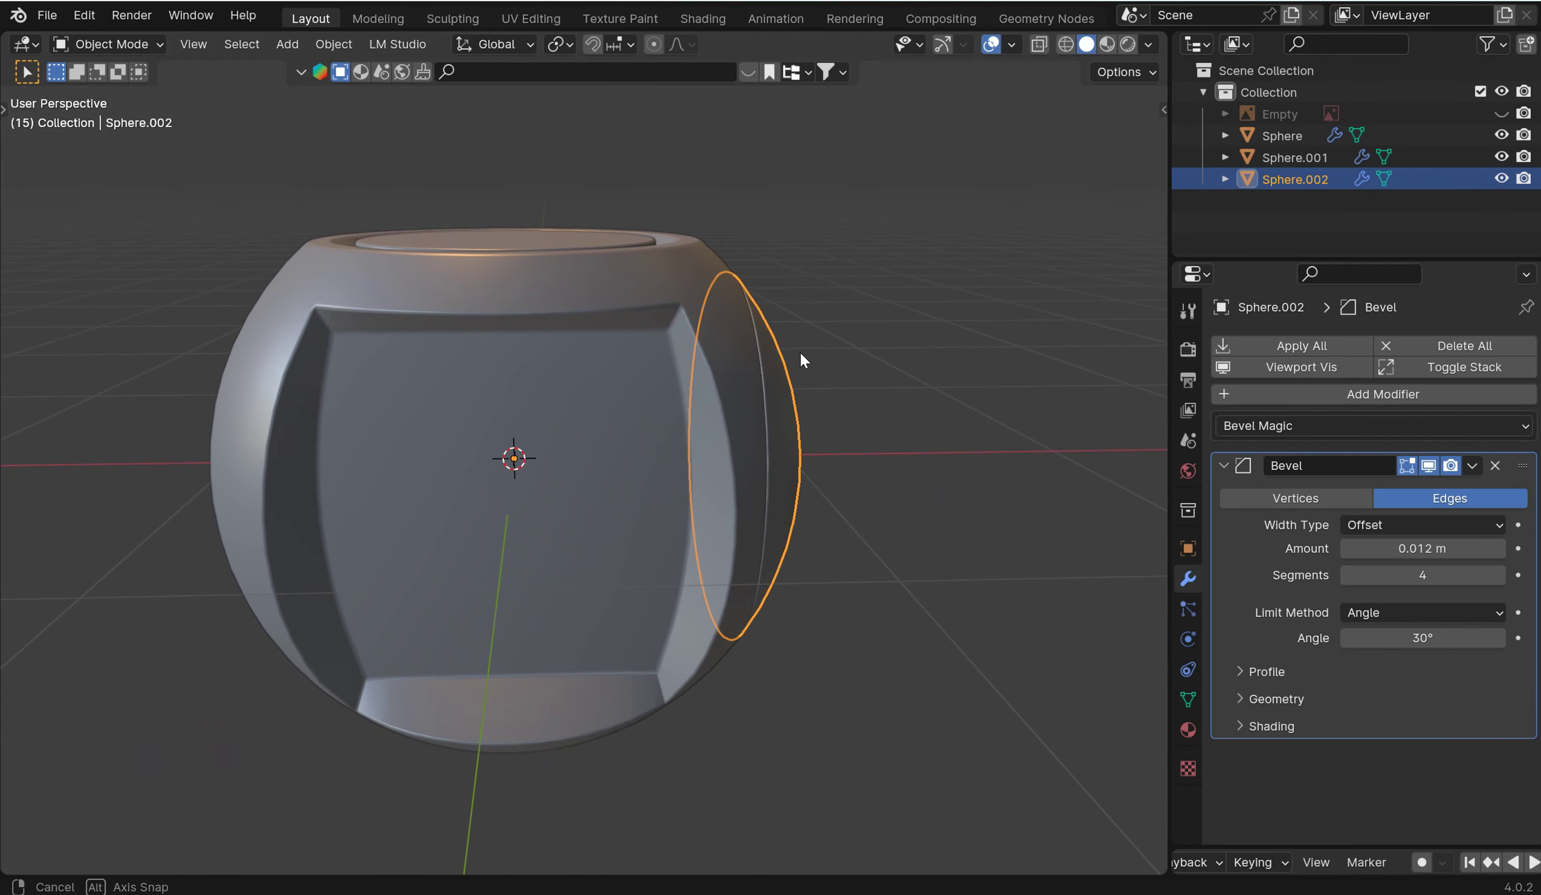
Collapse the main body's Bevel modifier settings and show the Auto Mirror options with the model in front view.
click(723, 341)
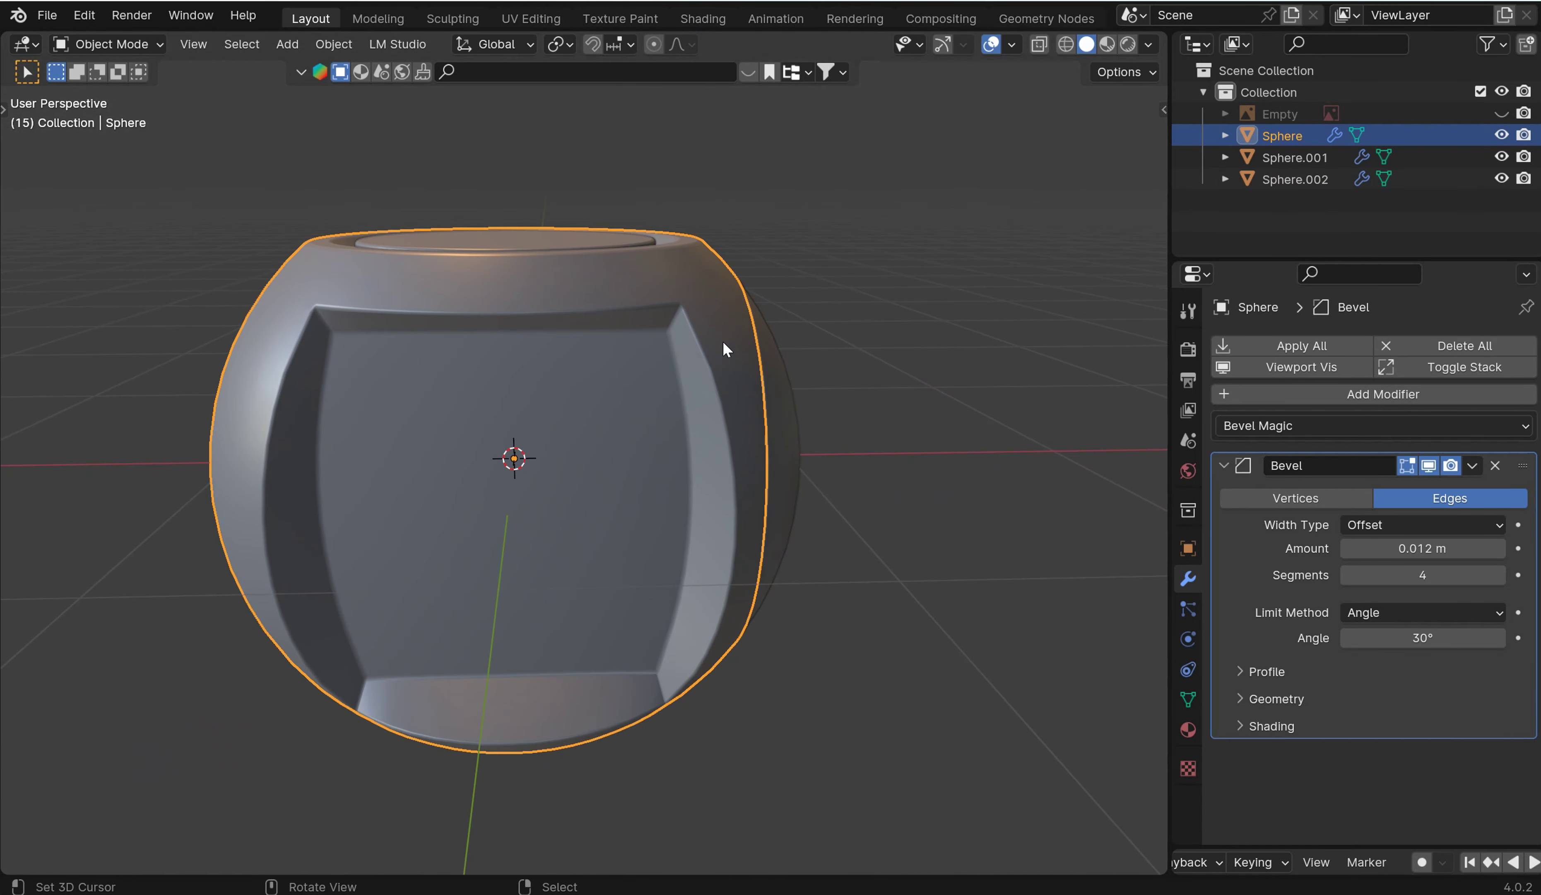
click(1224, 466)
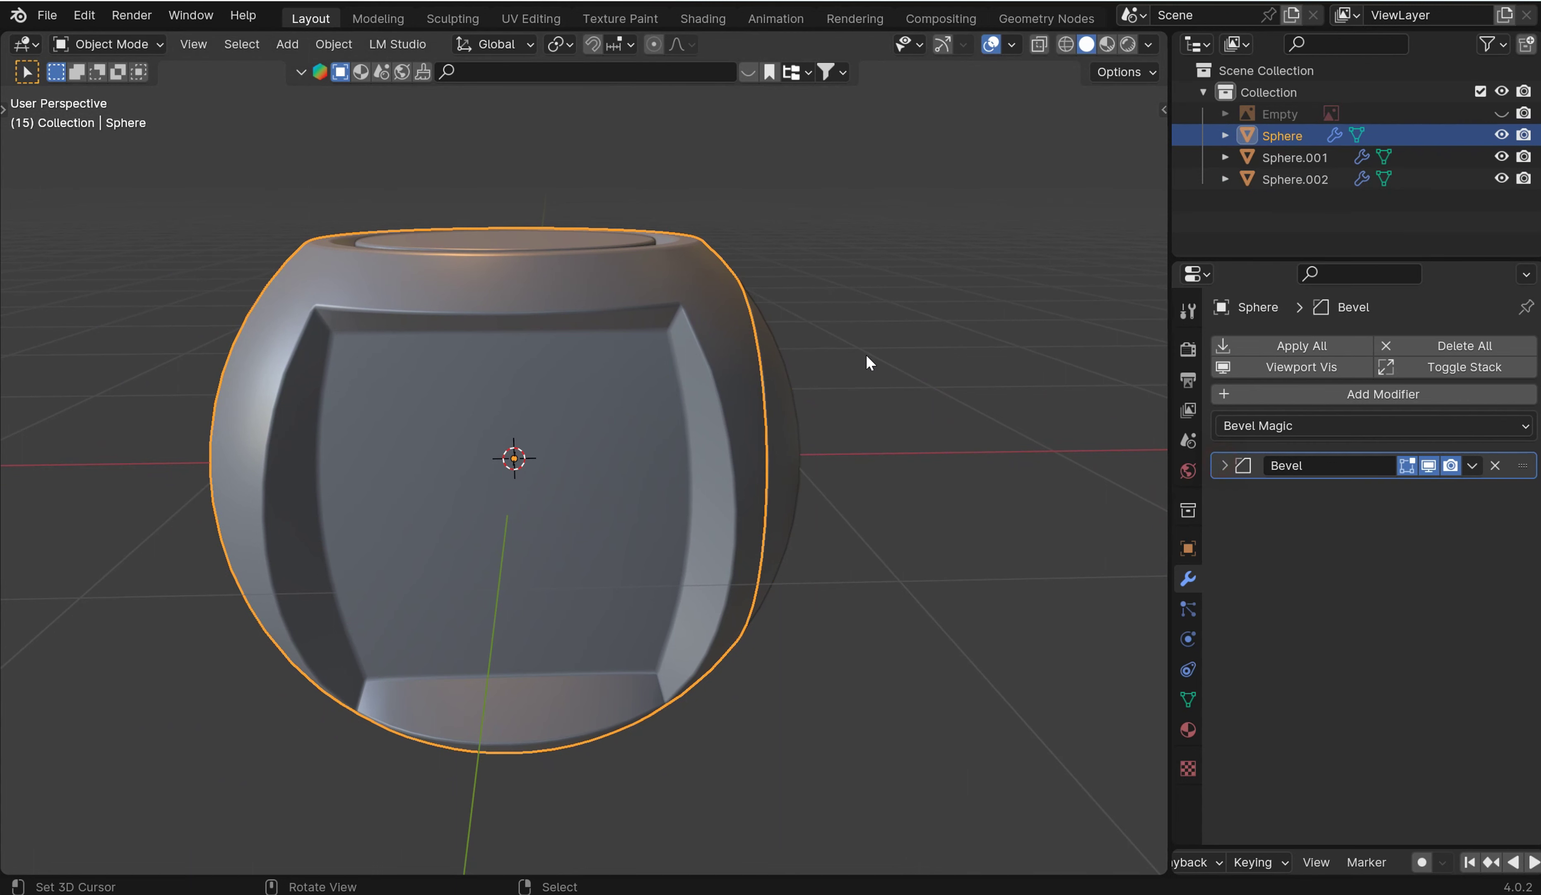
key(n)
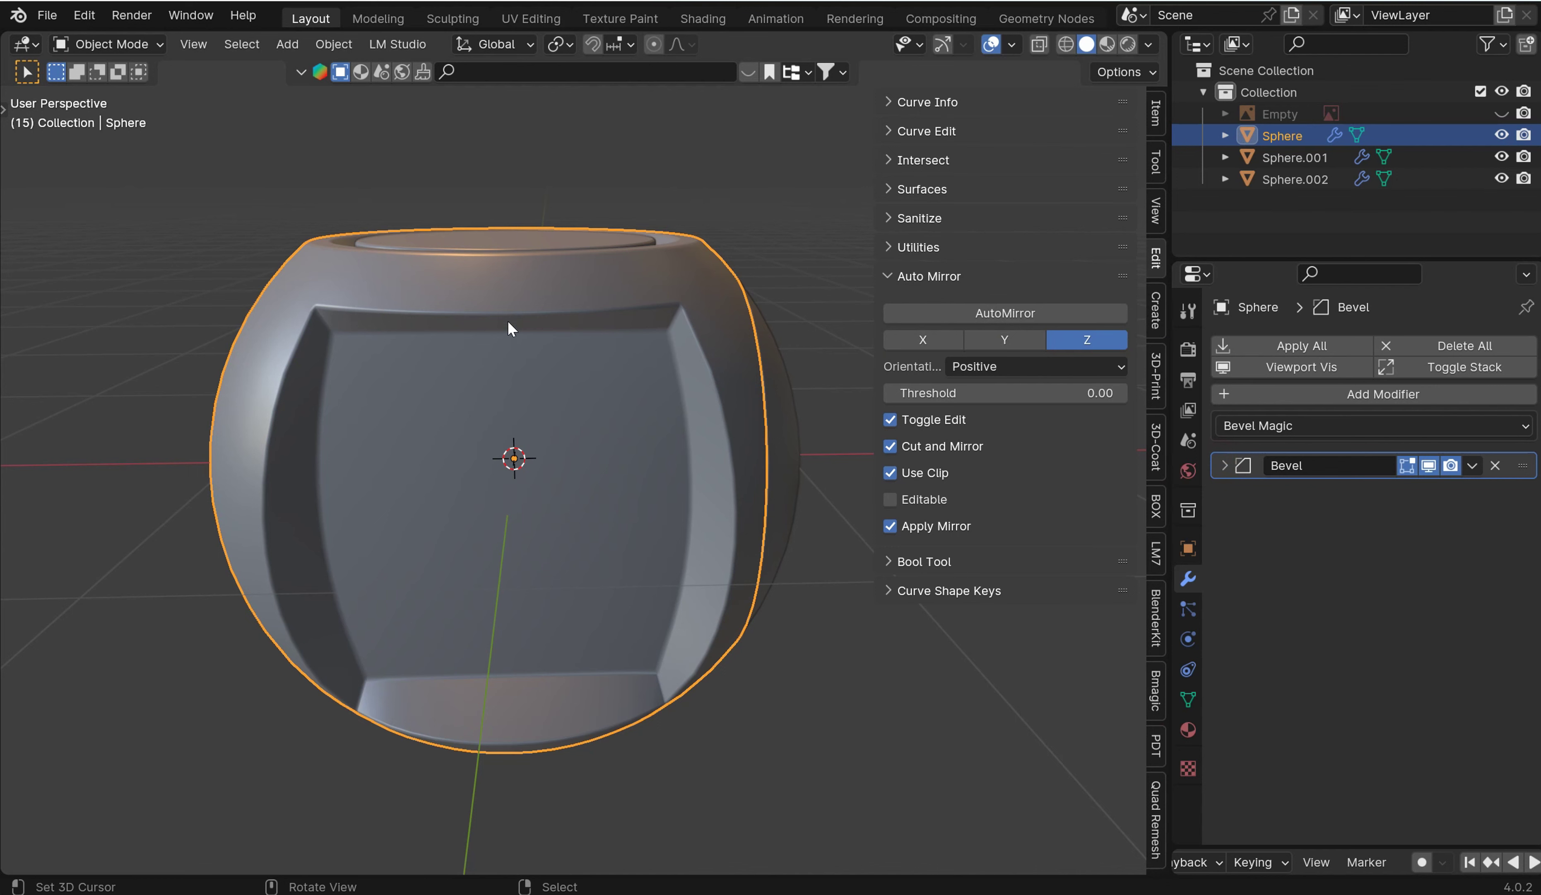
key(KP_1)
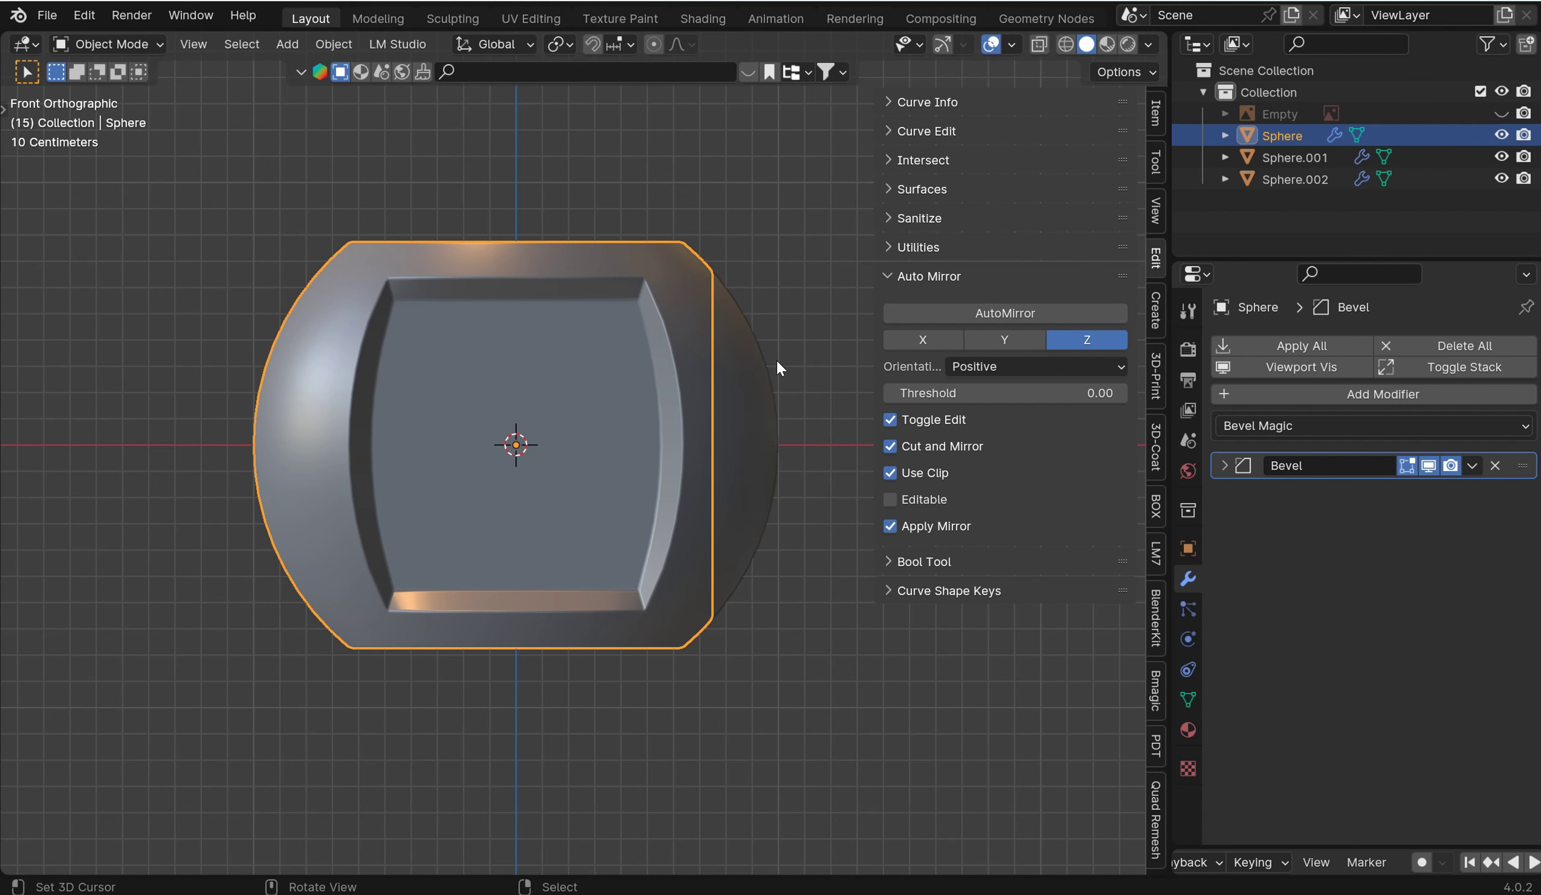
scroll(768, 358, down, 2)
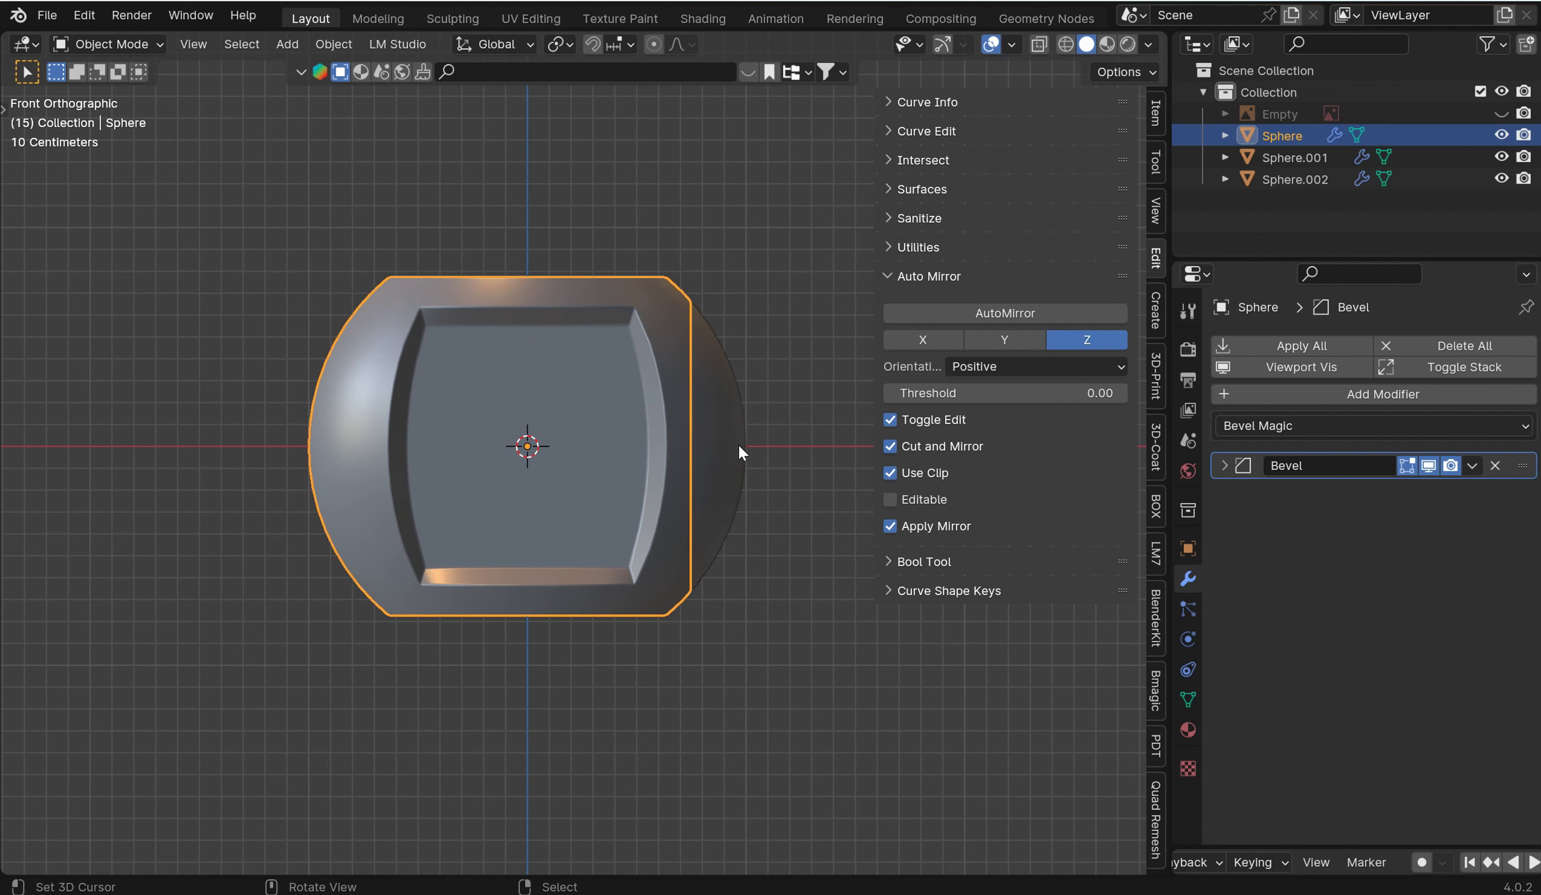
Check that the side cap is separate by trial-moving it out of the main body and cancelling the move.
click(726, 422)
key(g)
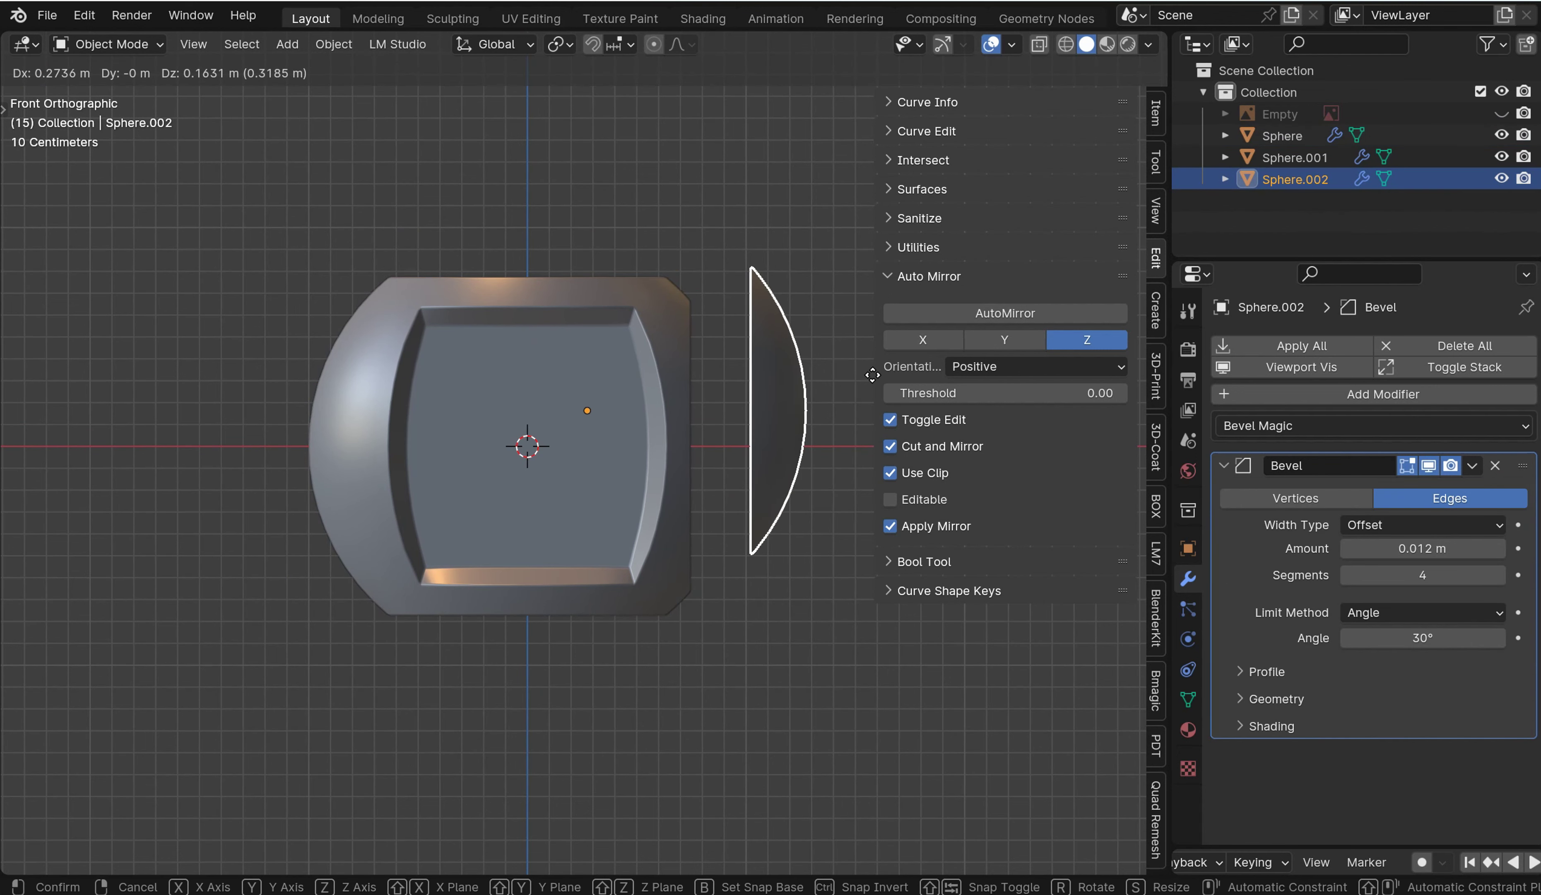
right_click(872, 375)
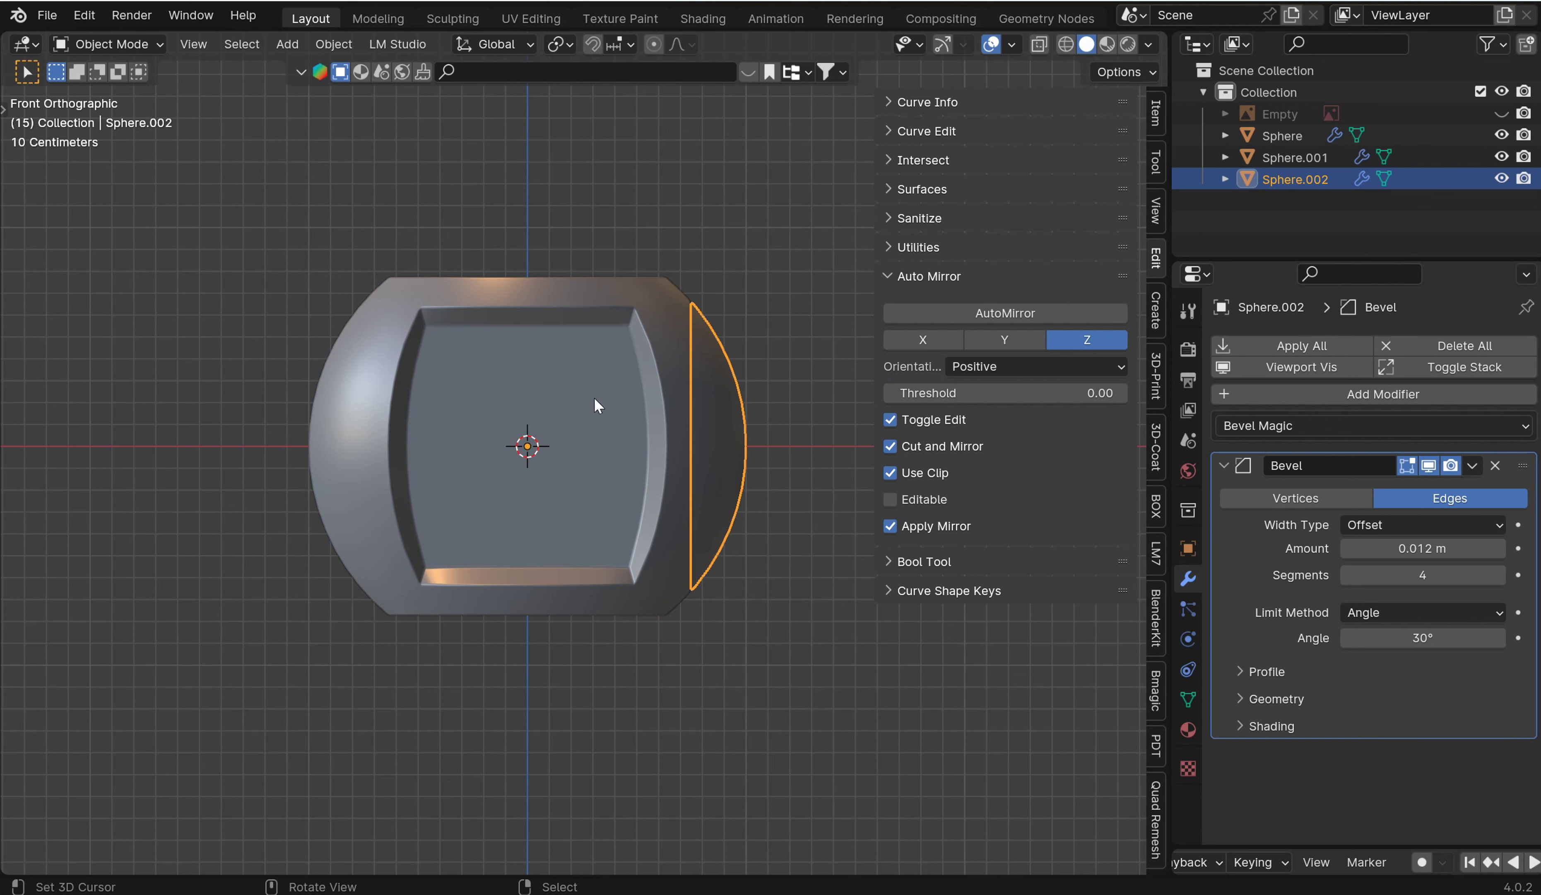
click(518, 310)
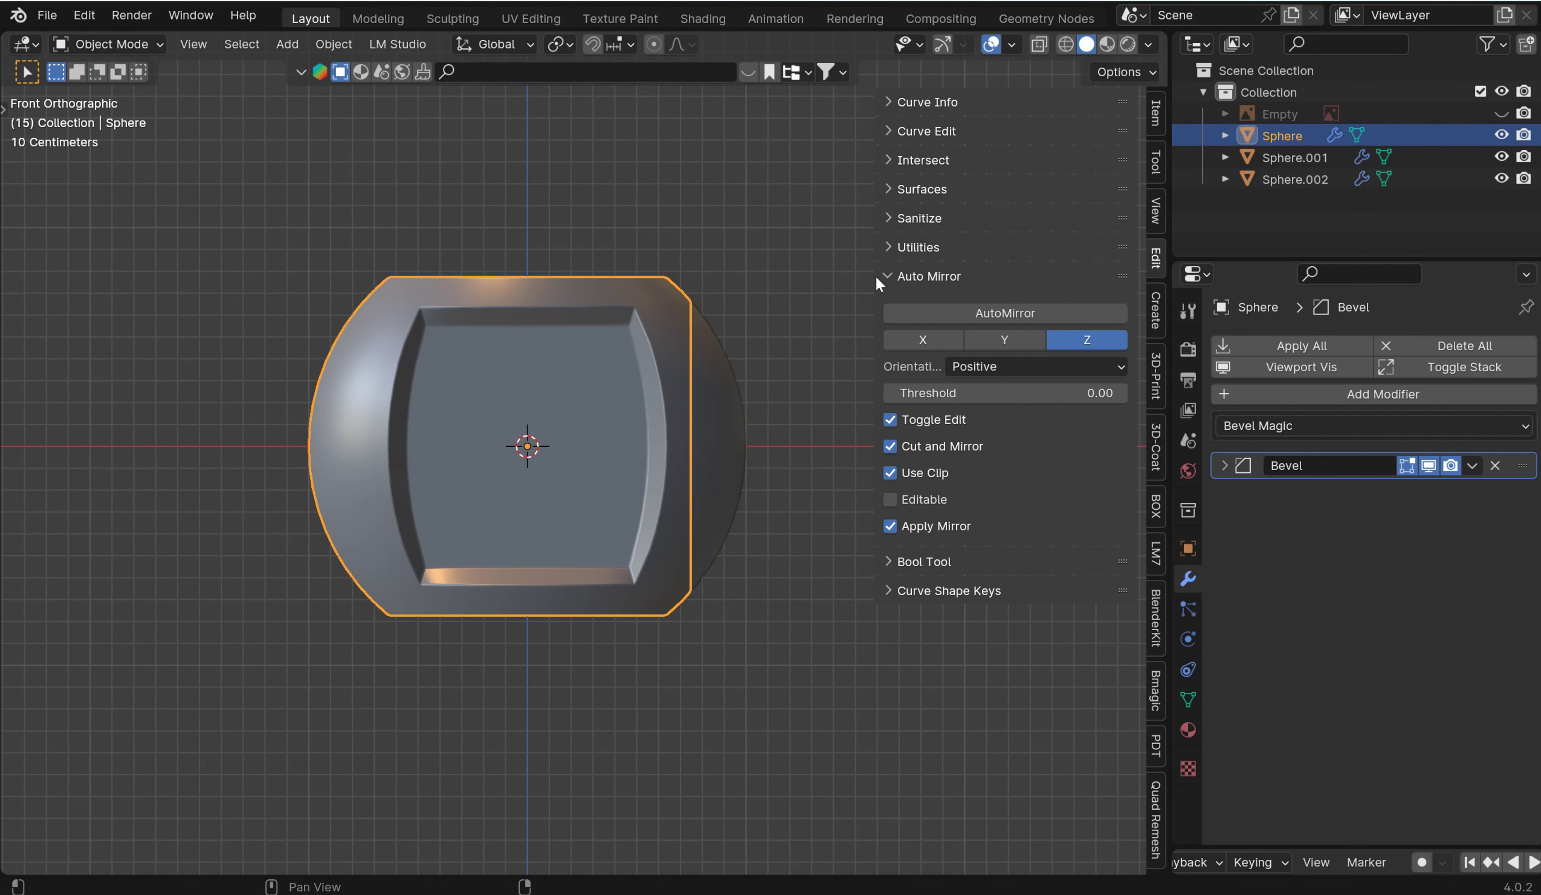
click(708, 402)
key(g)
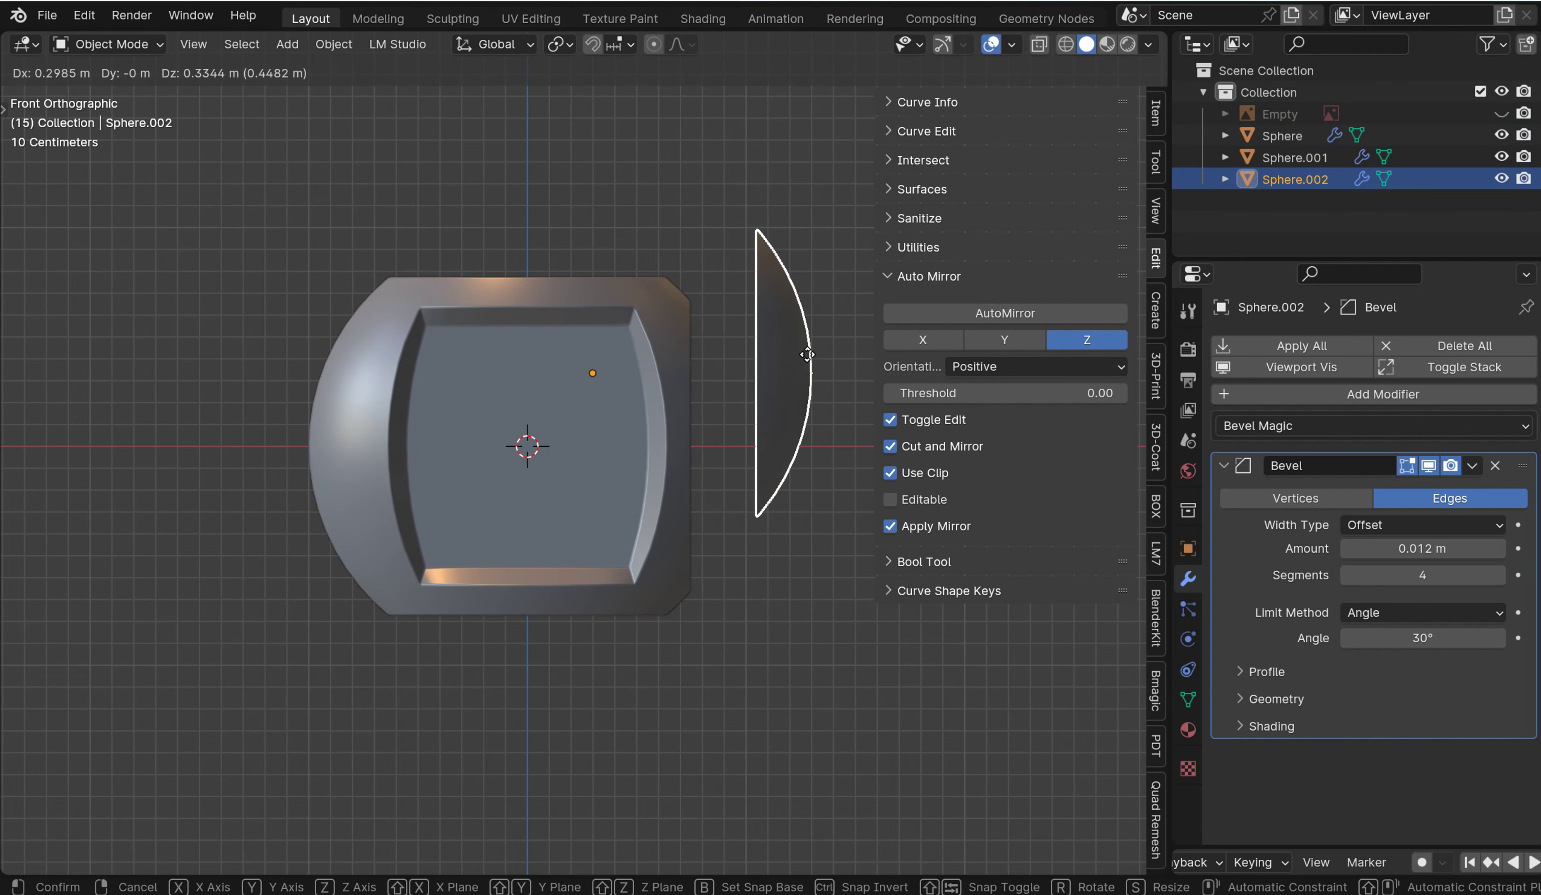
right_click(808, 354)
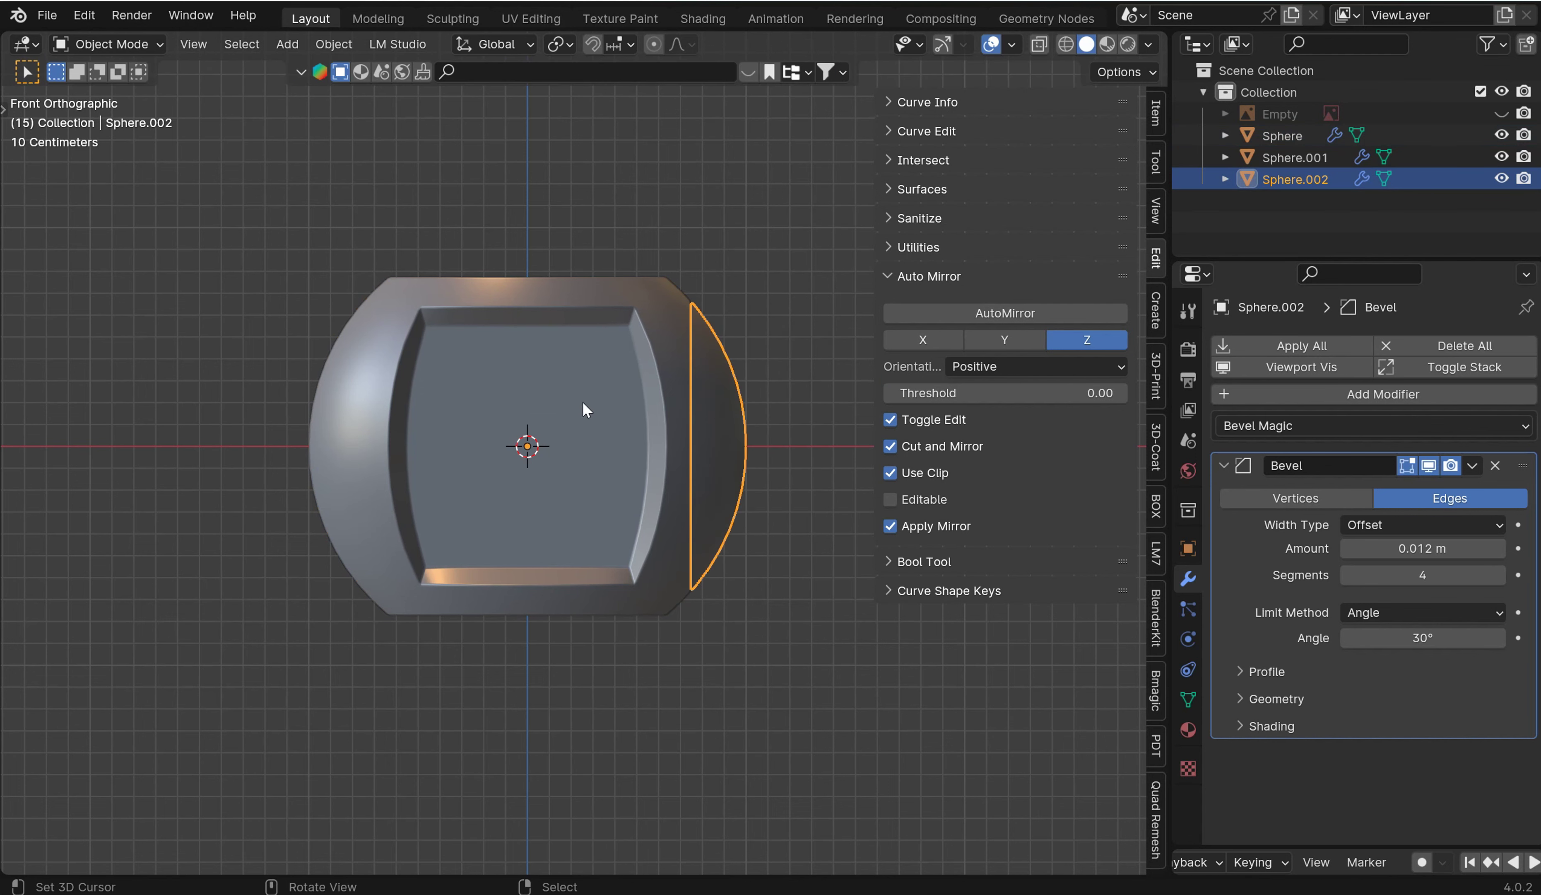
Apply AutoMirror to the side cap across the X axis with Positive orientation.
click(929, 339)
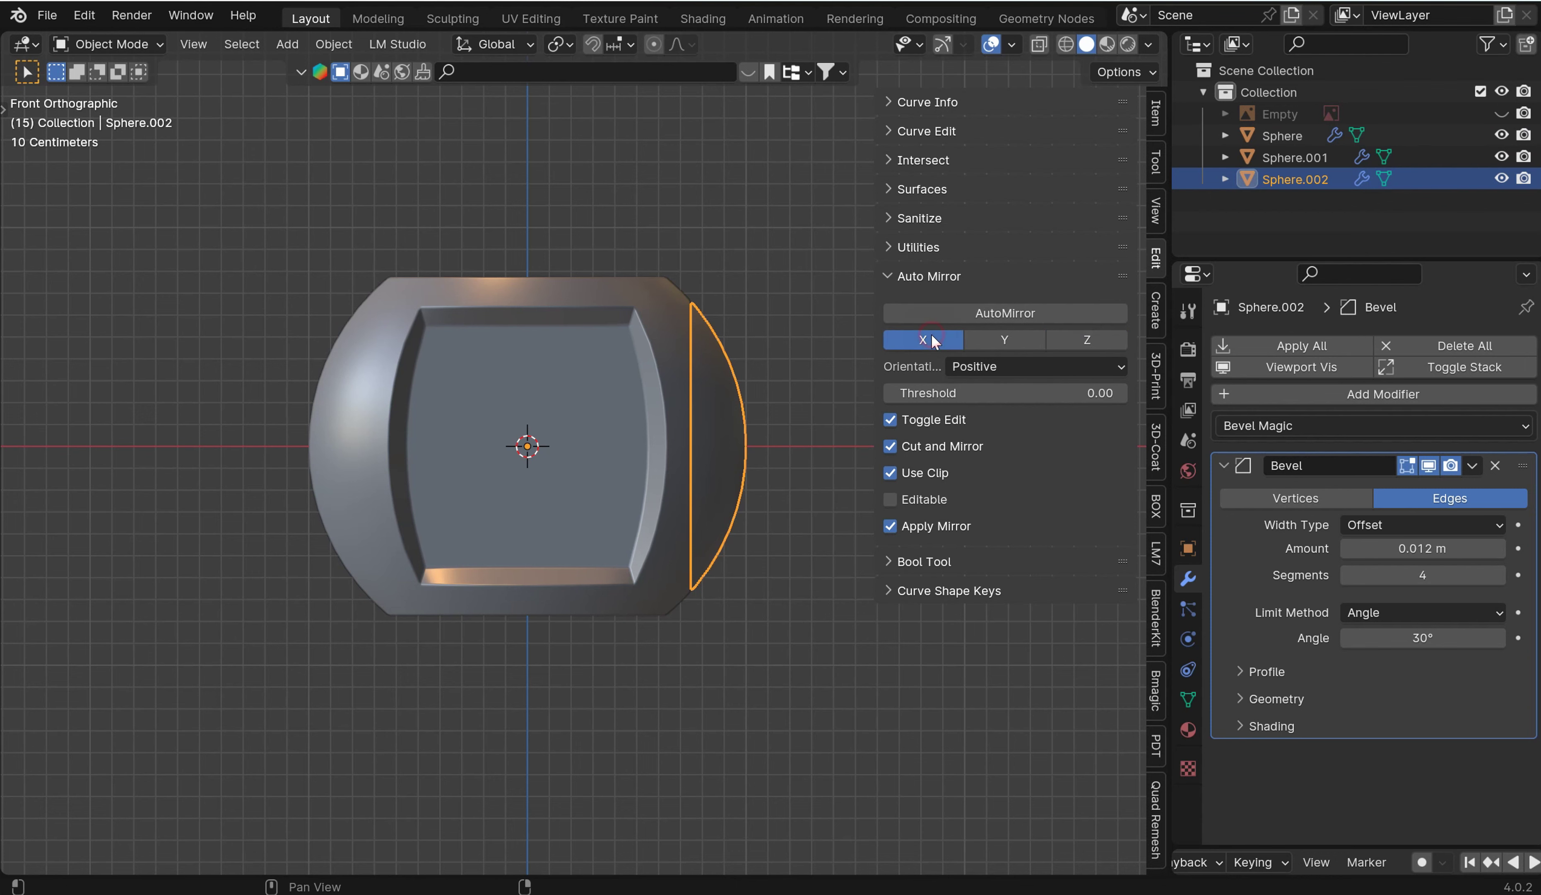
scroll(750, 335, down, 4)
middle_drag(751, 335, 785, 392)
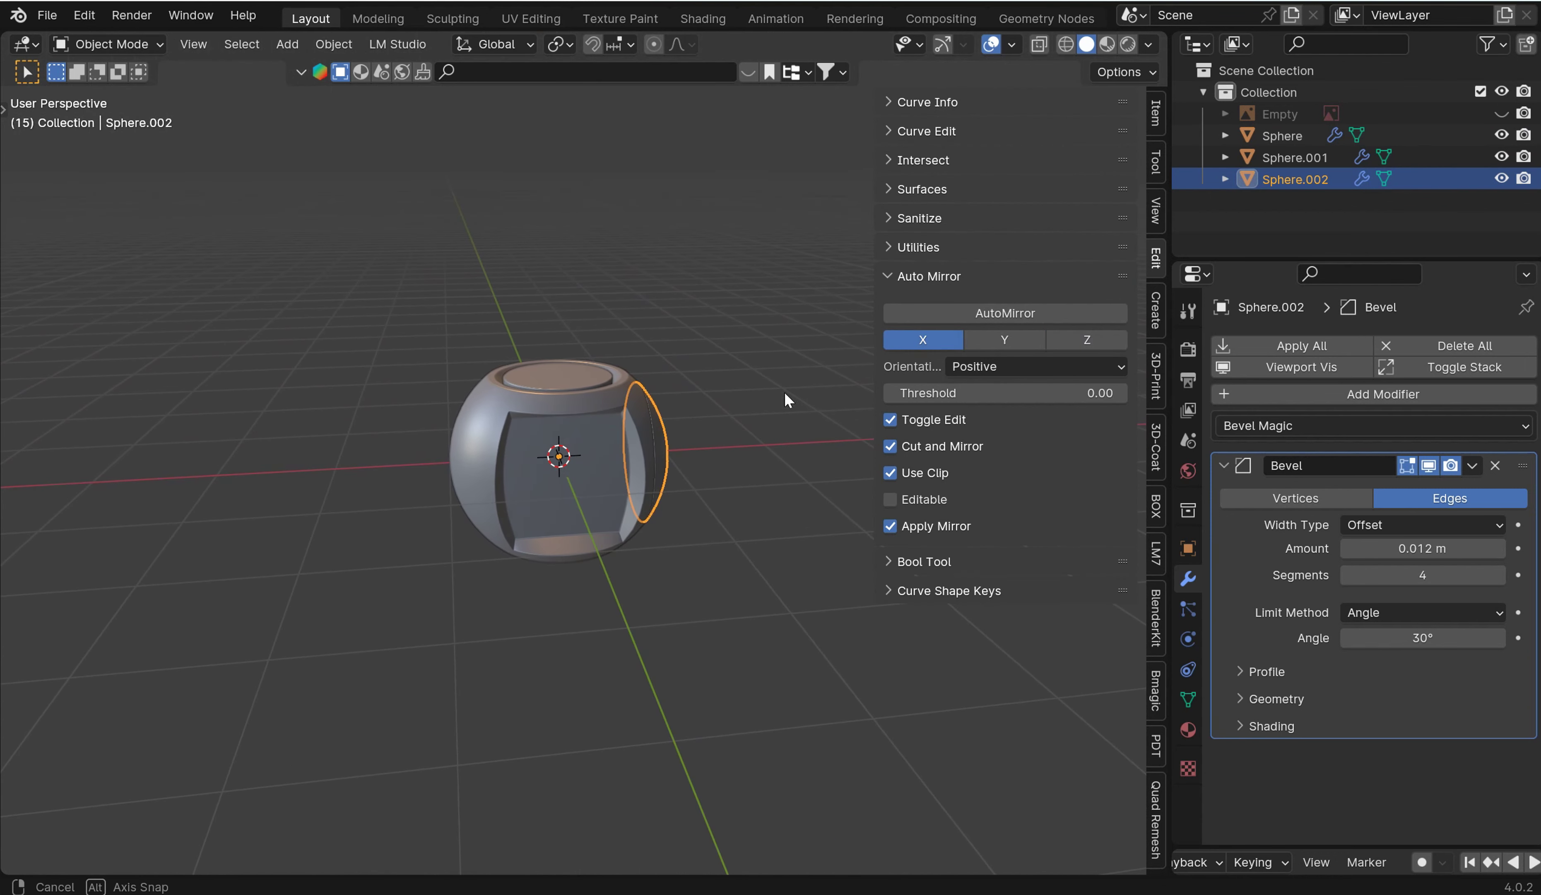
click(1015, 312)
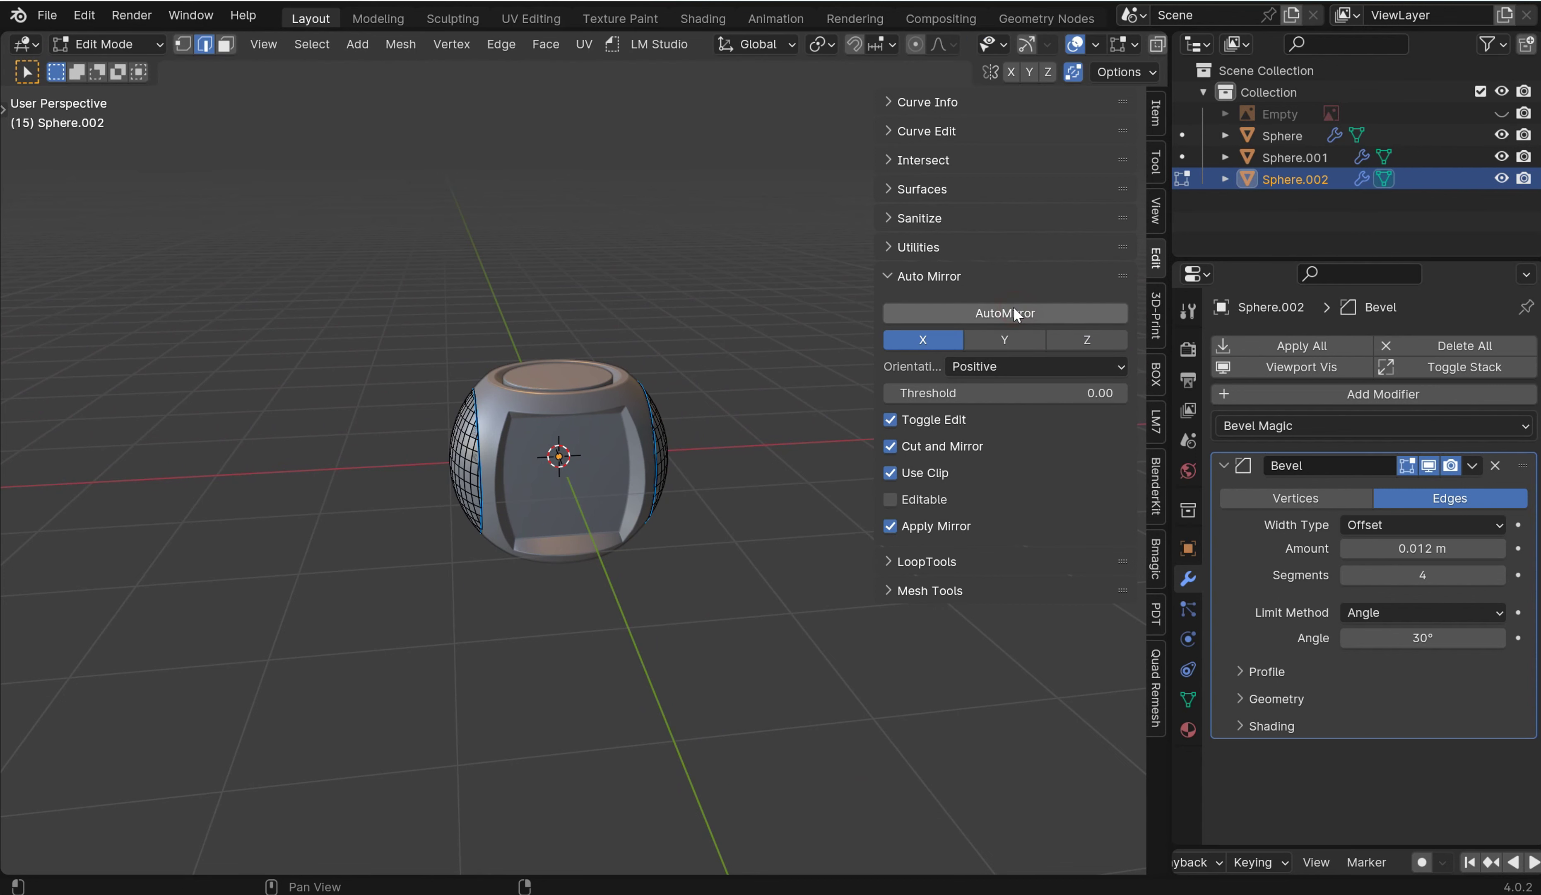
scroll(559, 470, up, 3)
middle_drag(560, 470, 666, 455)
Turn off Toggle Edit in the Auto Mirror options and return the side caps to Object Mode.
click(890, 419)
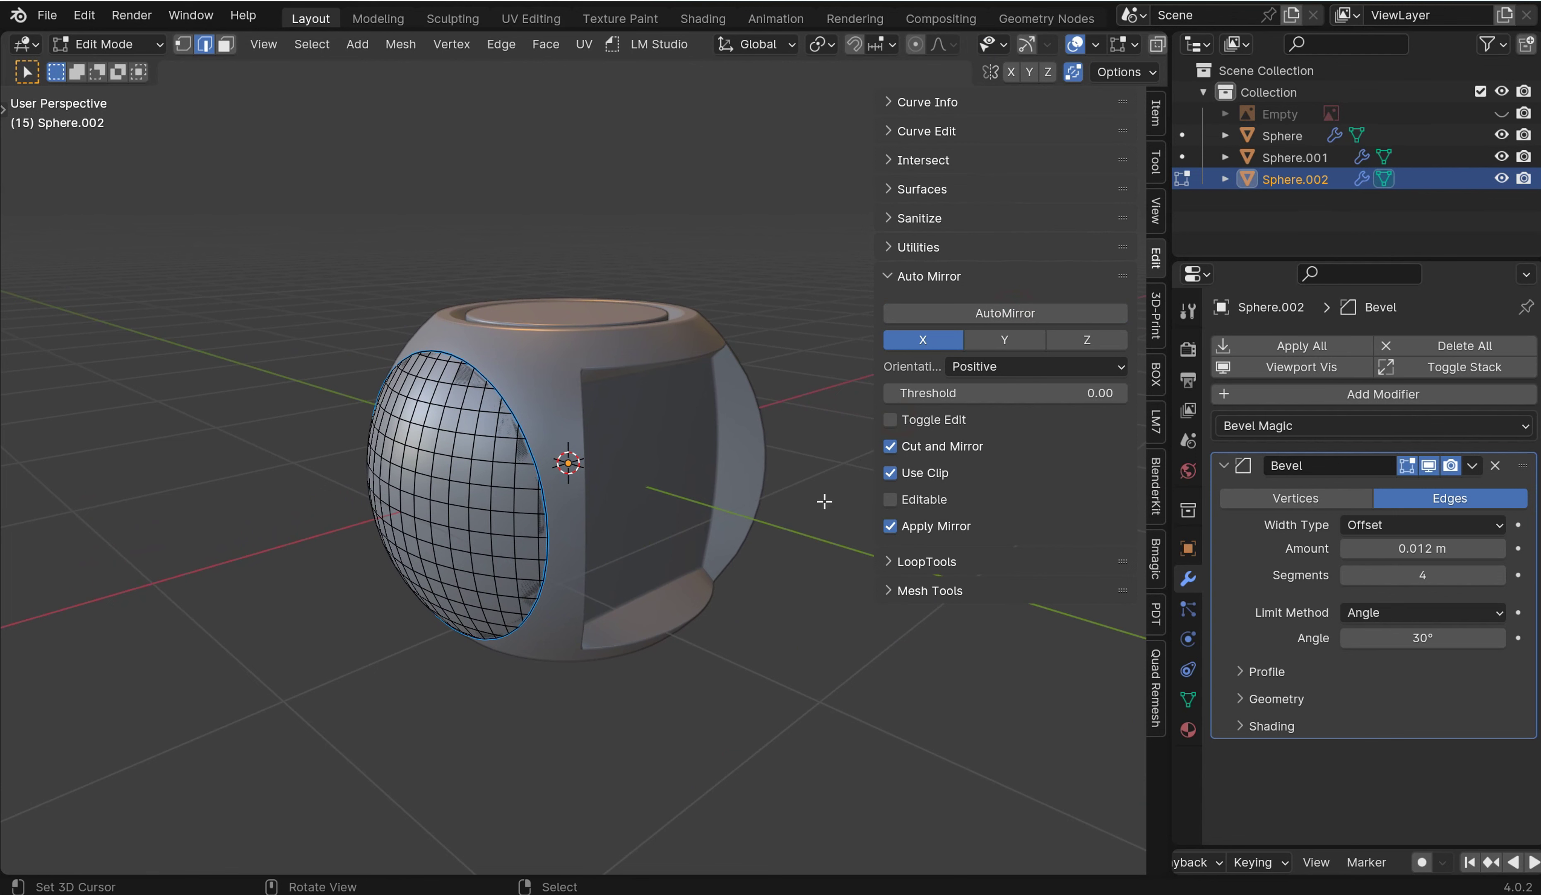
middle_drag(826, 499, 775, 491)
key(Tab)
Select the mirrored side caps and hide them to expose the main body's sides.
middle_drag(821, 397, 791, 394)
scroll(361, 447, up, 2)
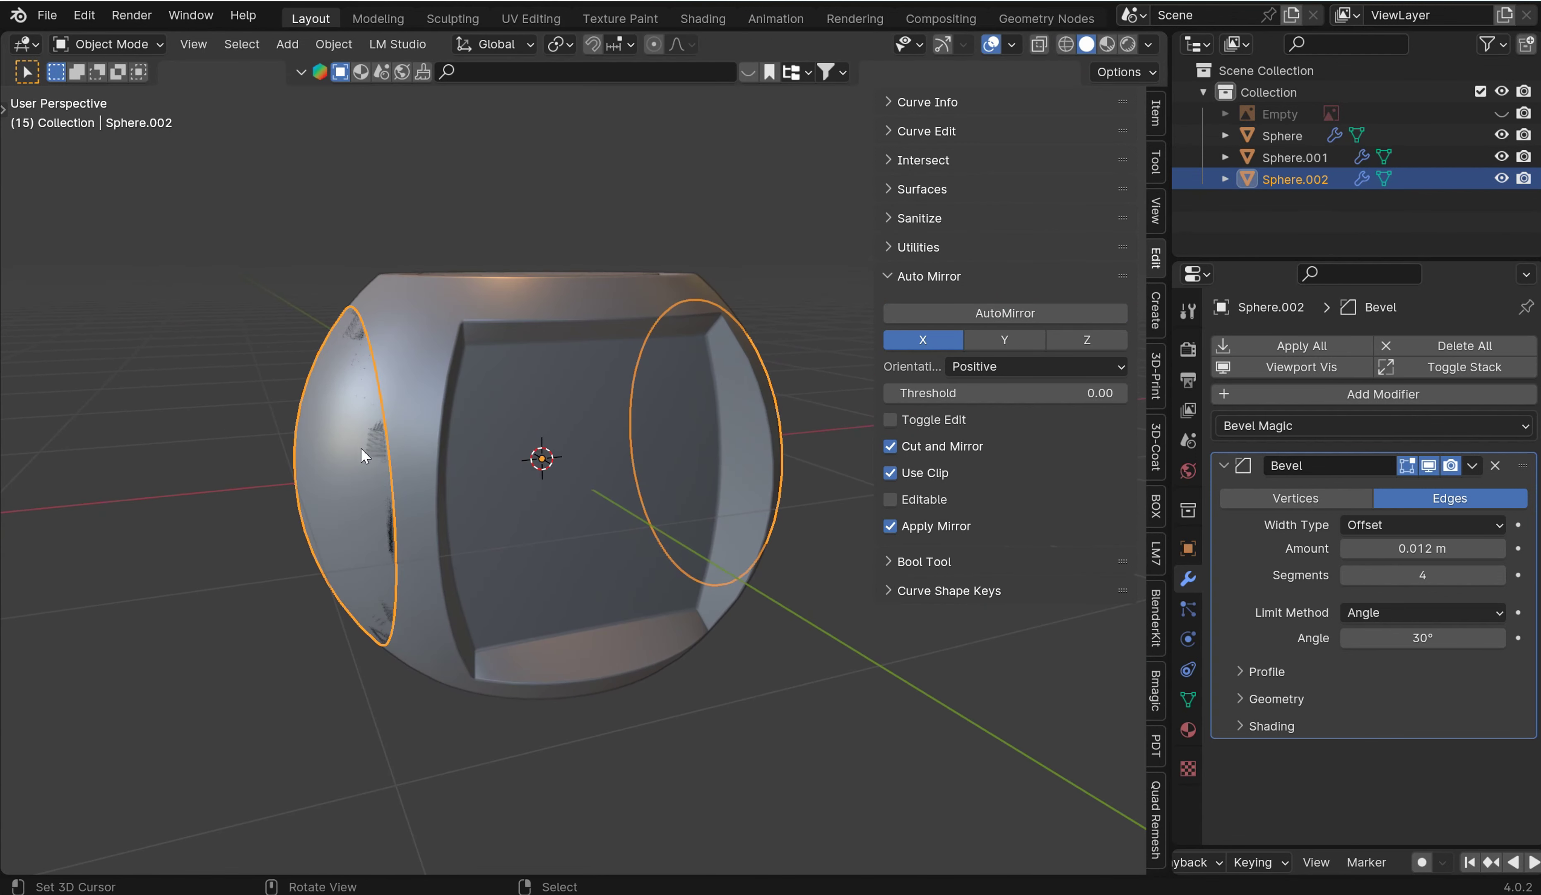
click(361, 448)
click(361, 446)
key(h)
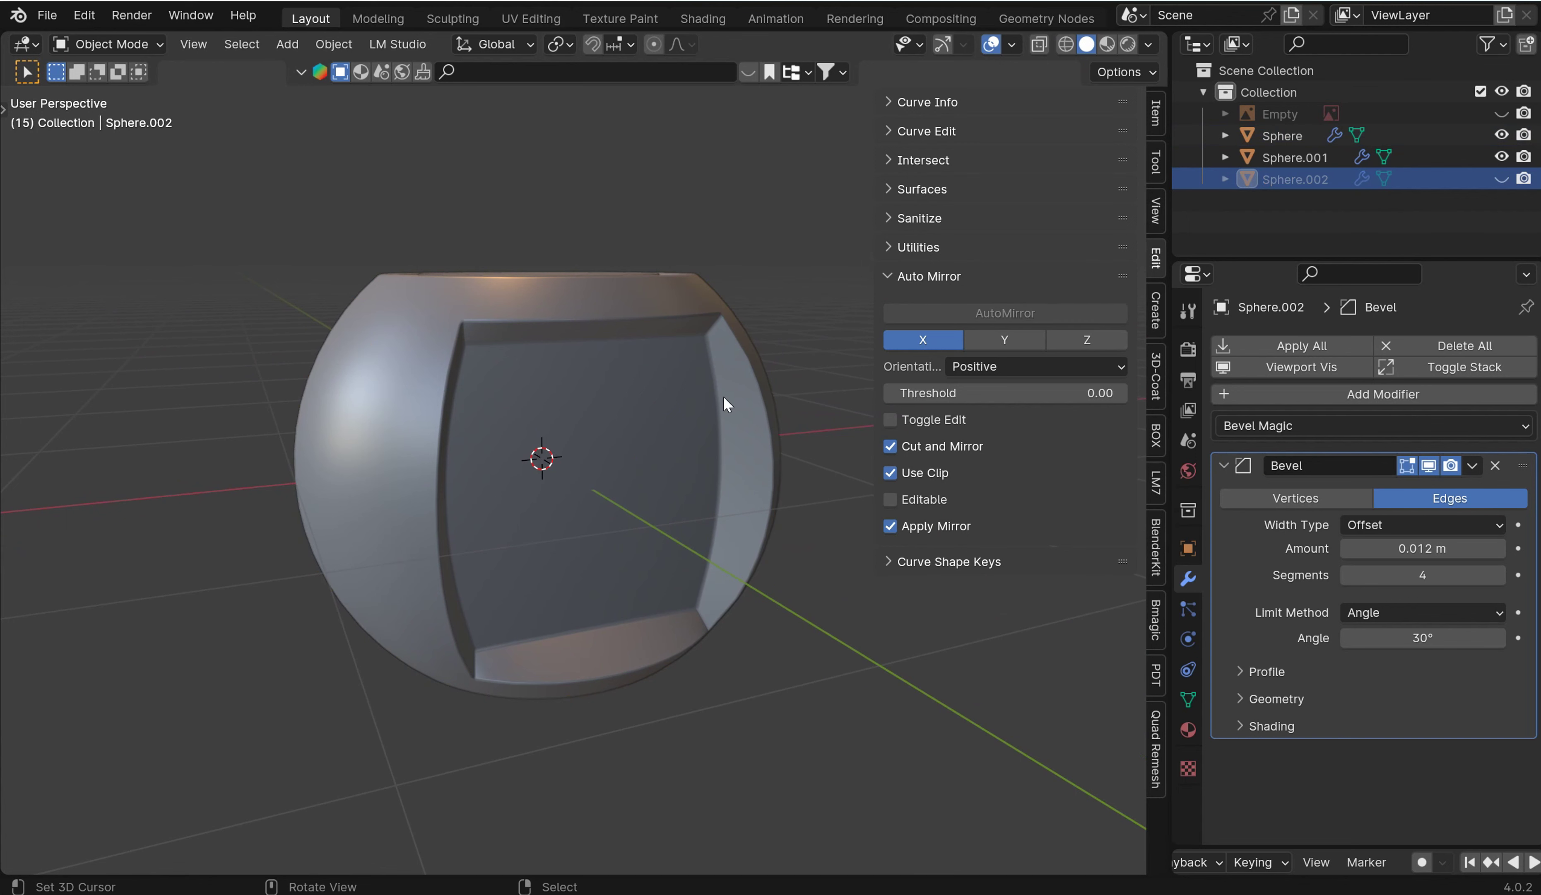
Select the main body and apply AutoMirror across X so both sides are cut flat.
middle_drag(724, 396, 639, 386)
click(602, 398)
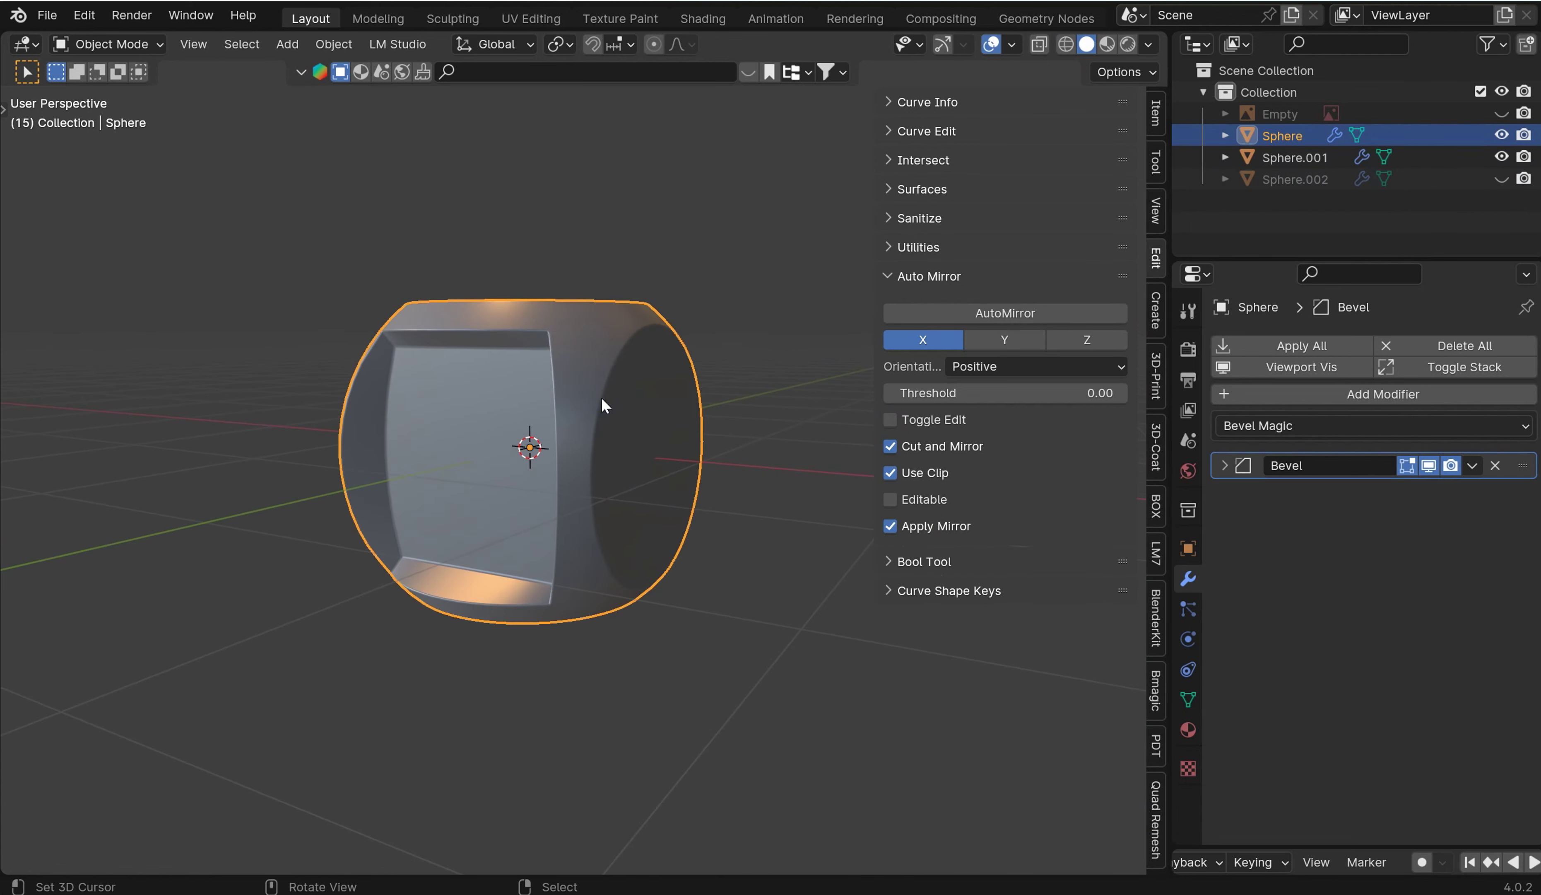
key(KP_1)
click(977, 315)
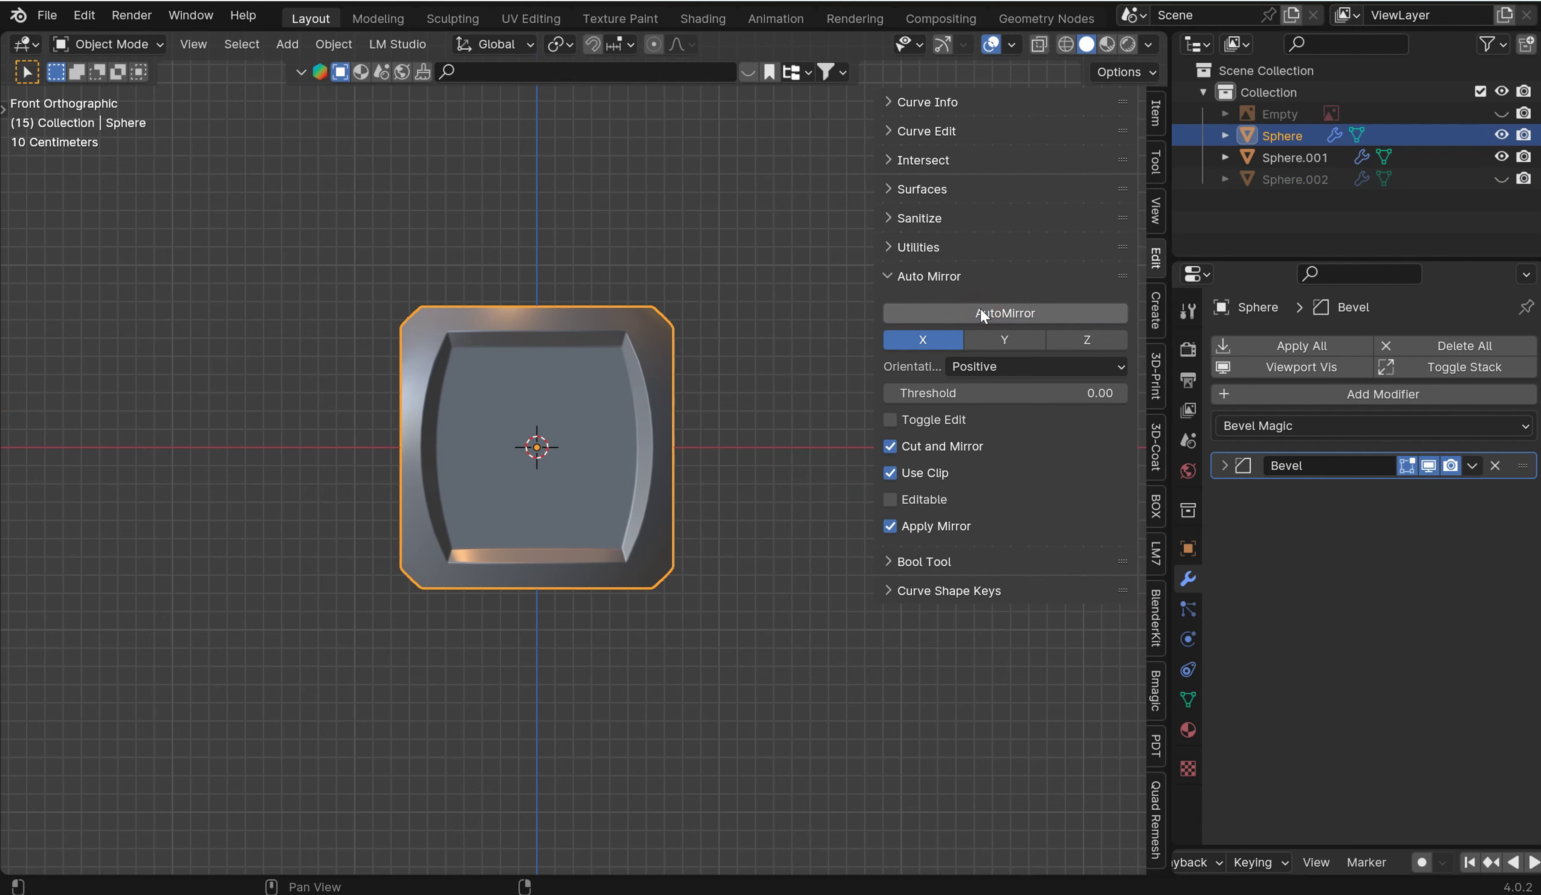
Reveal all hidden objects and delete the reference image empty.
key(alt+h)
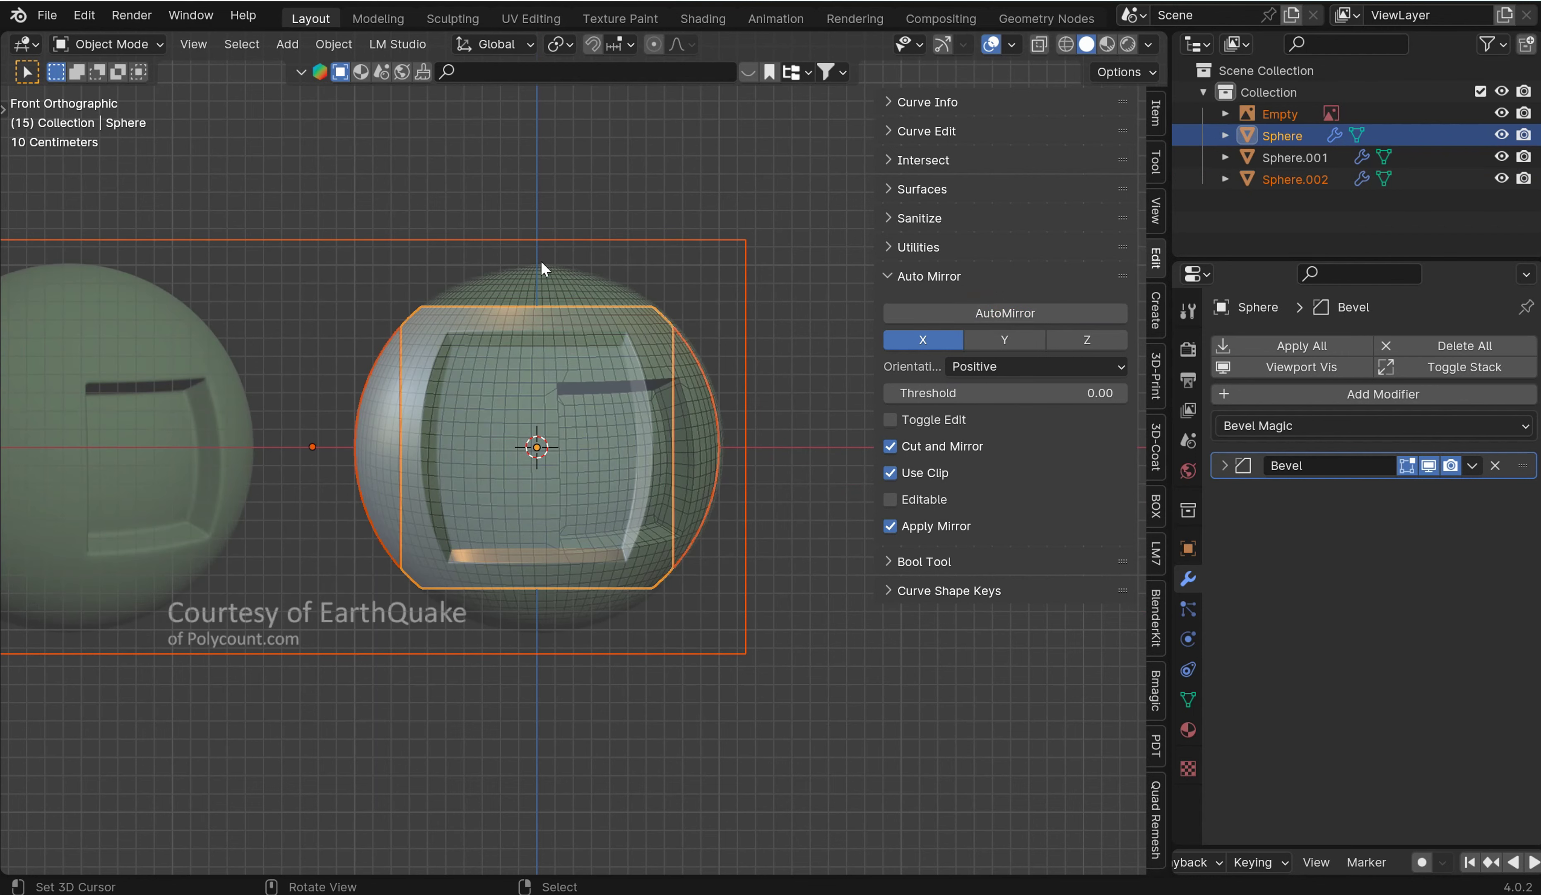
click(524, 240)
key(Delete)
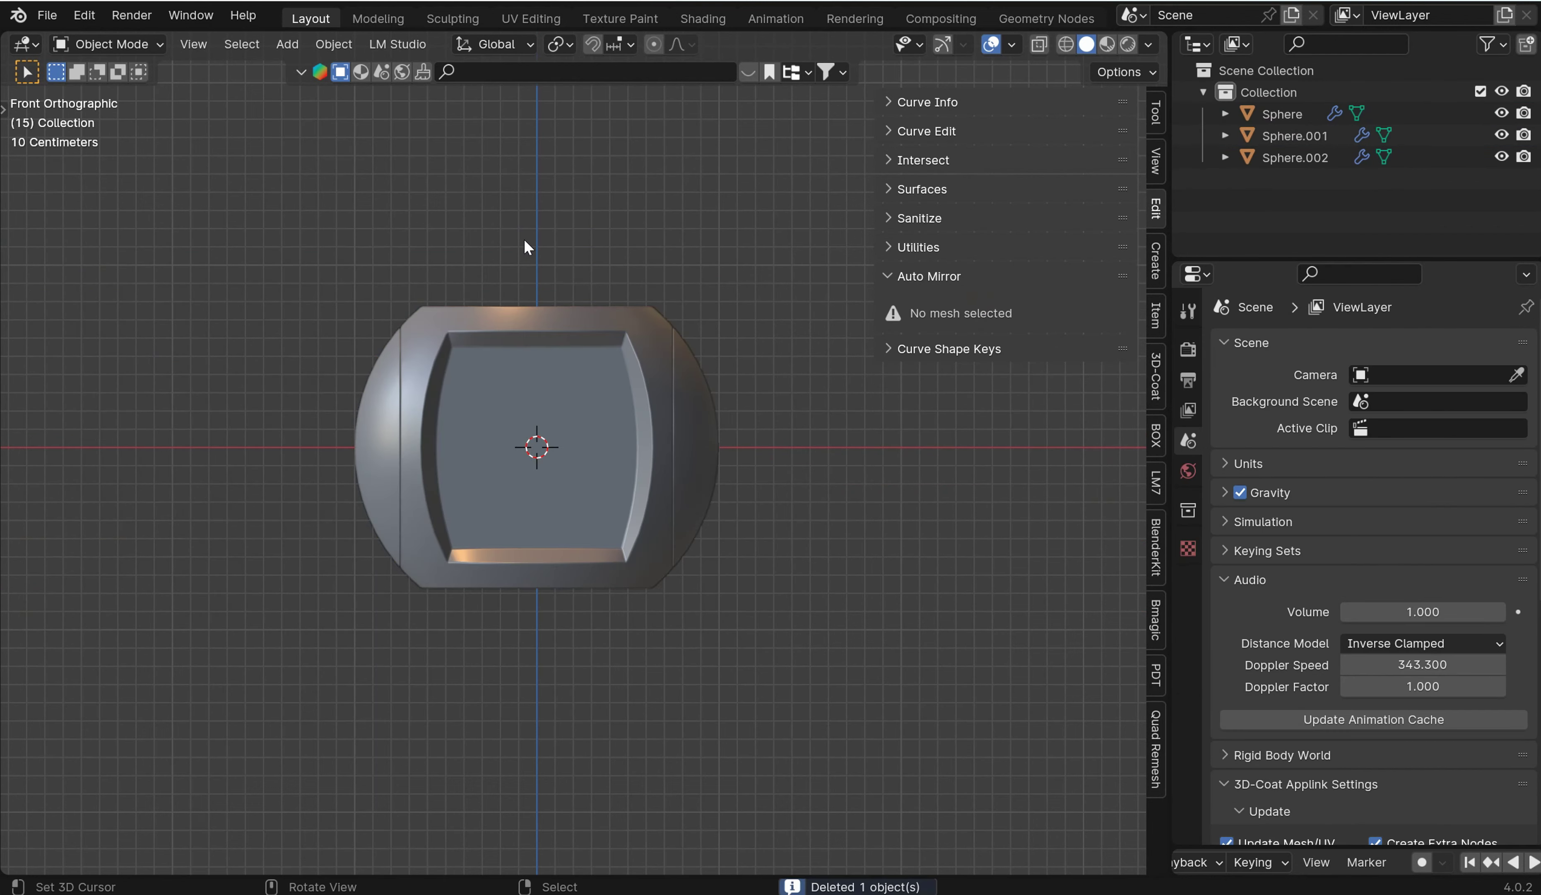
middle_drag(534, 241, 588, 310)
key(ctrl+Tab)
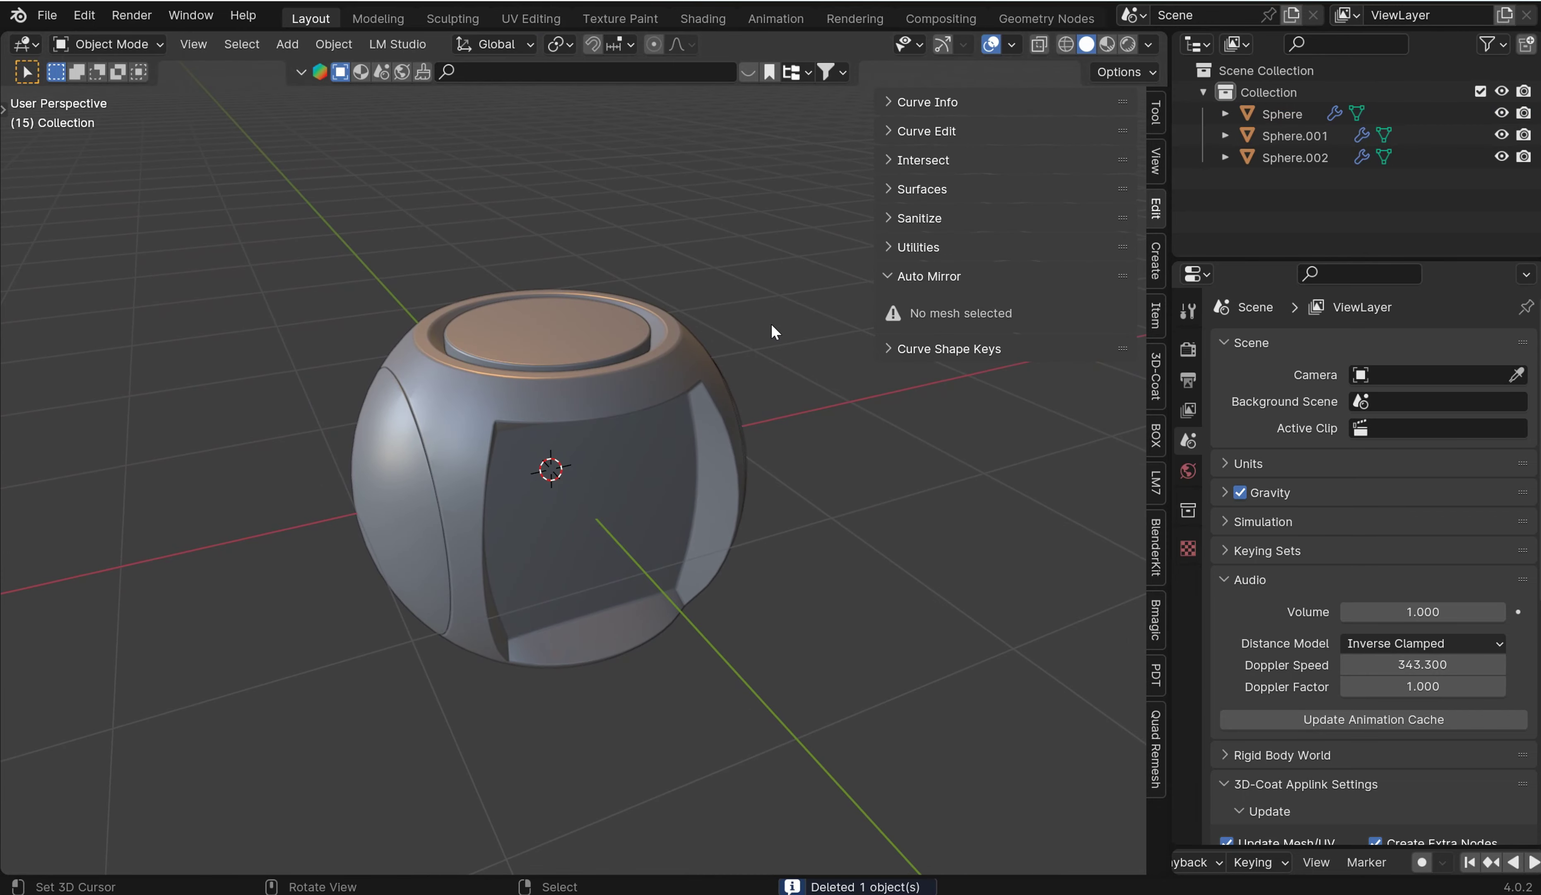
key(n)
middle_drag(842, 341, 696, 316)
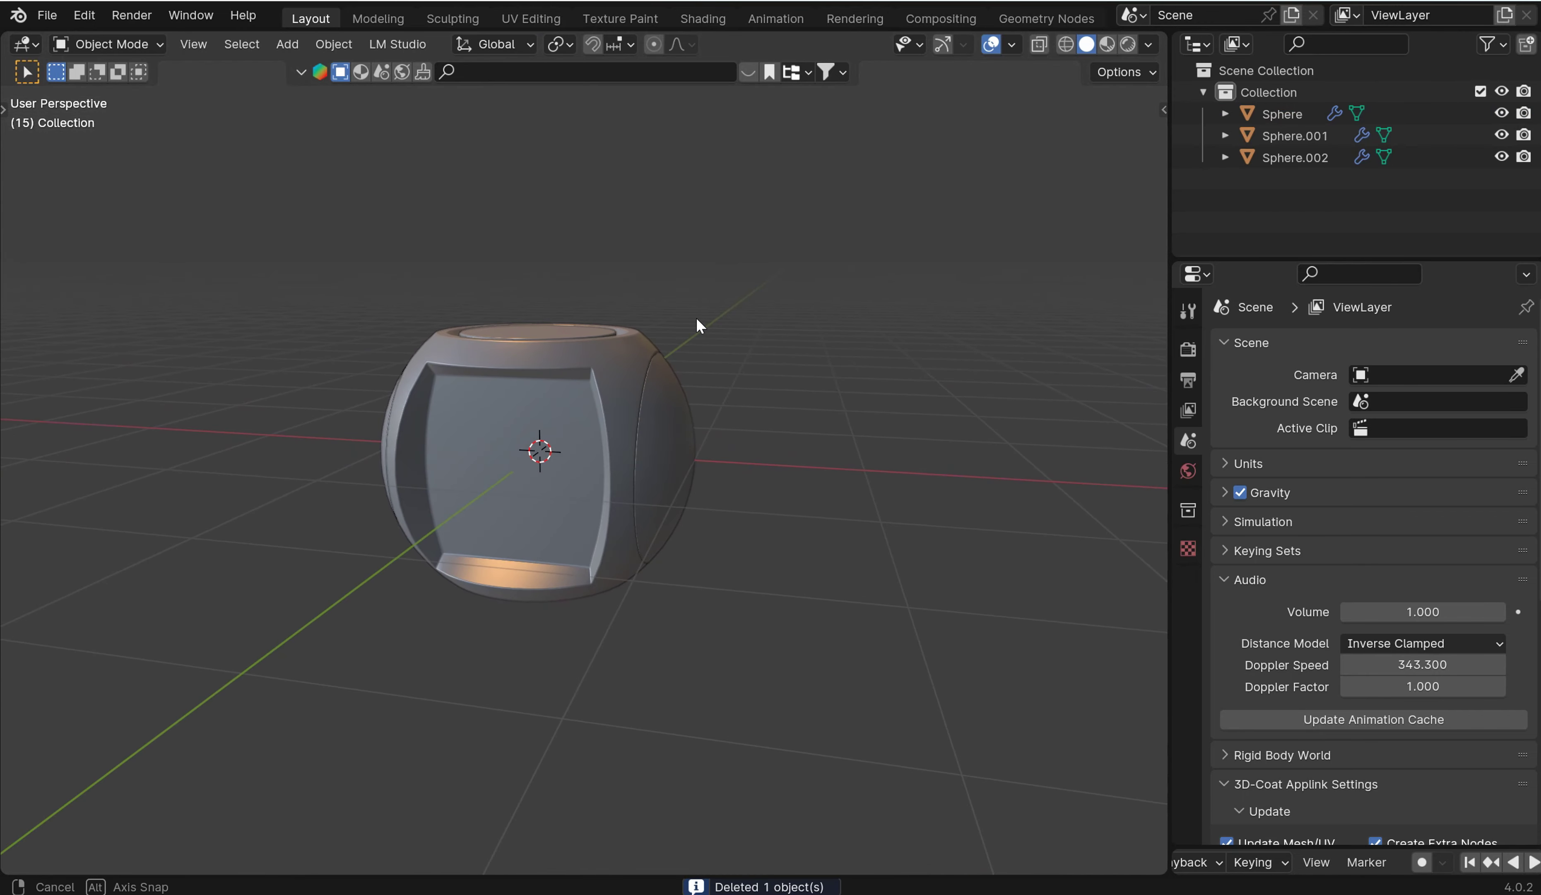
key(n)
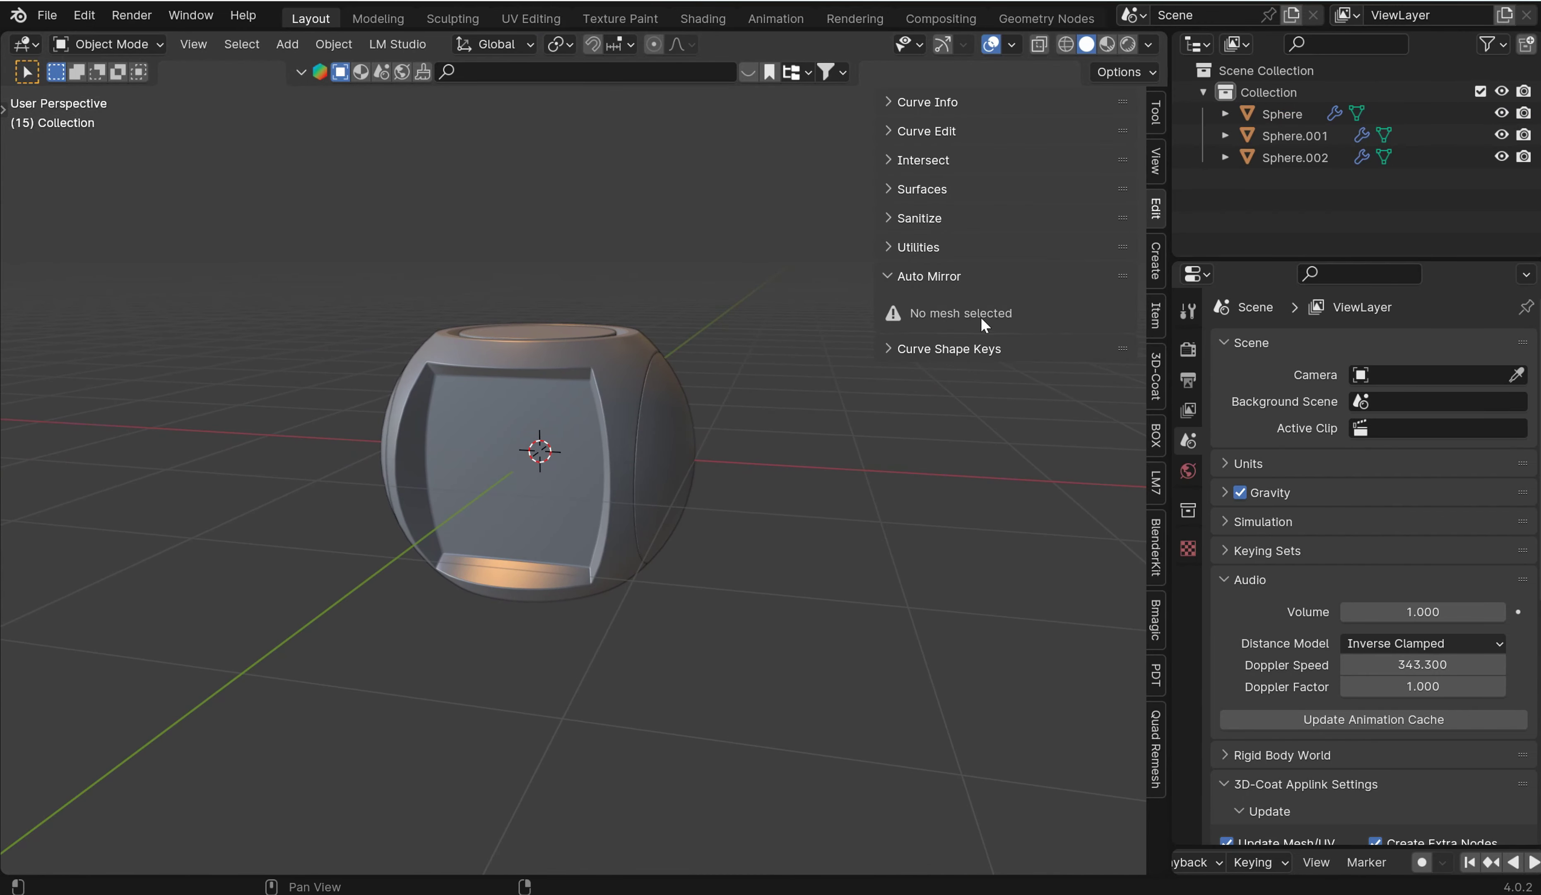
Inspect the main body, top plug and side caps from above and from the front, ending with nothing selected.
click(566, 402)
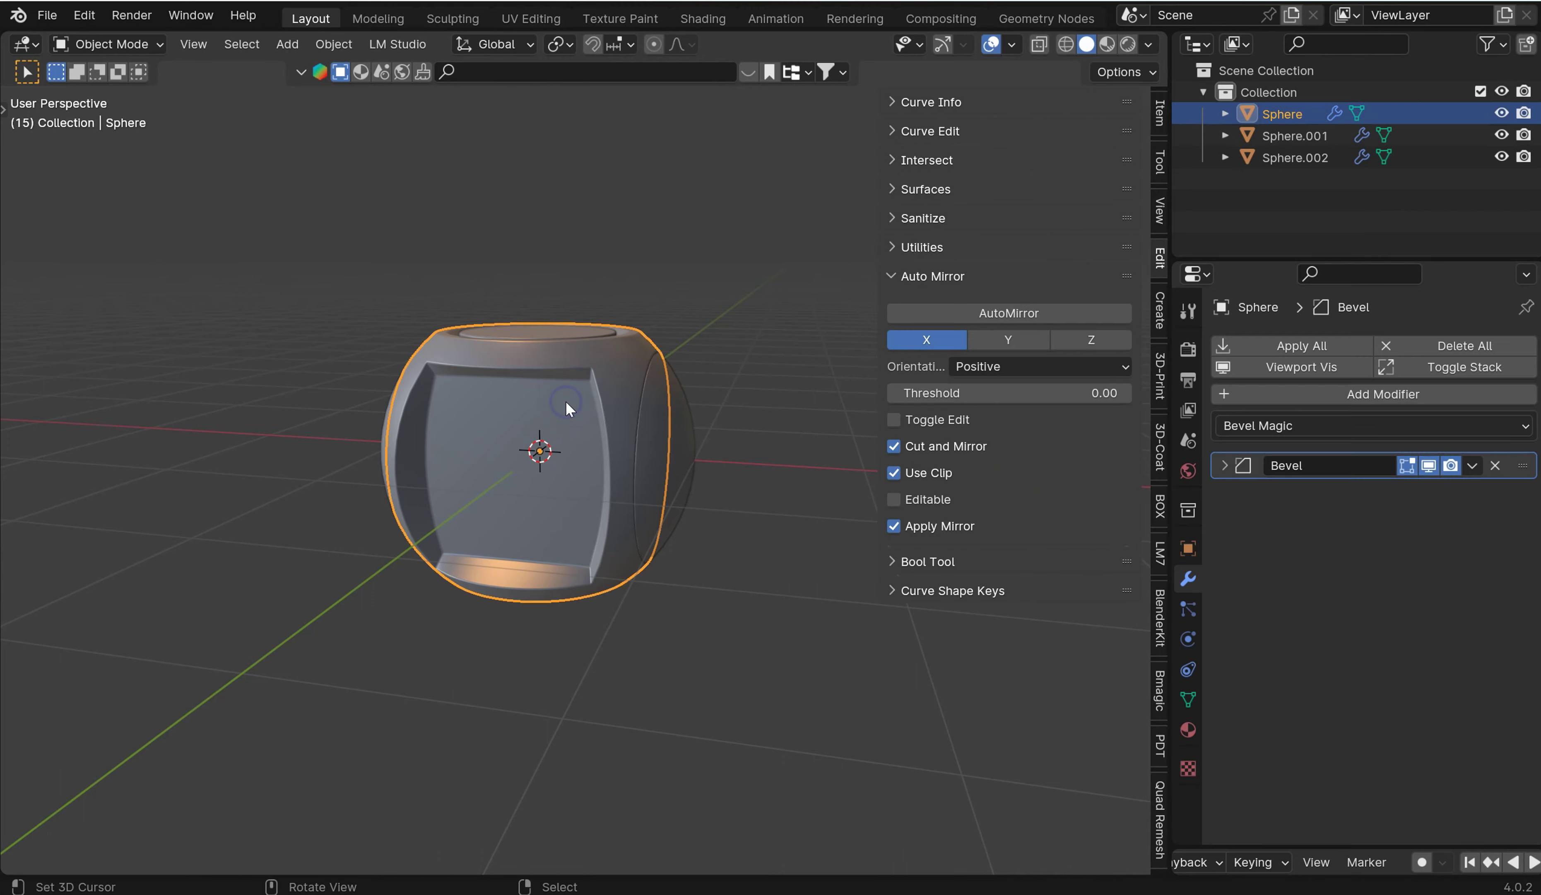
key(n)
middle_drag(566, 401, 698, 468)
scroll(703, 461, up, 5)
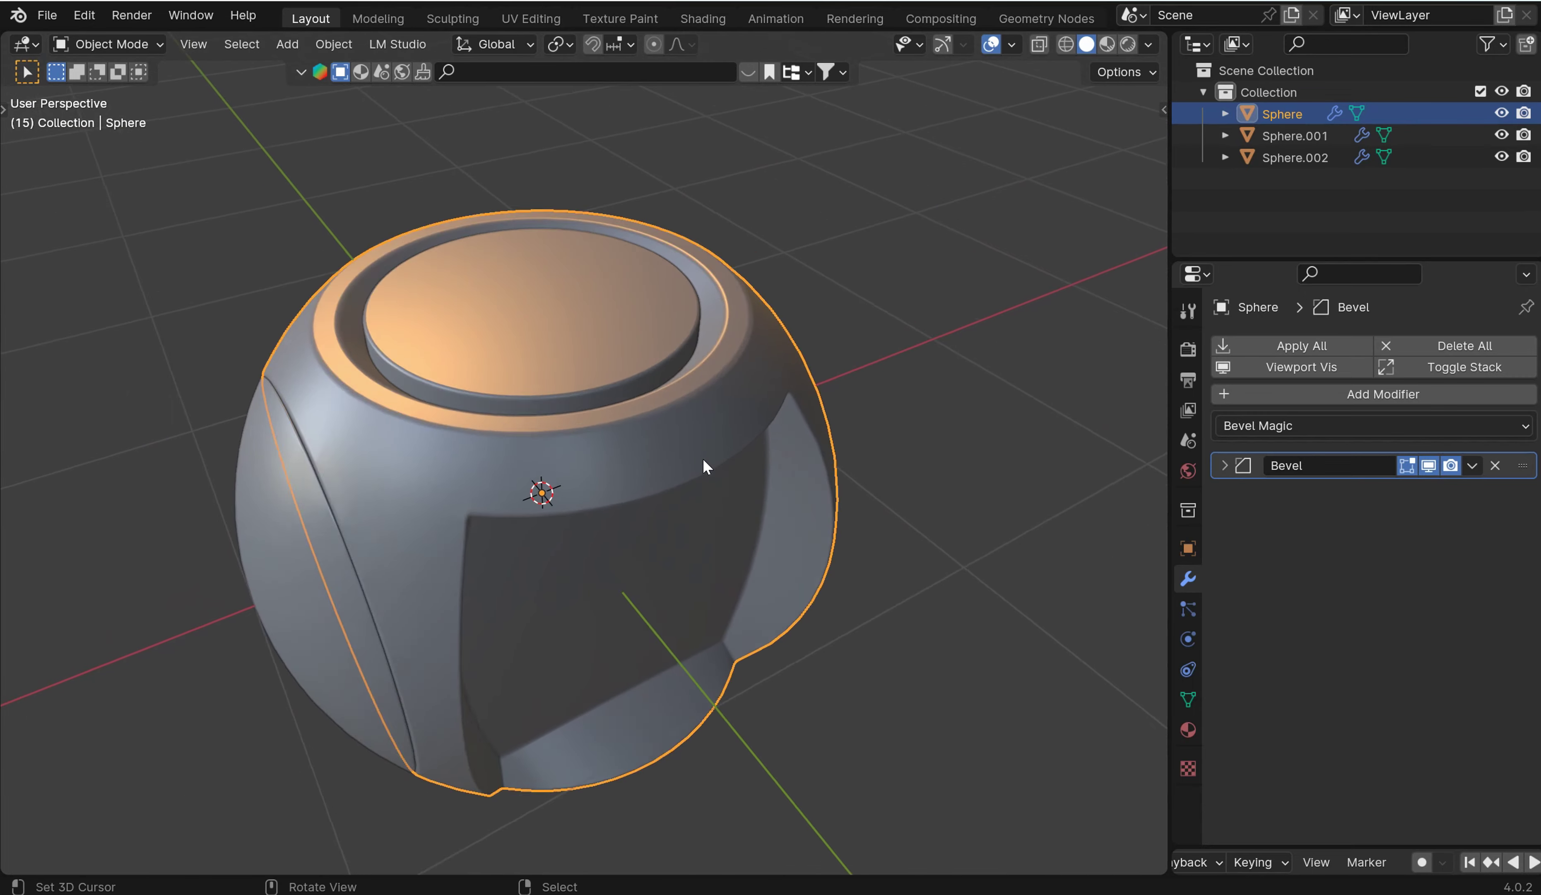
scroll(706, 457, down, 4)
key(KP_1)
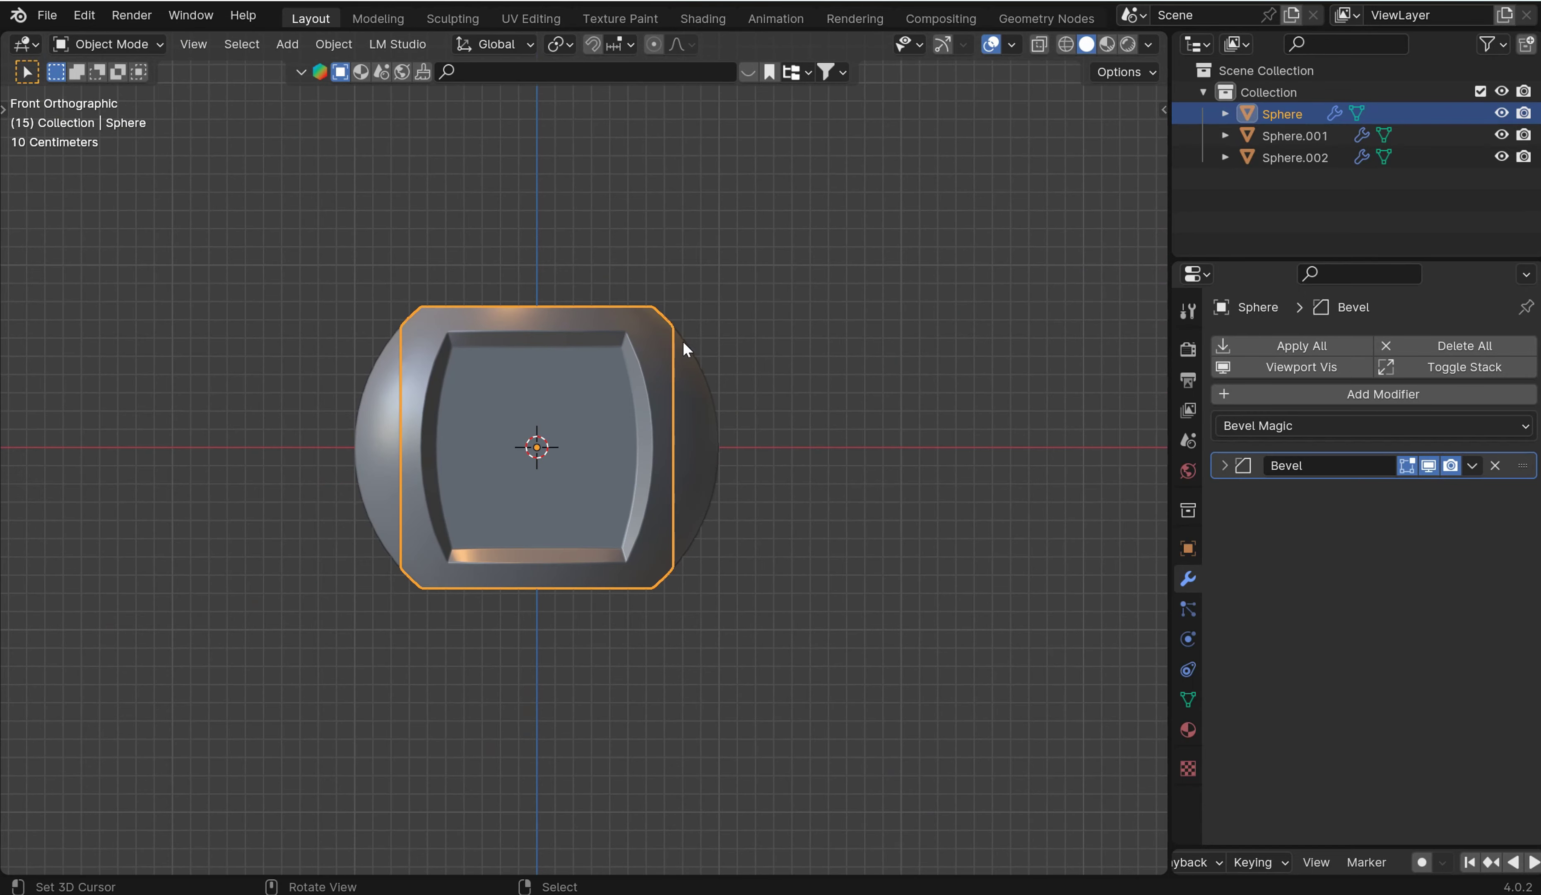
key(alt+a)
middle_drag(709, 261, 844, 344)
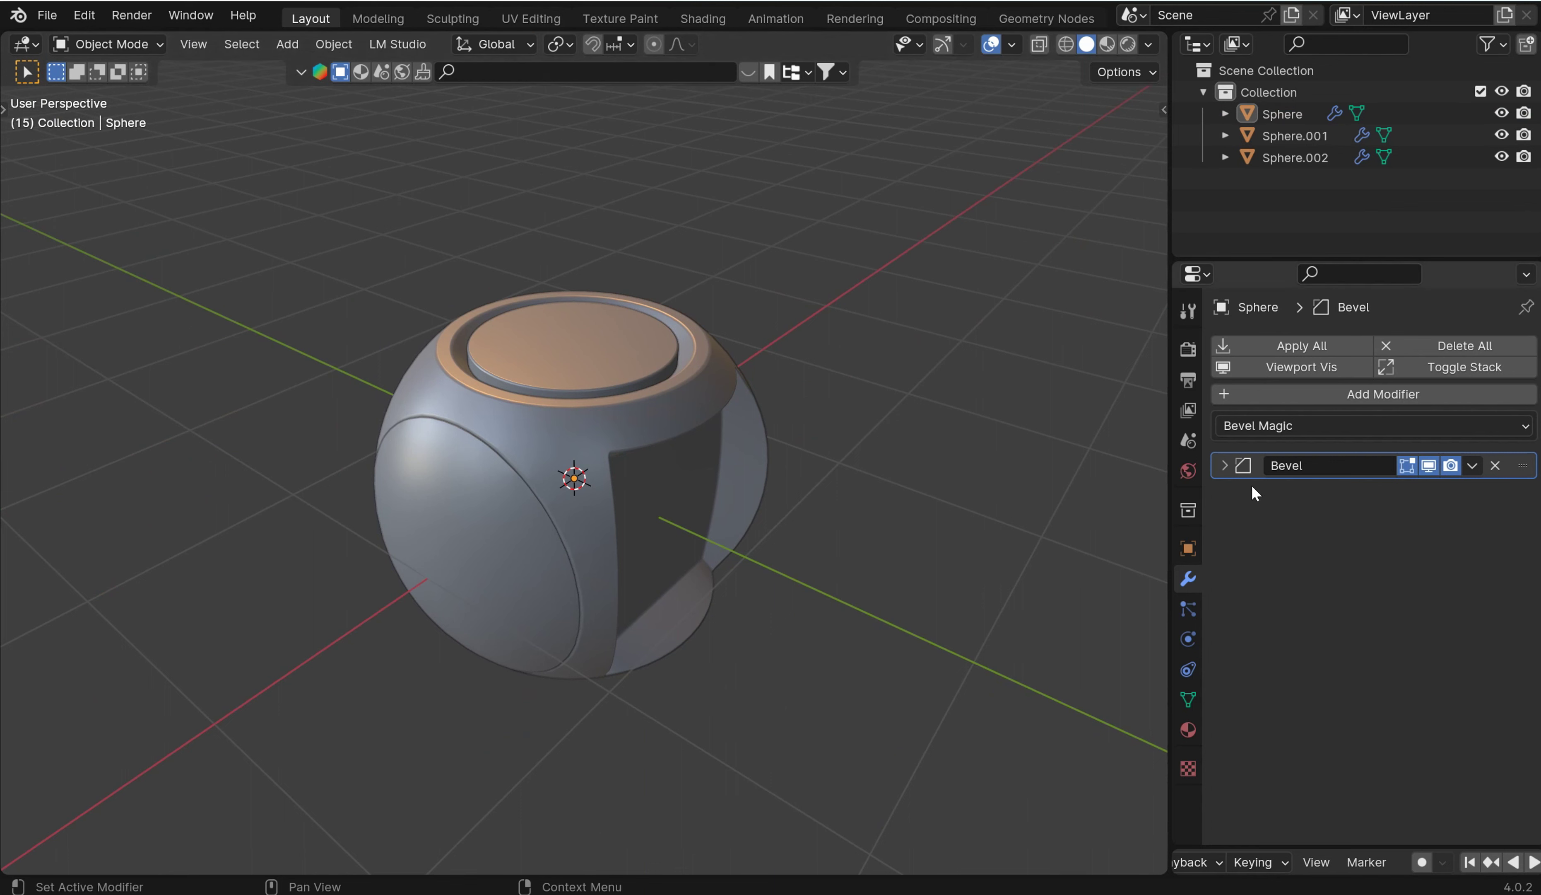
Check the Bevel modifier settings on the main body, the side caps and the top plug.
click(1225, 465)
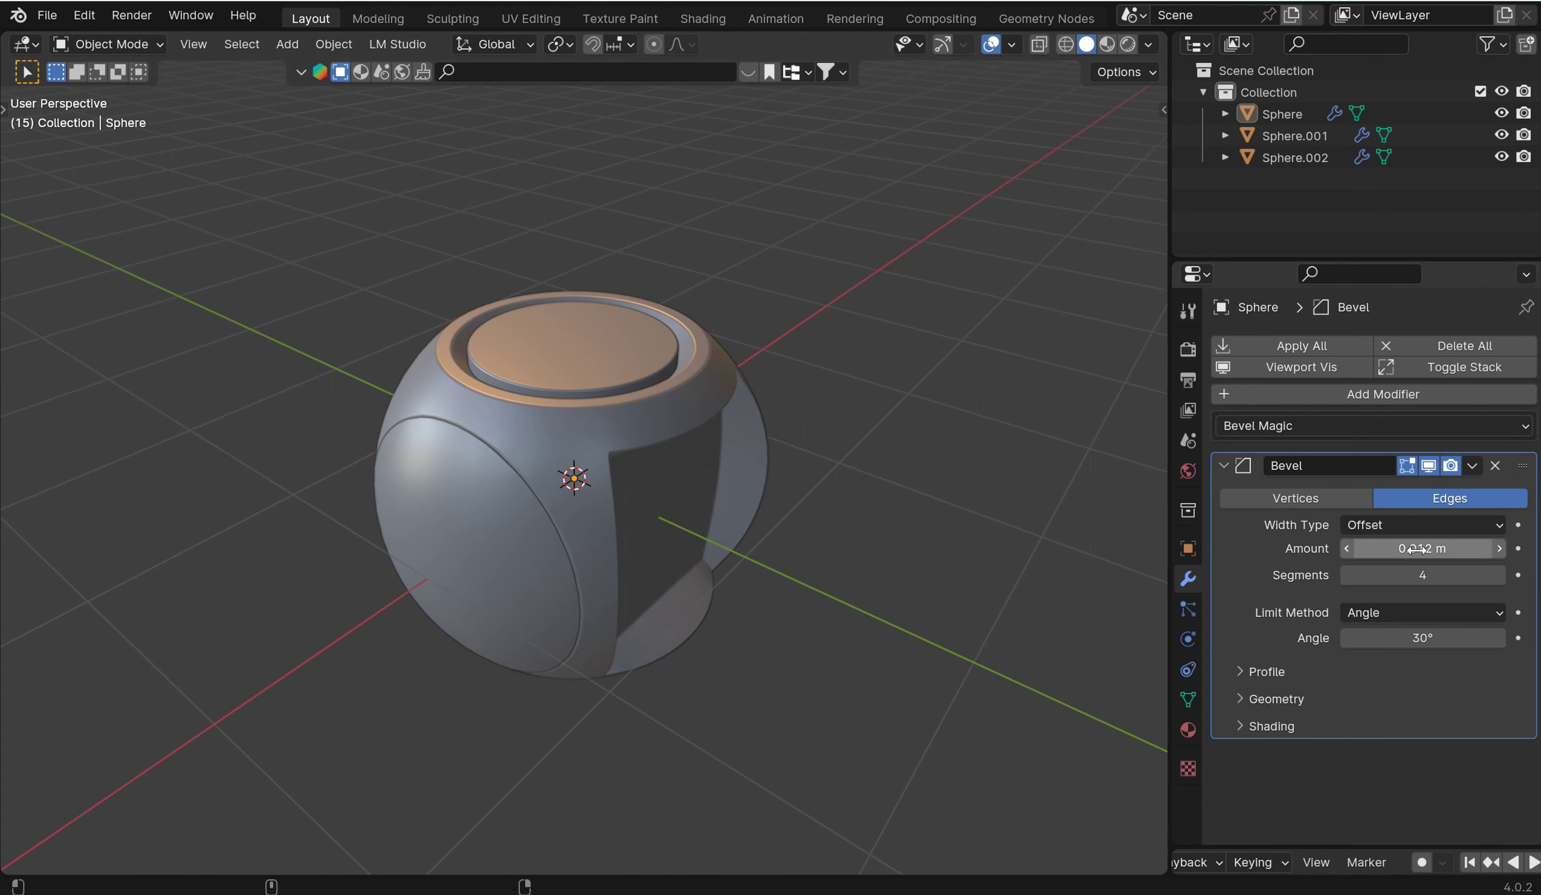
click(500, 518)
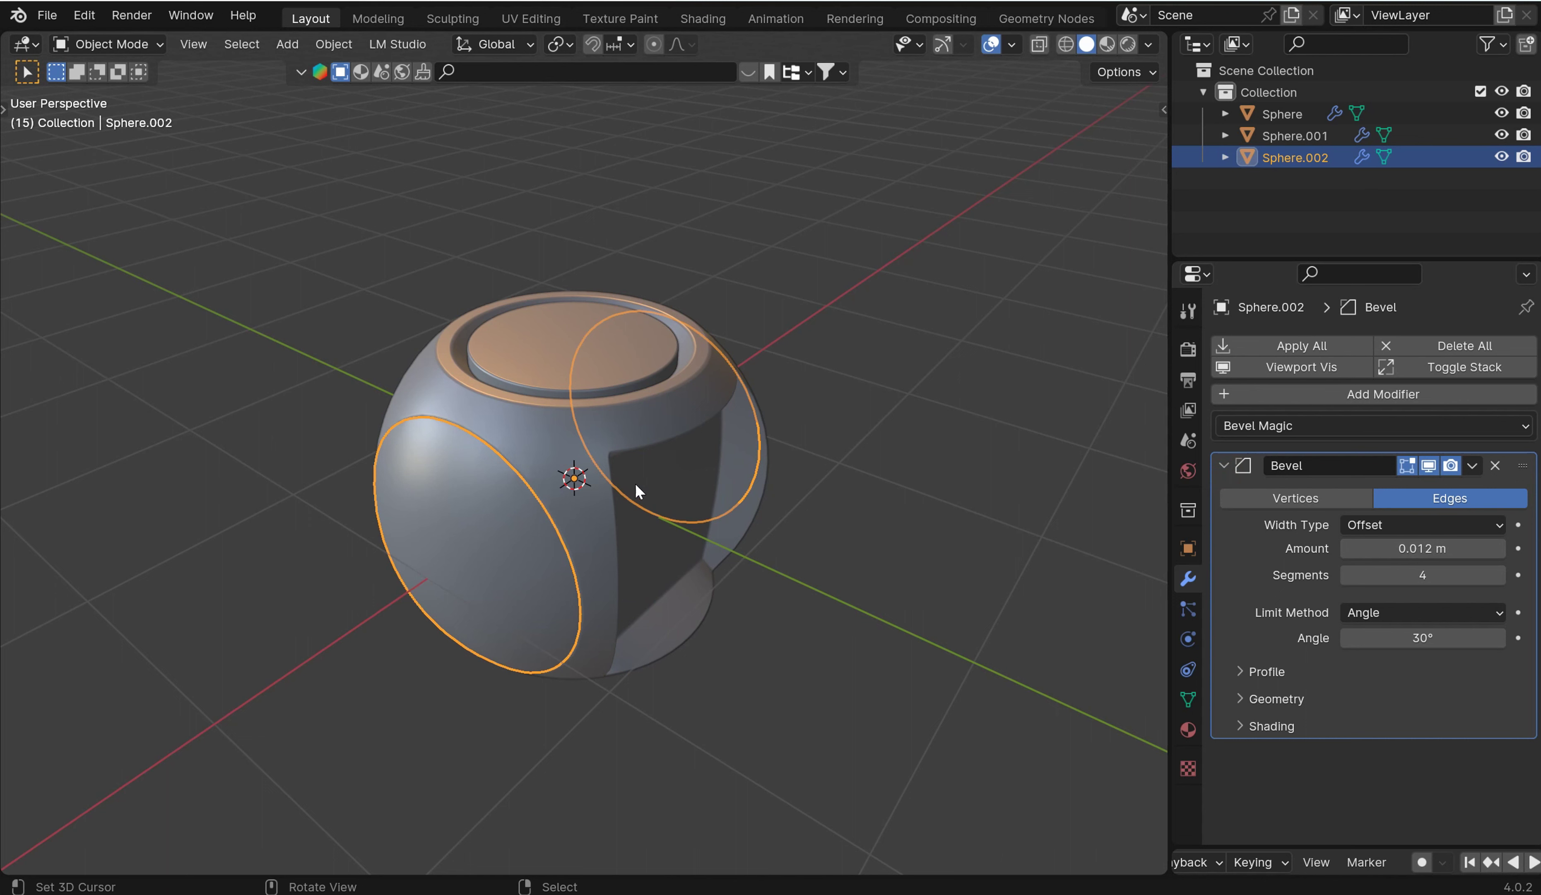
click(547, 369)
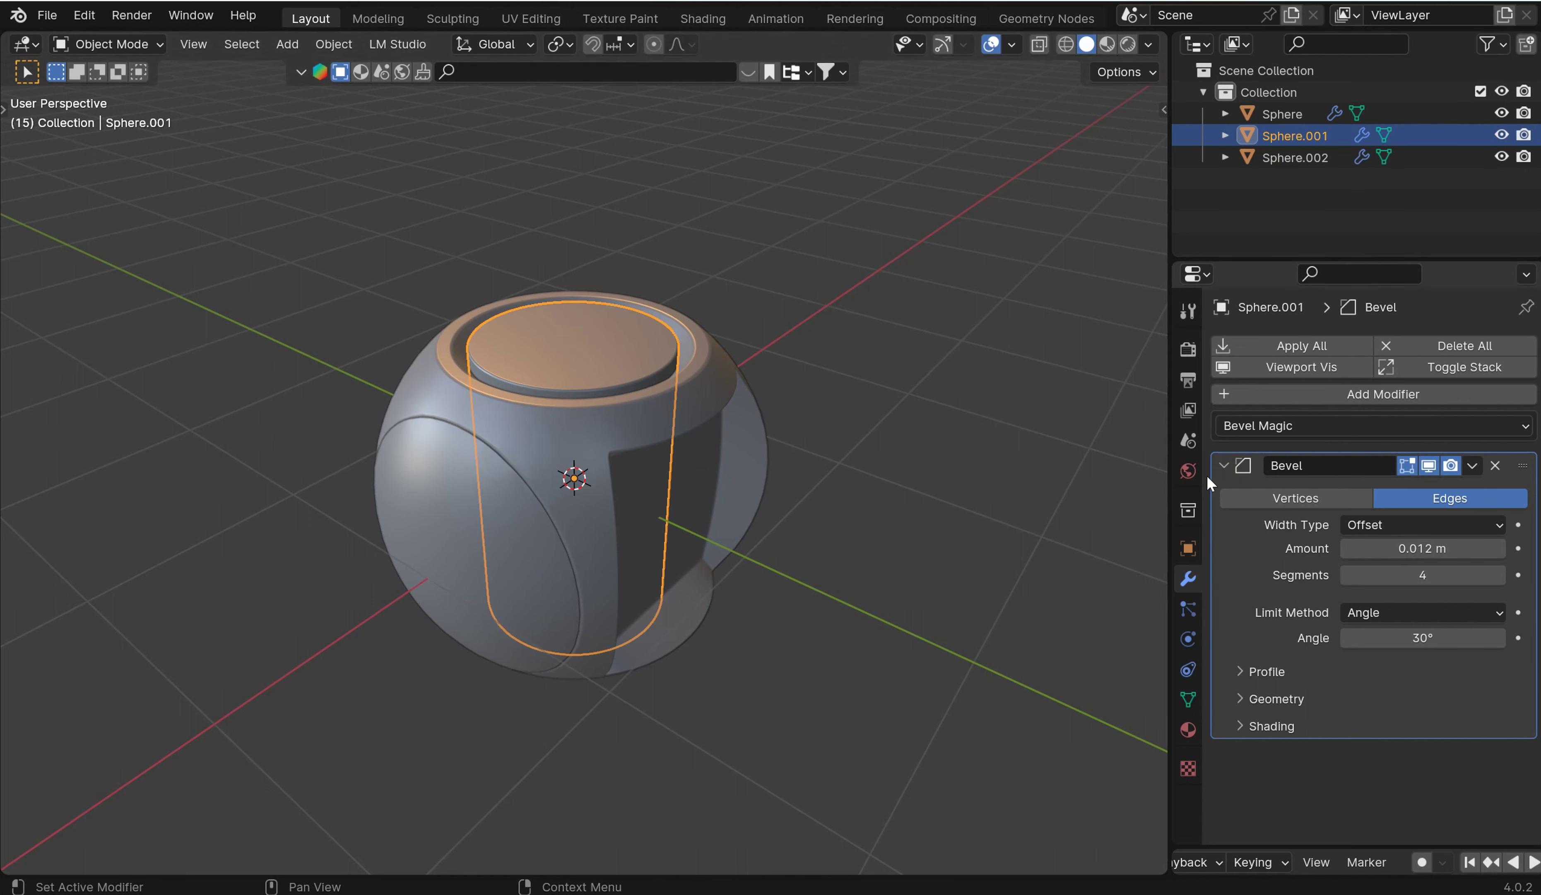
click(473, 501)
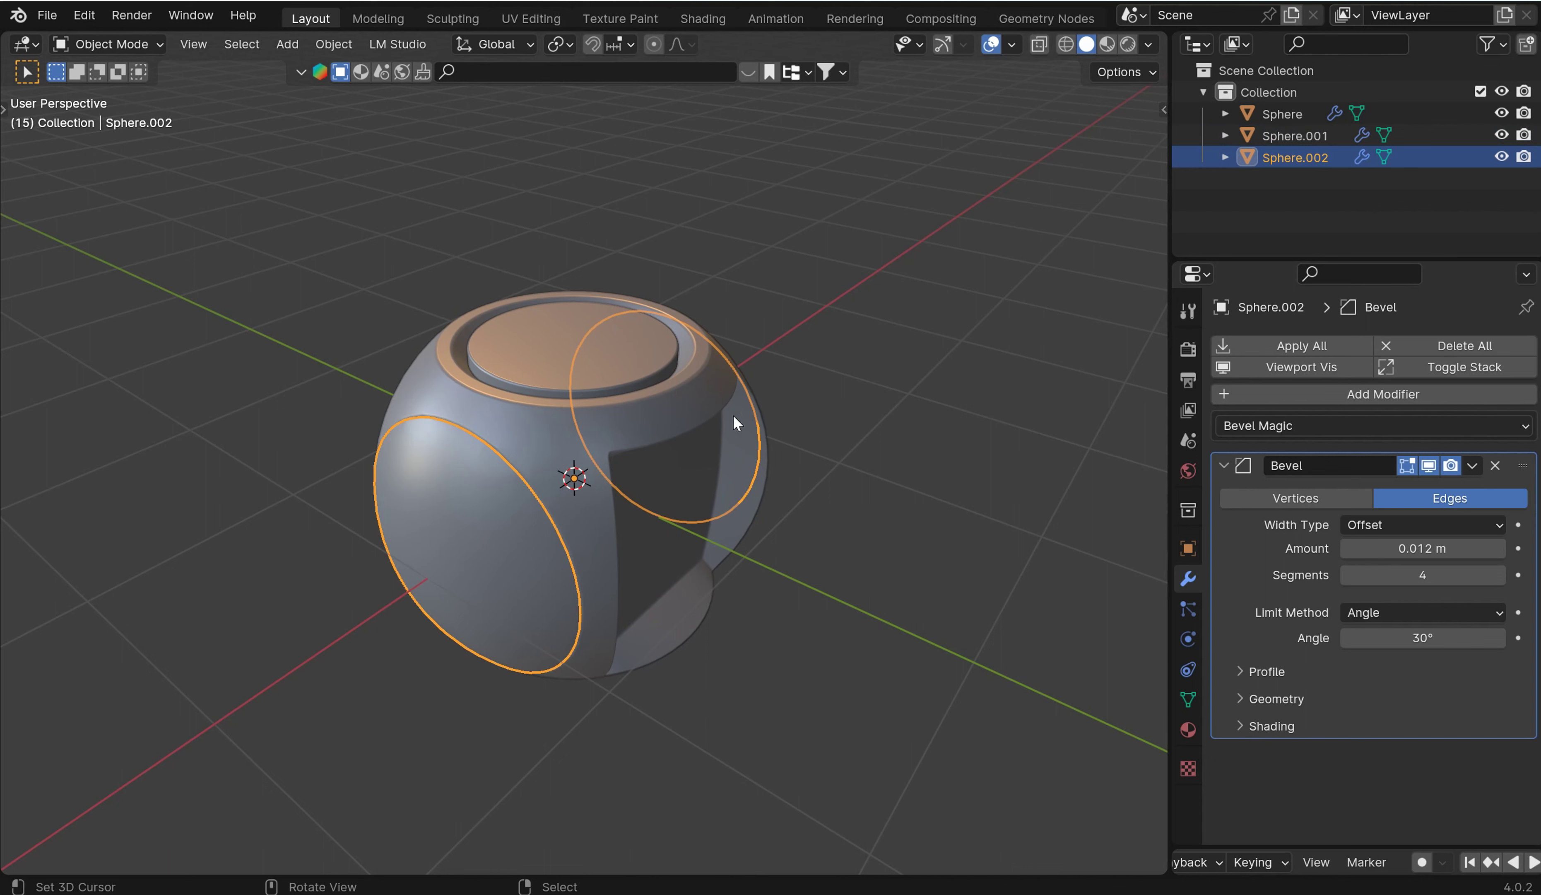
middle_drag(850, 451, 874, 423)
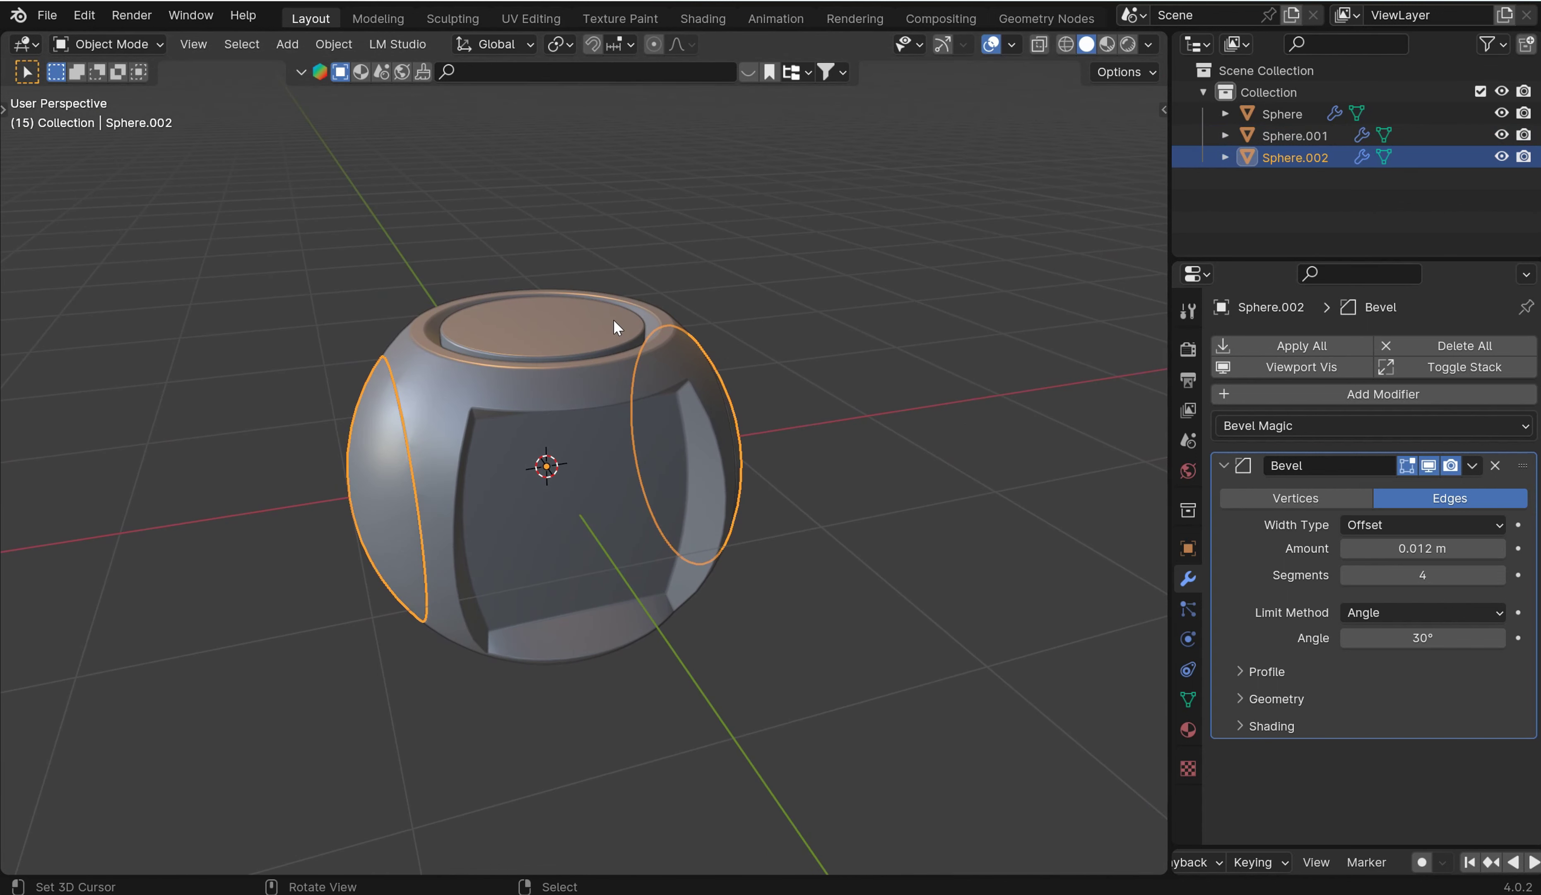
Remove the Bevel modifier from the side caps and from the top plug.
scroll(676, 355, up, 3)
click(1495, 465)
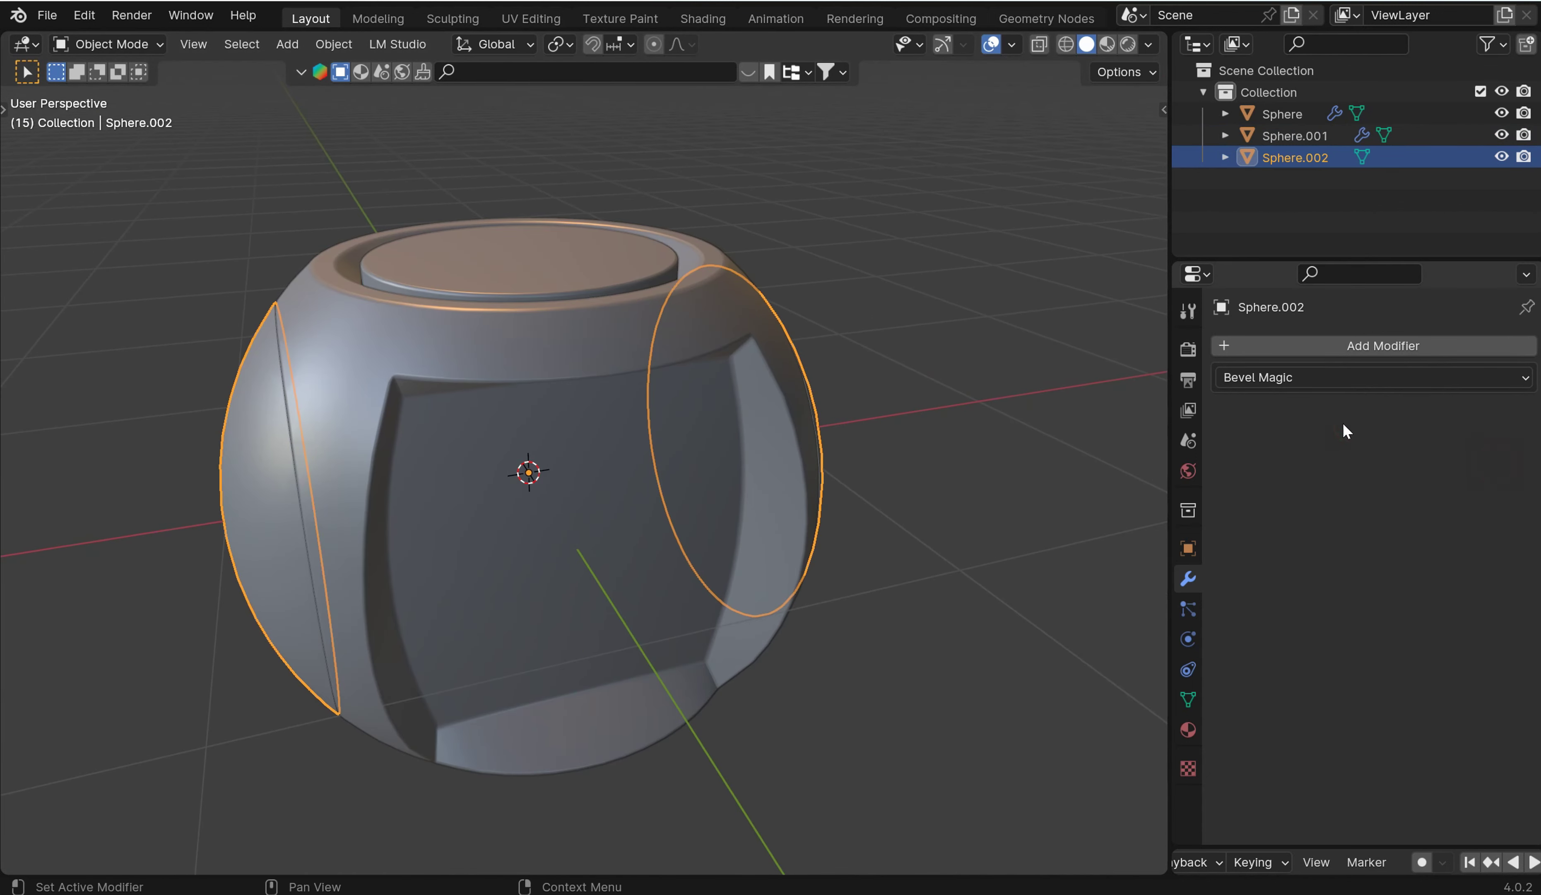
click(549, 301)
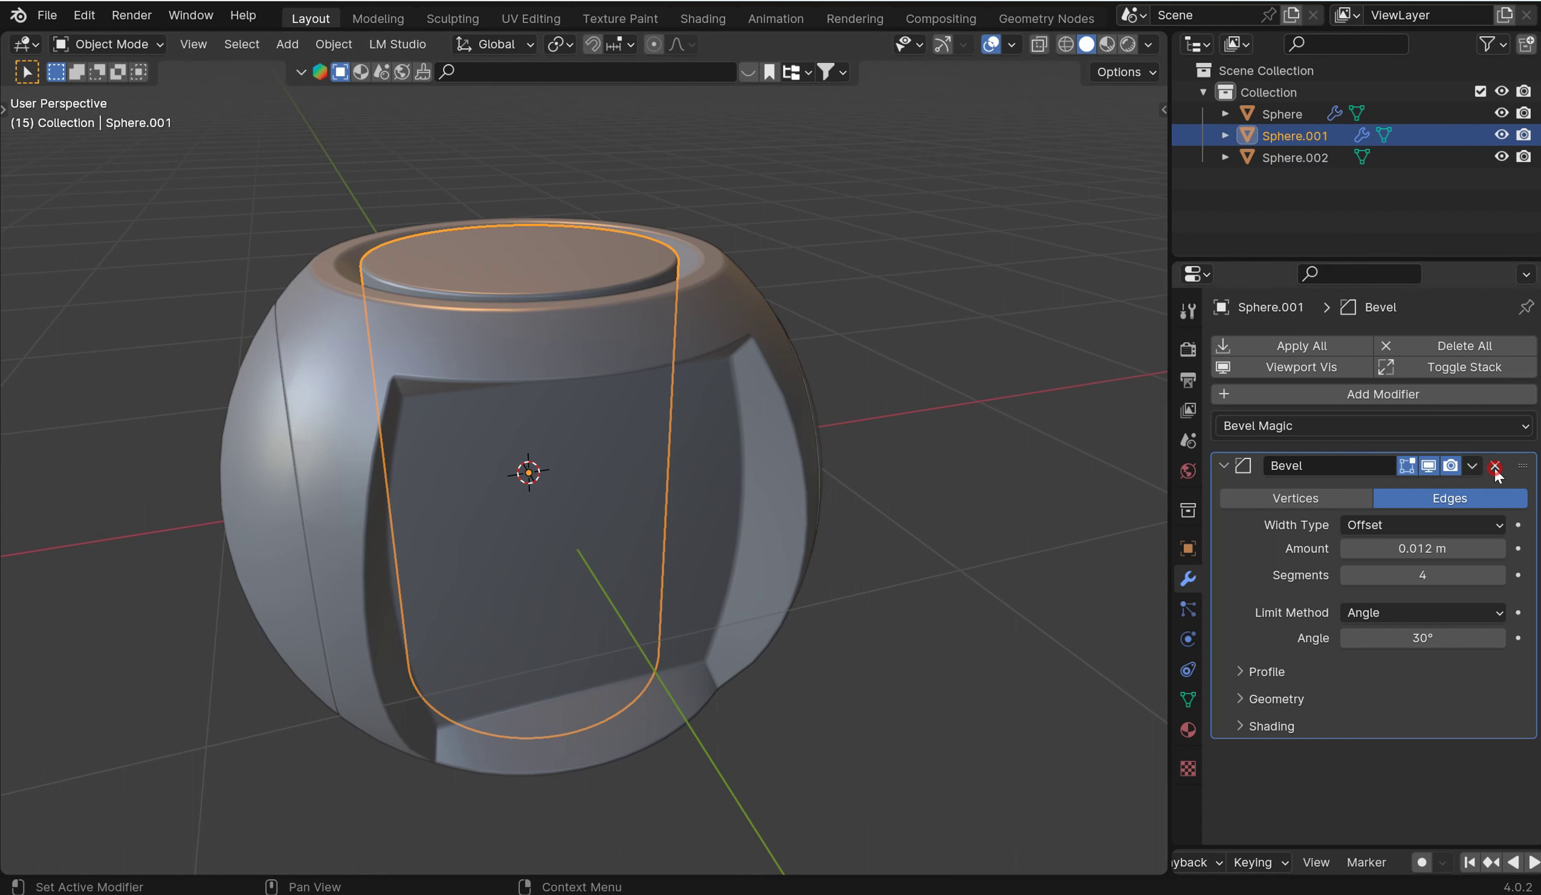
click(1501, 474)
Select the side caps and top plug with the main body active and copy its modifiers to them.
click(350, 370)
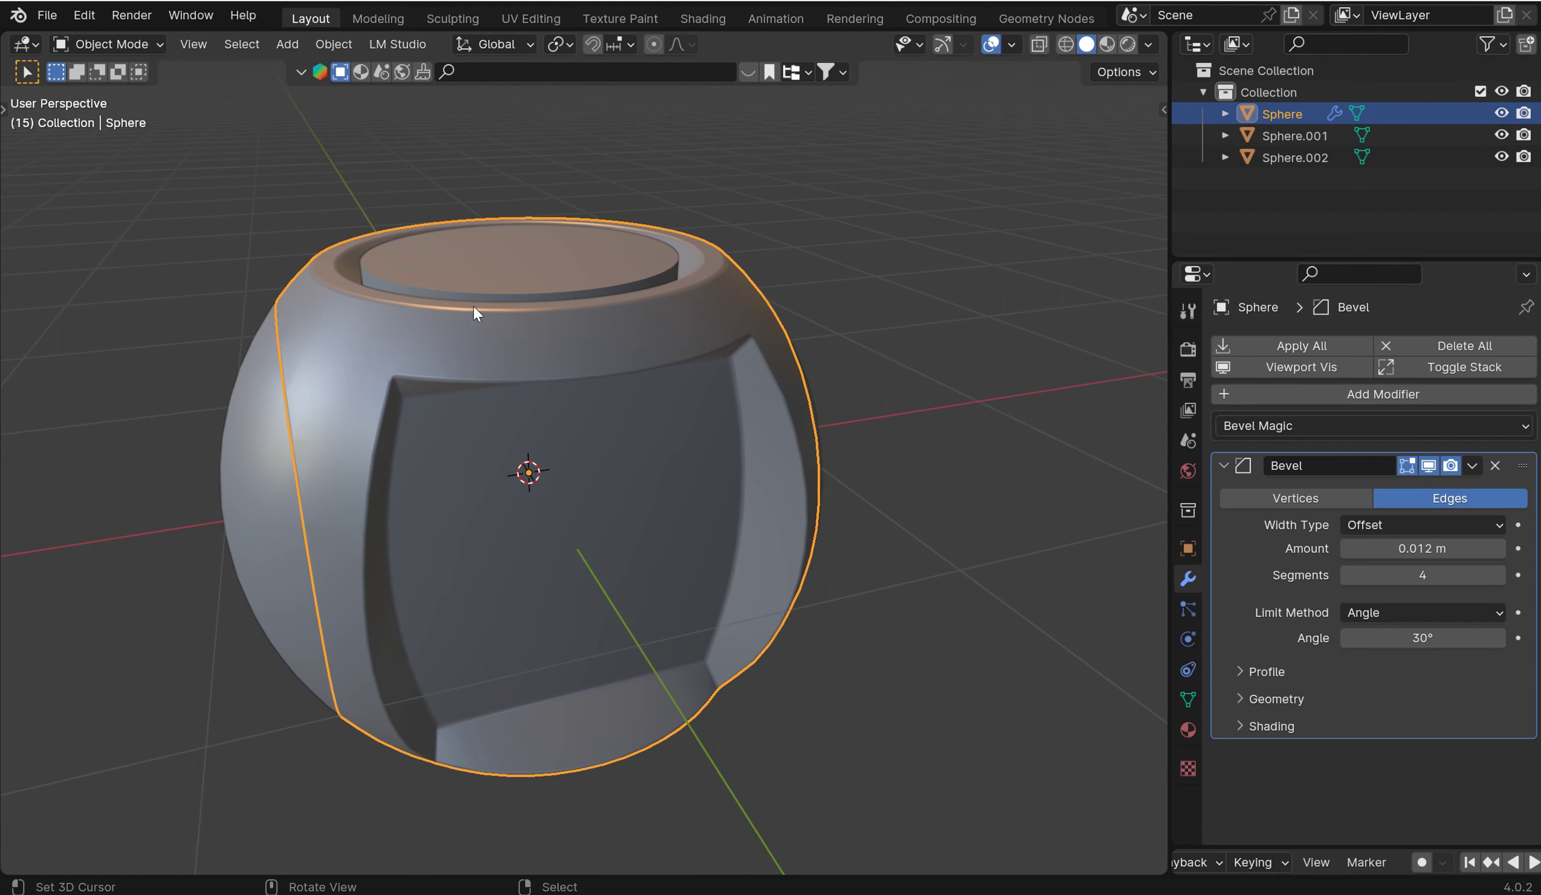
click(262, 397)
shift+click(436, 266)
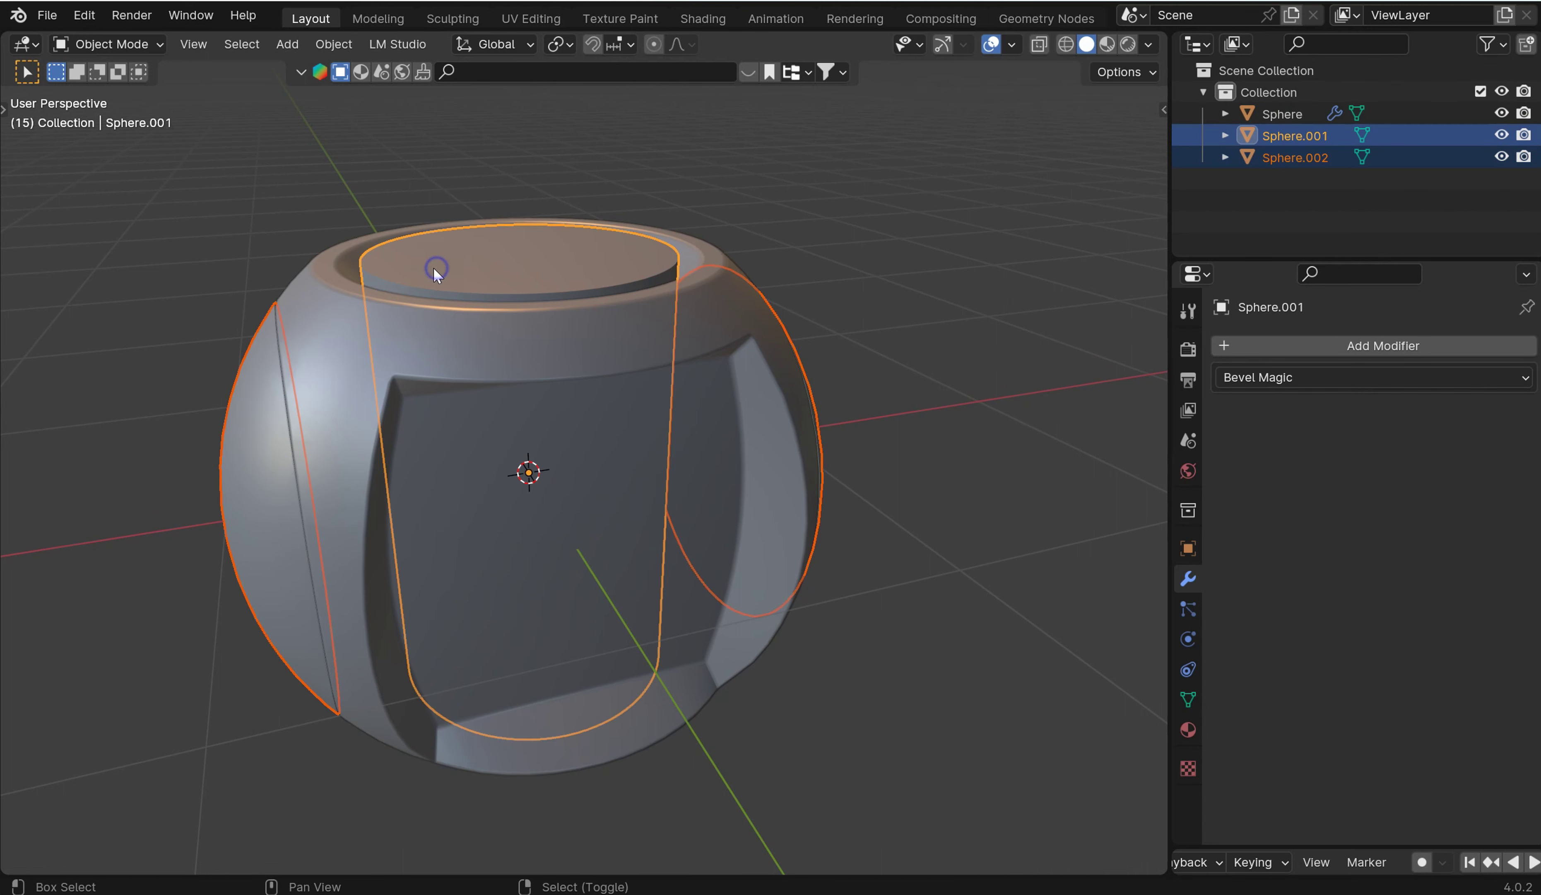
shift+click(628, 341)
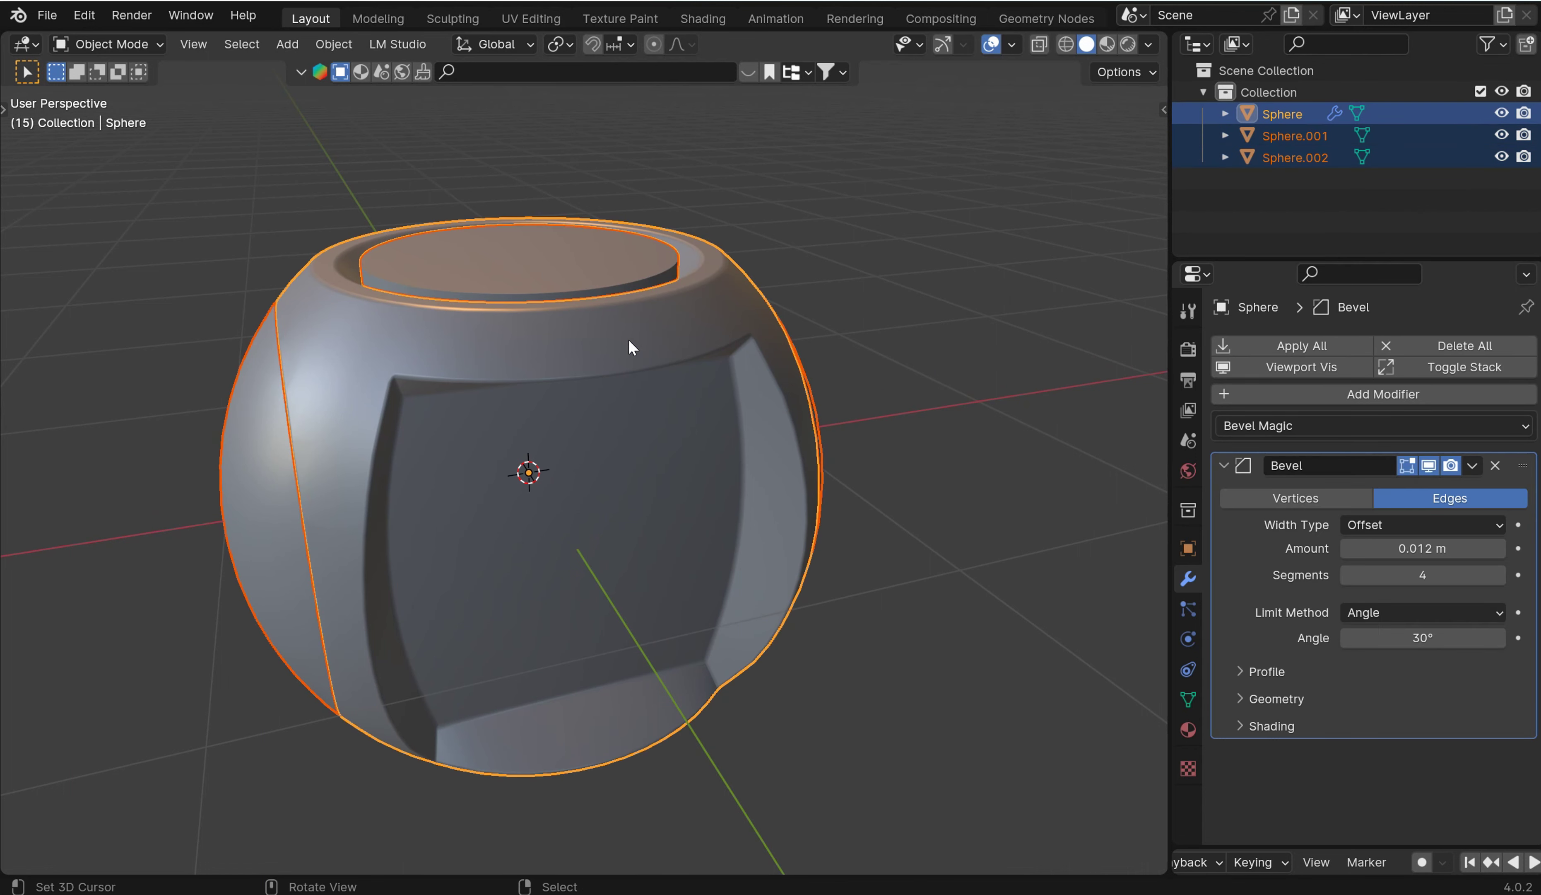
key(ctrl+l)
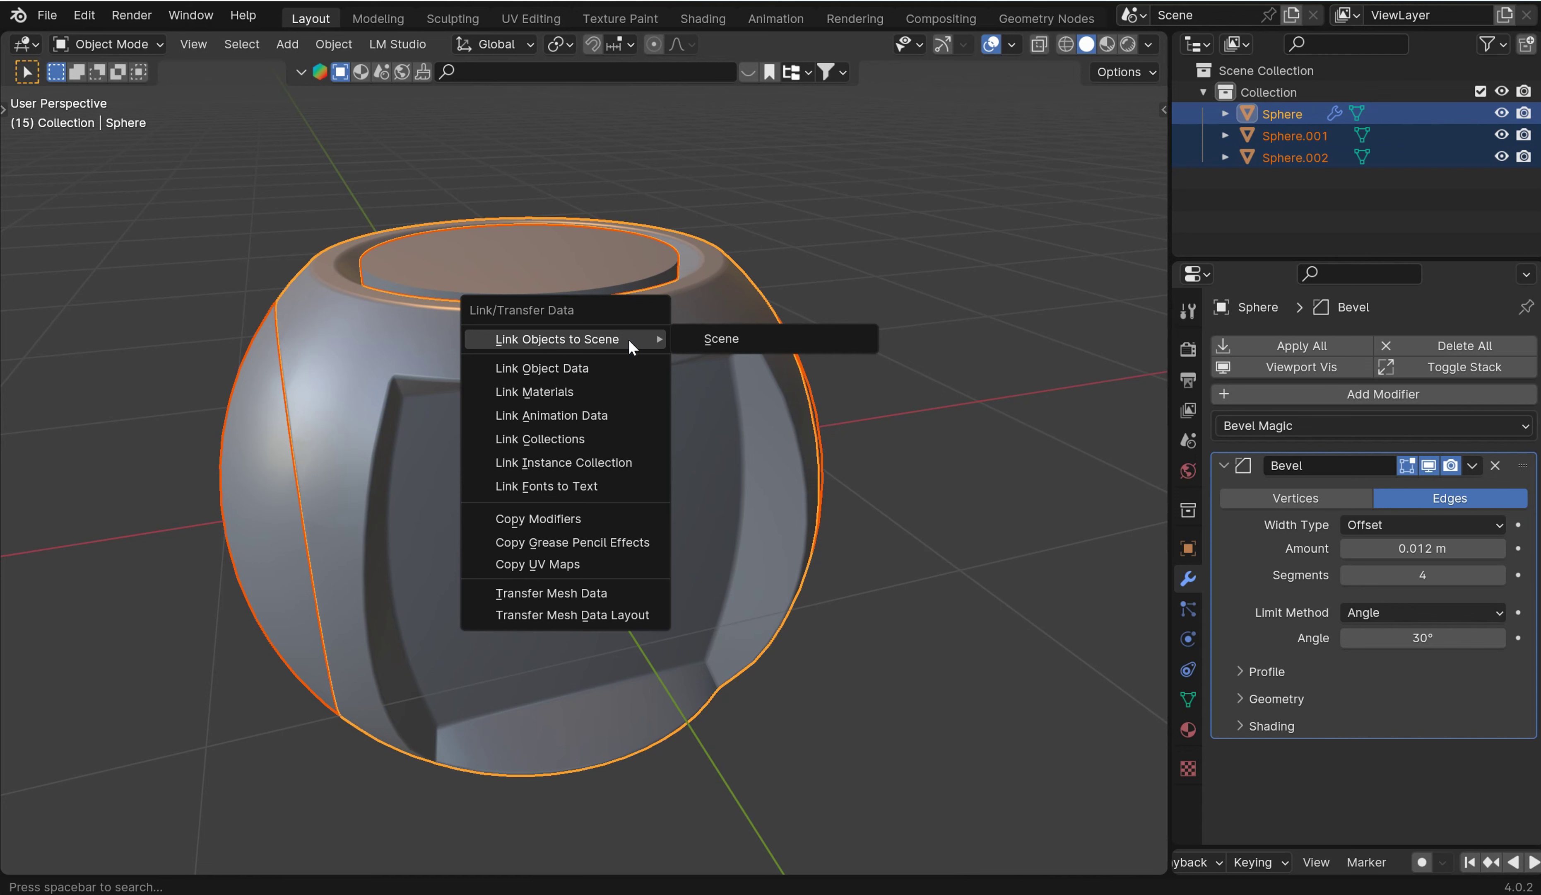
click(589, 519)
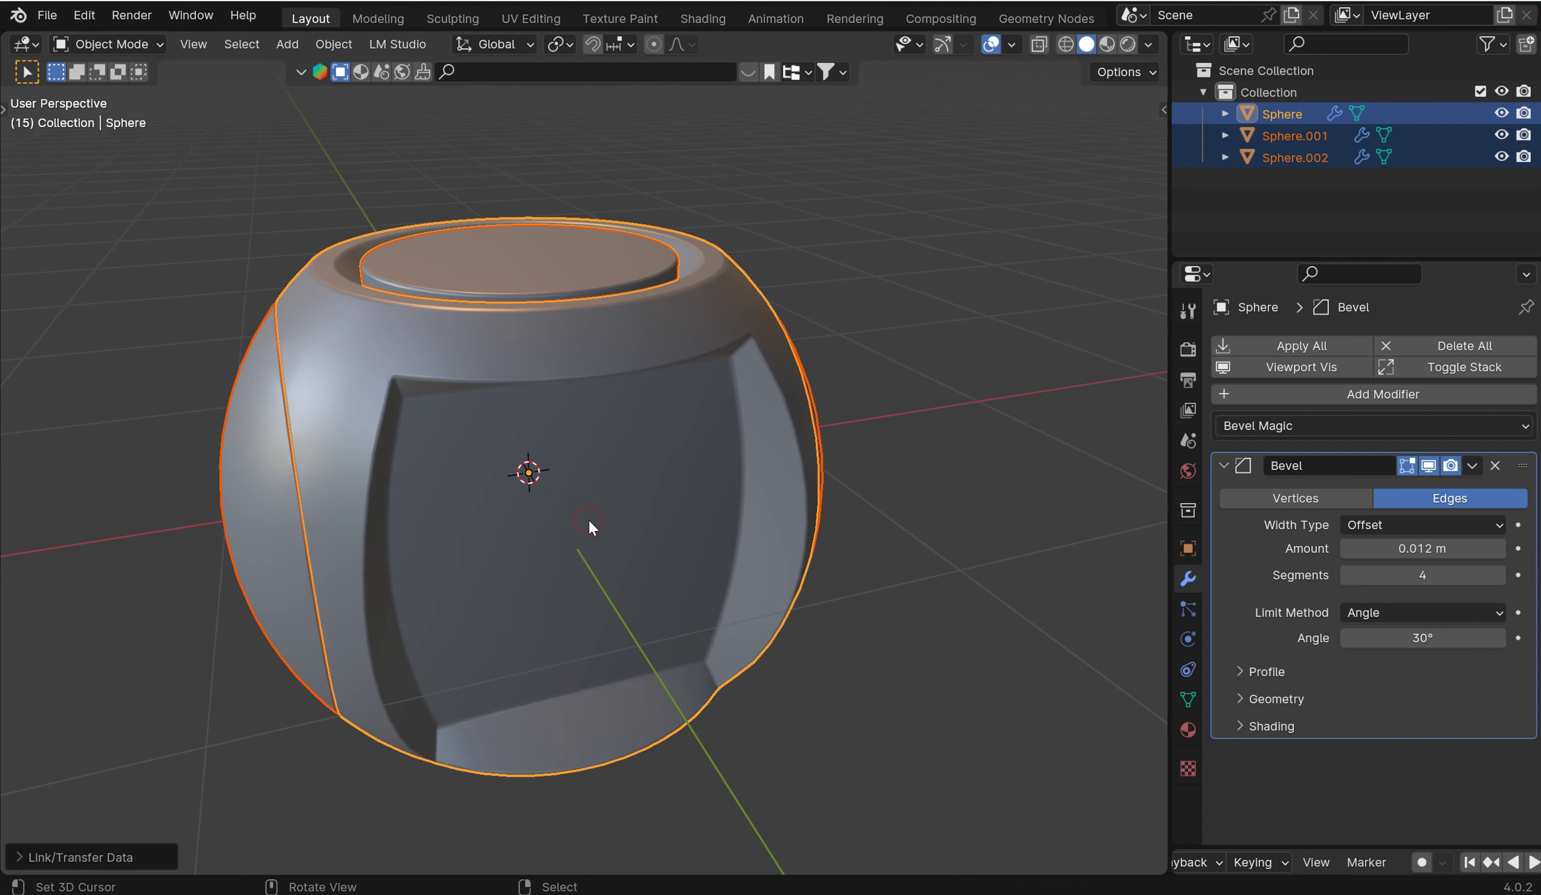
Examine the side caps' mesh in Edit Mode and their rim in Object Mode.
click(760, 478)
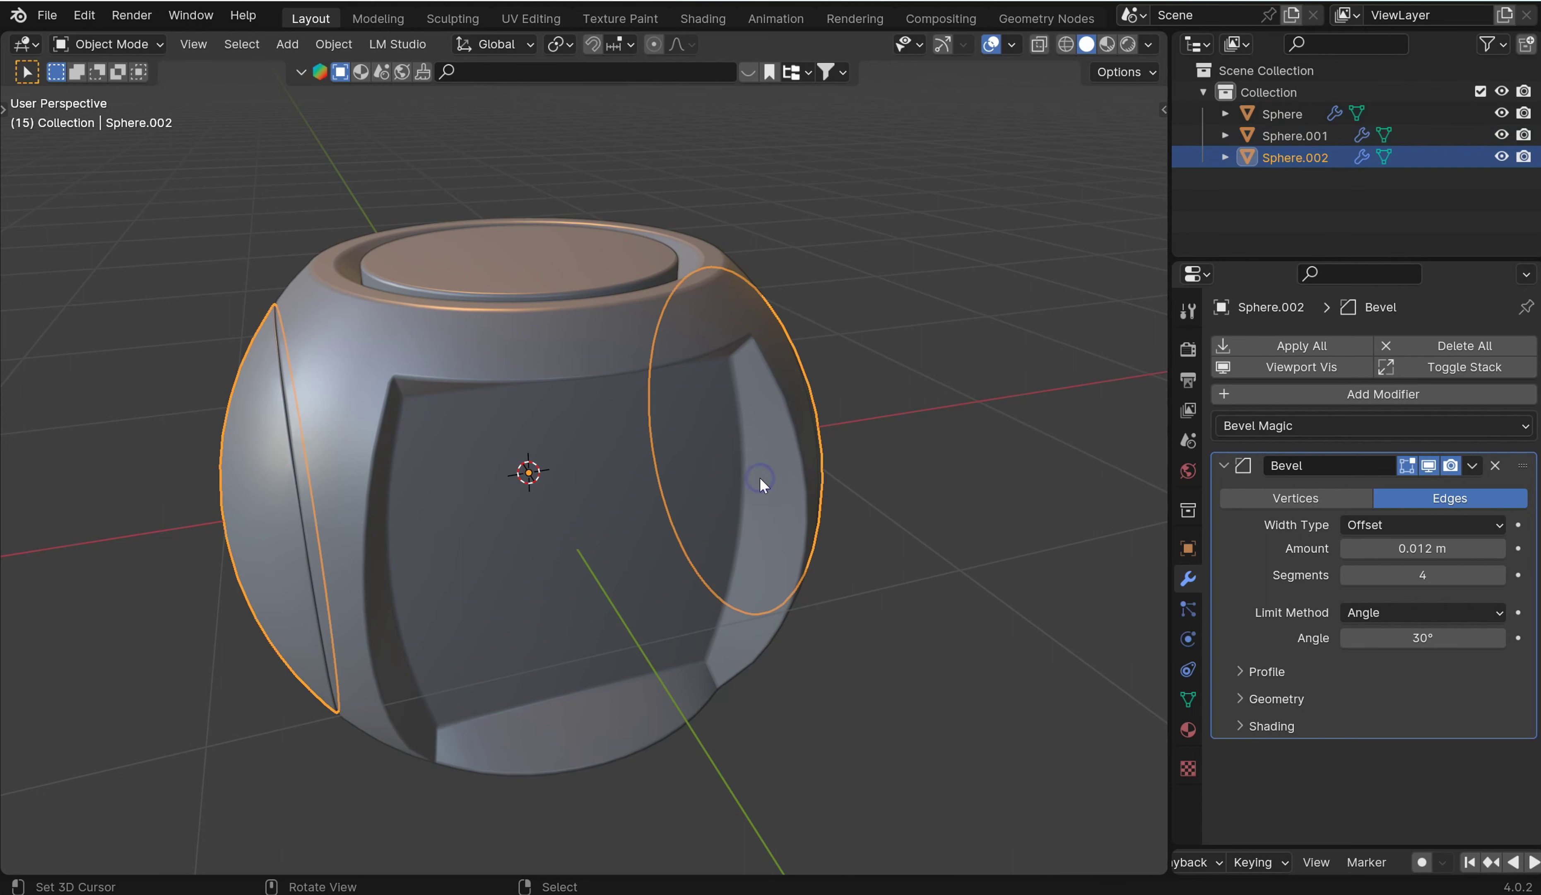
key(Tab)
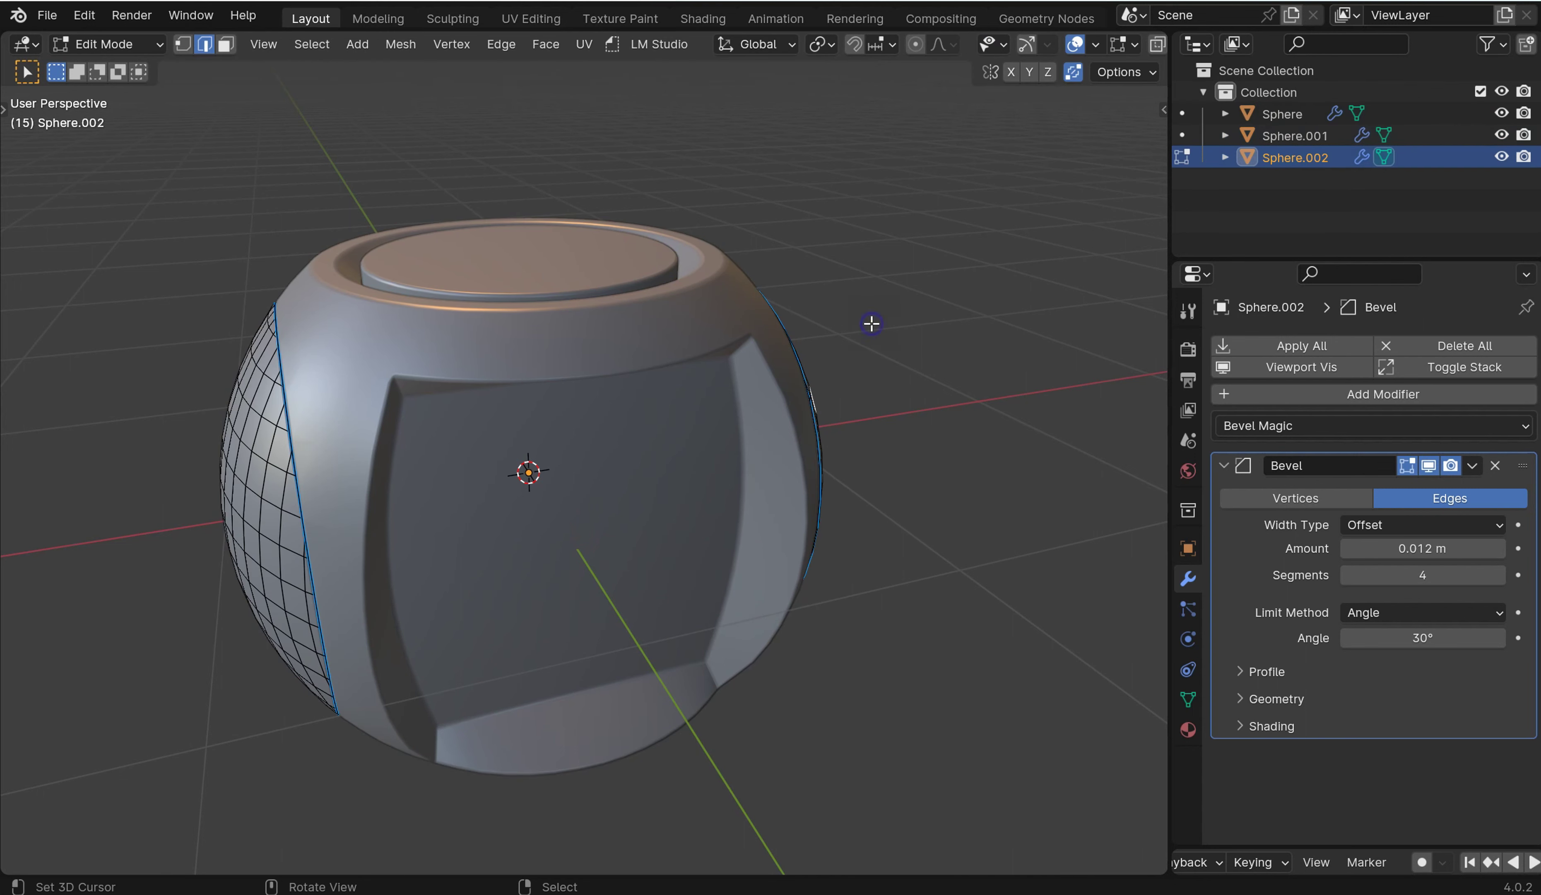
key(Tab)
middle_drag(863, 320, 990, 285)
click(989, 285)
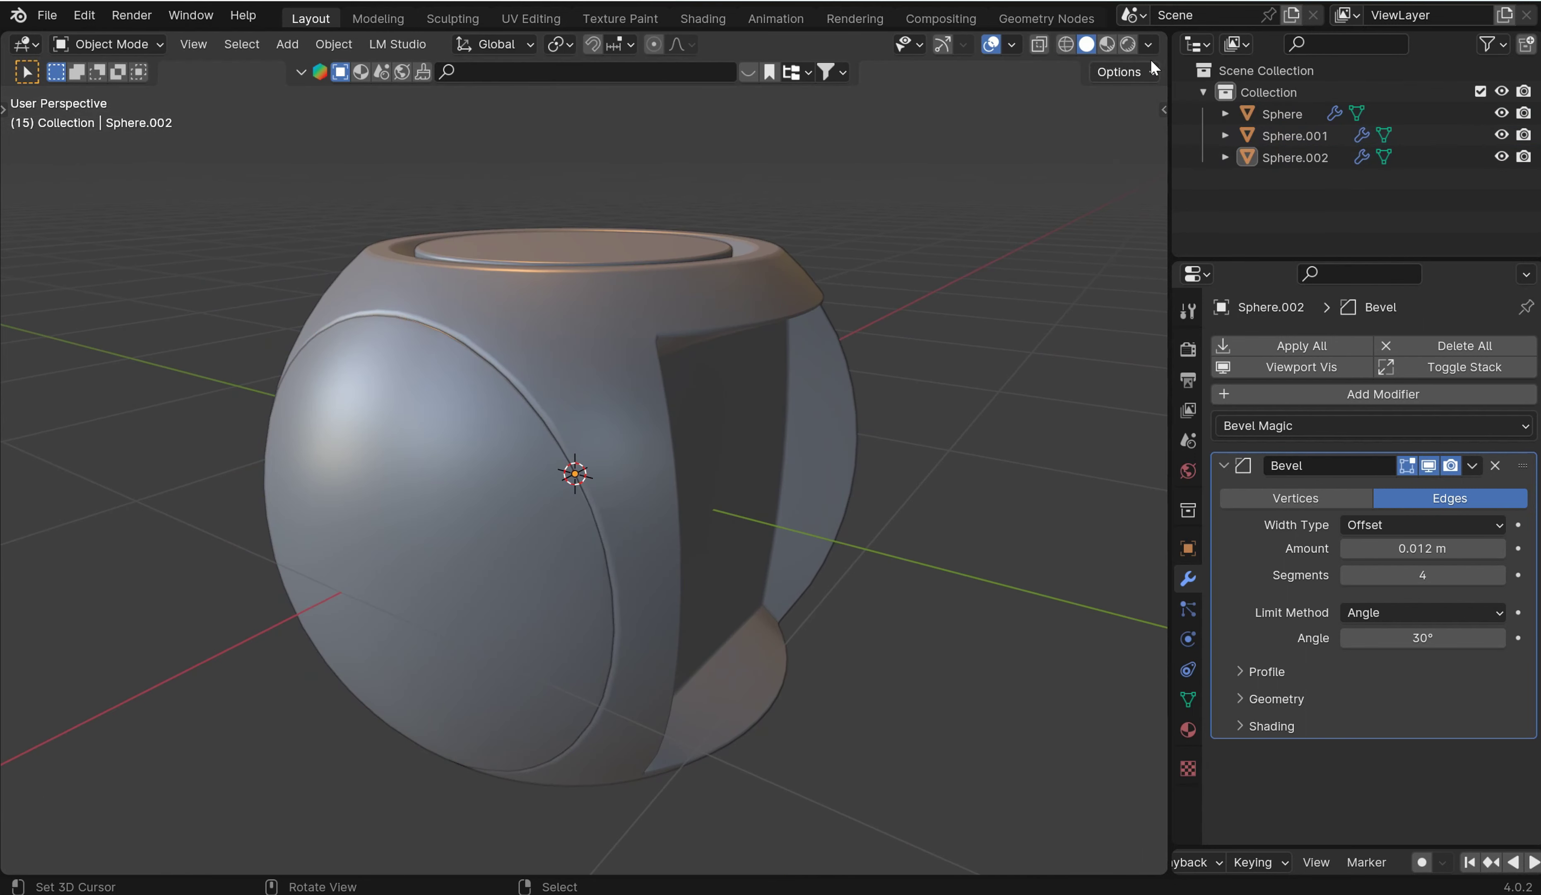
Change the viewport shading to a glossy red MatCap to judge the surface reflections.
click(1149, 43)
click(1122, 201)
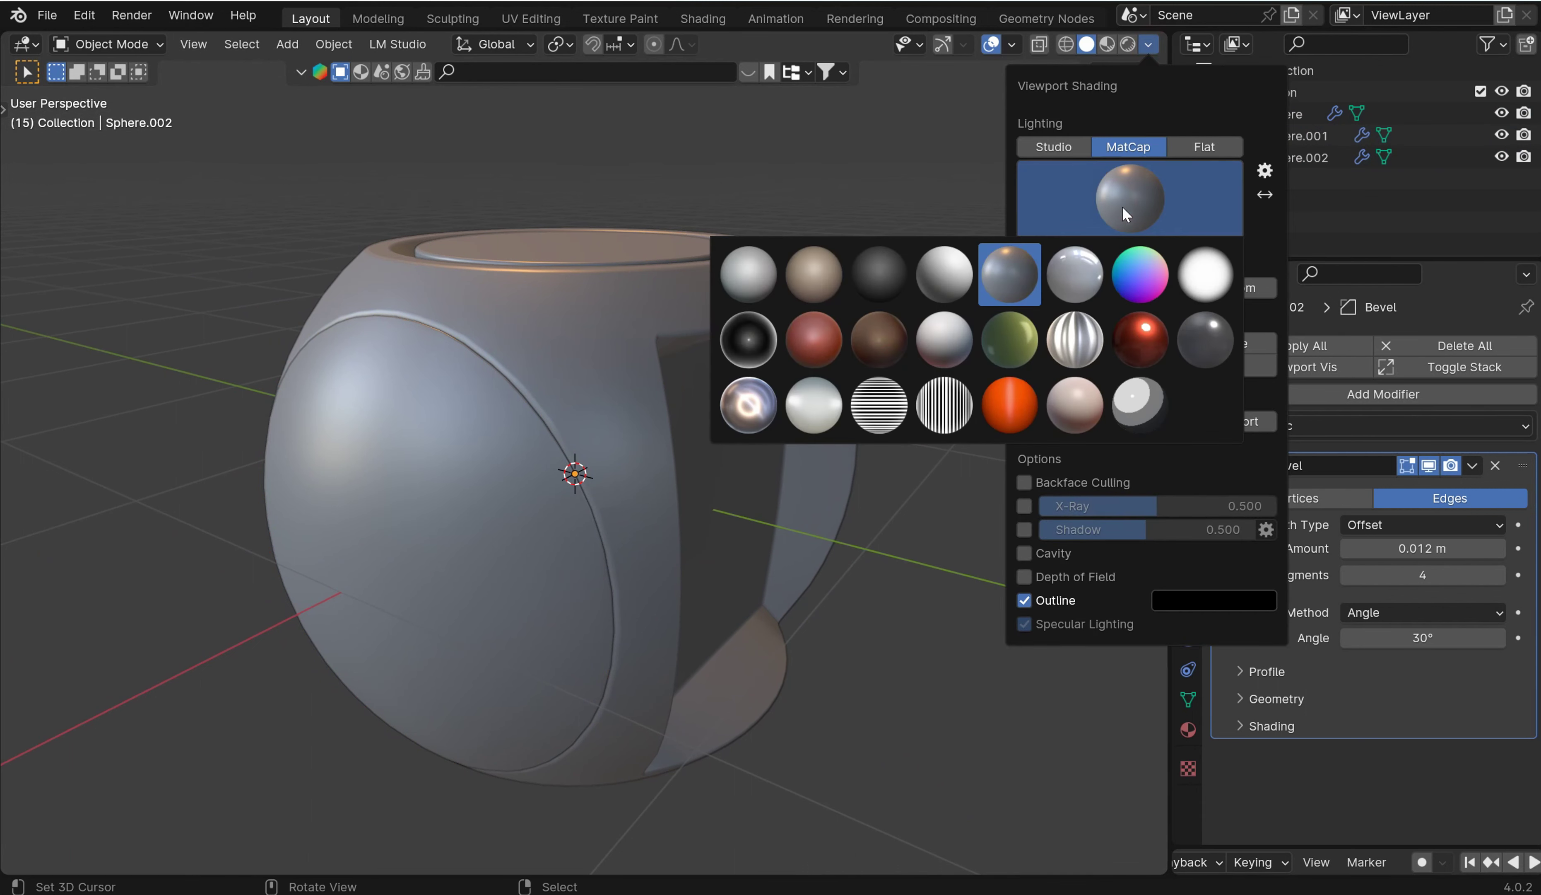
click(1009, 404)
middle_drag(898, 302, 806, 424)
Try to move a rim vertex on the side cap's mesh in Edit Mode.
key(Tab)
scroll(787, 396, up, 3)
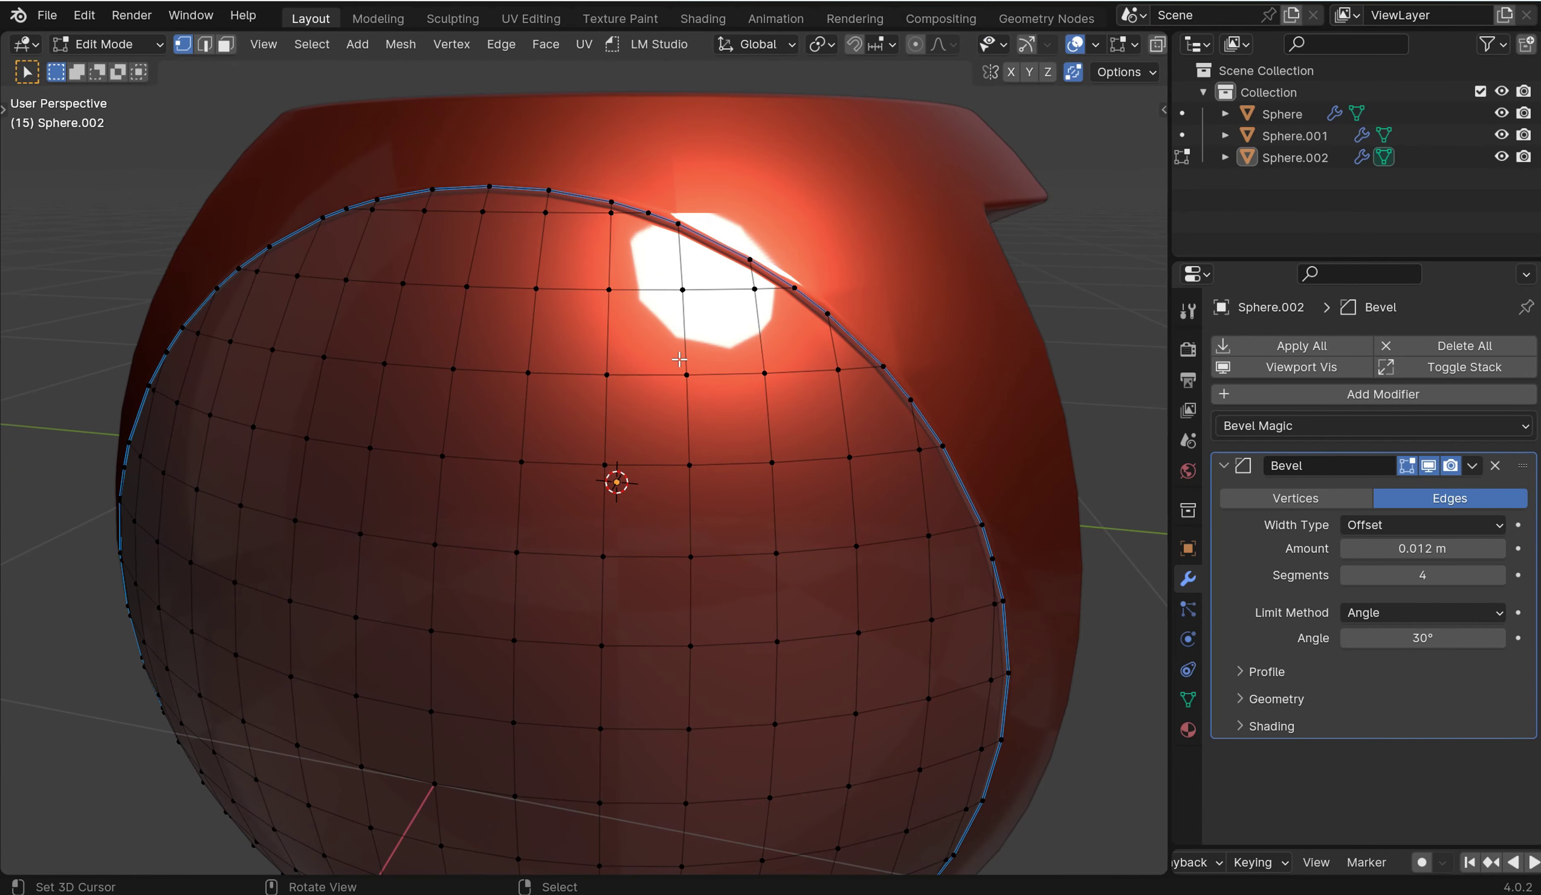
middle_drag(901, 330, 852, 345)
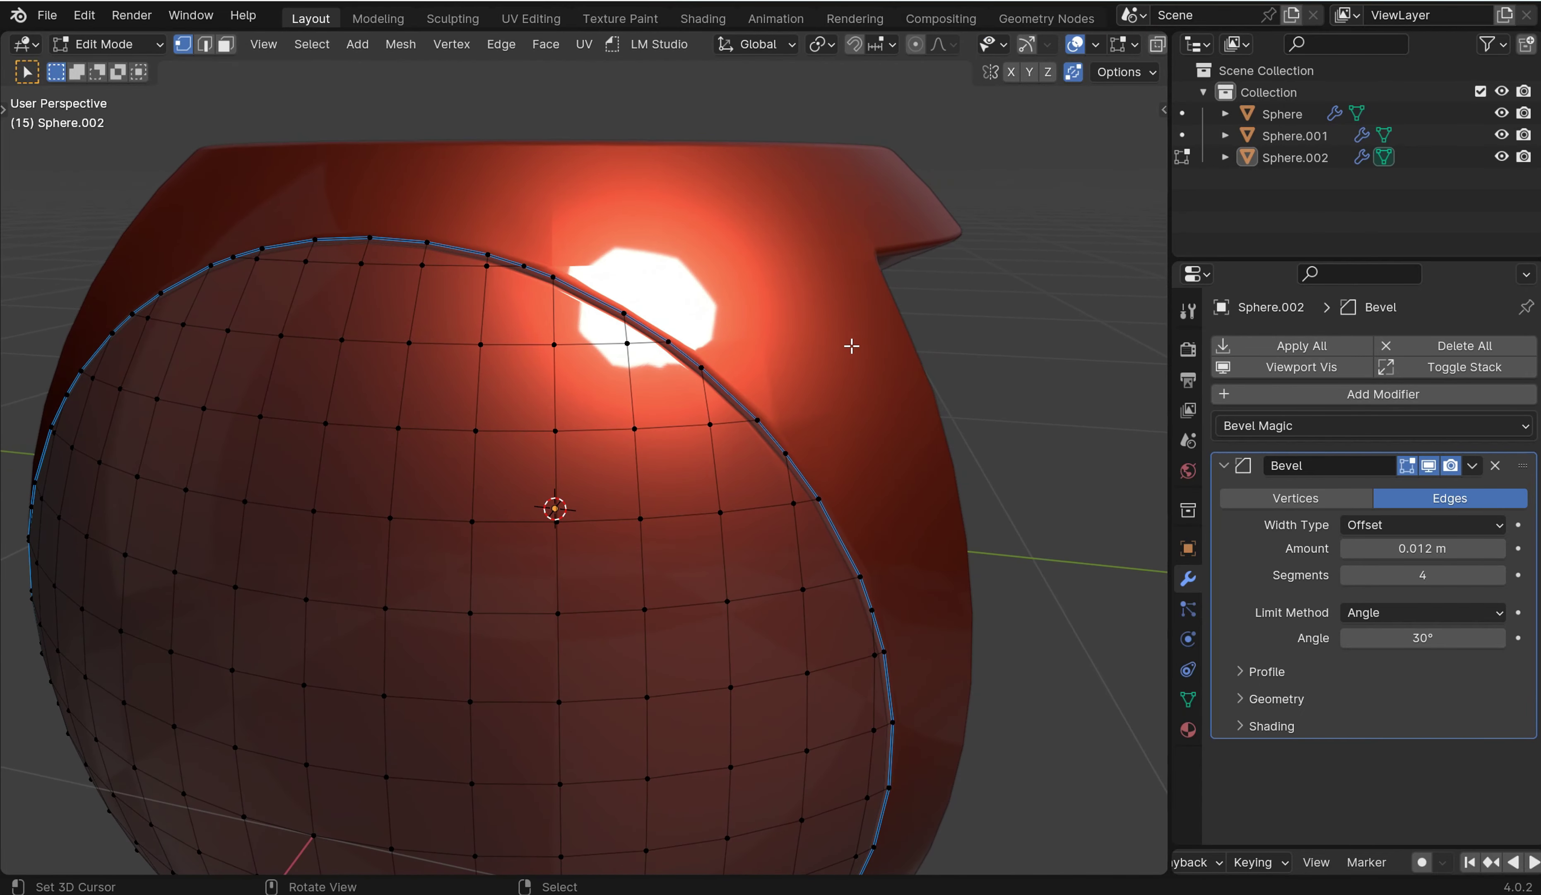
click(702, 368)
key(g)
click(750, 375)
Switch from the side caps to the main body's mesh in Edit Mode and focus on the upper cap rim.
key(Tab)
click(788, 345)
key(Tab)
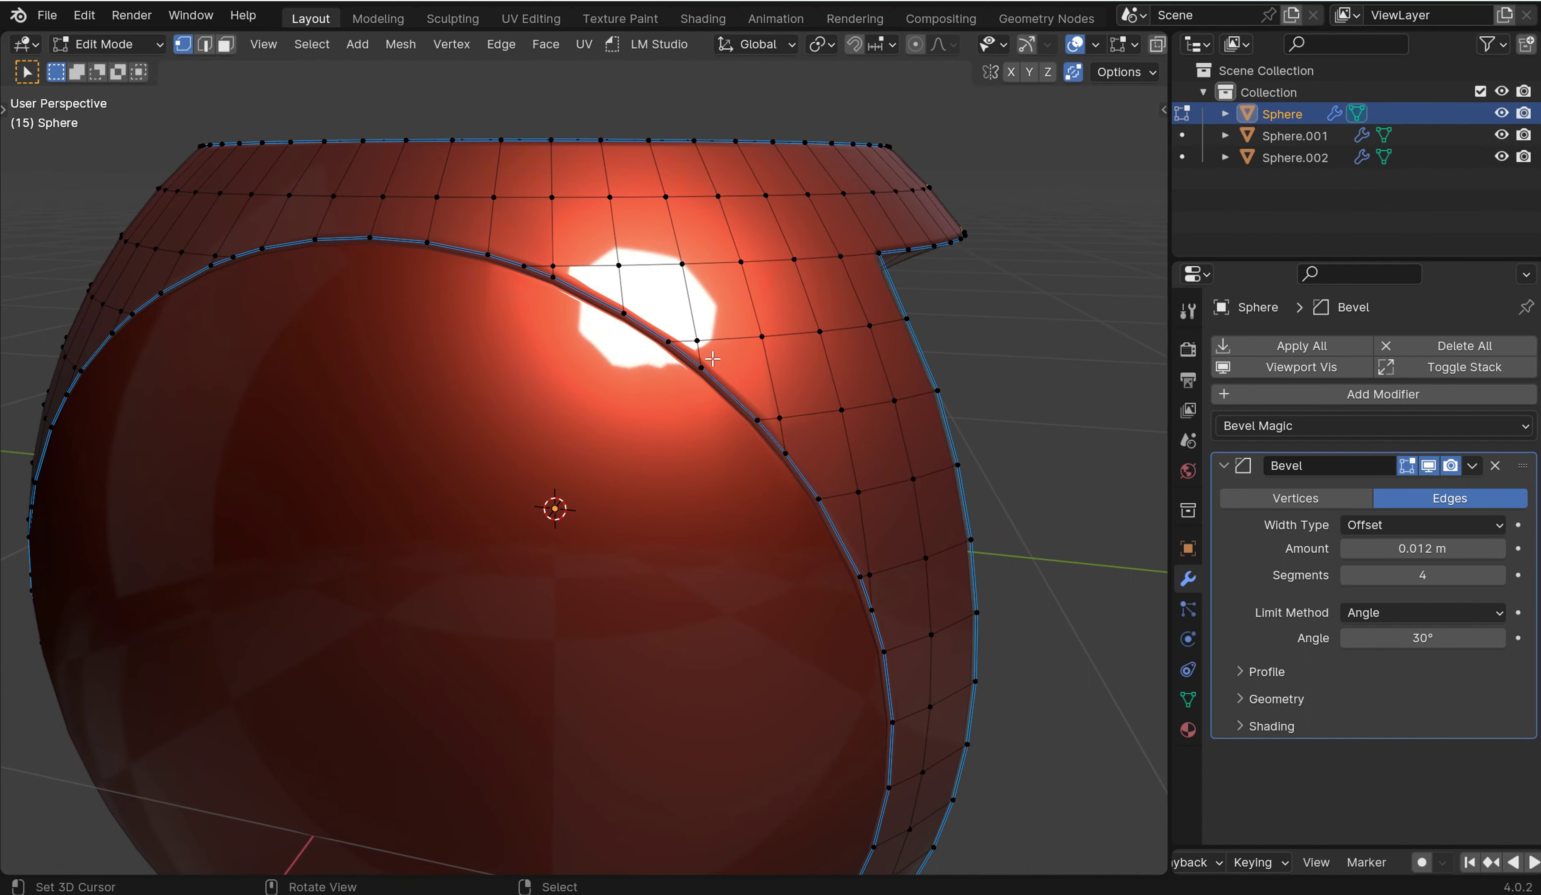
scroll(796, 331, up, 5)
scroll(796, 332, down, 3)
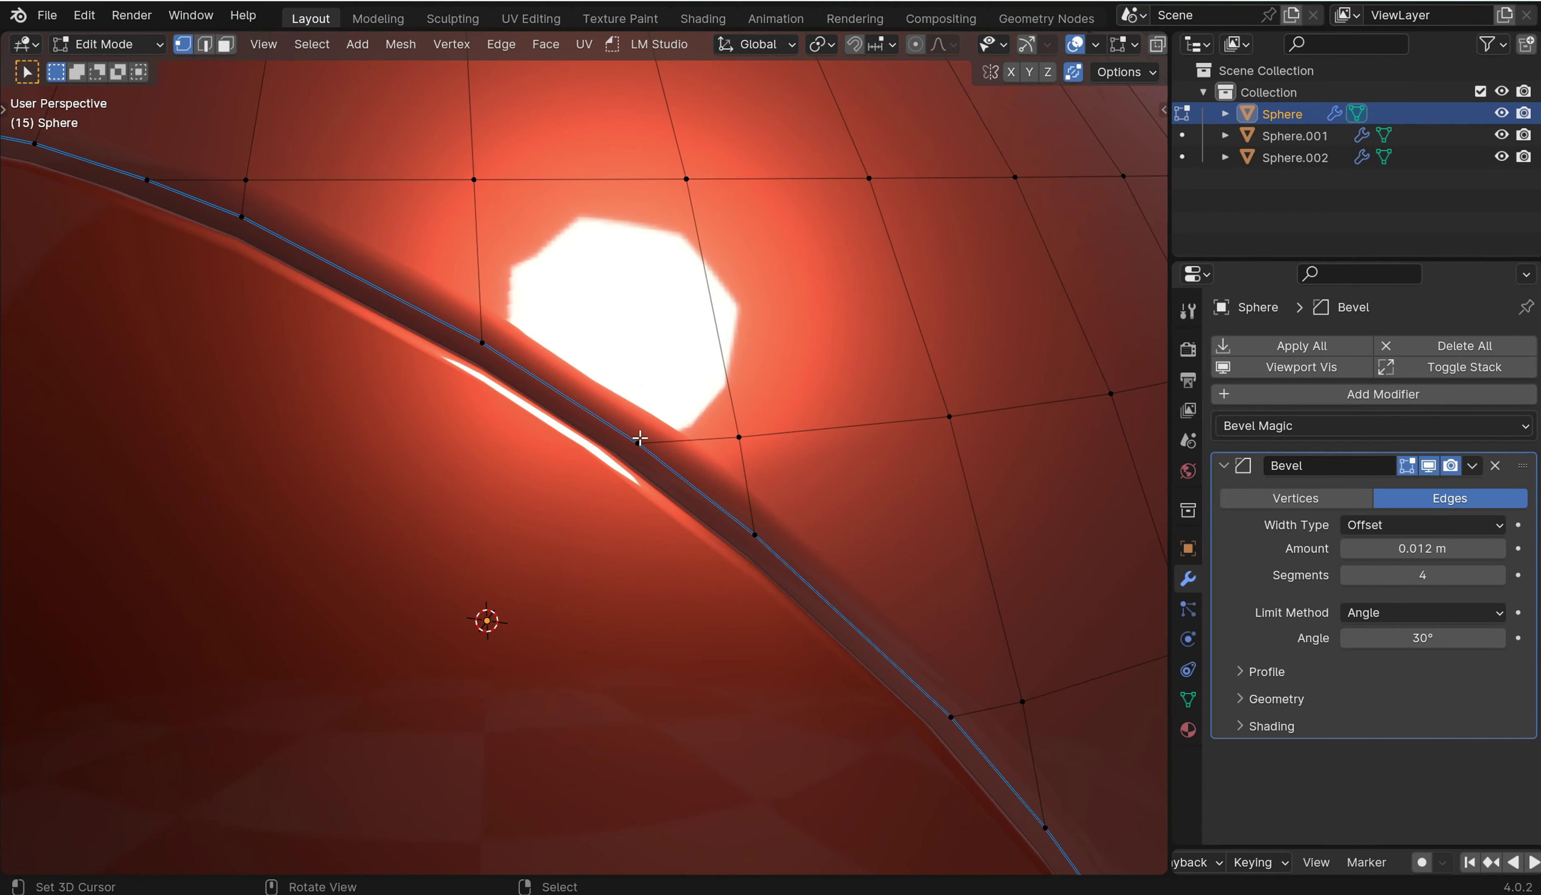
scroll(639, 438, down, 3)
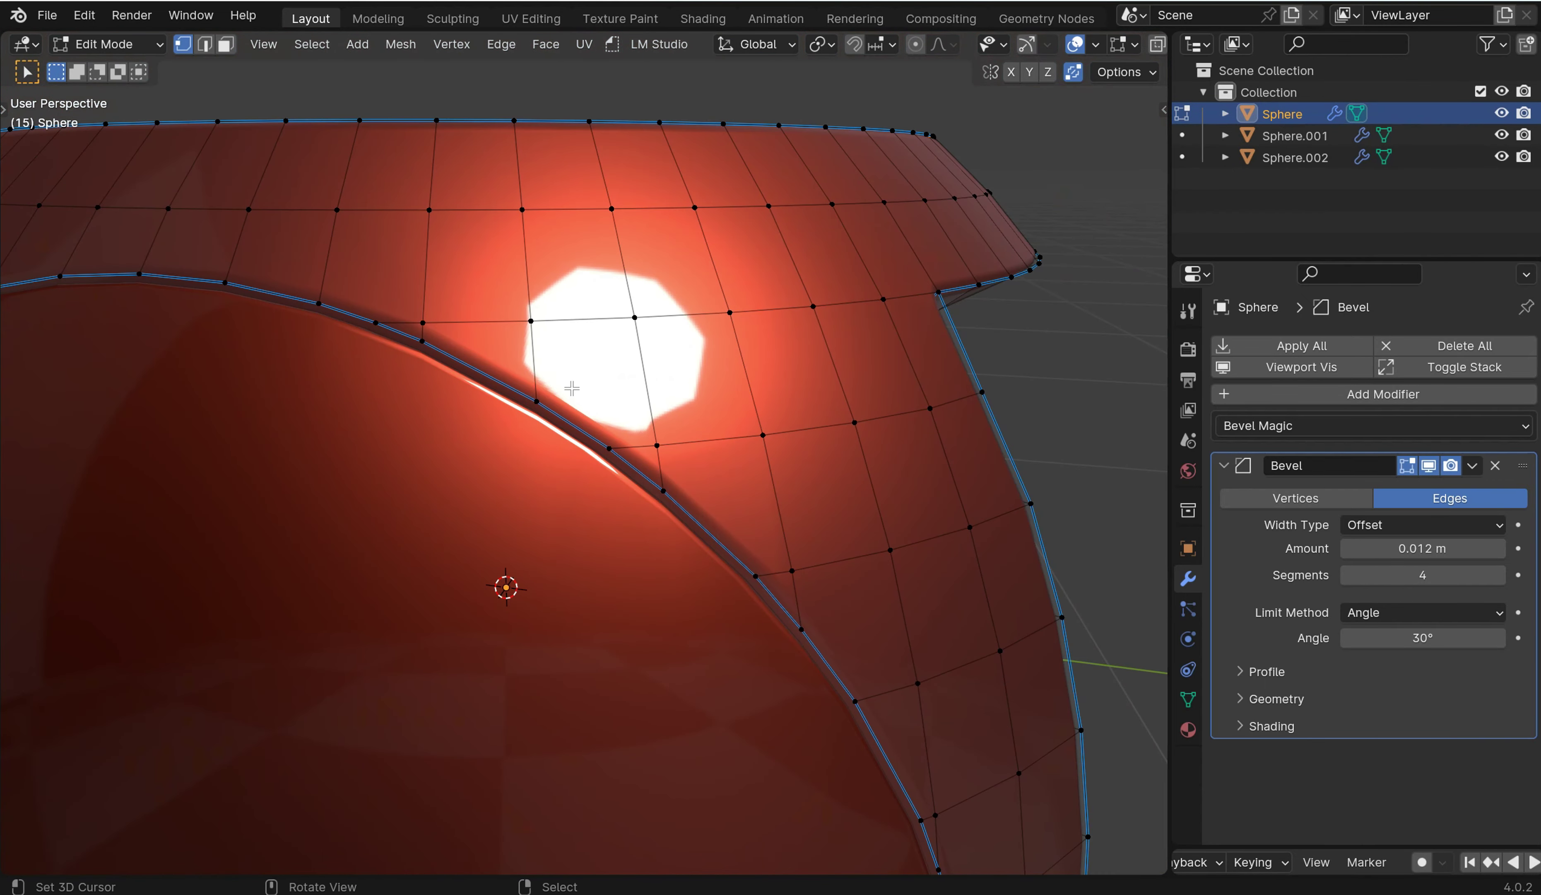
Try to move the main body's vertex just outside the side cap's upper rim.
click(649, 444)
key(g)
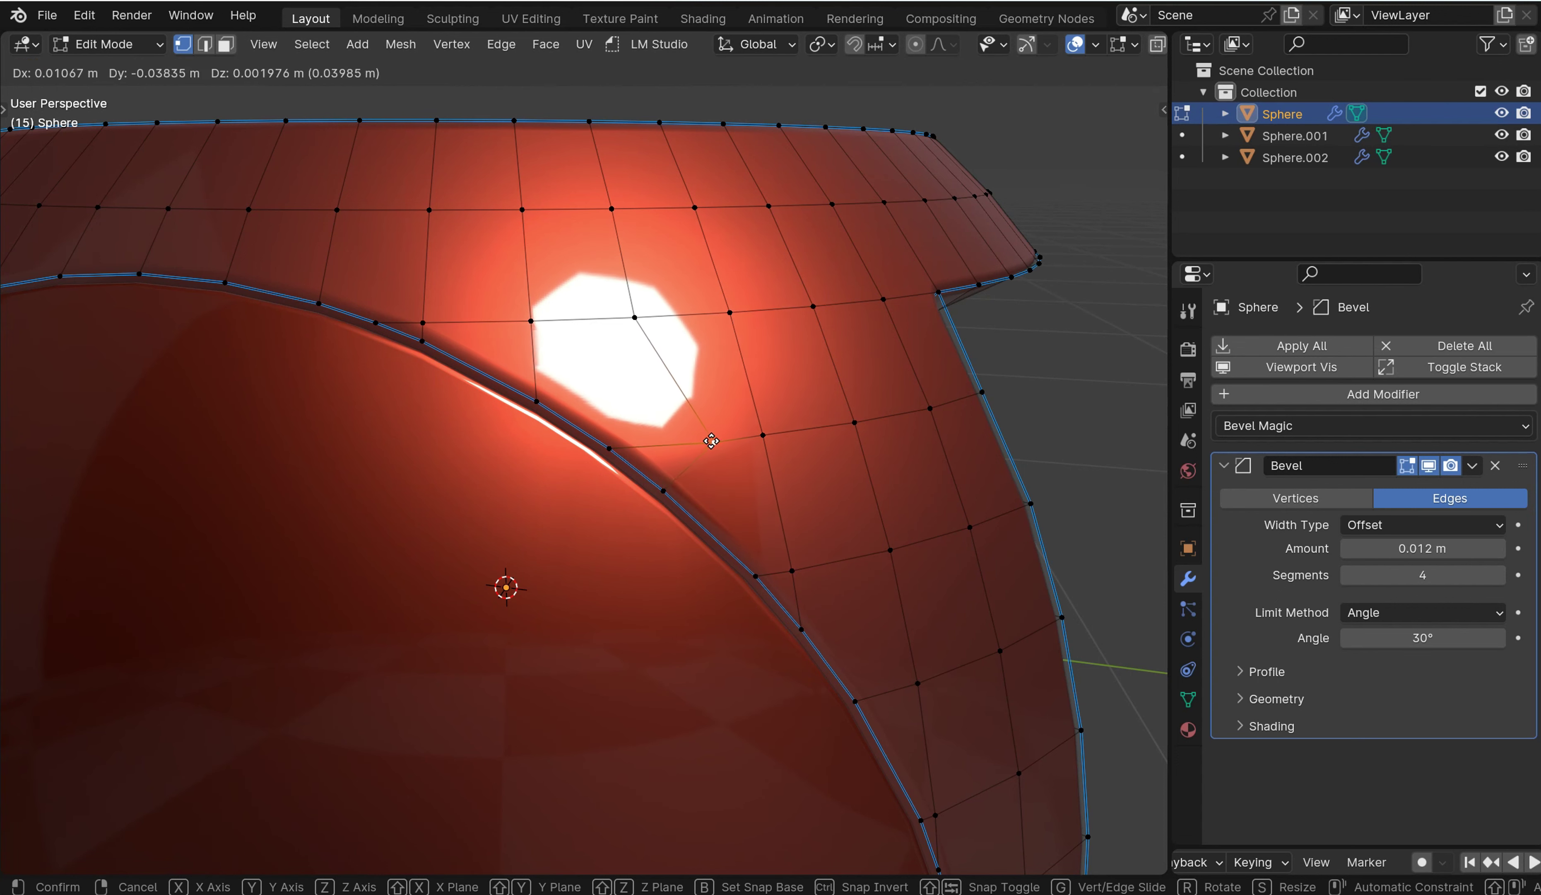
right_click(663, 446)
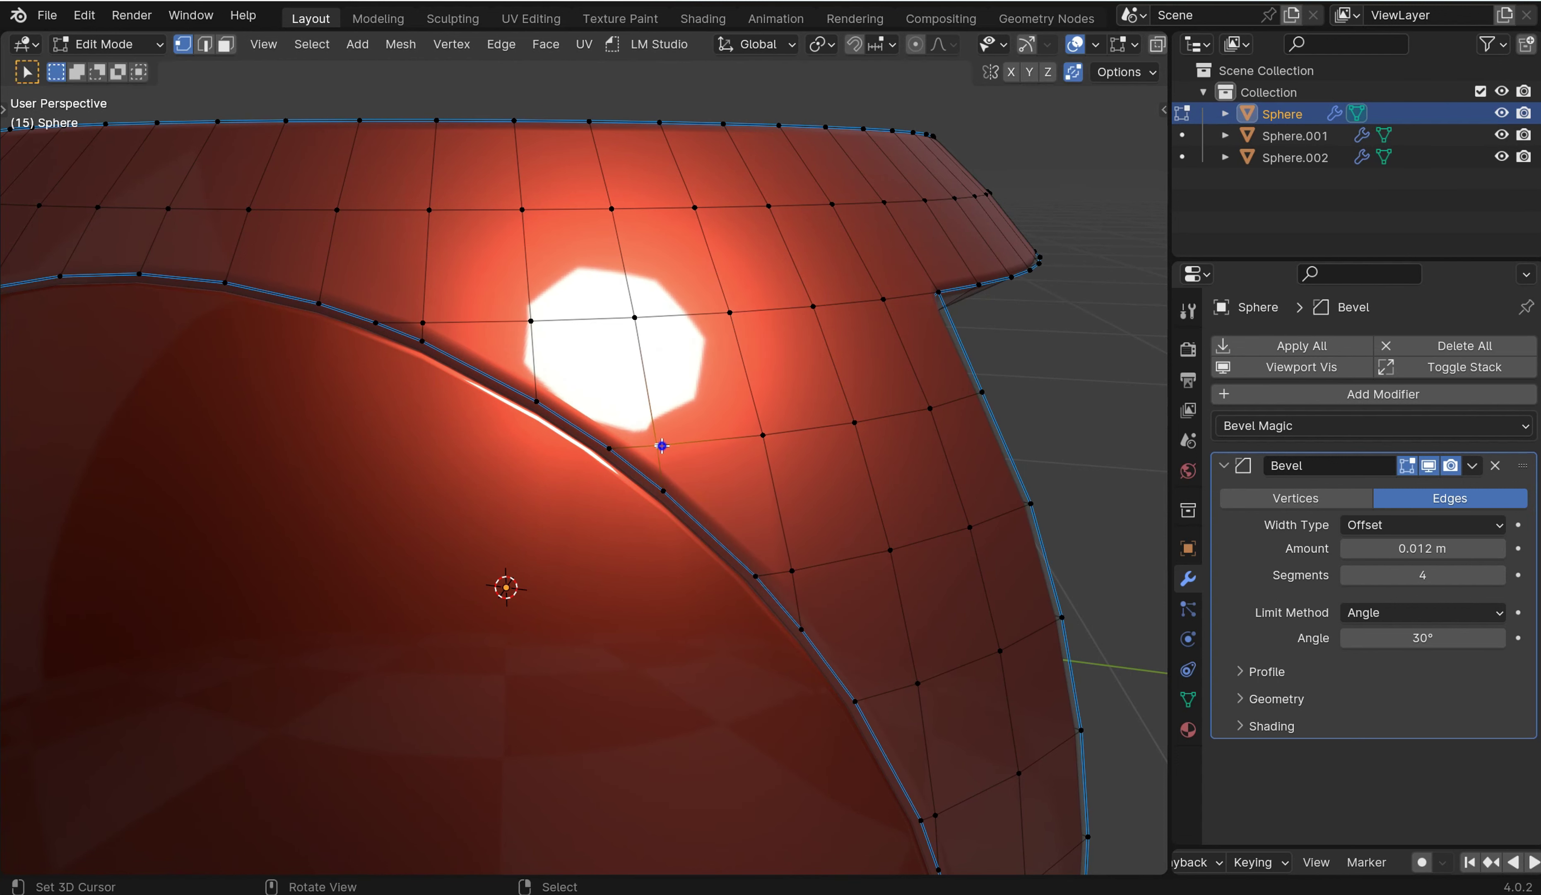
Knife-cut a line across the main body's faces just outside the side cap's upper rim and return to Object Mode.
key(k)
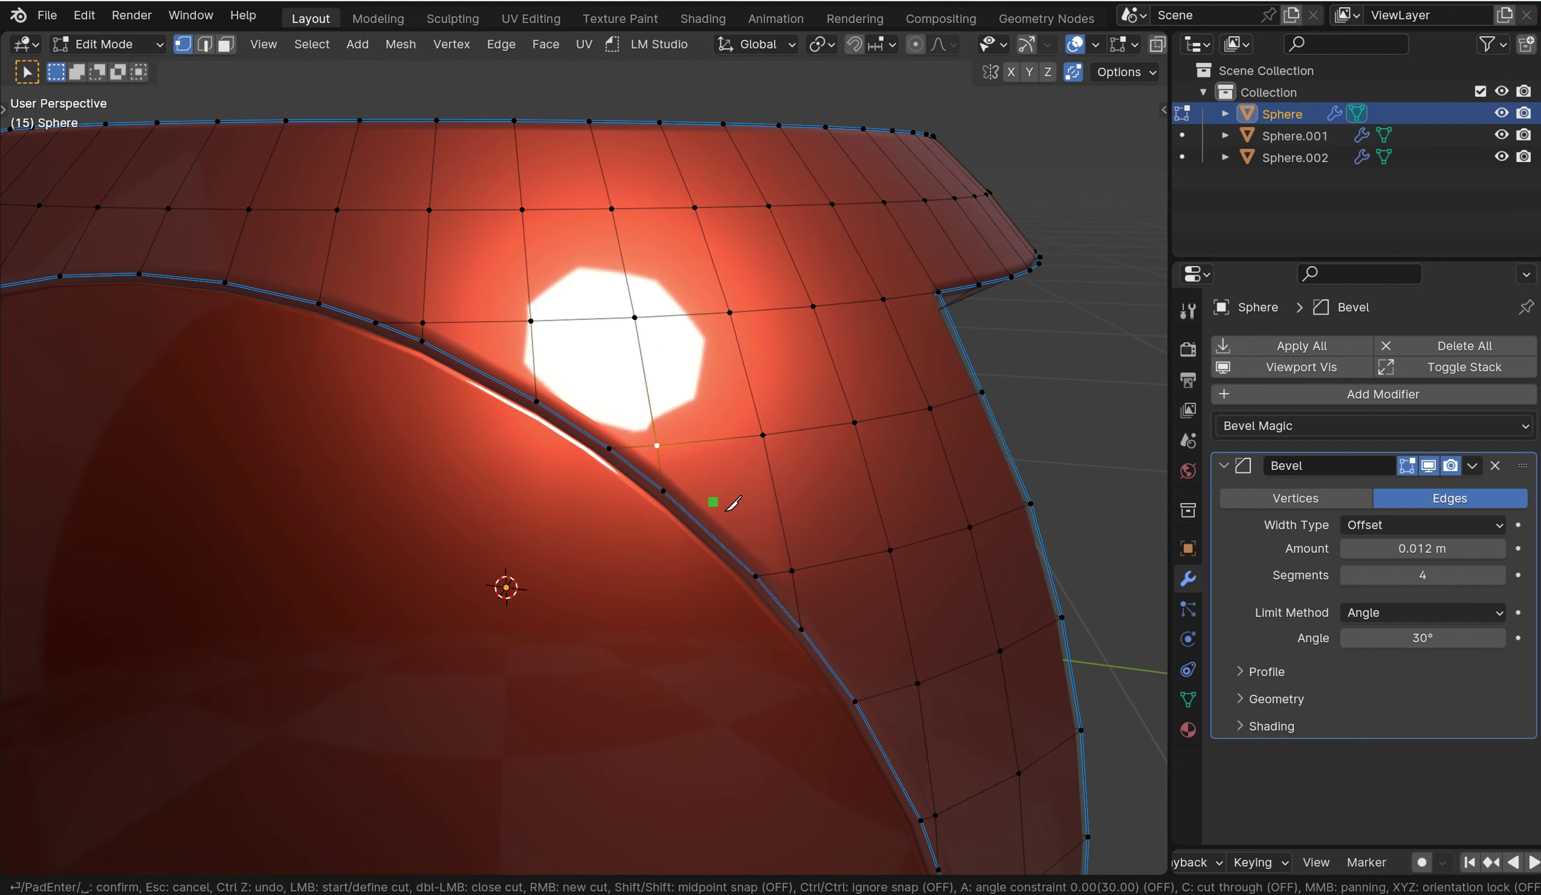
click(773, 573)
click(423, 322)
key(Return)
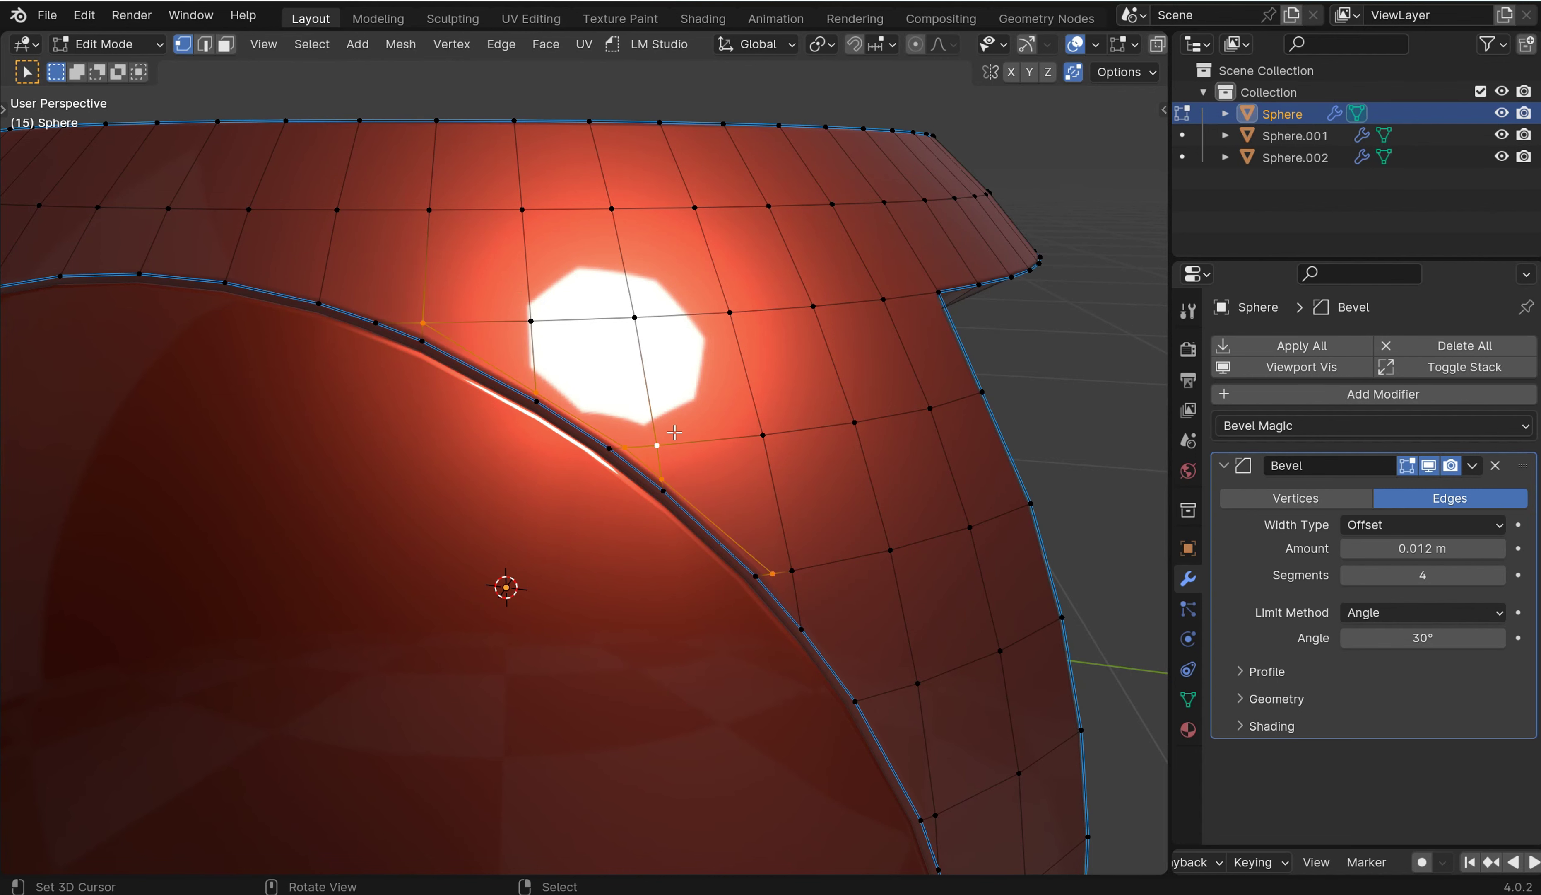
key(Tab)
scroll(674, 376, down, 5)
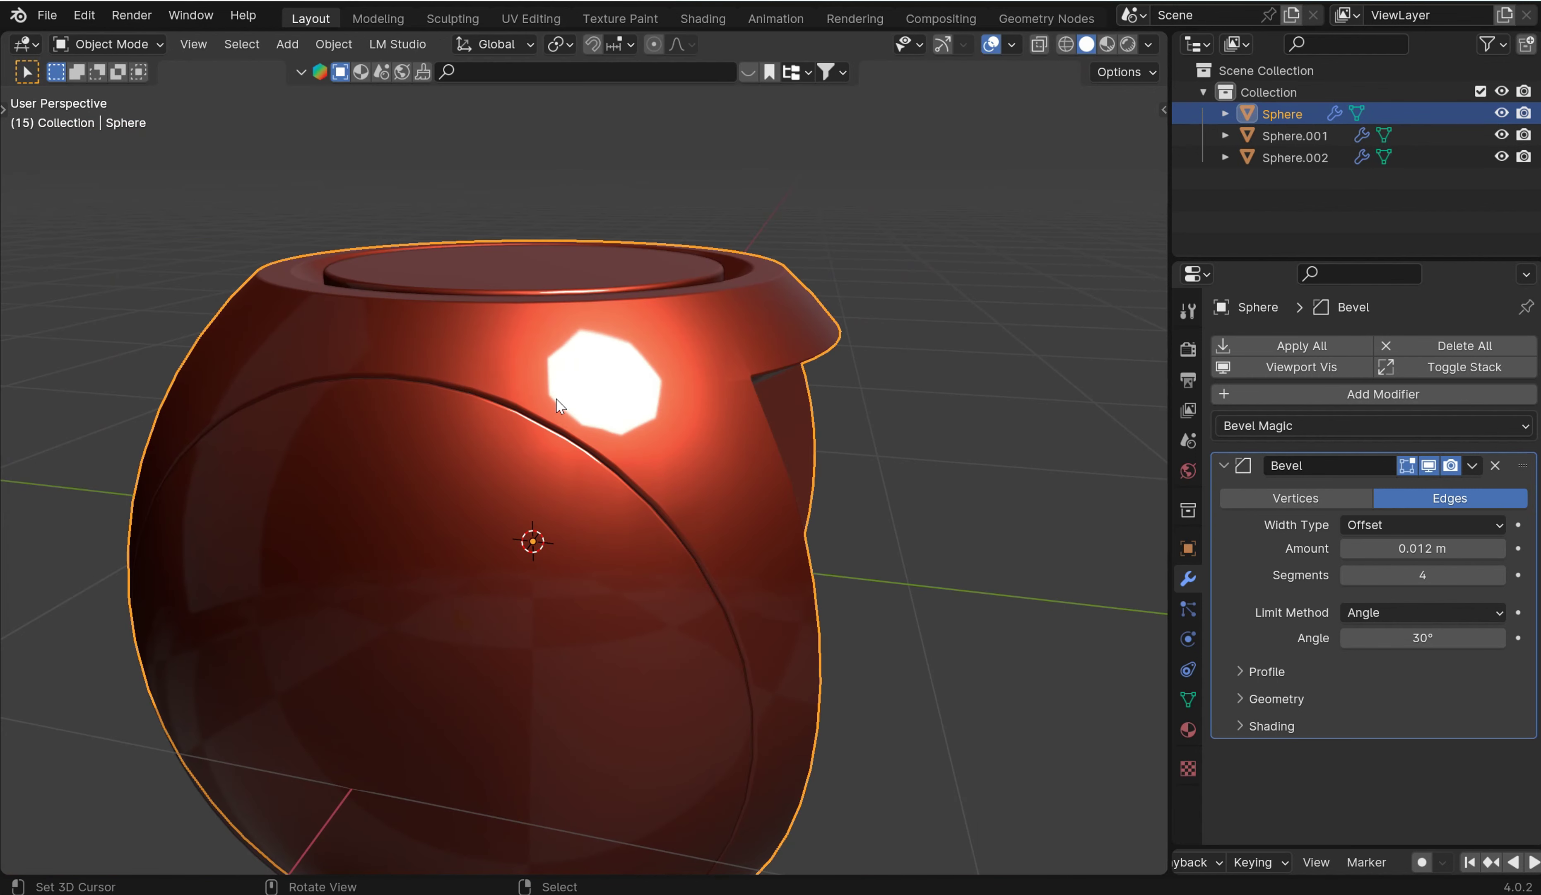
middle_drag(705, 361, 577, 358)
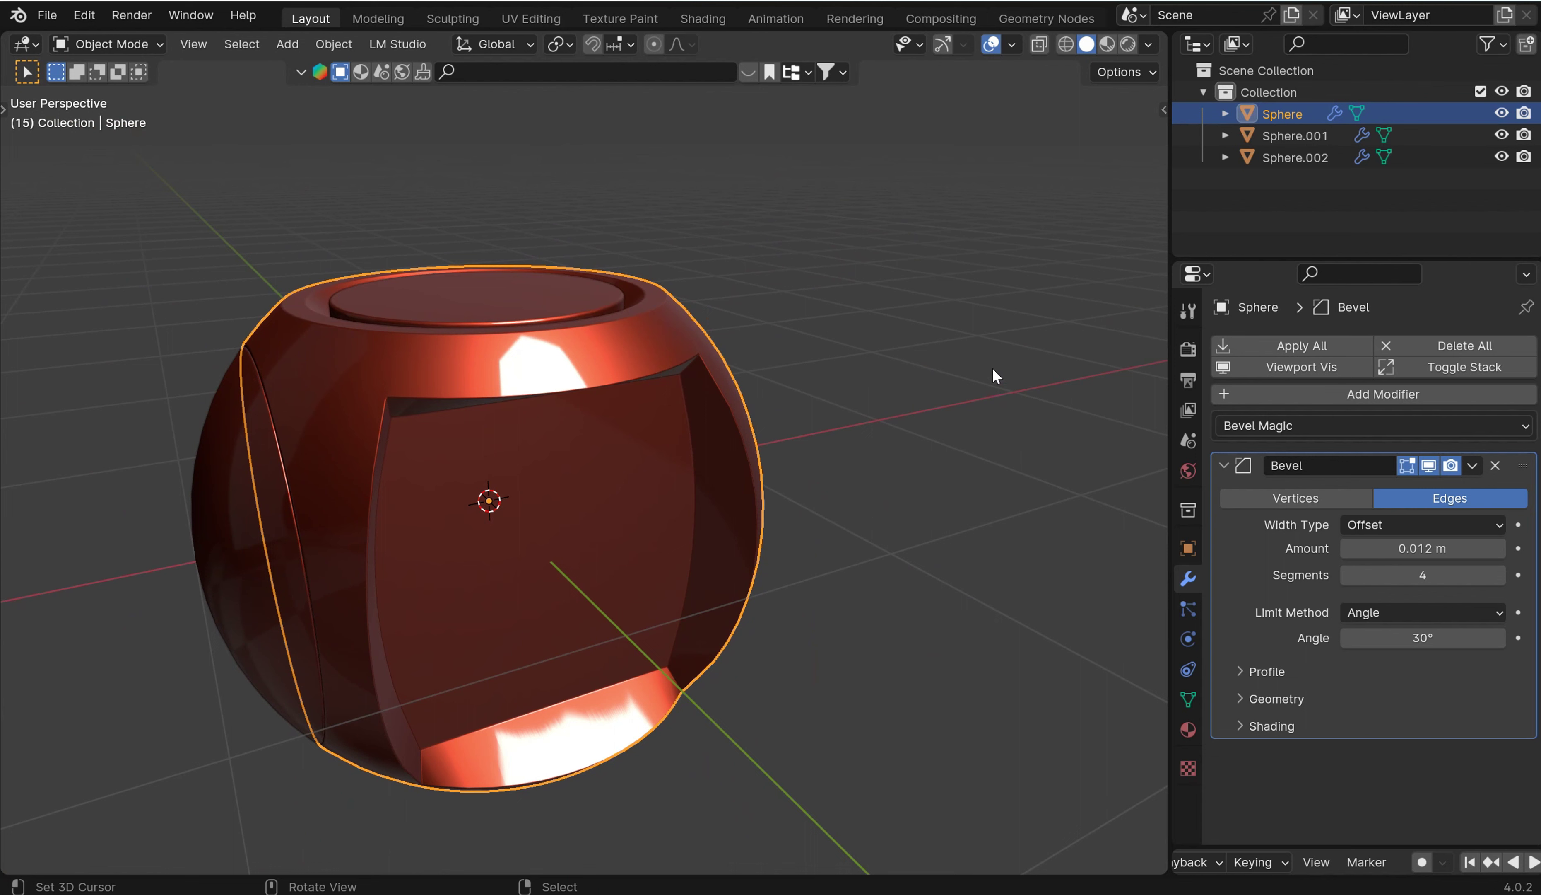
Switch the viewport shading from MatCap to Studio lighting.
click(583, 379)
click(686, 358)
click(1147, 43)
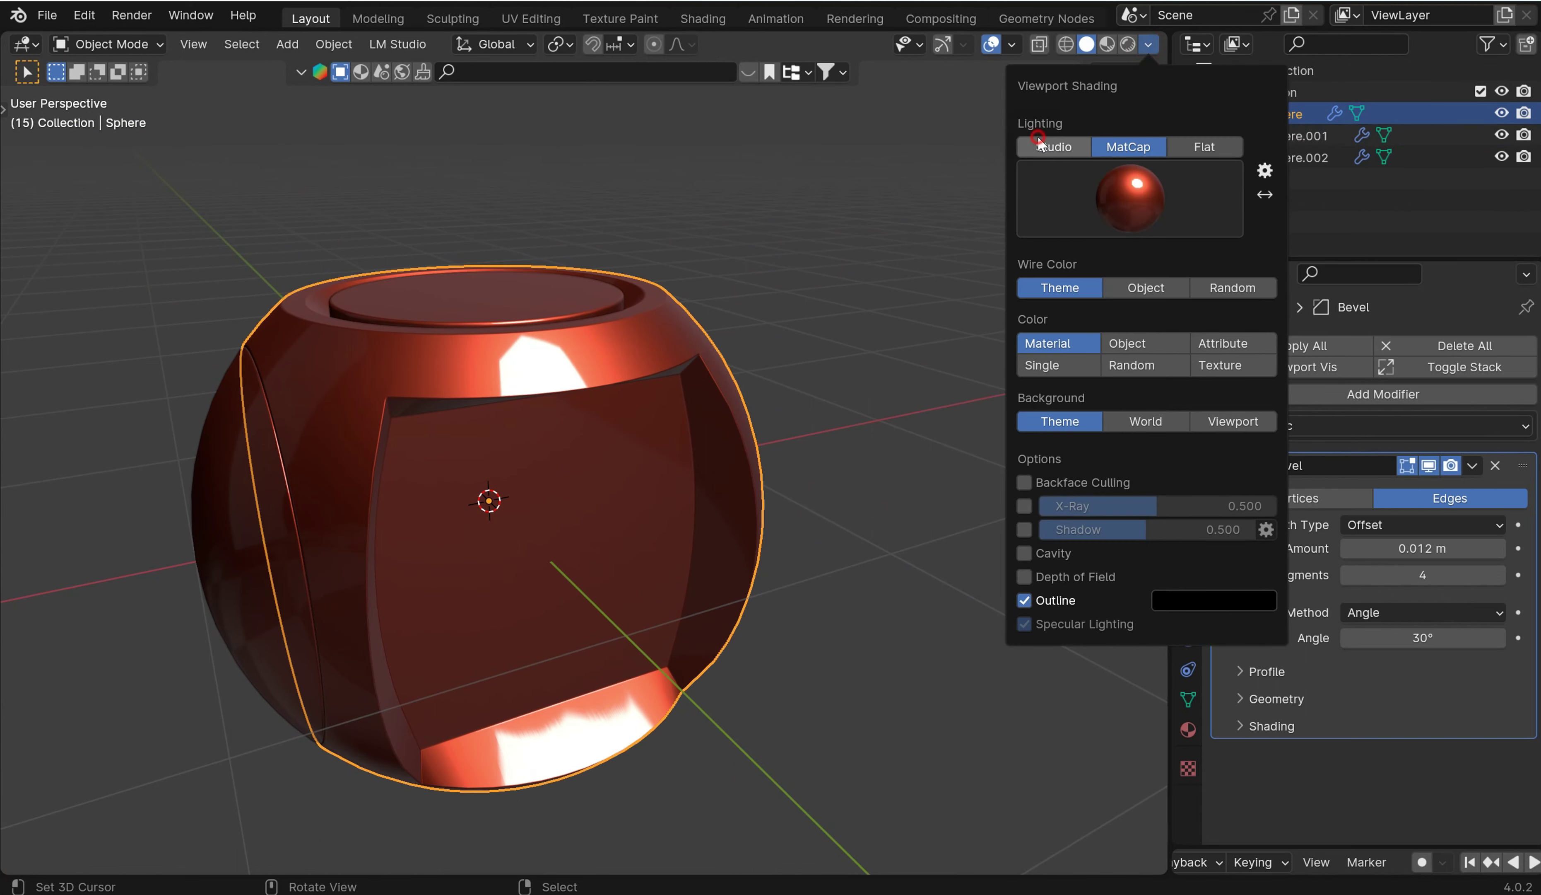
click(1059, 400)
Set the Quad Remesher quad count to 1500 for the main body and save the file.
key(n)
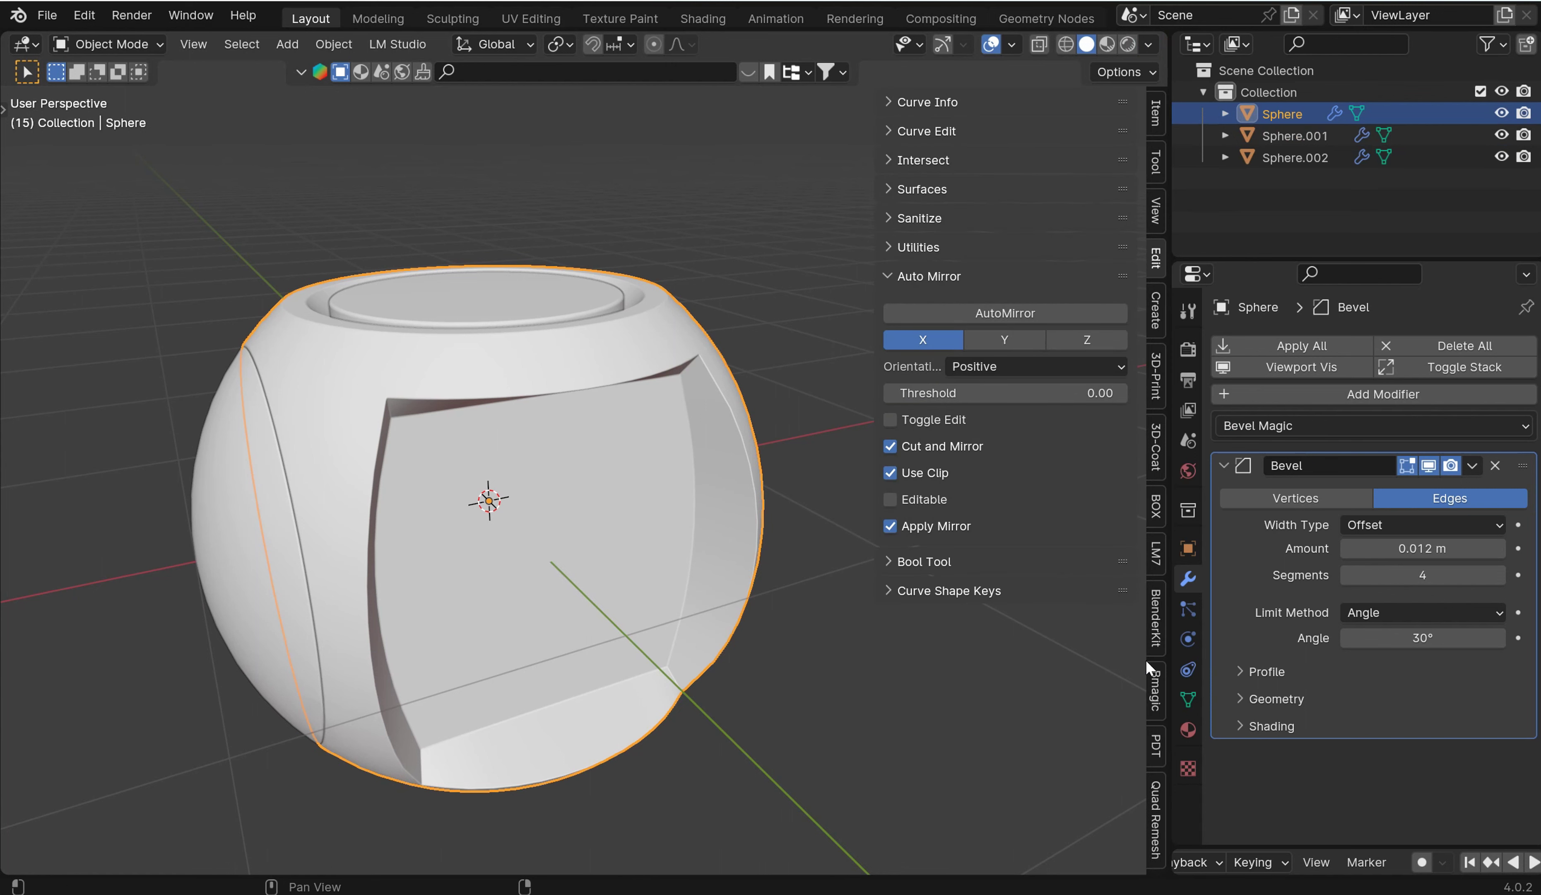
click(1155, 817)
click(491, 376)
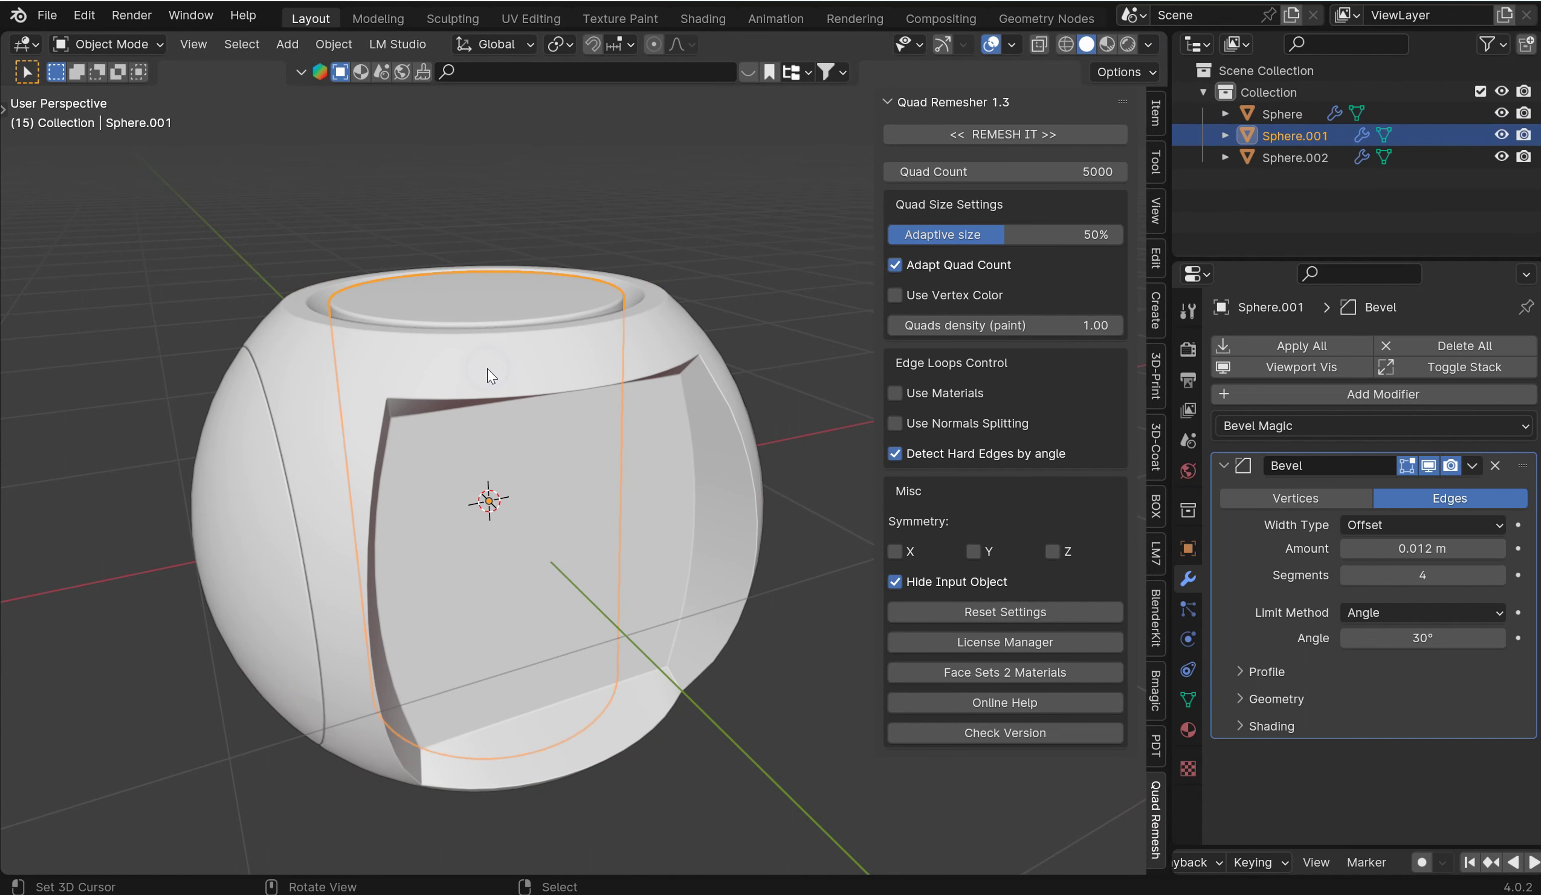
click(368, 392)
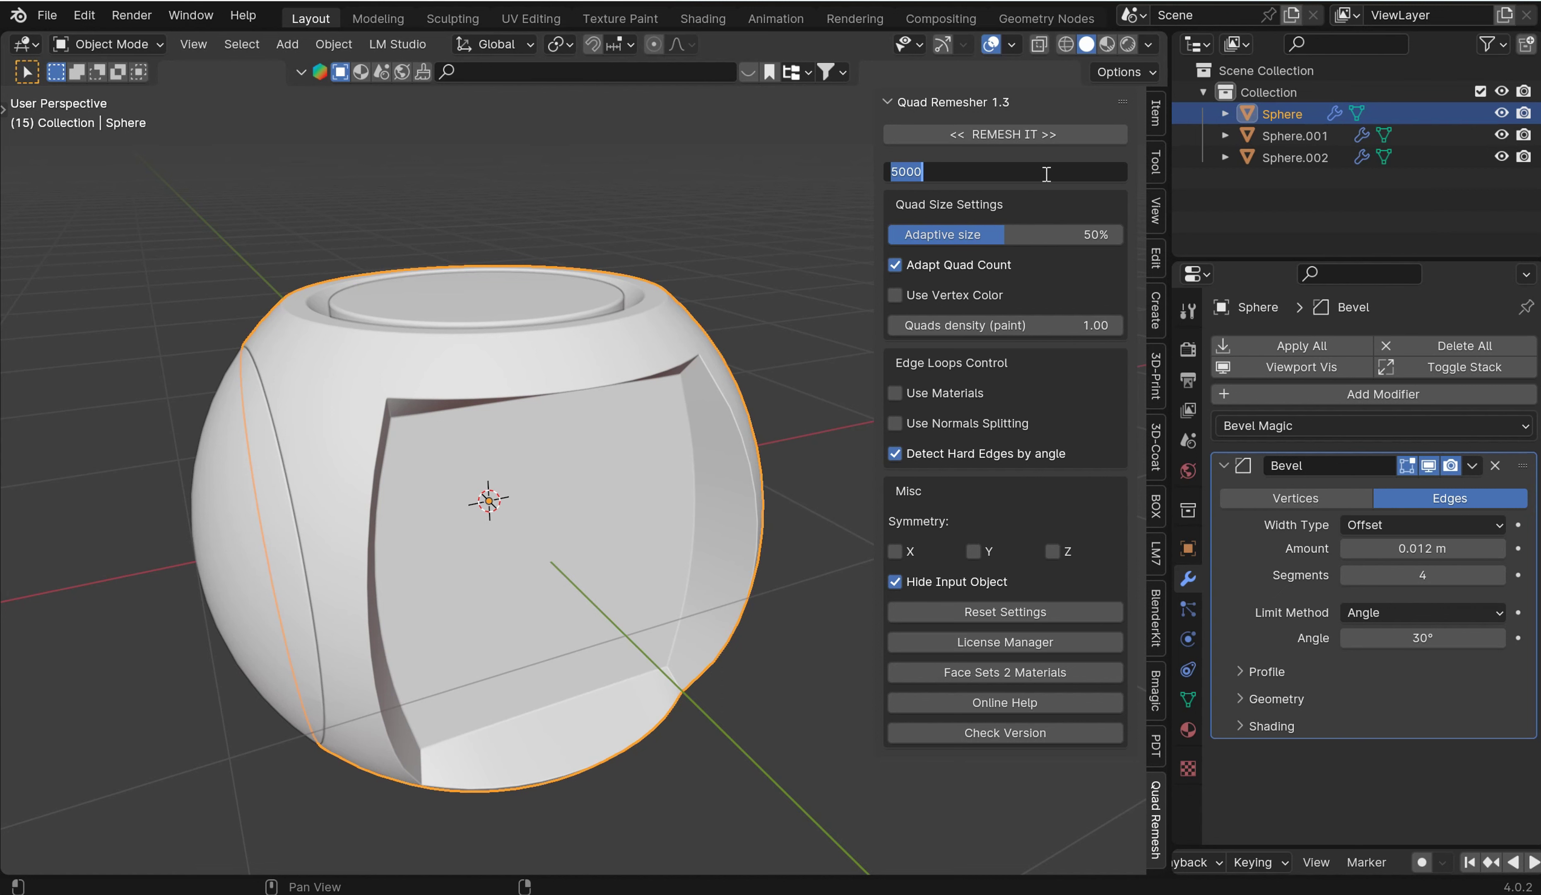
text(1500)
key(Return)
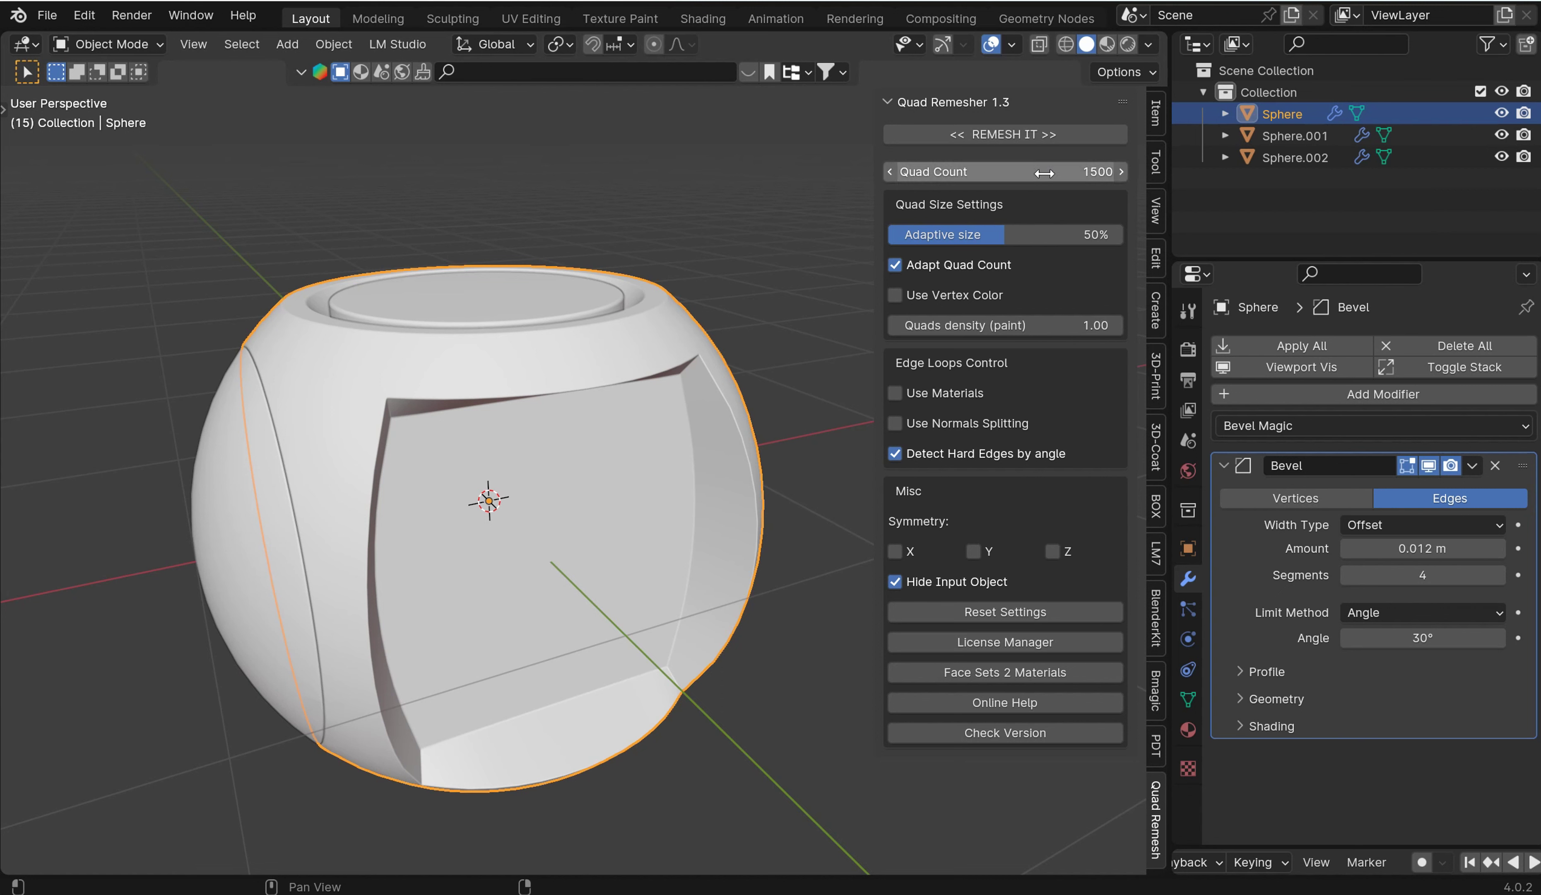
click(745, 257)
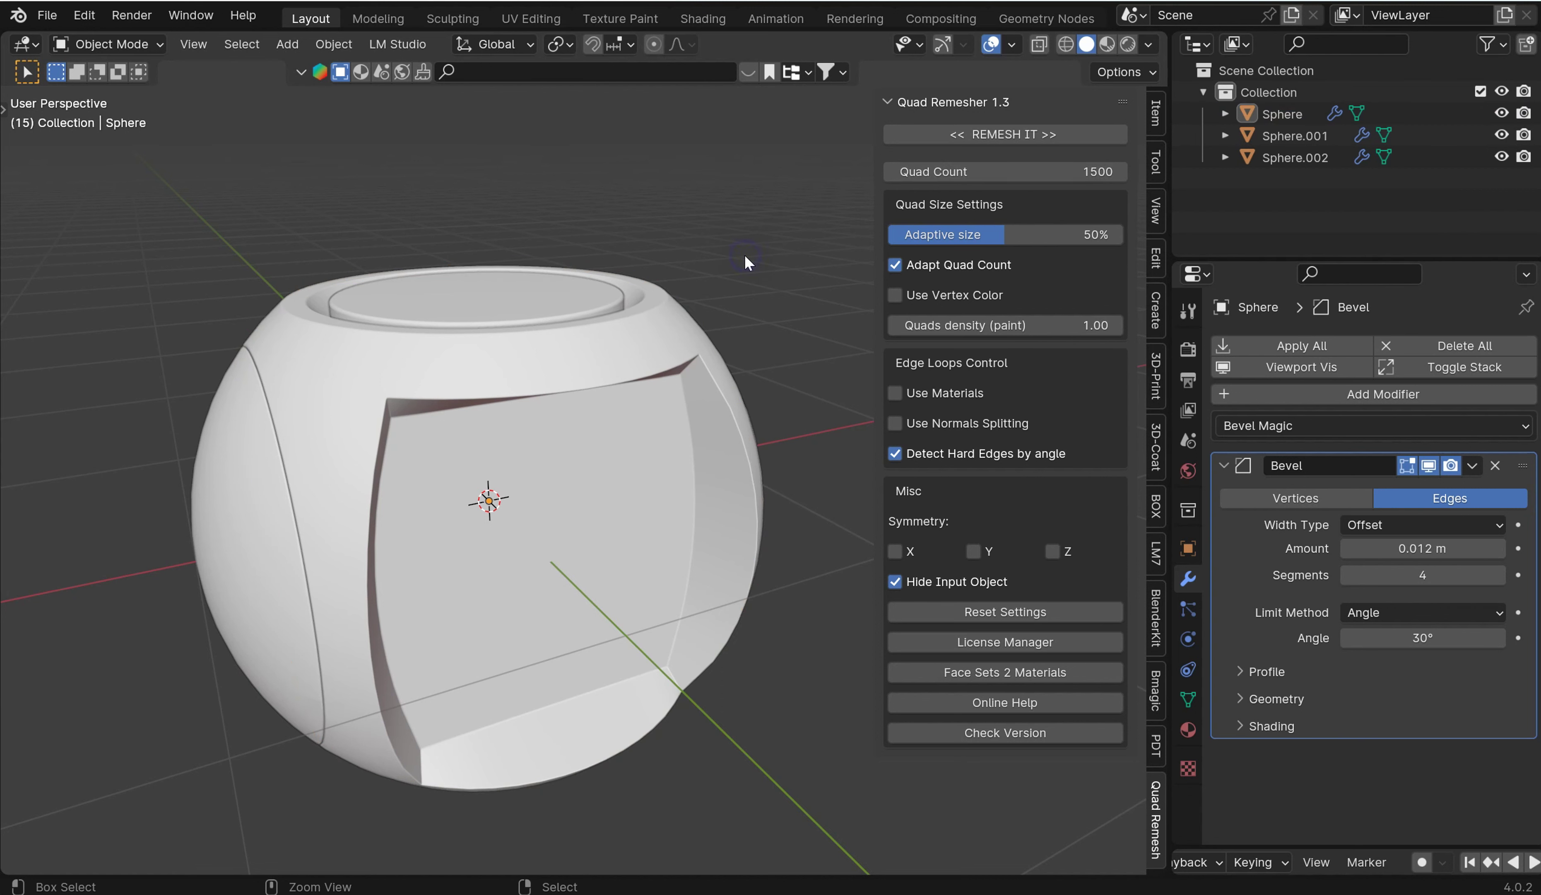
key(ctrl+s)
Try to remesh the main body, accept the Quad Remesher license agreement and move its activation window aside.
click(986, 129)
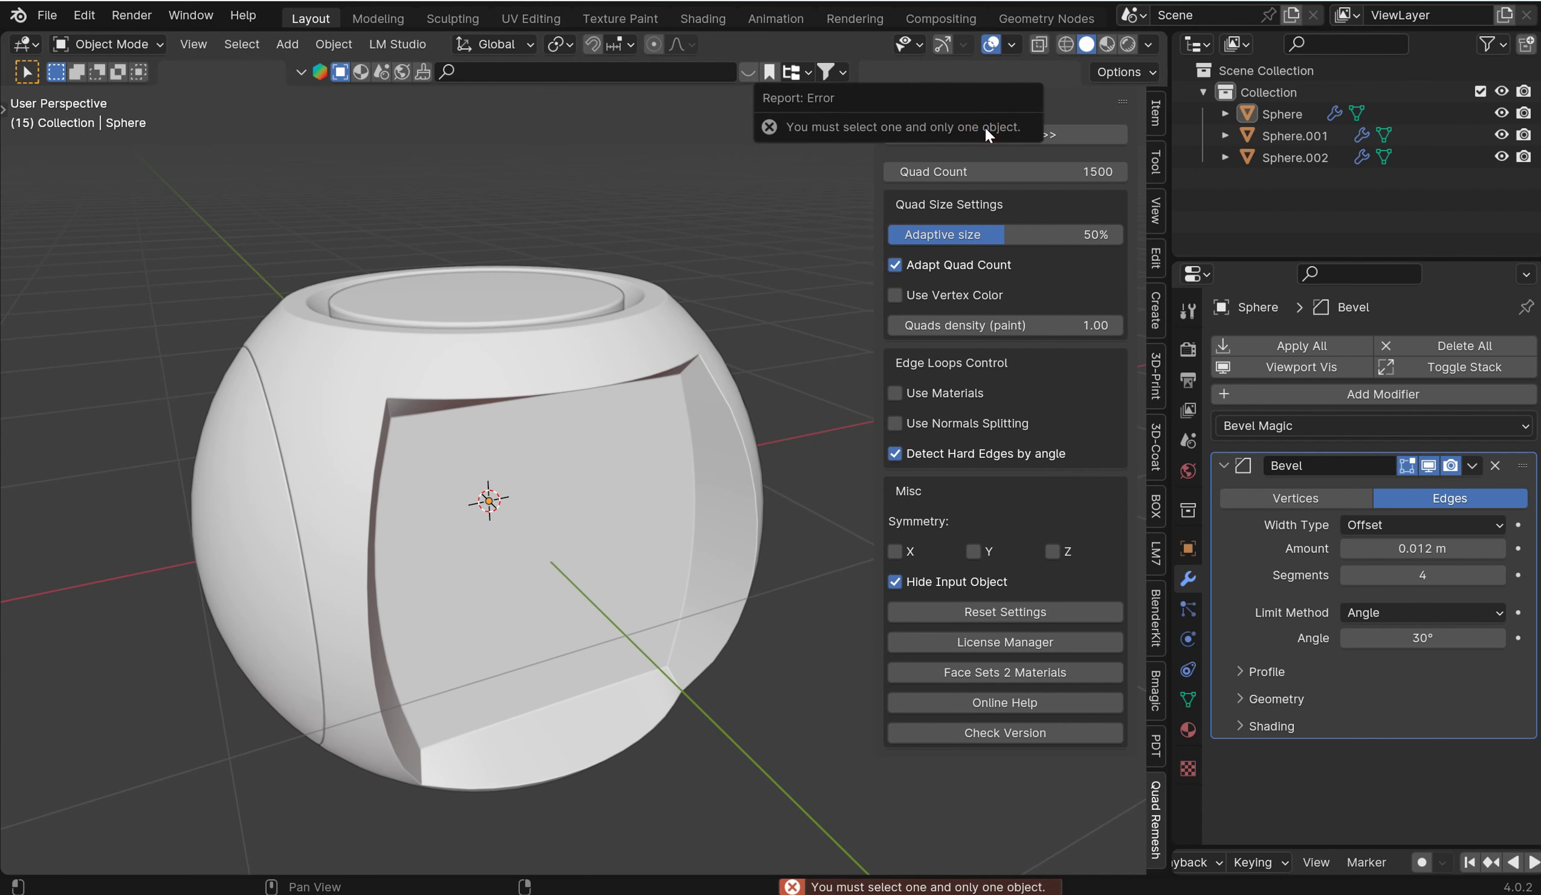
click(577, 364)
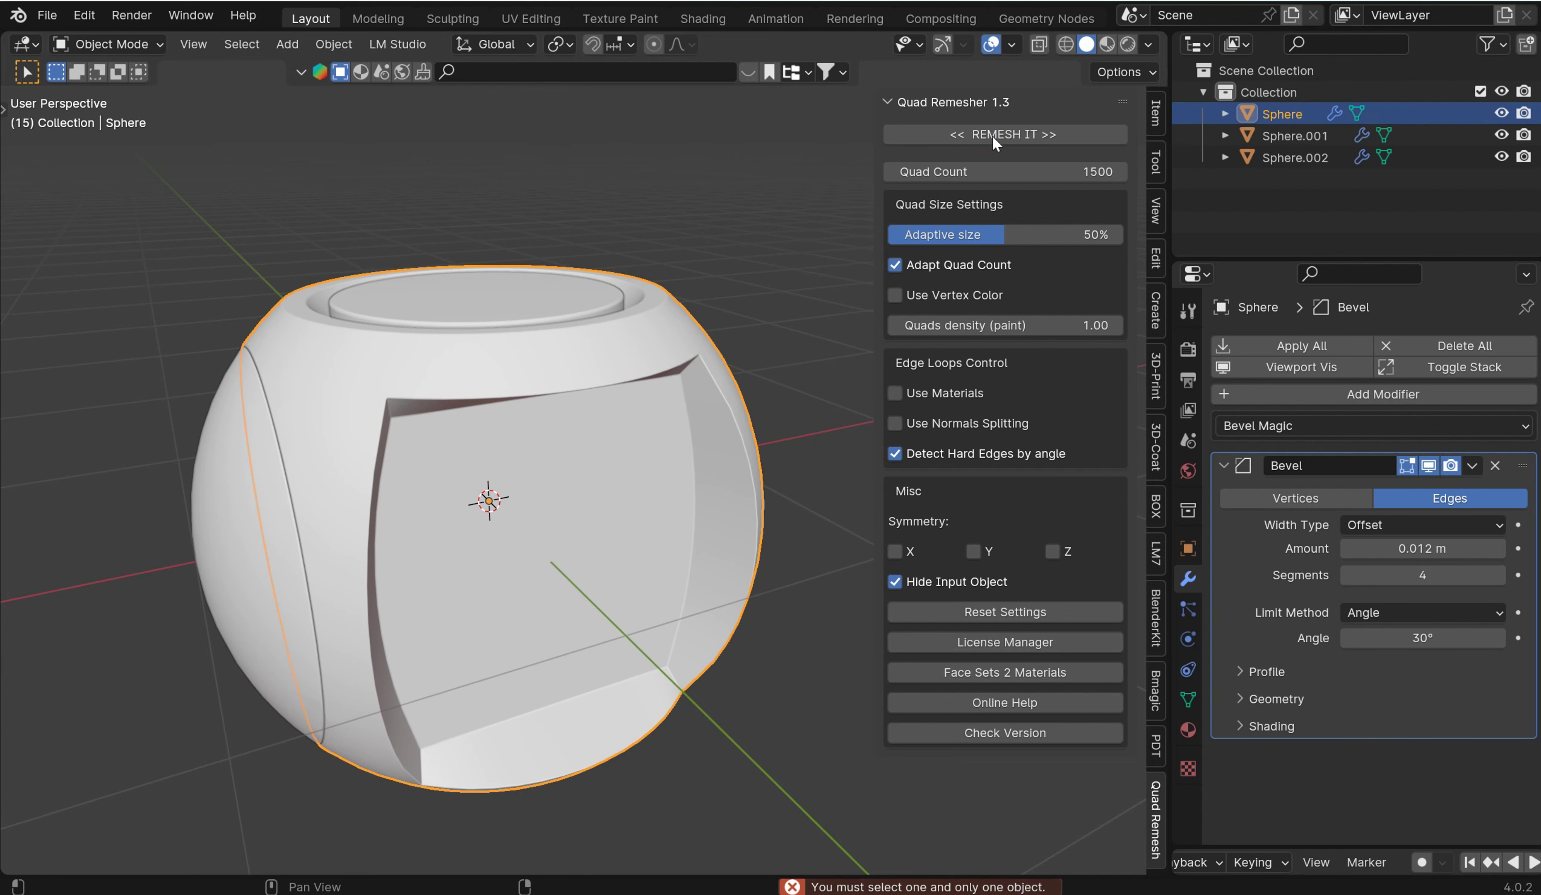
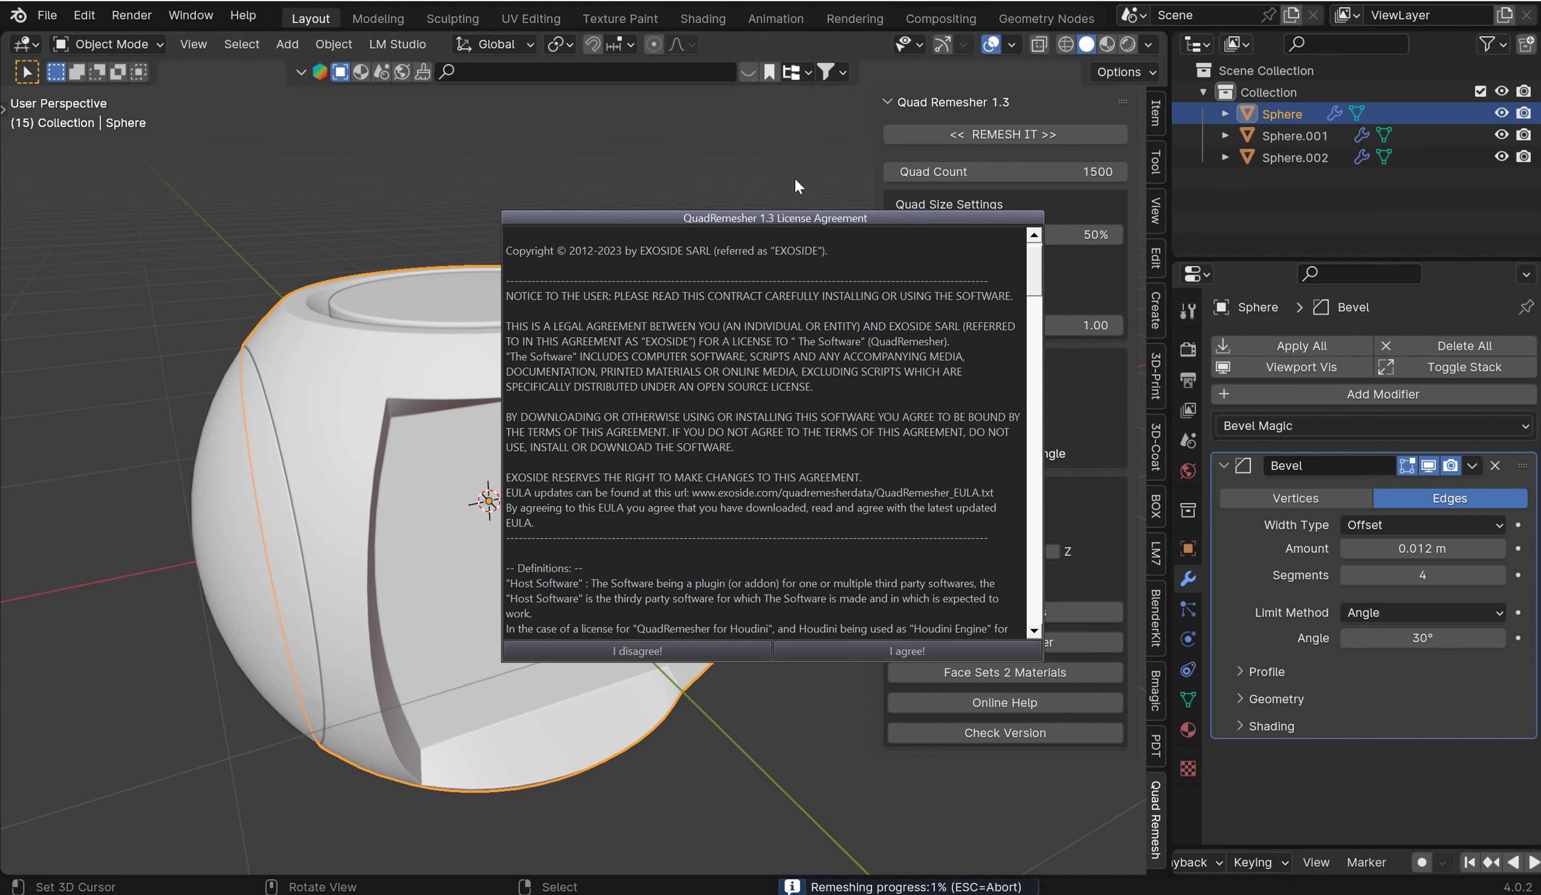
click(902, 650)
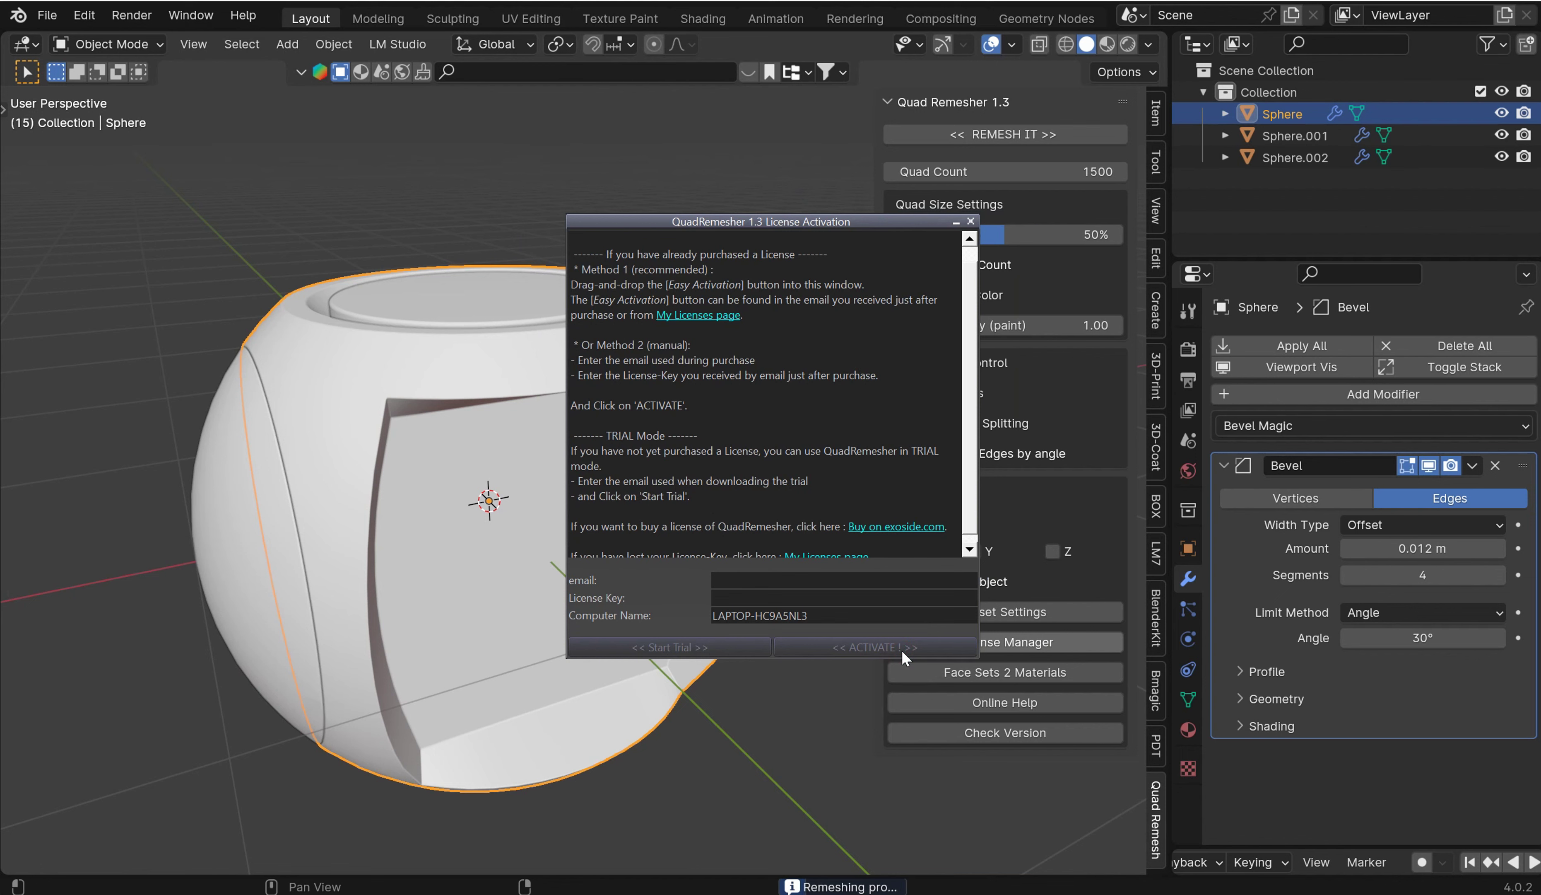
drag(765, 219, 194, 36)
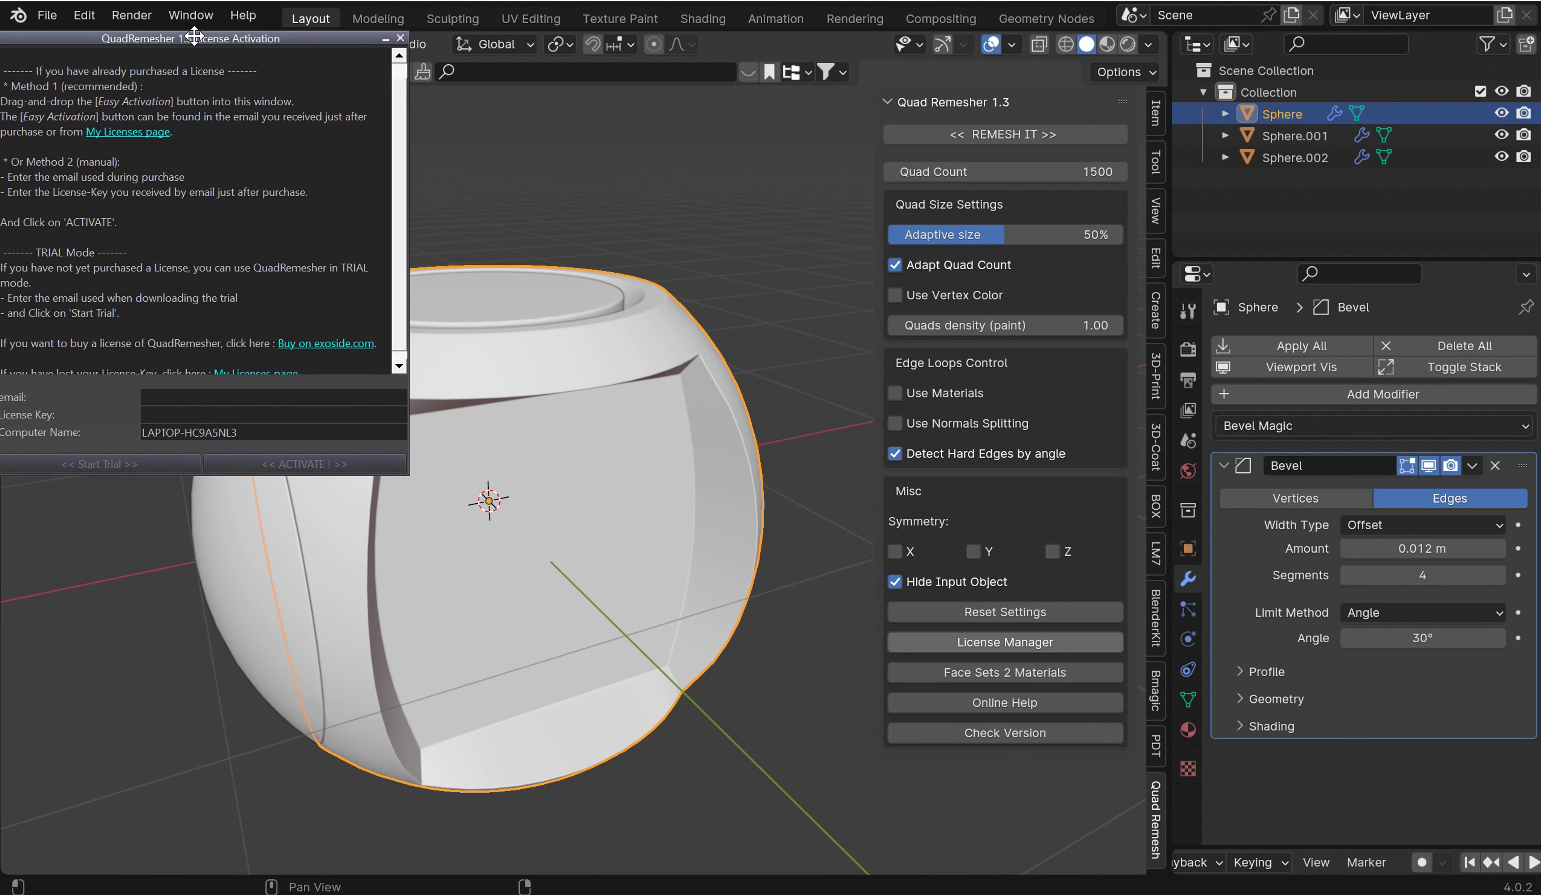
Examine the main body's mesh topology in Edit Mode and return to Object Mode.
click(565, 370)
middle_drag(568, 375, 755, 424)
click(733, 362)
key(Tab)
click(730, 351)
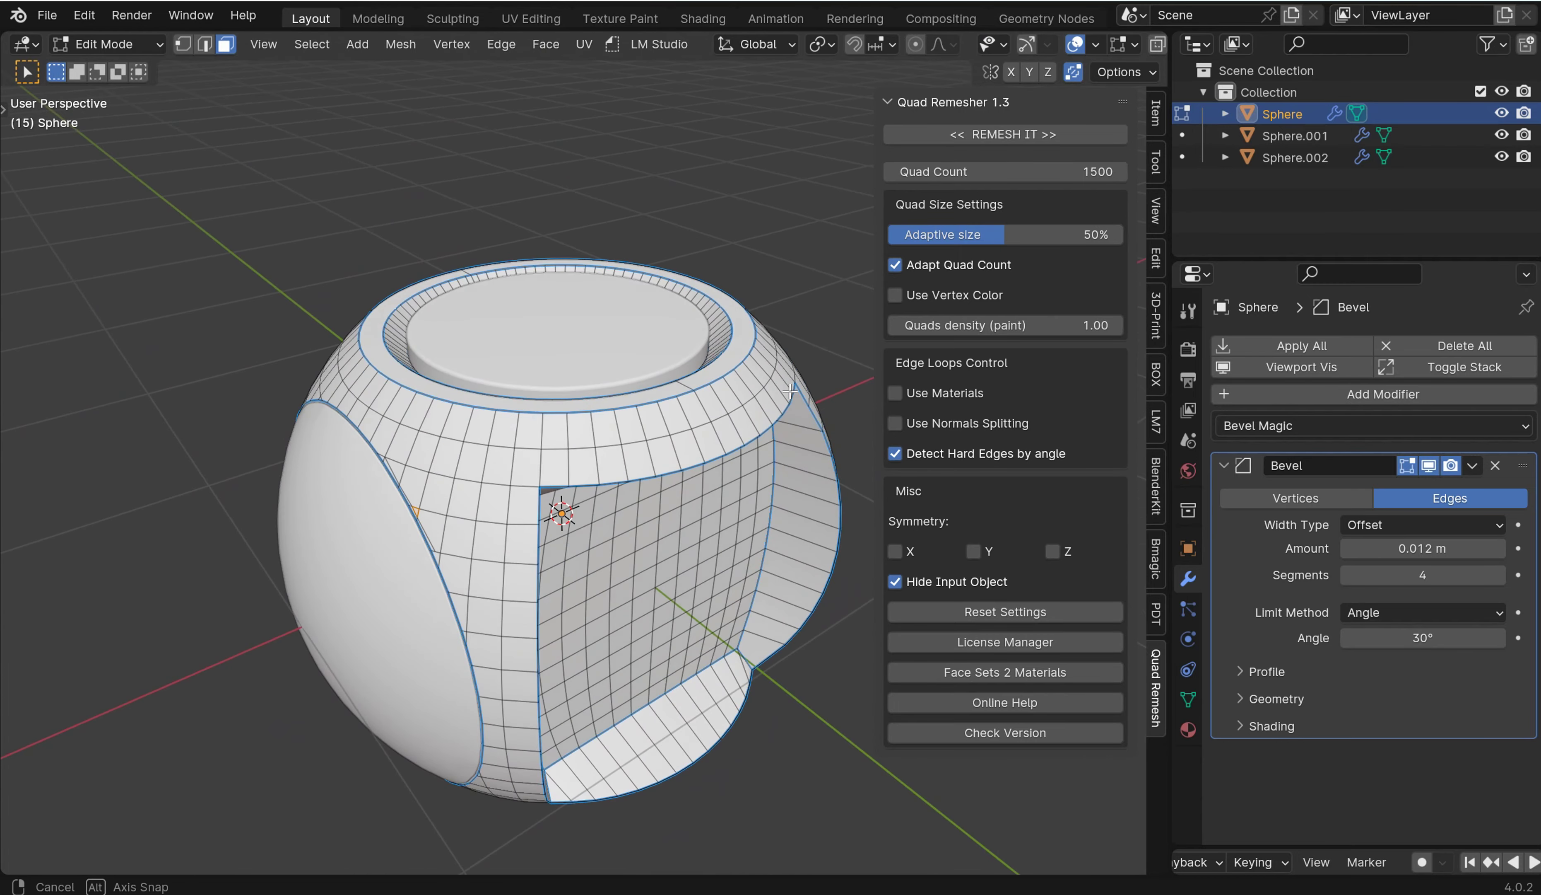
scroll(735, 437, up, 2)
key(Tab)
Switch the viewport to Material Preview shading and hide the sidebar.
click(1149, 45)
click(1130, 178)
click(1099, 319)
middle_drag(605, 486, 702, 428)
middle_drag(587, 420, 466, 420)
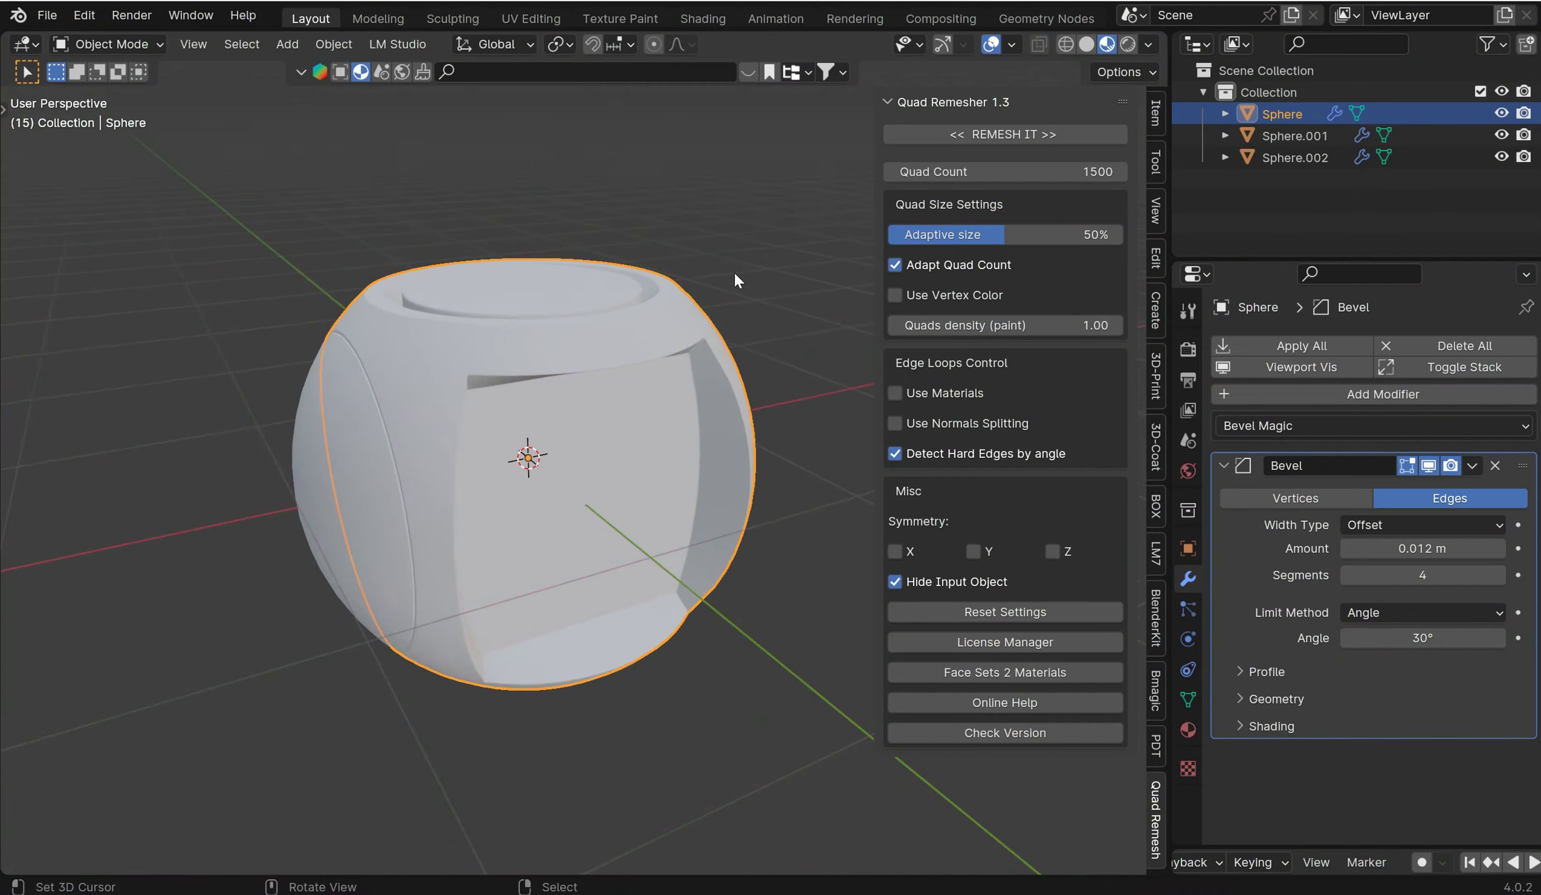
mouse_move(734, 277)
middle_down()
mouse_move(753, 281)
mouse_move(791, 234)
middle_up()
key(n)
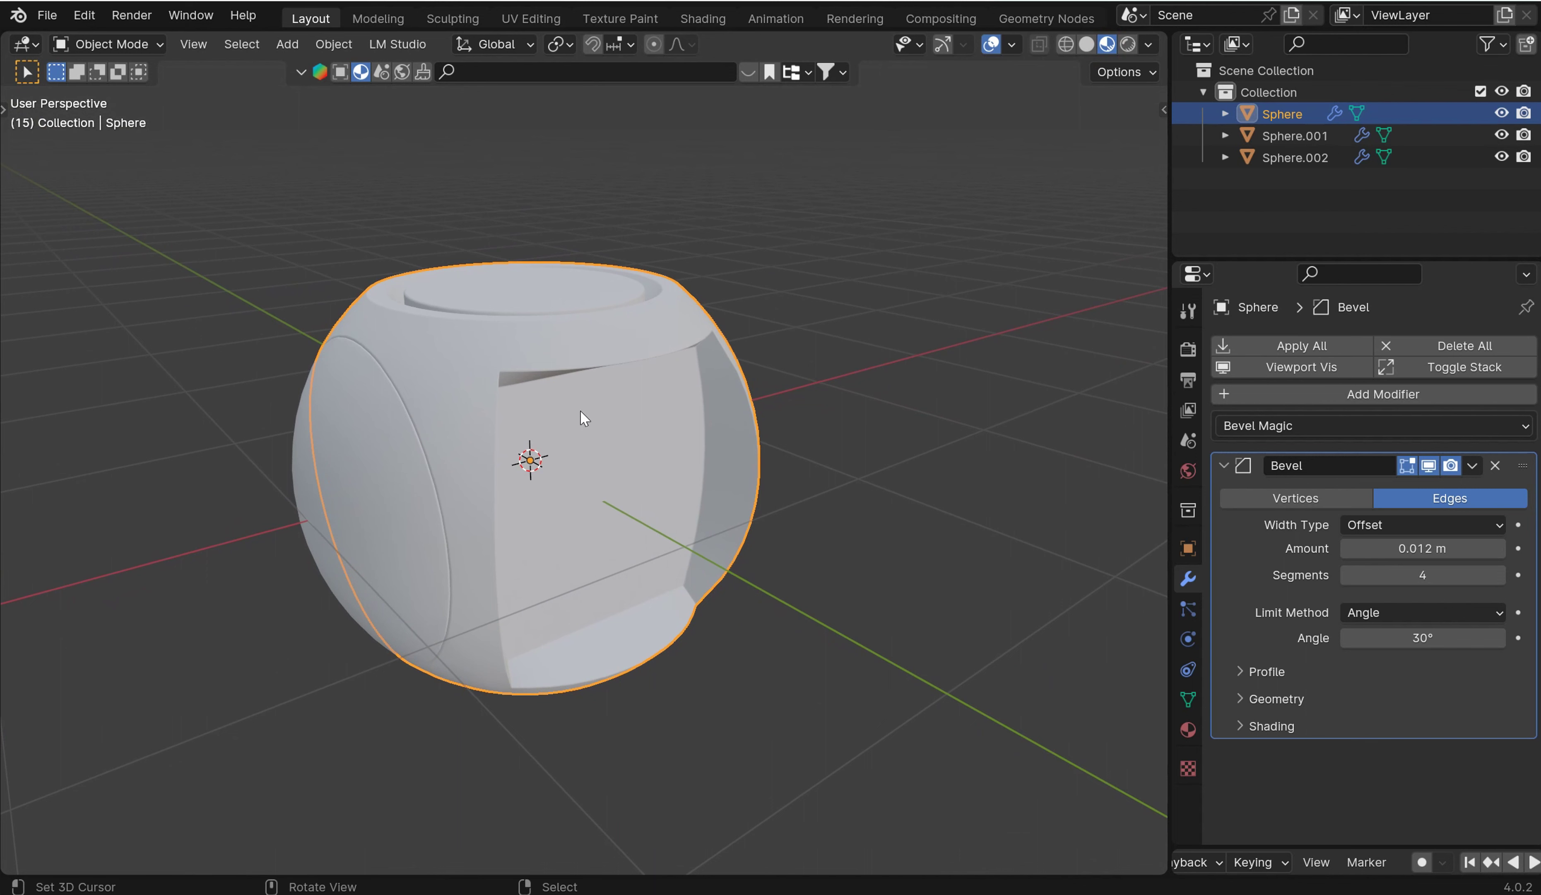
Select all sphere parts and move them up 1 m along the Z axis.
key(s)
key(Escape)
key(a)
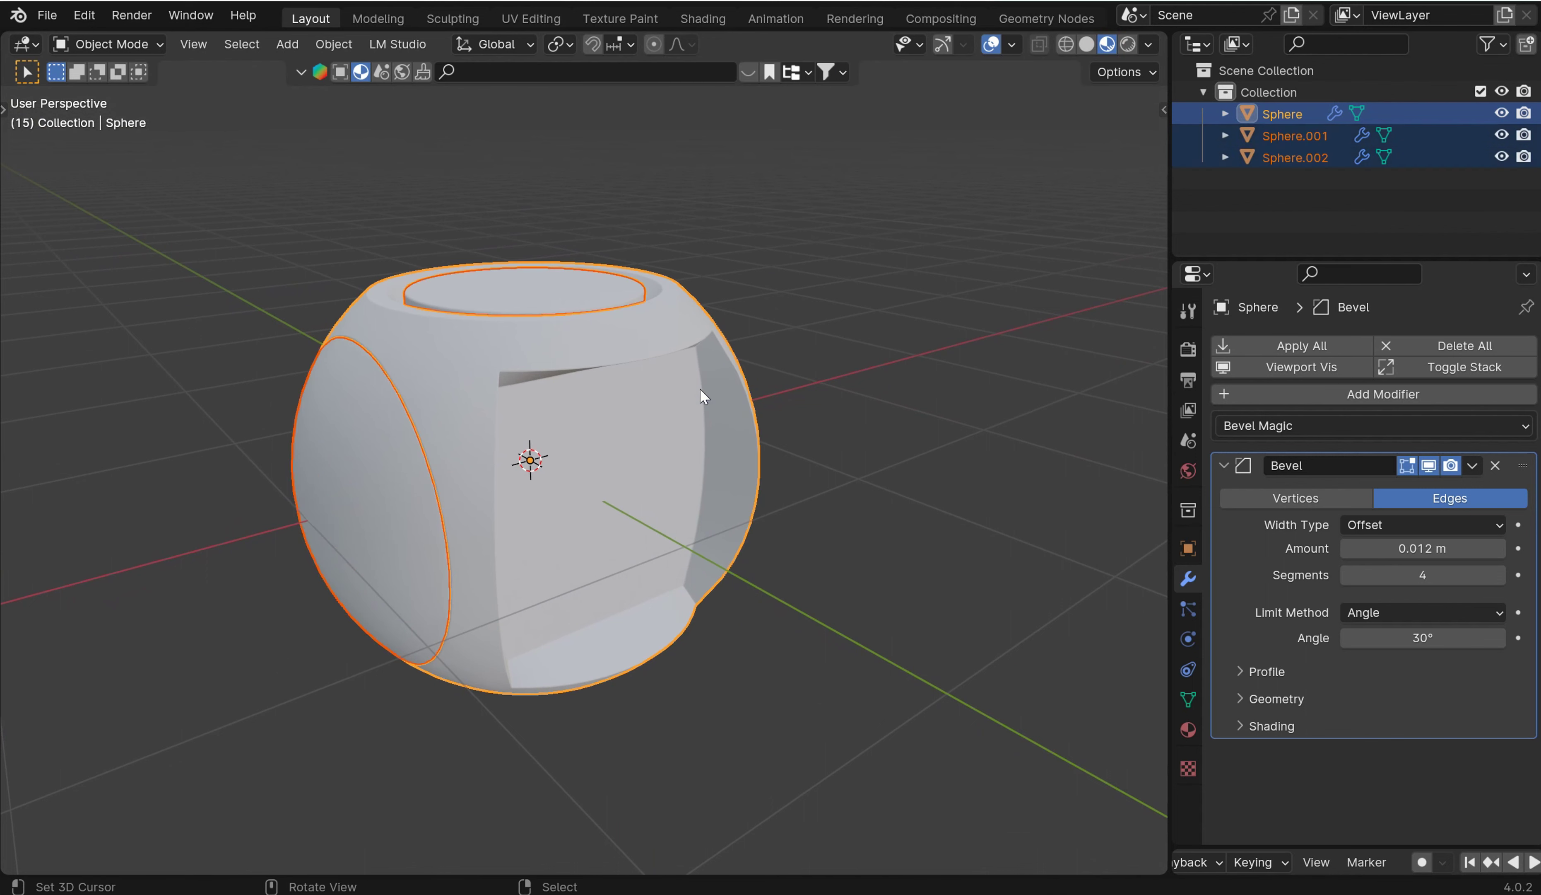
key(g)
key(z)
key(1)
key(Return)
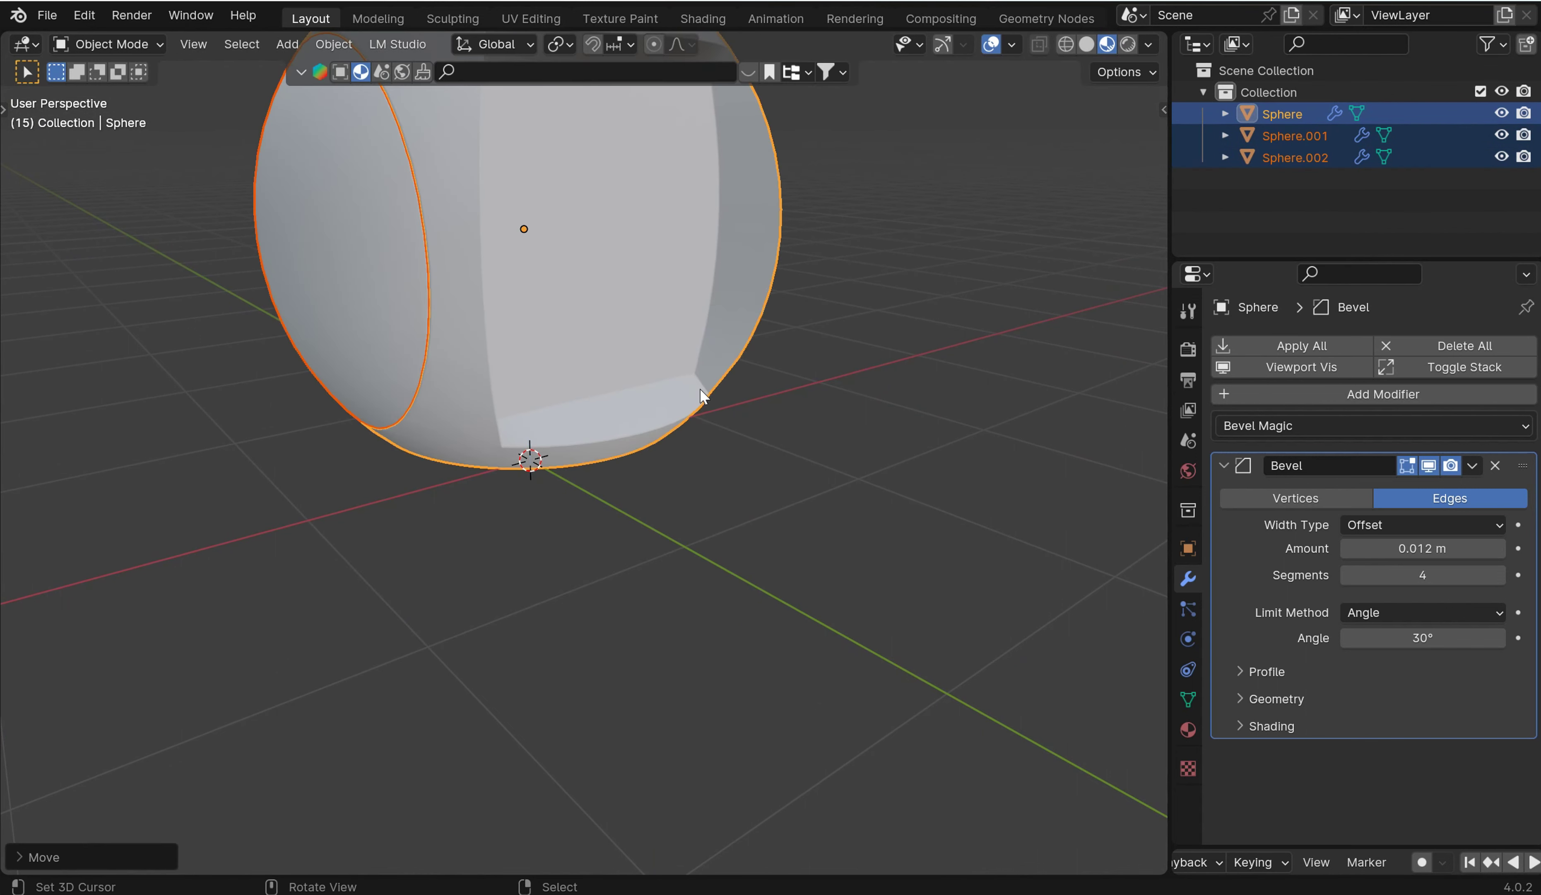
Add a plane mesh beneath the sphere and scale it up as a floor.
key(shift+a)
mouse_move(743, 87)
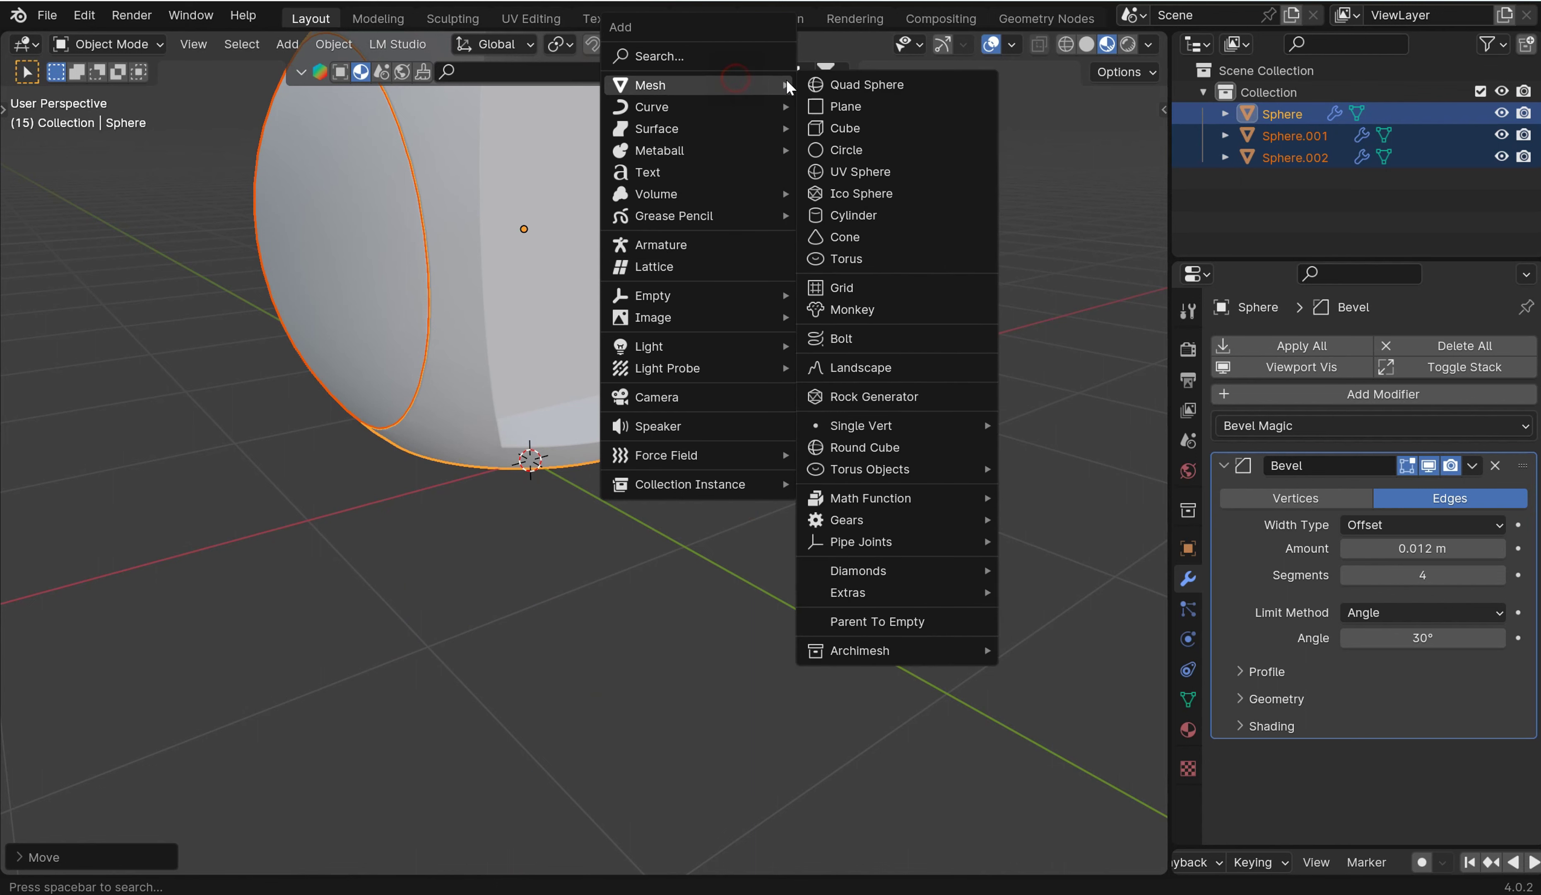
click(824, 108)
scroll(978, 339, down, 5)
key(s)
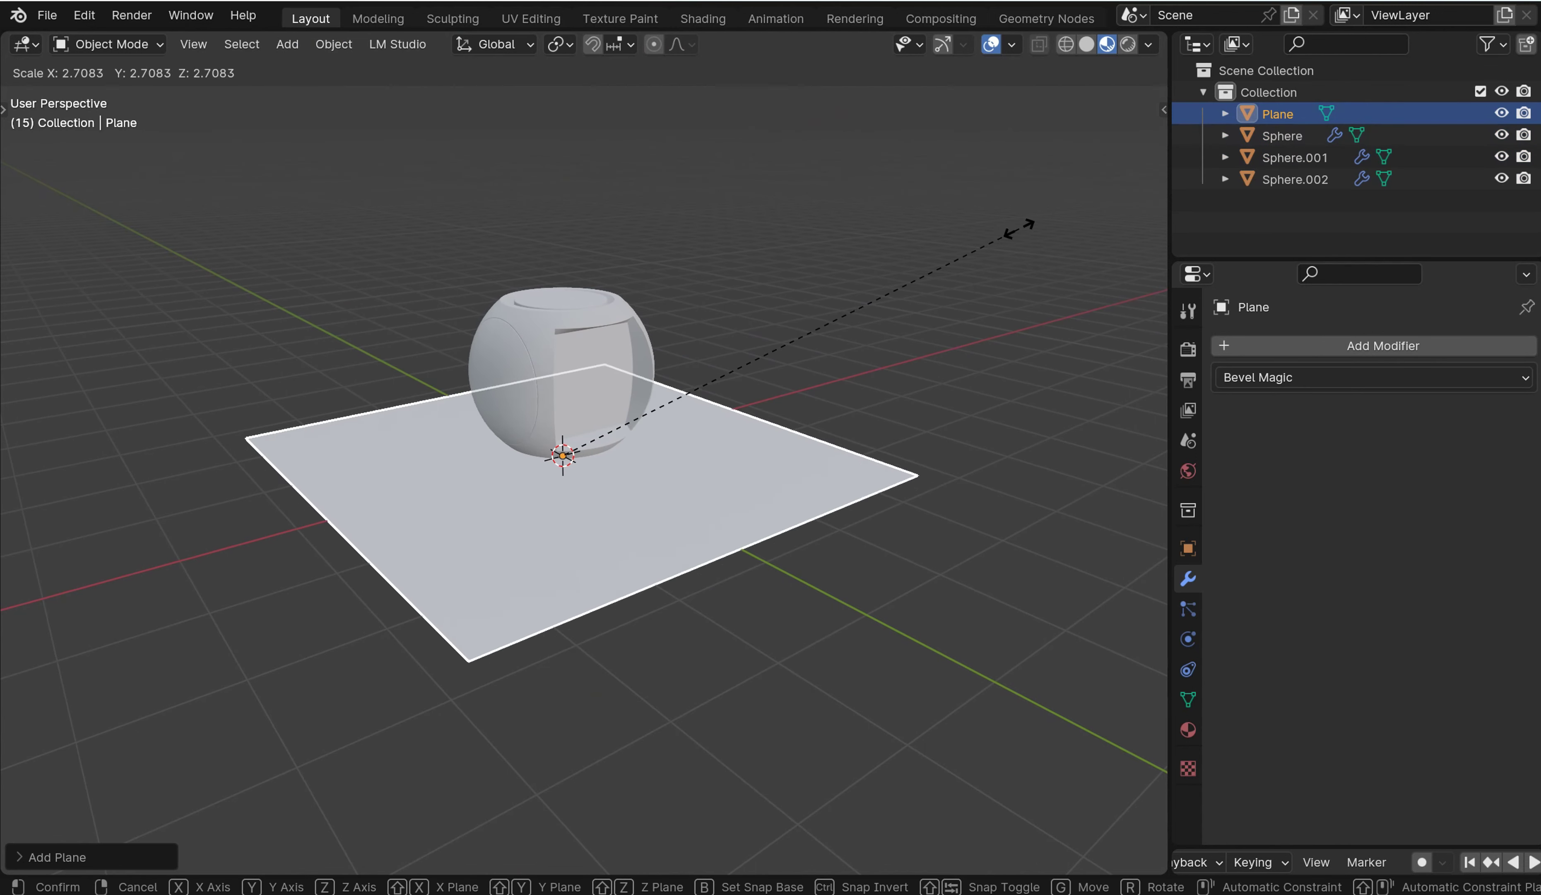
click(1087, 186)
Give the floor plane a Subdivision Surface modifier with 3 viewport levels and apply it.
click(1334, 349)
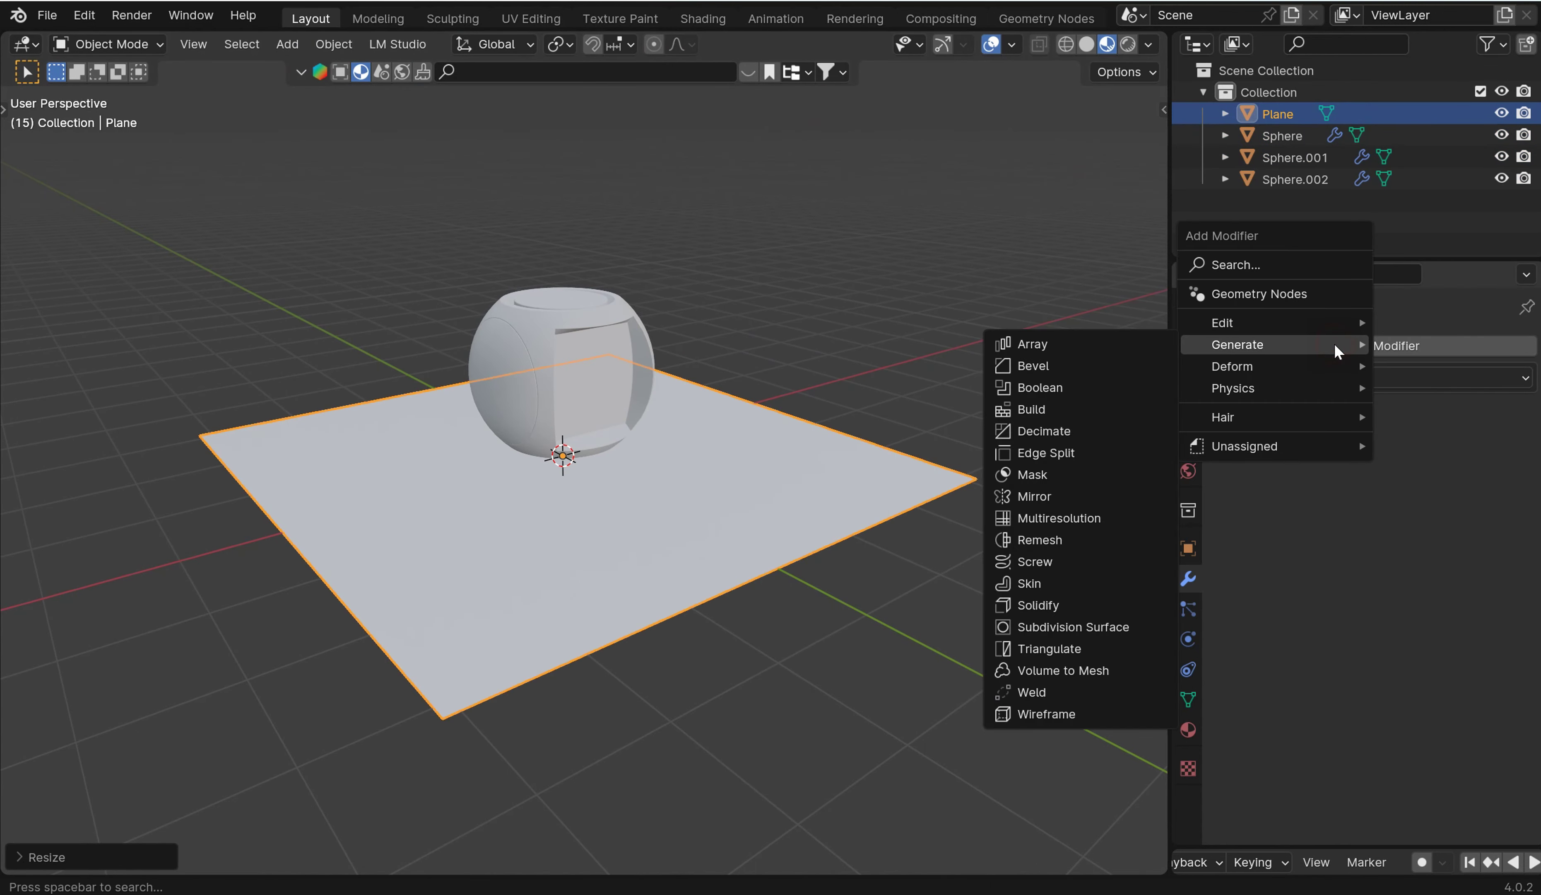
click(1076, 626)
click(1500, 524)
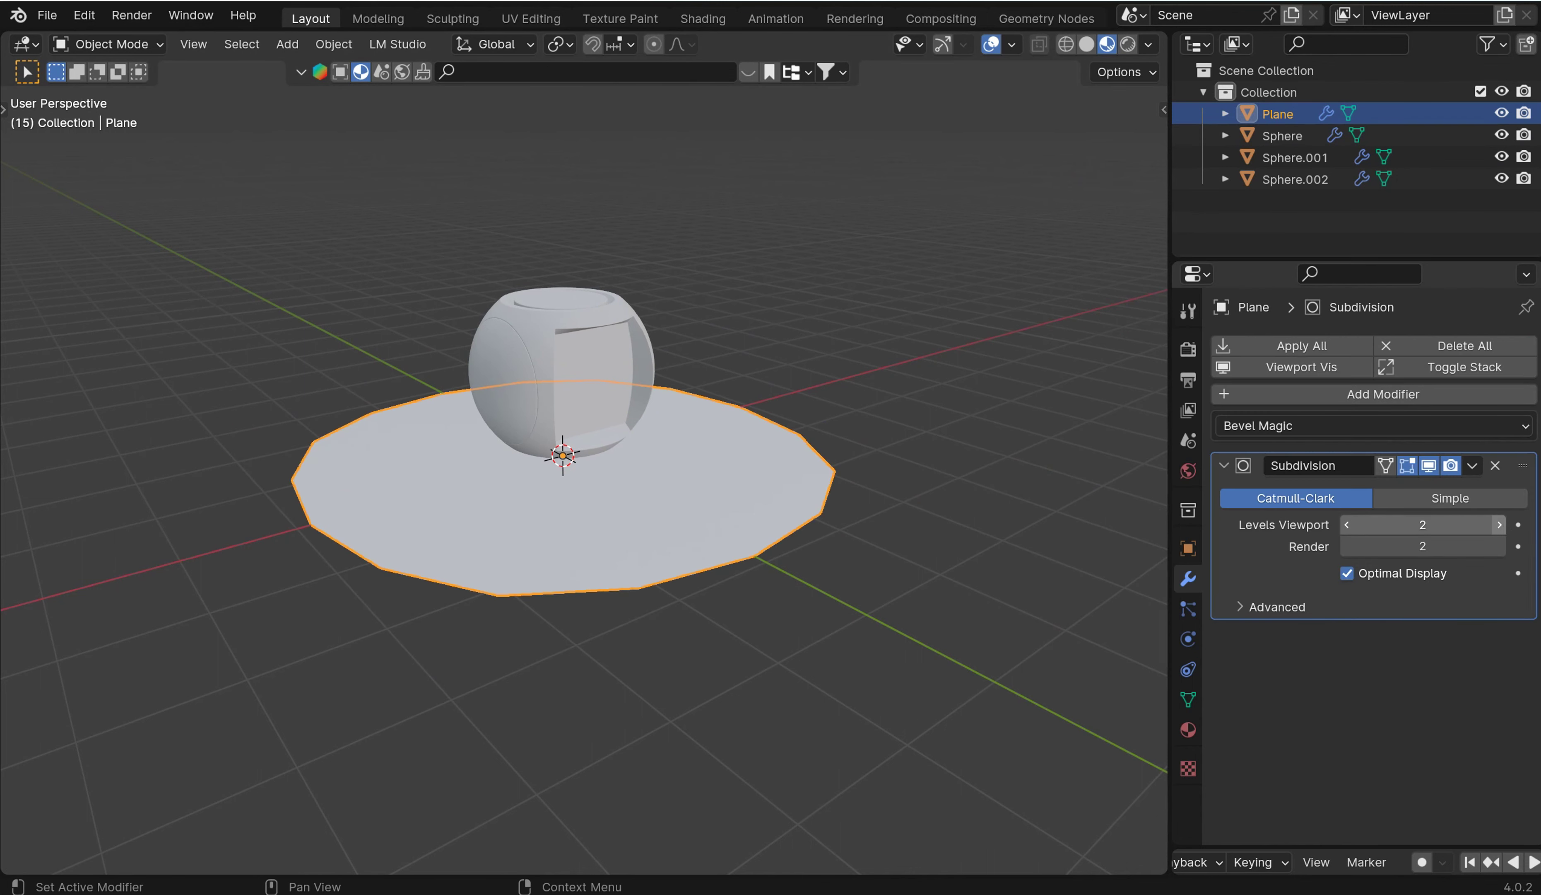
click(1501, 524)
click(1471, 465)
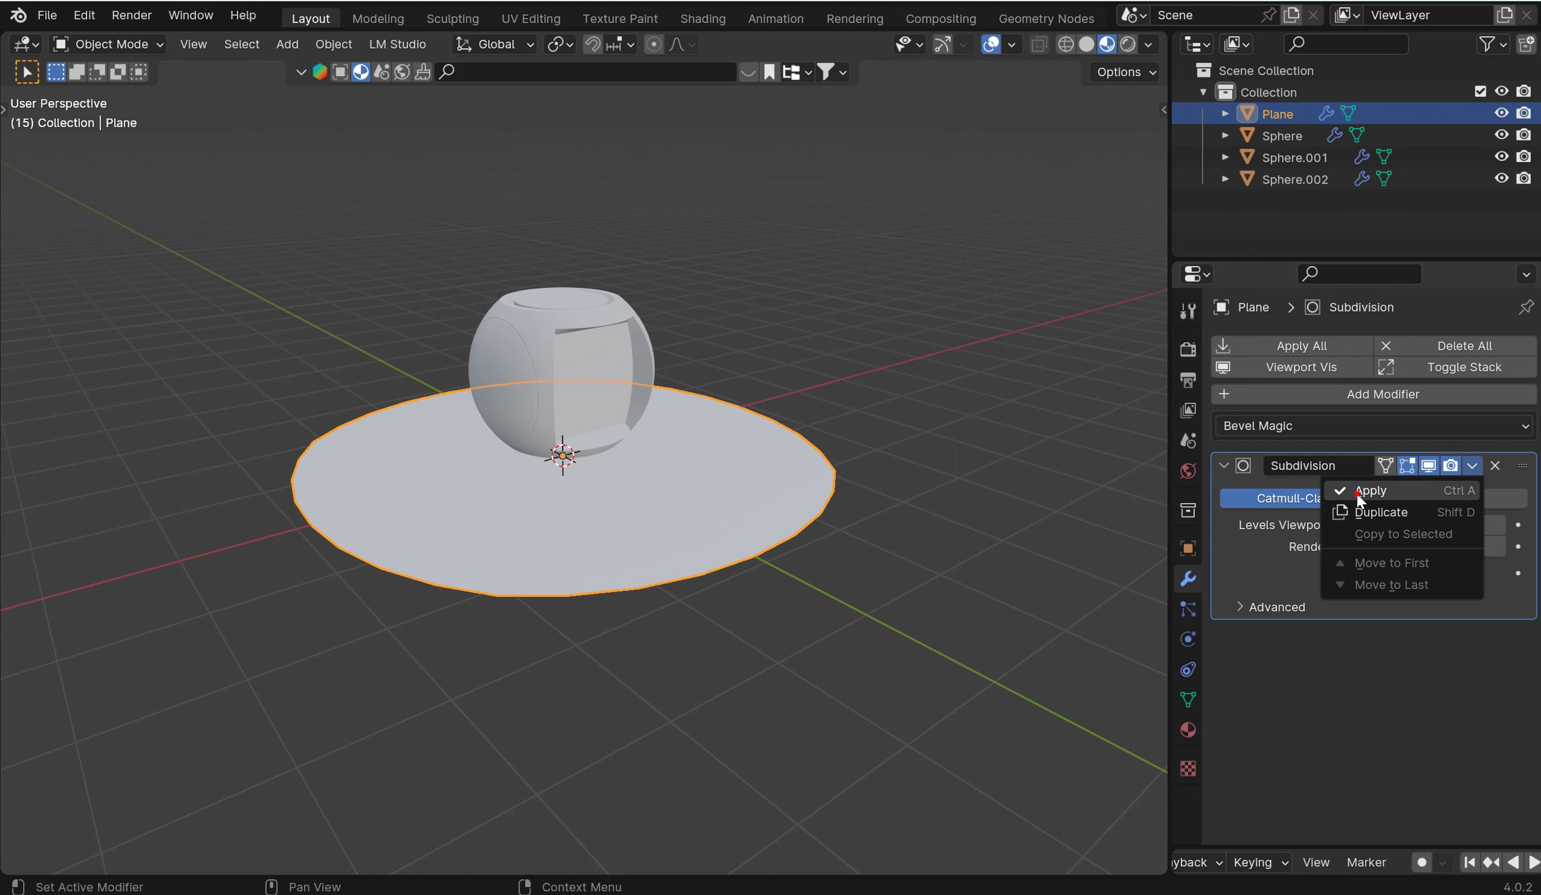
click(1371, 489)
Scale up the rounded floor plane far beyond the sphere and delete it.
key(s)
click(1132, 118)
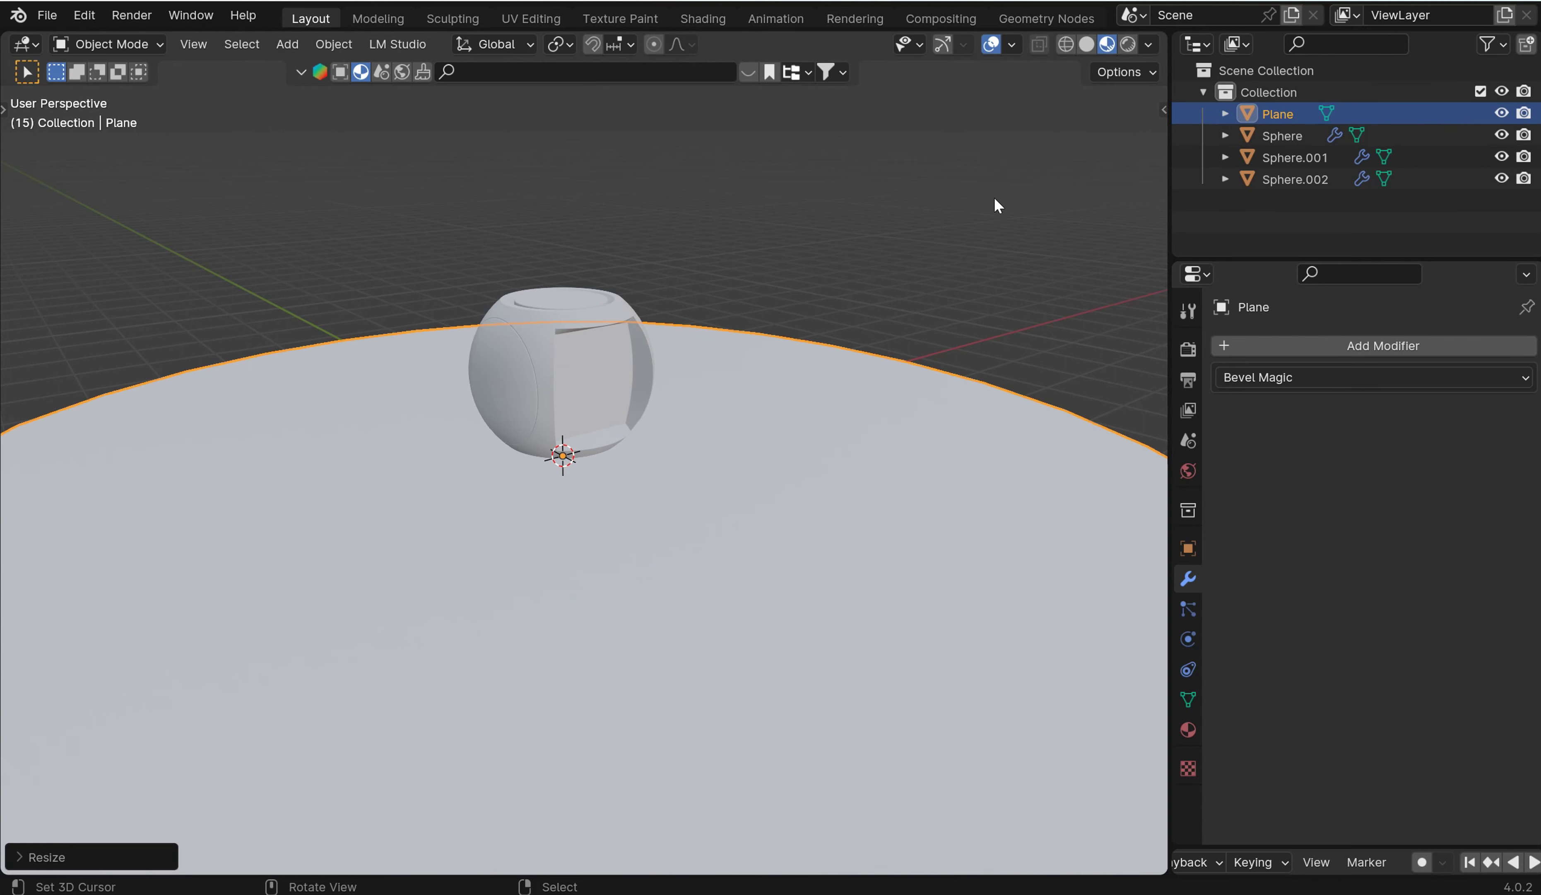
scroll(870, 200, down, 4)
scroll(848, 243, up, 5)
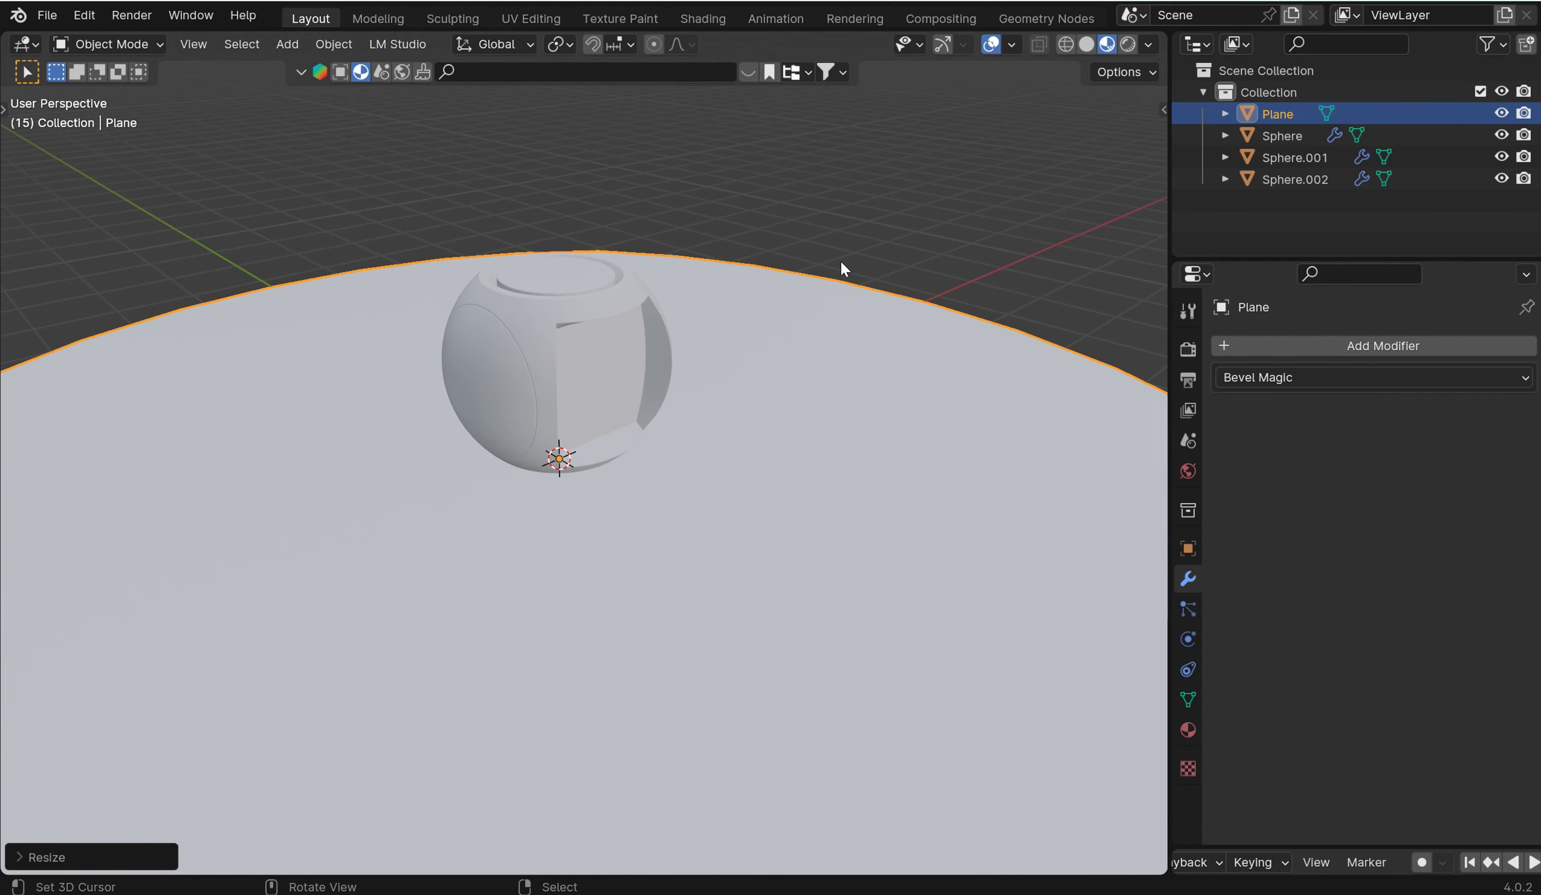
scroll(785, 396, down, 4)
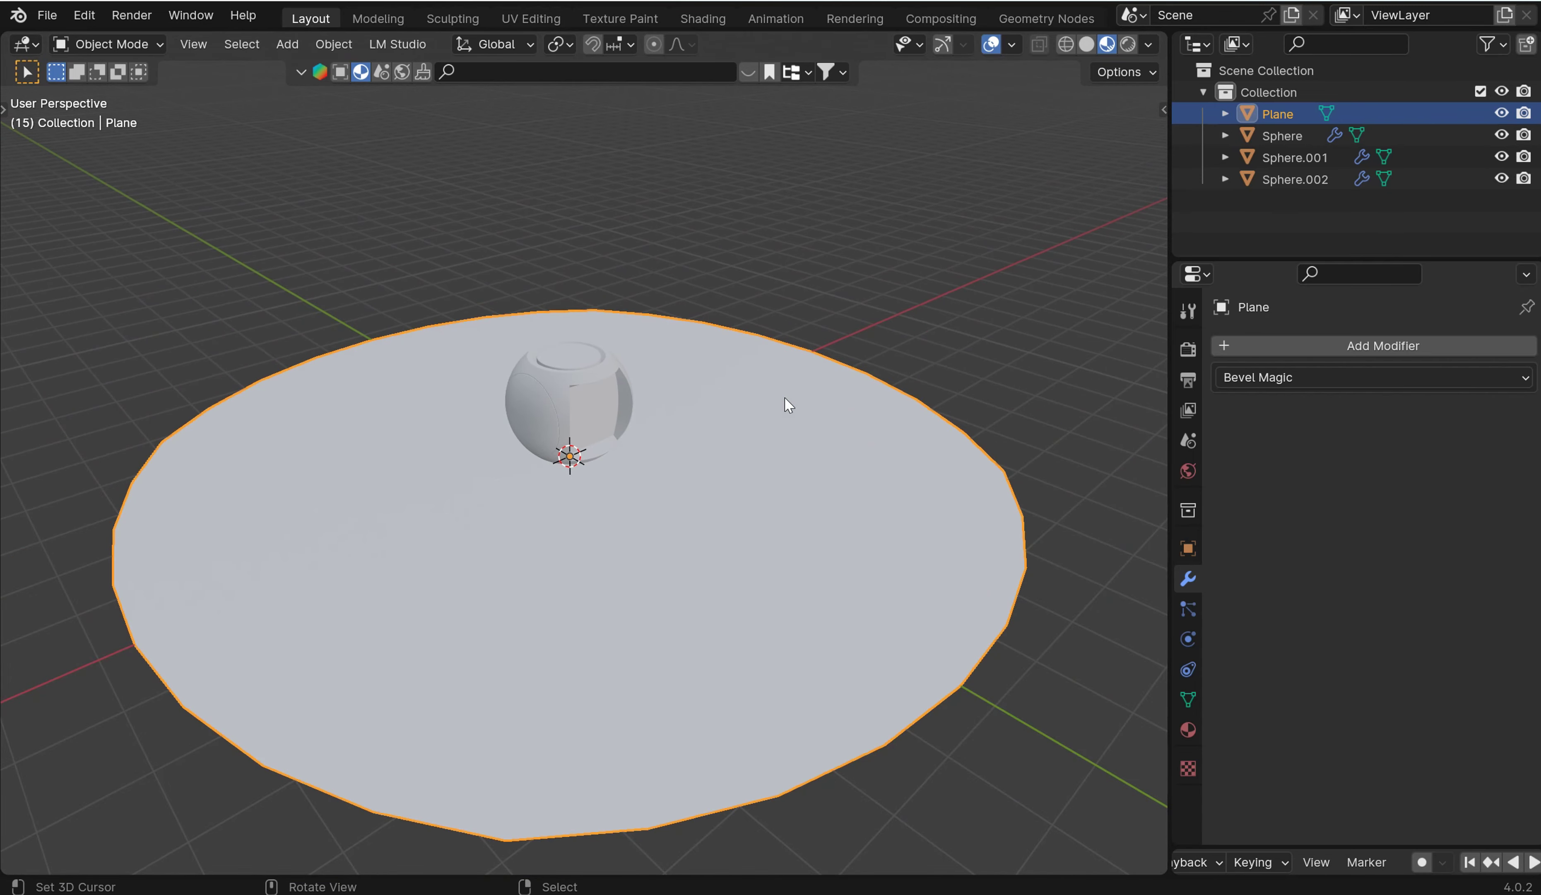
key(Delete)
Add a new square plane beneath the sphere and scale it up as the backdrop's floor.
key(shift+a)
mouse_move(706, 170)
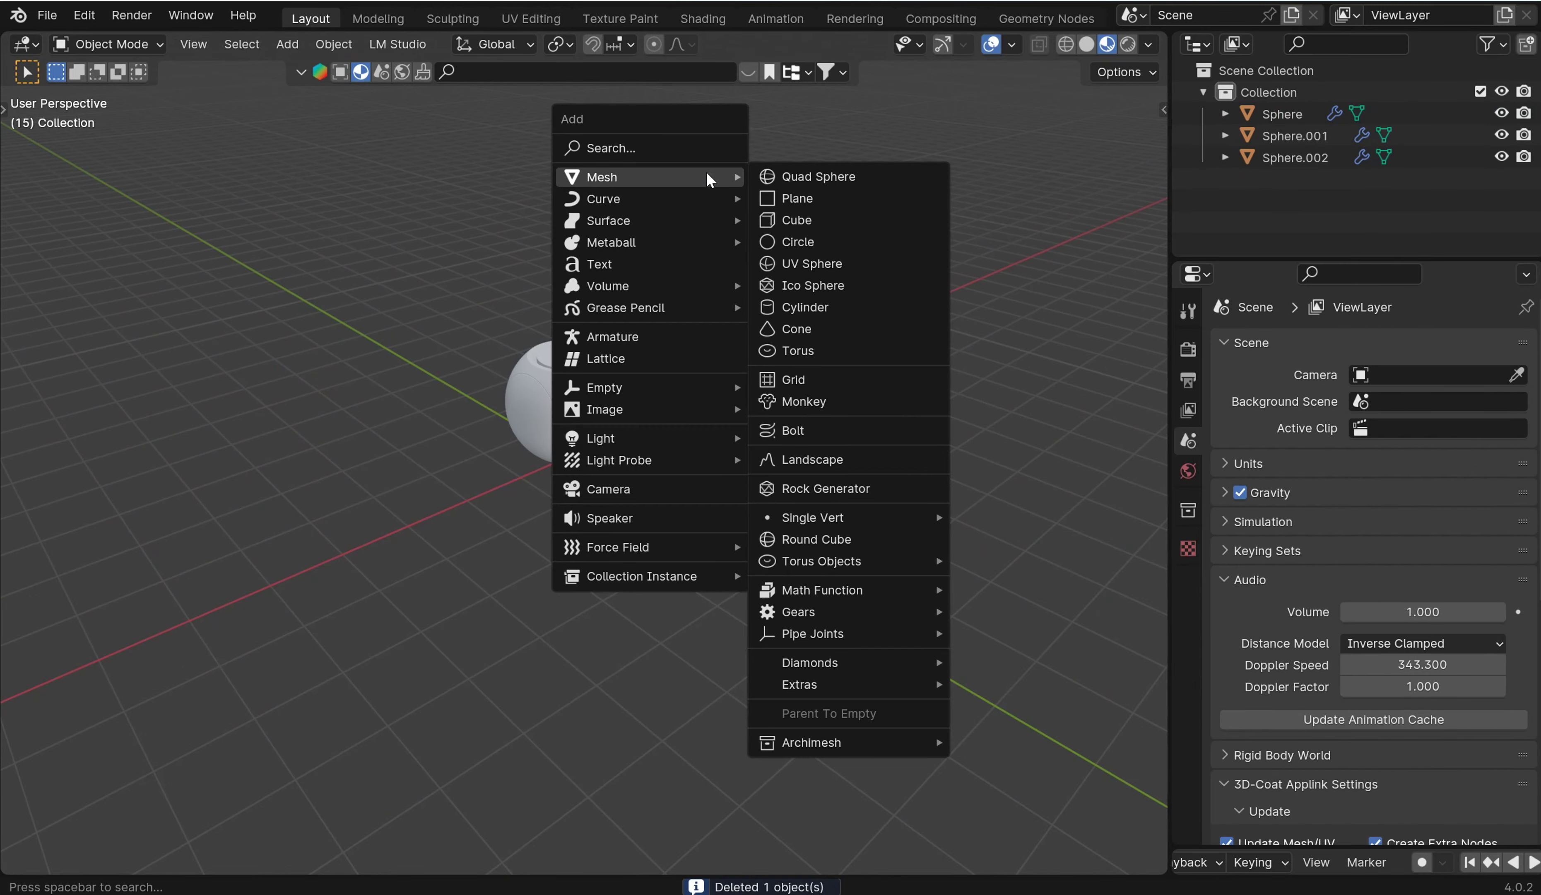
click(787, 201)
key(s)
click(1017, 135)
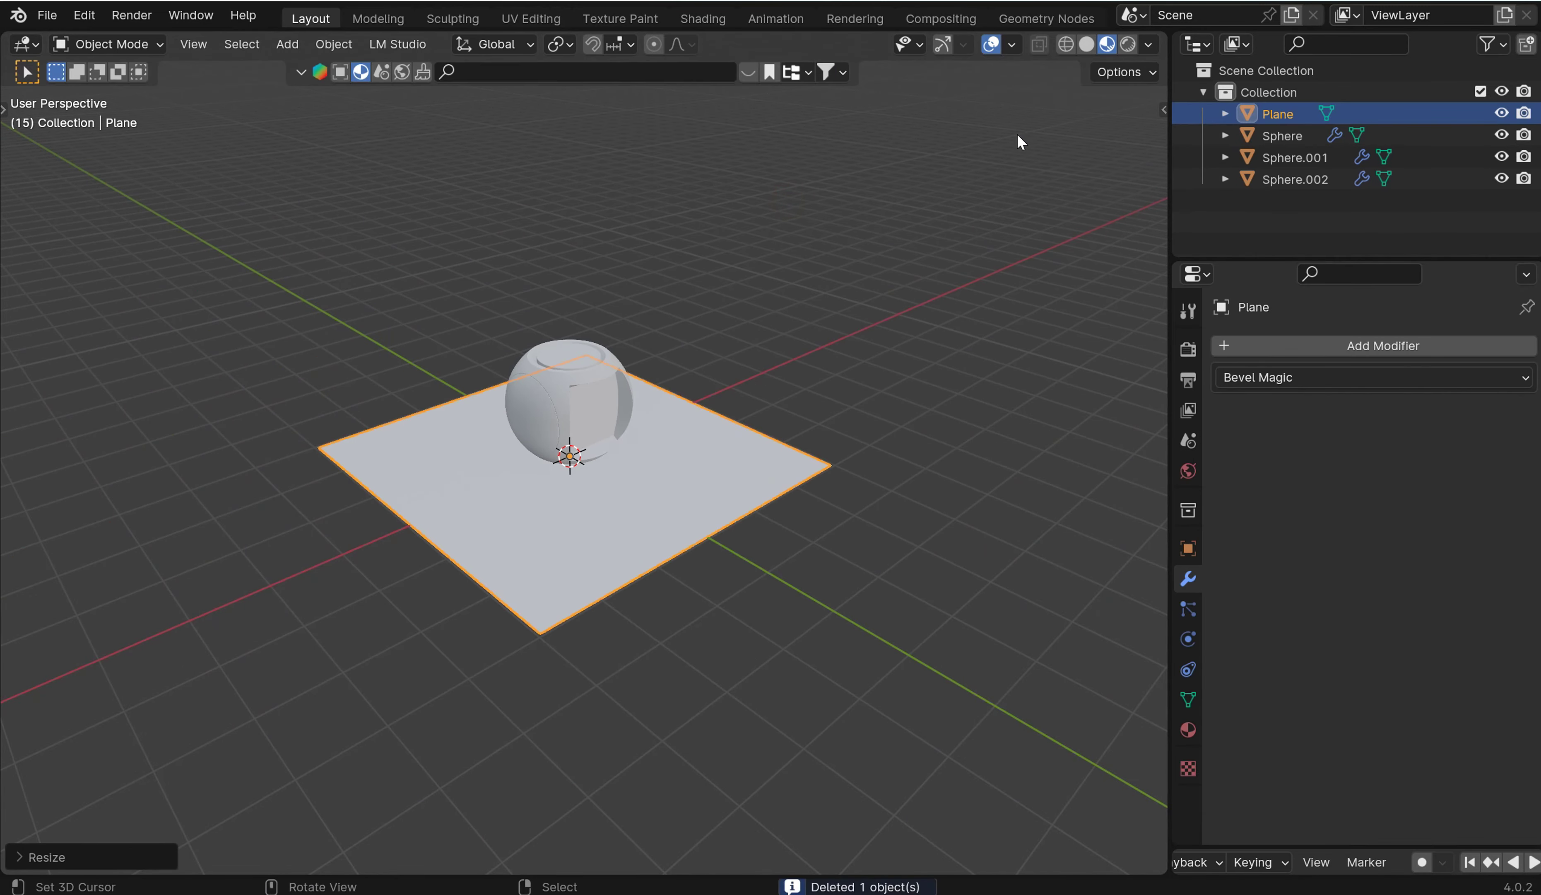
Extrude the plane's edge behind the sphere upward about 3.3 m along Z to form a back wall.
key(Tab)
key(Tab)
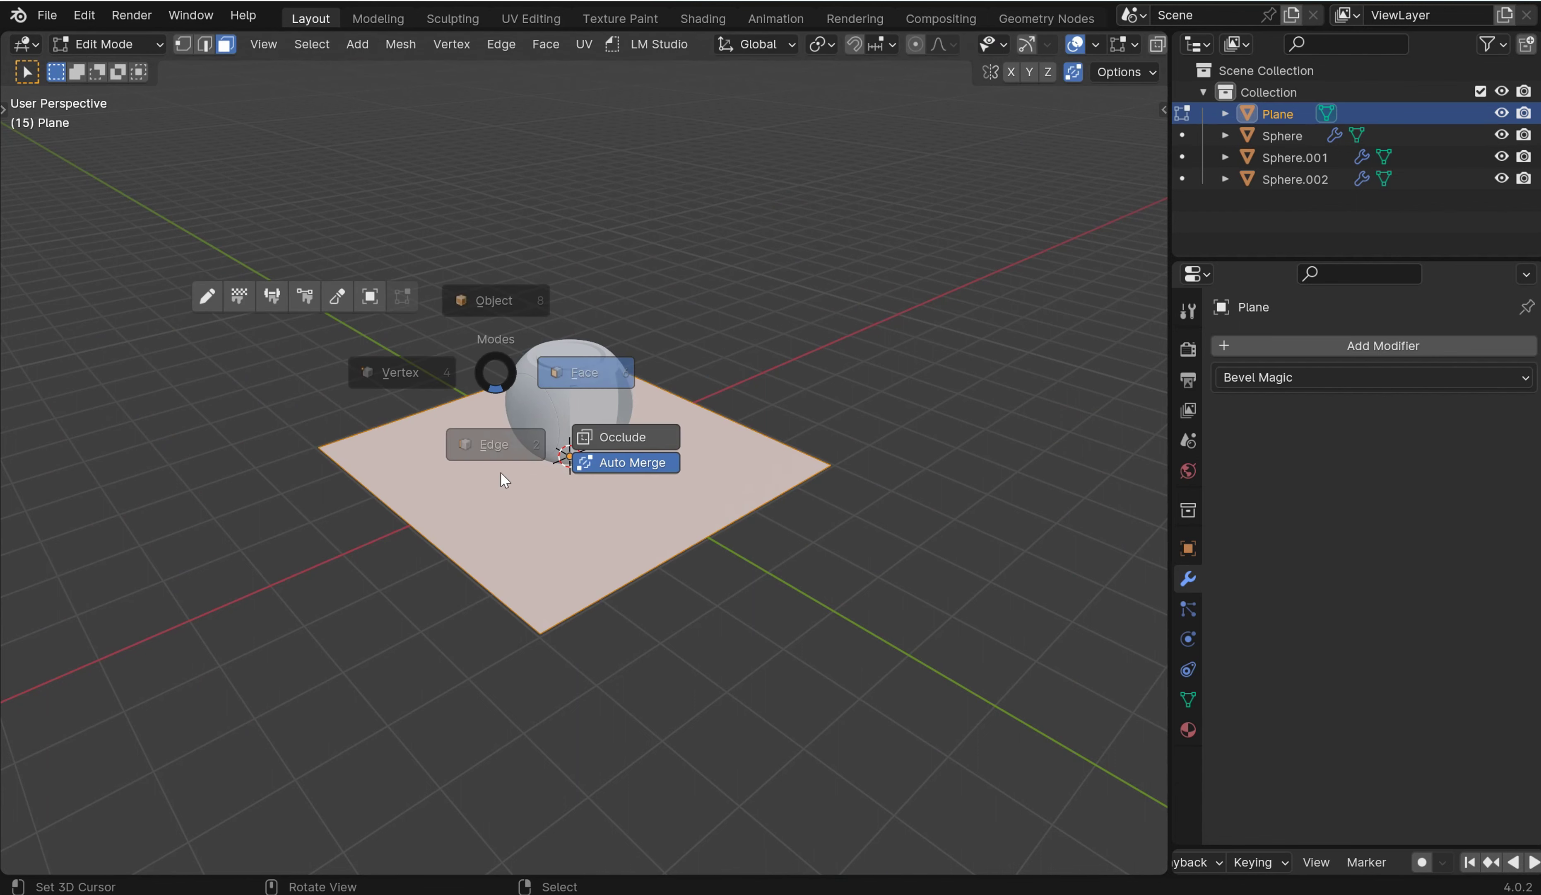
right_click(474, 391)
key(e)
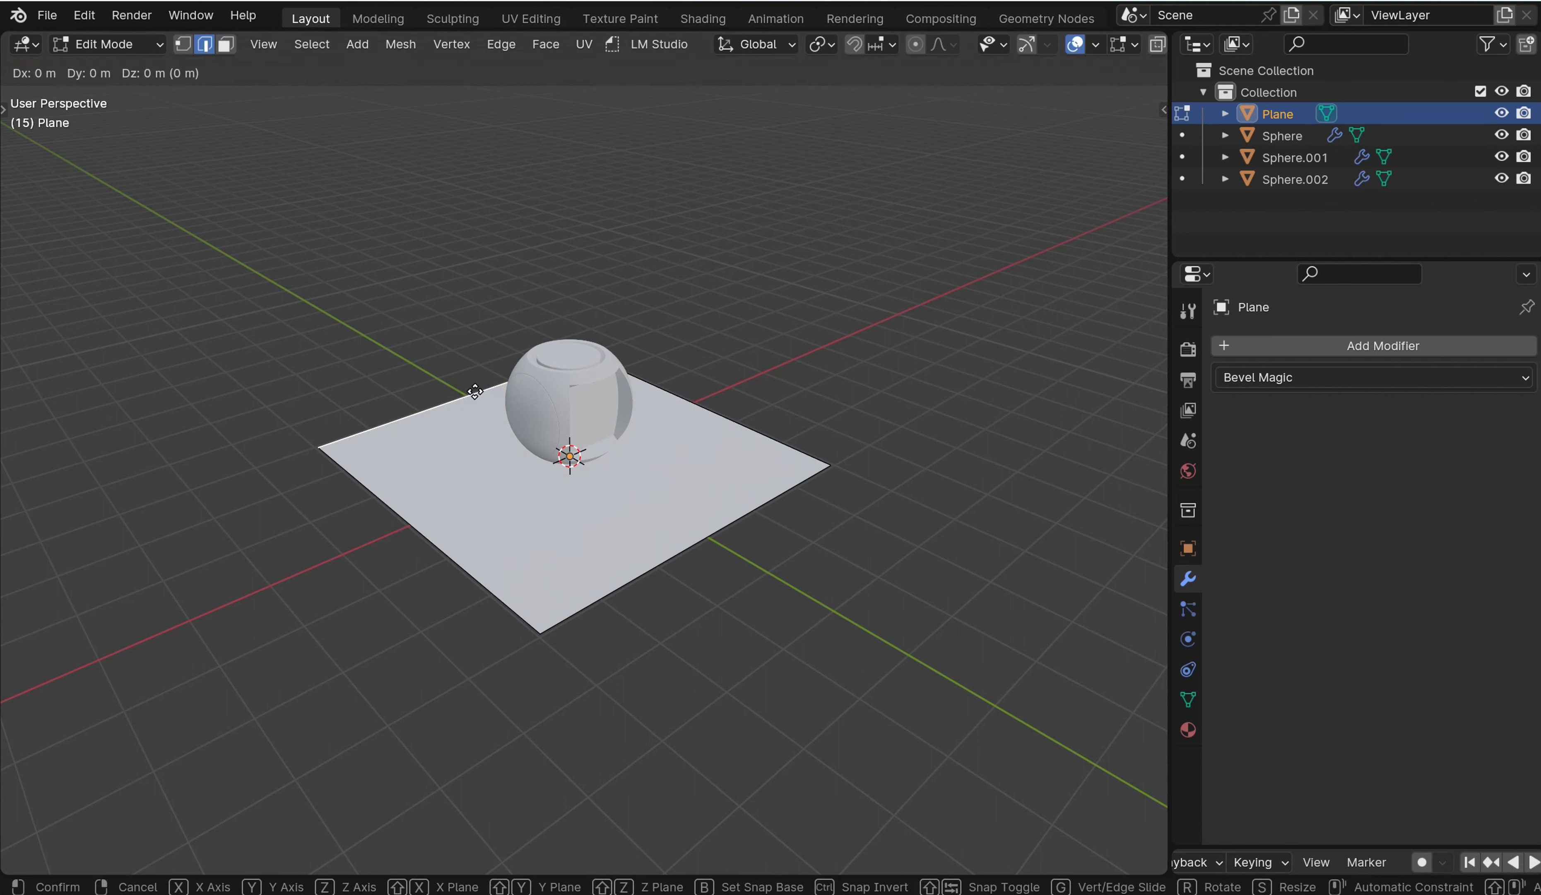
key(z)
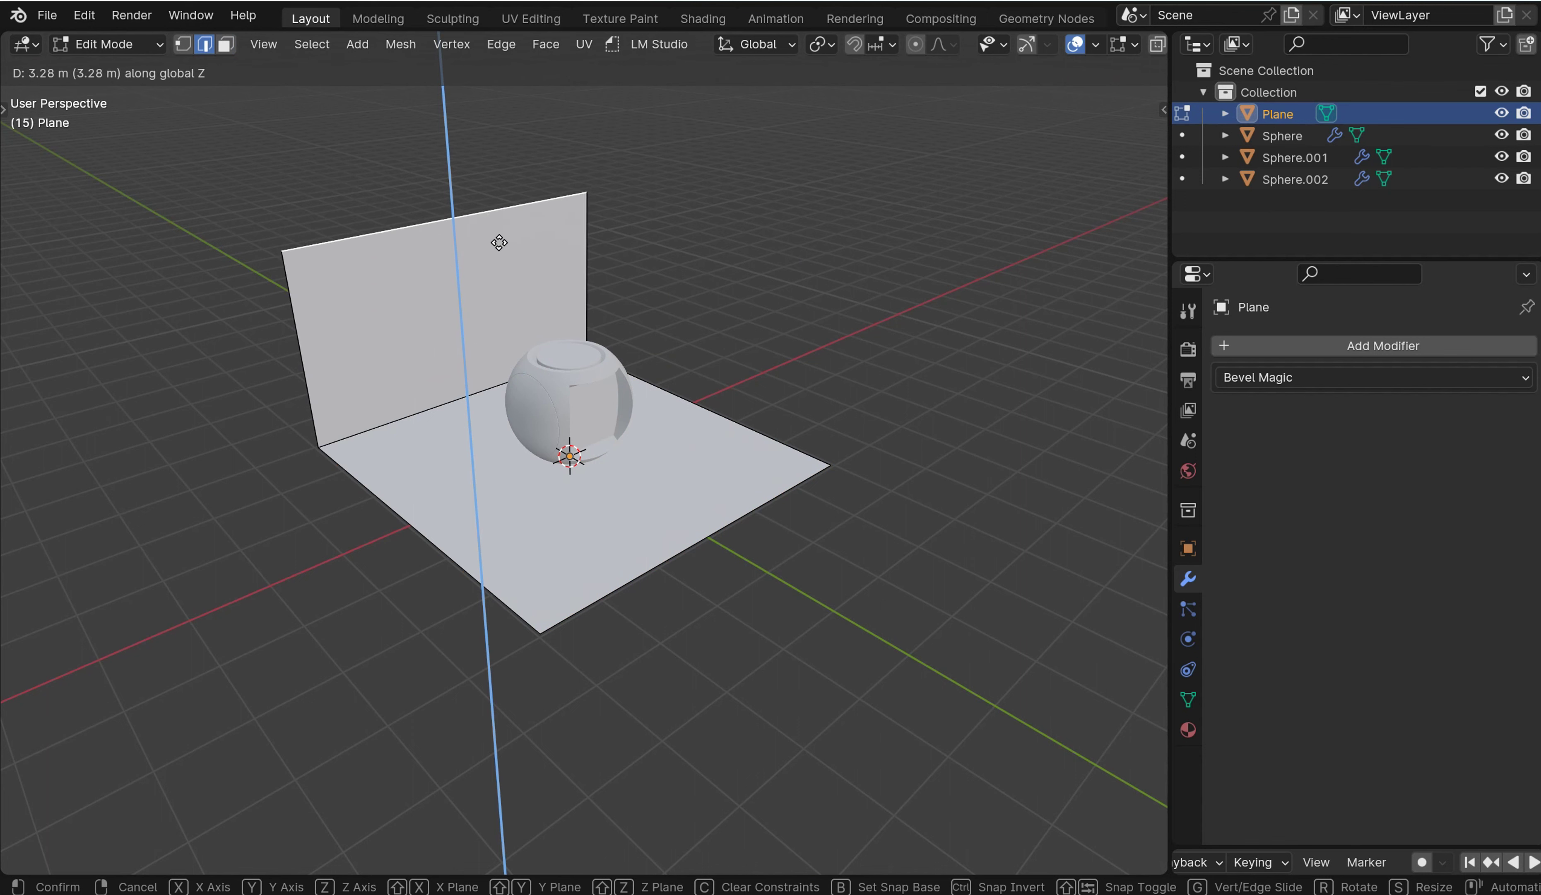
click(499, 215)
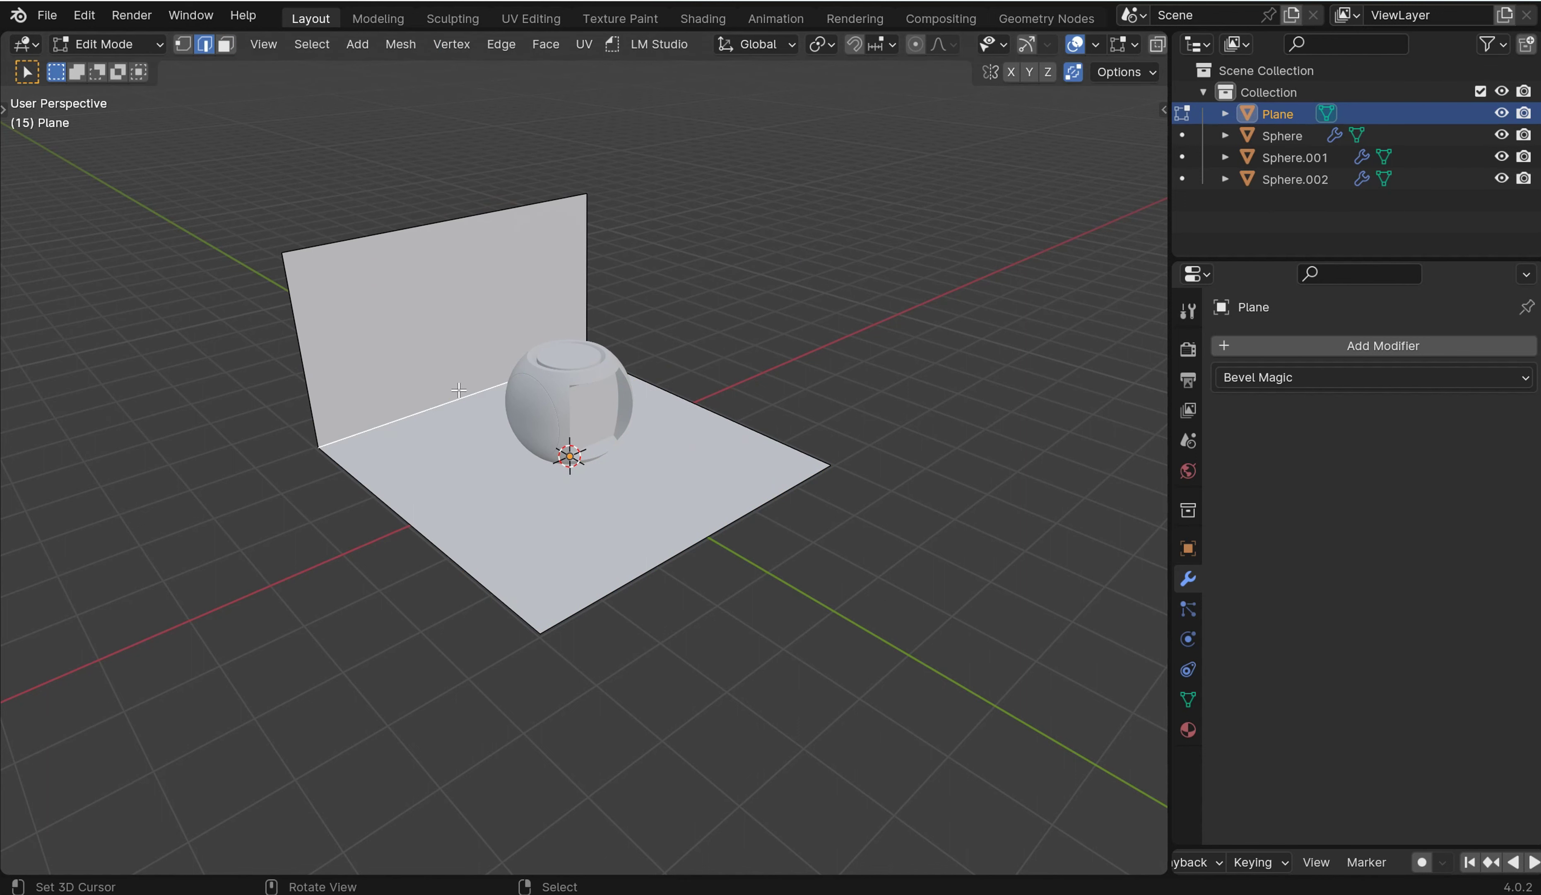
Bevel the edge between floor and back wall about 1.07 m wide with 16 segments.
middle_drag(458, 389, 435, 405)
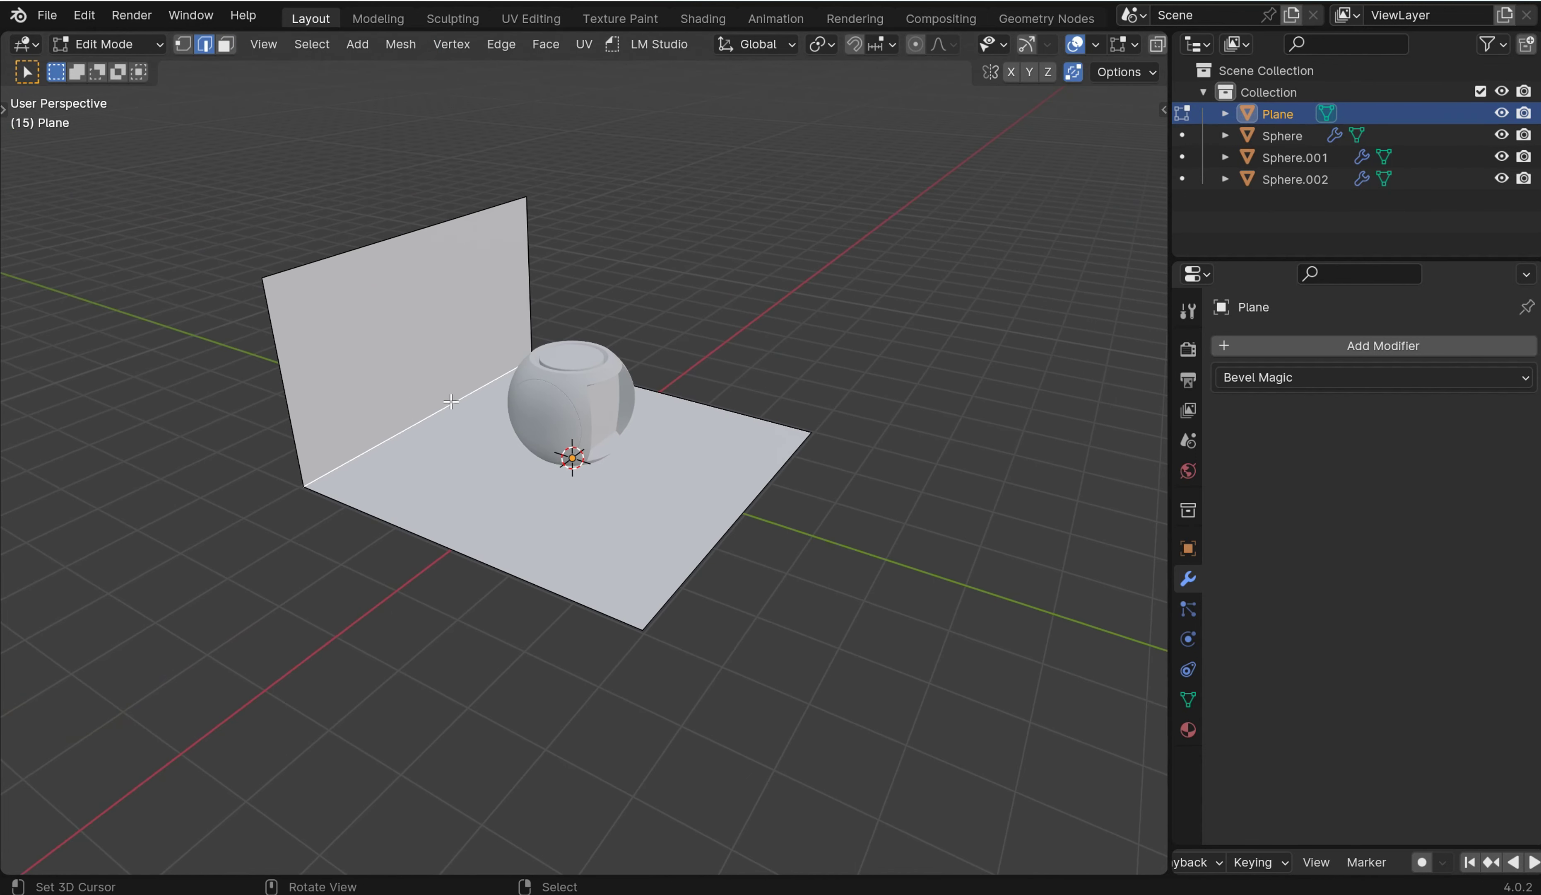
key(ctrl+b)
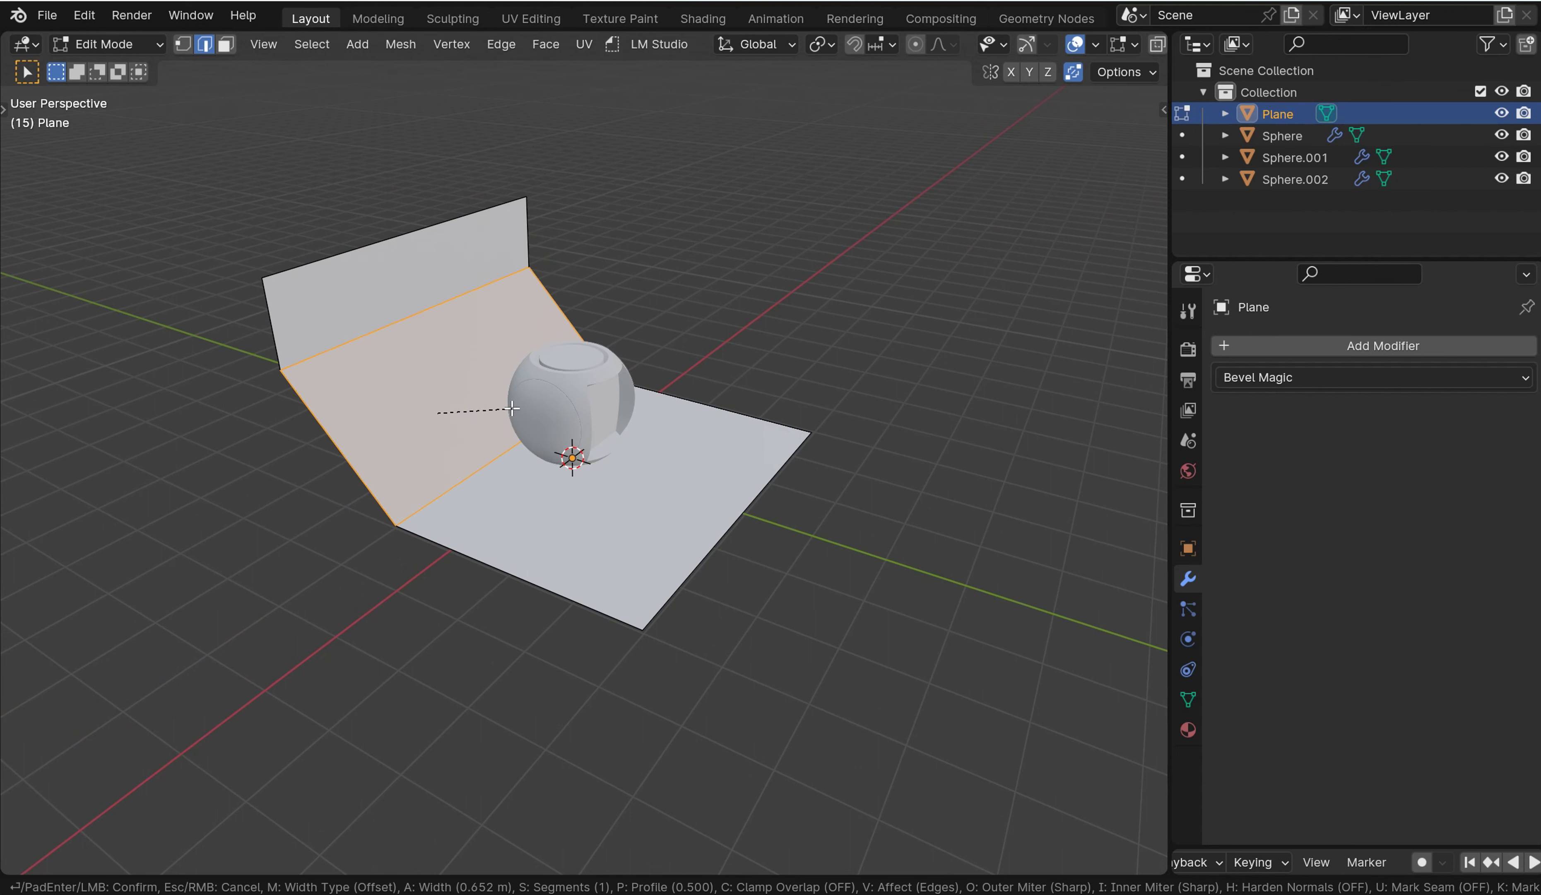
scroll(512, 408, up, 14)
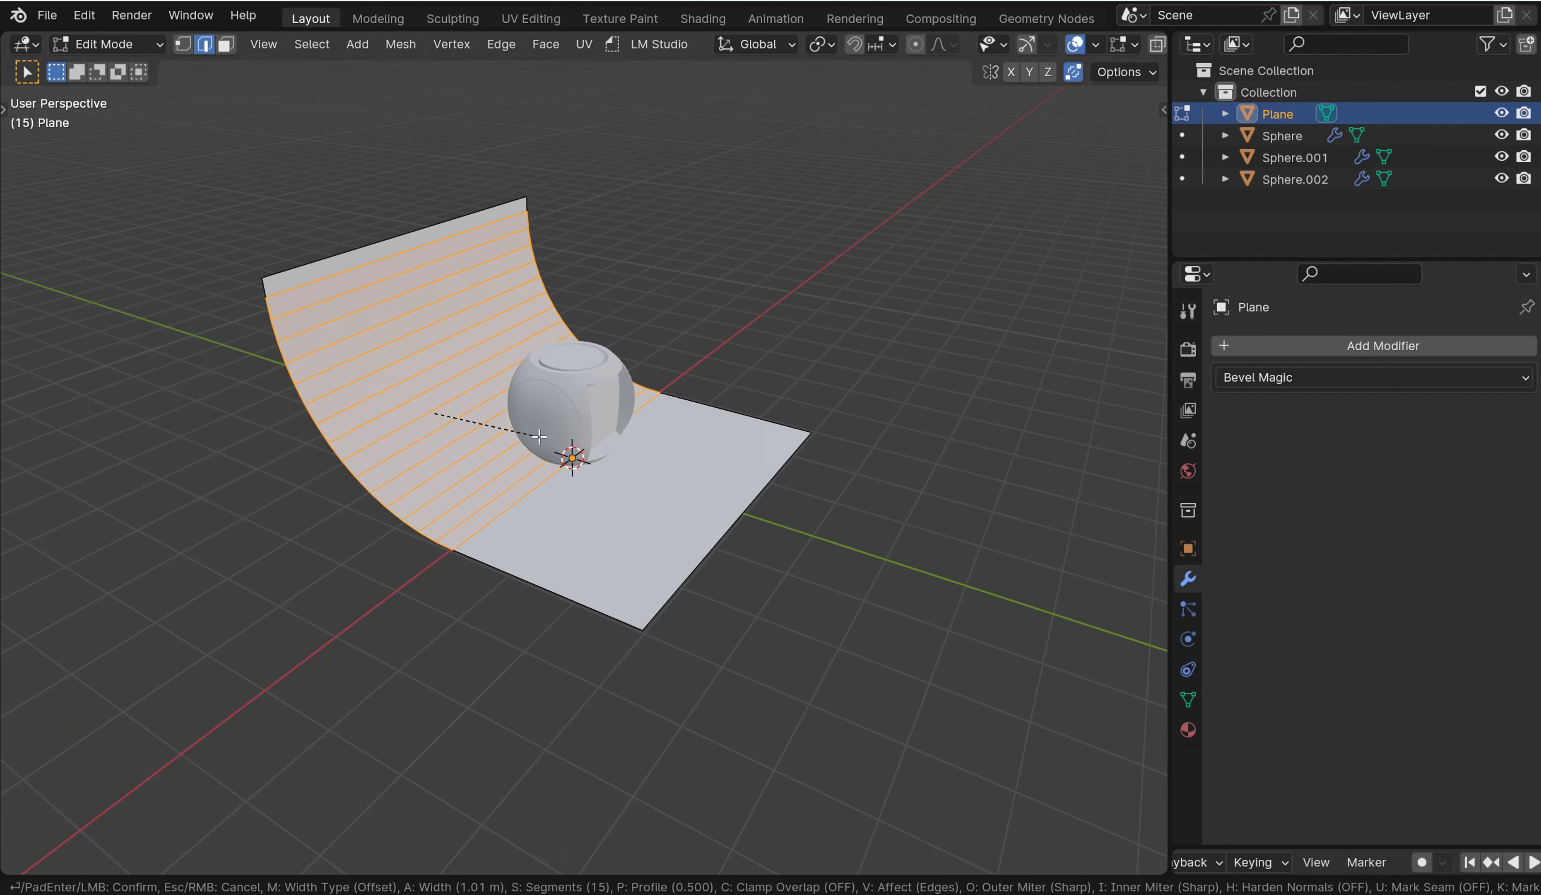
scroll(540, 437, up, 1)
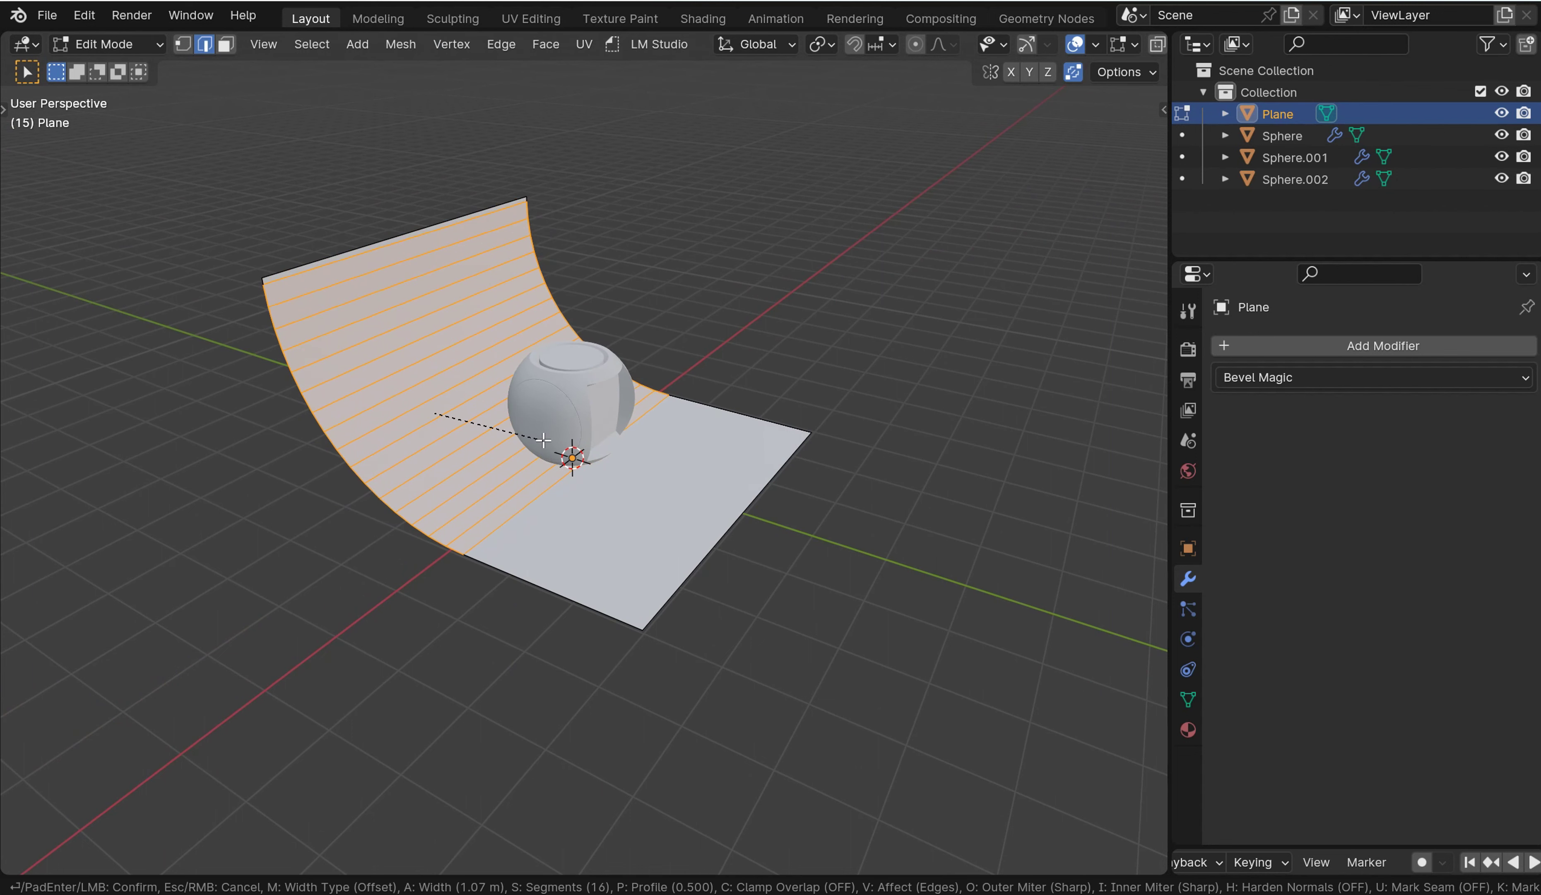
click(540, 439)
Return to Object Mode and apply Shade Smooth to the curved backdrop.
key(Tab)
key(q)
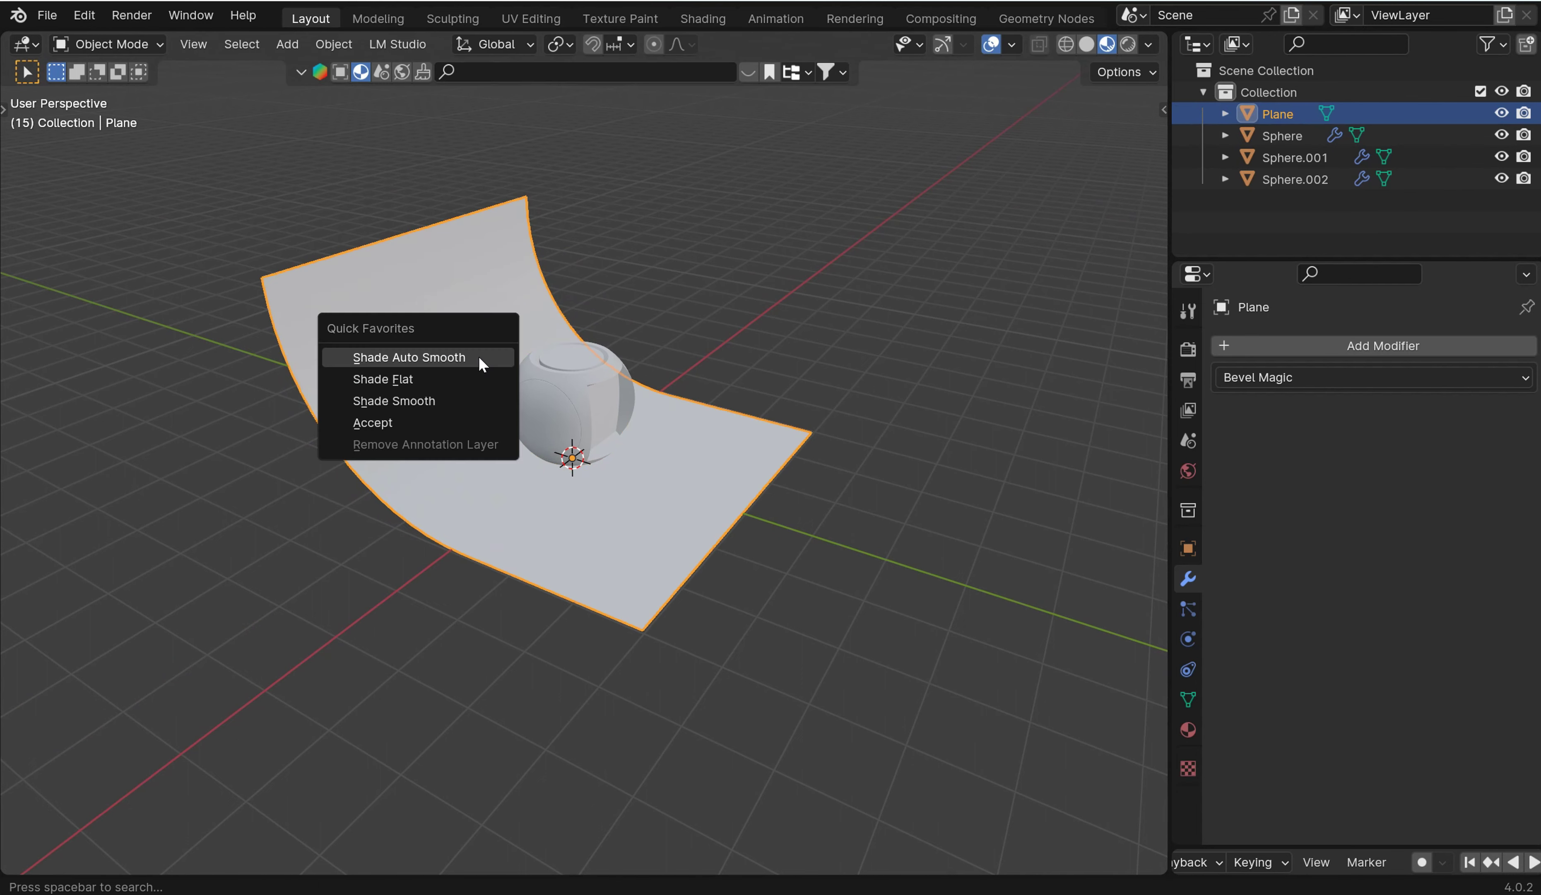
click(423, 394)
Scale up the curved backdrop and stretch it along the Y axis by about 1.16.
middle_drag(772, 371, 915, 334)
key(s)
click(694, 349)
key(s)
key(y)
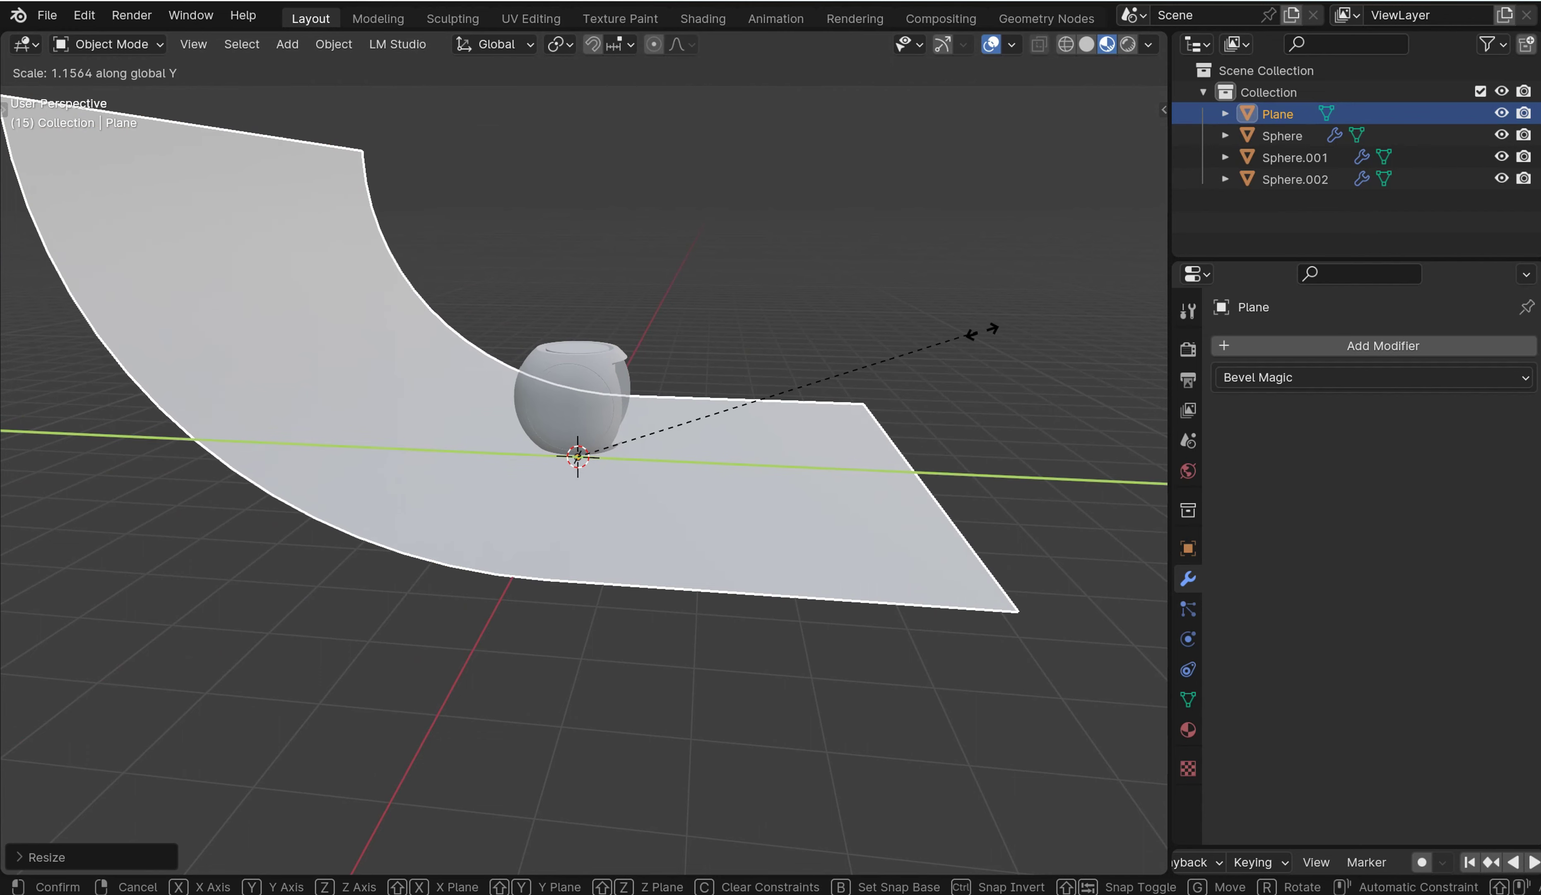
click(983, 330)
Add a camera and align it to a slightly angled close view of the sphere's front recess.
middle_drag(1031, 330, 882, 342)
key(KP_1)
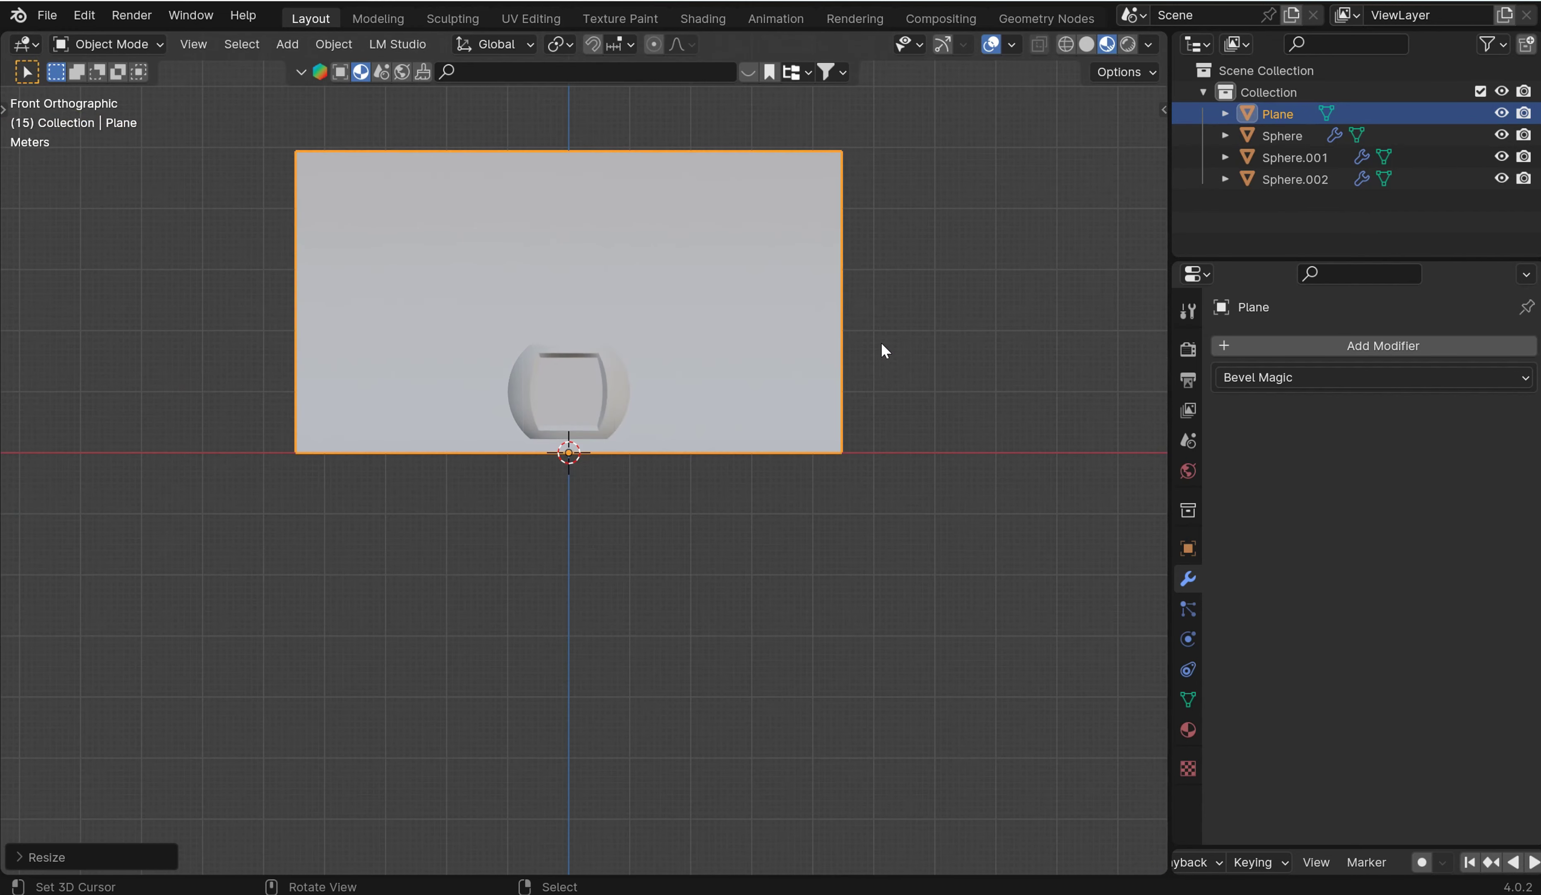
scroll(859, 330, up, 7)
shift+middle_drag(773, 284, 787, 454)
scroll(752, 380, down, 1)
middle_drag(751, 380, 784, 399)
scroll(784, 399, up, 3)
key(shift+a)
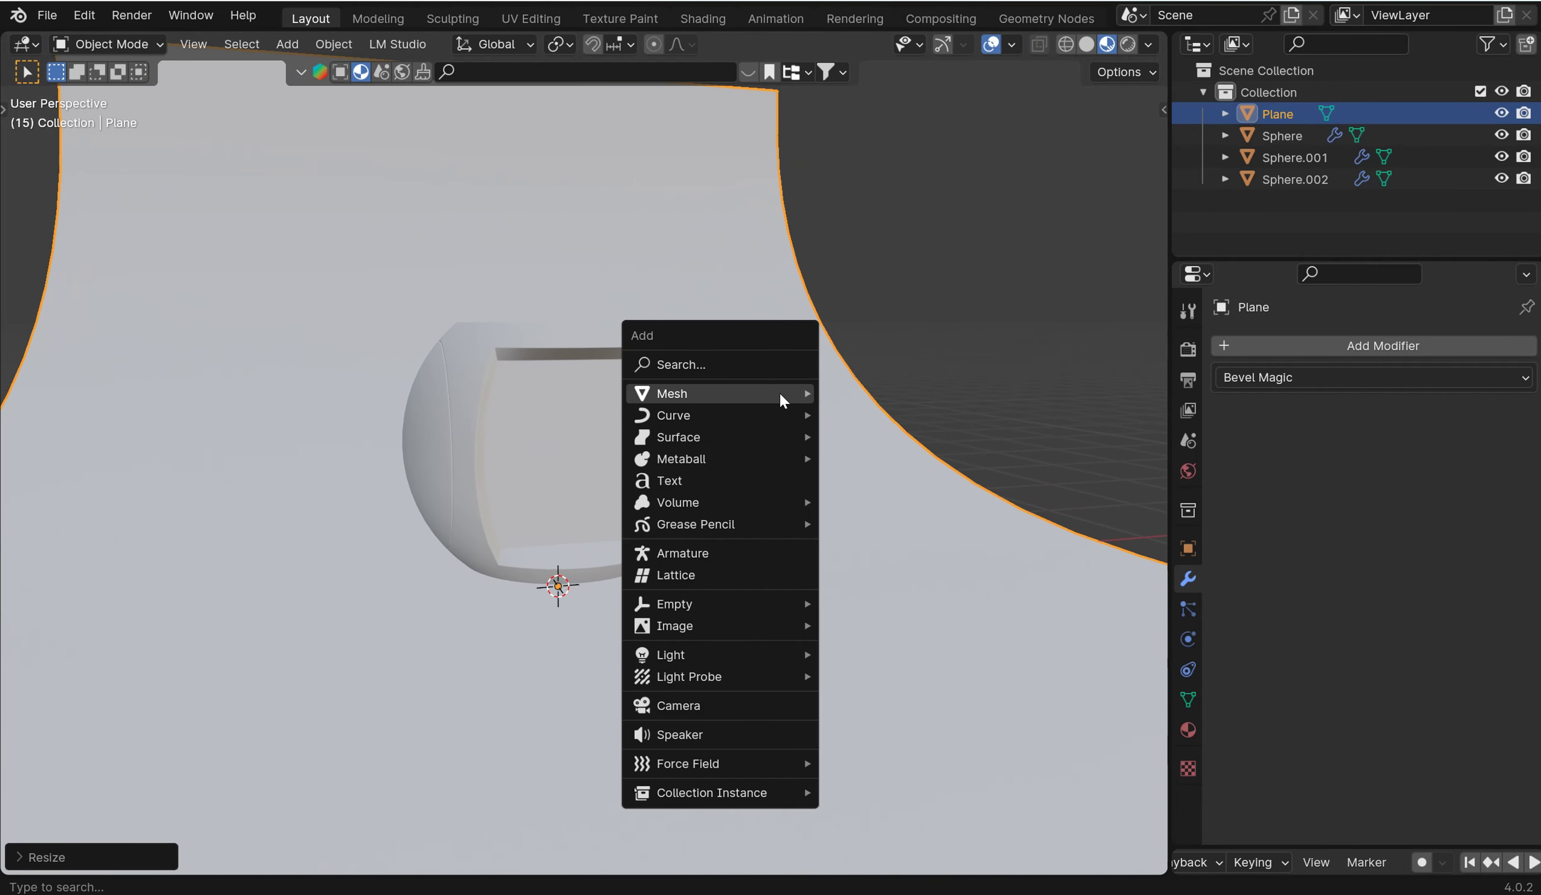
click(700, 707)
key(ctrl+alt+KP_0)
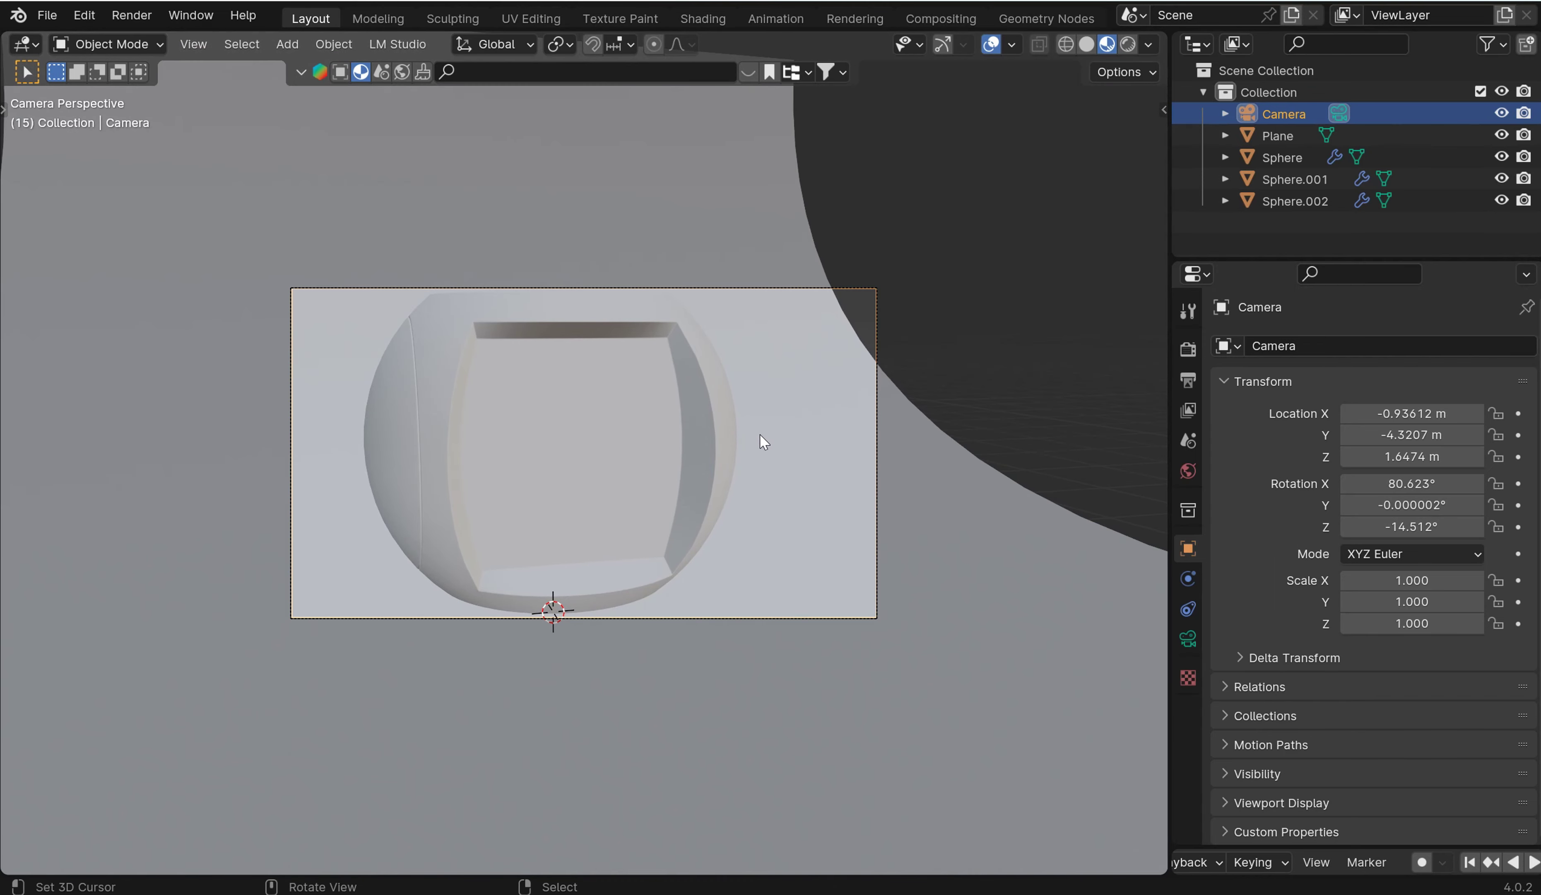
Shift the camera sideways and rotate the backdrop about Z so the curved wall fills the space behind the sphere.
key(g)
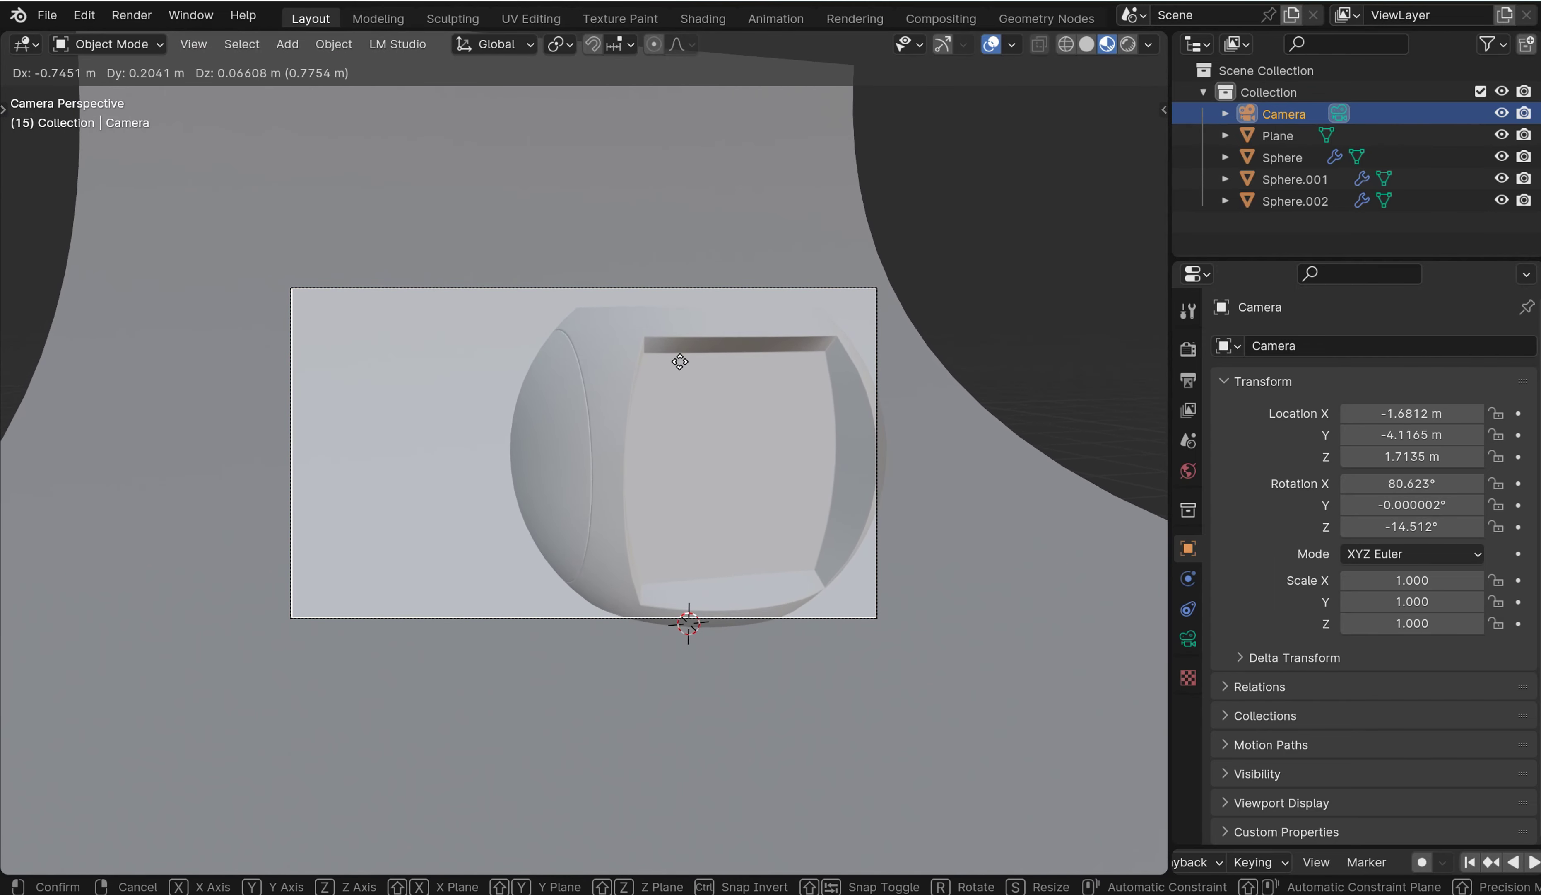
click(678, 362)
click(837, 242)
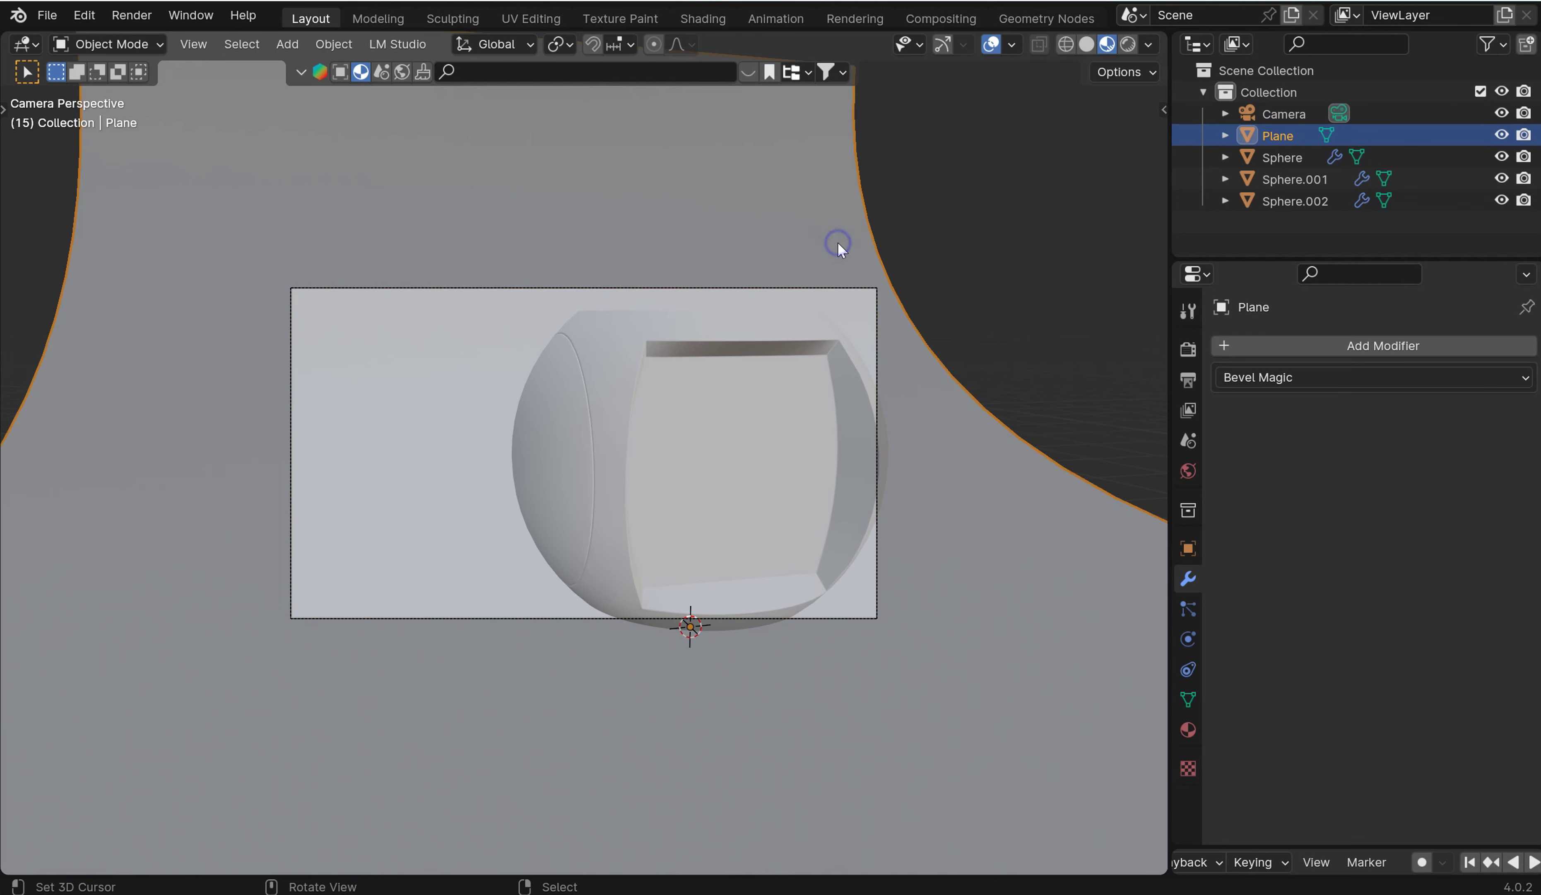
key(r)
key(z)
click(920, 242)
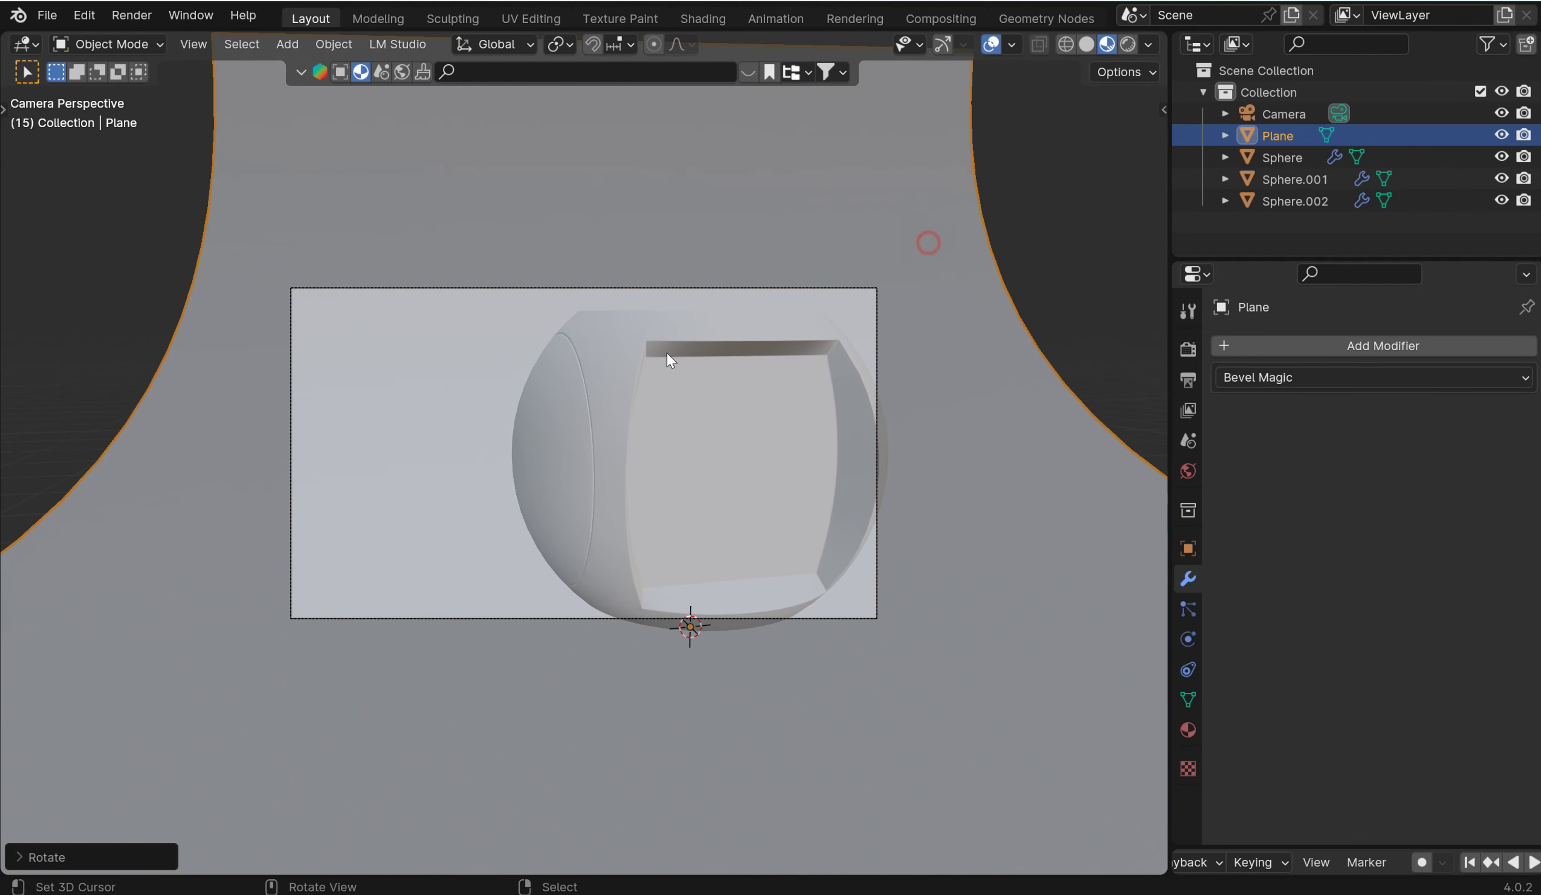
Select the camera and move it to bring the sphere back toward the middle of the frame.
click(706, 286)
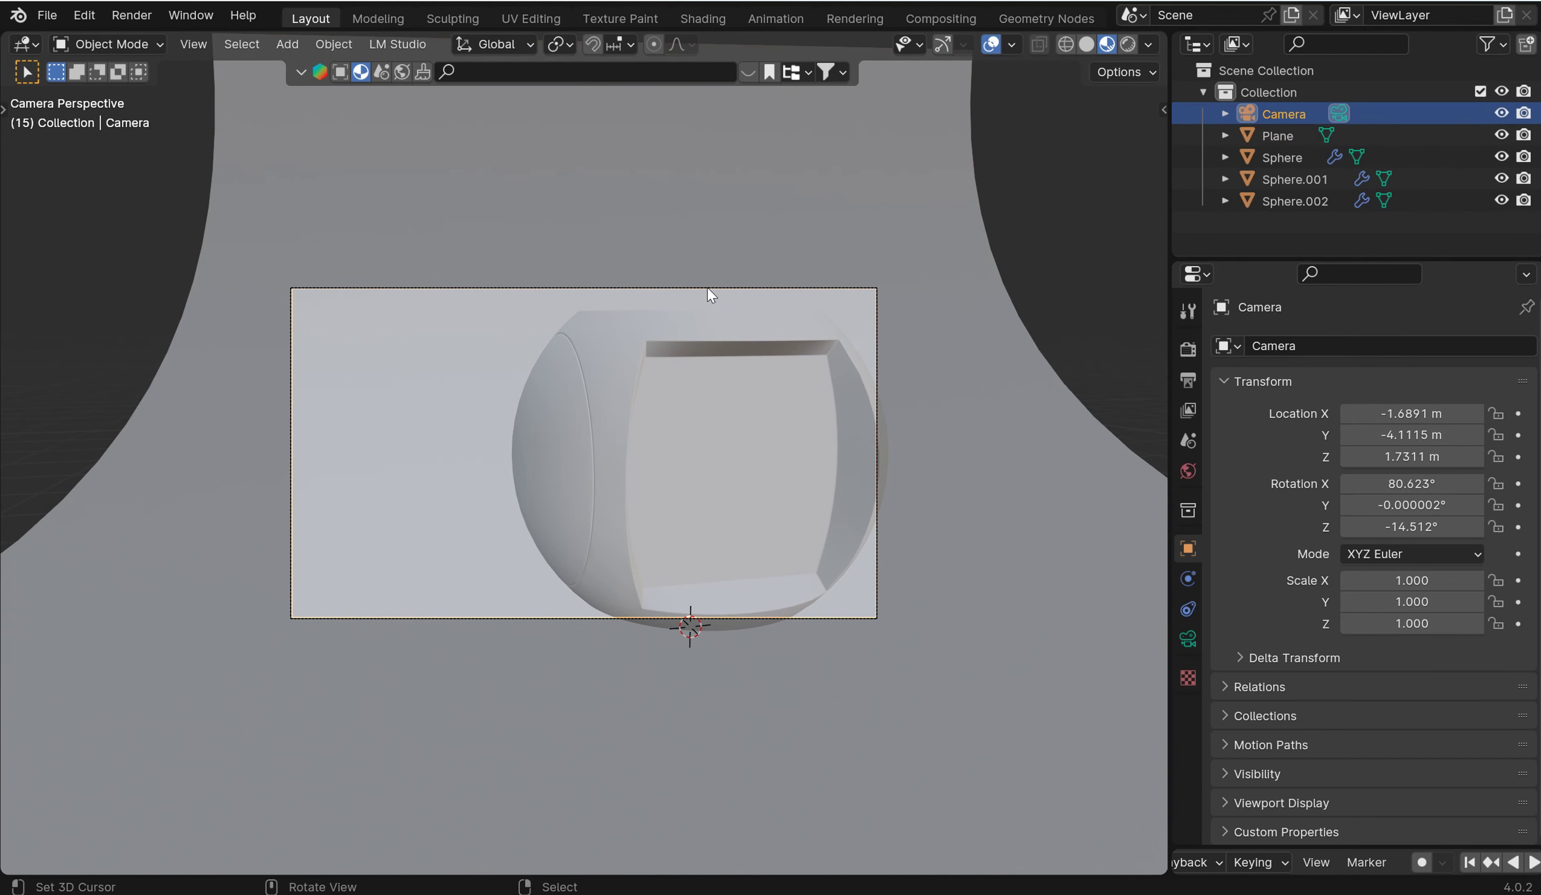
click(707, 287)
click(709, 286)
key(g)
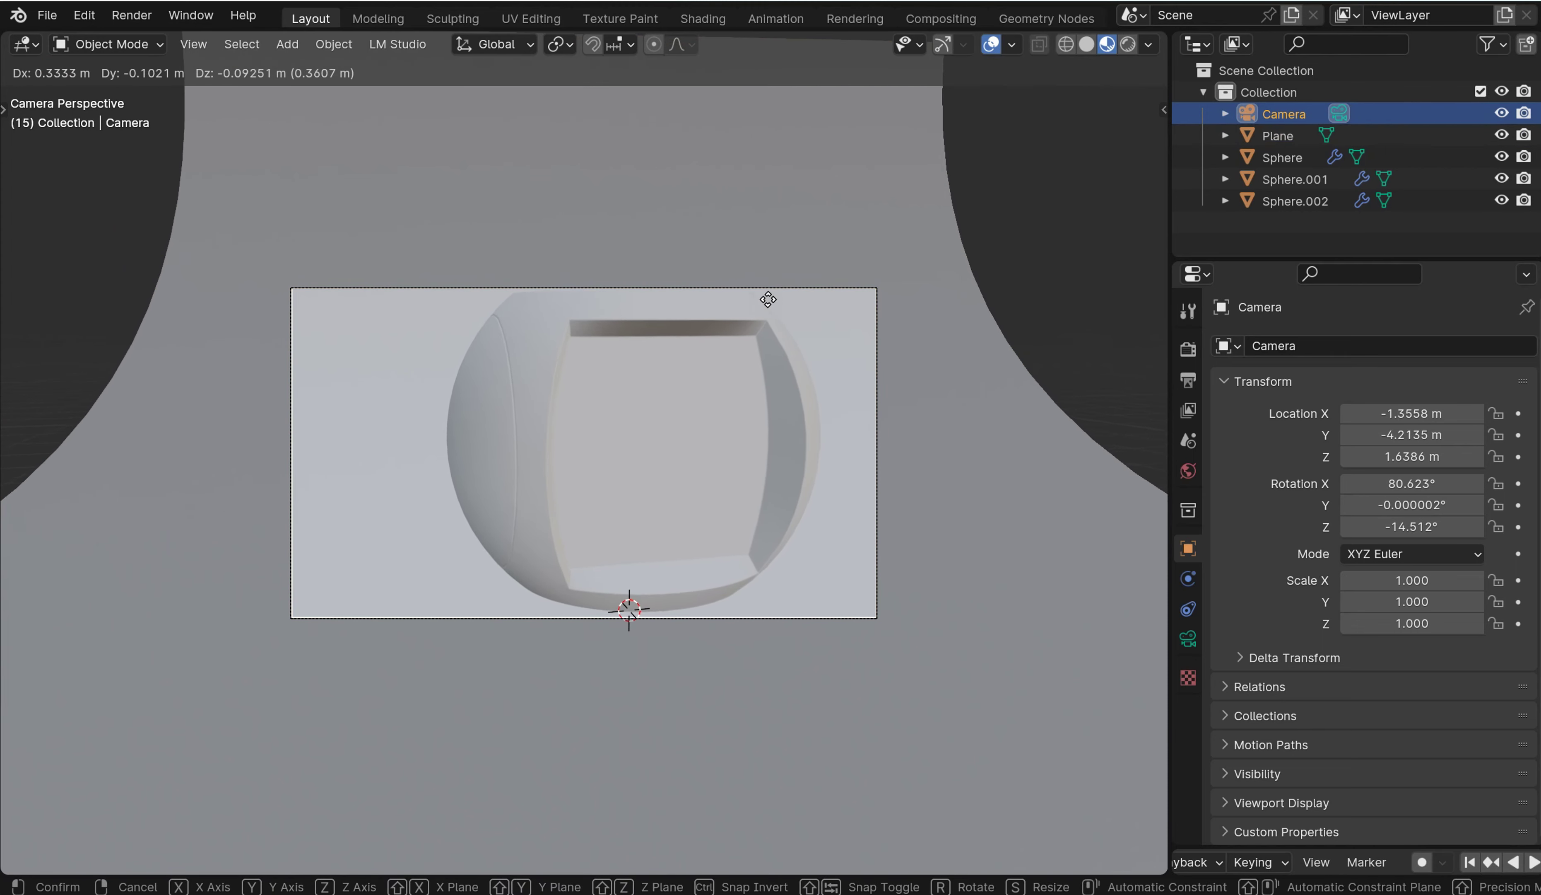
click(781, 294)
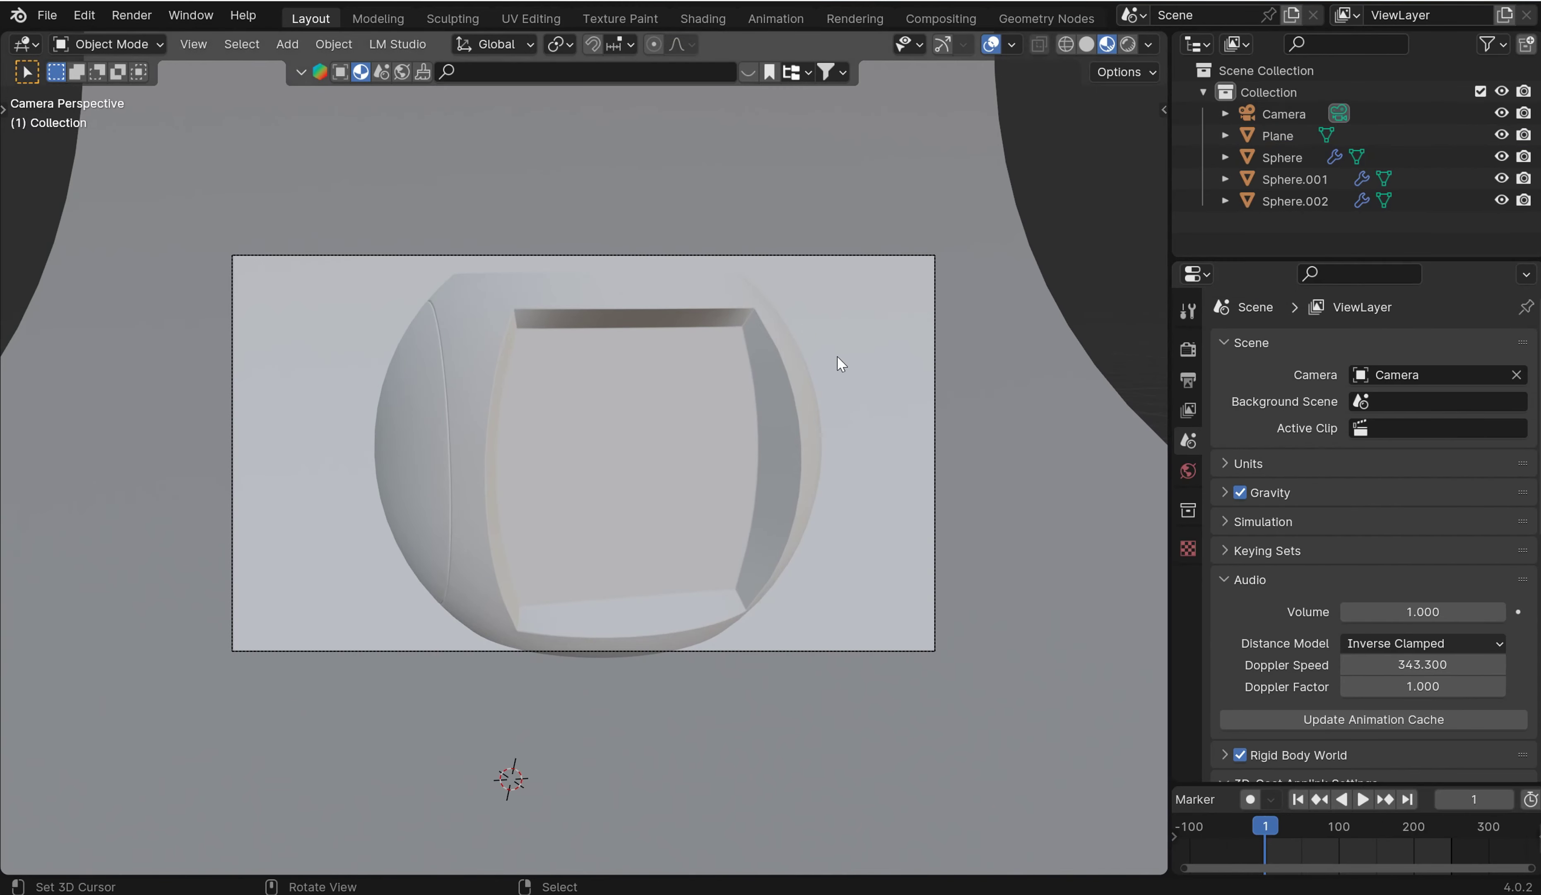
Select the camera again and, looking through it, tilt it upward about its local X axis.
middle_drag(841, 364, 856, 361)
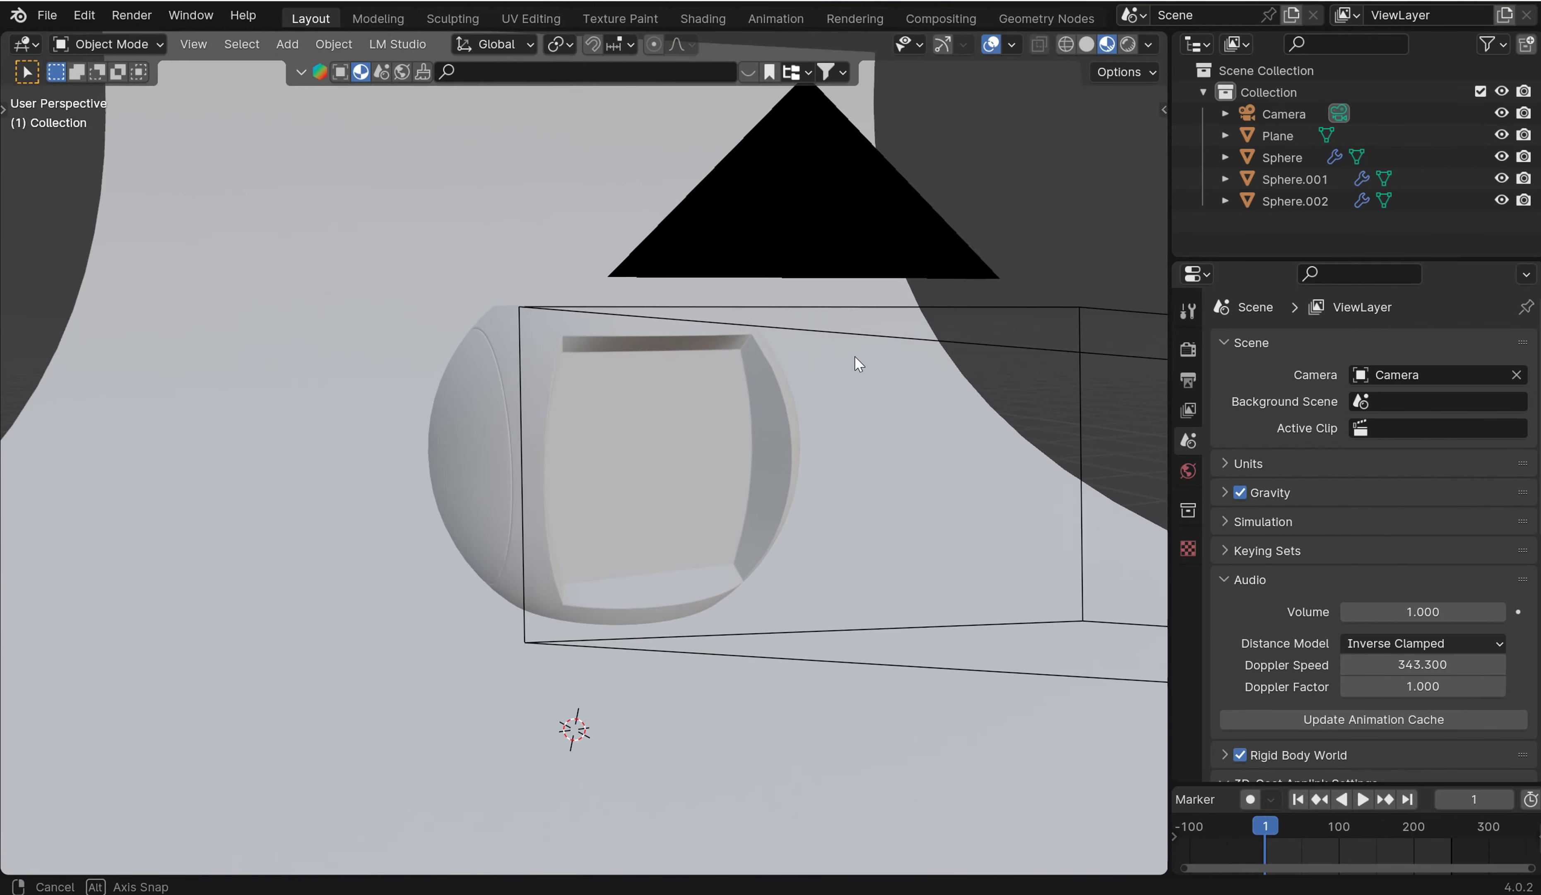
click(945, 305)
key(KP_0)
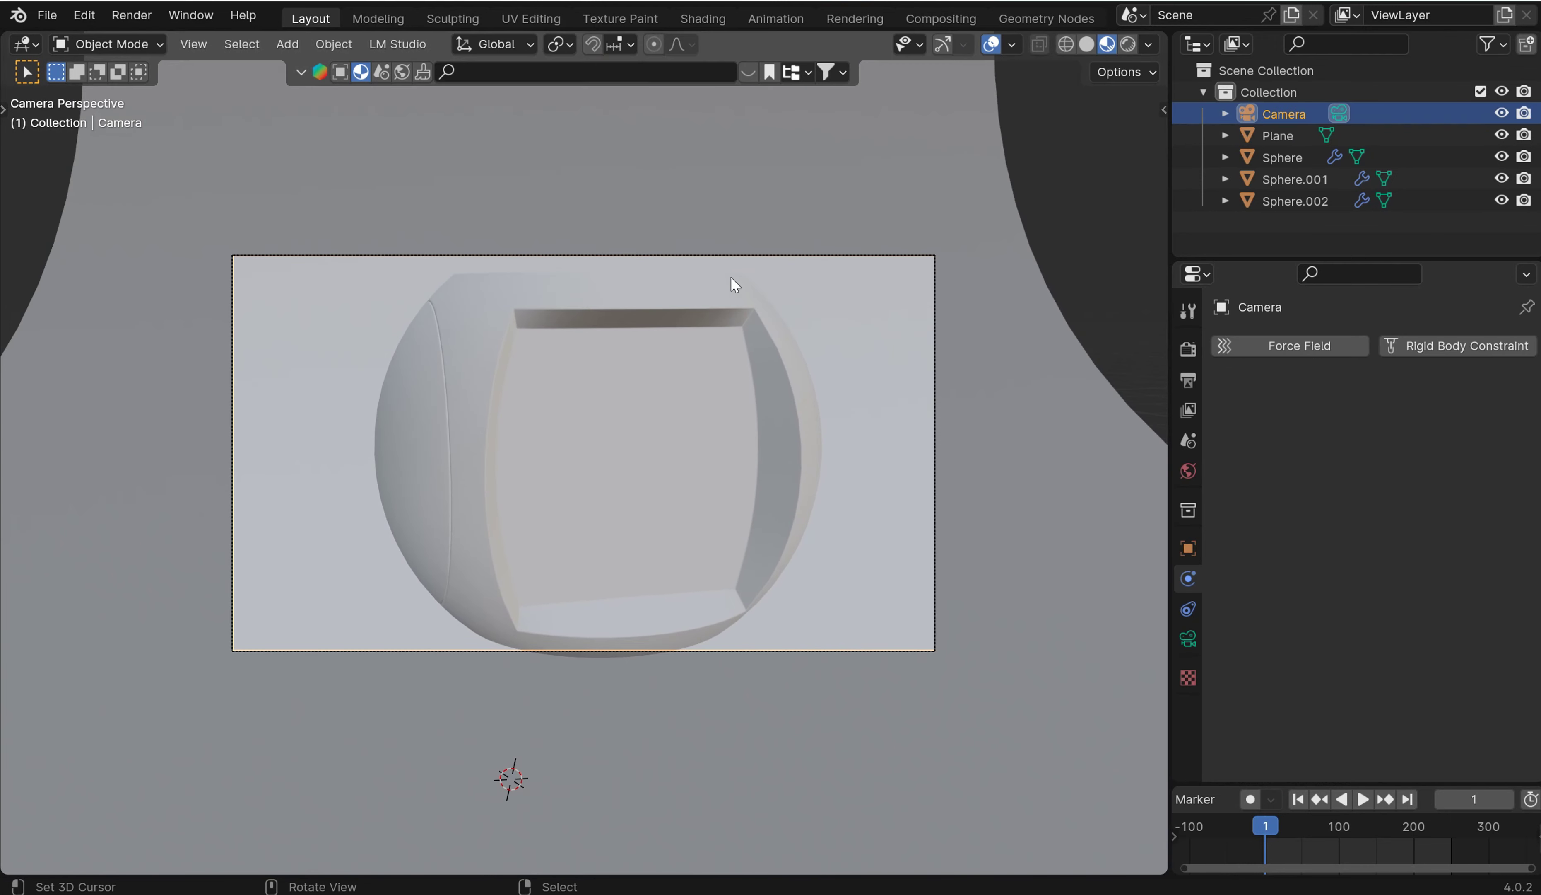
scroll(730, 277, down, 3)
key(r)
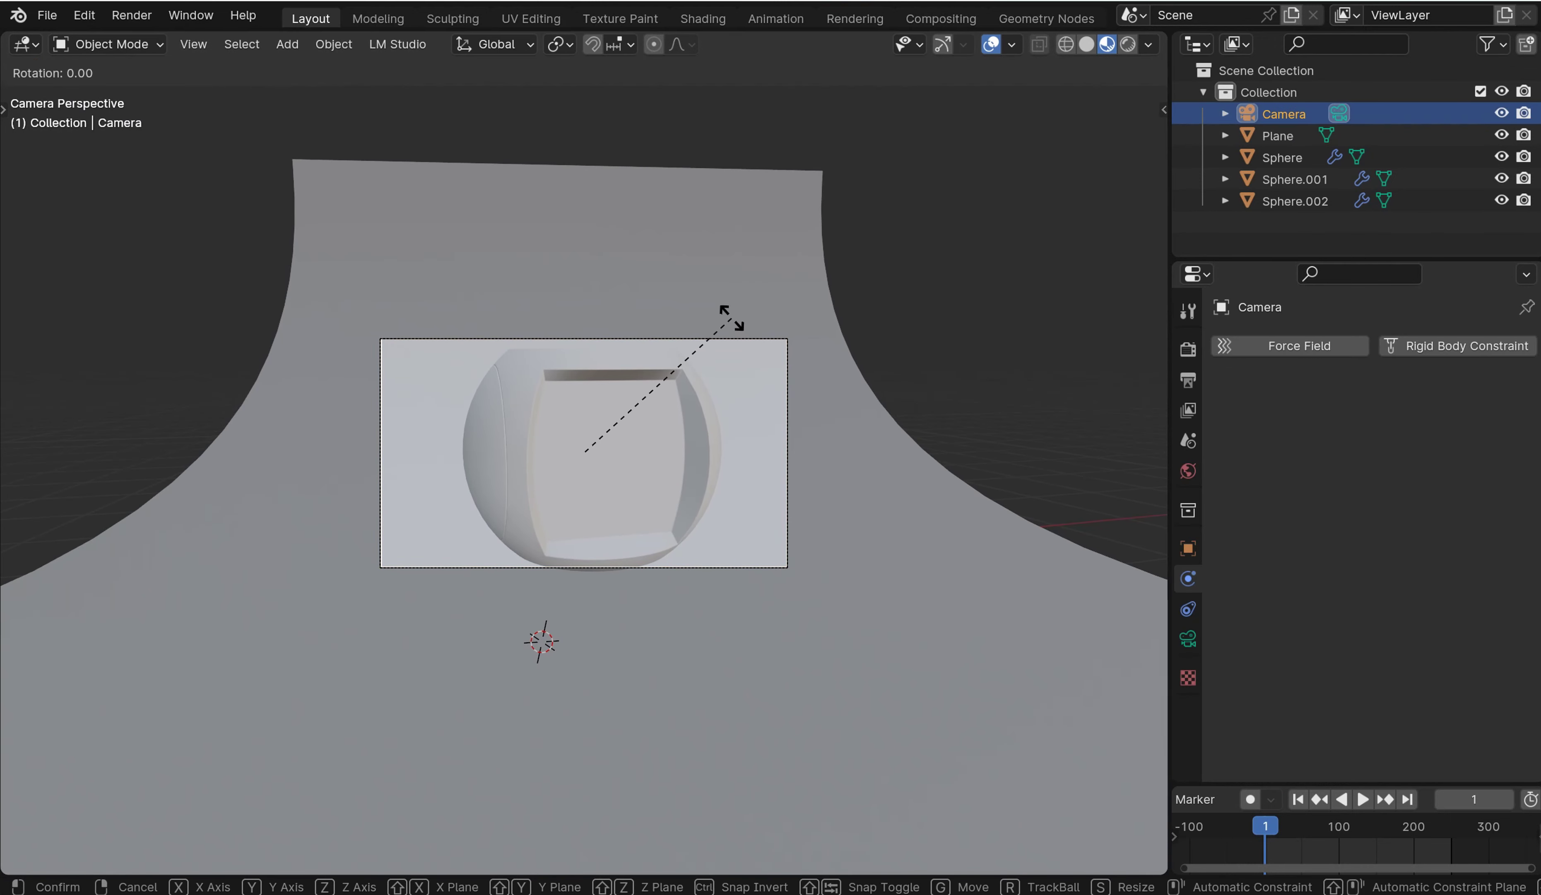
key(x)
key(x)
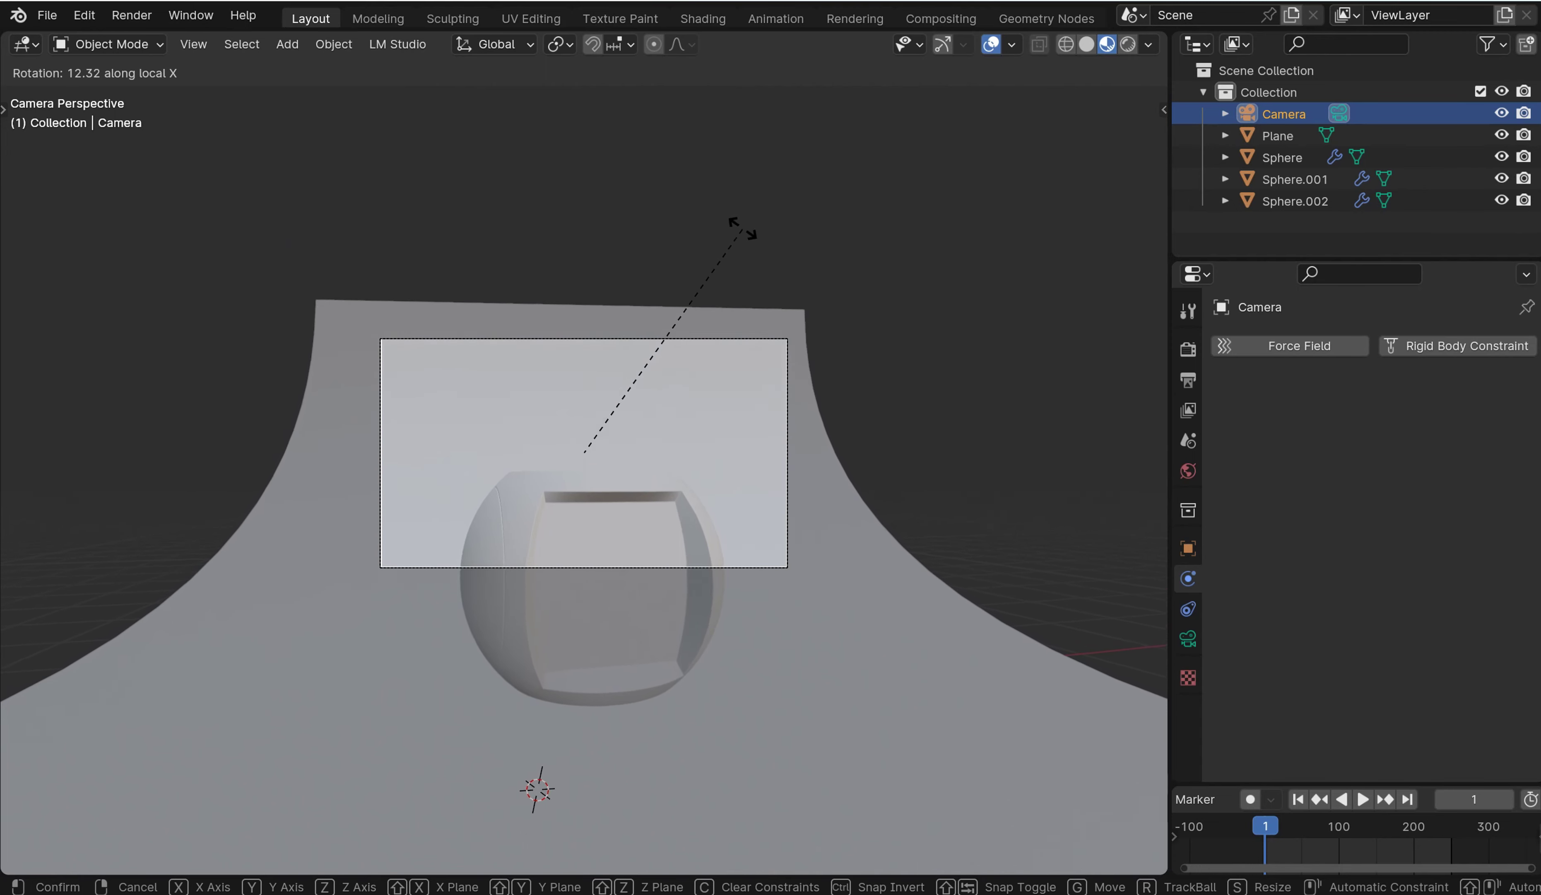
click(747, 208)
Lower the camera along Z until the sphere is centred in the frame, and set its focal length to 60.2 mm.
key(g)
key(z)
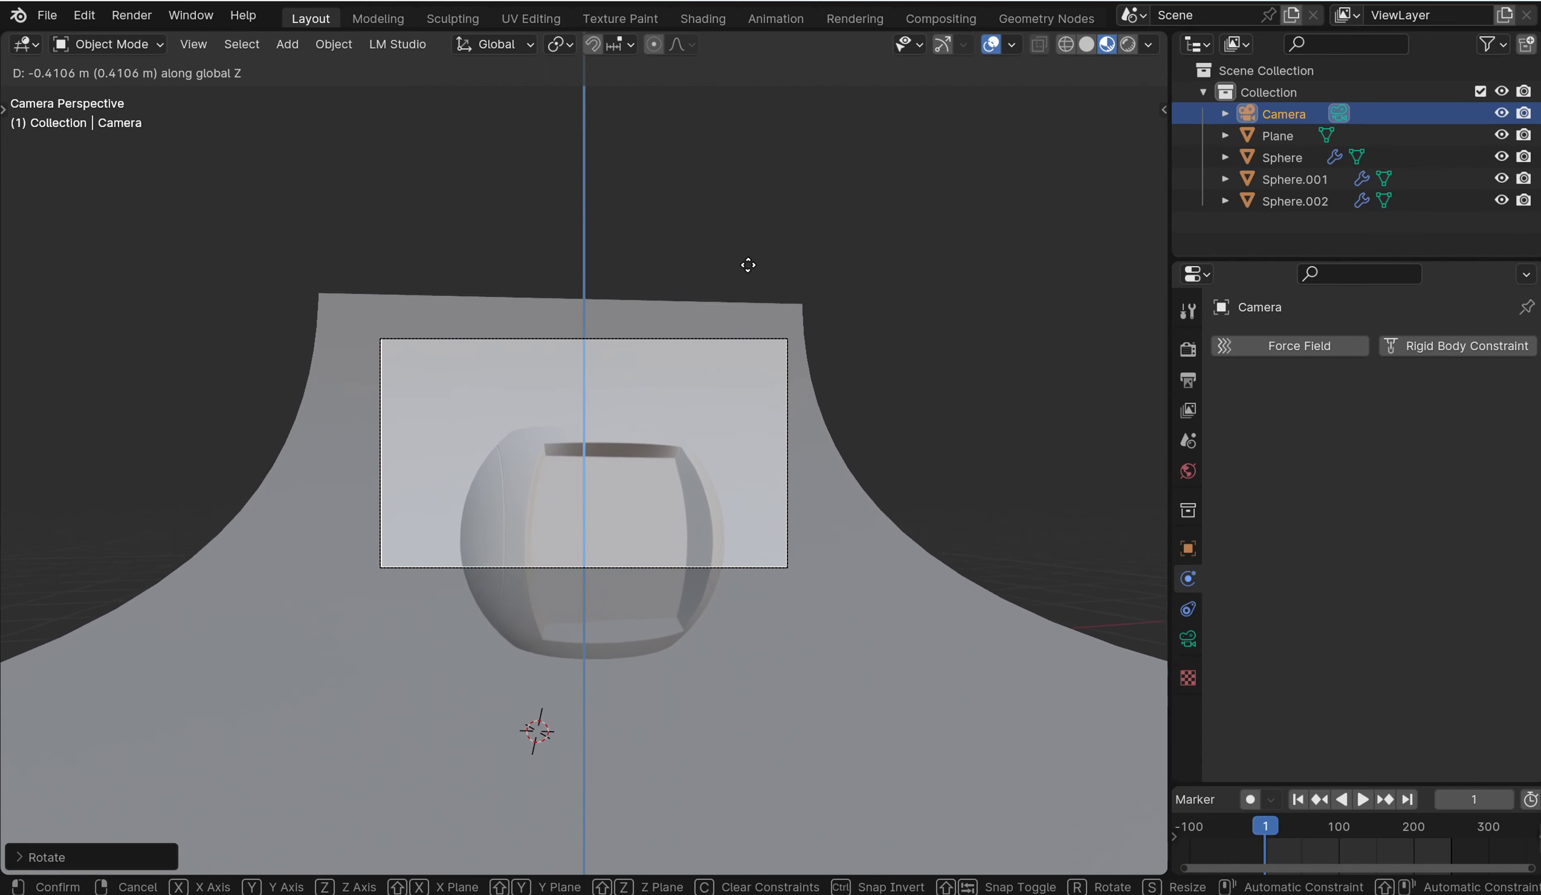
click(745, 309)
click(1188, 639)
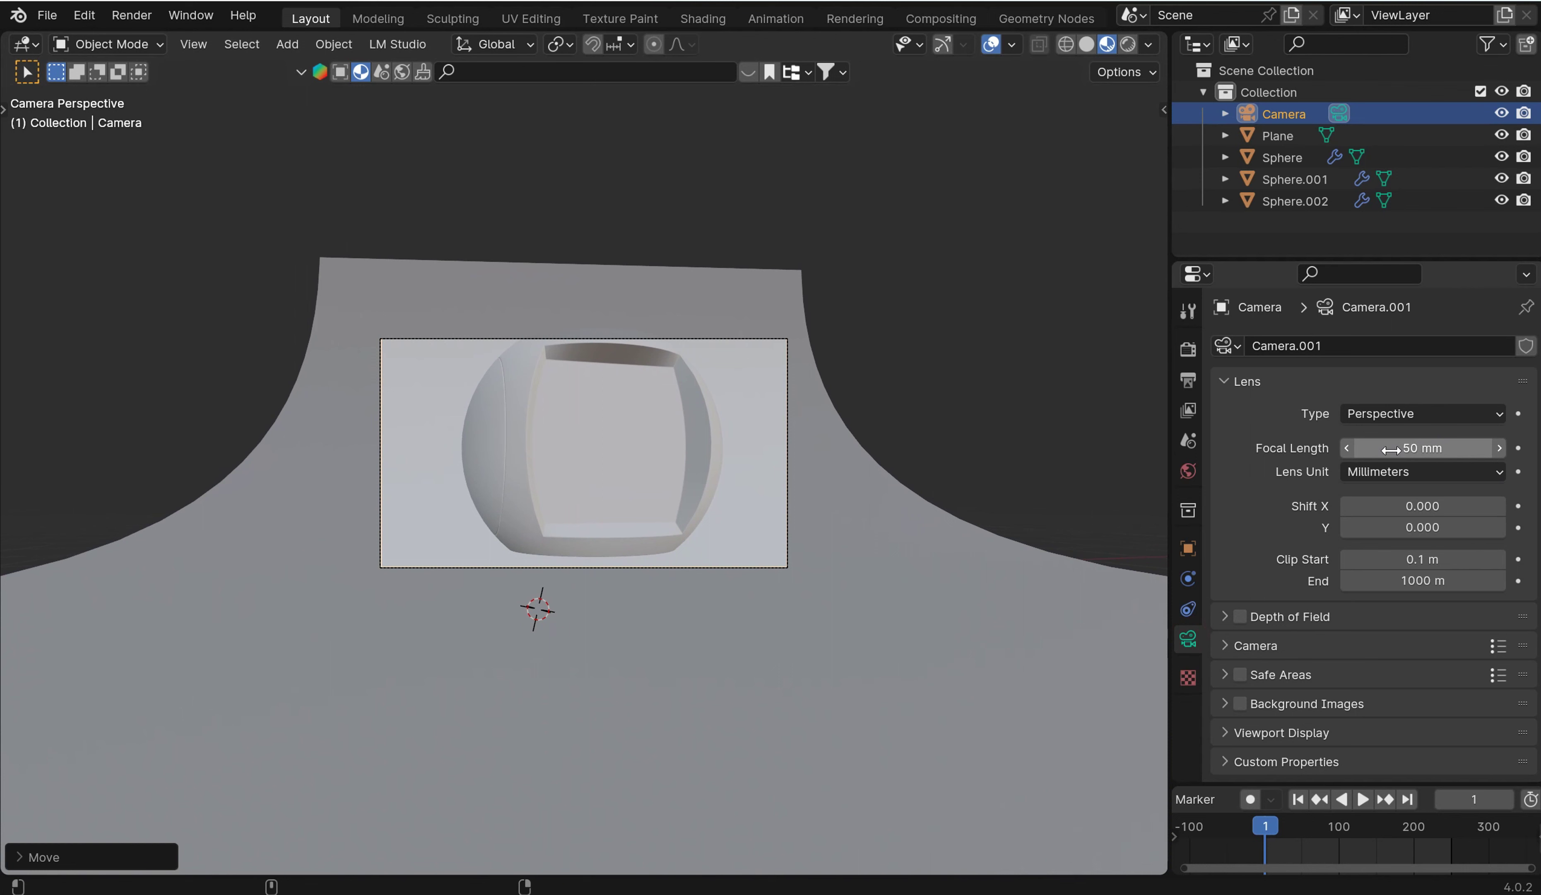
drag(1391, 449, 1454, 449)
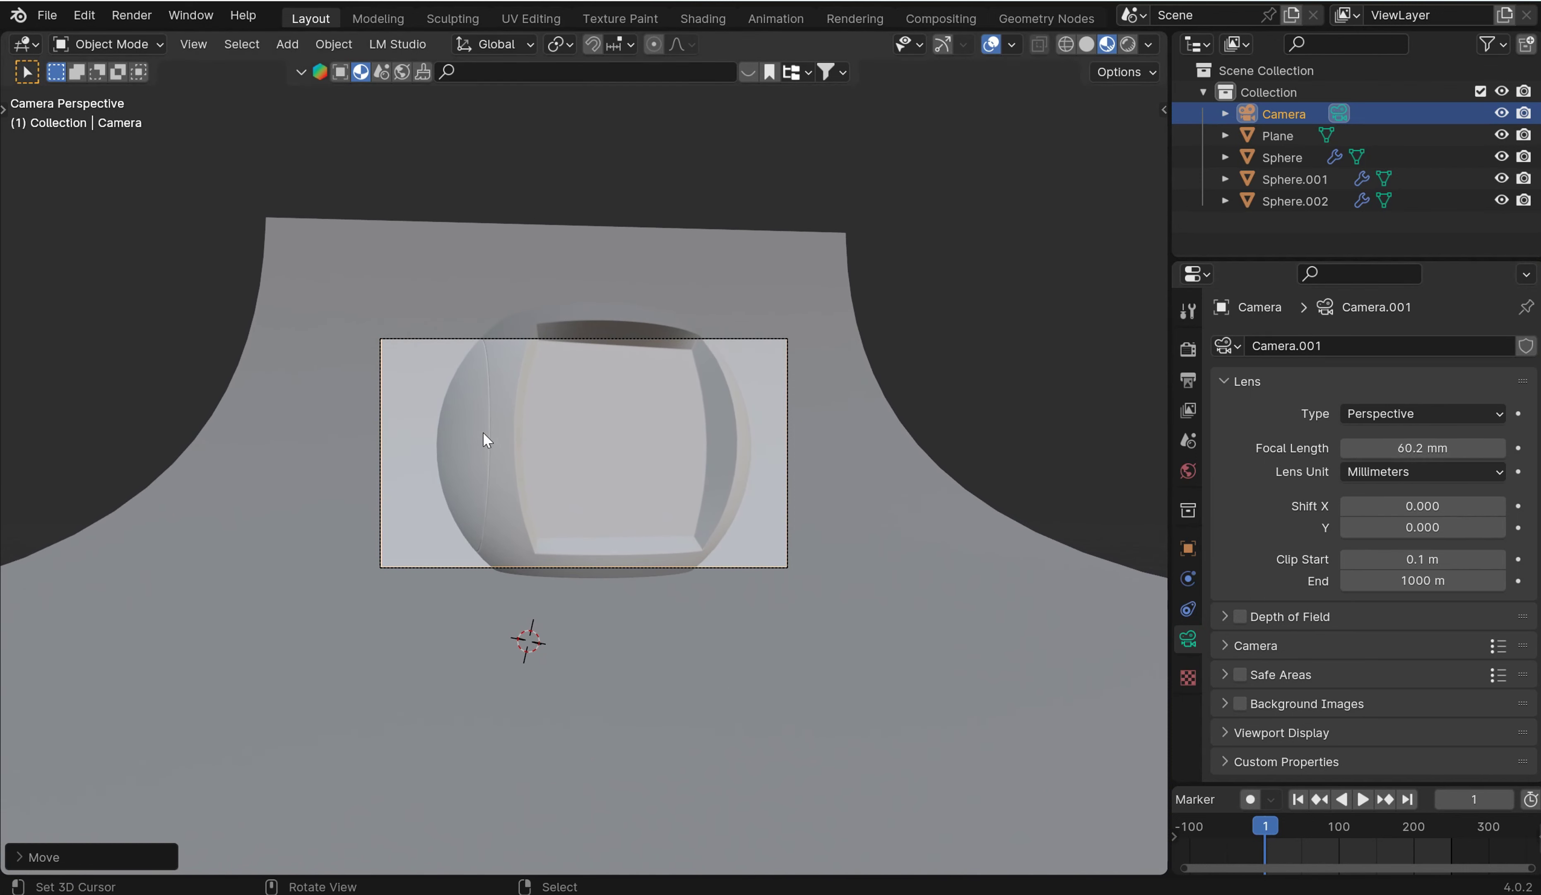
Apply the Procedural Damaged Metal material from the online asset library to the main sphere body.
click(596, 271)
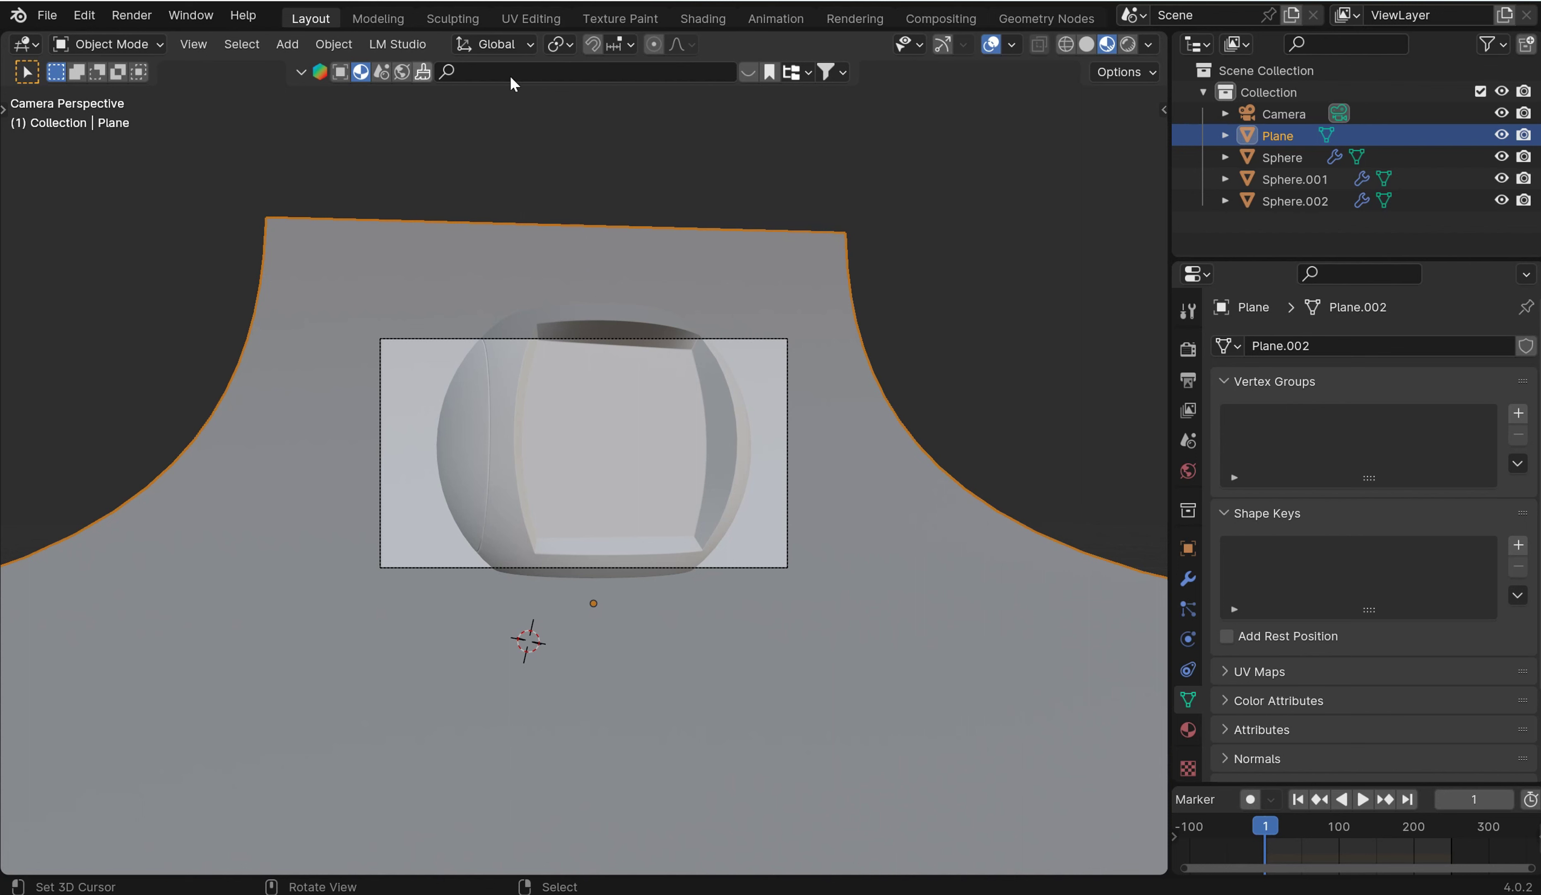
click(748, 72)
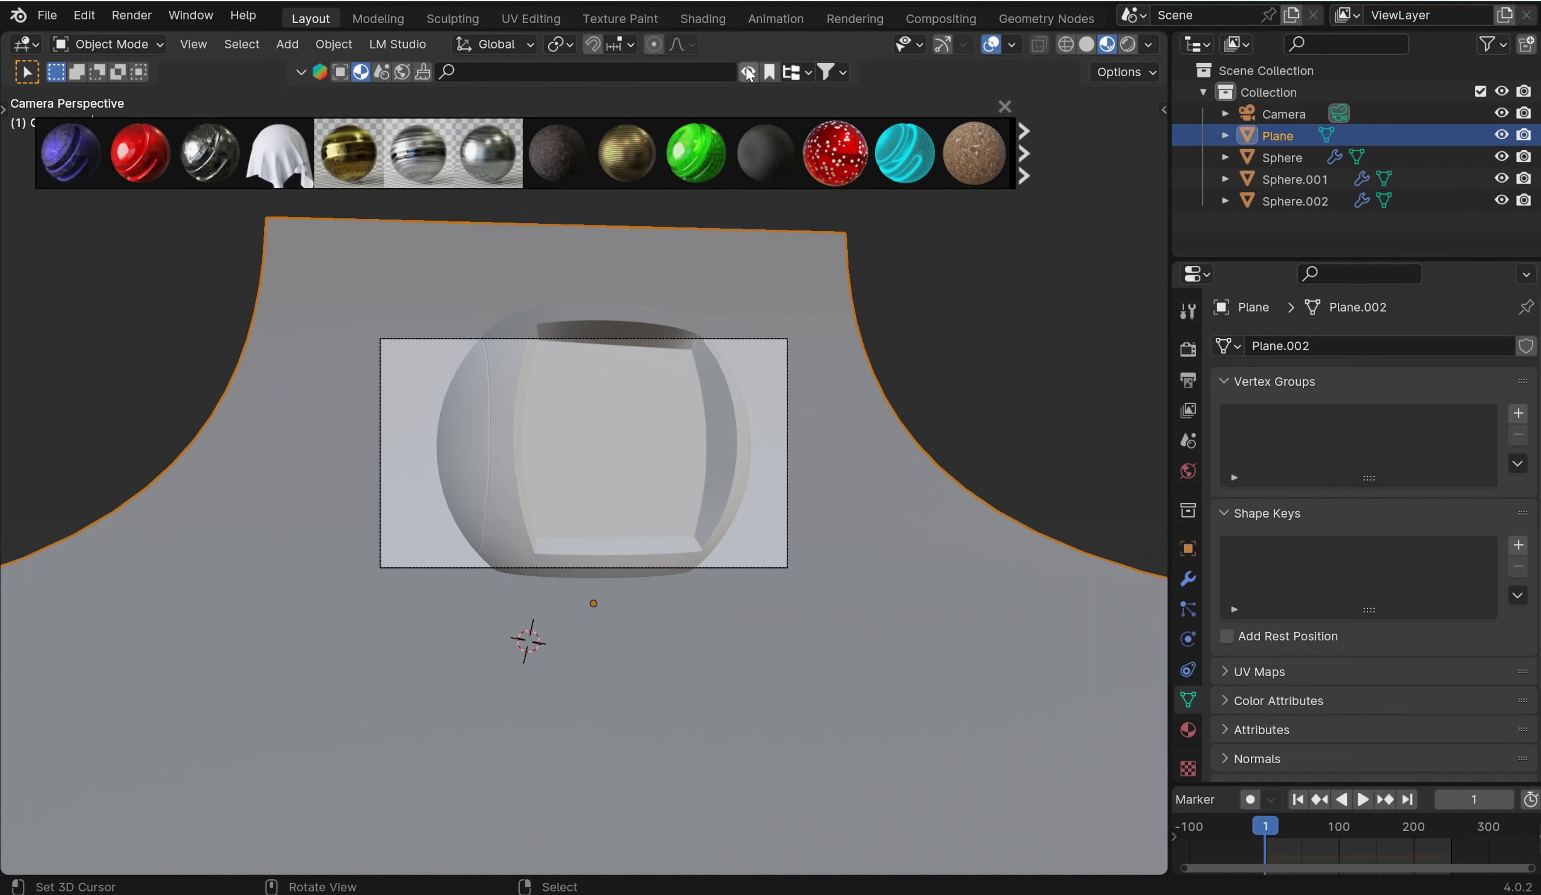
mouse_move(755, 165)
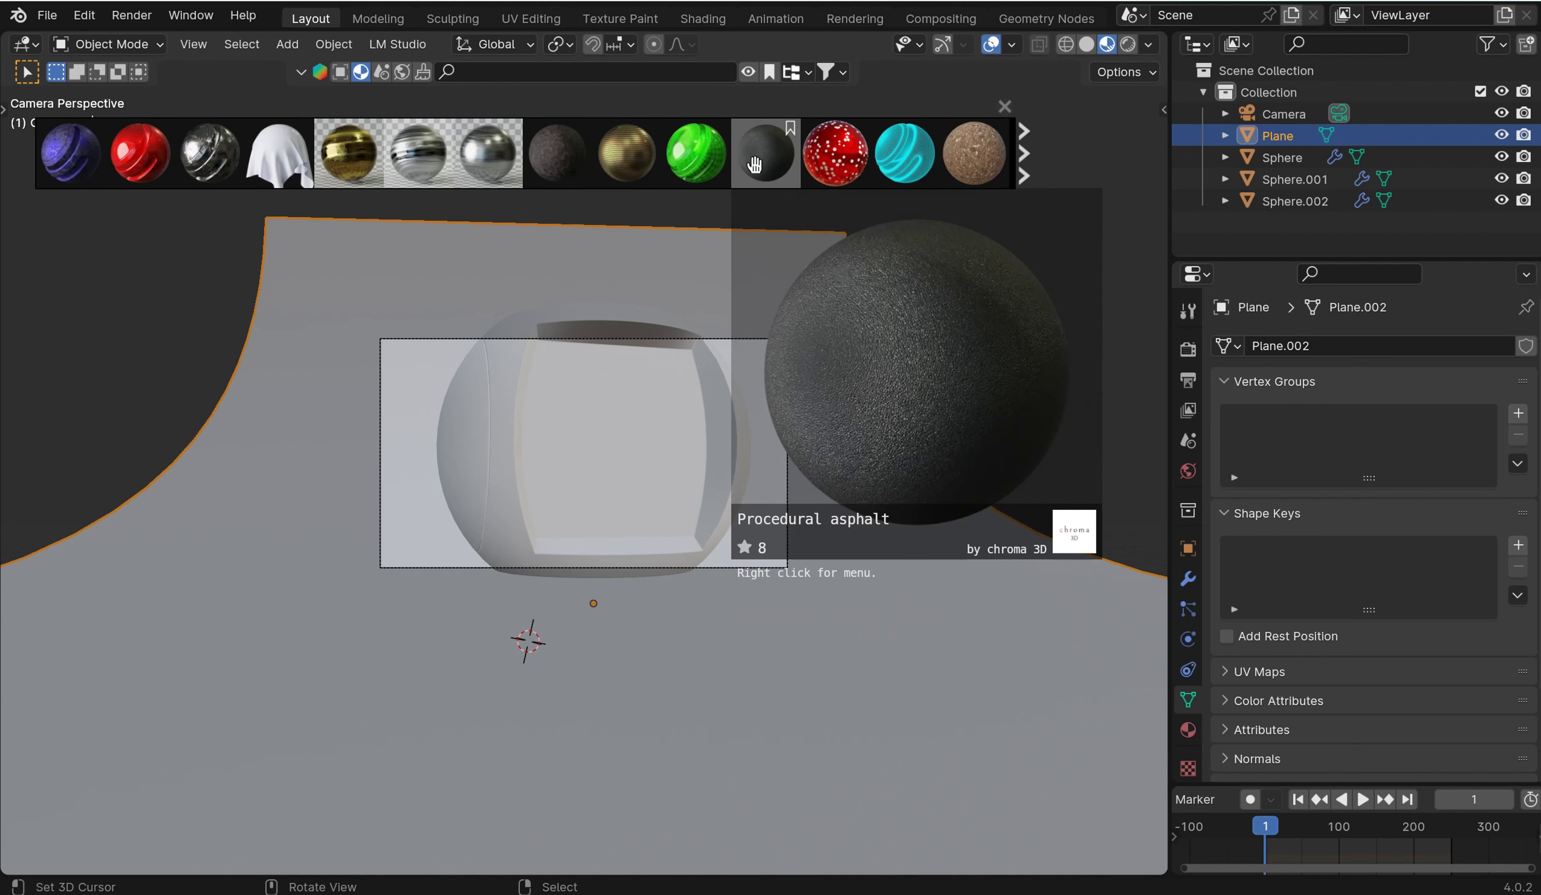
mouse_move(275, 155)
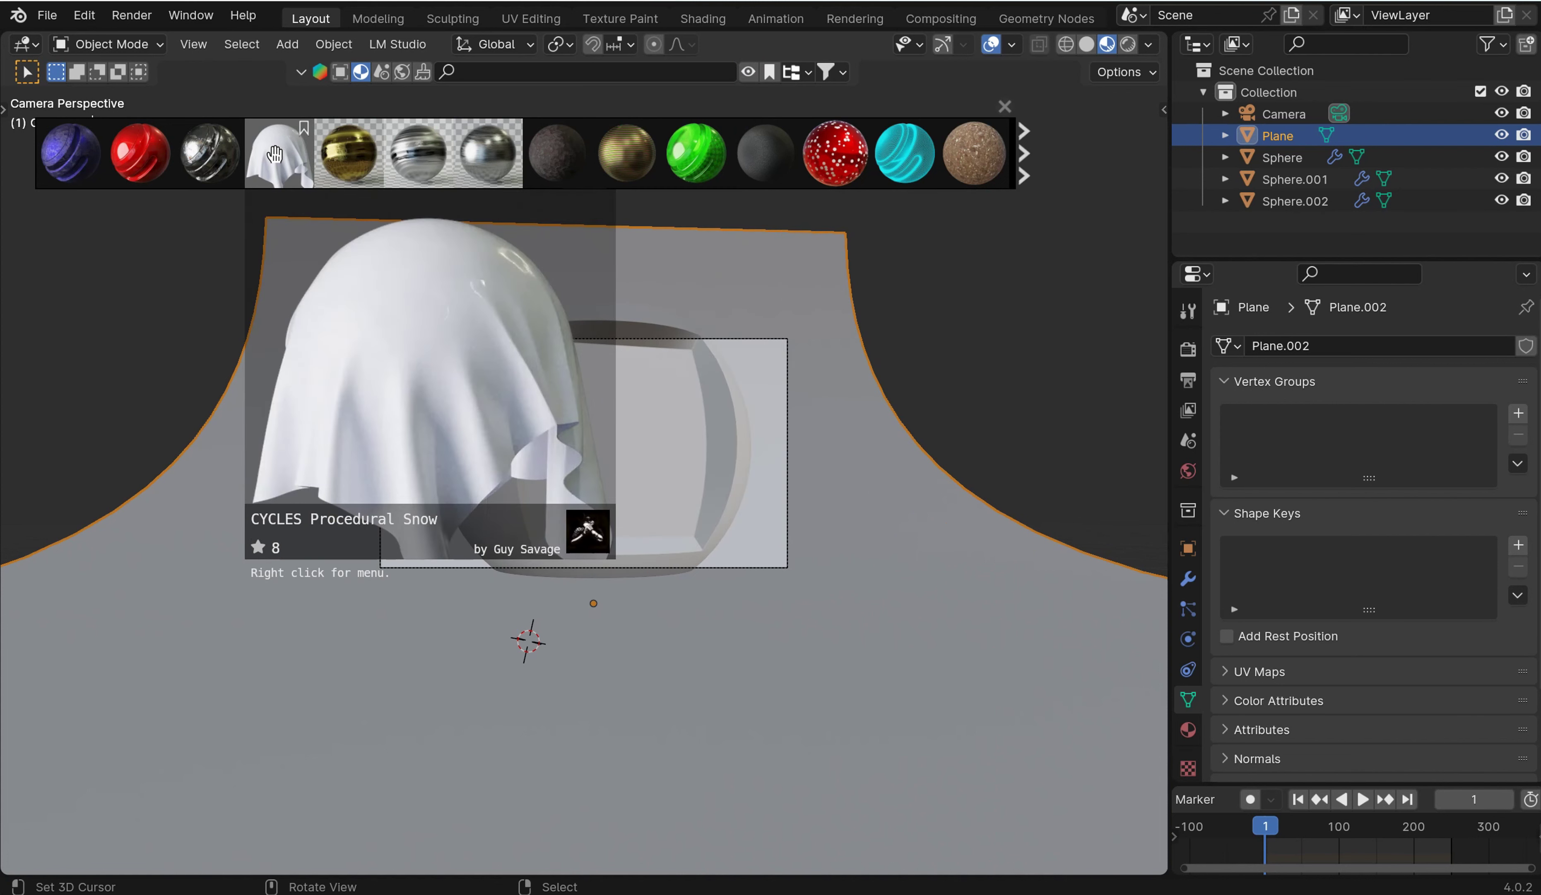
mouse_move(211, 140)
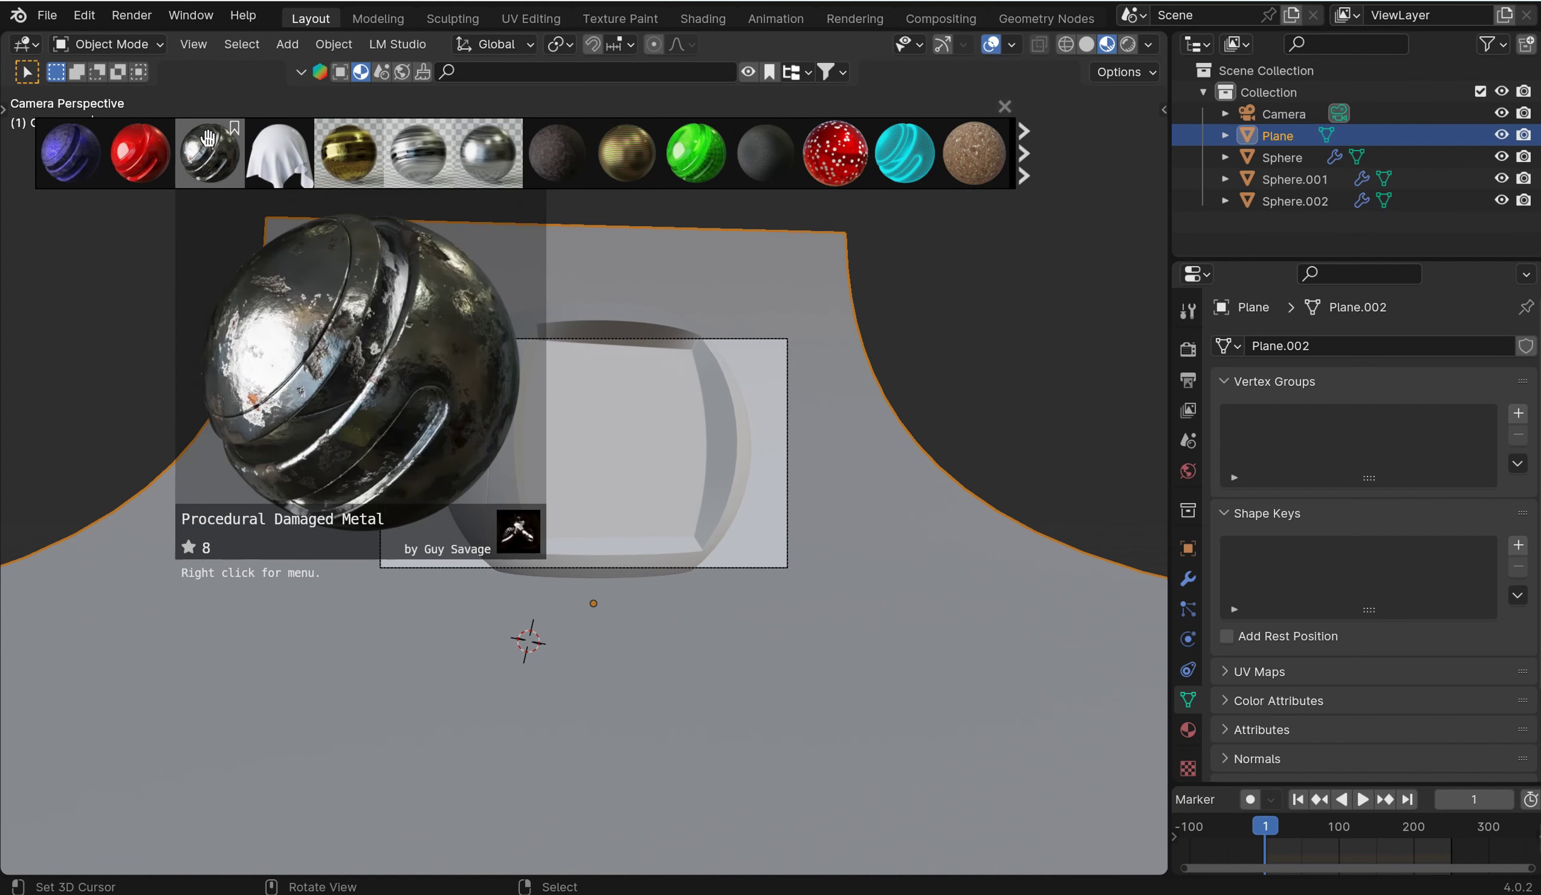
drag(209, 139, 533, 378)
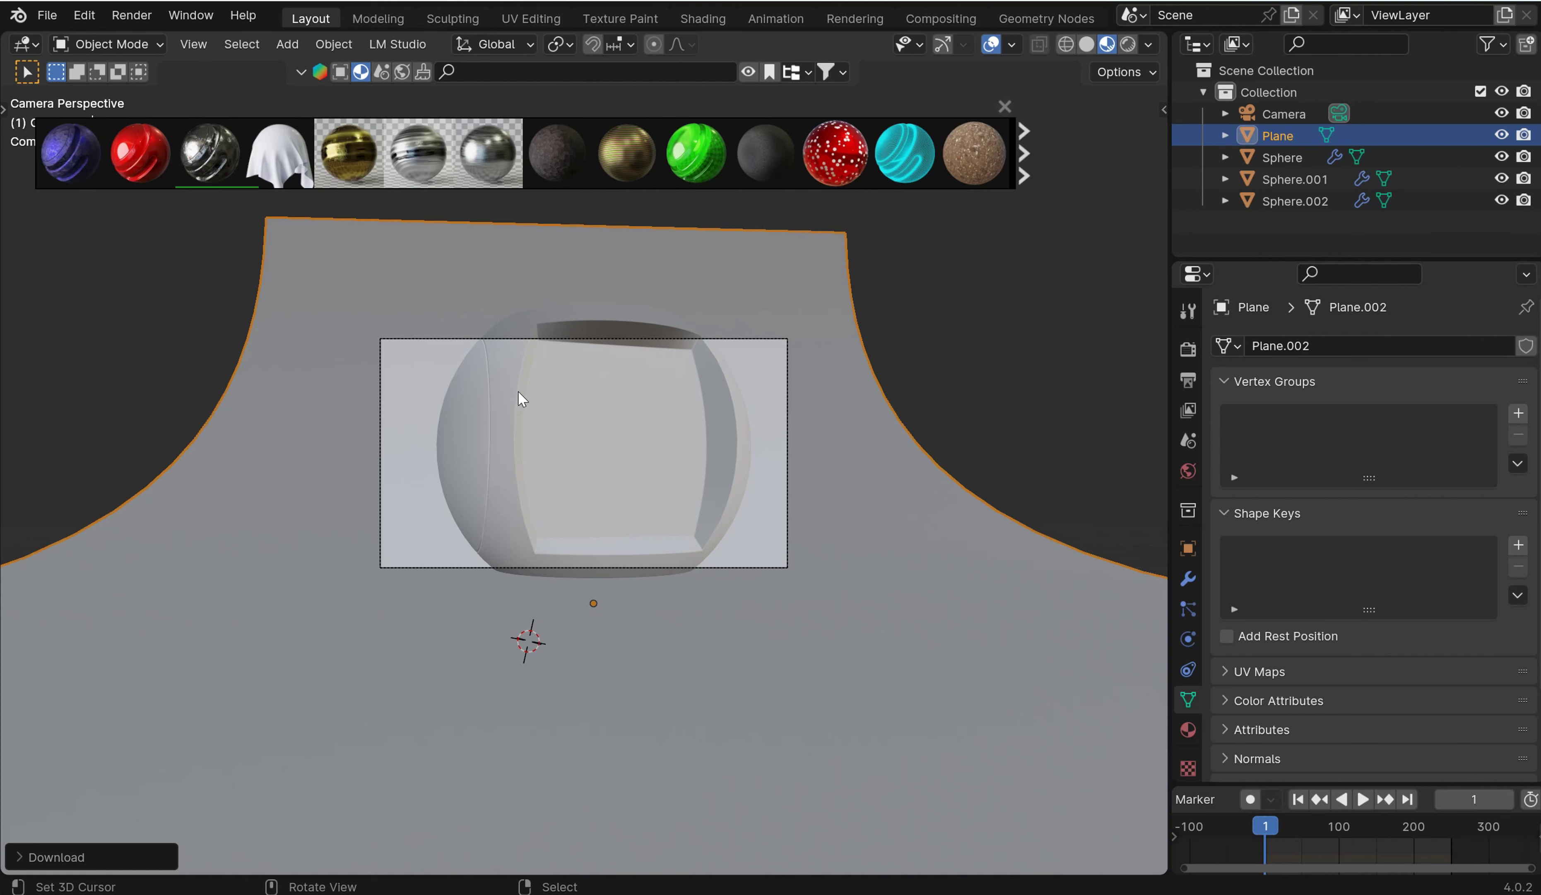
Set the sphere material's Damage Quantity to -2.4 and its Damage Detail to 8.6.
middle_drag(571, 356, 678, 365)
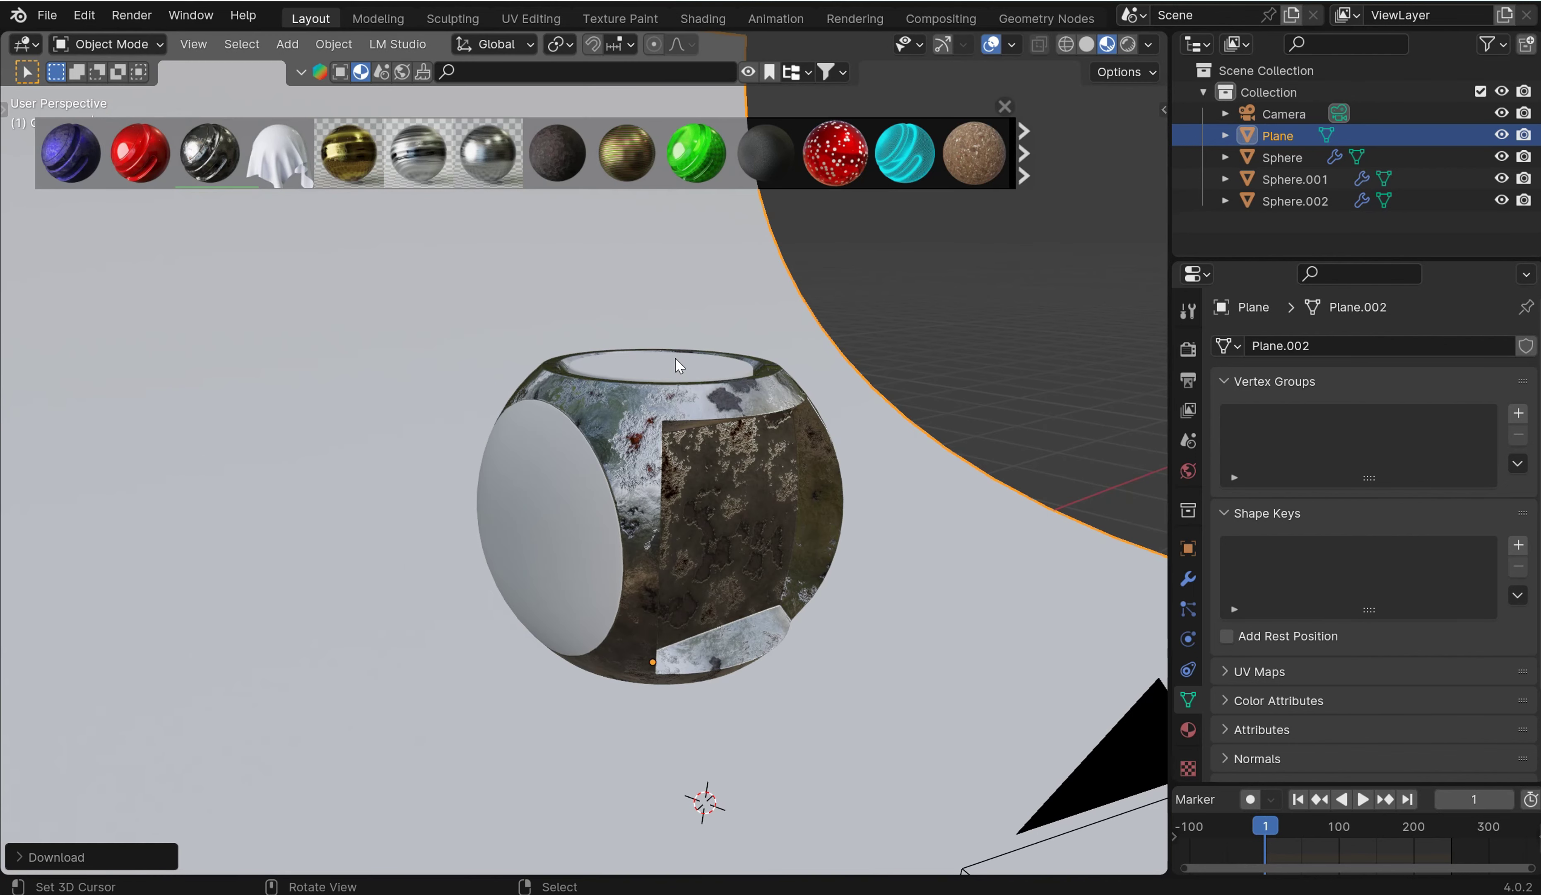
mouse_move(709, 424)
middle_down()
mouse_move(668, 408)
mouse_move(695, 398)
middle_up()
scroll(695, 398, up, 4)
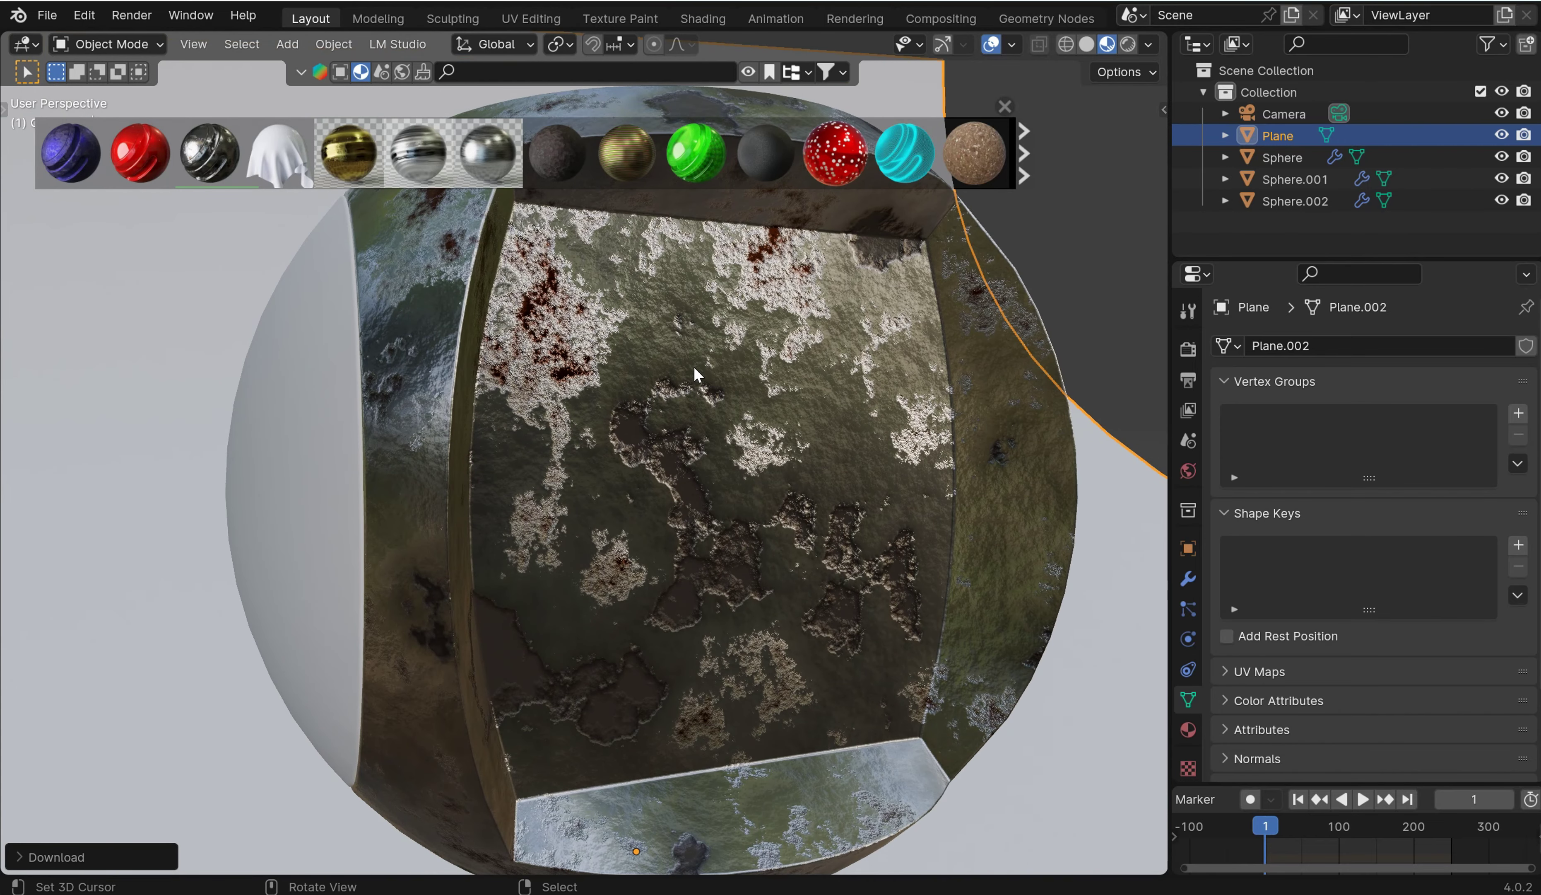
scroll(741, 429, down, 3)
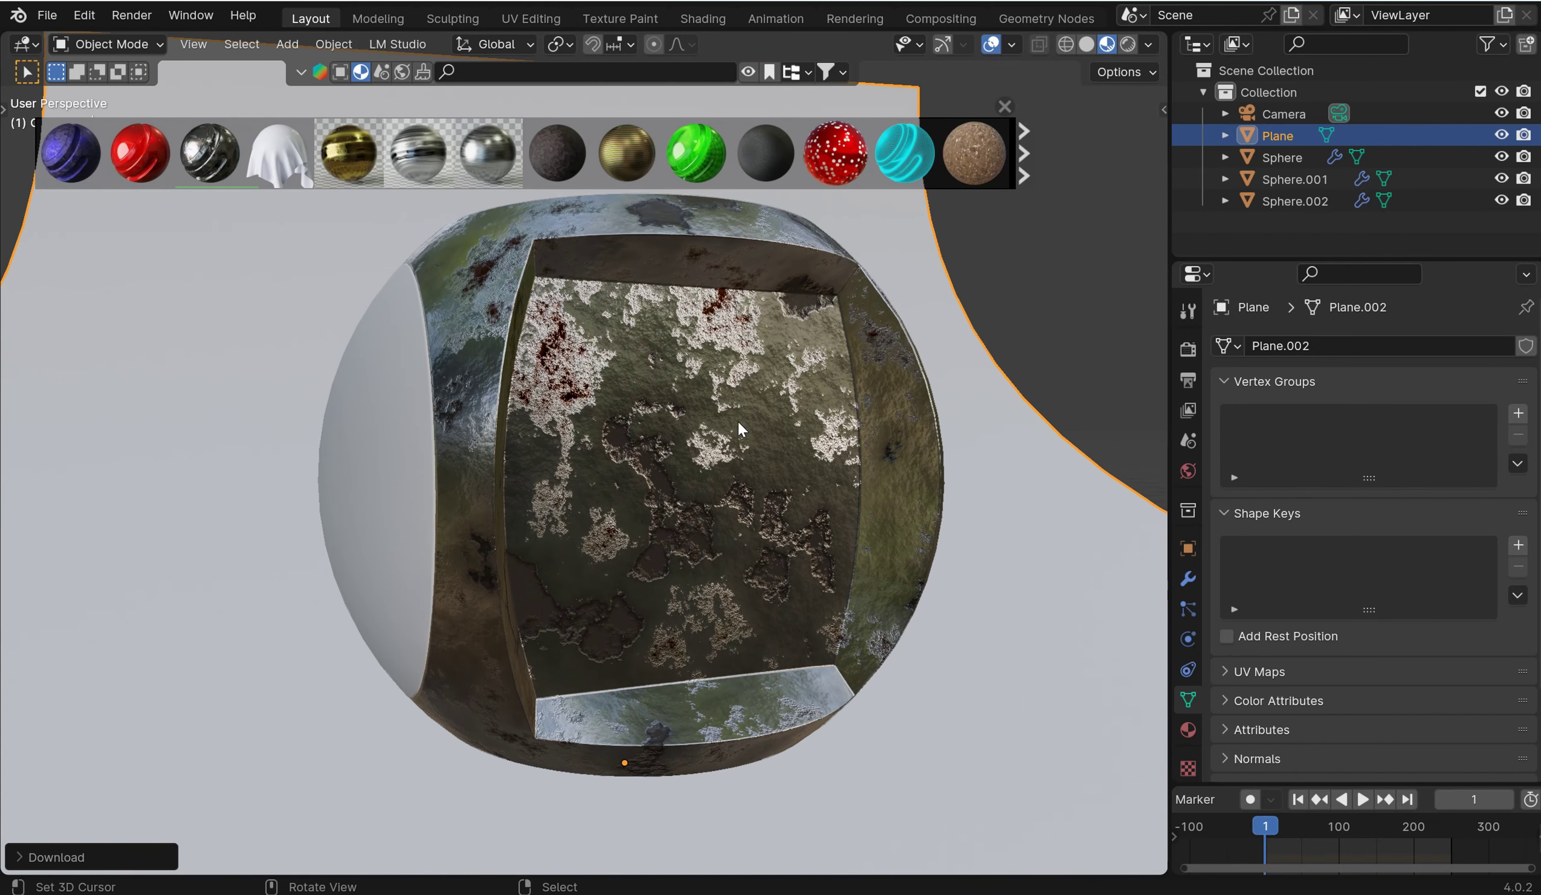
click(1190, 581)
click(1188, 730)
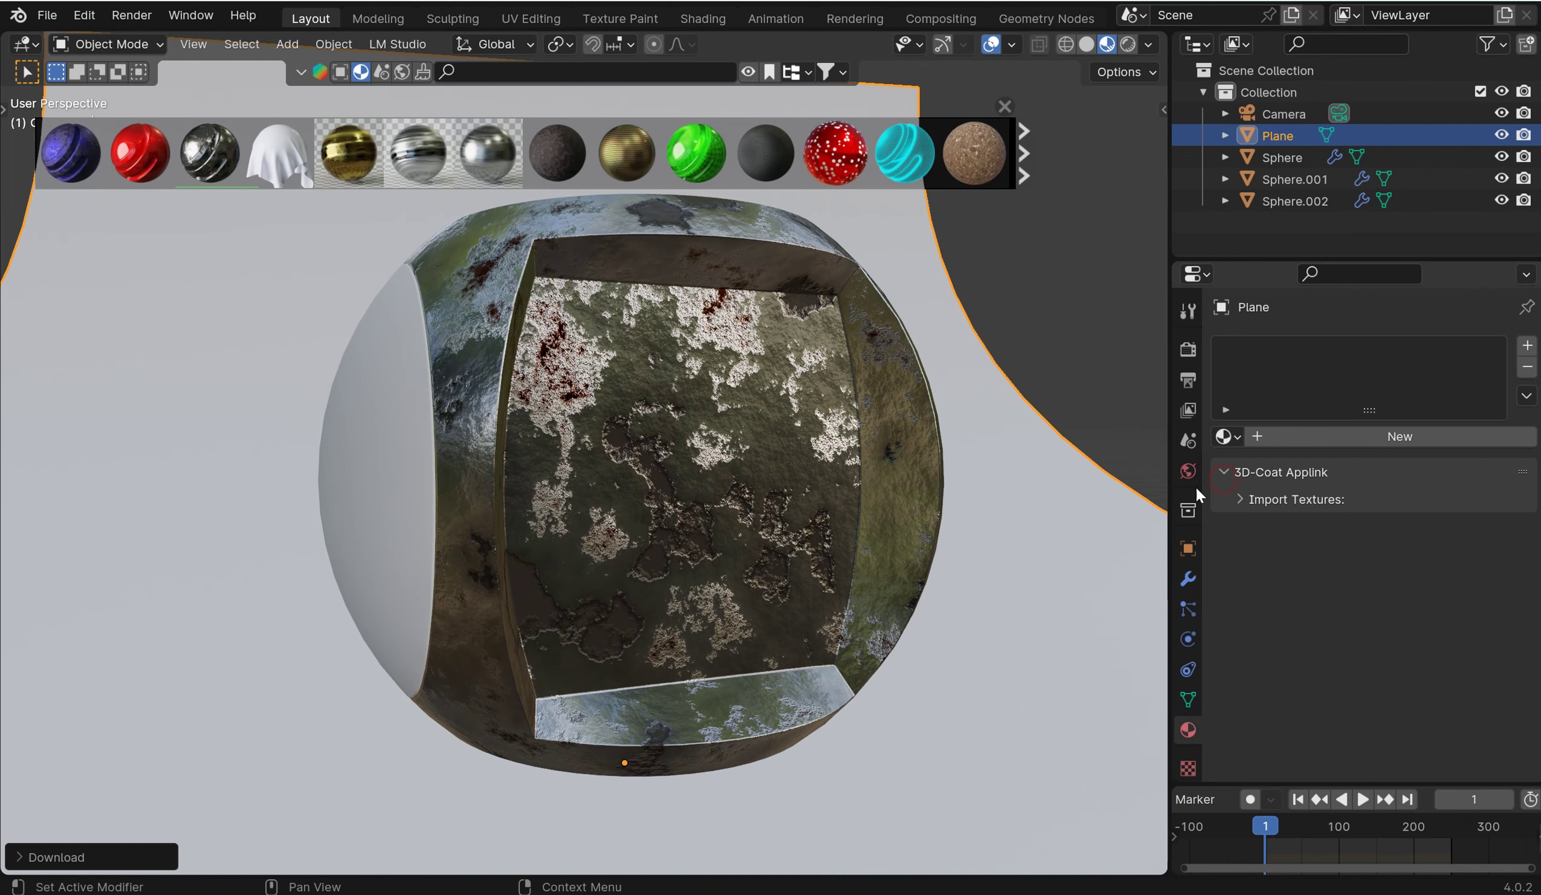
click(649, 632)
scroll(1379, 661, down, 5)
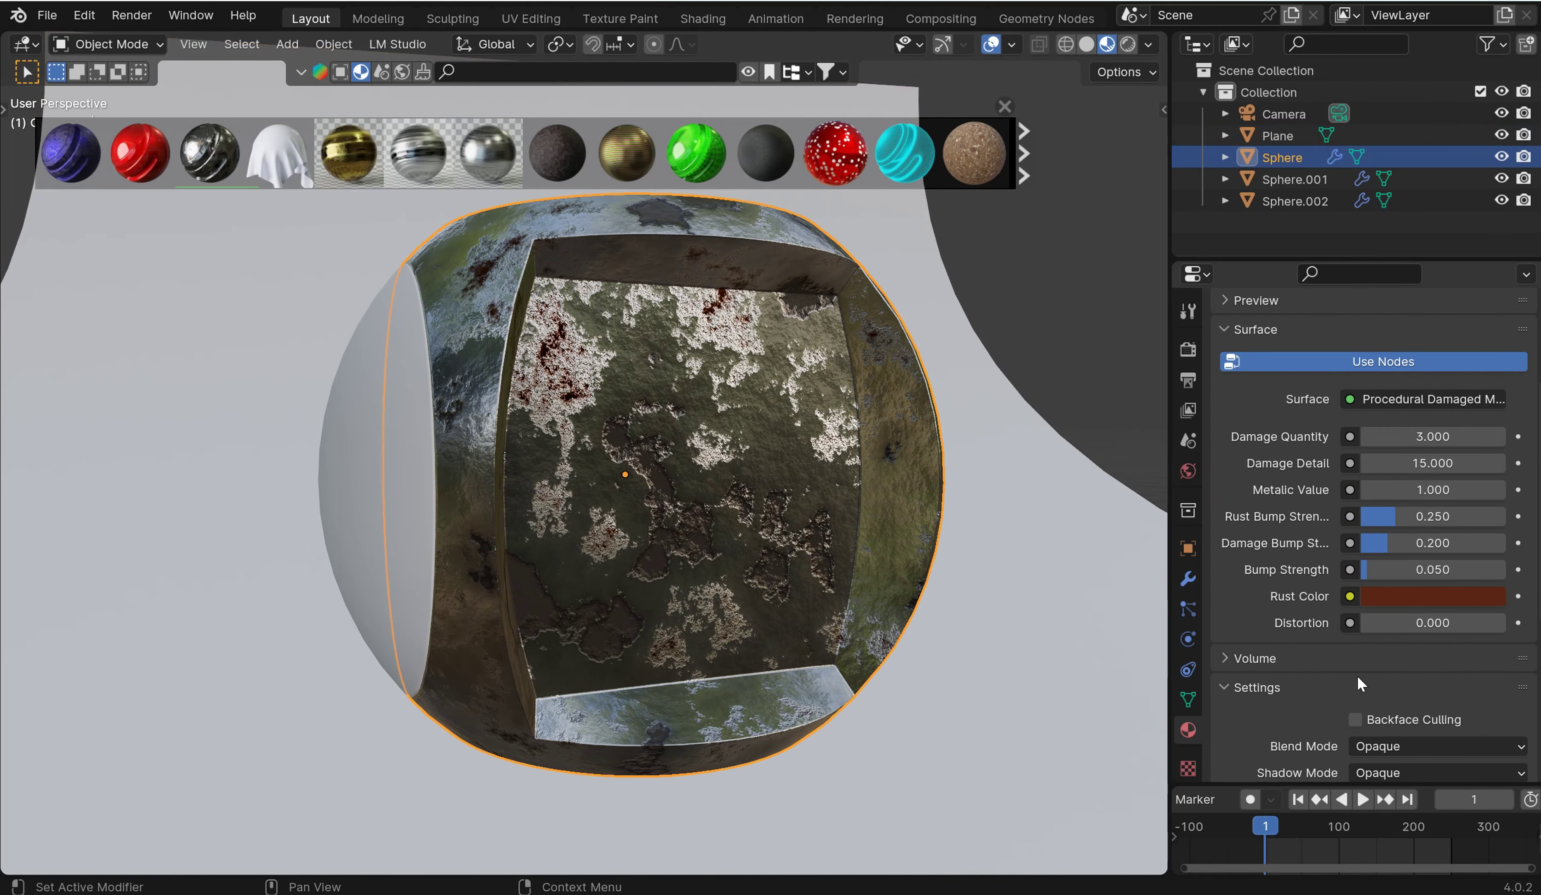
click(1433, 462)
text(3.9)
key(Return)
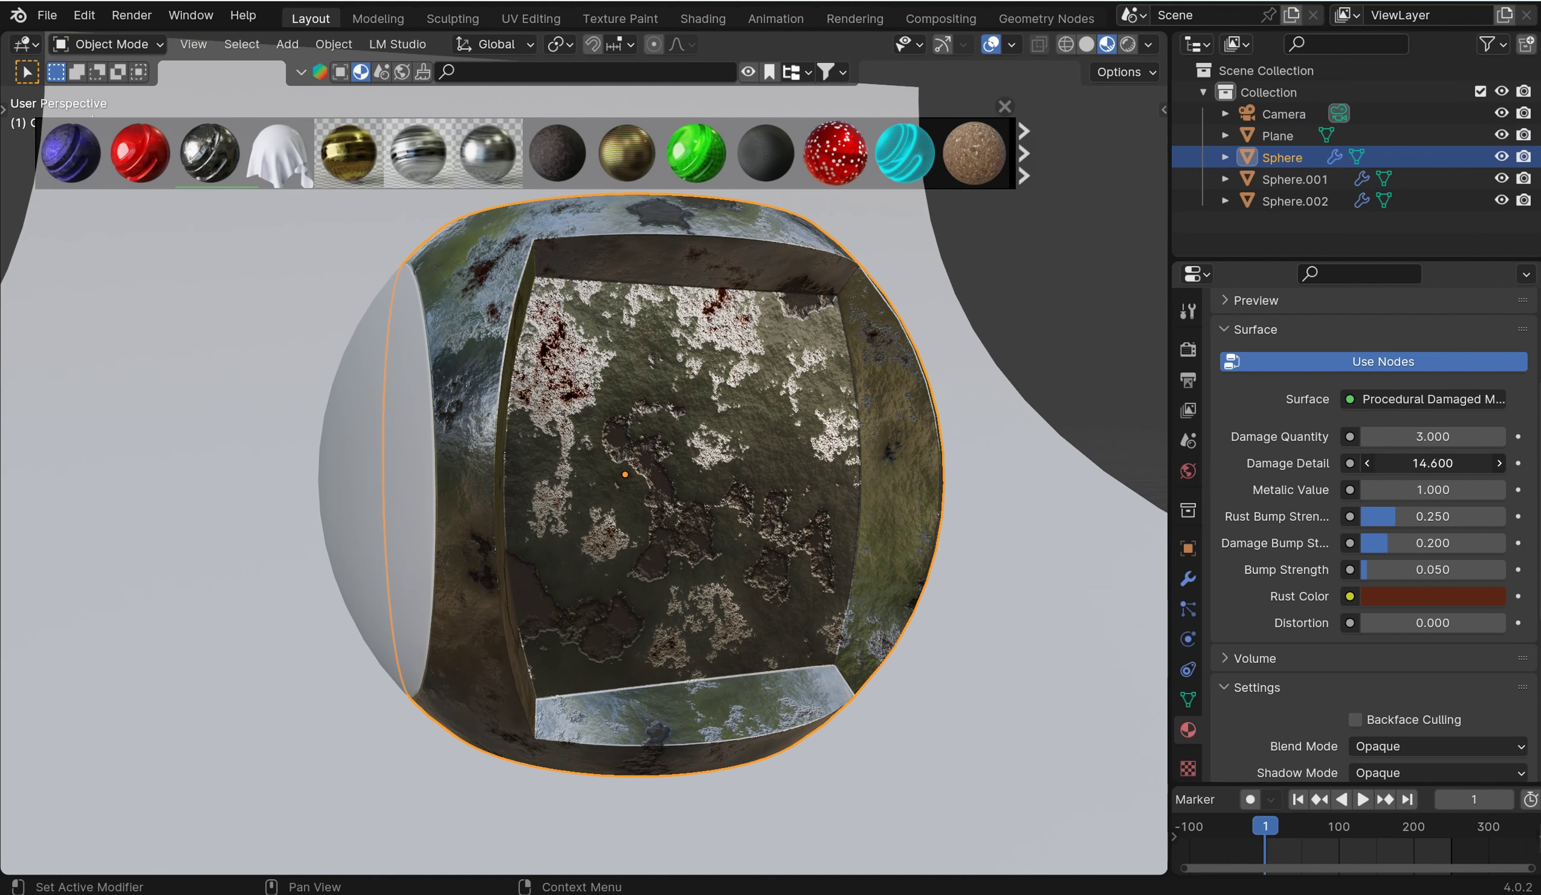
drag(1433, 463, 1393, 440)
Search the material library for "aluminum" and apply Brushed Aluminum 2 to the sphere's side cap.
mouse_move(420, 154)
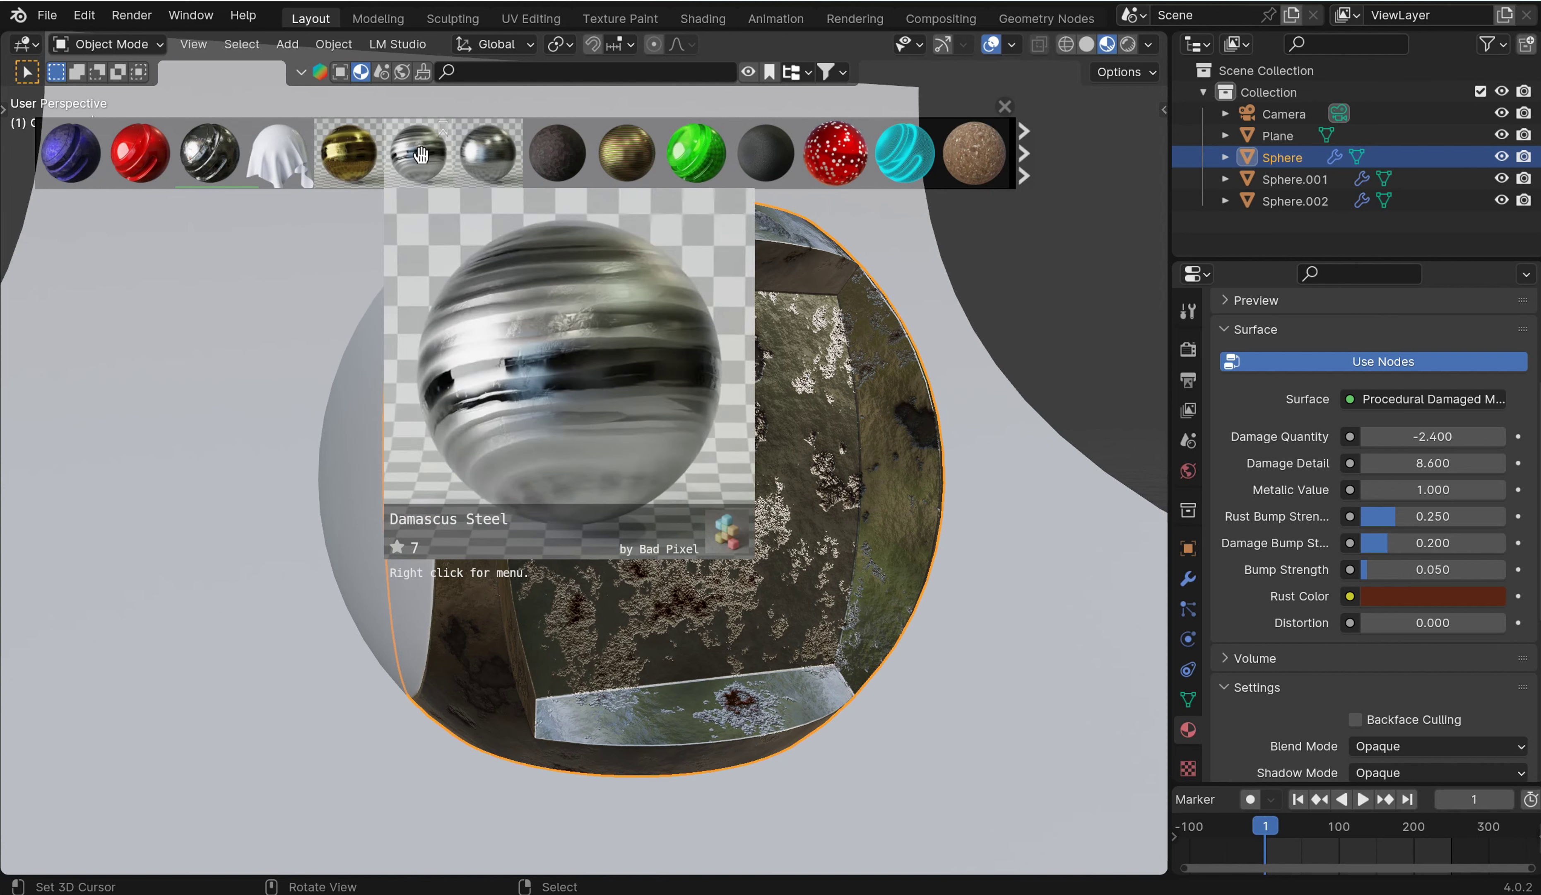
mouse_move(488, 152)
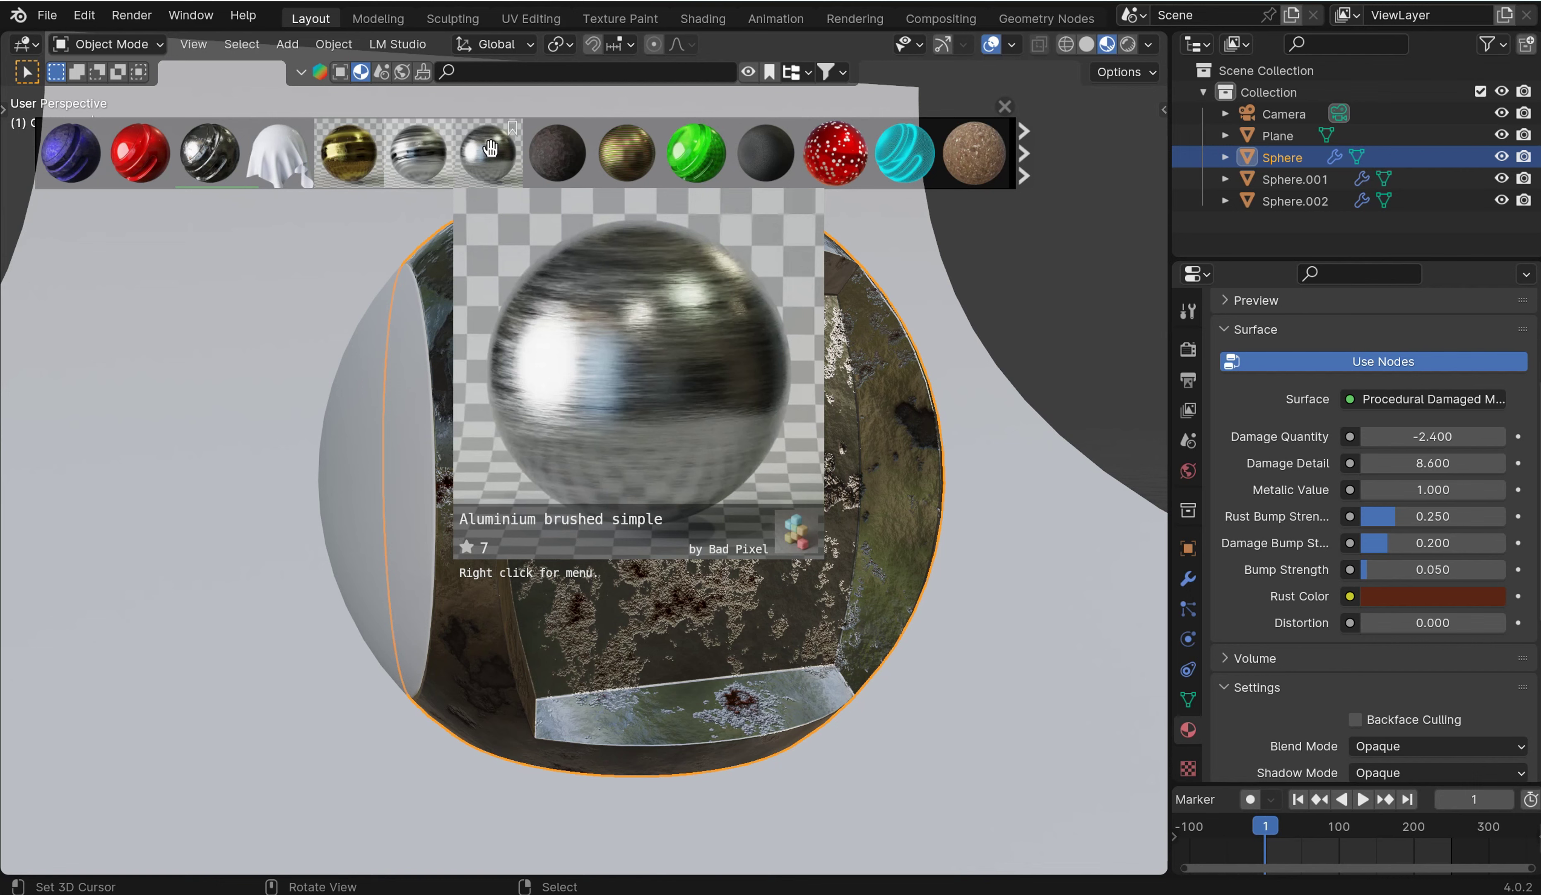
click(528, 77)
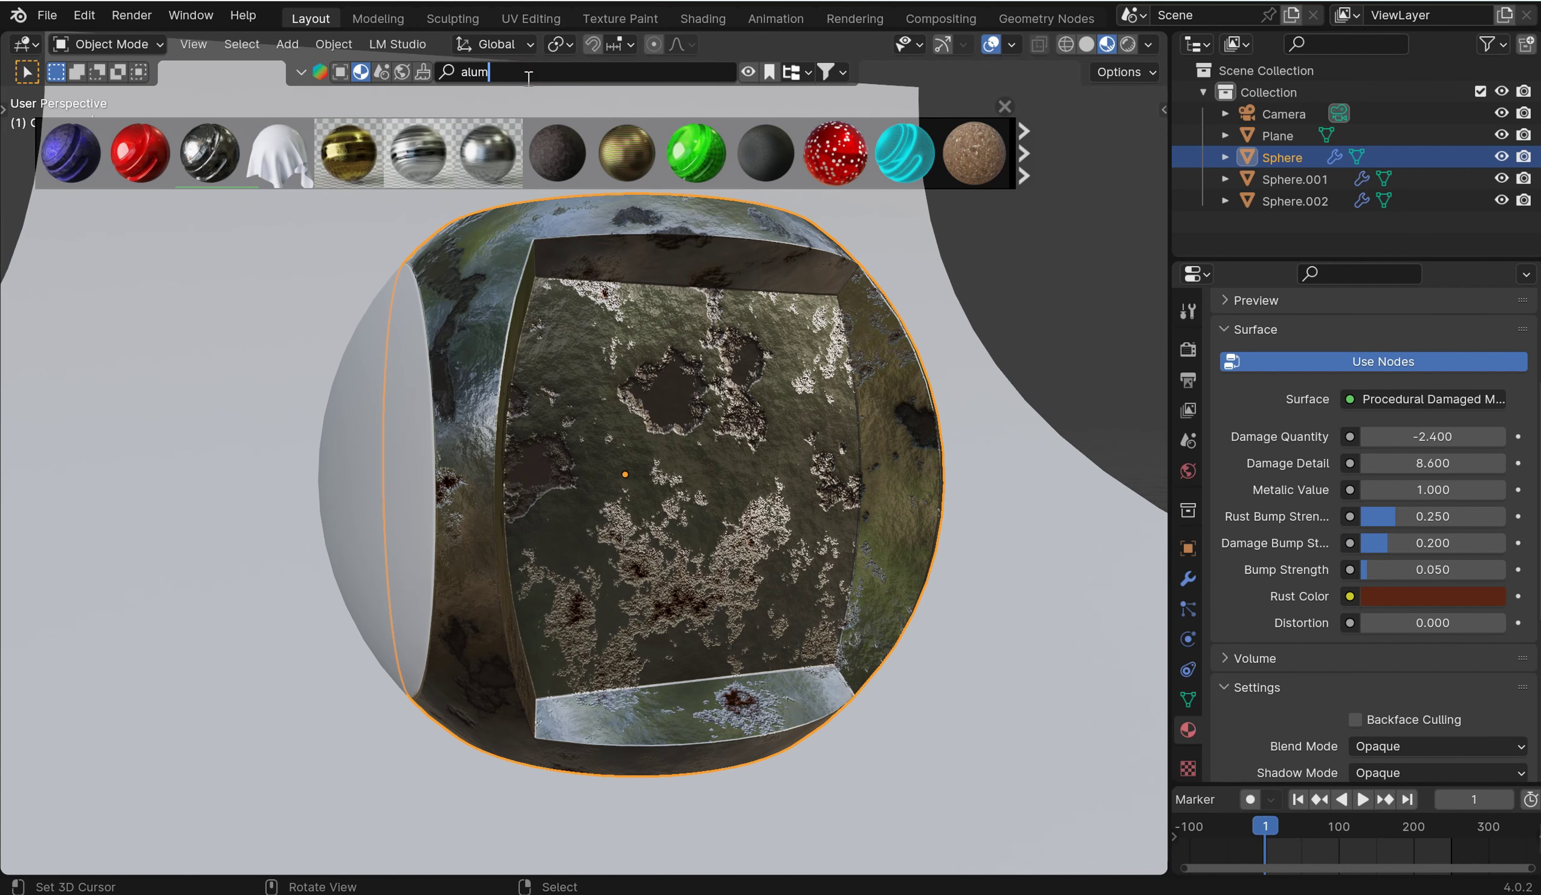
text(aluminum)
key(Return)
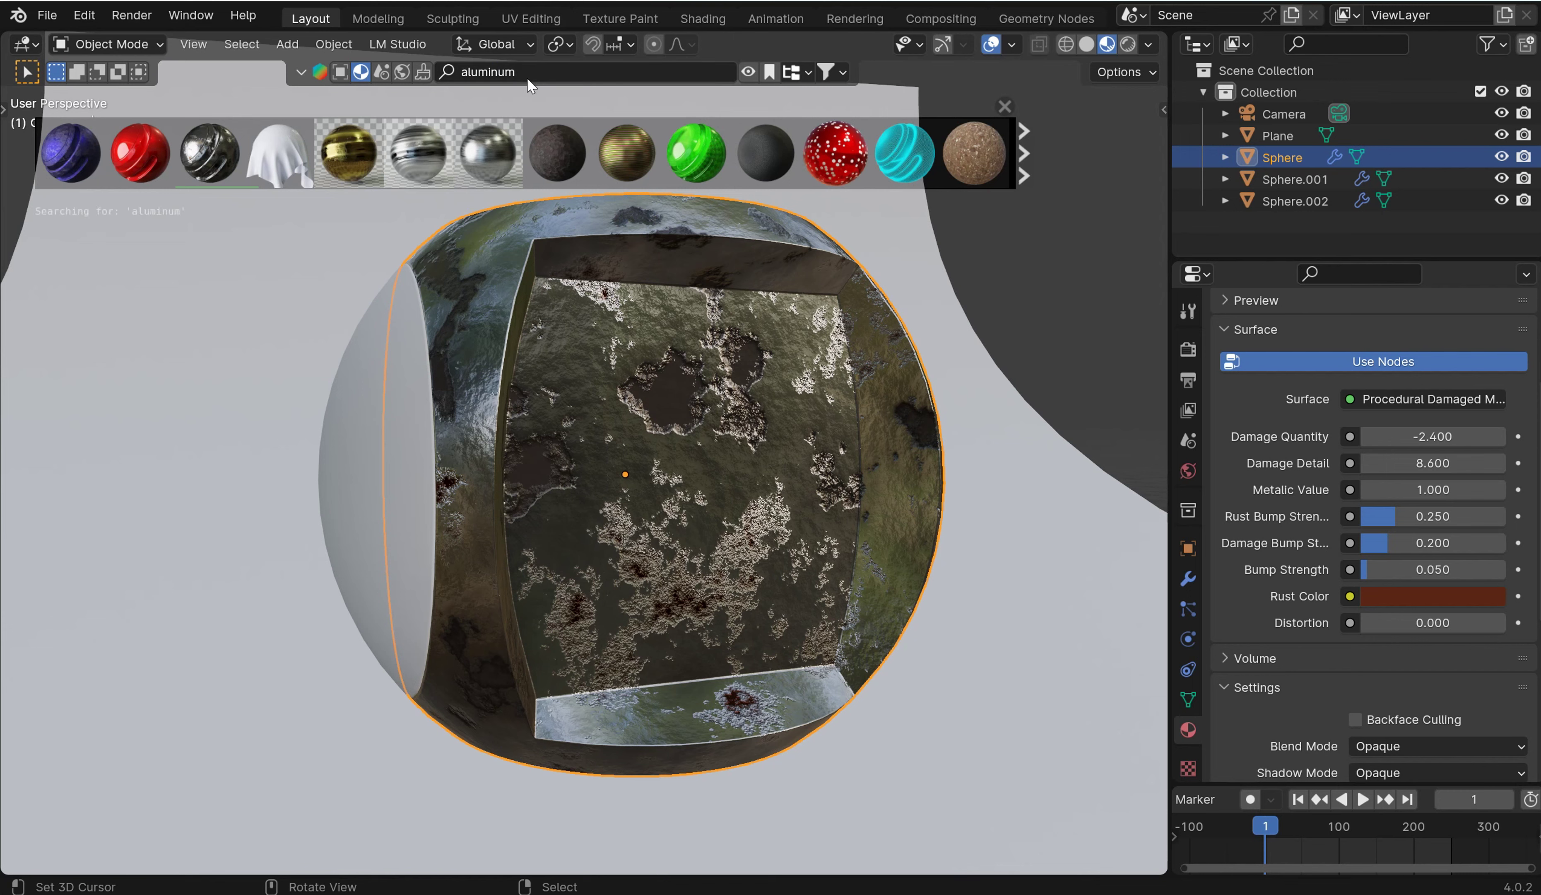
mouse_move(286, 148)
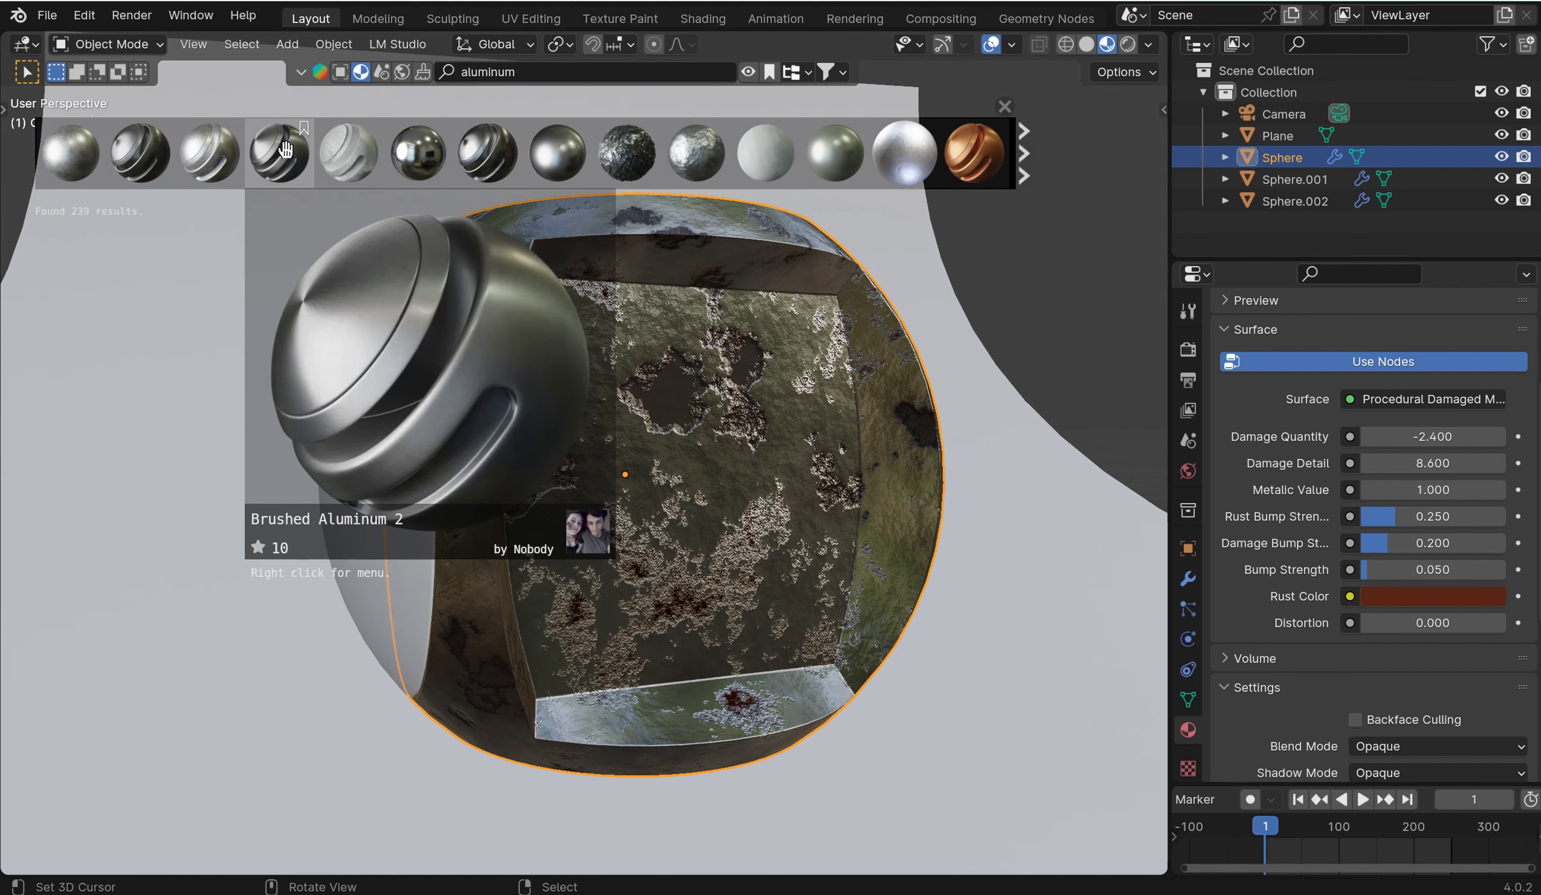
mouse_move(286, 149)
mouse_down()
mouse_move(552, 584)
mouse_move(408, 547)
mouse_move(366, 484)
mouse_up()
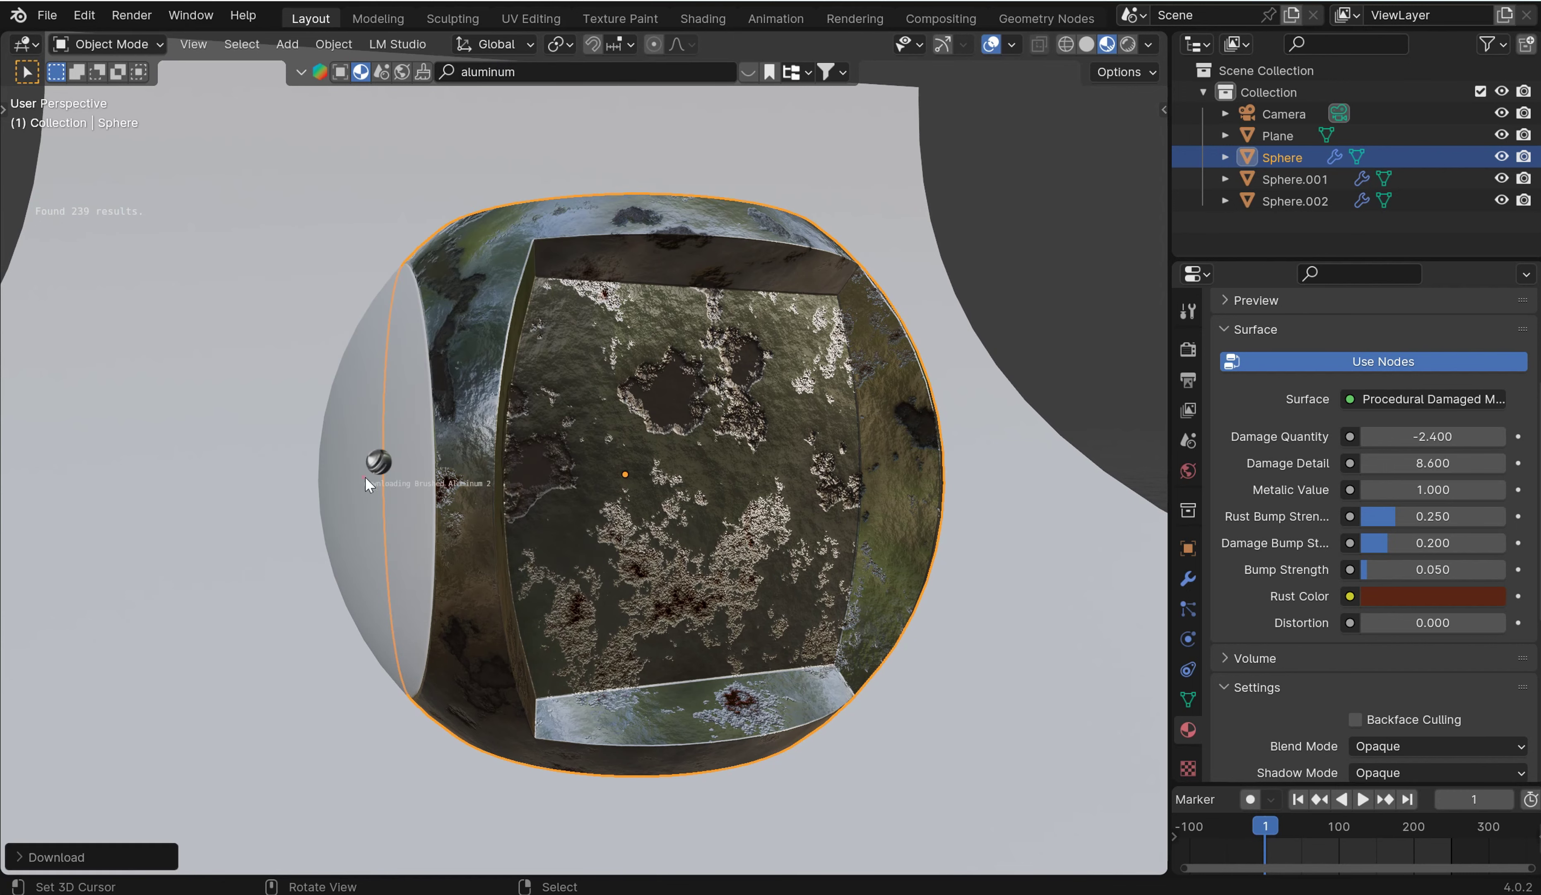
Set the Rust Bump Strength of the main sphere's damaged metal material to 0.229.
mouse_move(281, 143)
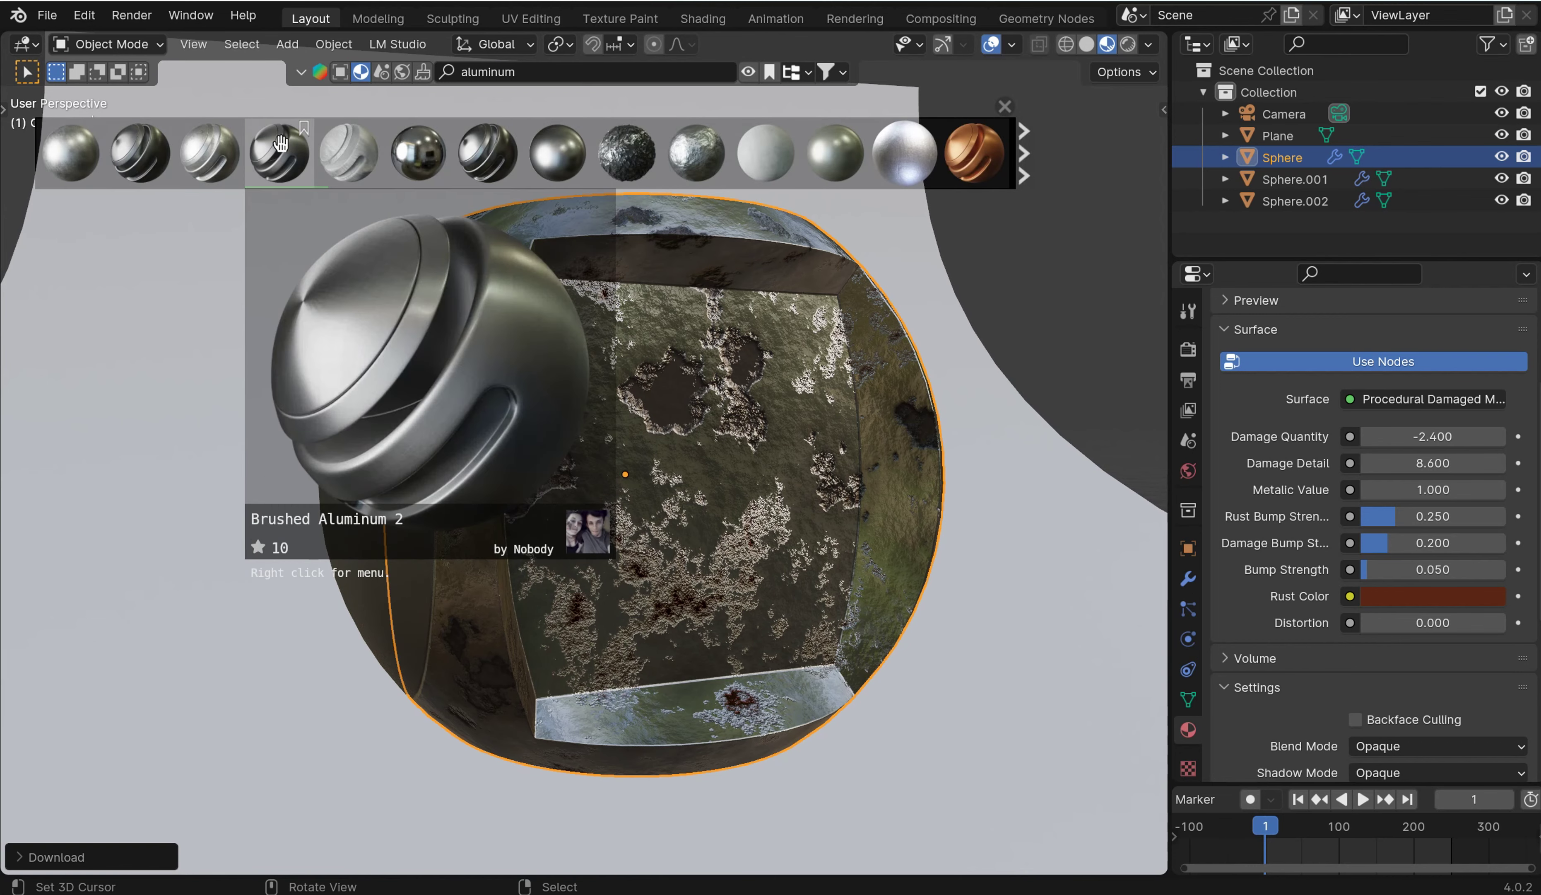
middle_drag(737, 467, 1016, 431)
scroll(989, 430, up, 3)
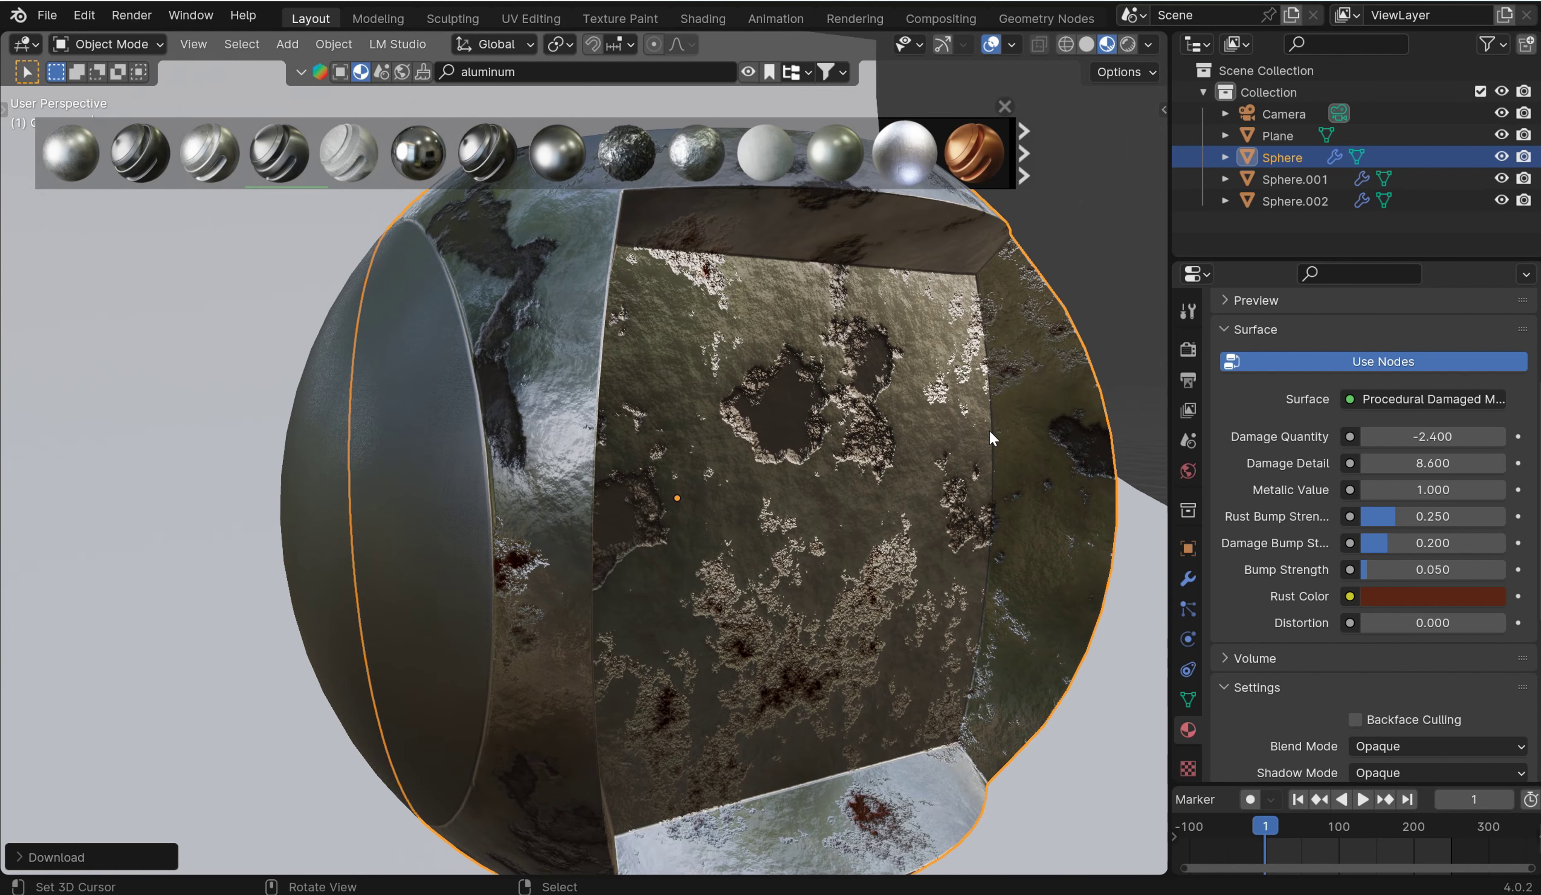
scroll(989, 430, down, 3)
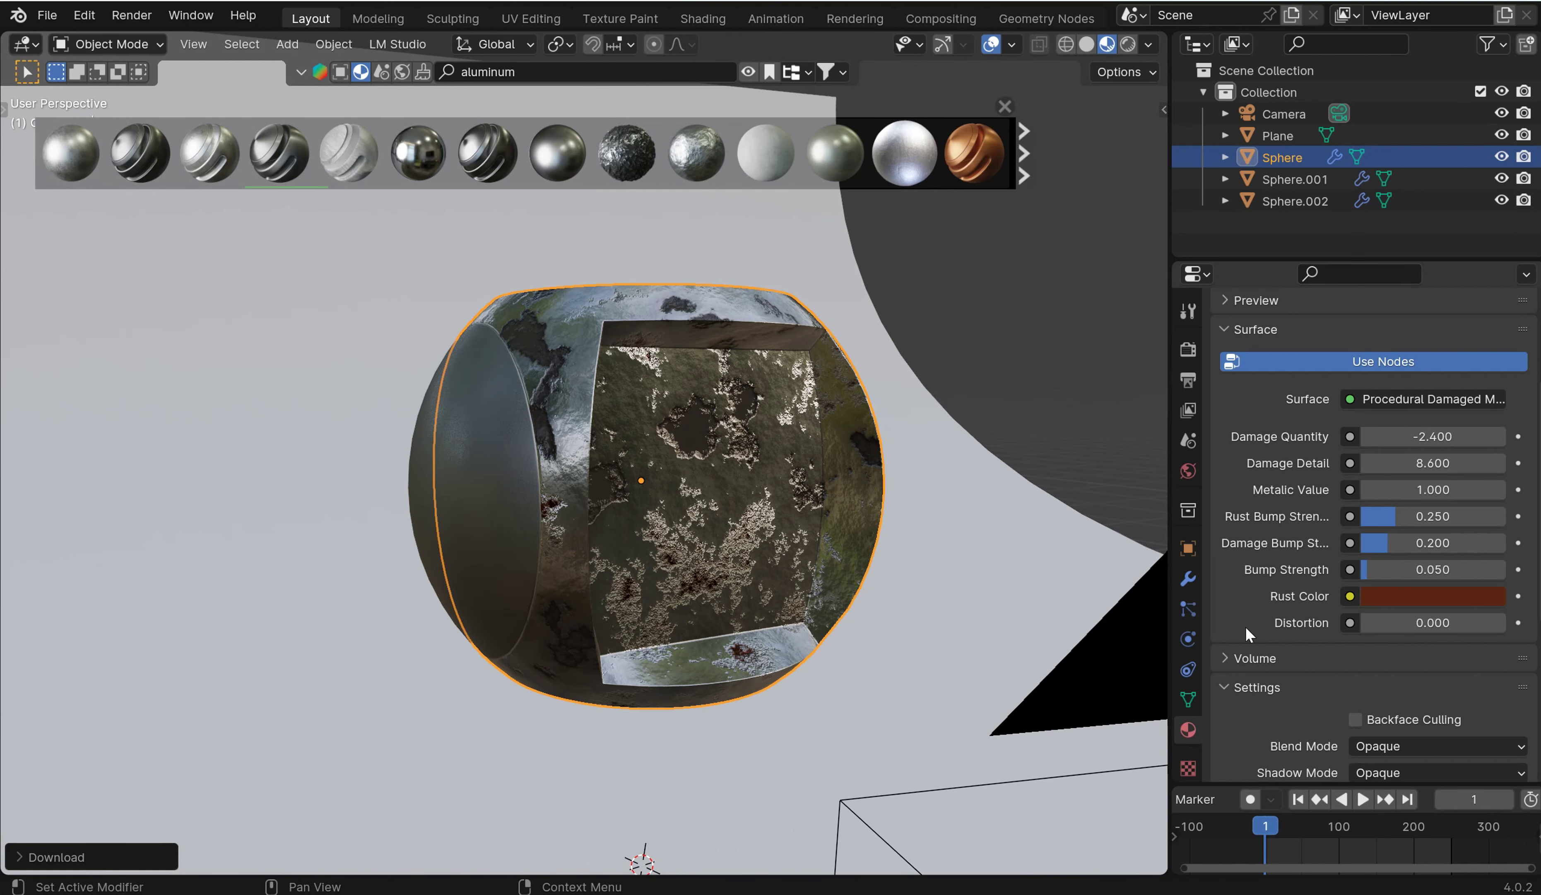
drag(1425, 518, 1412, 518)
Link the side cap's Brushed Aluminum 2 material to the sphere's top cap.
click(660, 369)
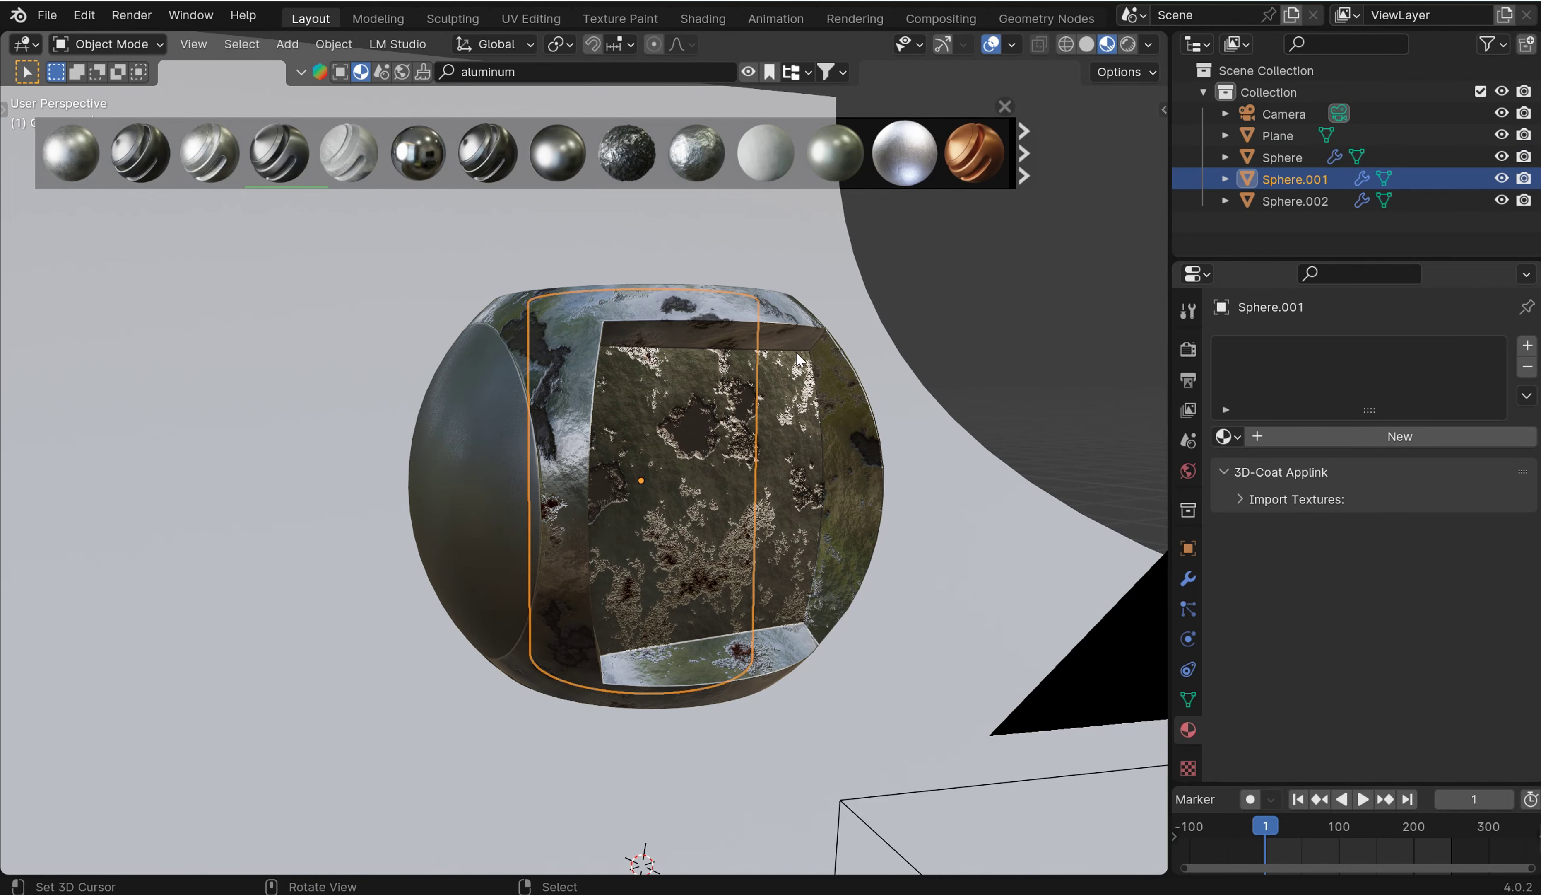
middle_drag(801, 360, 671, 500)
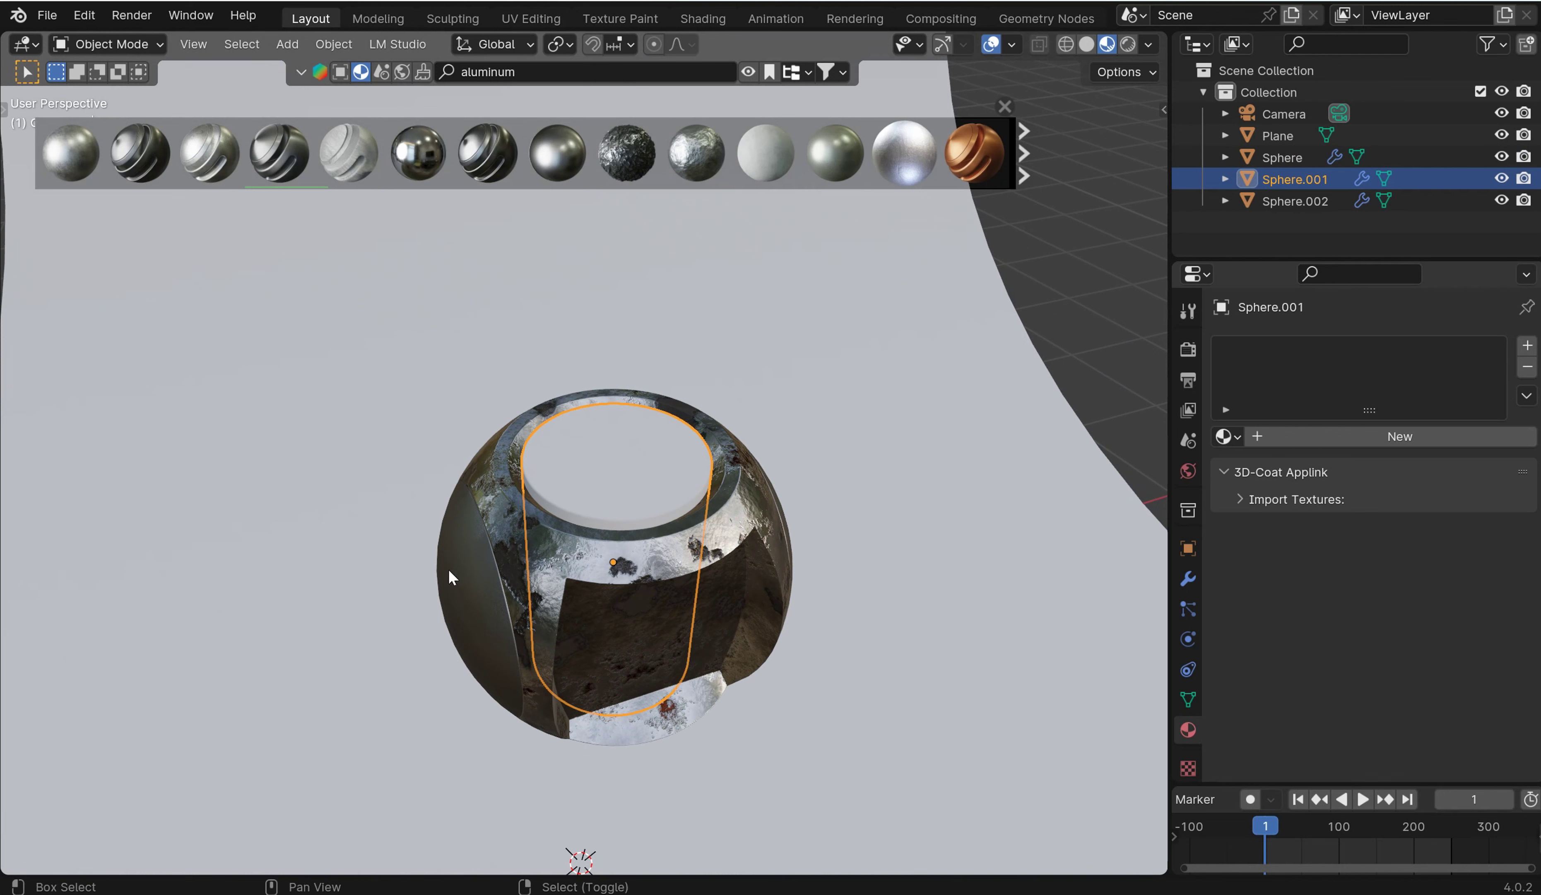
shift+click(462, 564)
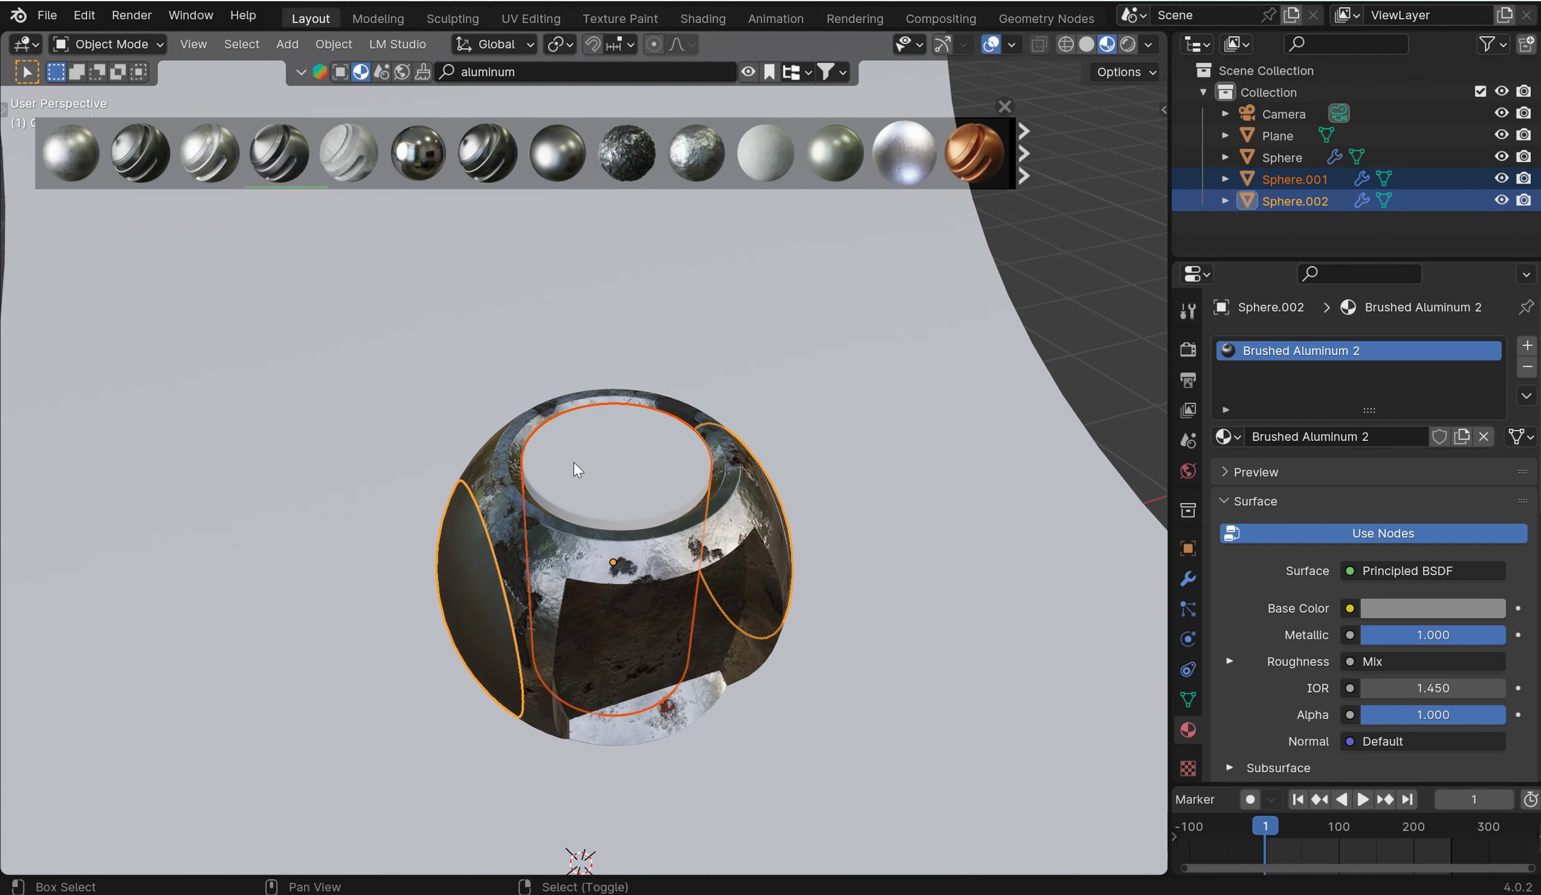
key(ctrl+l)
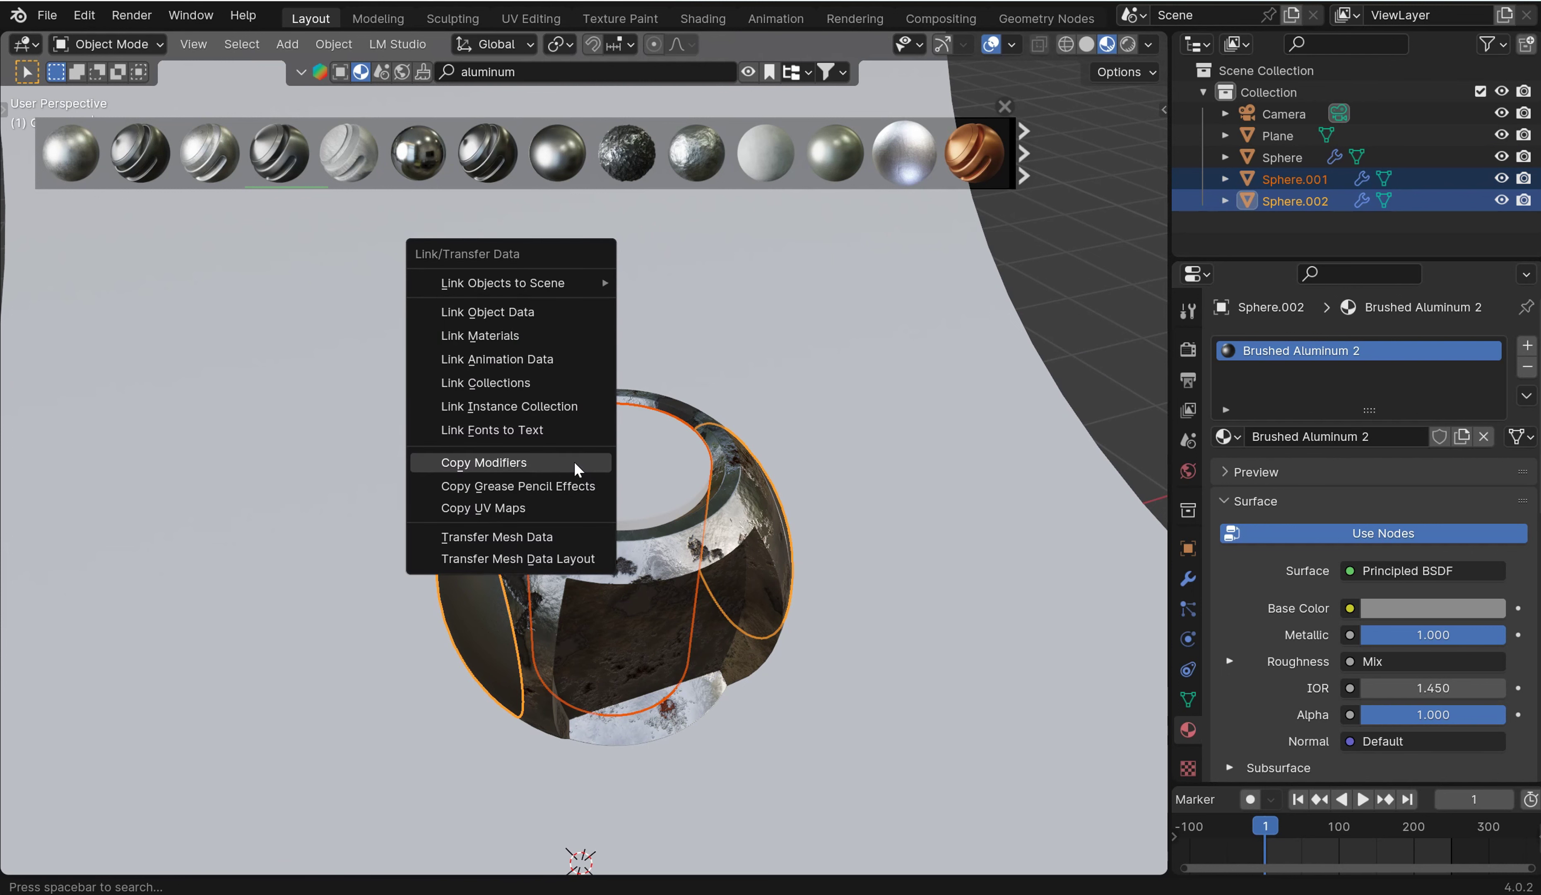
click(525, 337)
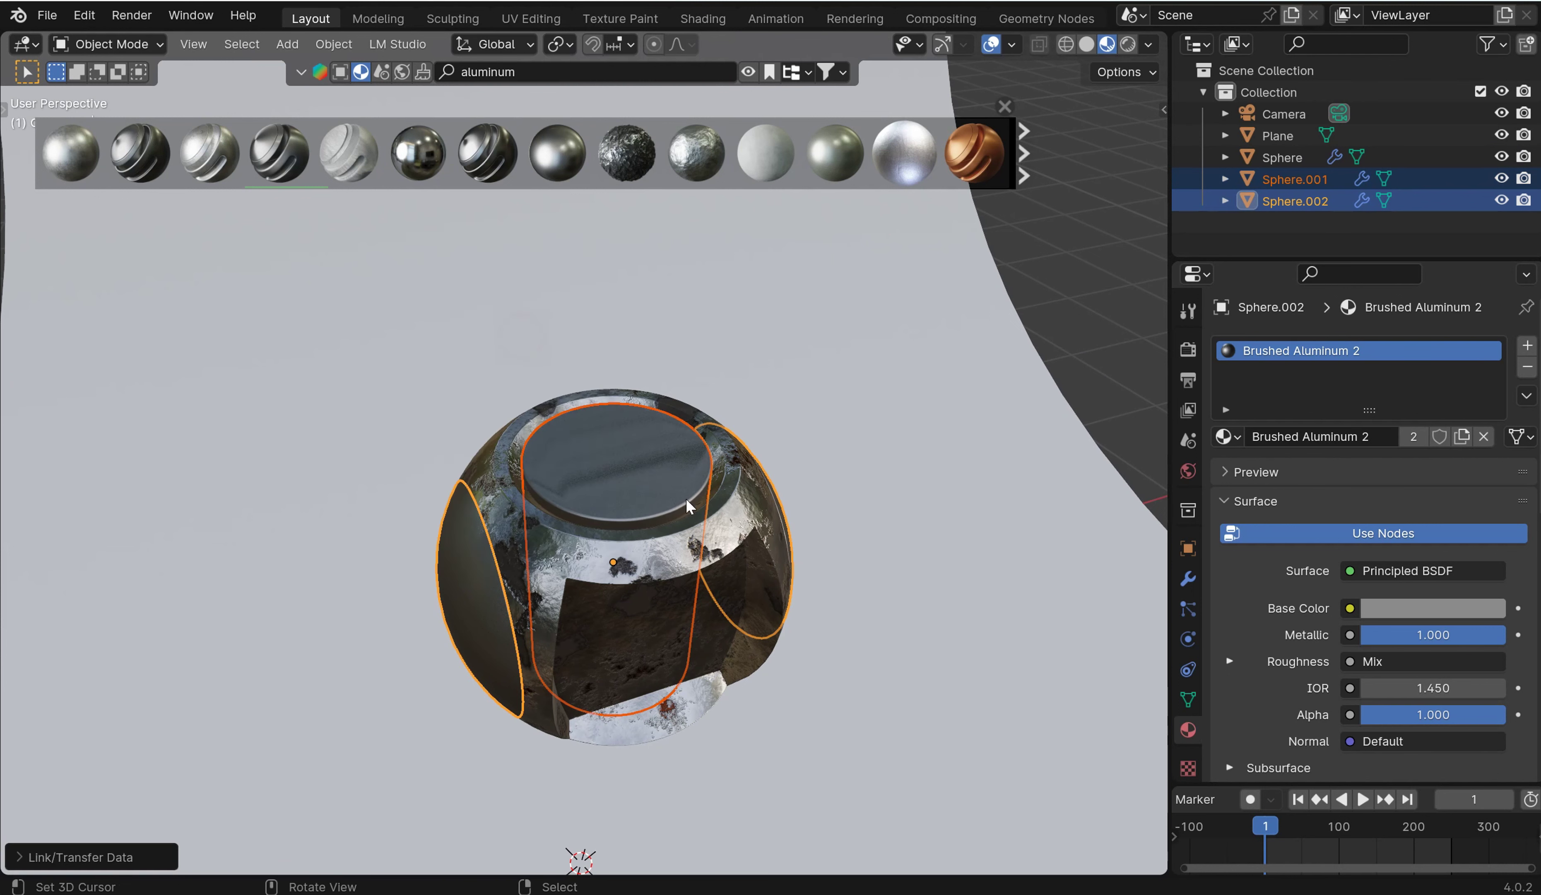
Set the main sphere material's Metallic Value to 1.8 and Damage Bump Strength to 0.638, and raise its Damage Quantity.
key(Tab)
middle_drag(741, 339, 742, 525)
click(742, 525)
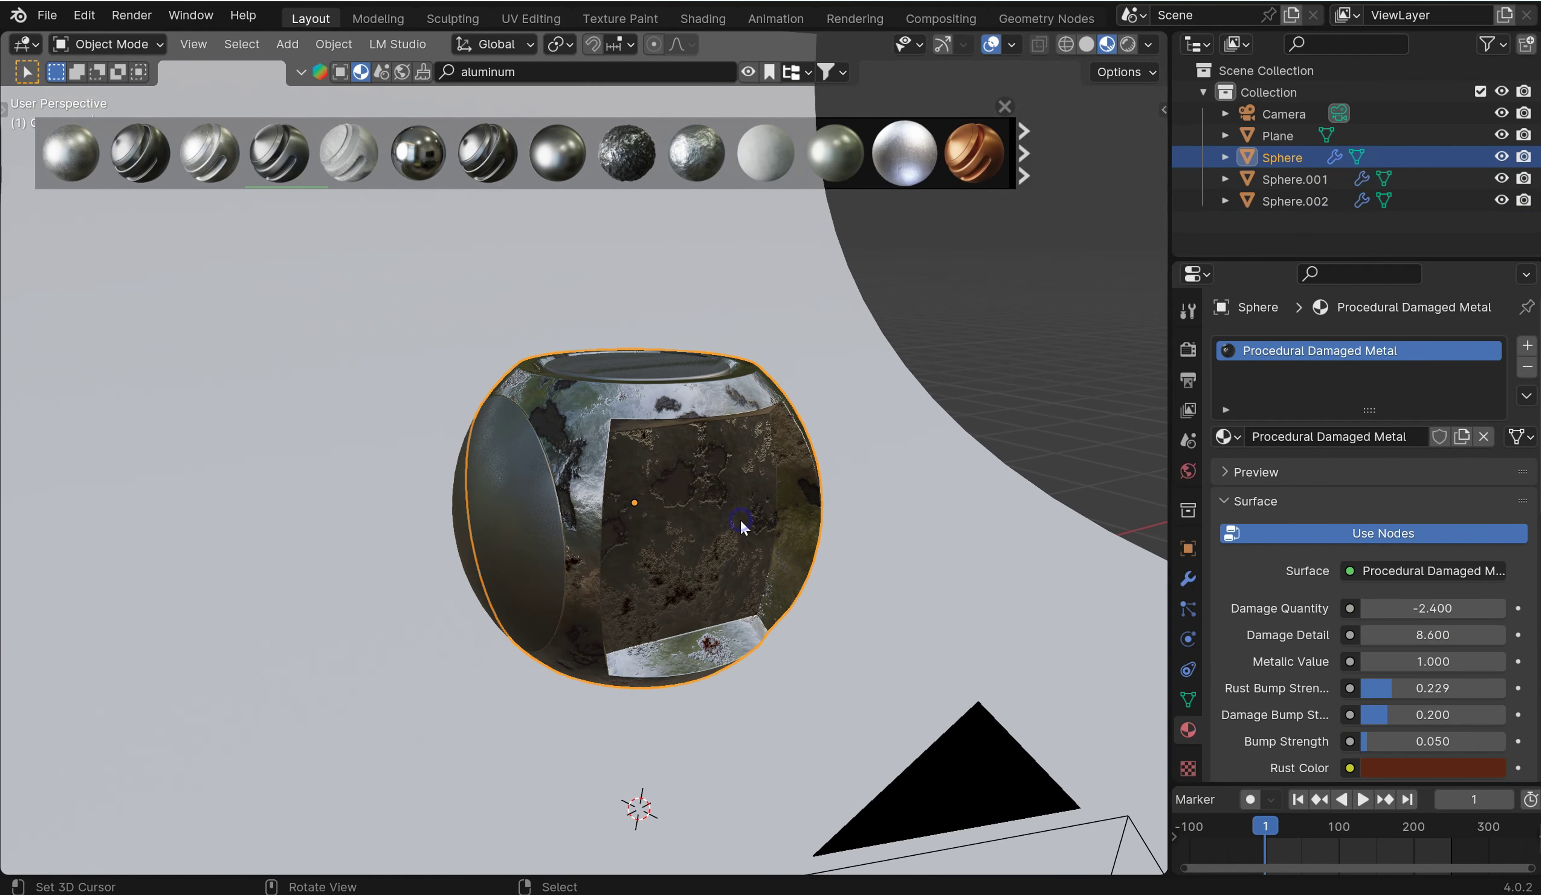
drag(1418, 662, 1437, 661)
scroll(857, 585, up, 8)
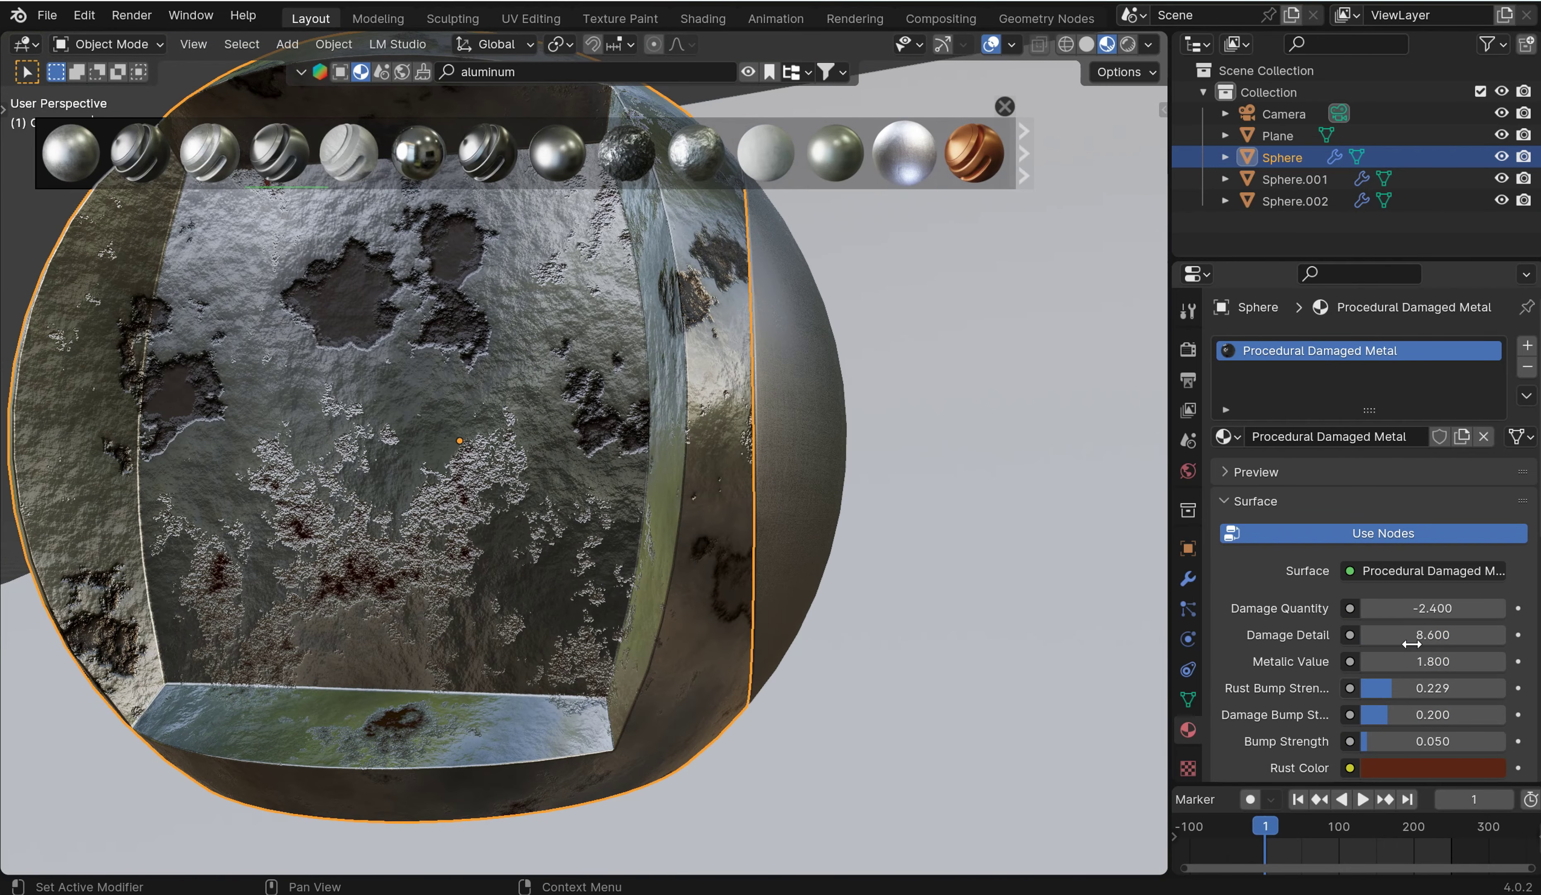
drag(1424, 714, 1486, 714)
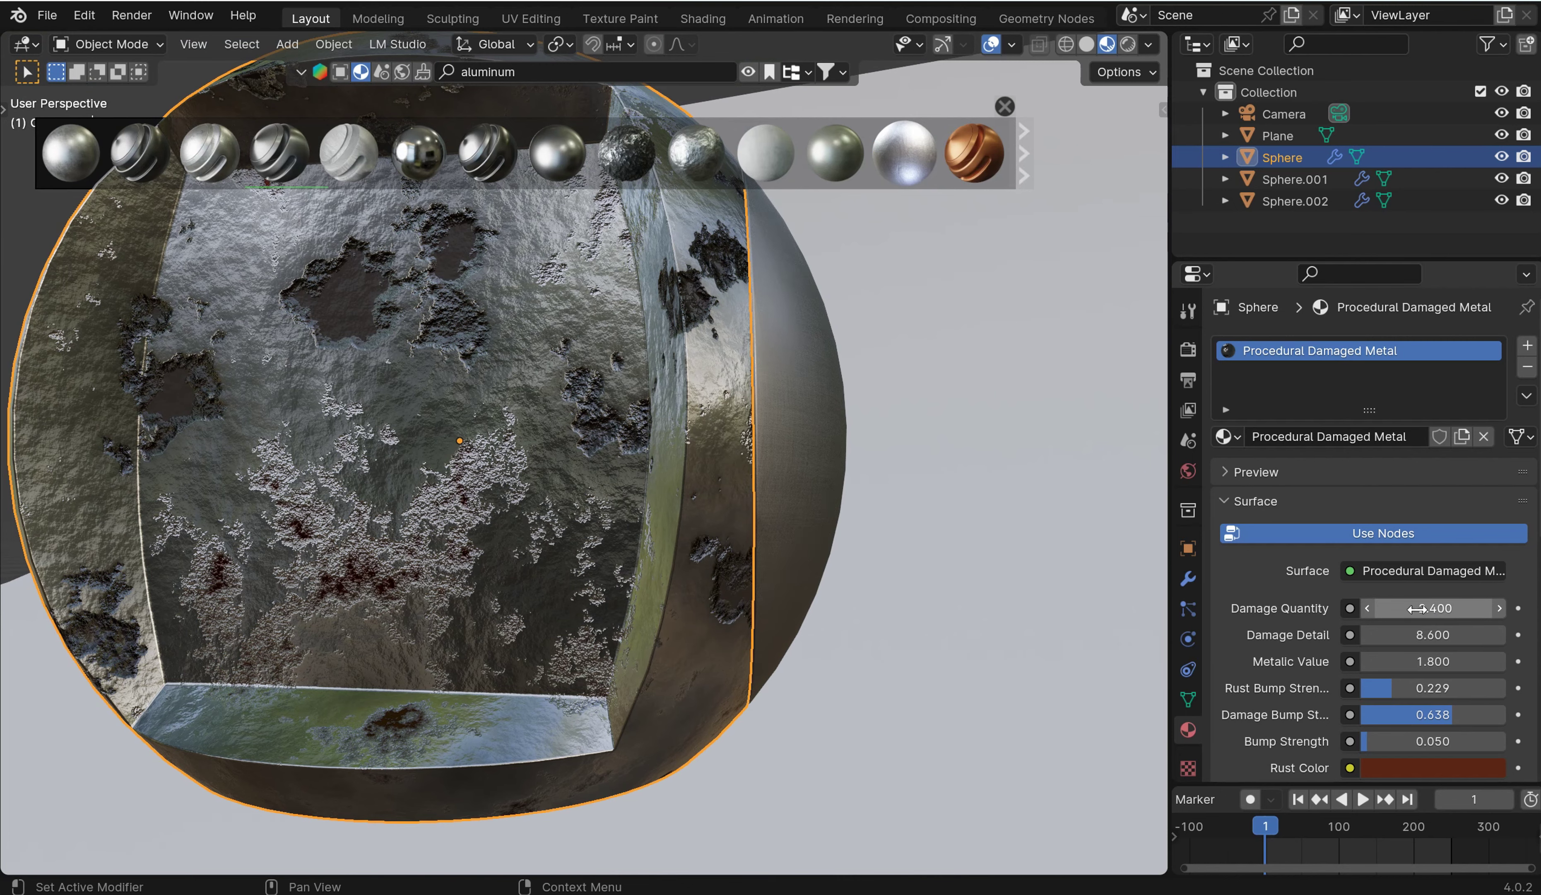
drag(1433, 608, 1497, 607)
Add a new material to the backdrop plane and darken its base color to a grey with Value 0.261.
scroll(860, 492, down, 5)
middle_drag(860, 492, 706, 492)
click(1004, 107)
click(922, 430)
click(1401, 436)
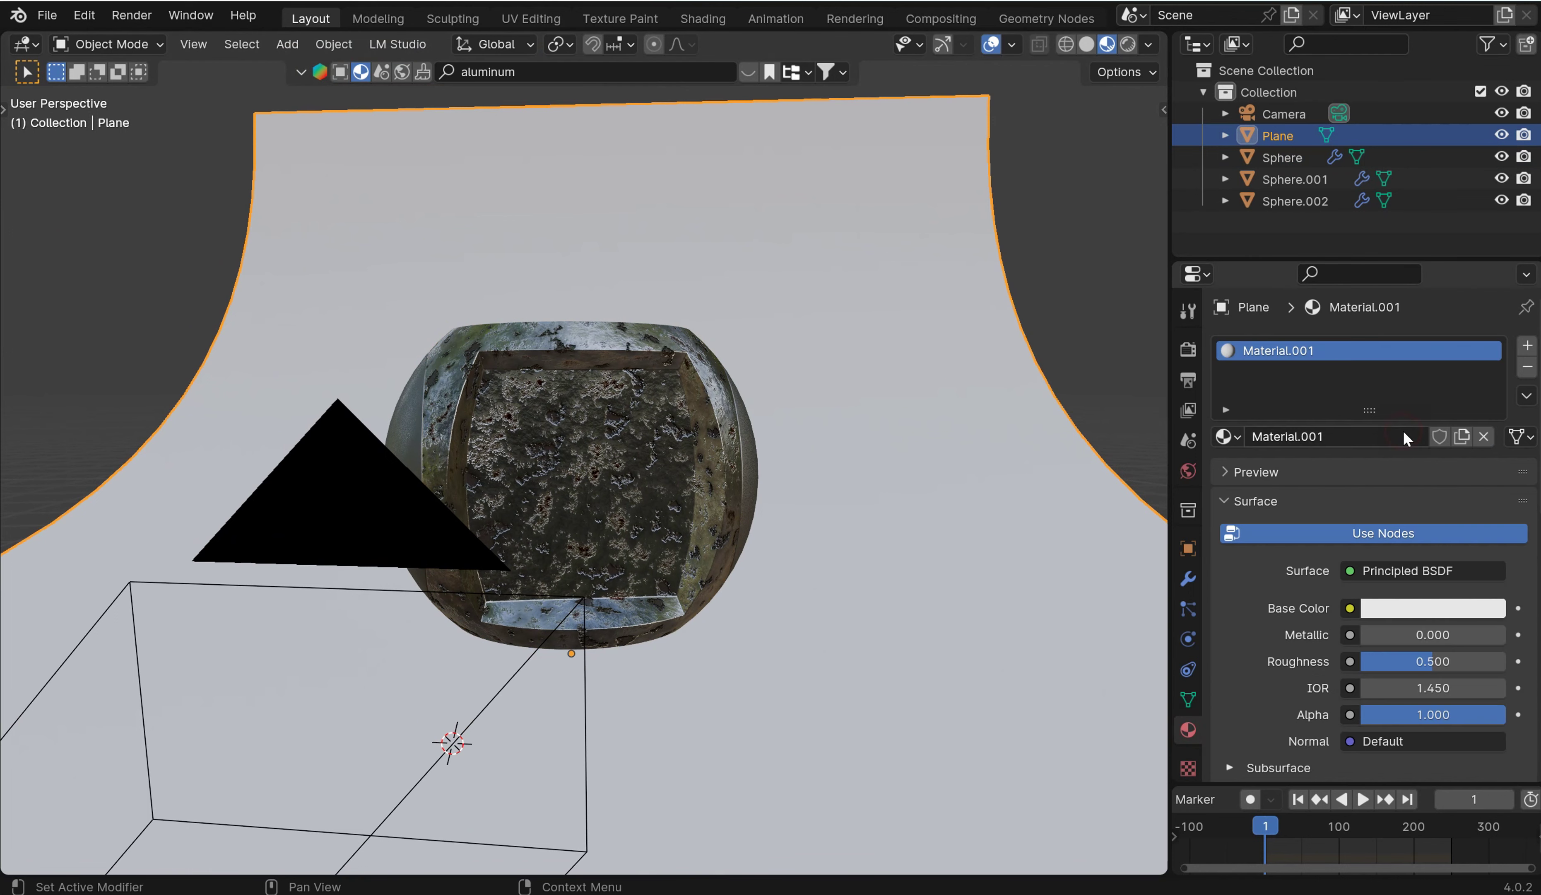
click(1477, 609)
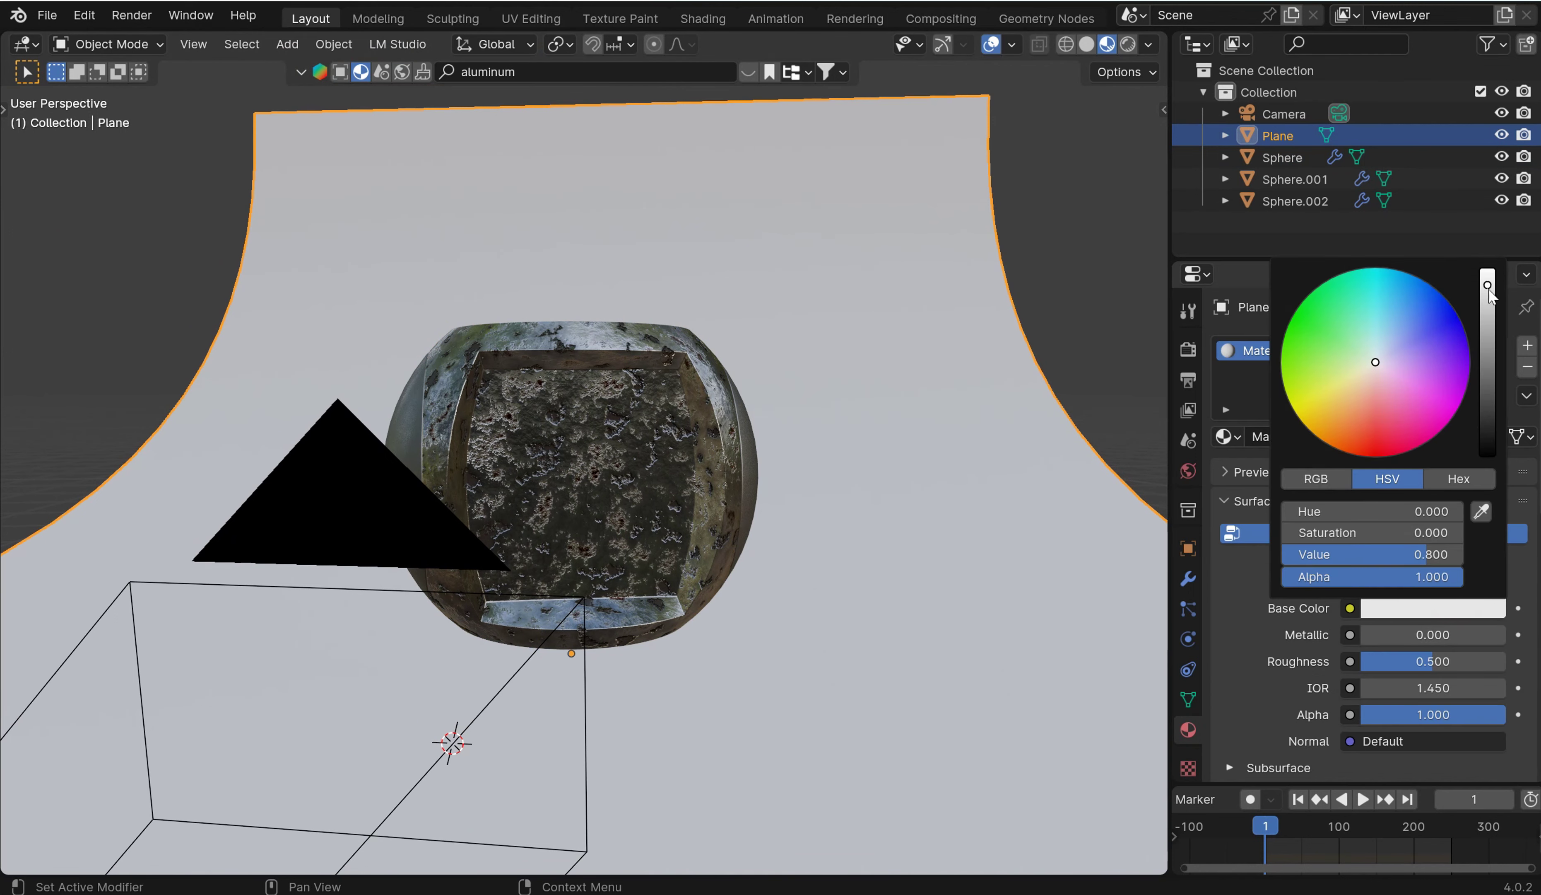
drag(1490, 289, 1488, 352)
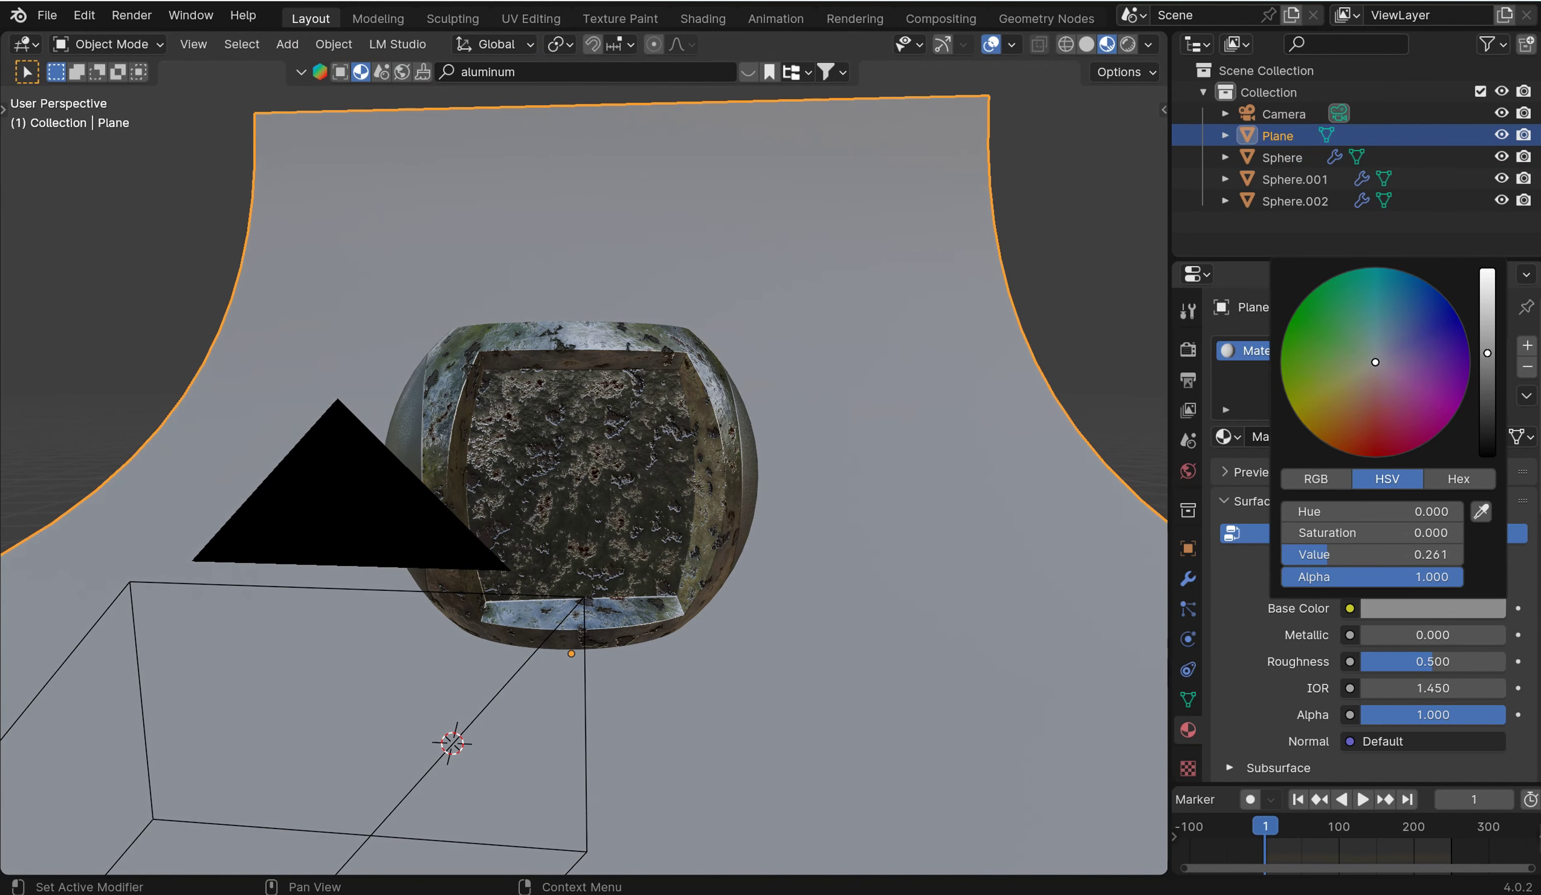